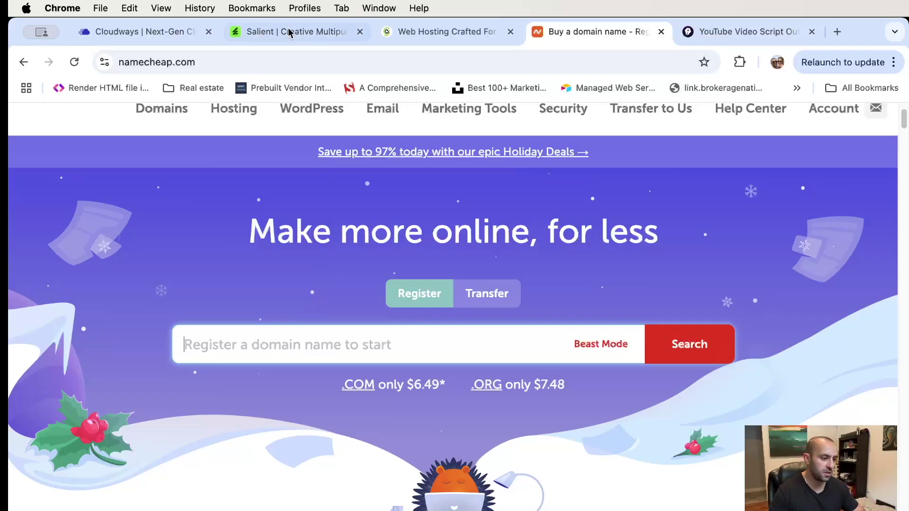
- Bring up the Cloudways login page and place its tab beside the domain-buying page
mouse_move(561, 129)
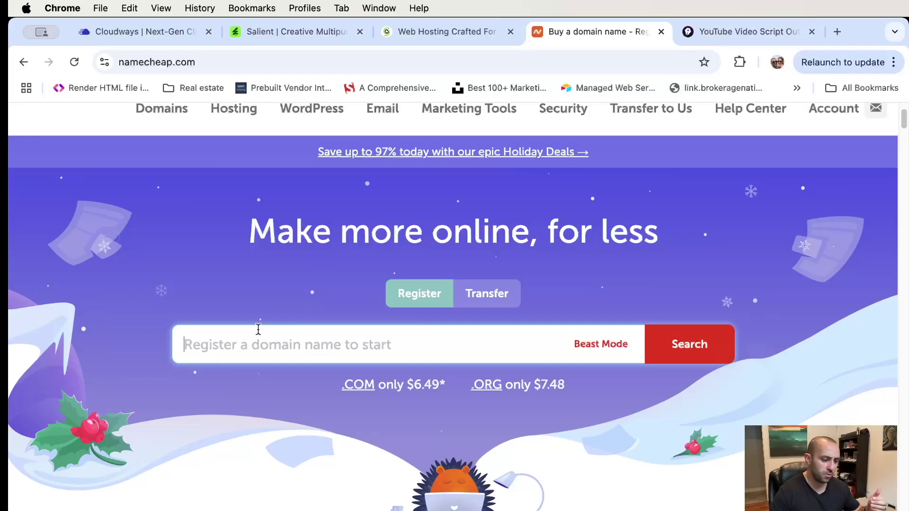
click(147, 33)
drag(147, 33, 530, 30)
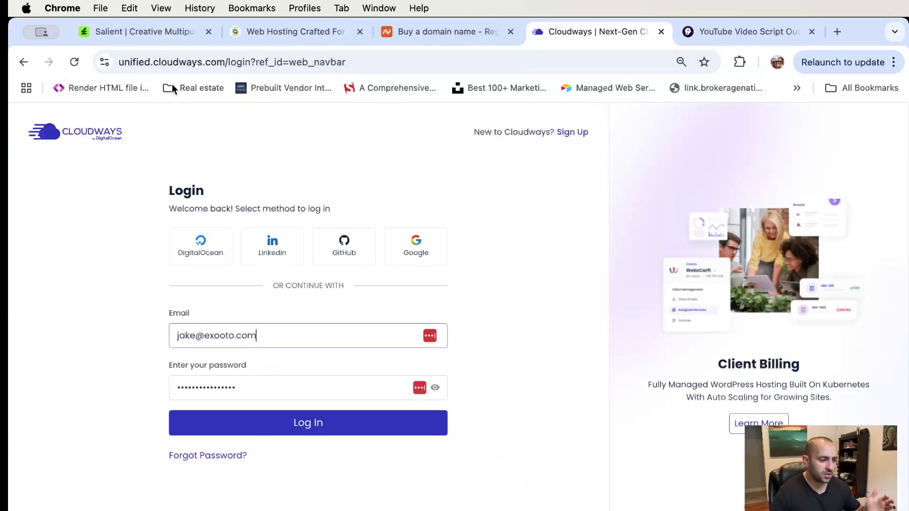
- Navigate to the Cloudways homepage at cloudways.com
click(279, 63)
text(cloudw)
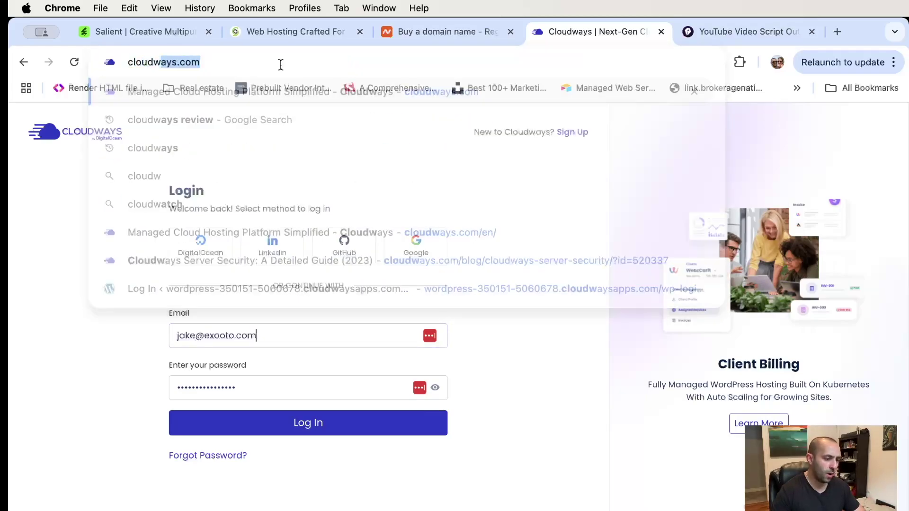
key(Return)
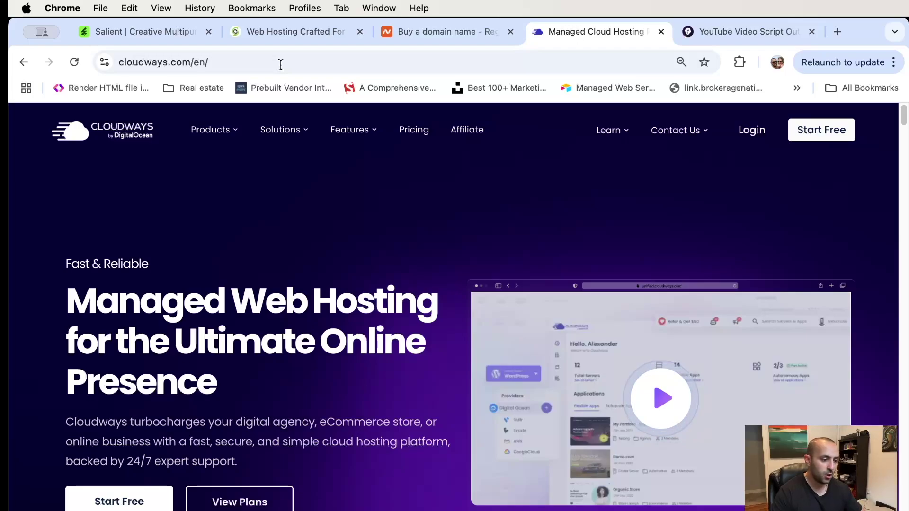
- On SiteGround's web hosting page, highlight the $2.99/mo starting price
click(283, 31)
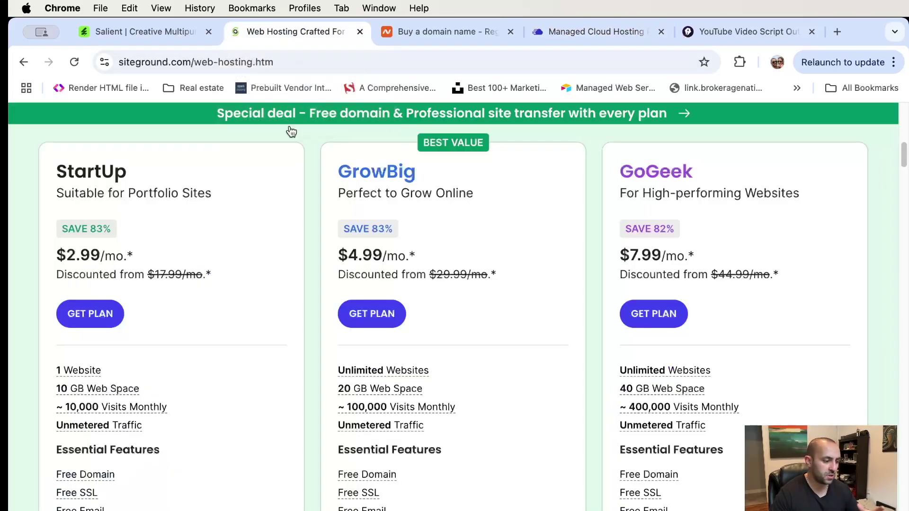
scroll(329, 174, up, 10)
scroll(330, 174, down, 1)
scroll(299, 217, down, 4)
scroll(299, 216, up, 5)
drag(430, 368, 491, 368)
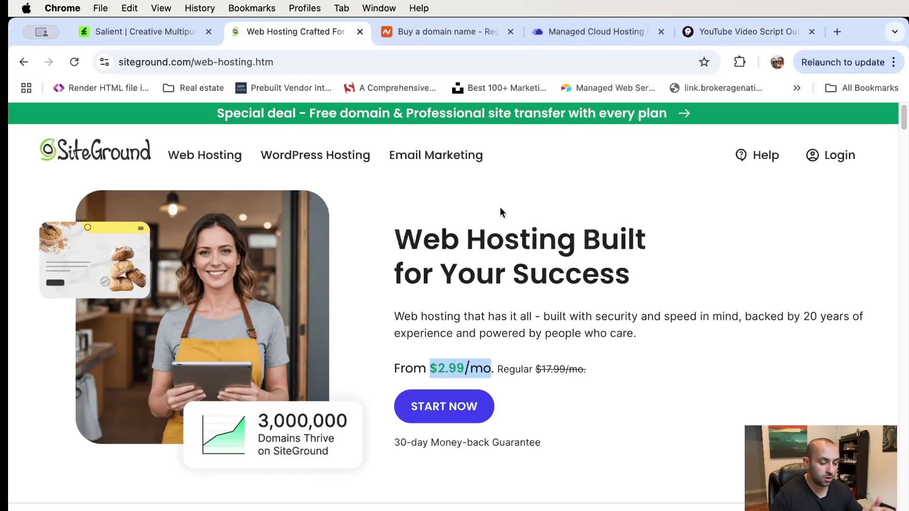
- Review the StartUp, GrowBig and GoGeek plans at $2.99, $4.99 and $7.99 per month
scroll(500, 207, down, 3)
scroll(500, 207, down, 6)
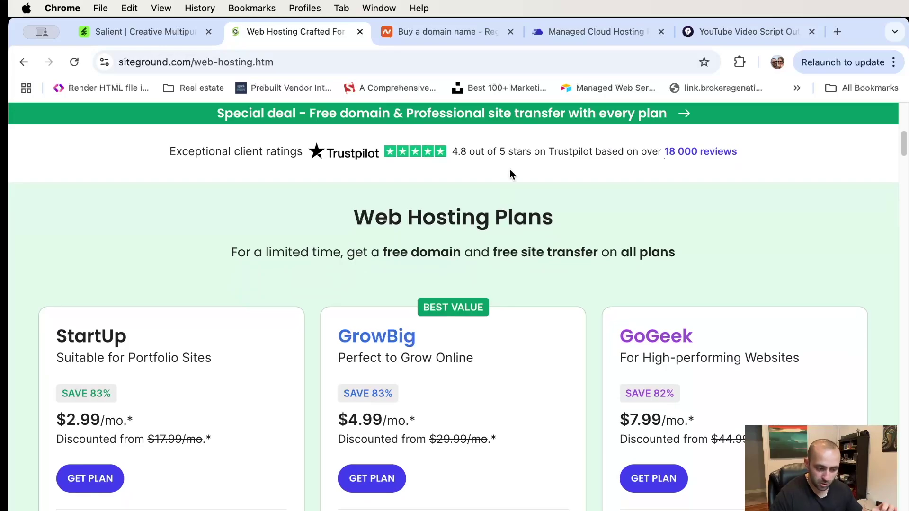
scroll(511, 174, down, 1)
scroll(511, 175, down, 3)
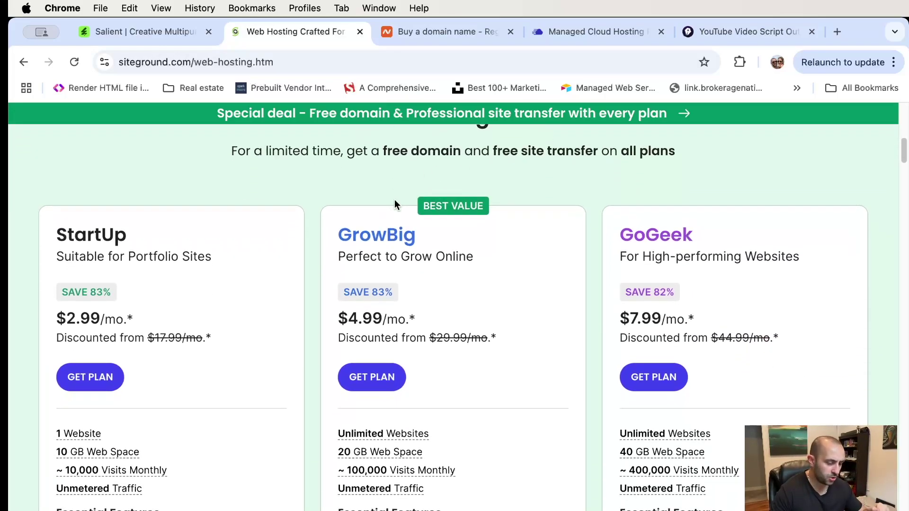
scroll(303, 213, down, 4)
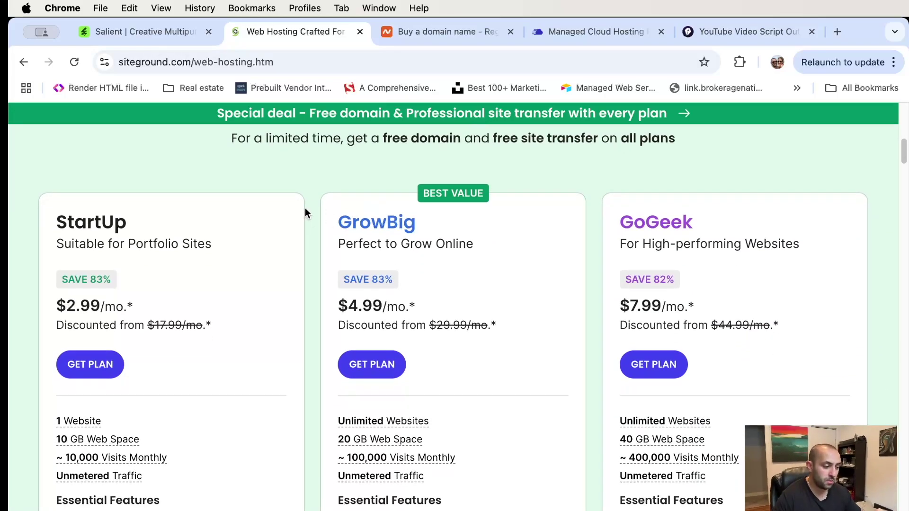
scroll(305, 213, up, 3)
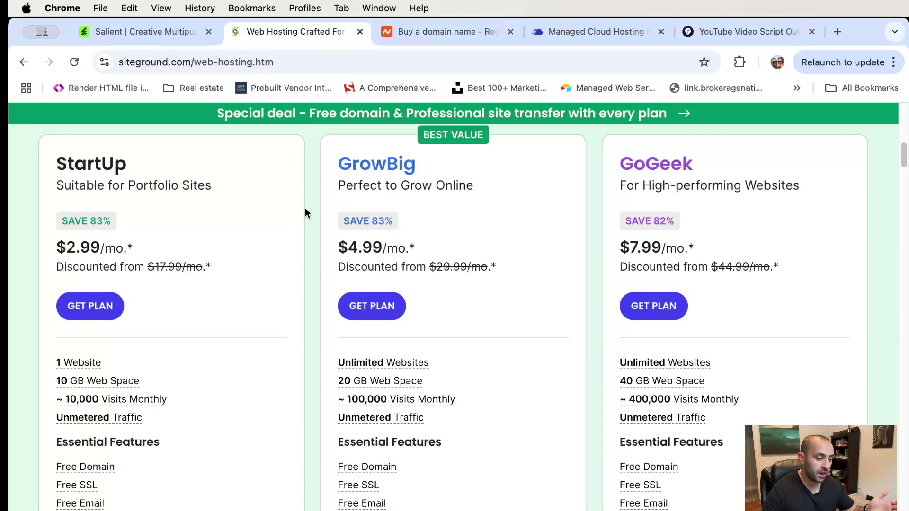
scroll(317, 211, down, 2)
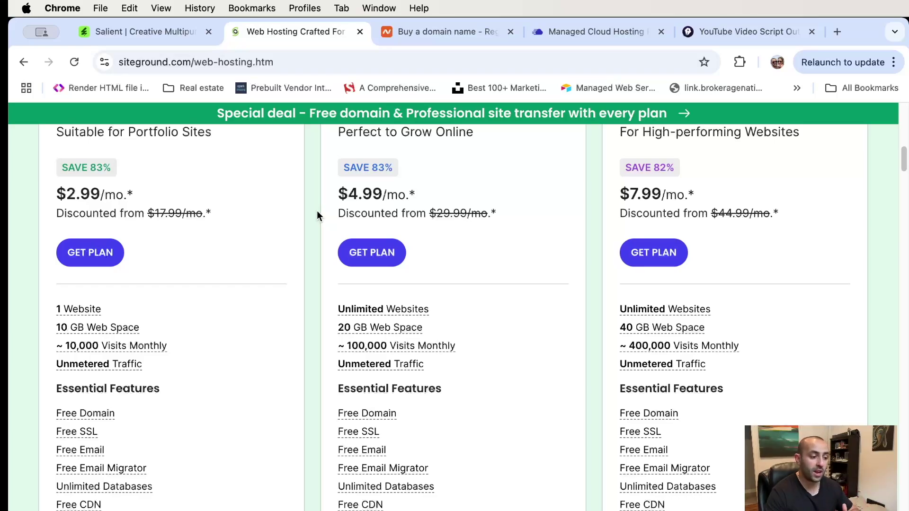
scroll(317, 211, up, 15)
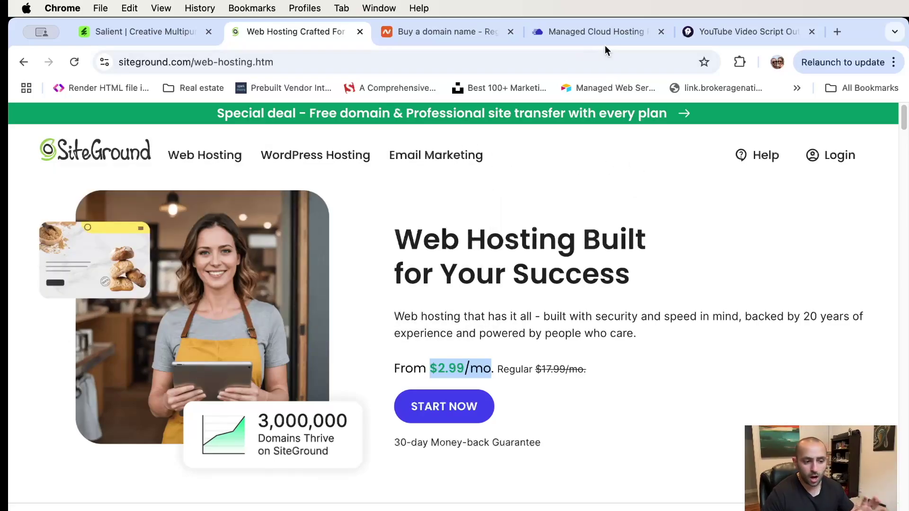
- Place the Cloudways tab beside SiteGround, compare both pages, and end on Cloudways
drag(604, 33, 471, 32)
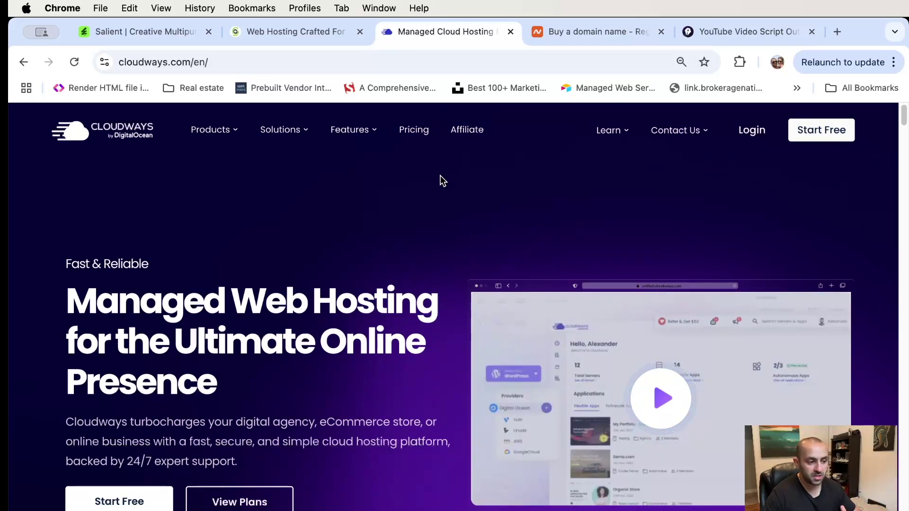
click(306, 33)
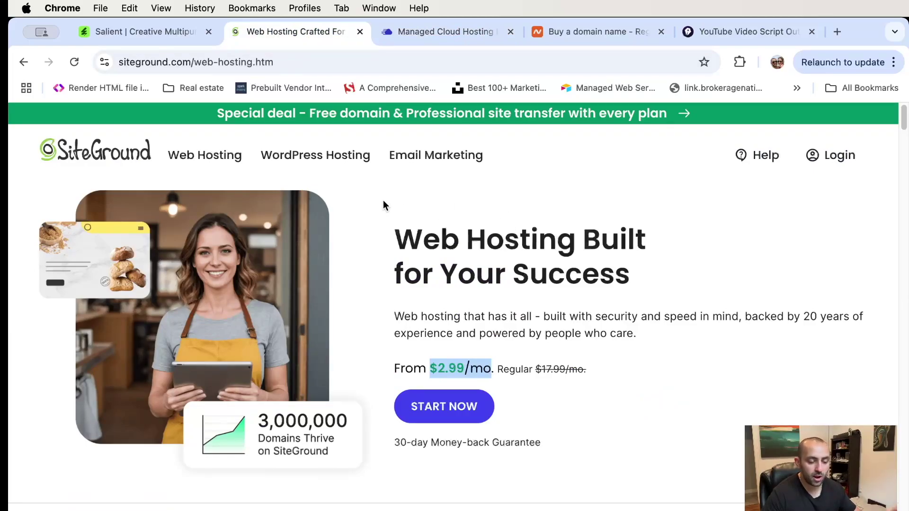
click(436, 32)
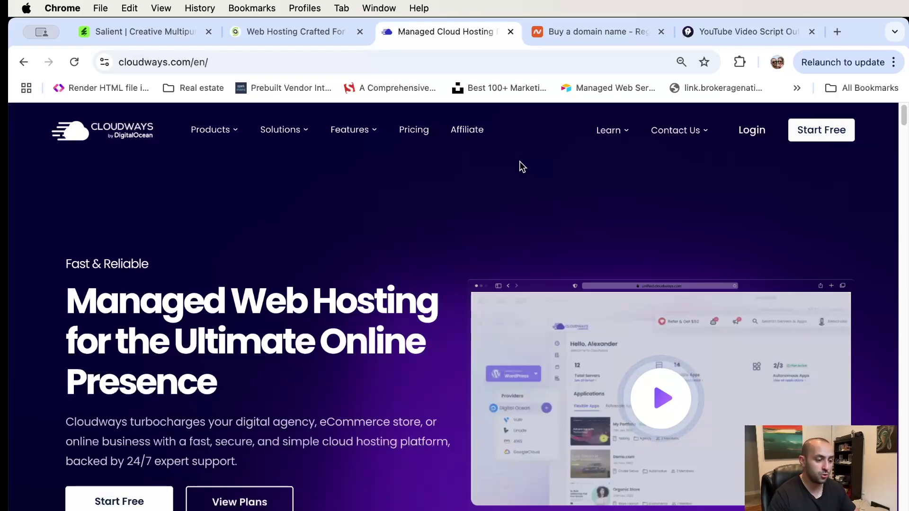
click(262, 31)
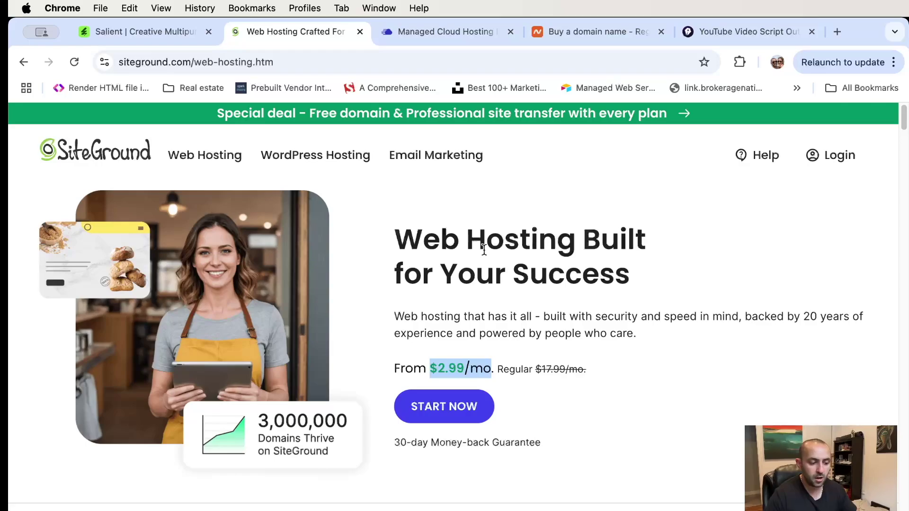
scroll(485, 249, down, 2)
scroll(485, 250, up, 2)
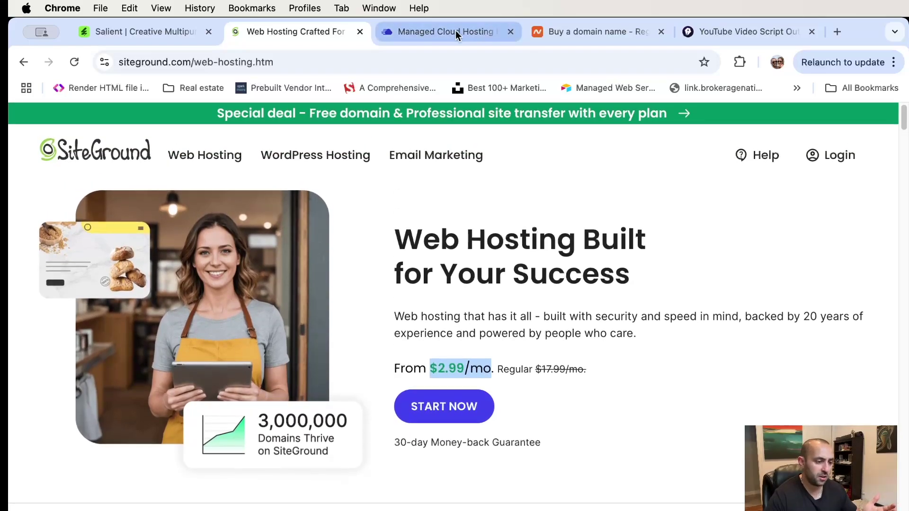
click(456, 31)
- Review the DigitalOcean server plan prices on Cloudways' pricing page, selecting the $28 price
click(412, 130)
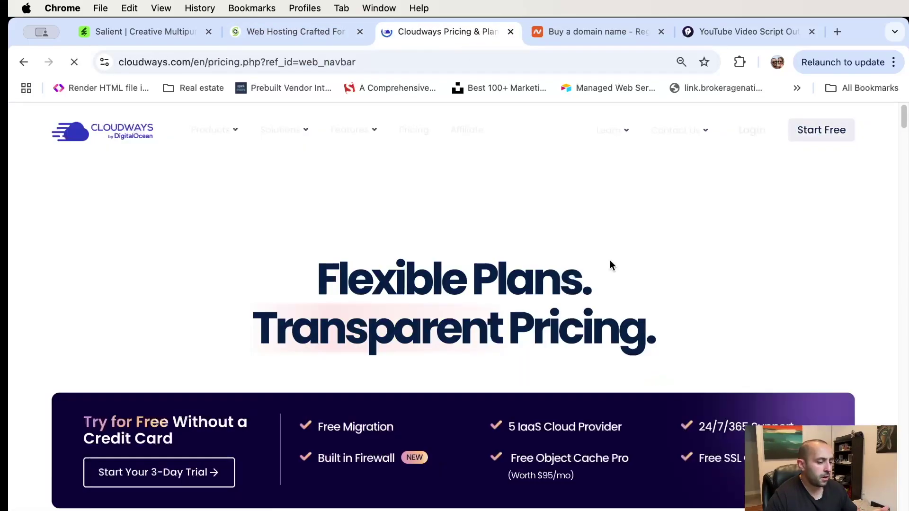
scroll(609, 261, down, 8)
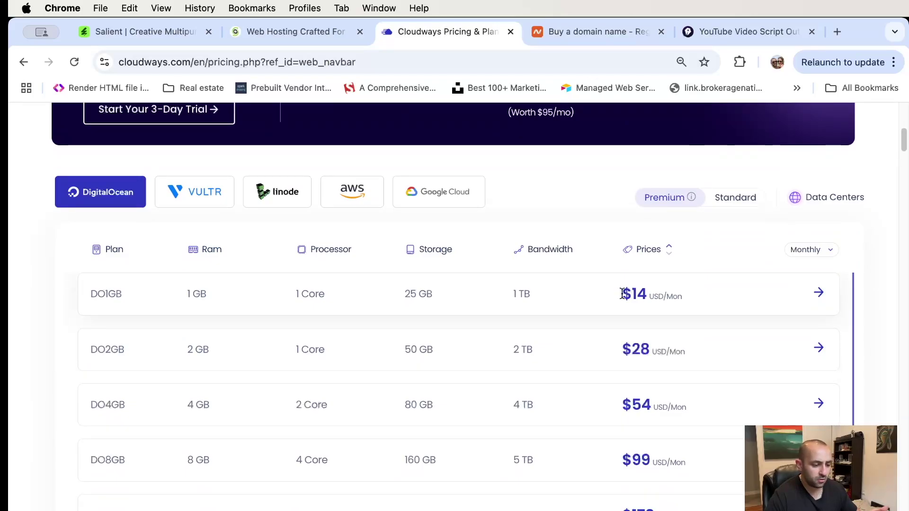
scroll(621, 296, down, 8)
scroll(629, 307, up, 8)
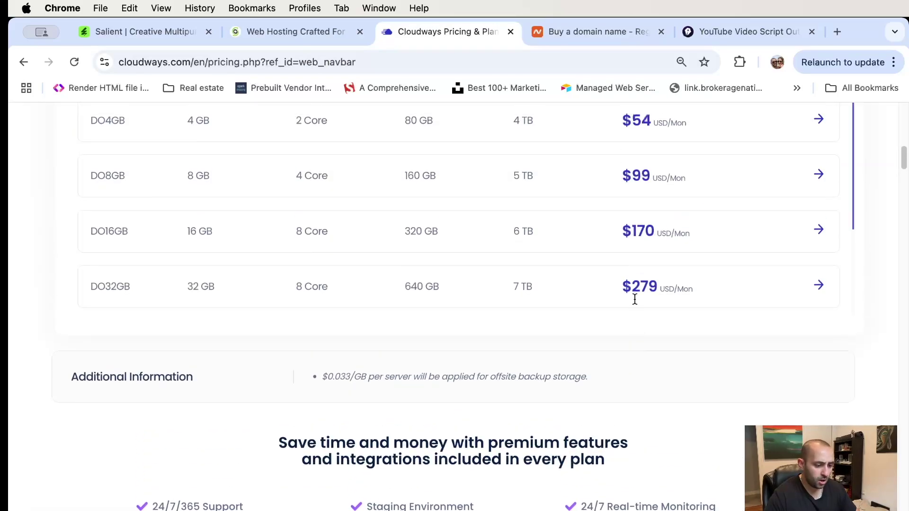
drag(621, 331, 650, 332)
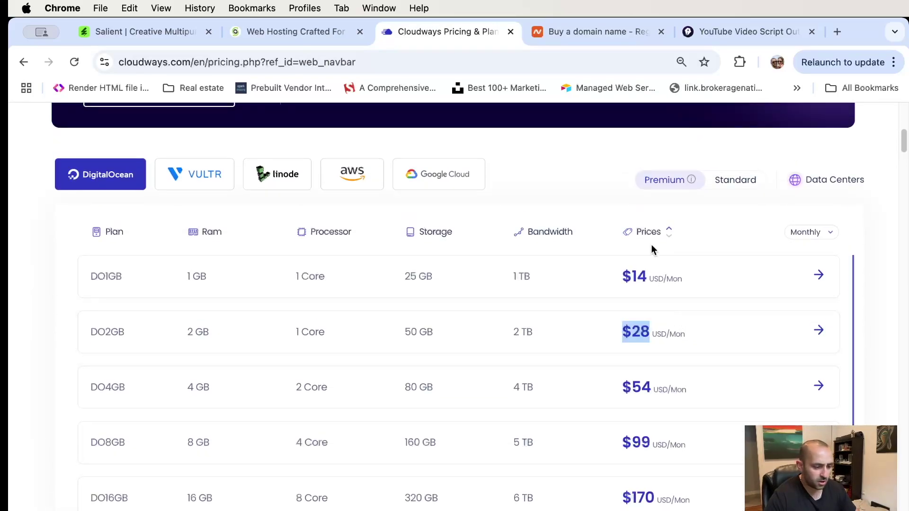
scroll(651, 244, up, 4)
scroll(507, 188, up, 5)
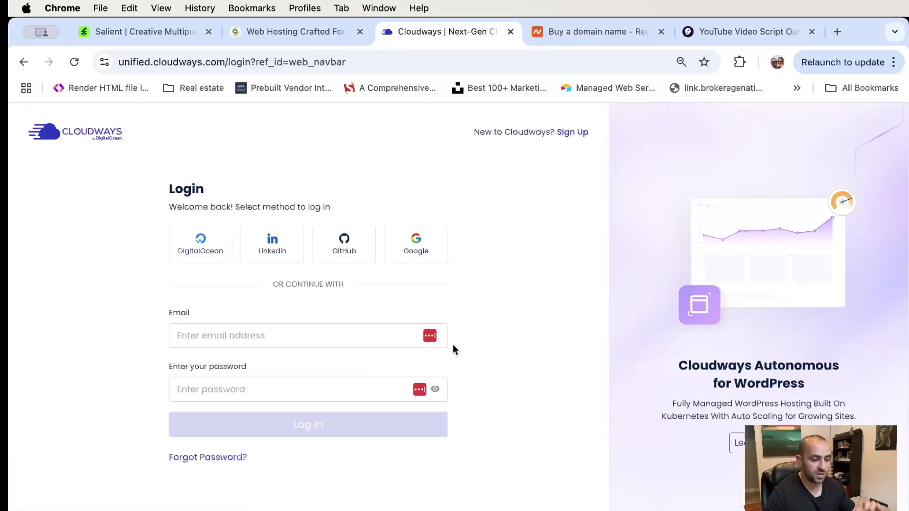
- Log in to Cloudways with the saved account credentials and dismiss the save-password prompt
click(408, 335)
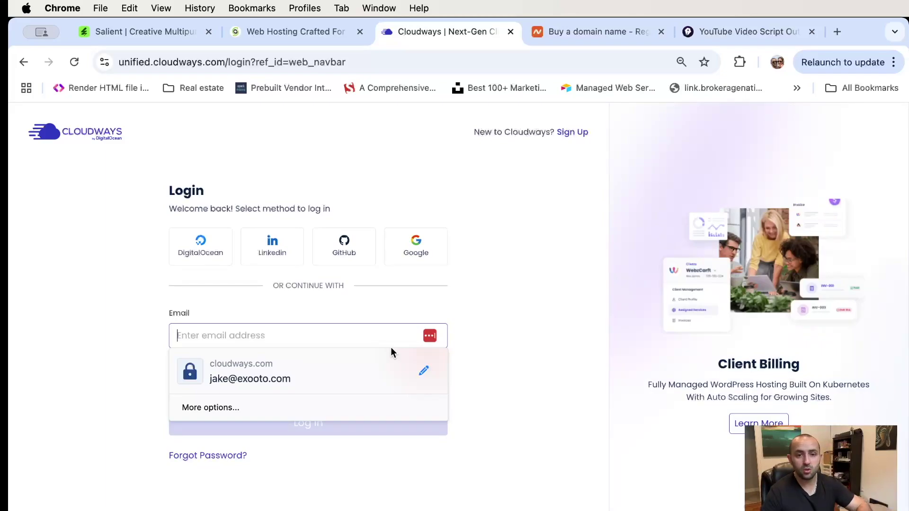
click(298, 375)
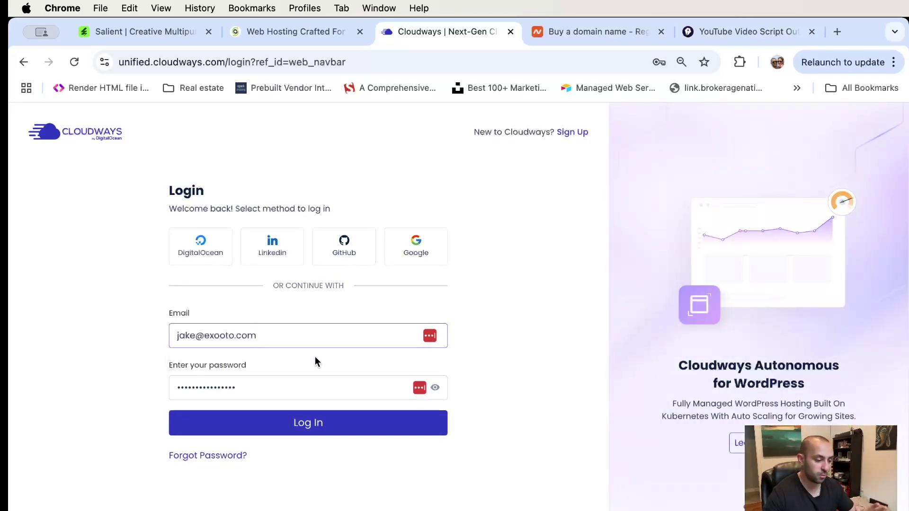
click(502, 336)
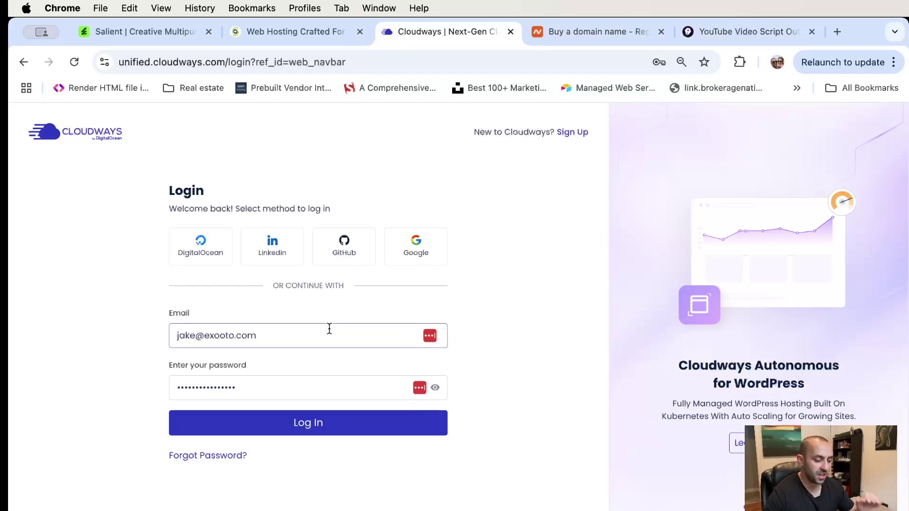
click(321, 424)
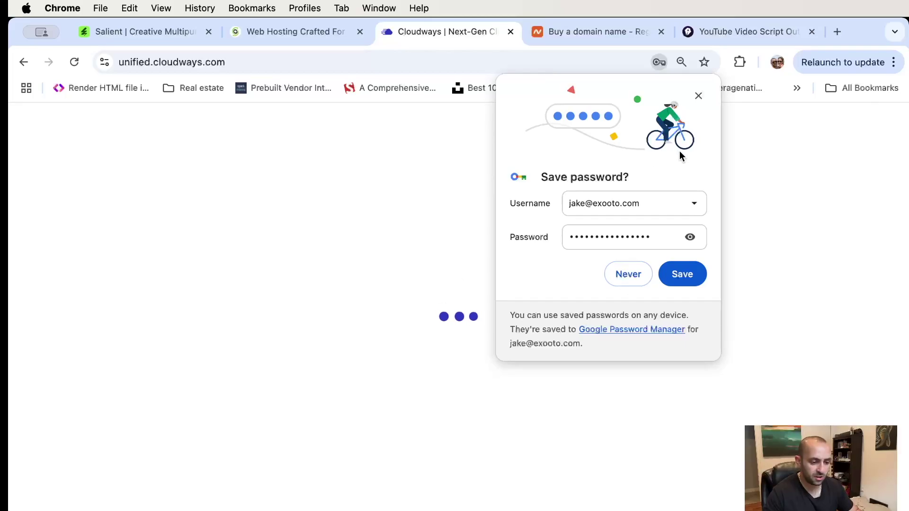
click(699, 95)
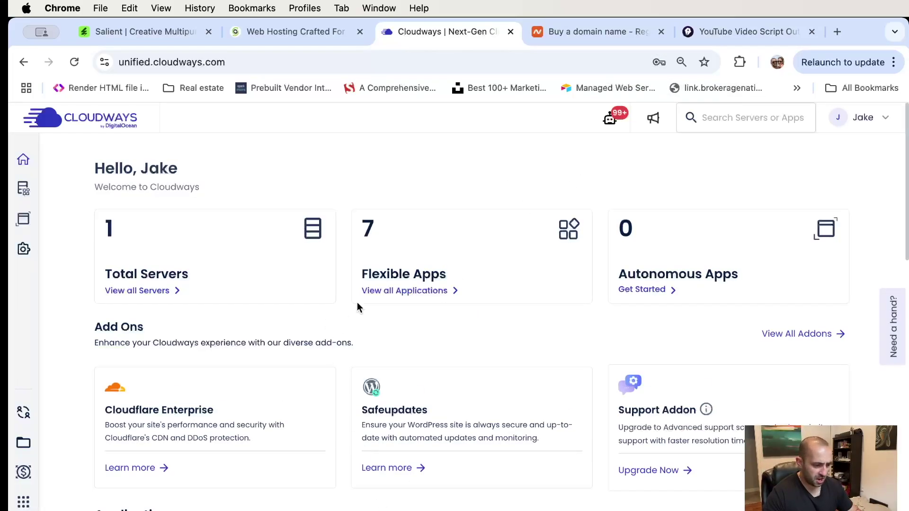
- Start adding a new application targeted at Your Server
click(125, 292)
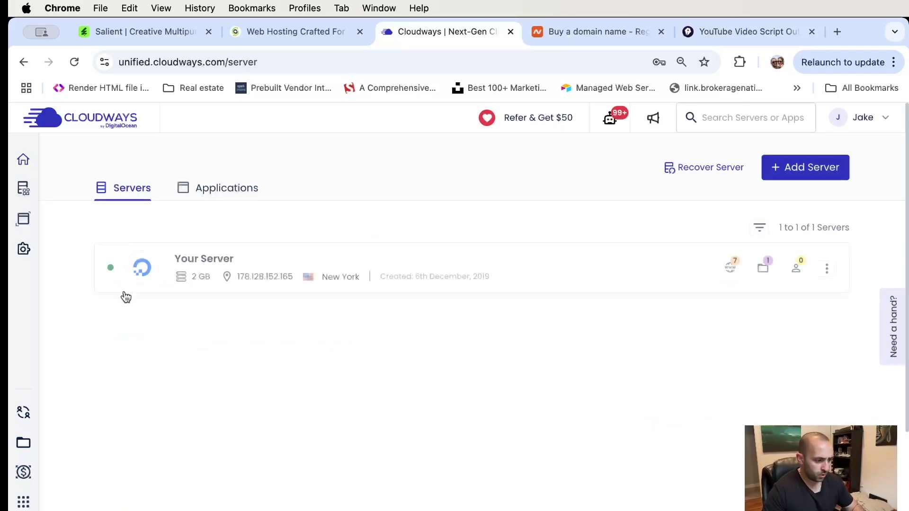
click(204, 190)
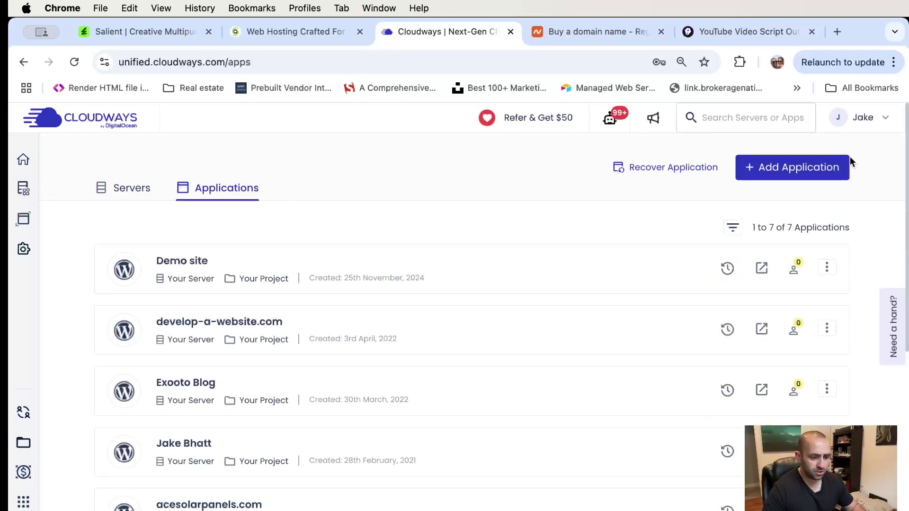
click(788, 168)
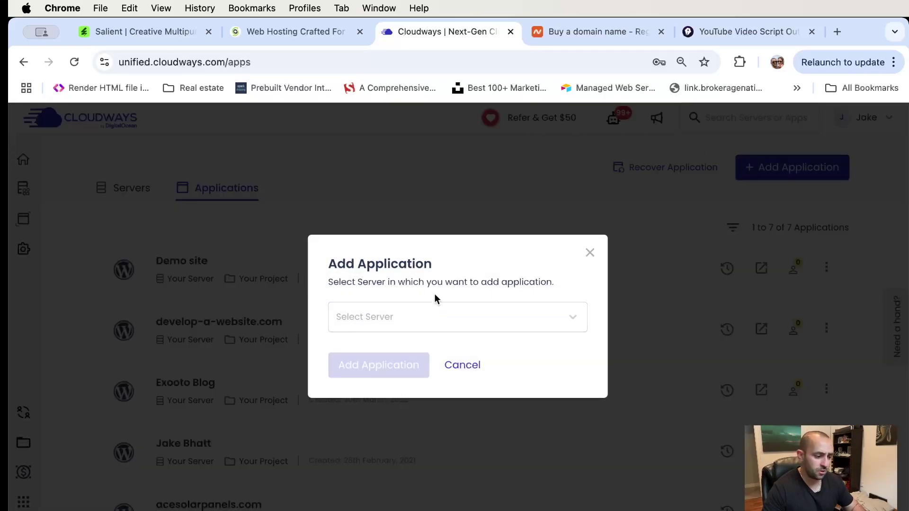
click(422, 313)
click(379, 375)
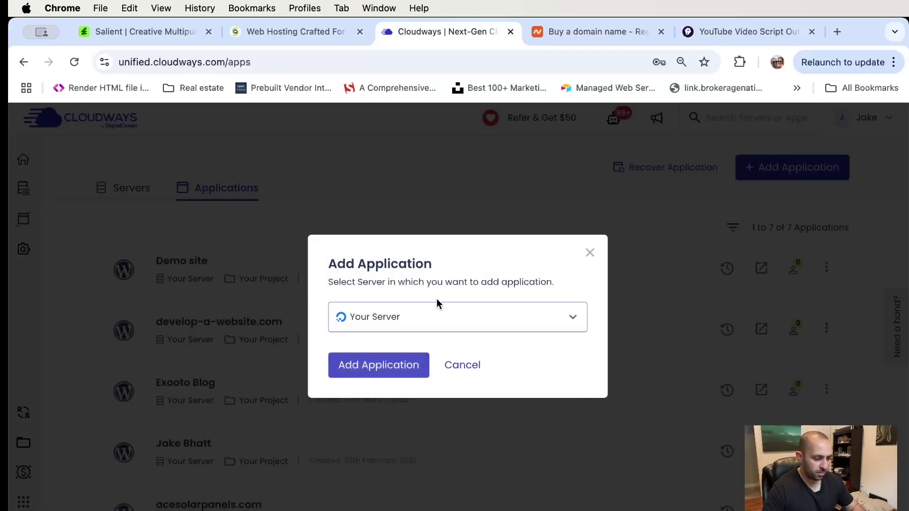
click(365, 370)
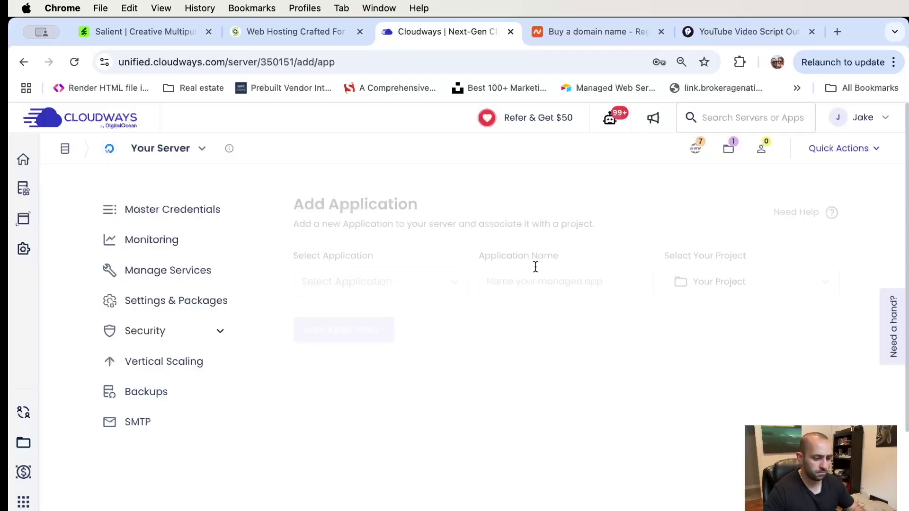
- Create a WordPress 6.2.2 application named 'My ecommerce store'
click(400, 282)
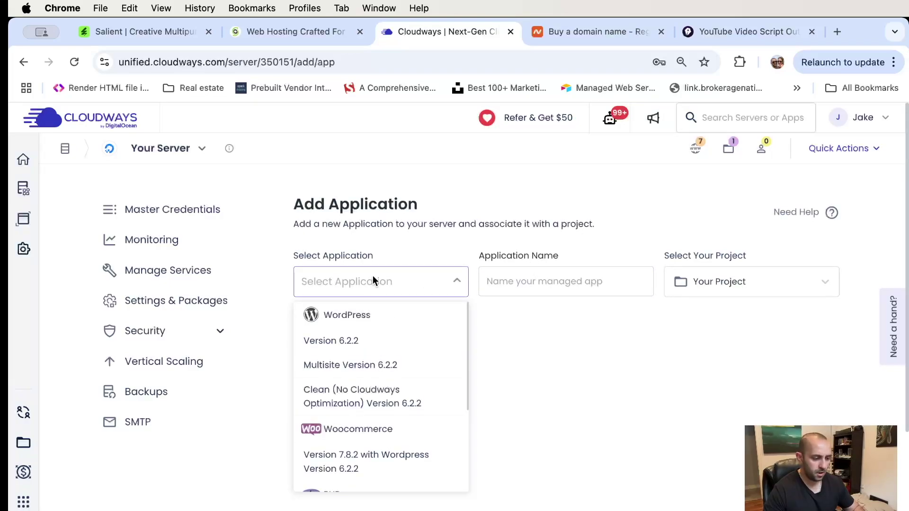
click(362, 316)
click(532, 281)
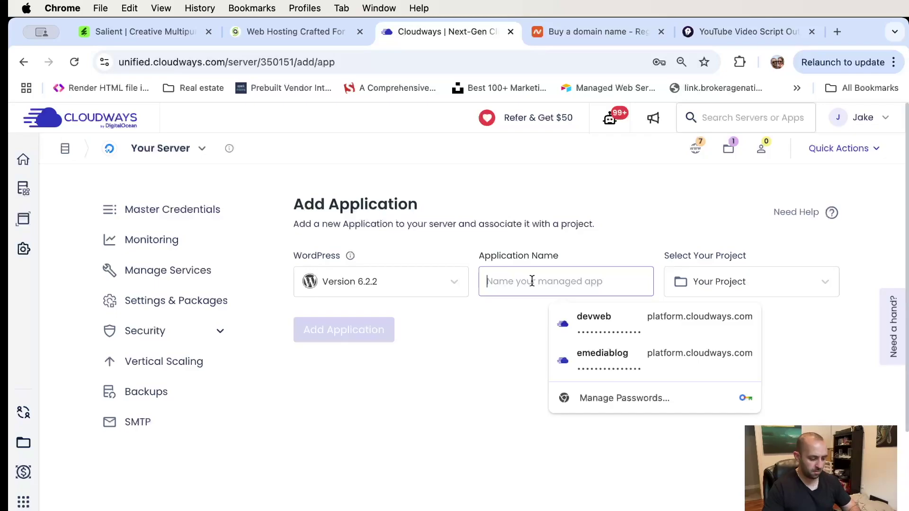
text(My ecm)
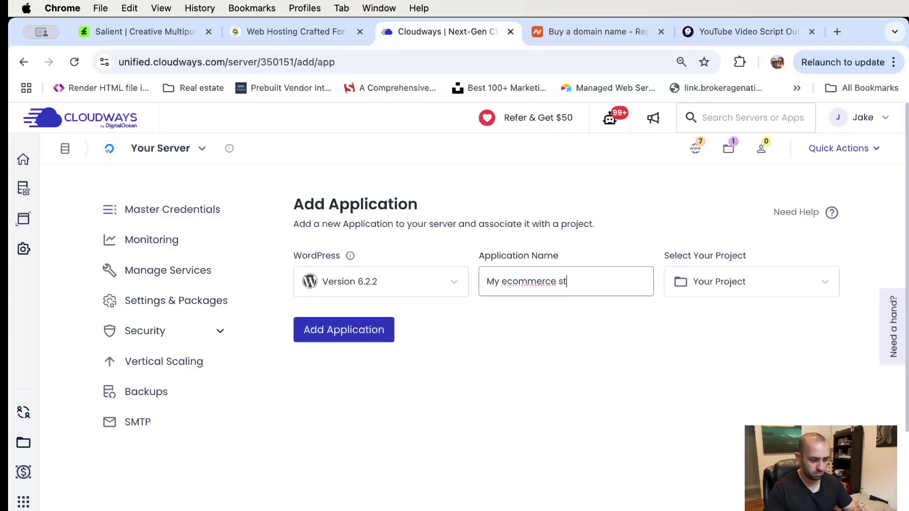
click(345, 330)
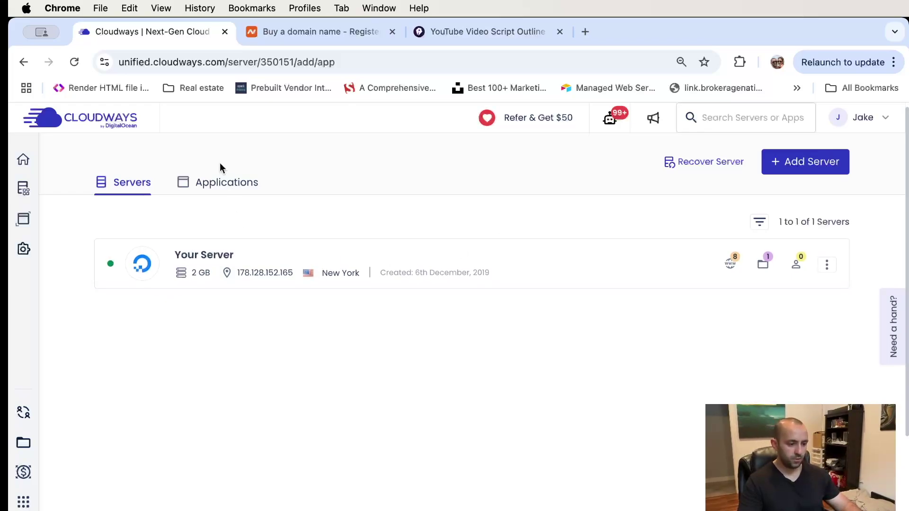
- Open the Access Details page of the My ecommerce store application
click(243, 189)
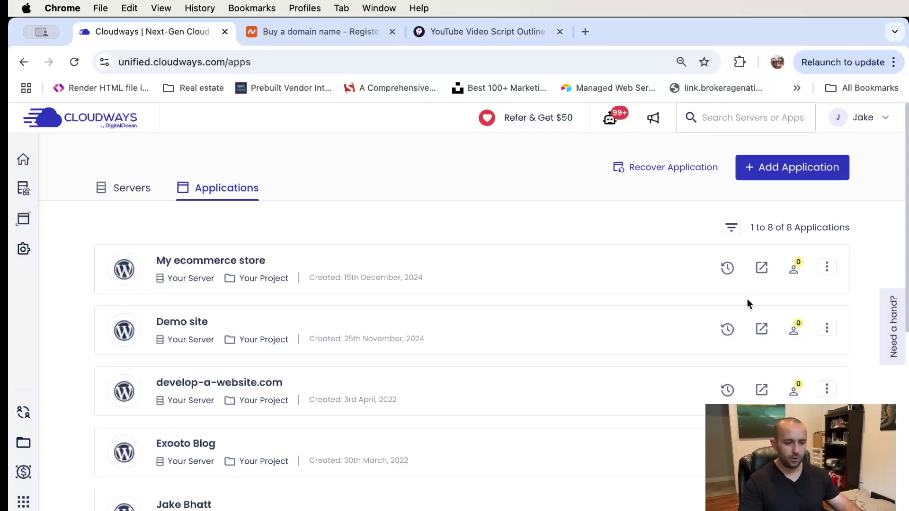
click(535, 268)
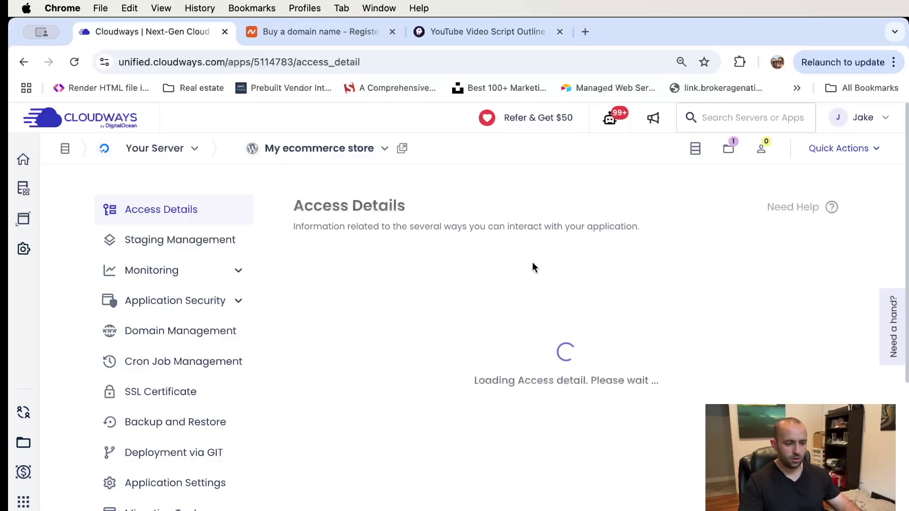
scroll(474, 218, down, 4)
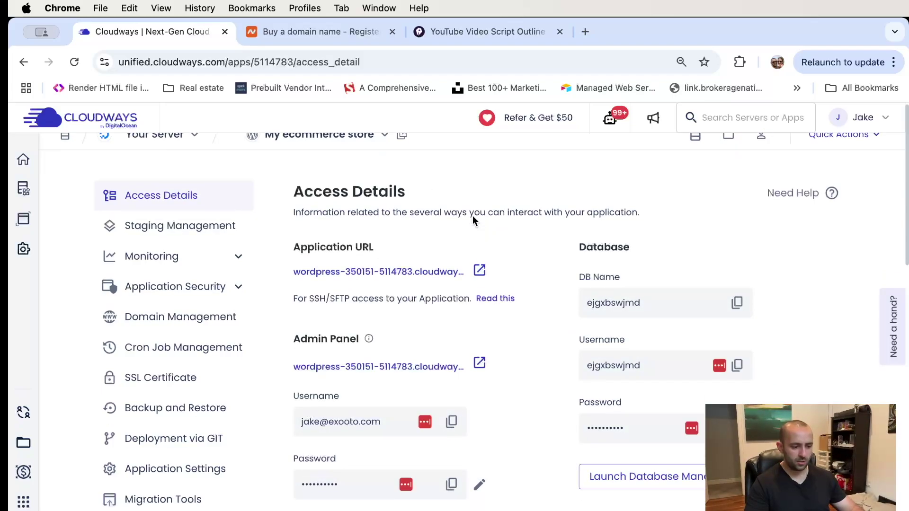
scroll(475, 220, up, 3)
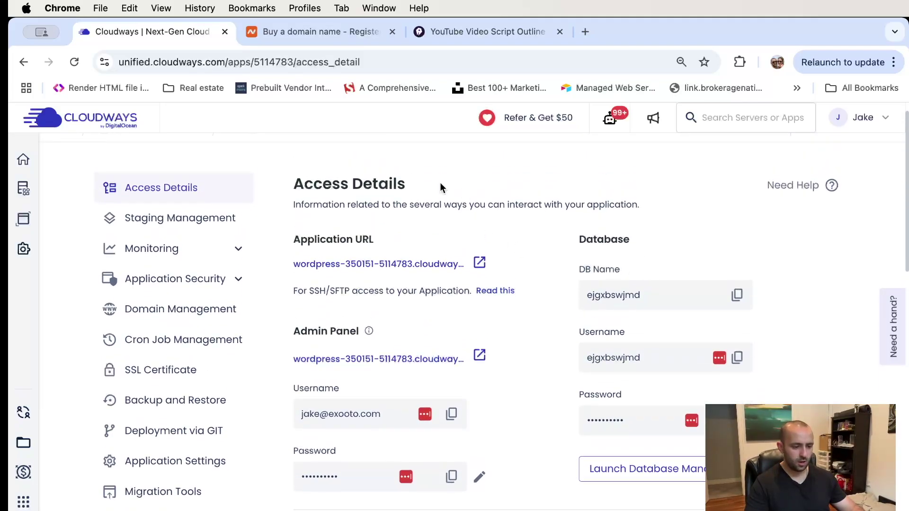
- View the new WordPress site's default Hello world! post, then return to Namecheap
click(480, 263)
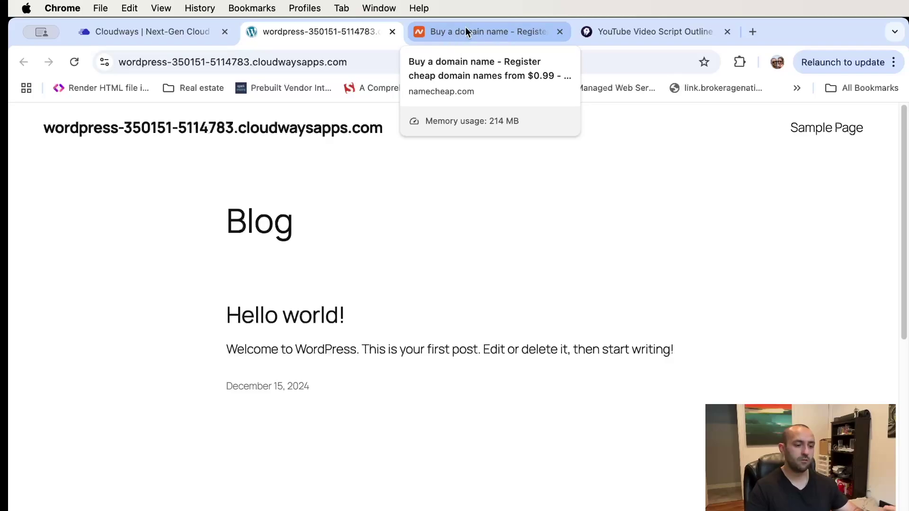
click(472, 32)
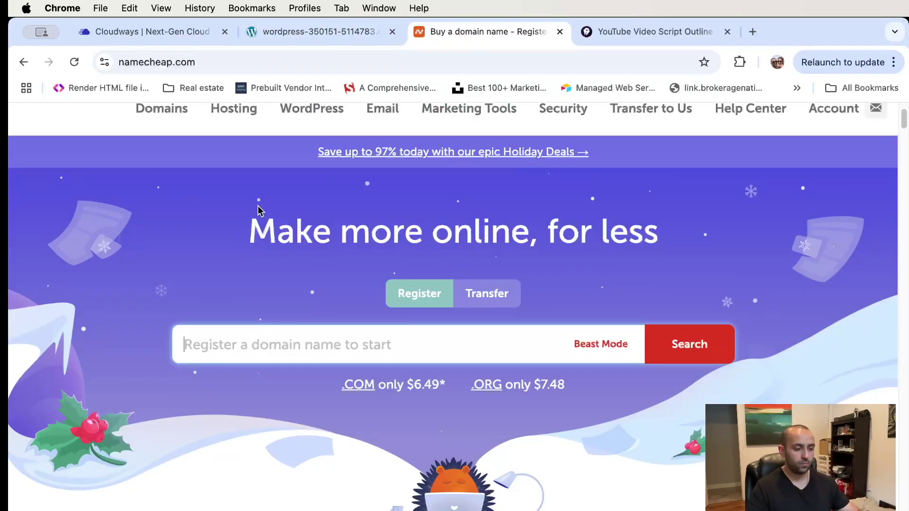
- Open the Namecheap account dashboard
scroll(832, 168, up, 2)
mouse_move(842, 197)
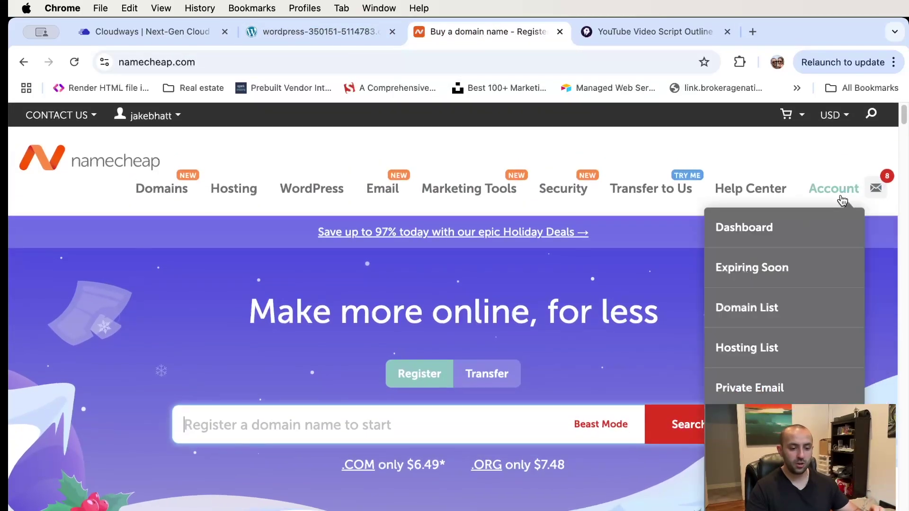
click(814, 223)
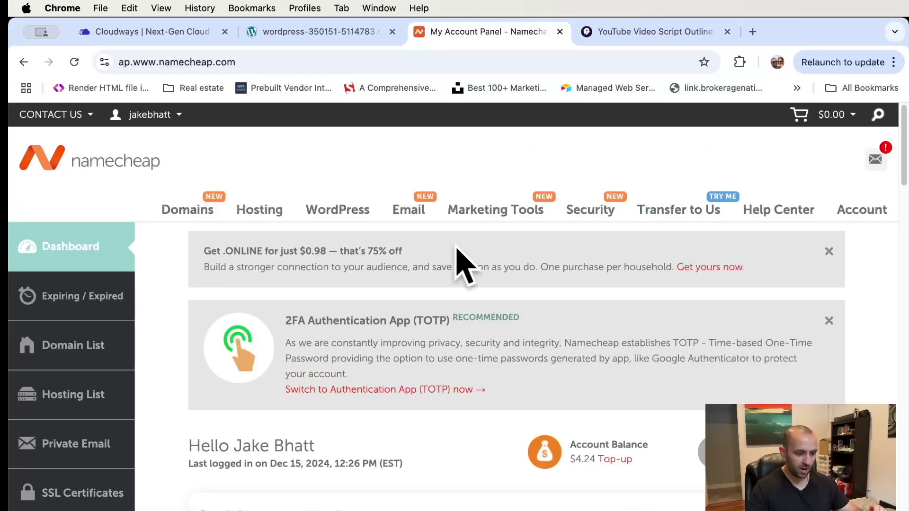
- Copy the domain name aicontentauthor.com from the Recently Active list
scroll(461, 241, down, 1)
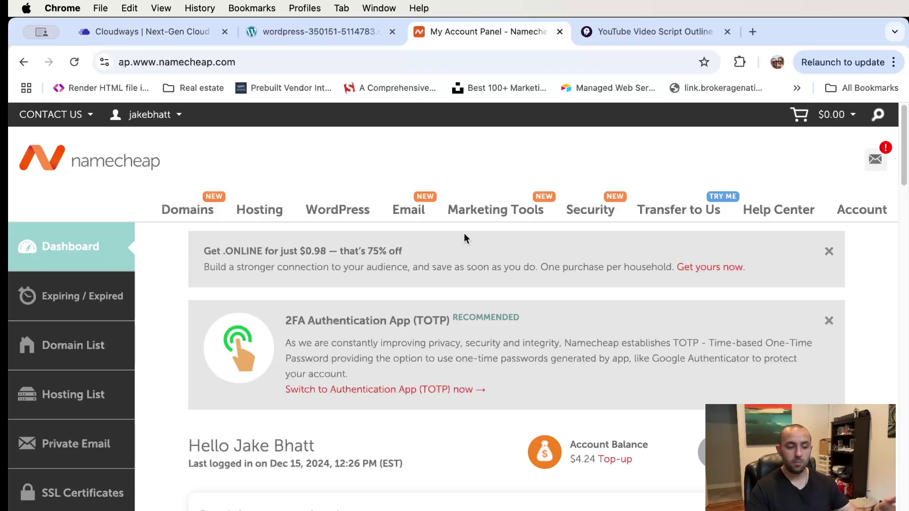
scroll(473, 237, down, 1)
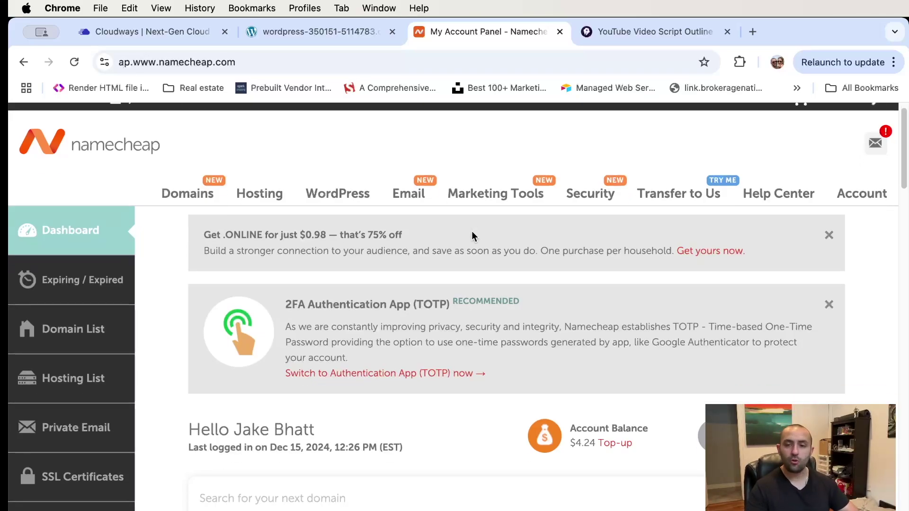
scroll(471, 236, down, 5)
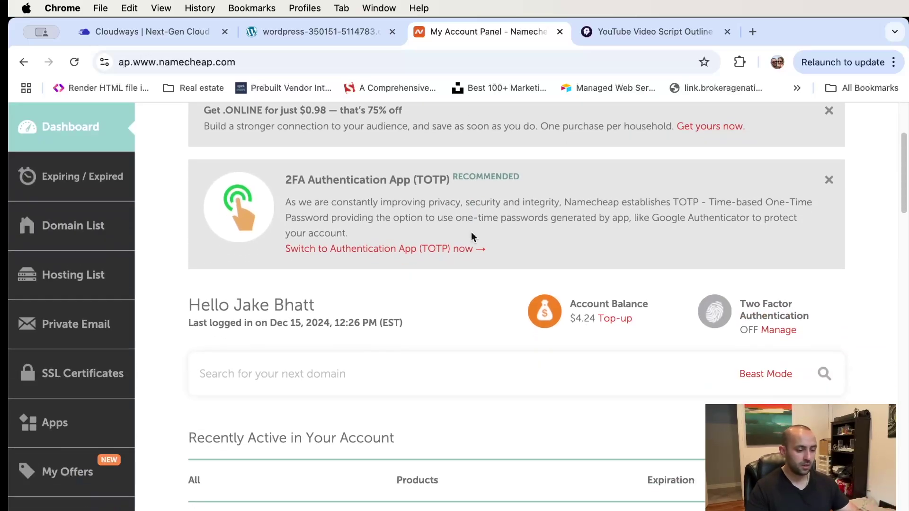
scroll(472, 237, down, 1)
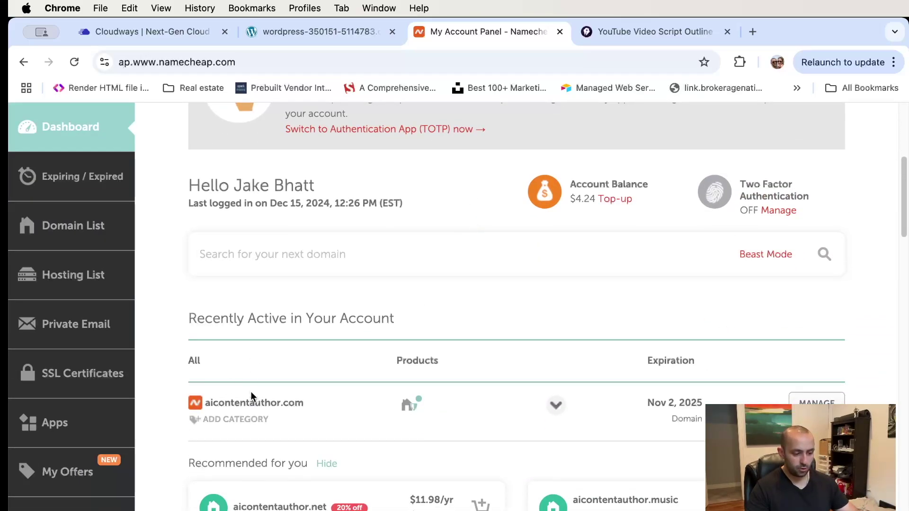
drag(206, 403, 311, 403)
right_click(288, 403)
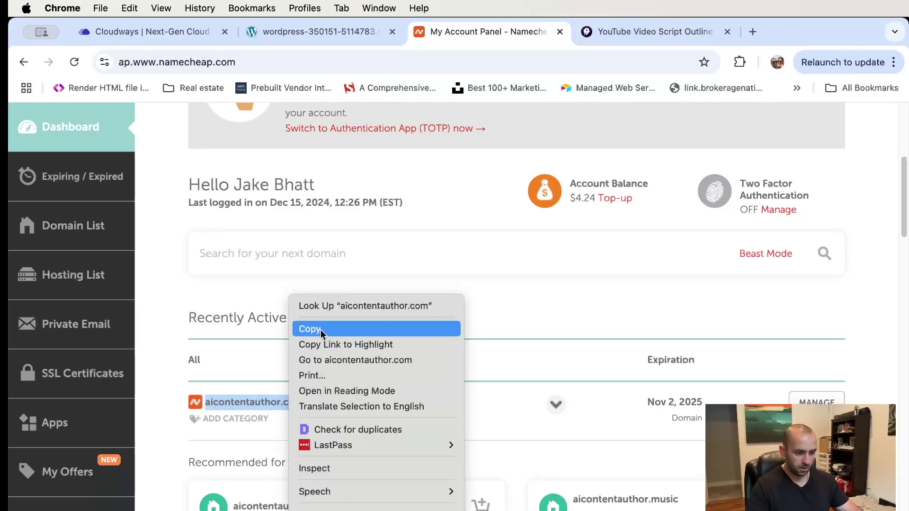
click(320, 329)
click(305, 397)
- Open the Advanced DNS settings for aicontentauthor.com in Namecheap
click(833, 403)
mouse_move(669, 235)
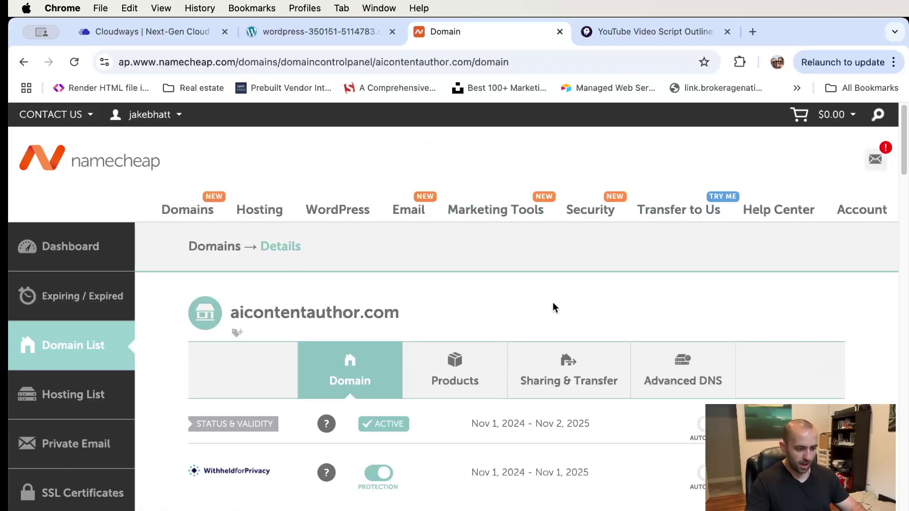
scroll(387, 428, down, 1)
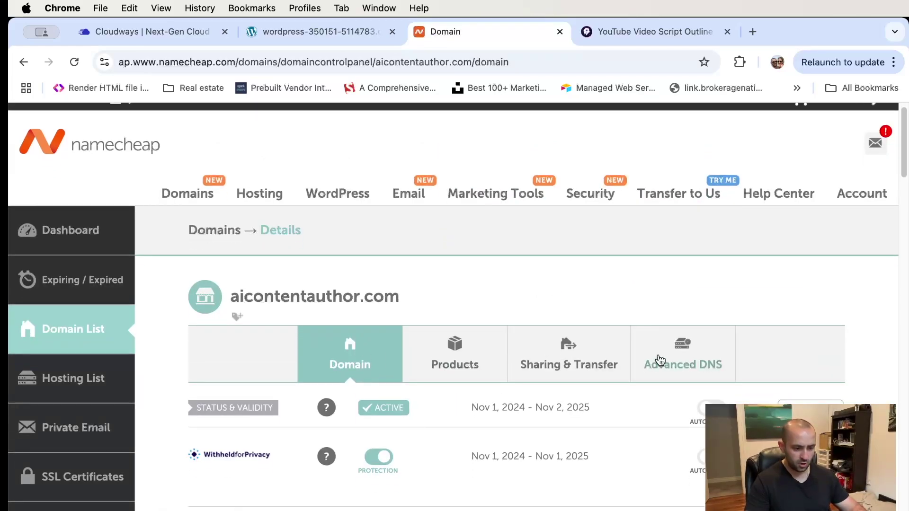
click(684, 362)
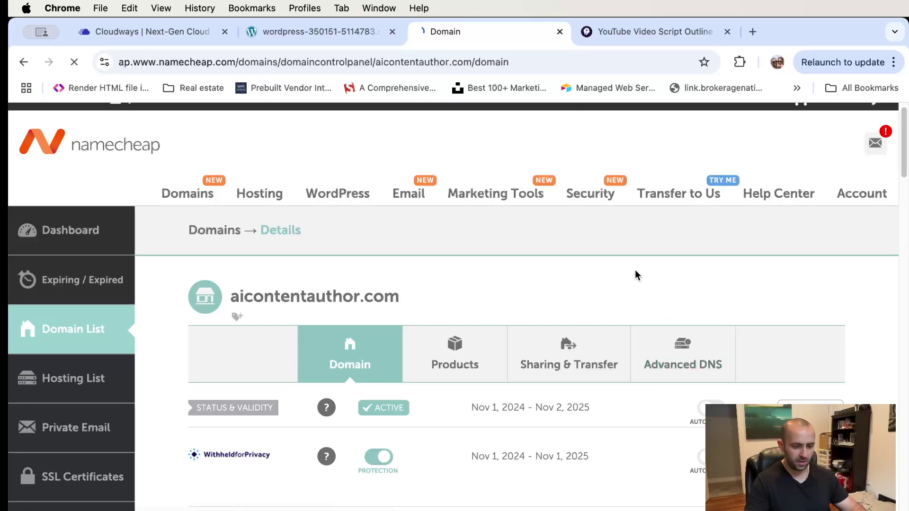
scroll(586, 307, down, 3)
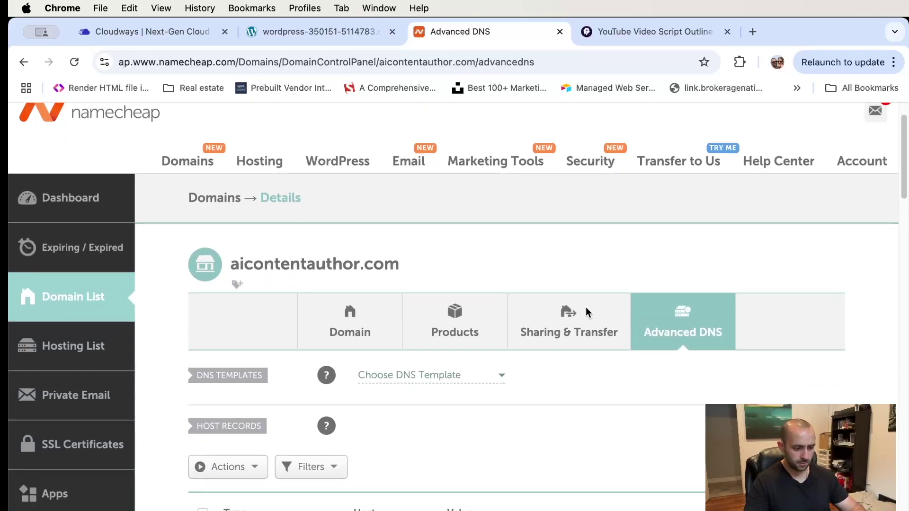
click(441, 360)
click(446, 361)
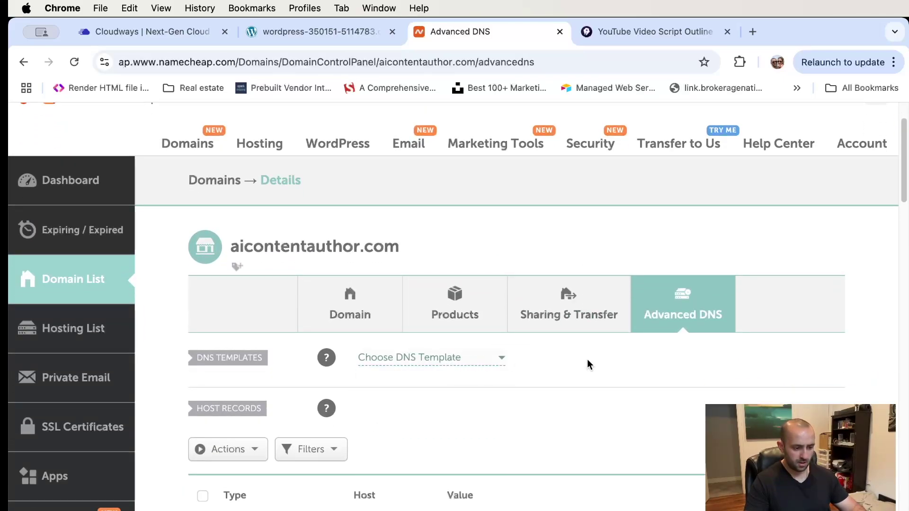
click(457, 364)
click(458, 364)
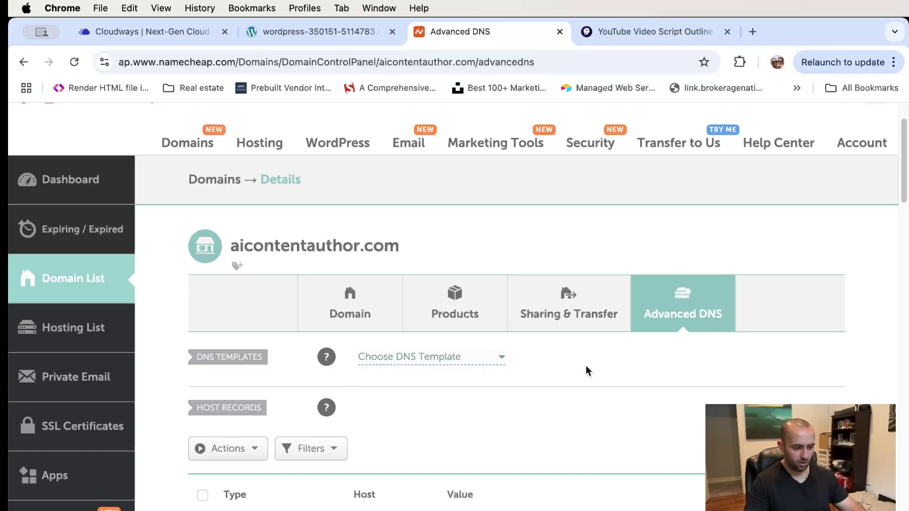
- Delete the URL Redirect Record, confirm, and go back to Cloudways
scroll(586, 367, down, 5)
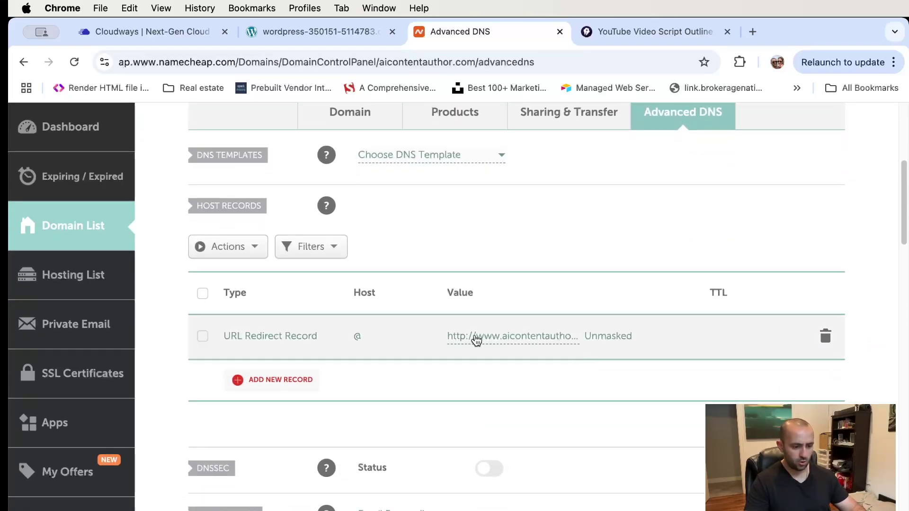
click(826, 337)
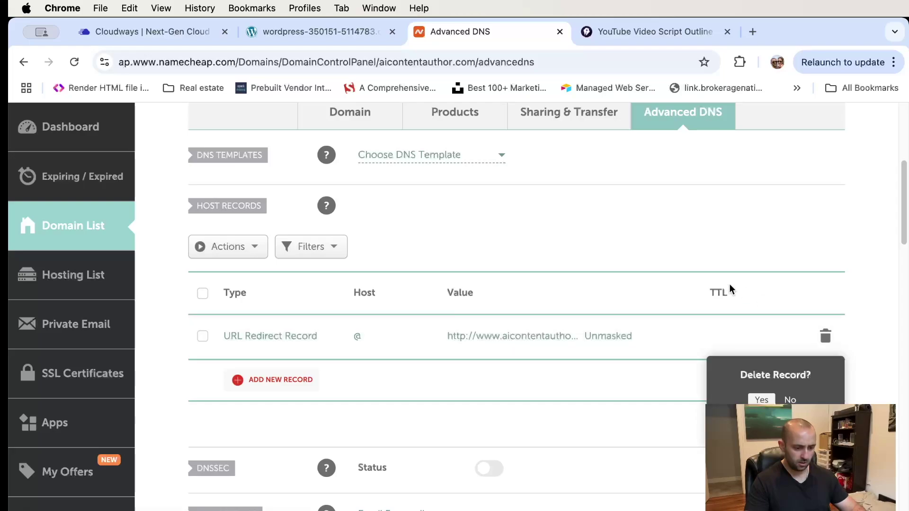
click(762, 400)
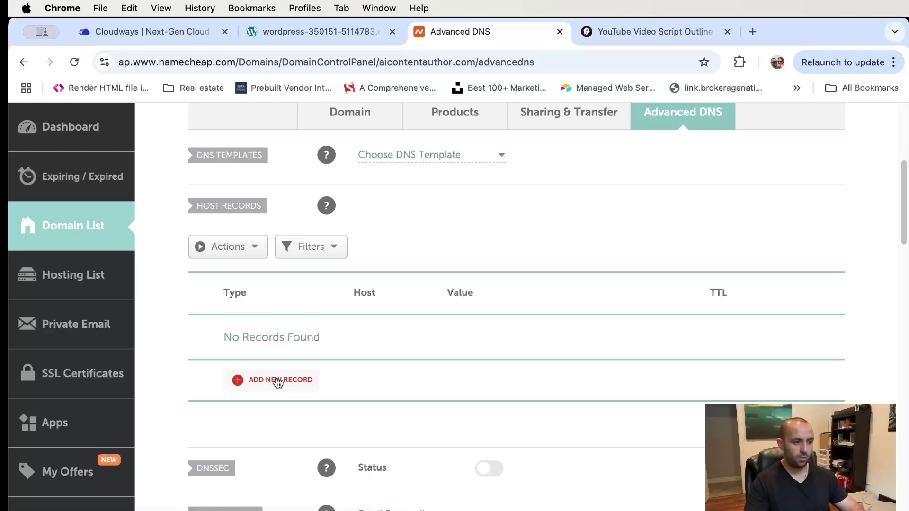
click(186, 30)
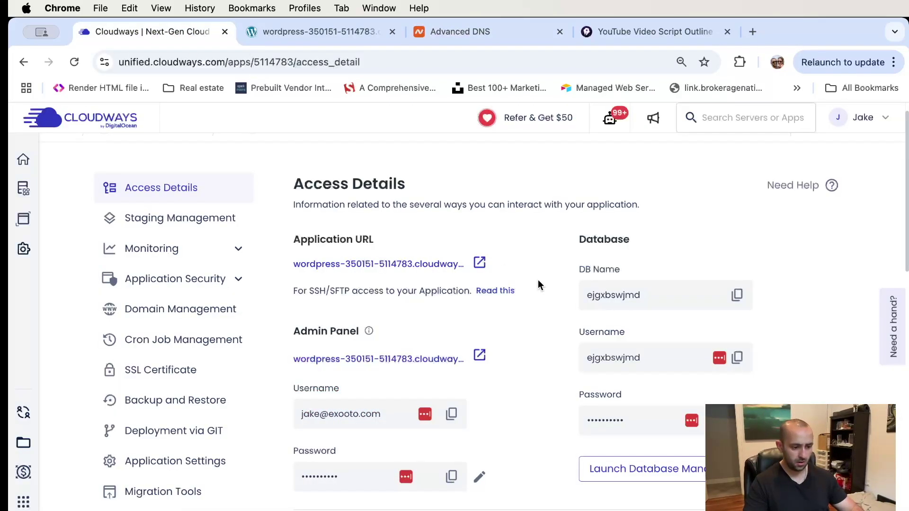
- Copy the Cloudways public IP 178.128.152.165, then return to Namecheap's Advanced DNS
scroll(537, 285, up, 1)
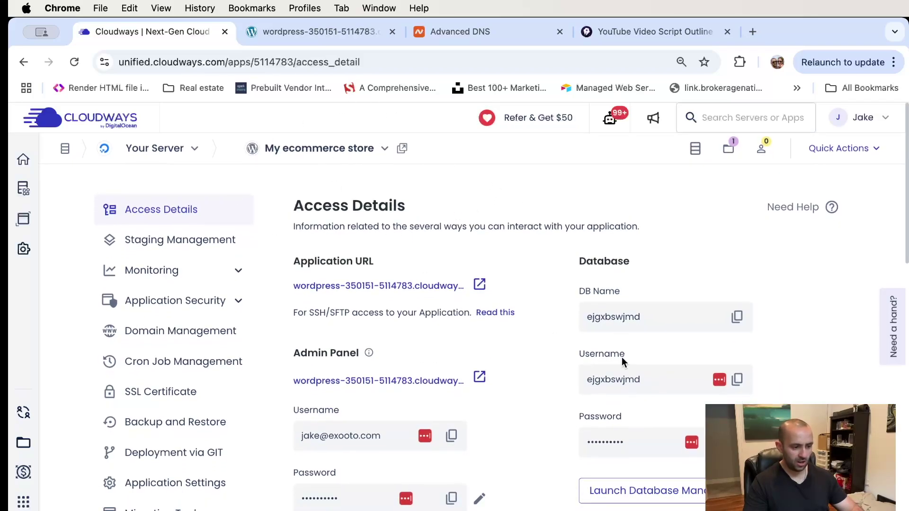
scroll(536, 350, down, 12)
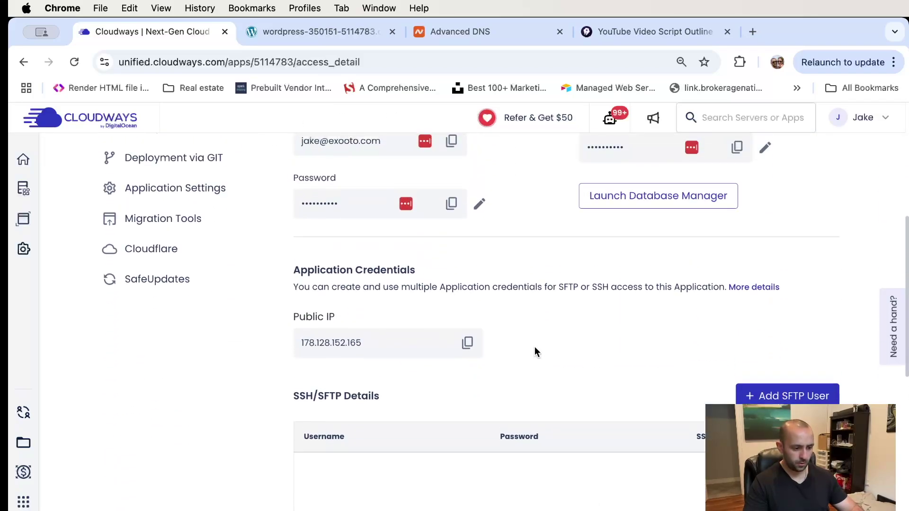
scroll(535, 350, up, 2)
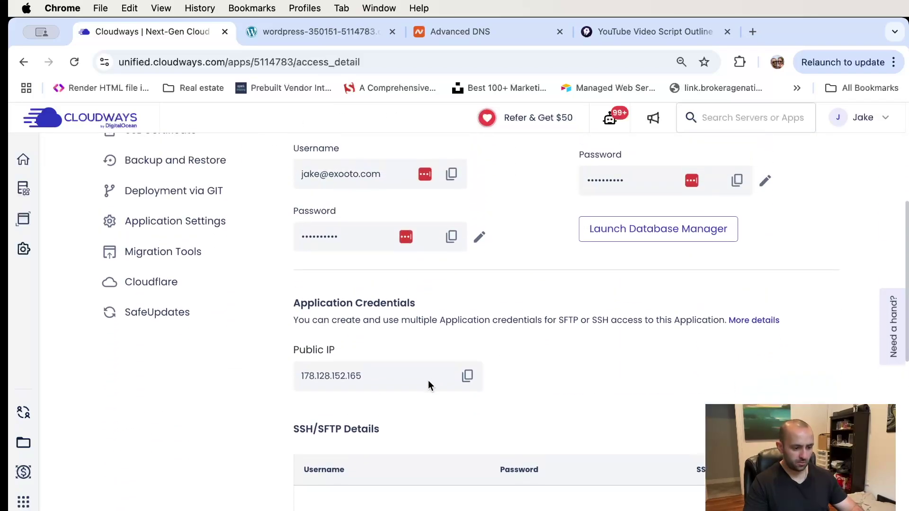
click(468, 383)
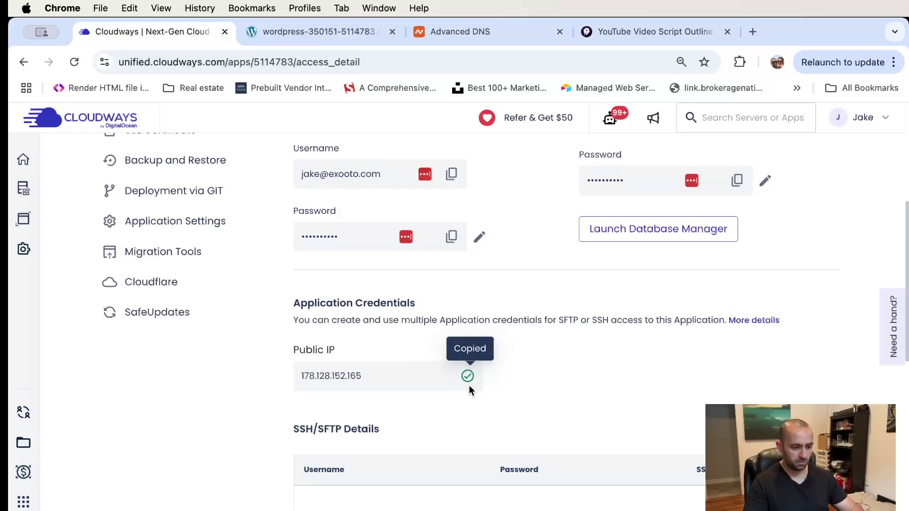
click(470, 34)
- Add and save an A record with host @ and value 178.128.152.165
scroll(543, 212, up, 3)
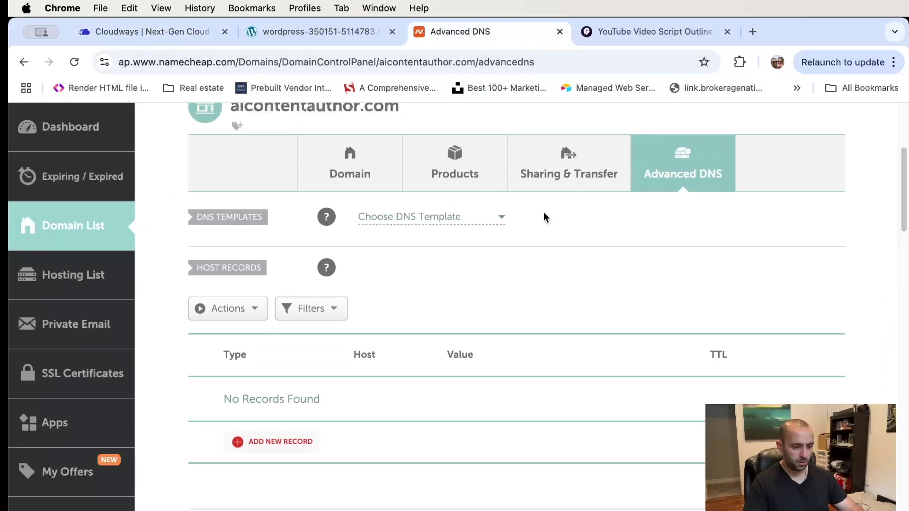
click(282, 445)
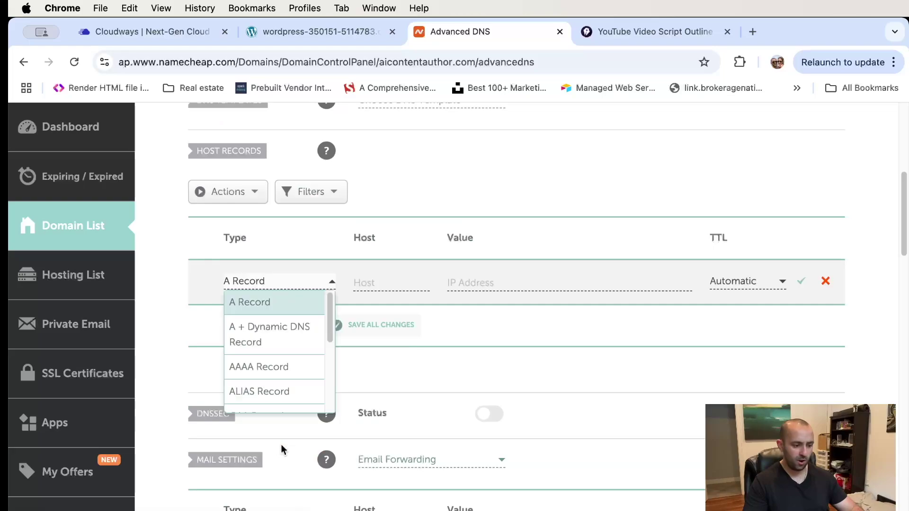
click(265, 308)
click(383, 283)
text(@)
key(Tab)
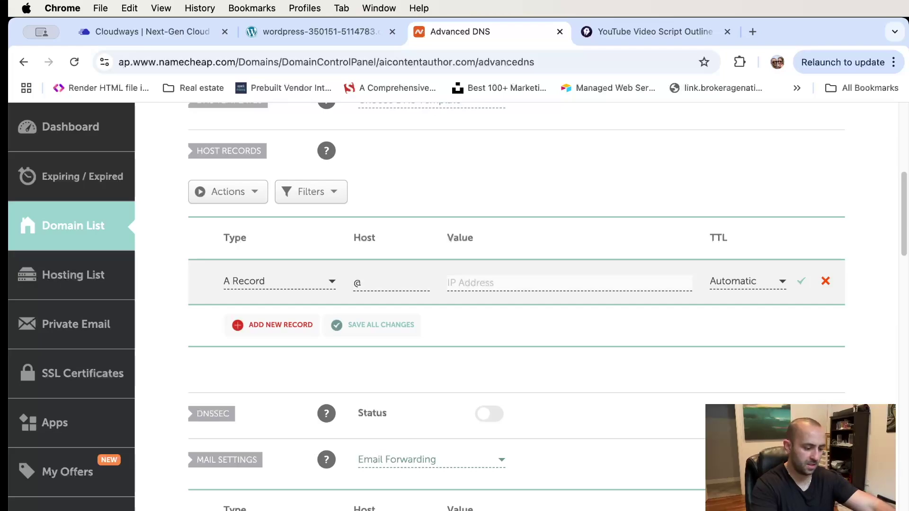
key(super+v)
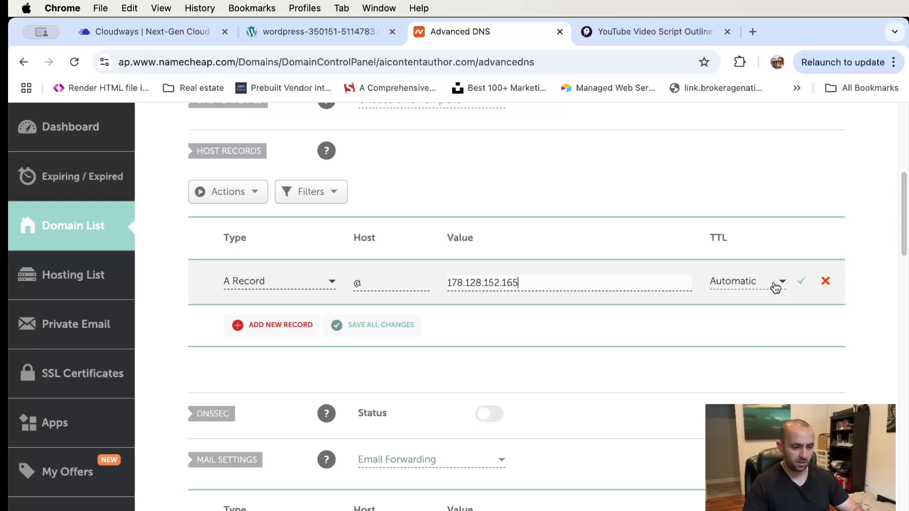
click(803, 285)
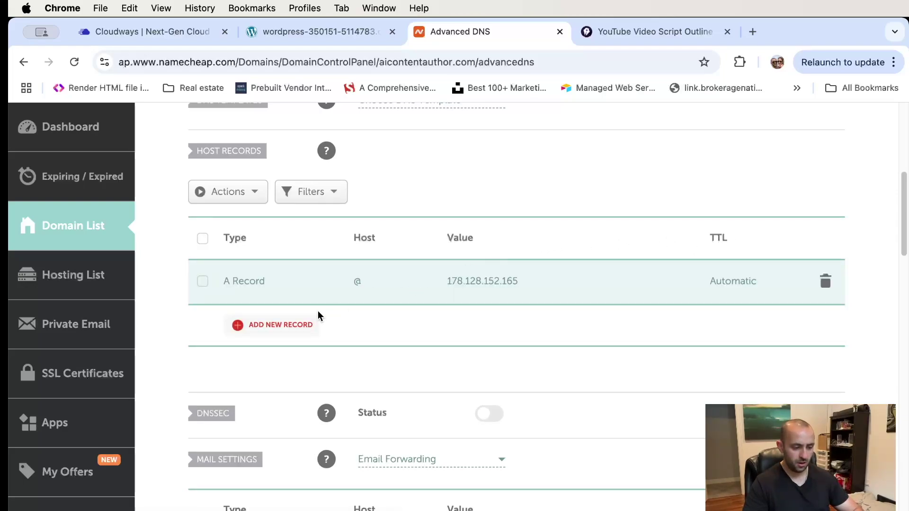
- Add and save a CNAME record with host www targeting aicontentauthor.com
click(271, 330)
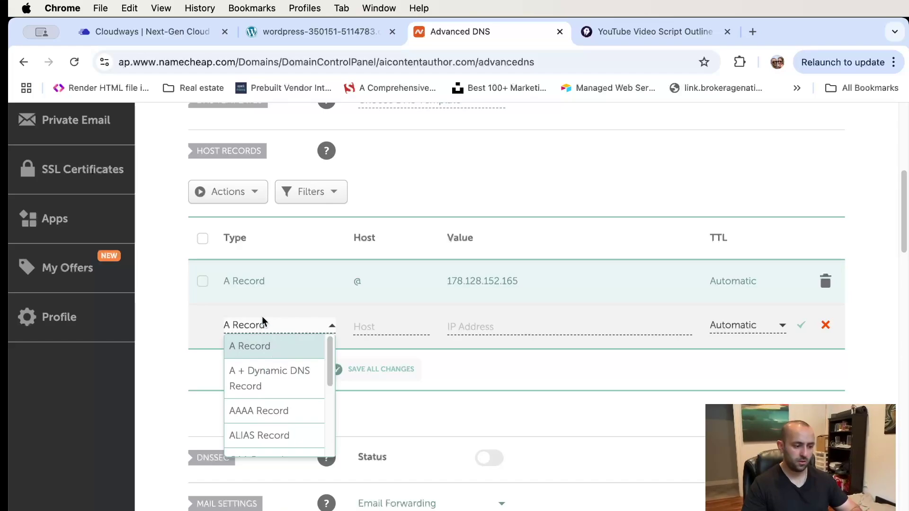
scroll(284, 374, down, 2)
scroll(284, 379, down, 1)
click(279, 403)
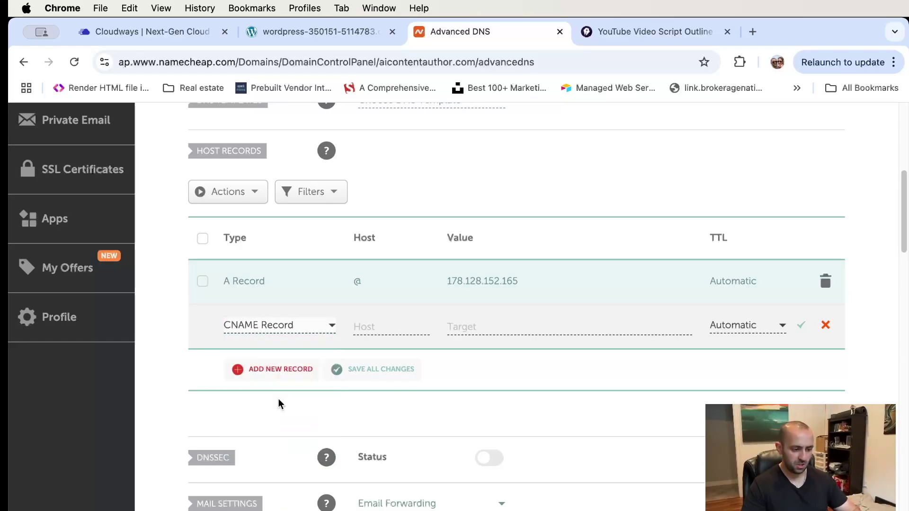
click(401, 321)
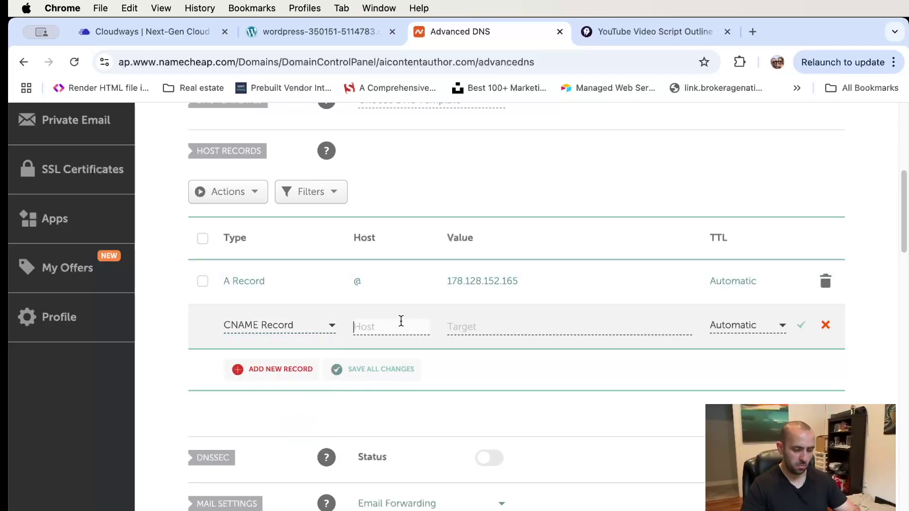
text(www)
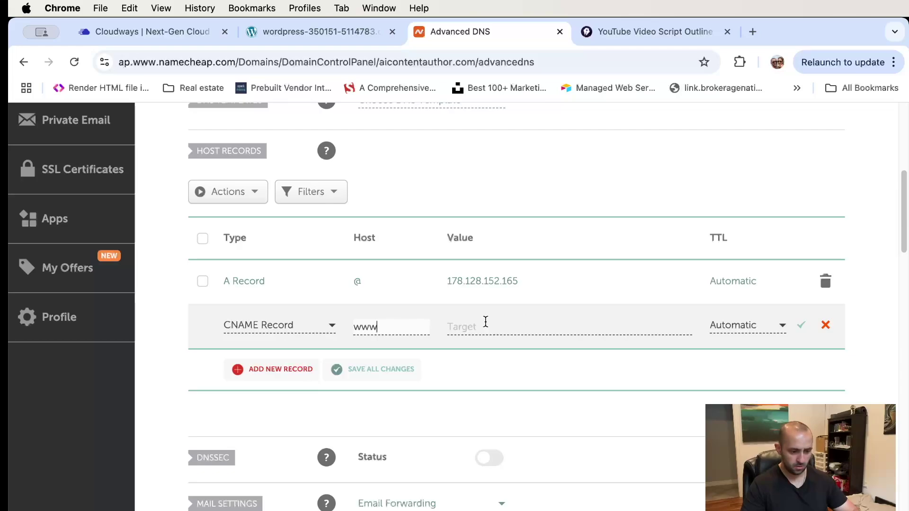
click(482, 324)
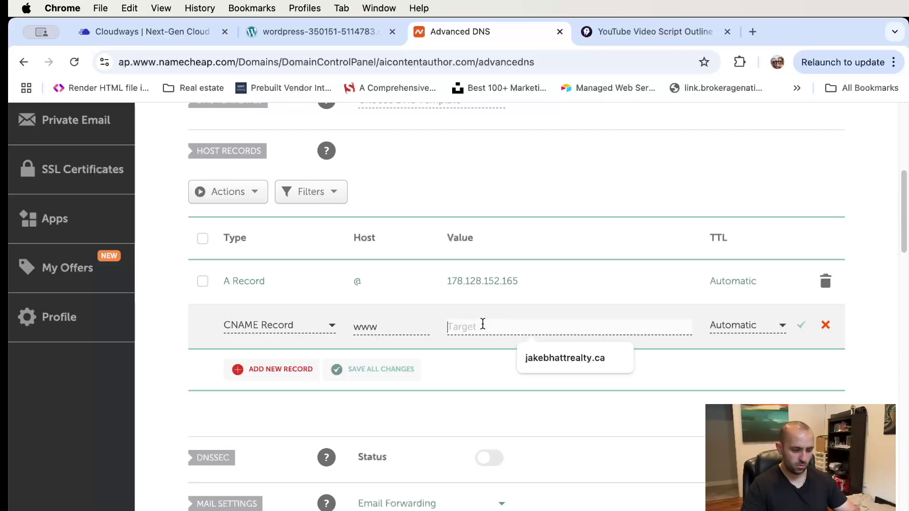
text(ai)
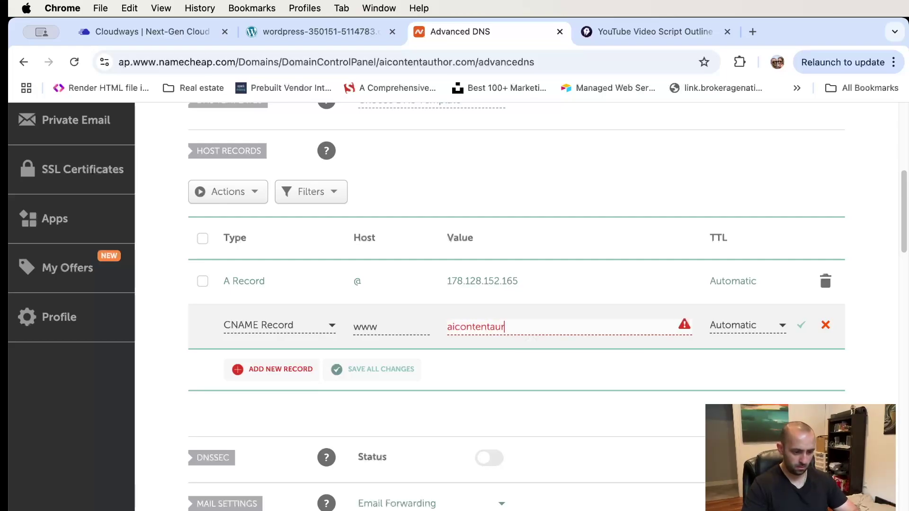
text(contentauthro.co)
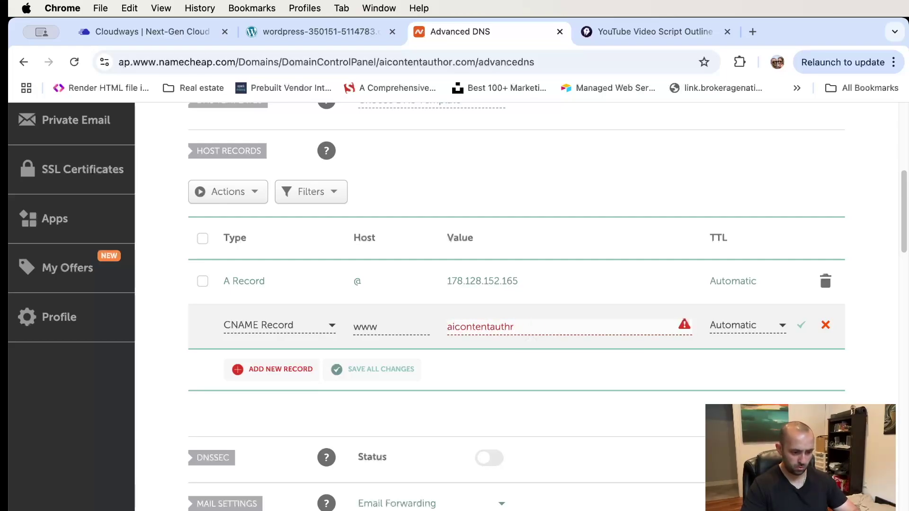
text(.com)
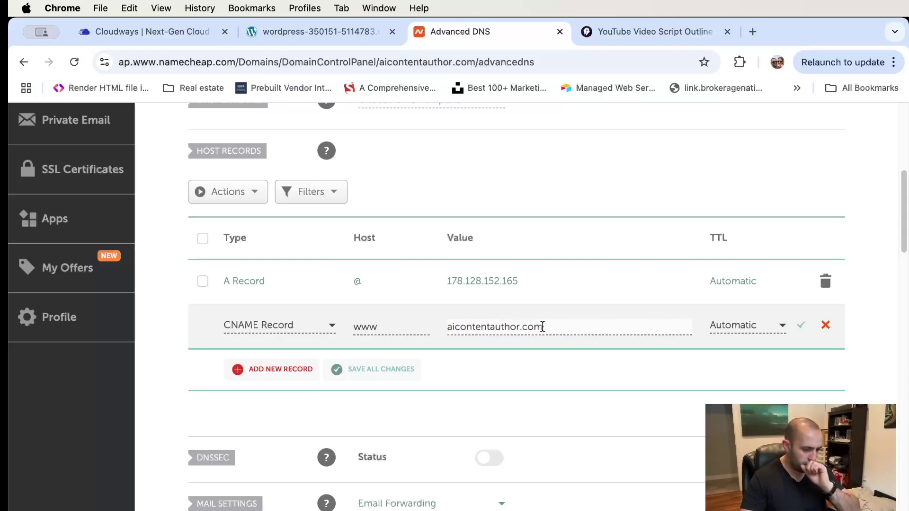
click(802, 327)
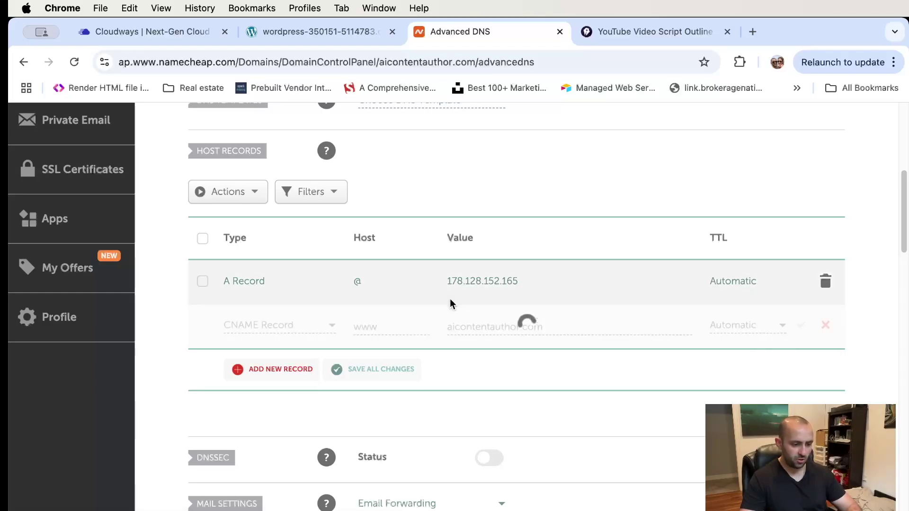
scroll(450, 303, down, 4)
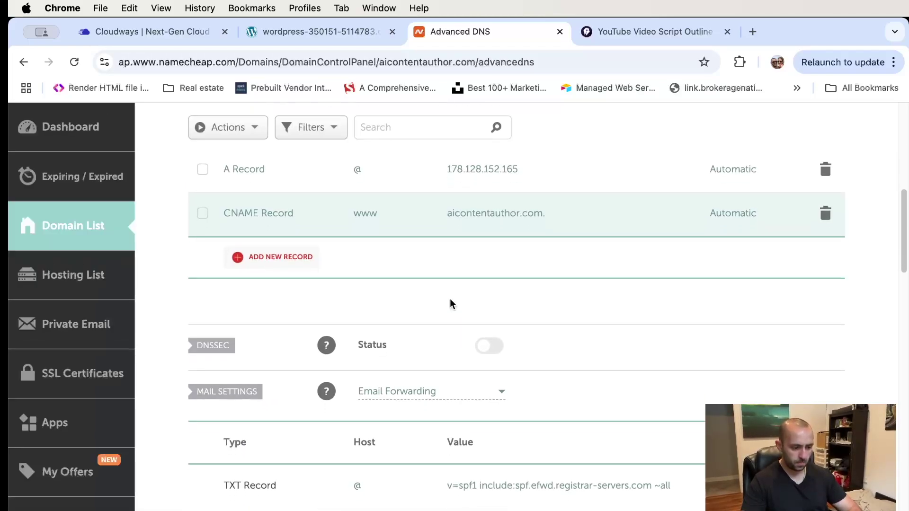
scroll(450, 303, down, 8)
scroll(450, 303, up, 3)
scroll(450, 304, up, 10)
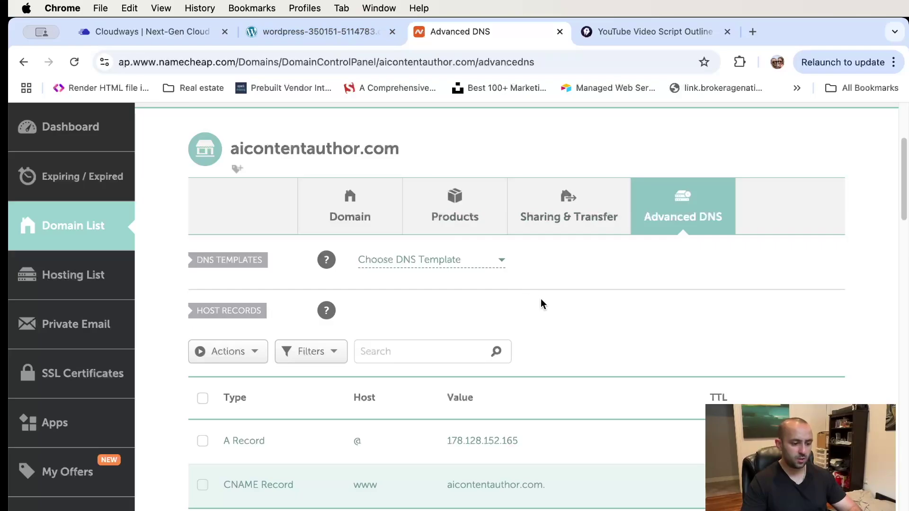
- Close the WordPress admin tab and switch back to the Cloudways application page
middle_click(351, 38)
scroll(533, 325, down, 3)
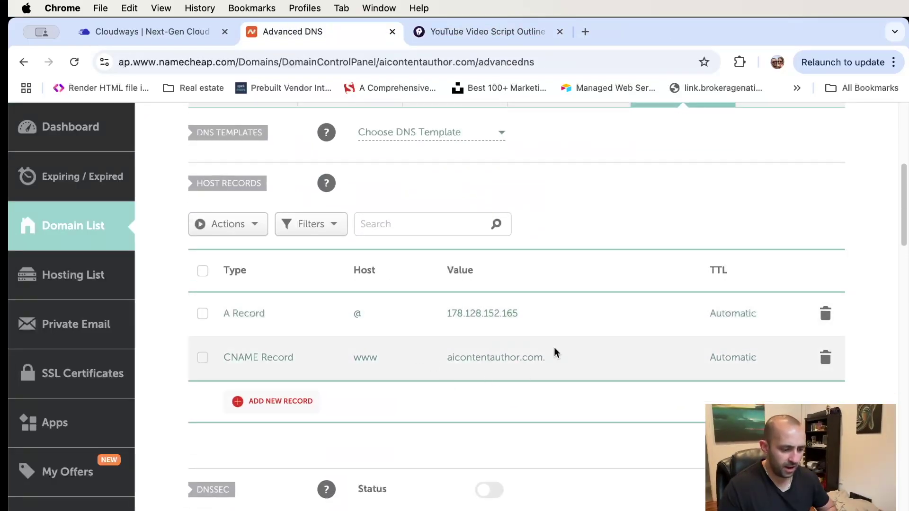
scroll(532, 357, down, 2)
scroll(530, 356, down, 4)
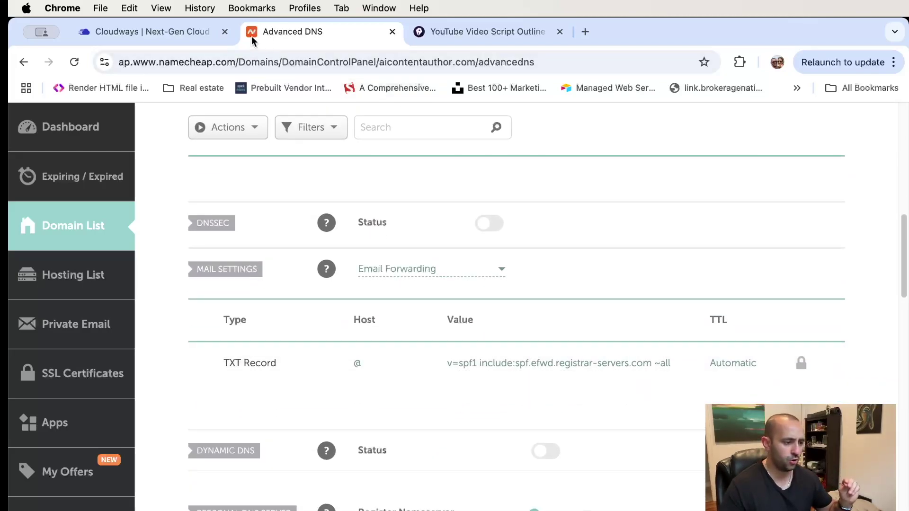
click(170, 32)
scroll(198, 275, down, 3)
scroll(197, 273, up, 2)
- Add aicontentauthor.com under Domain Management and save the change
click(156, 274)
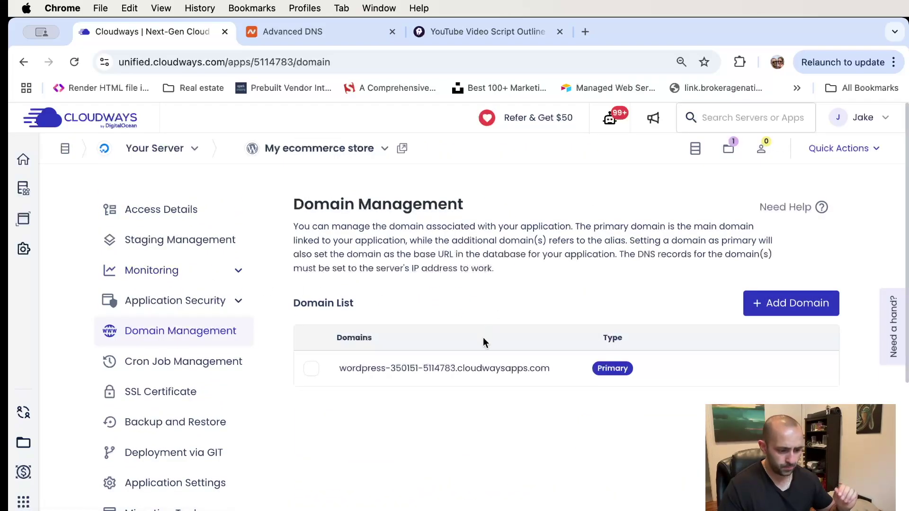
click(773, 304)
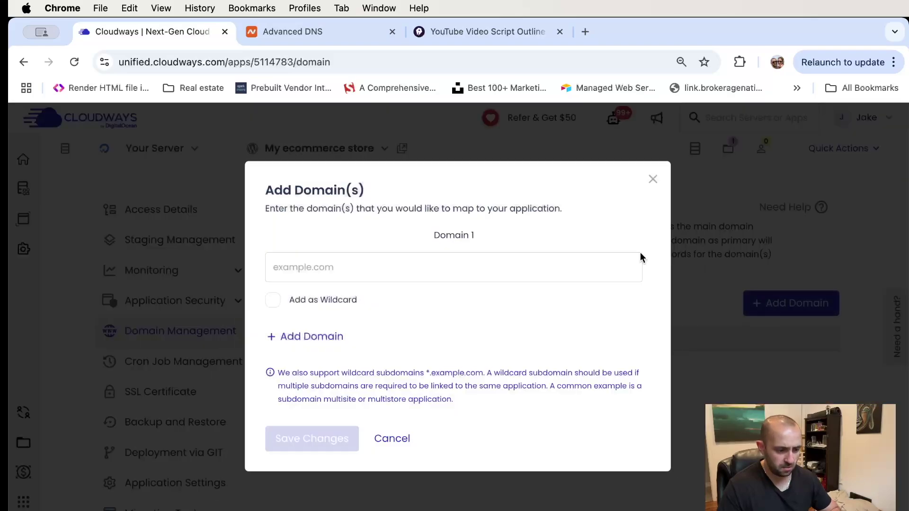
click(319, 268)
text(aicontentautho)
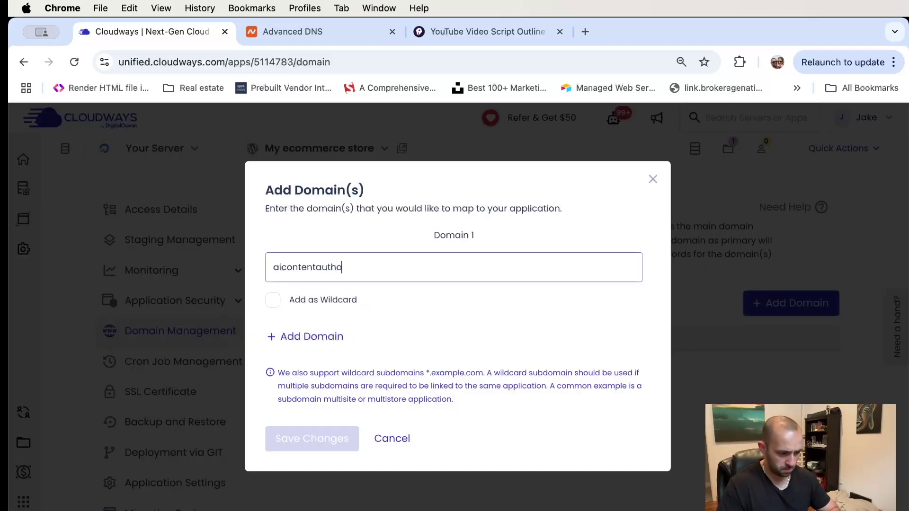
text(r.com)
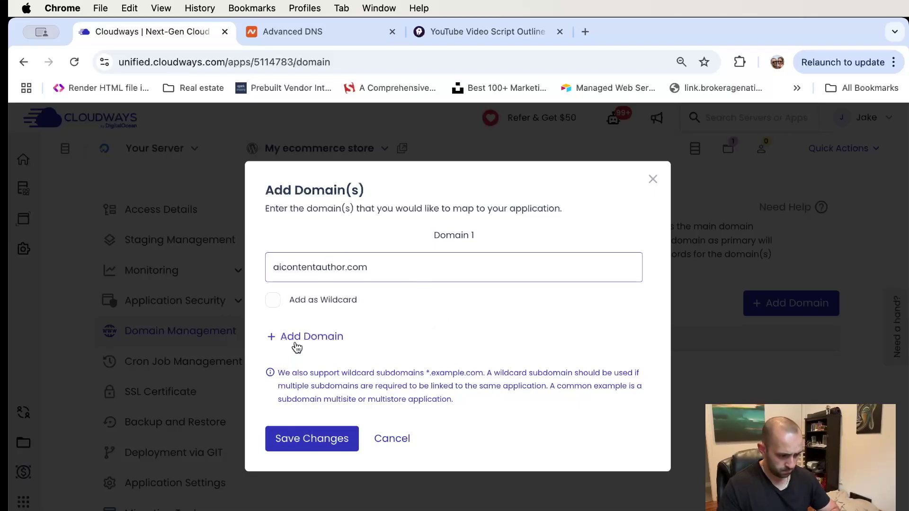
click(312, 439)
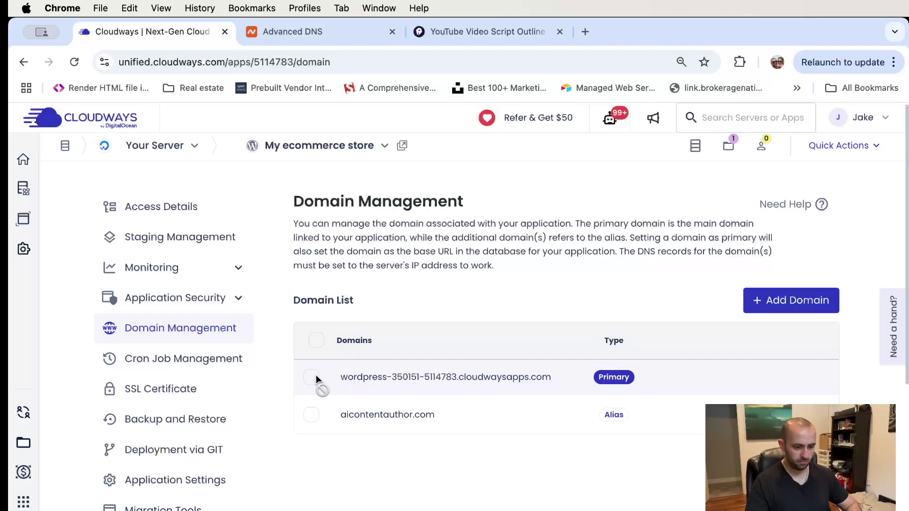
- Choose Make Primary for aicontentauthor.com and confirm it as the primary domain
click(824, 415)
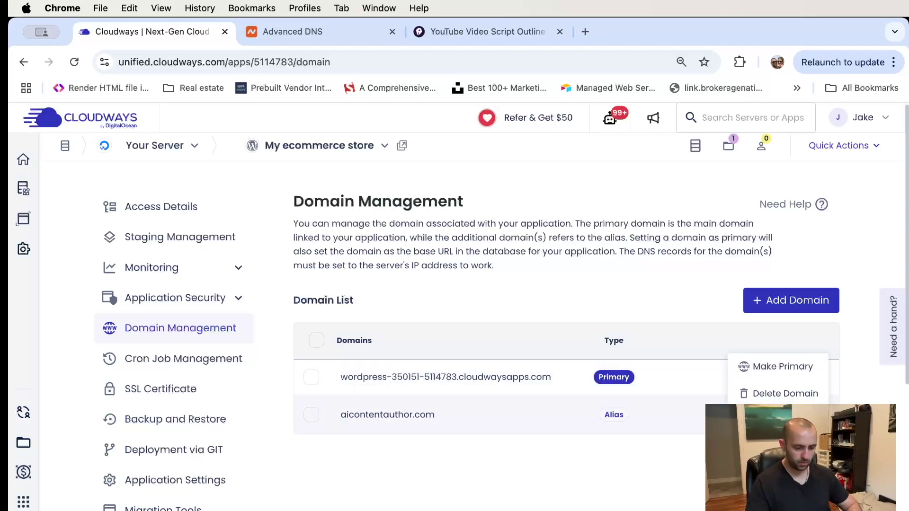
click(745, 366)
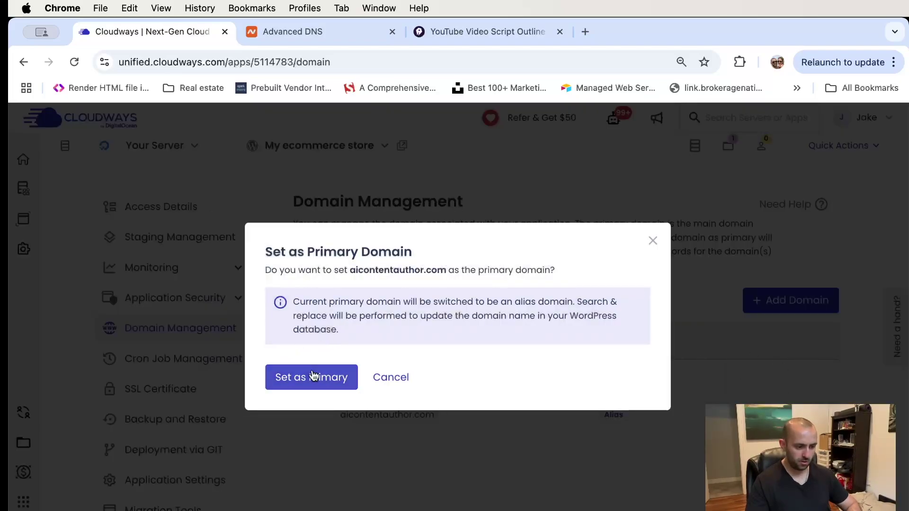
click(315, 378)
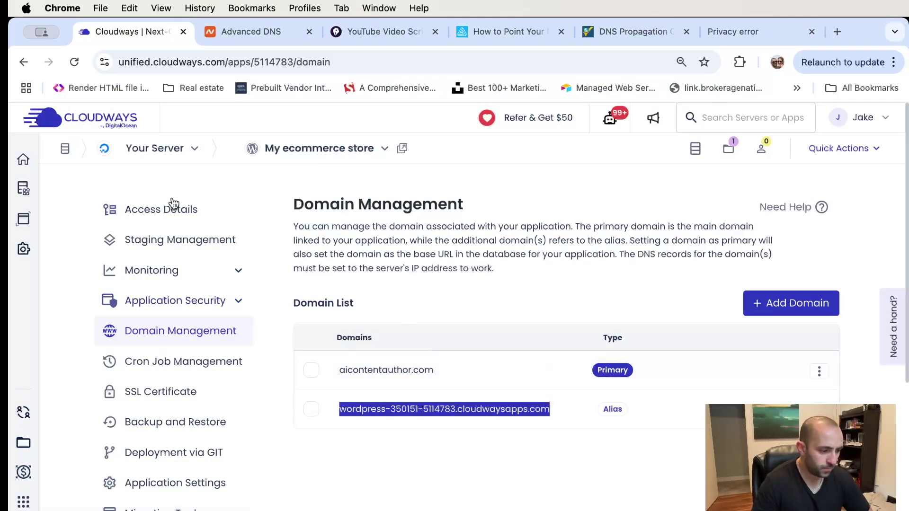
- Open aicontentauthor.com, see the privacy error, then return to Cloudways domain management
click(402, 148)
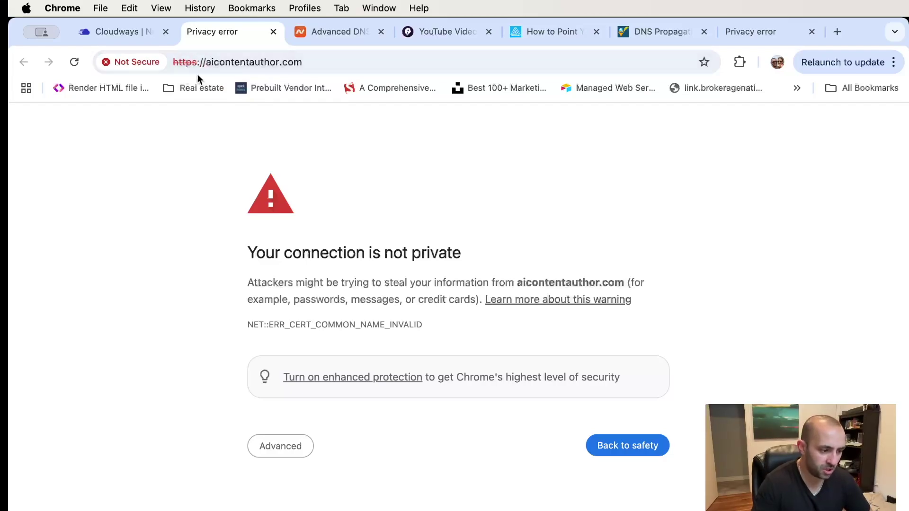
click(117, 32)
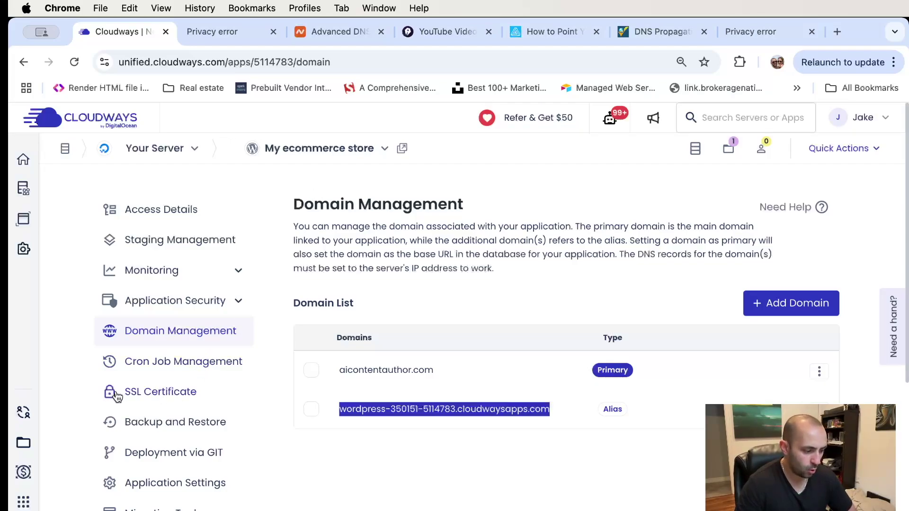
- Open the SSL Certificate settings and select the free Let's Encrypt certificate
click(142, 397)
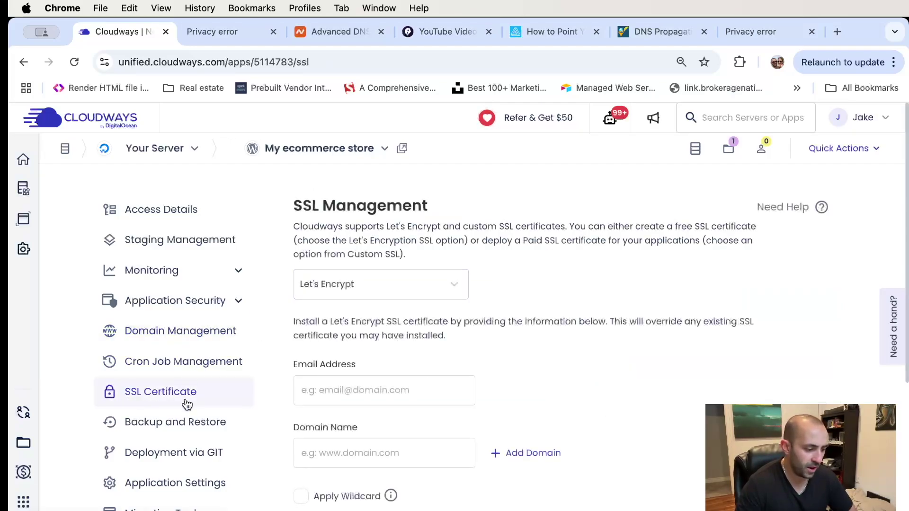
scroll(237, 369, down, 1)
click(345, 261)
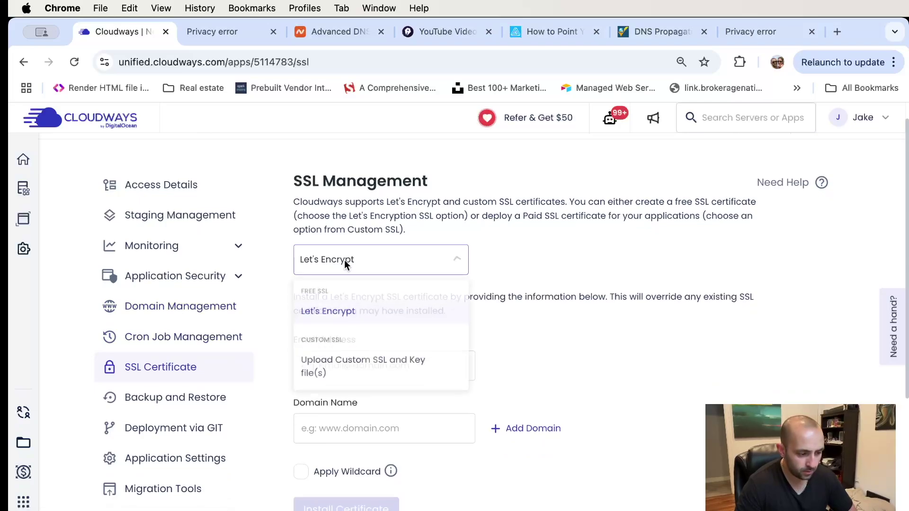
click(334, 311)
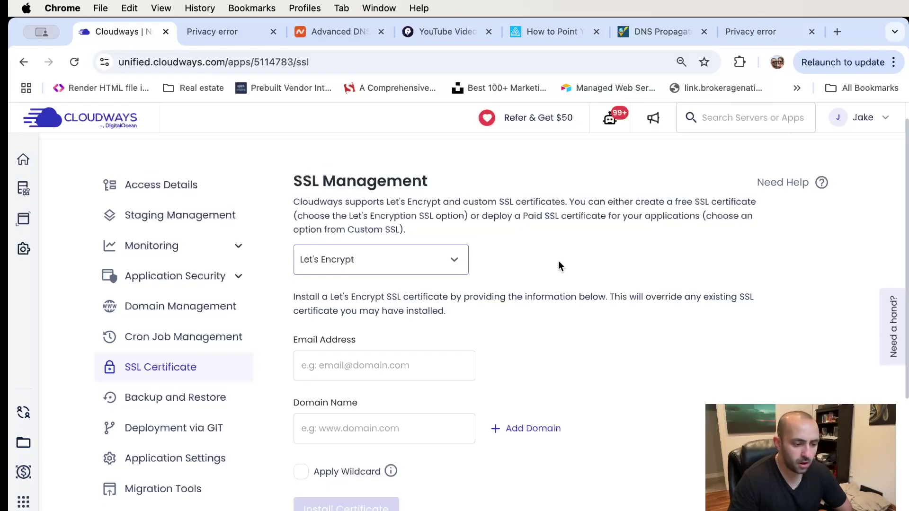
scroll(555, 257, down, 3)
- Enter the contact email and domain aicontentauthor.com, then install the certificate
click(435, 287)
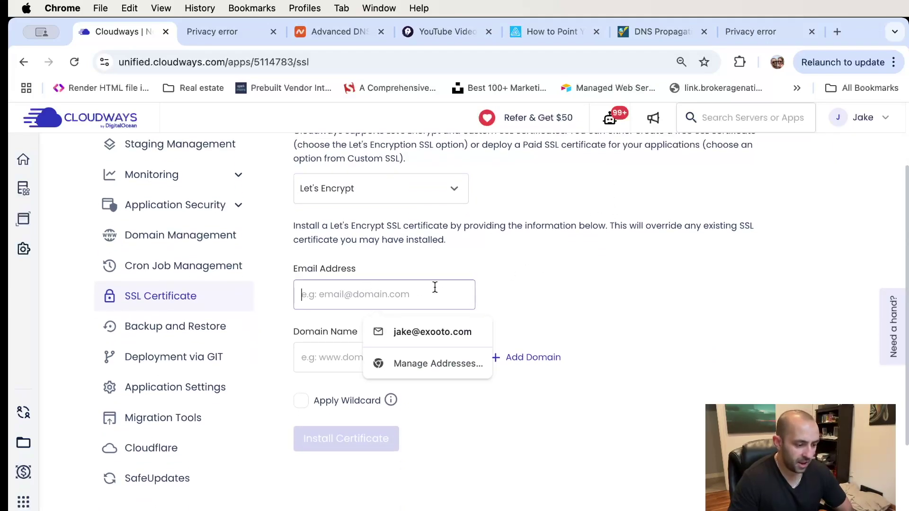
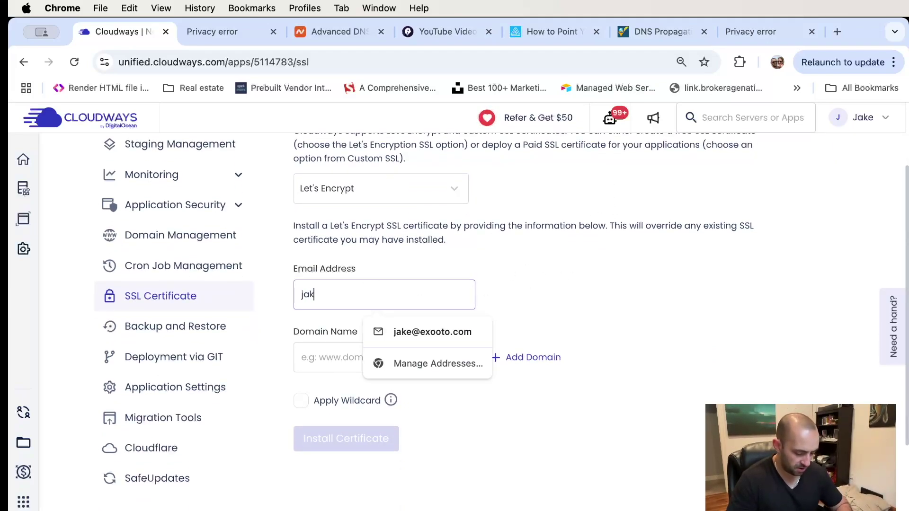
key(Tab)
key(super+a)
key(BackSpace)
text(aicont)
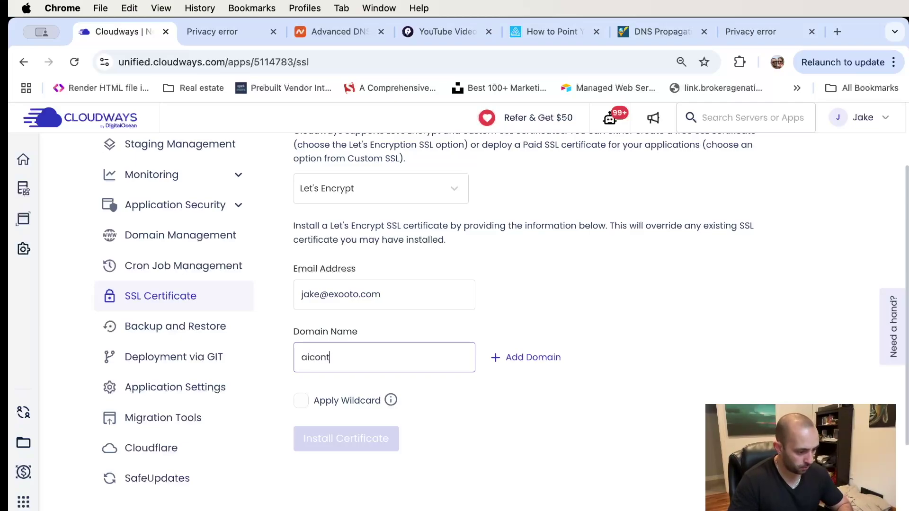
text(entauthor.com)
key(BackSpace)
key(BackSpace)
key(BackSpace)
key(BackSpace)
key(BackSpace)
text(or.com)
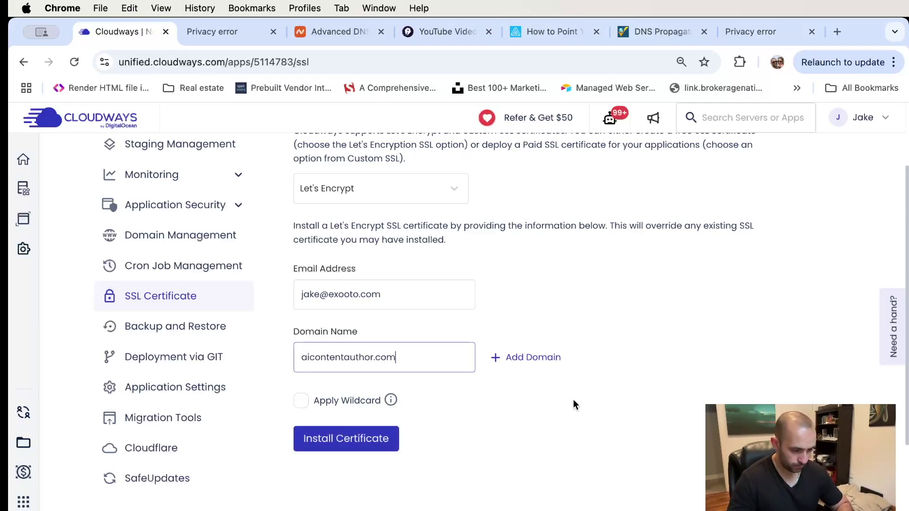
click(297, 357)
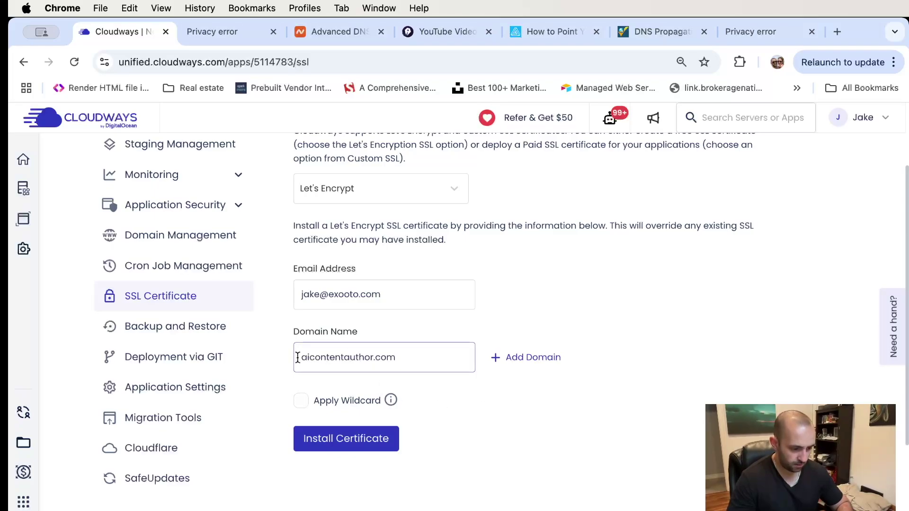
click(348, 441)
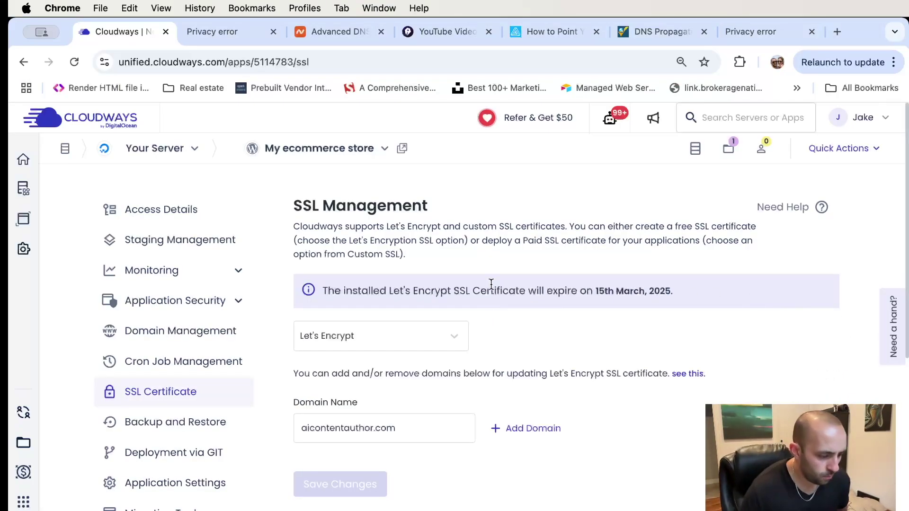
- Open aicontentauthor.com in a new tab, check its https address, then return to SSL Management
click(402, 148)
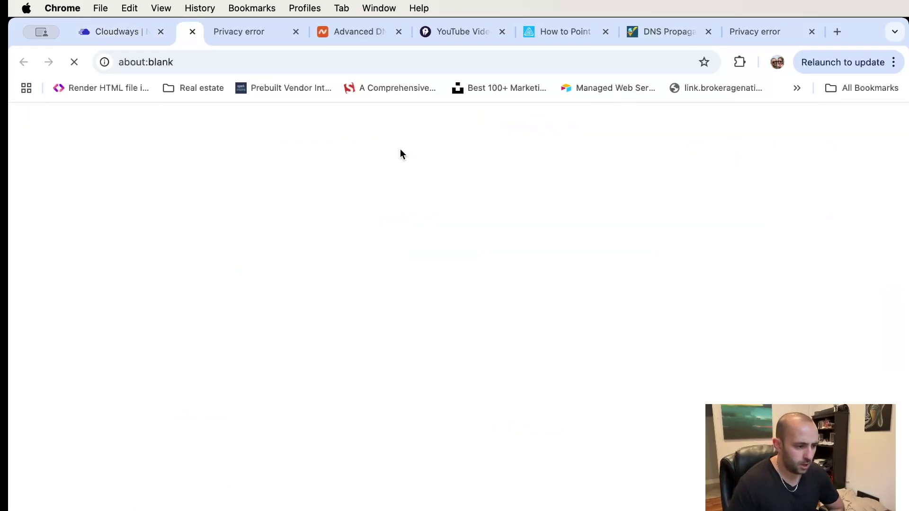
click(124, 64)
click(123, 64)
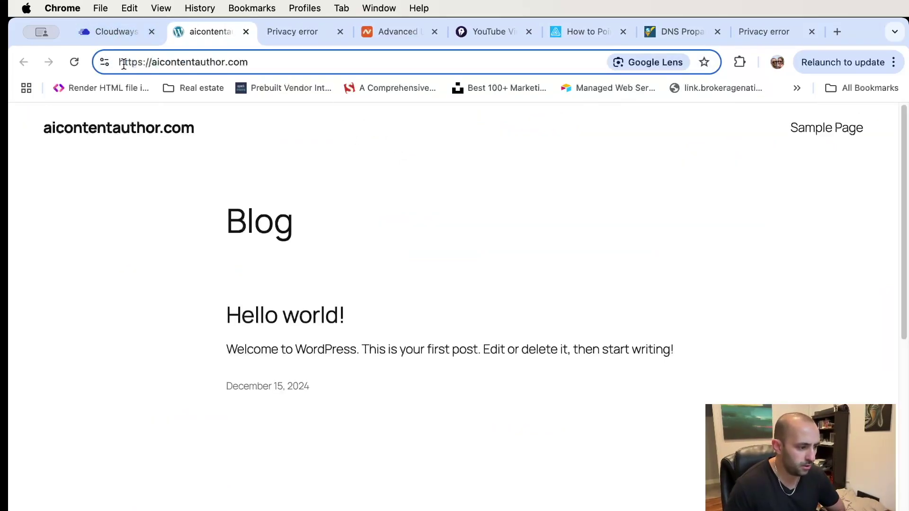
click(366, 169)
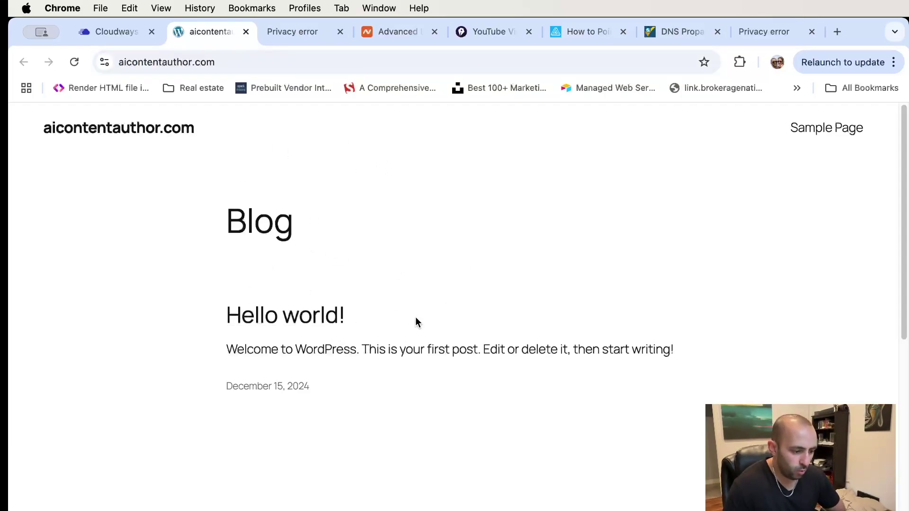
click(108, 35)
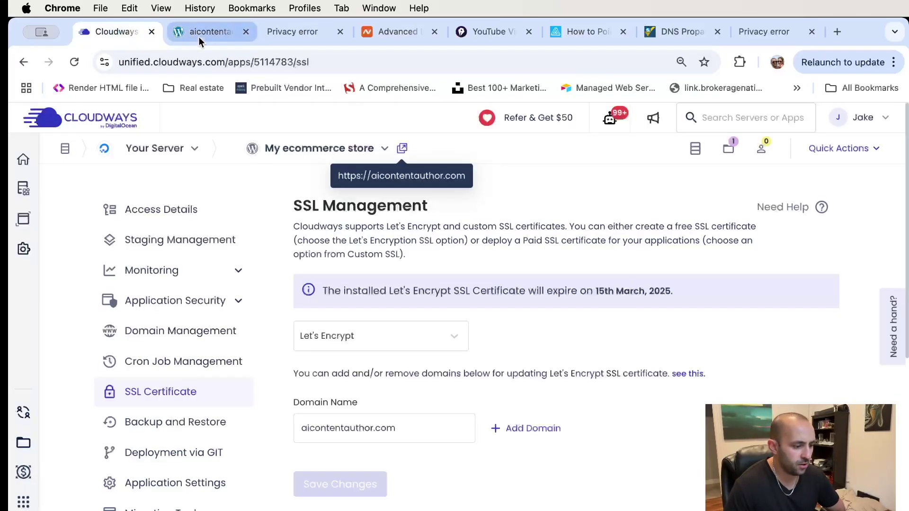
- Copy the admin password from Cloudways Access Details and open aicontentauthor.com/wp-admin in a new tab
click(185, 212)
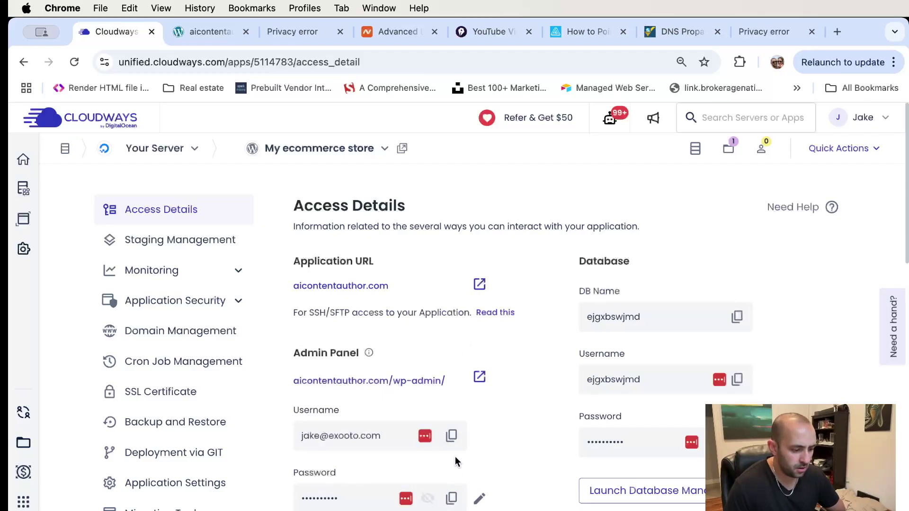
scroll(453, 474, down, 2)
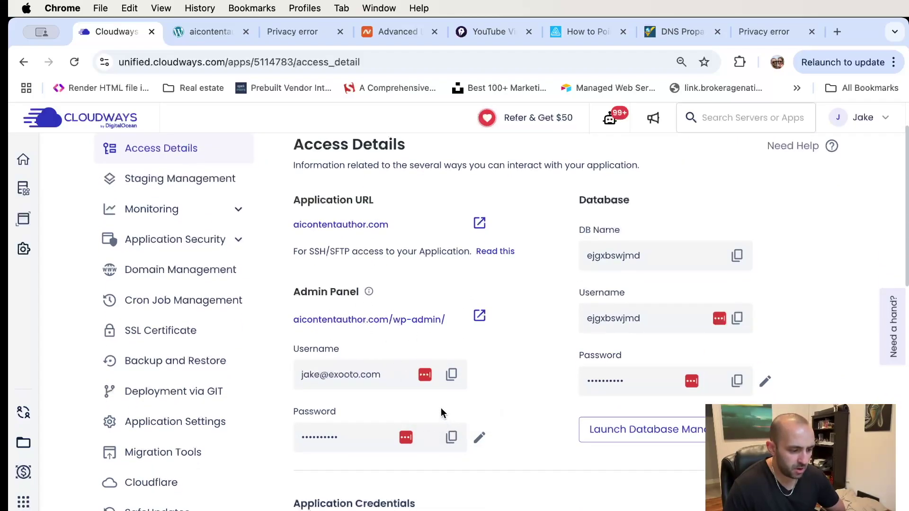
click(451, 437)
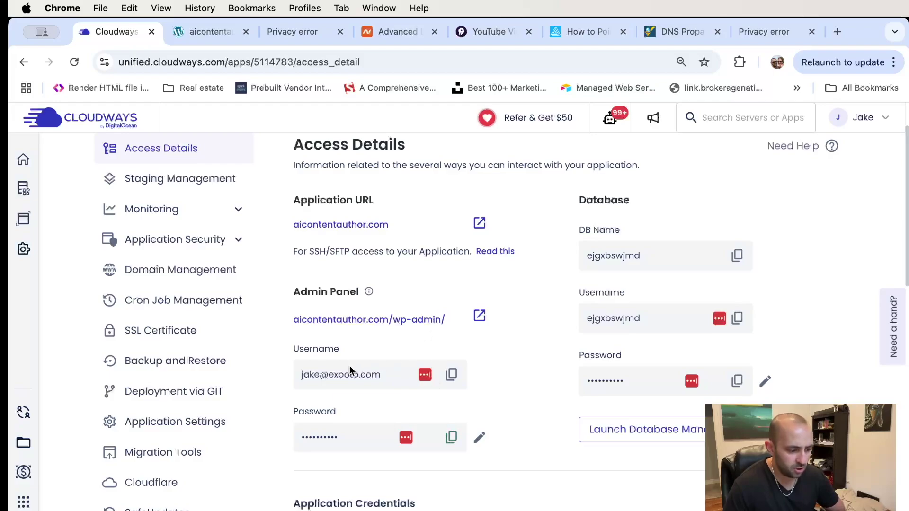
click(451, 437)
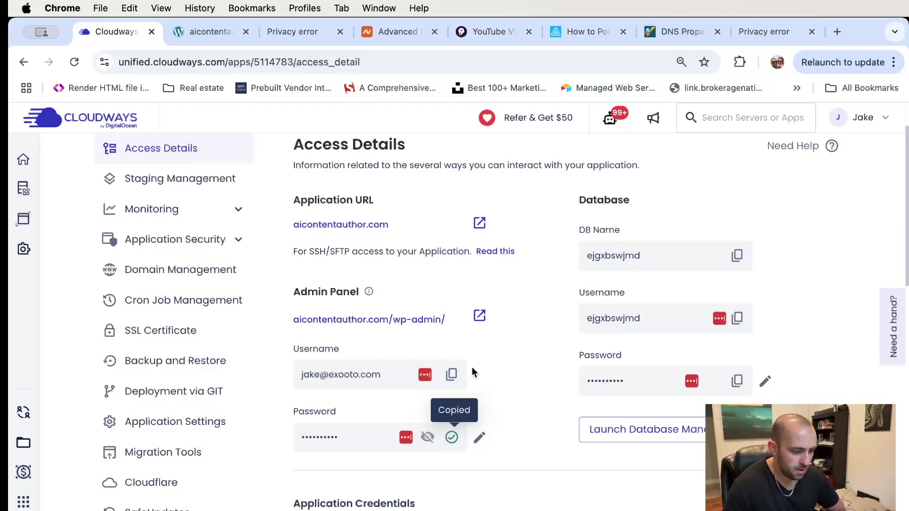
click(479, 316)
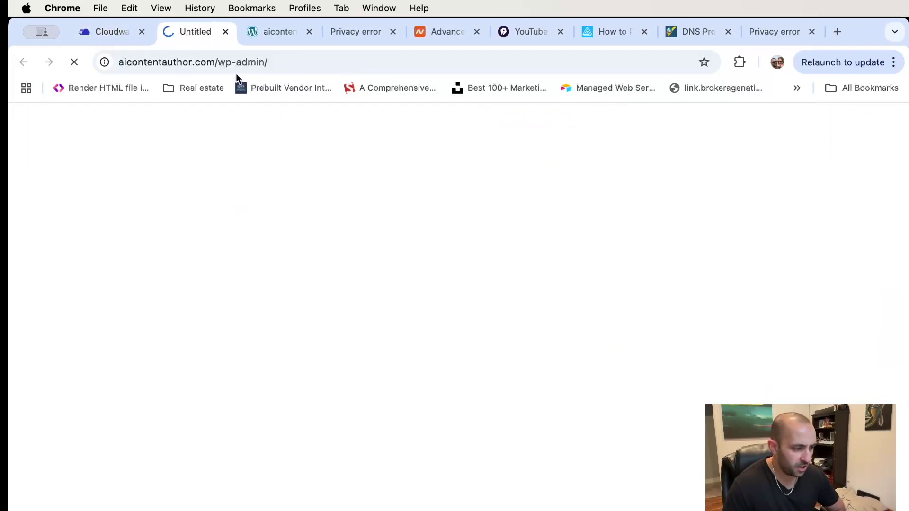
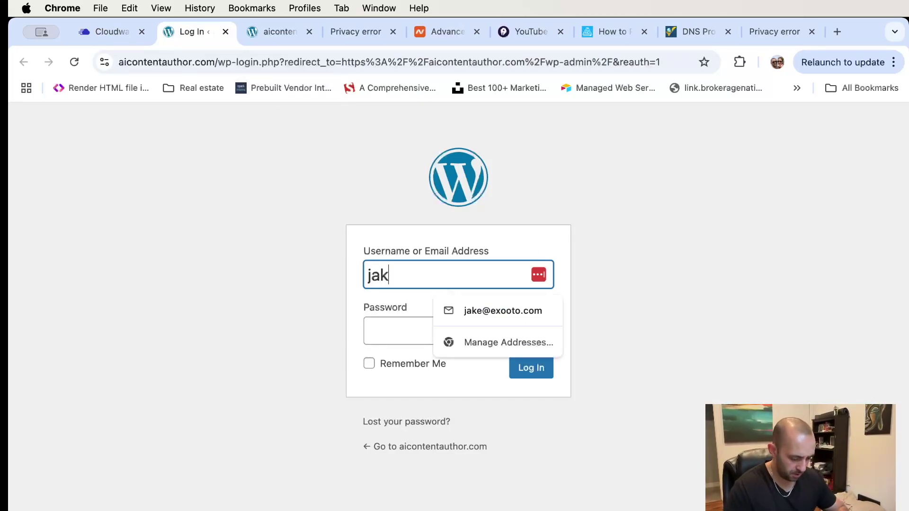
- Enter the admin e-mail address as the WordPress username
key(Tab)
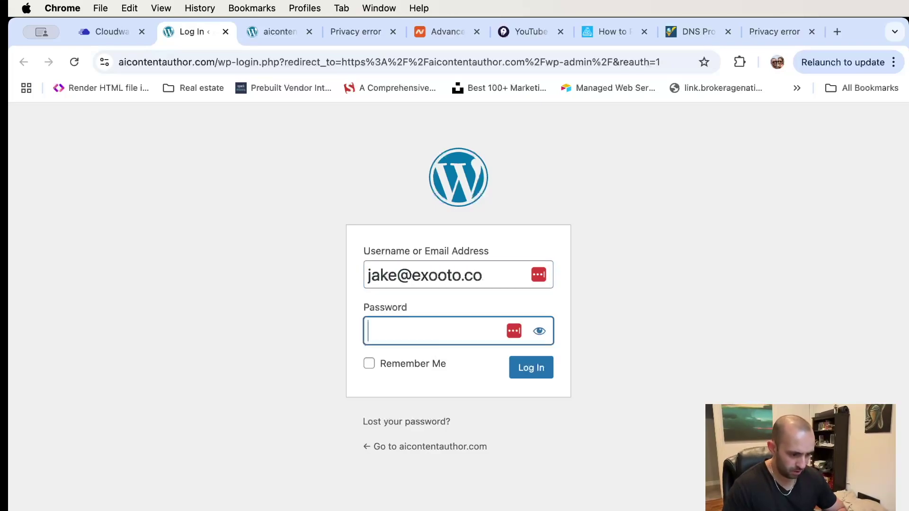
click(493, 274)
text(m)
- Paste the copied password, log in, and decline the browser and LastPass save-password prompts
key(Tab)
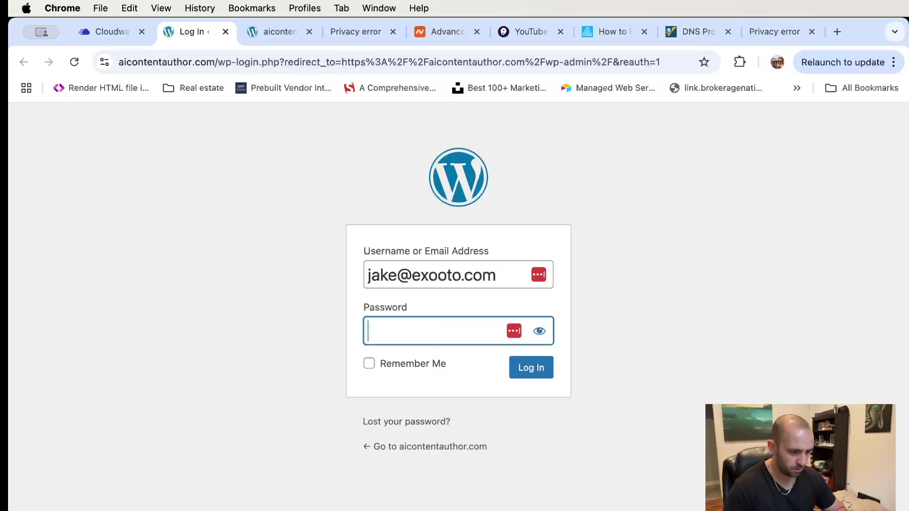
key(super+v)
click(535, 372)
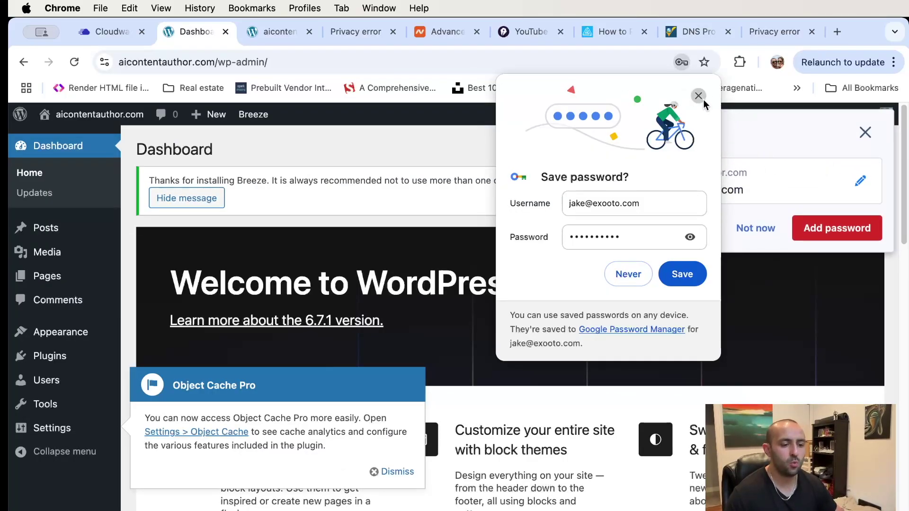
click(701, 98)
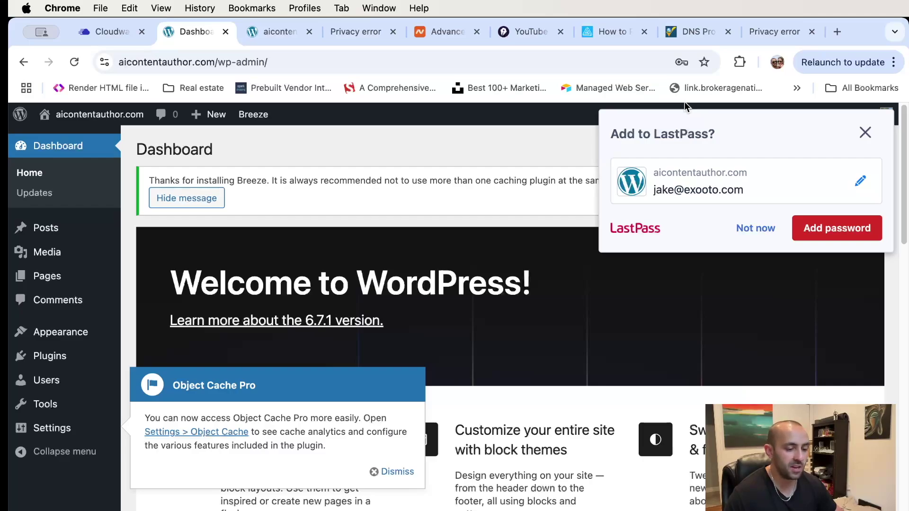
click(861, 135)
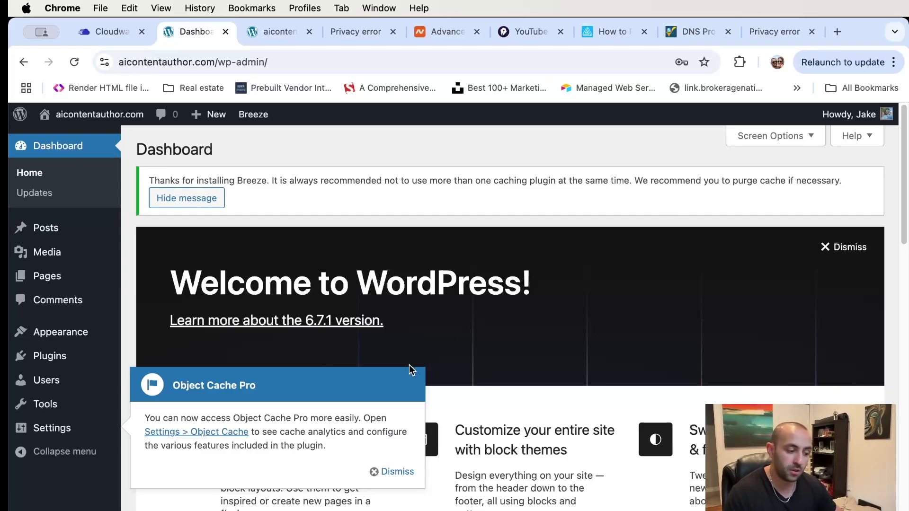
- Dismiss the Object Cache Pro notice, leaving the Breeze caching notice on the dashboard
click(387, 475)
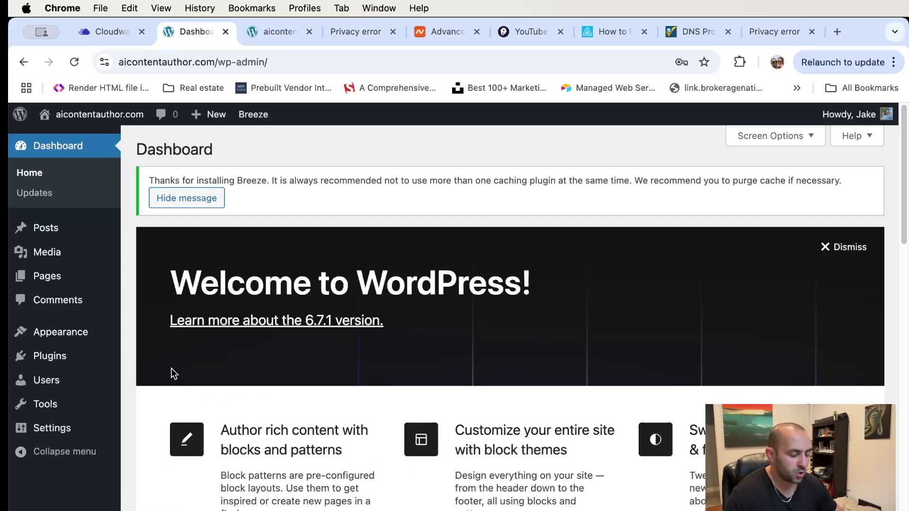
mouse_move(113, 120)
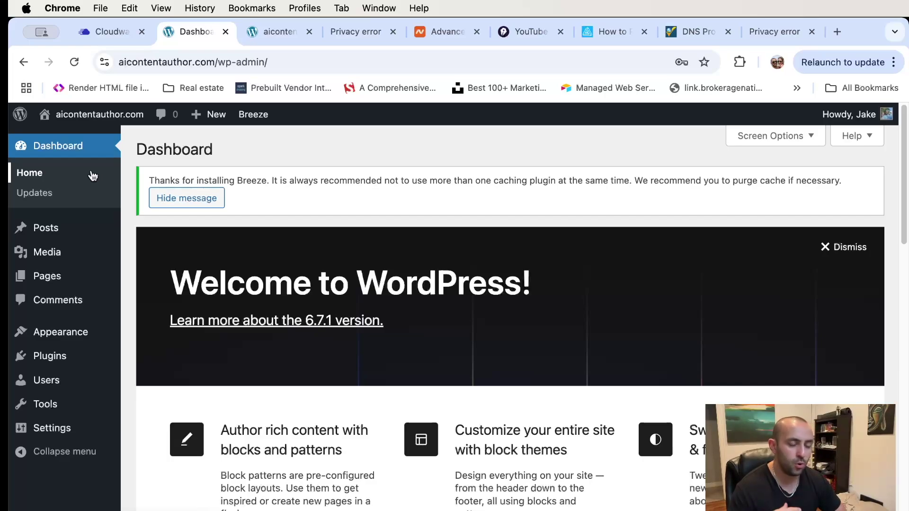
mouse_move(71, 362)
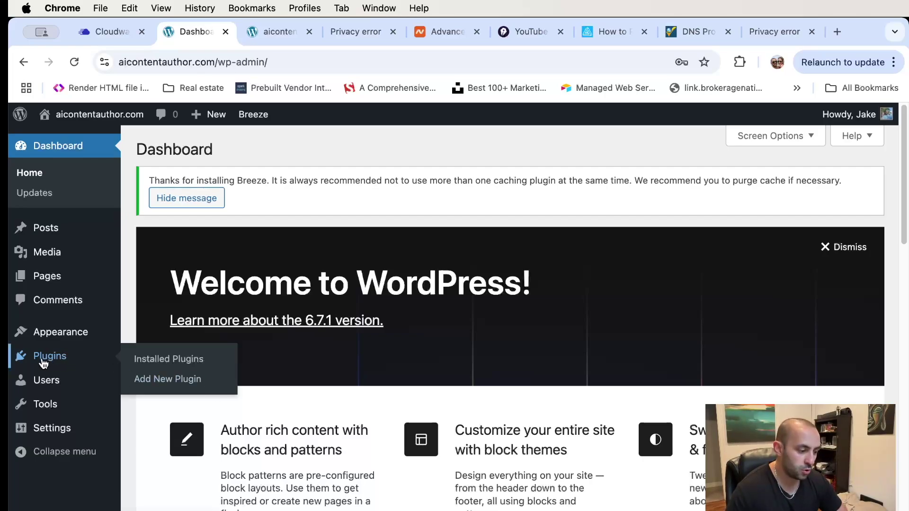
- Search Add New Plugin for woocommerce, then install and activate WooCommerce
click(164, 382)
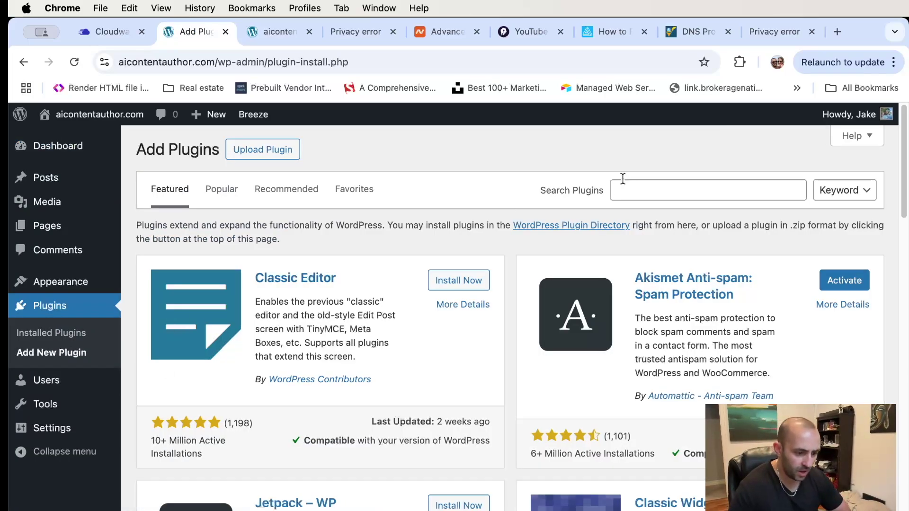
click(653, 188)
text(woocommerce)
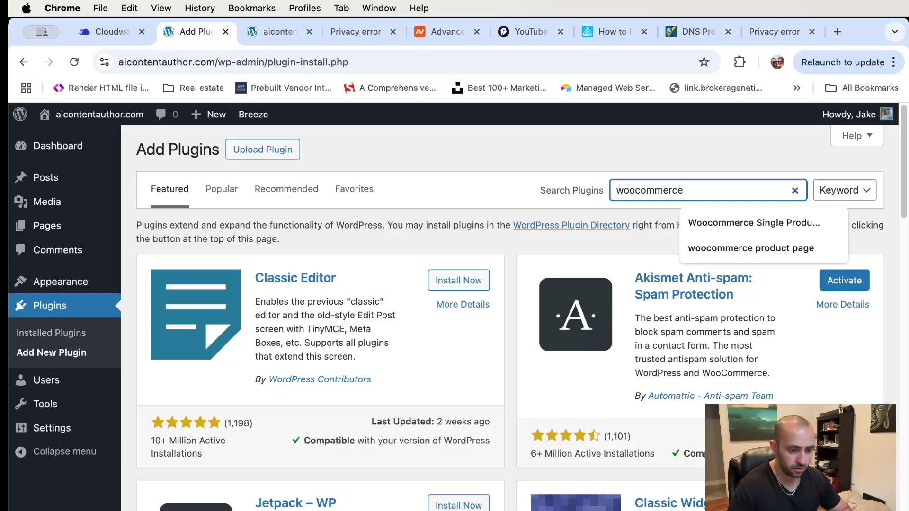
key(Return)
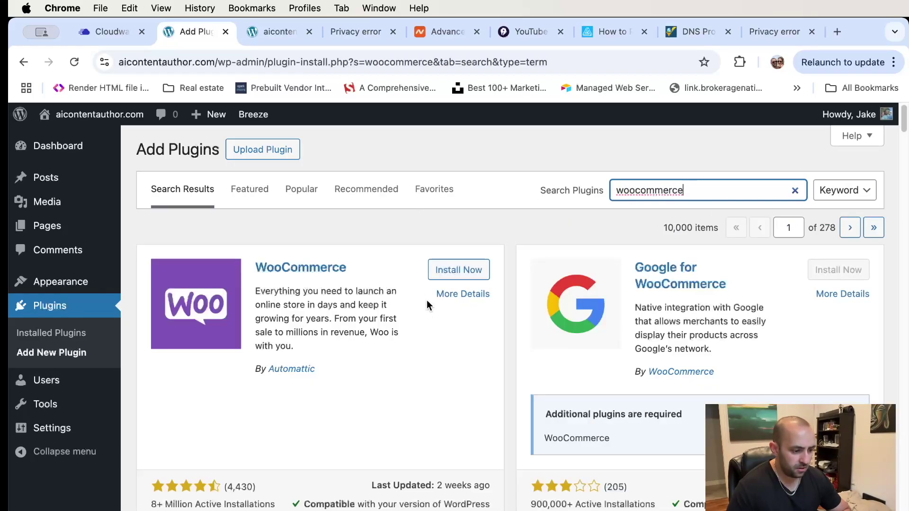
scroll(371, 259, down, 1)
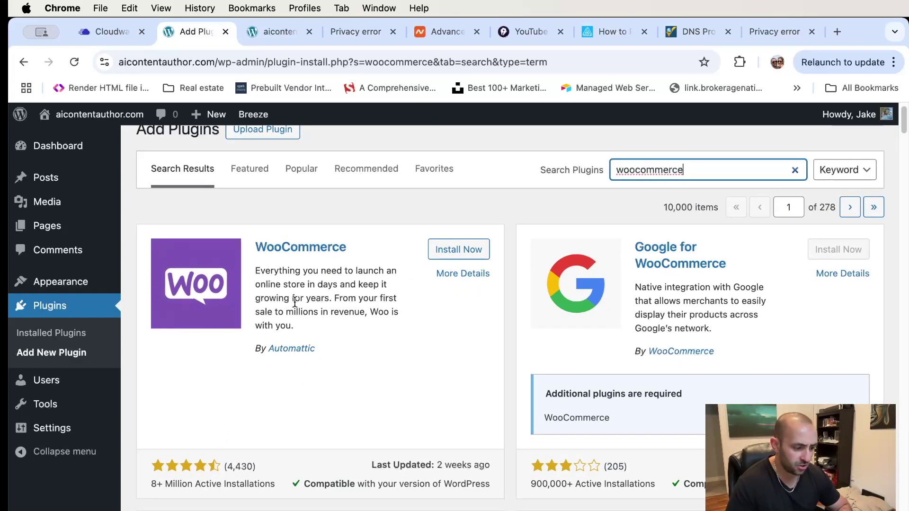
click(458, 249)
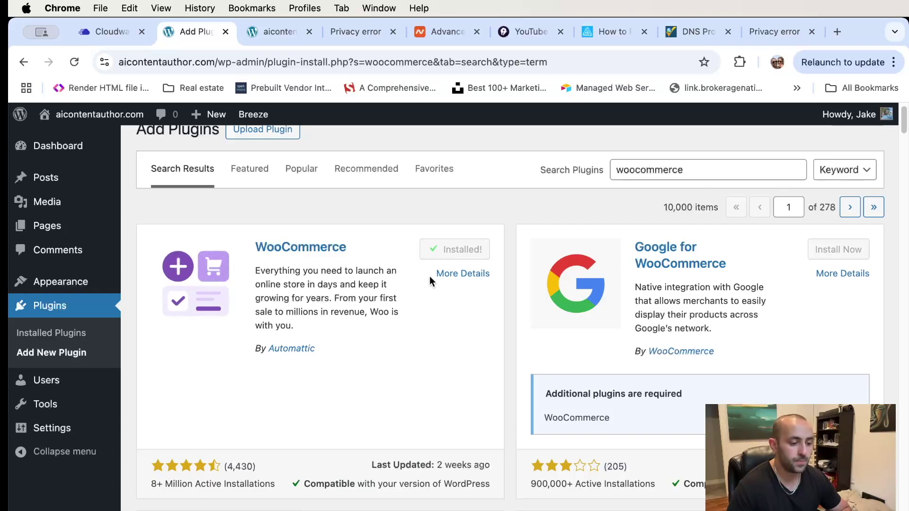
click(465, 251)
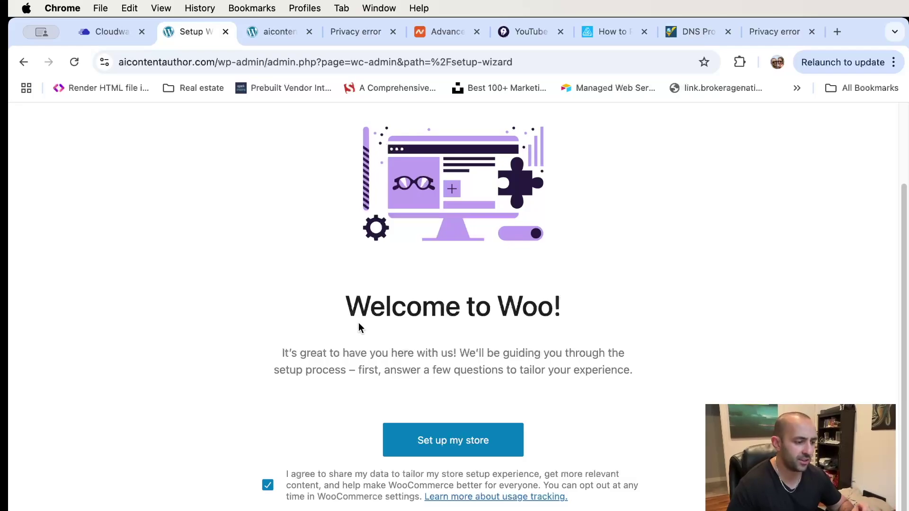
- Set up the store as a new business named aicontentauthor.com in Electronics and computers
scroll(453, 388, up, 3)
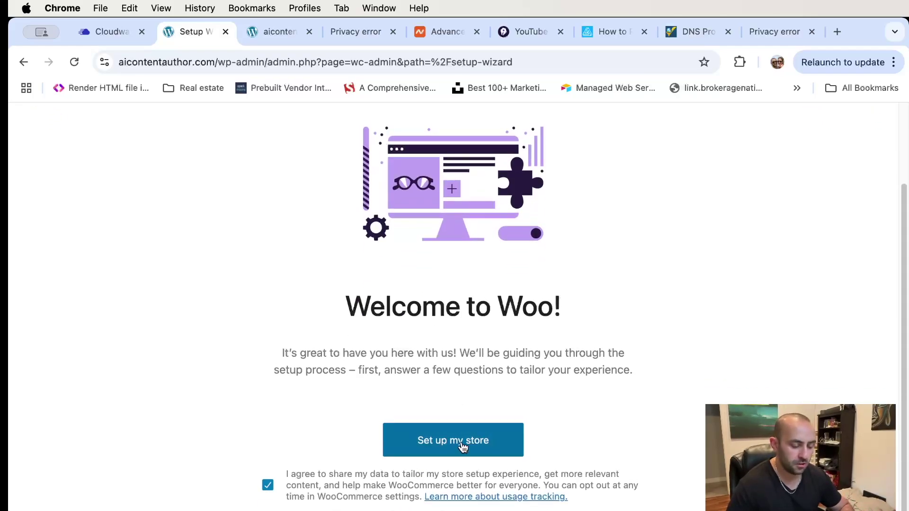
click(463, 446)
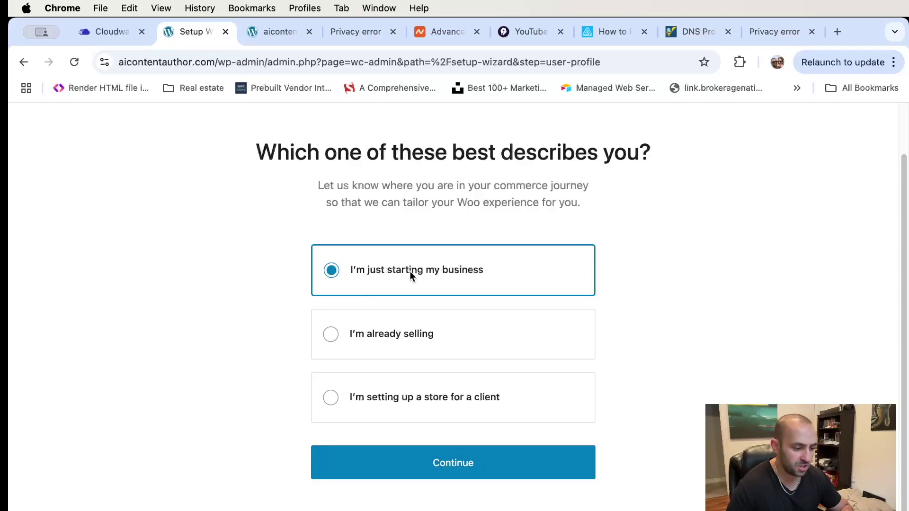
click(436, 469)
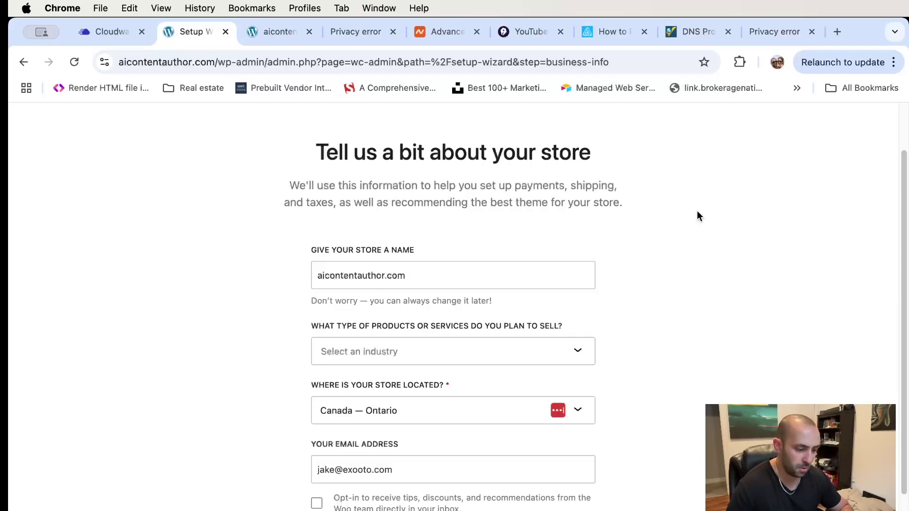
scroll(521, 241, down, 1)
click(465, 246)
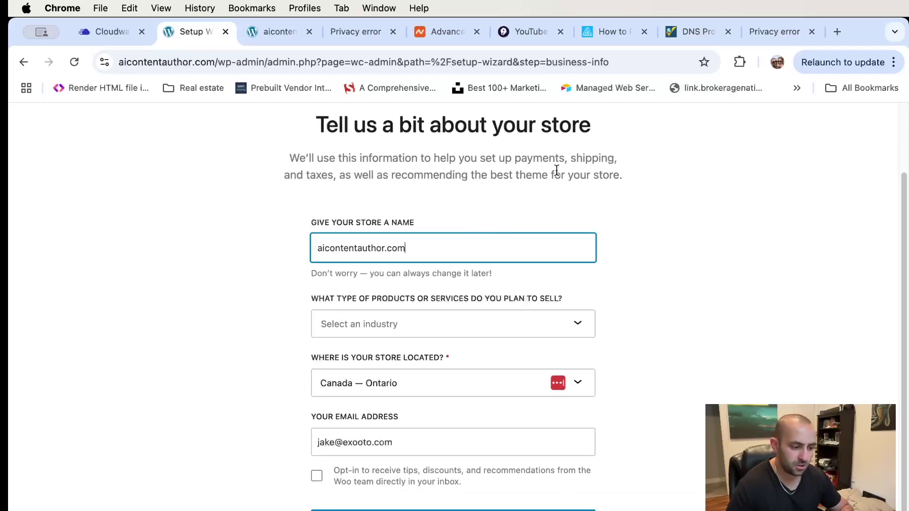
scroll(556, 170, down, 1)
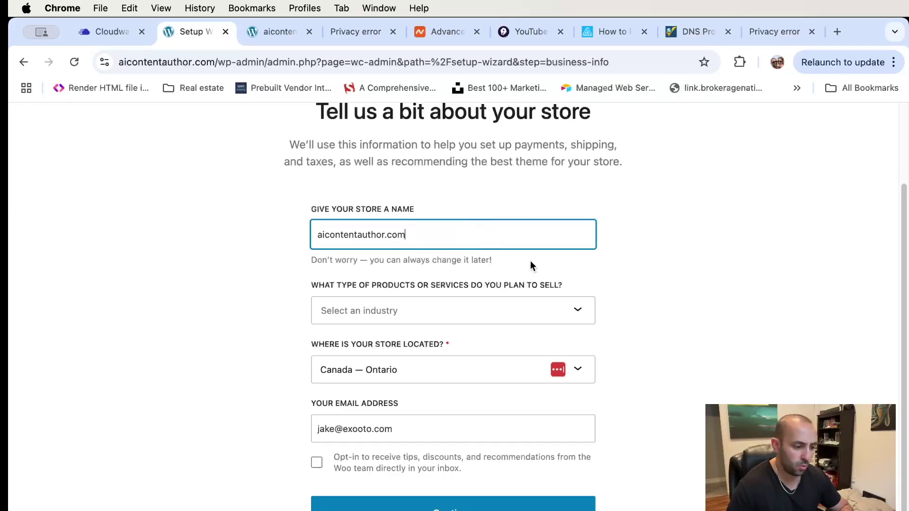
click(416, 312)
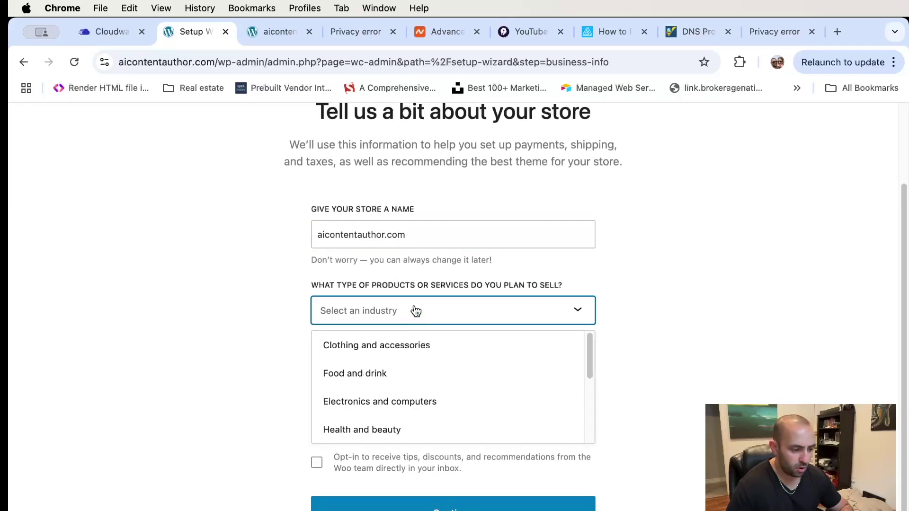
scroll(438, 353, down, 3)
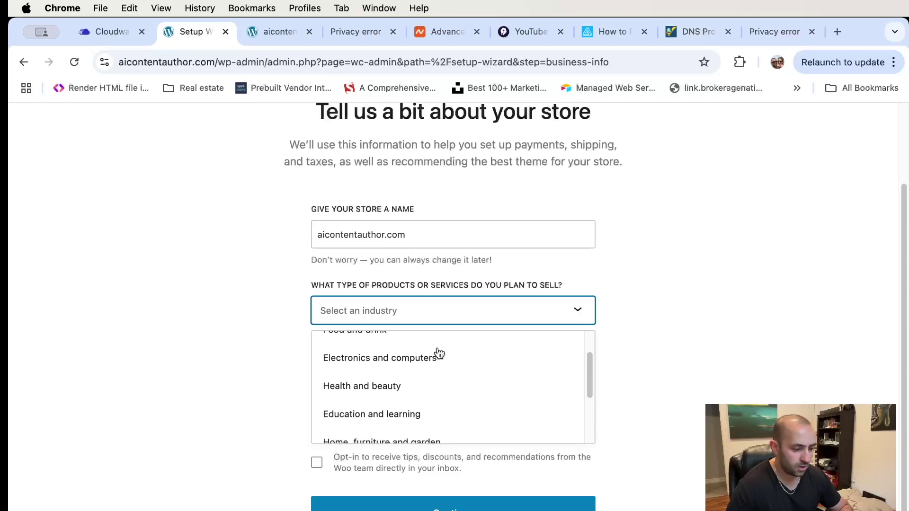
click(424, 360)
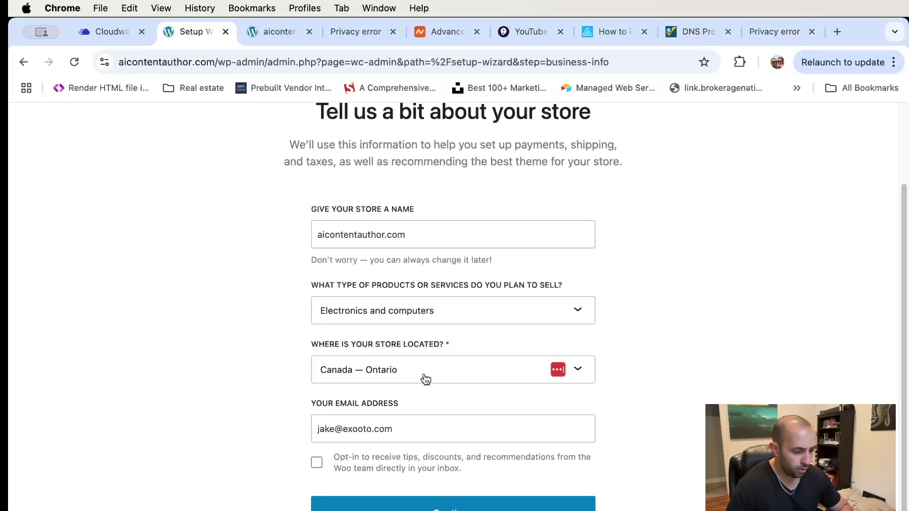
click(331, 504)
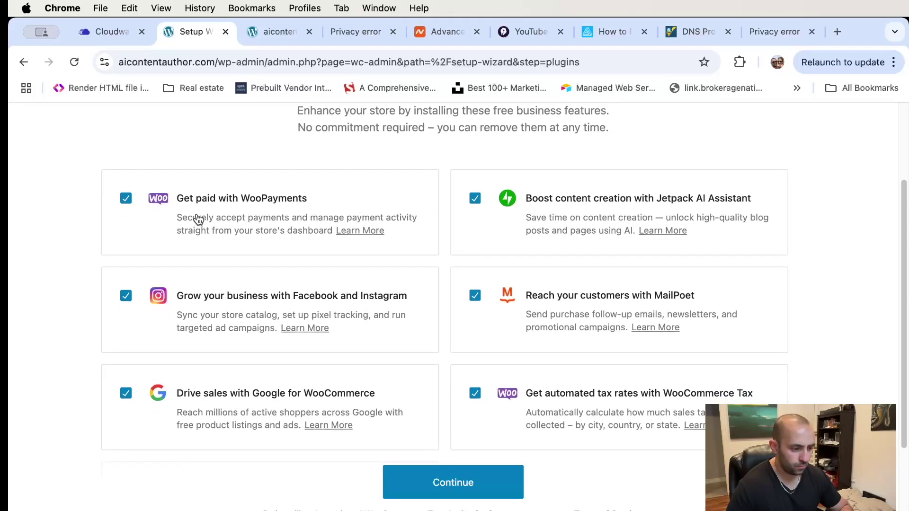
- Untick the MailPoet, Jetpack AI Assistant and Facebook/Instagram free features
scroll(198, 216, up, 5)
scroll(201, 216, down, 5)
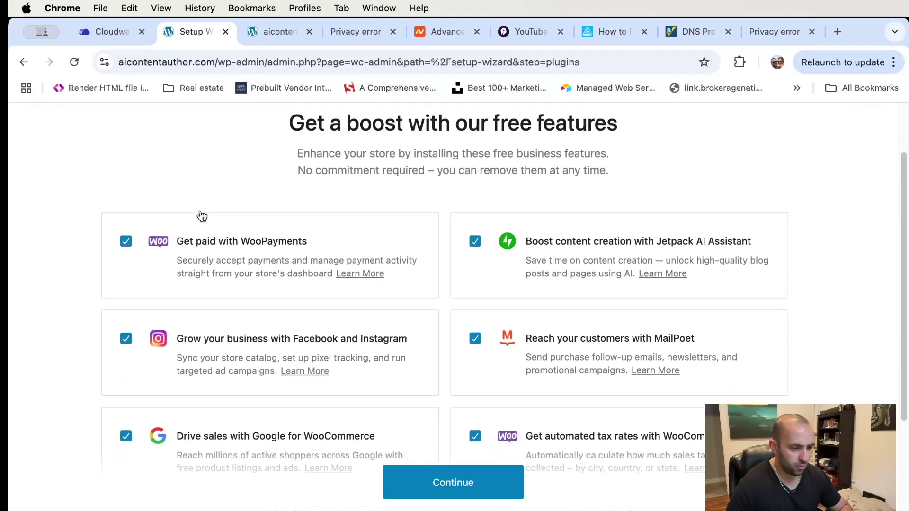
scroll(202, 215, down, 1)
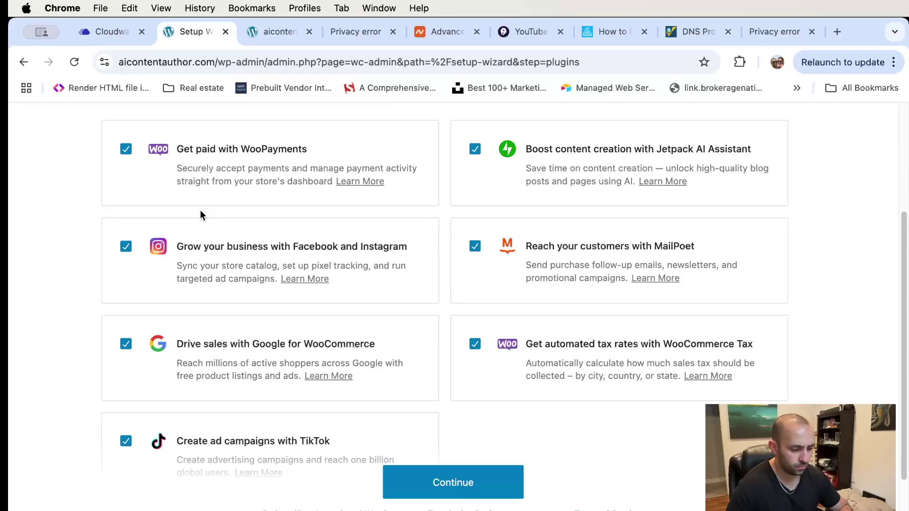
scroll(201, 212, up, 2)
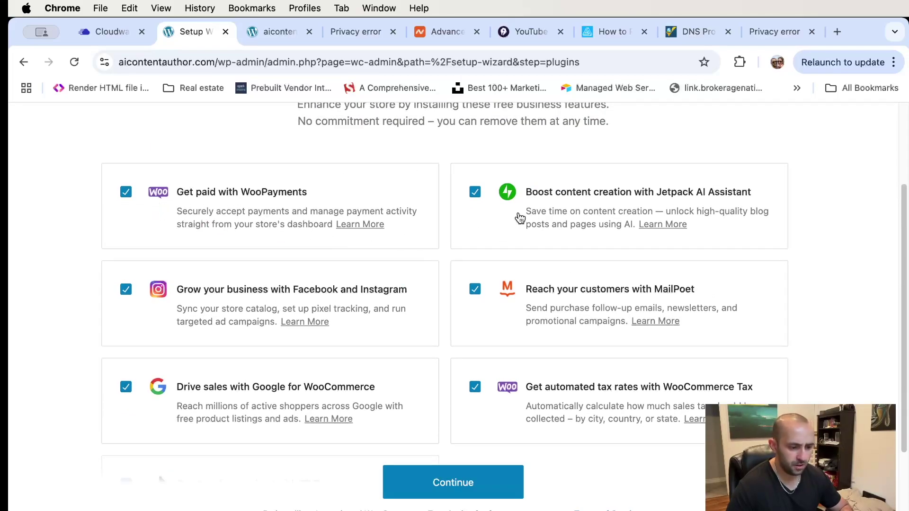
click(475, 290)
click(475, 192)
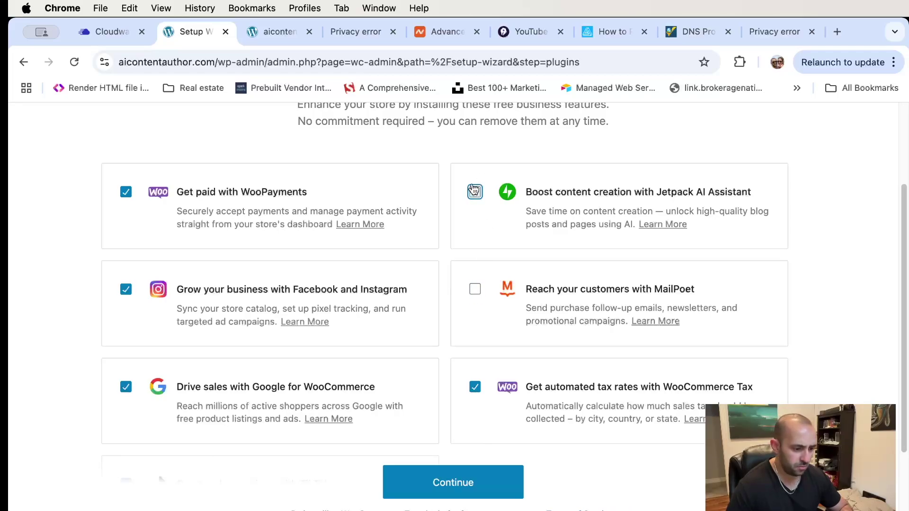
click(127, 290)
- Untick Google for WooCommerce and TikTok, keeping WooPayments and Tax, and finish setup
scroll(152, 319, down, 3)
click(127, 285)
click(127, 285)
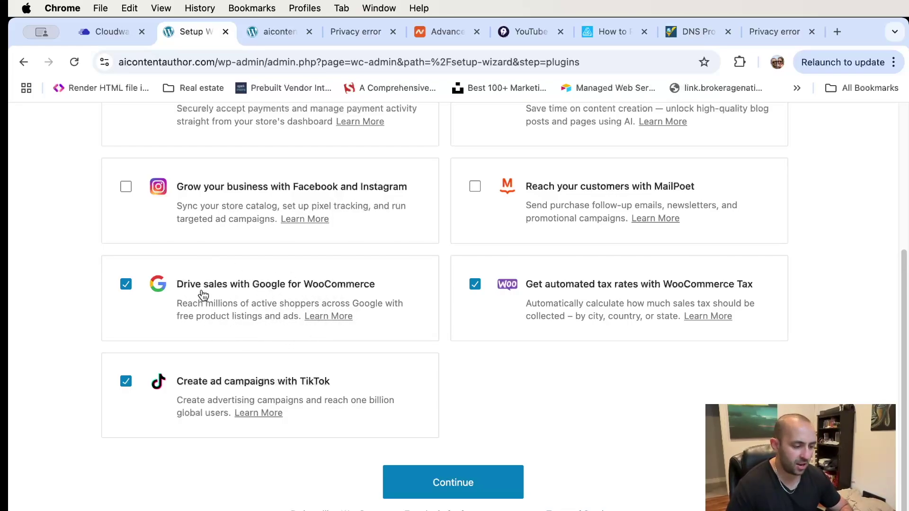
click(125, 284)
click(126, 381)
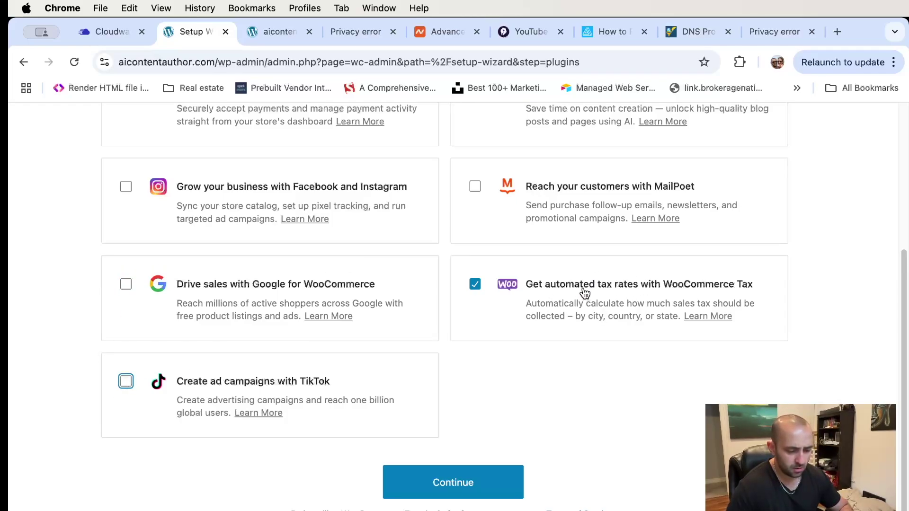
scroll(585, 294, up, 3)
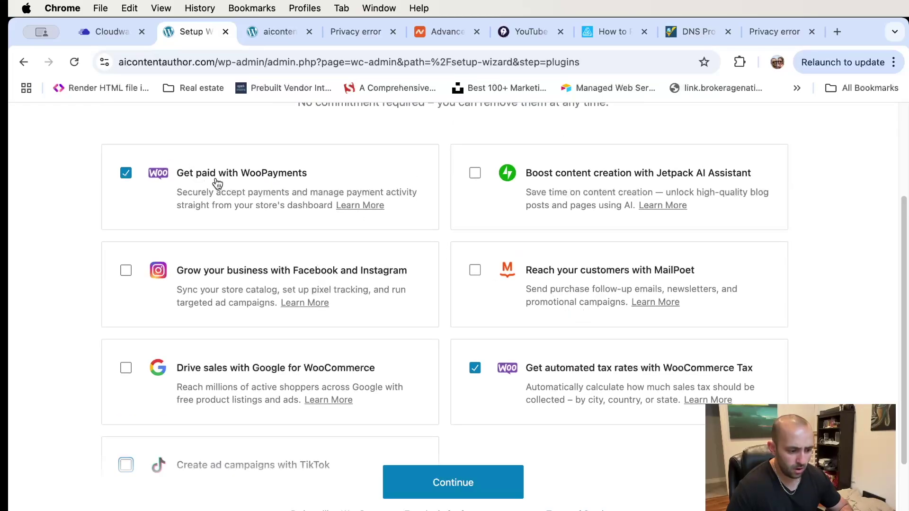
scroll(454, 461, down, 3)
click(459, 482)
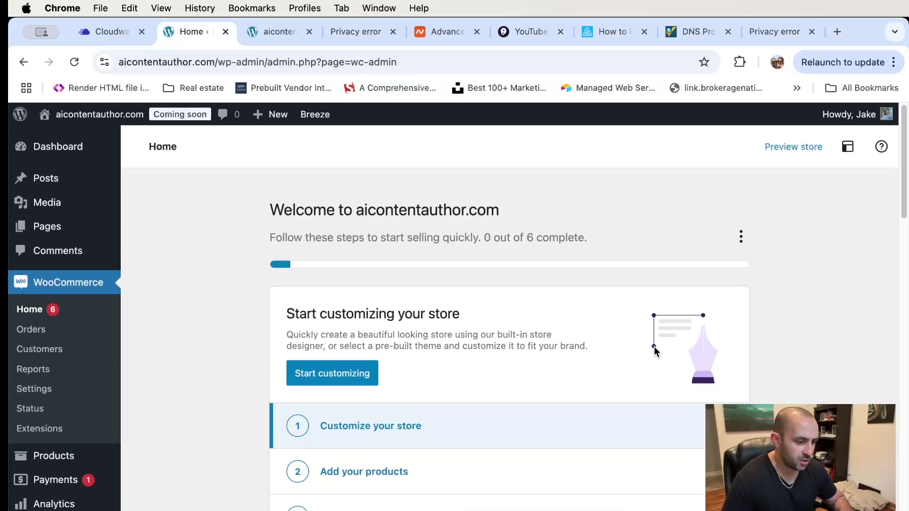
- Preview the store from WooCommerce Home, opening the empty Shop page in a new tab
scroll(785, 348, down, 1)
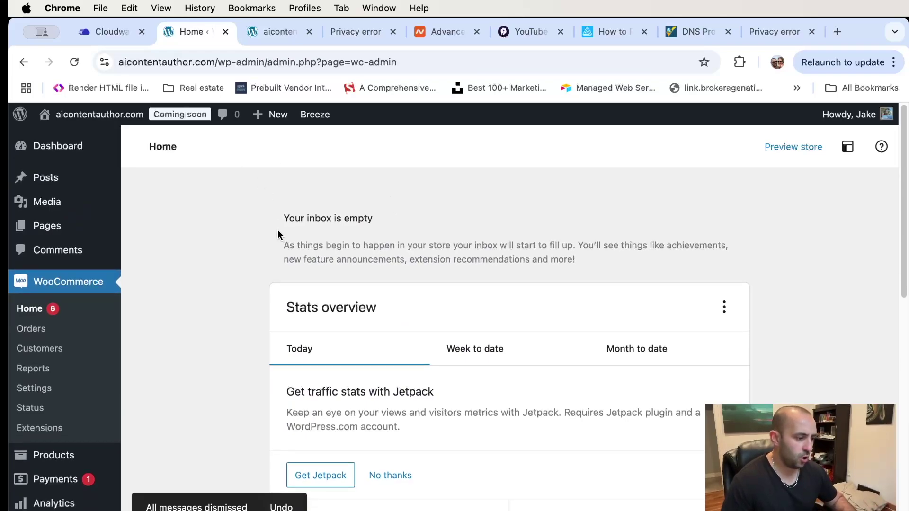
click(791, 148)
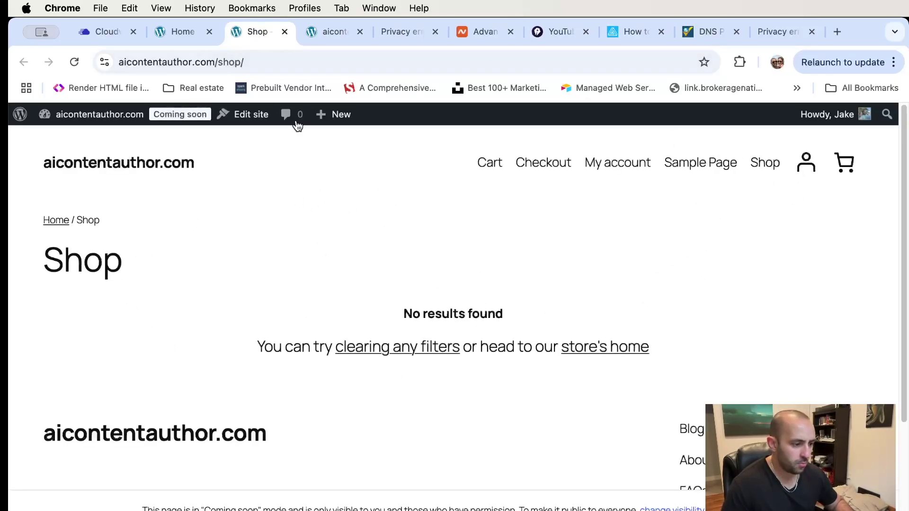
- Switch from the Shop preview back to the WooCommerce Home admin tab
mouse_move(333, 119)
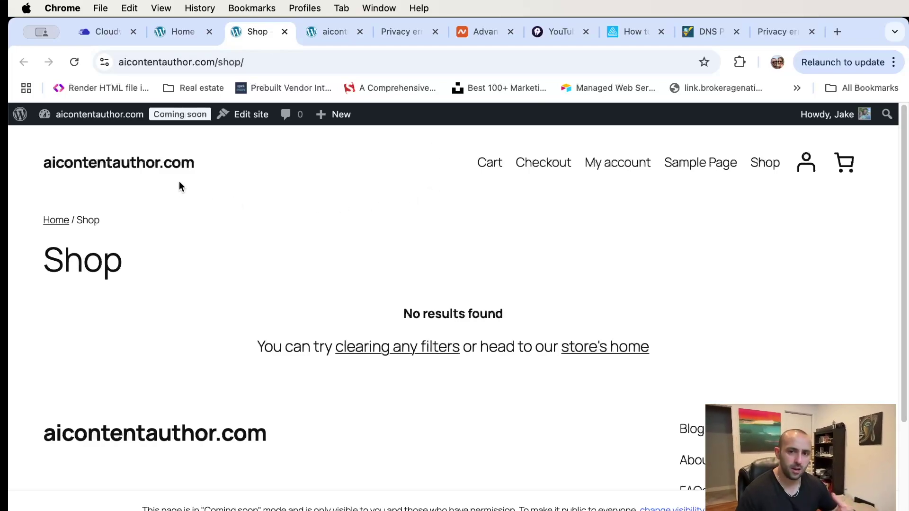
click(185, 32)
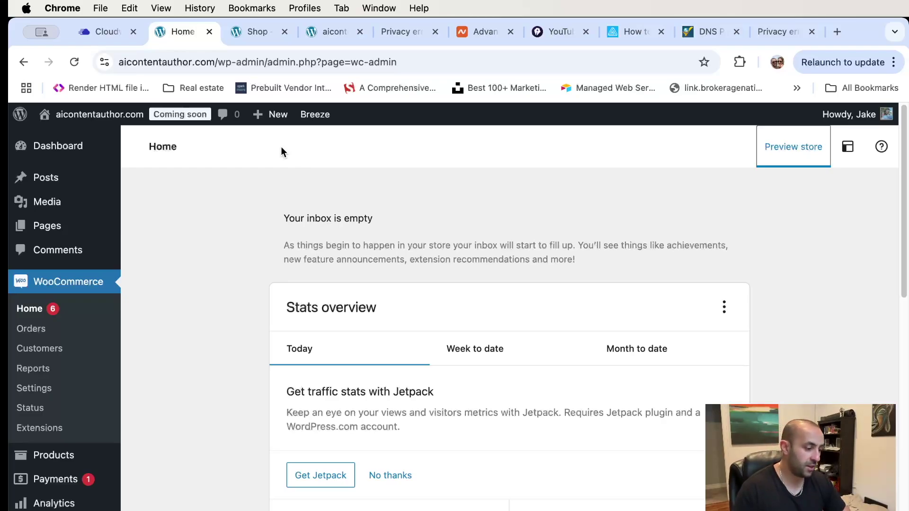
- Go to Appearance > Themes, showing Twenty Twenty-Five active among three installed themes
scroll(139, 269, down, 3)
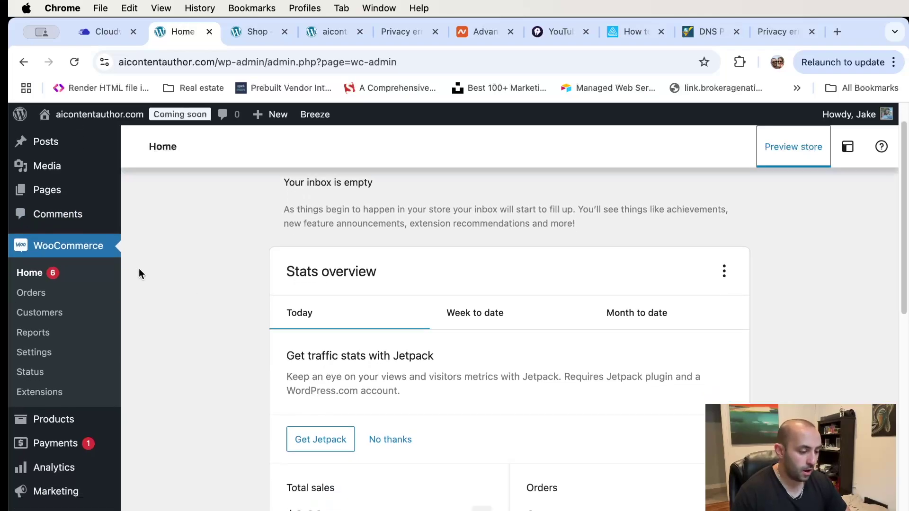
scroll(158, 272, down, 3)
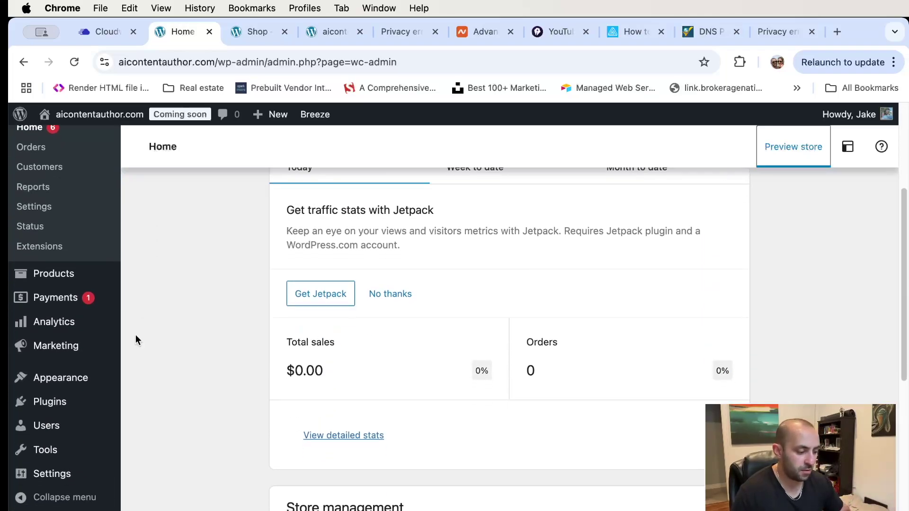
mouse_move(94, 377)
click(165, 386)
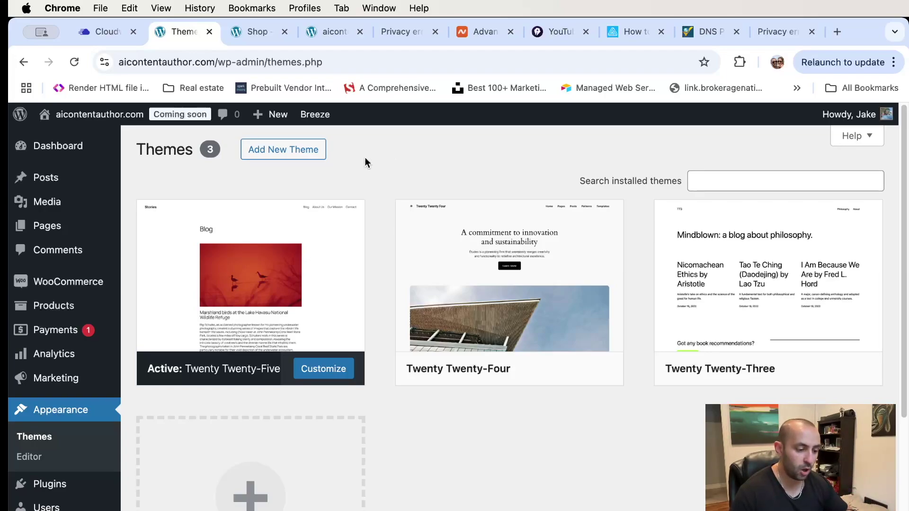
- Search for 'salient wp theme' and open the Salient theme page on themenectar.com
click(781, 32)
text(slai)
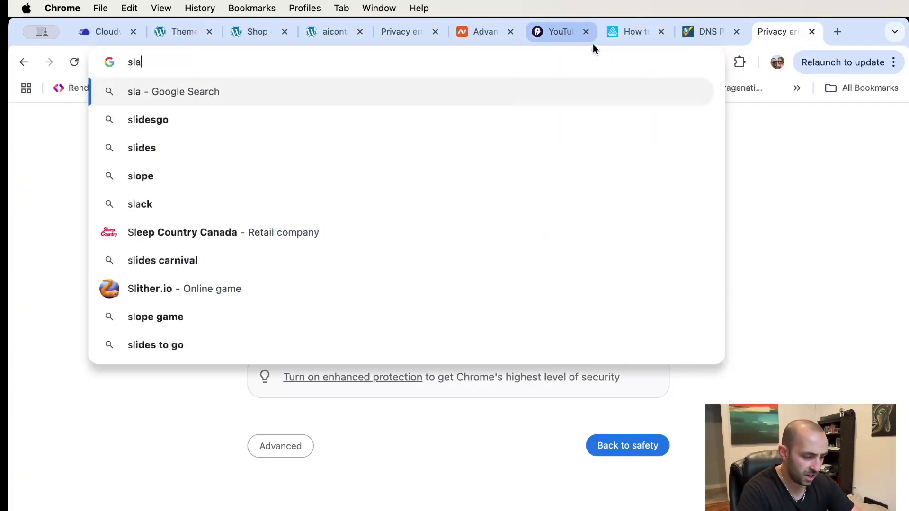
key(BackSpace)
key(BackSpace)
key(BackSpace)
key(BackSpace)
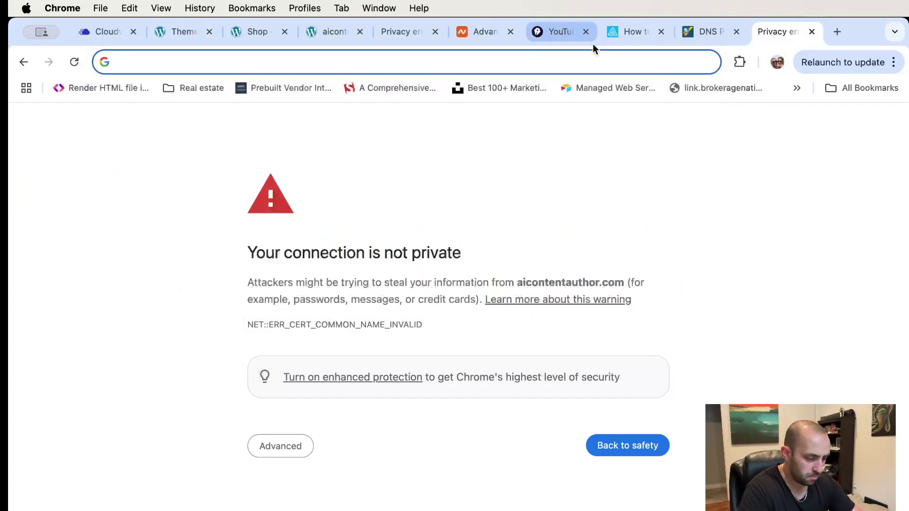
text(salient wp th)
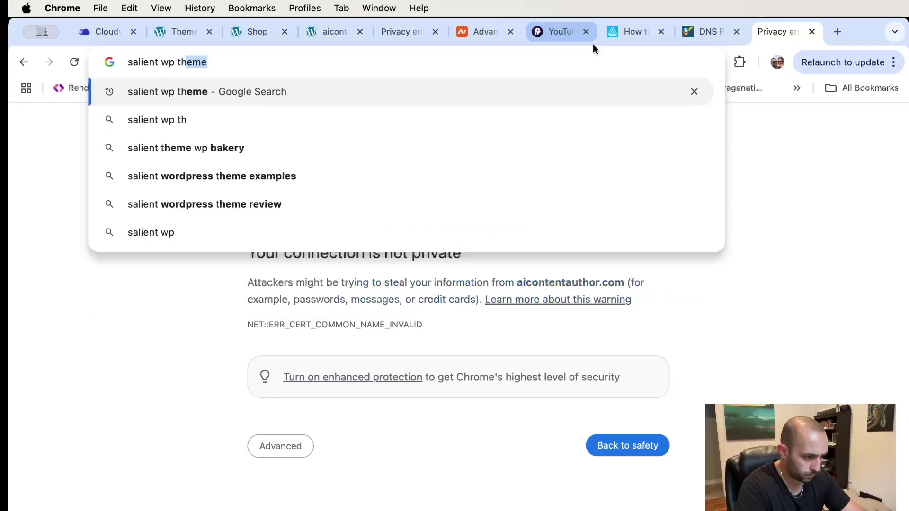
key(Return)
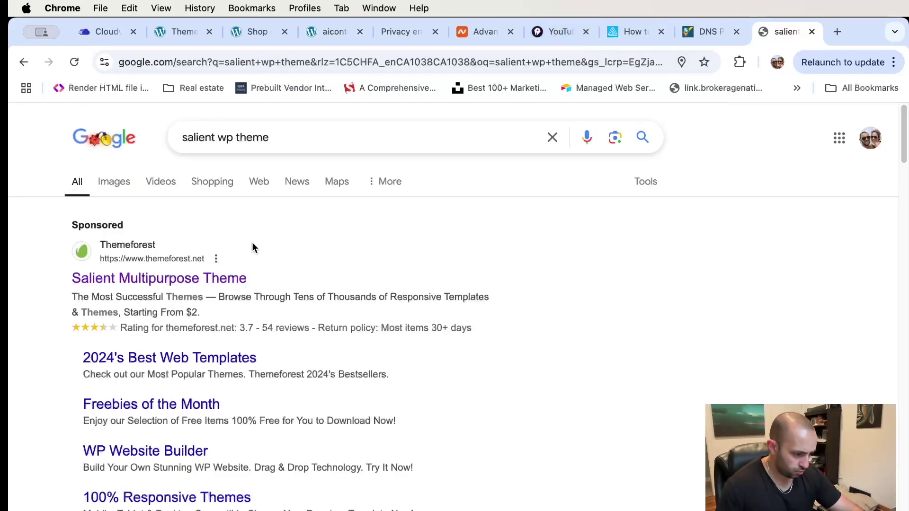
scroll(252, 246, down, 15)
click(199, 286)
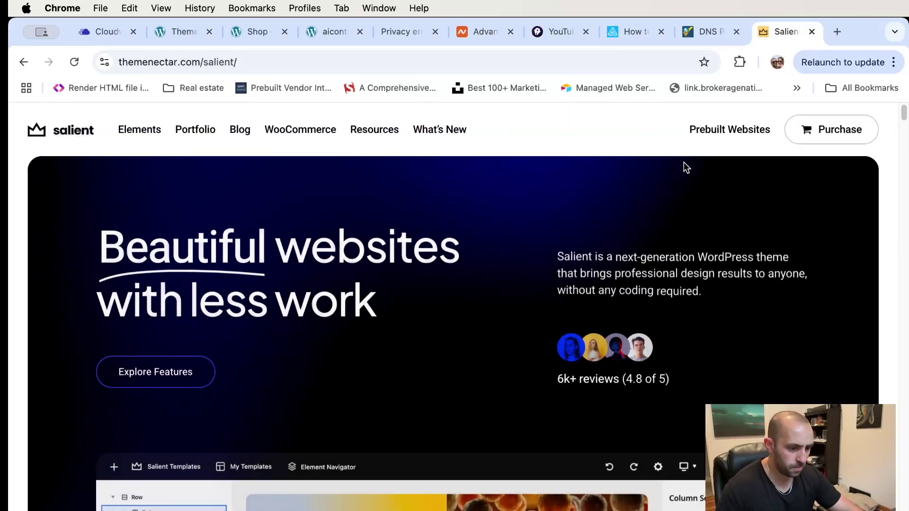
- Open Salient's prebuilt websites gallery and filter it to Shop demos
click(730, 133)
scroll(537, 171, down, 5)
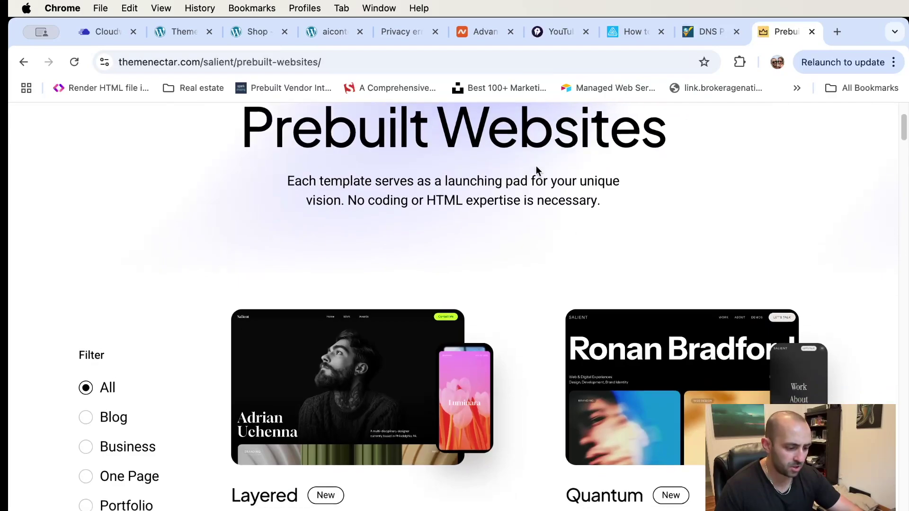
scroll(537, 171, down, 5)
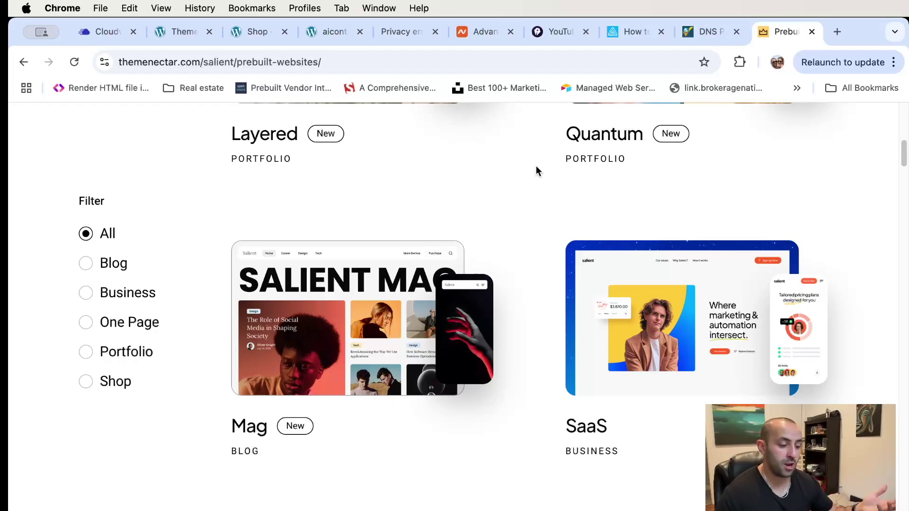
scroll(537, 171, down, 2)
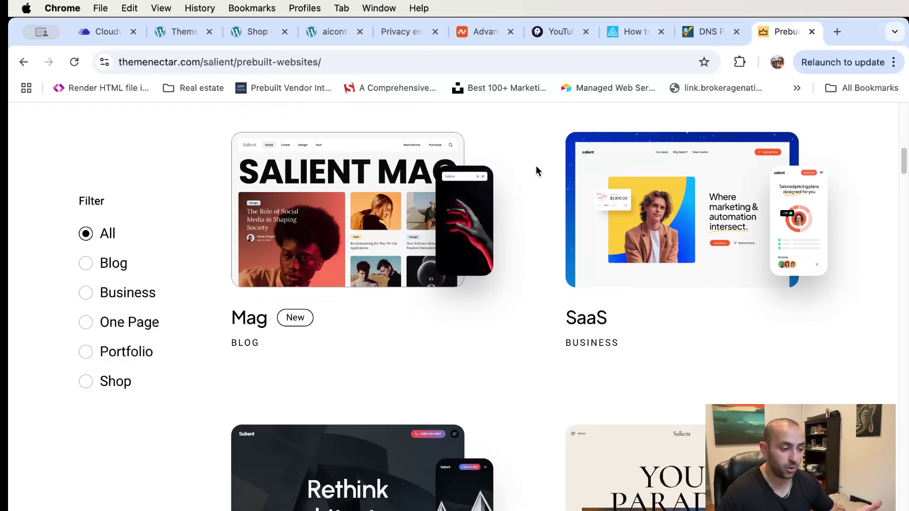
scroll(536, 166, down, 1)
scroll(536, 165, down, 2)
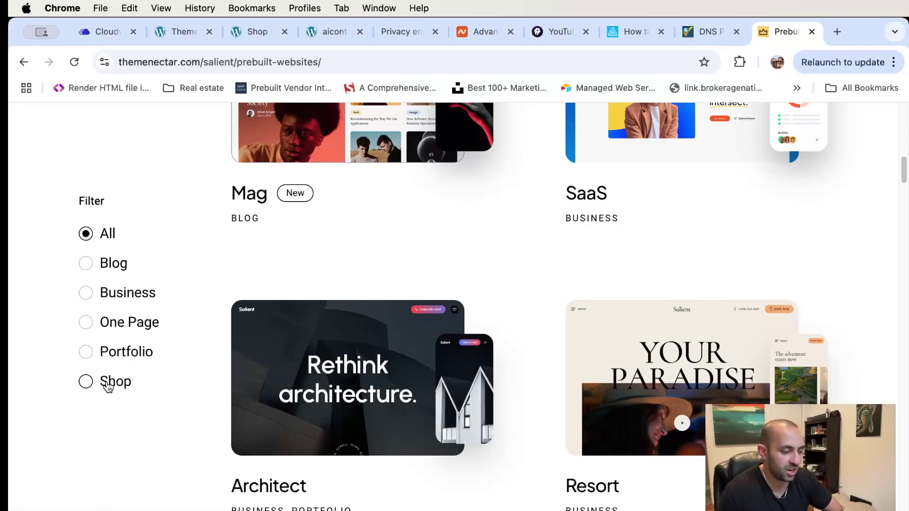
click(108, 384)
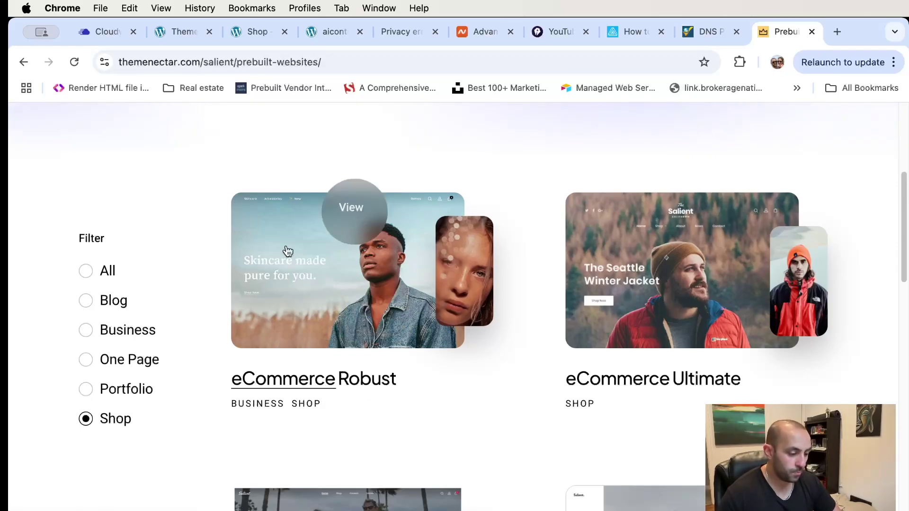
- Open the eCommerce Robust demo preview and scroll through its homepage
click(341, 290)
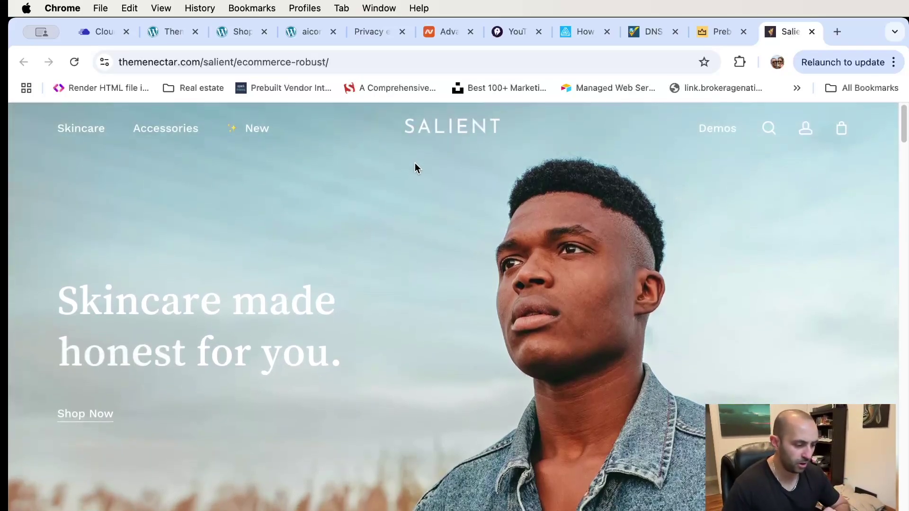
scroll(379, 217, down, 5)
scroll(380, 221, down, 12)
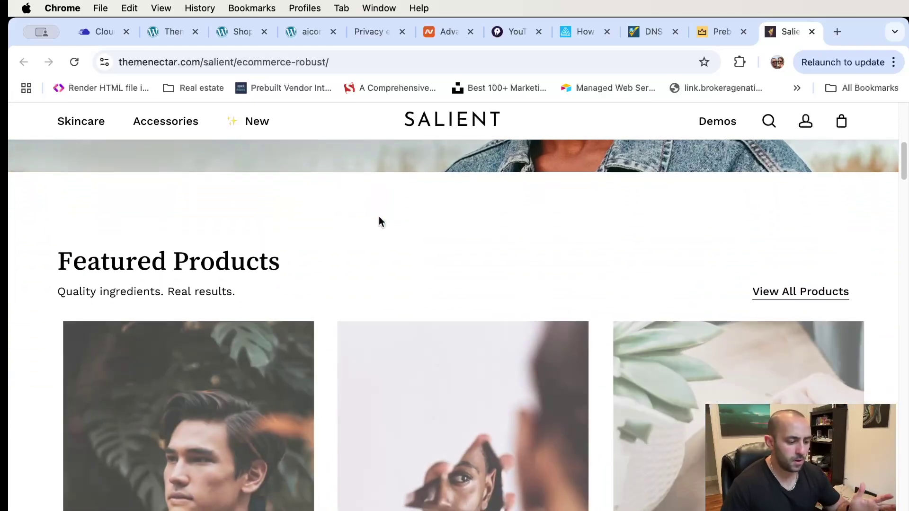
scroll(380, 221, down, 10)
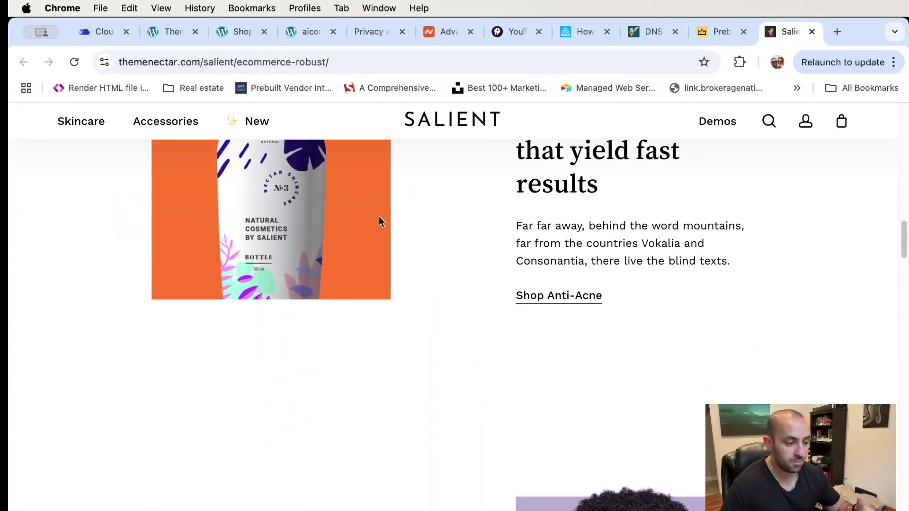
scroll(379, 217, down, 3)
scroll(379, 218, down, 2)
scroll(380, 221, up, 20)
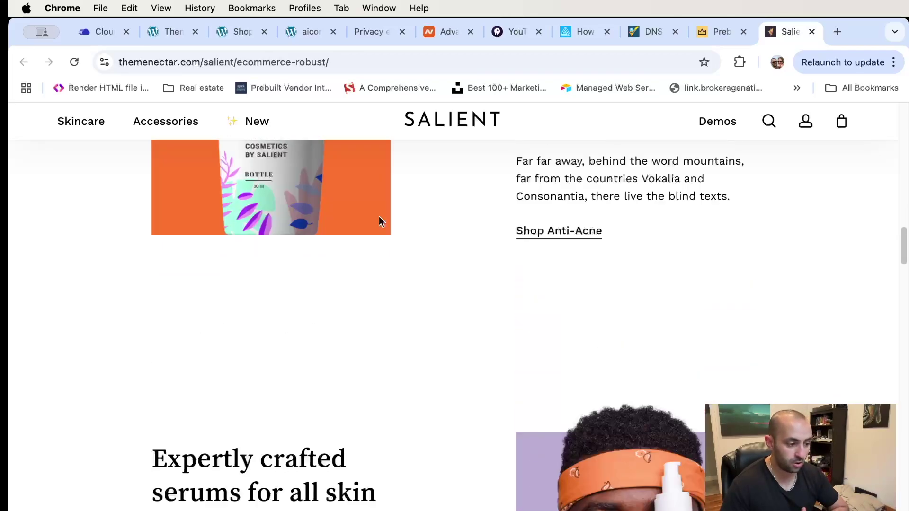
scroll(379, 221, down, 8)
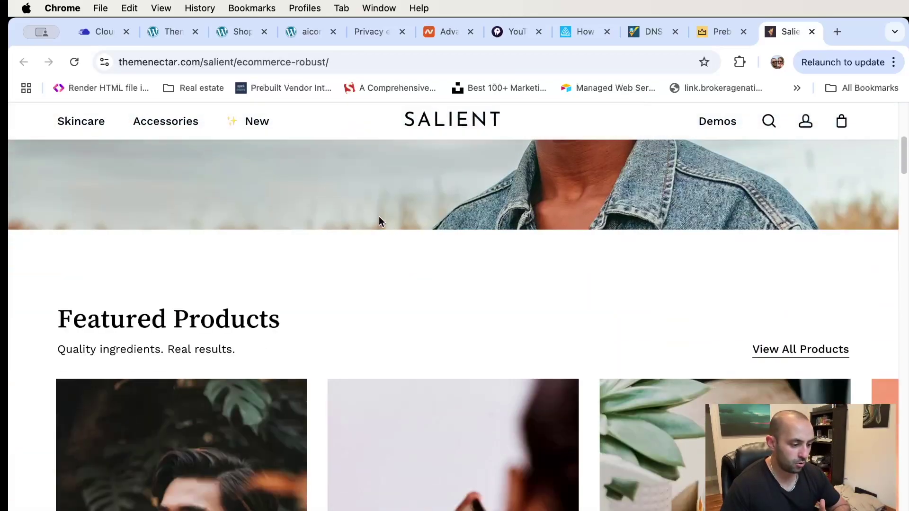
- Browse Skincare > Cleanse to the Acne Defense Cleanser page, then return to the demo homepage
mouse_move(86, 124)
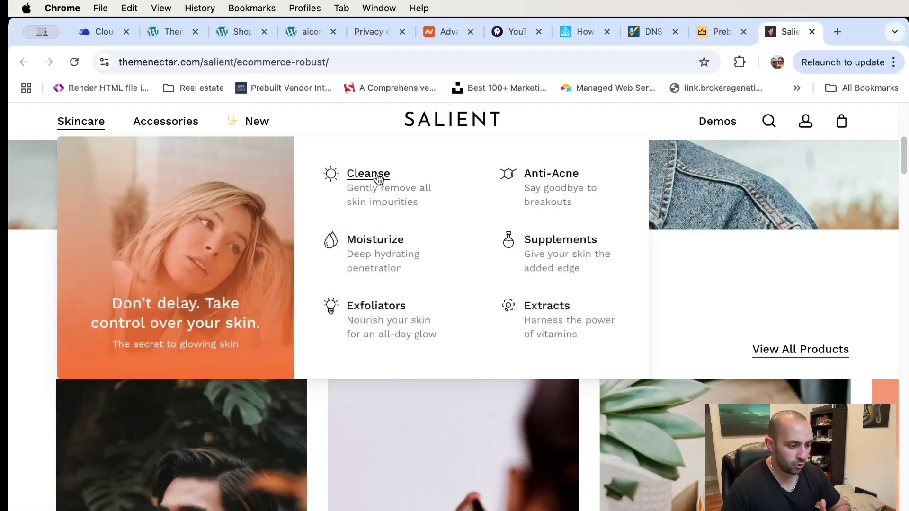
click(379, 179)
scroll(665, 293, down, 6)
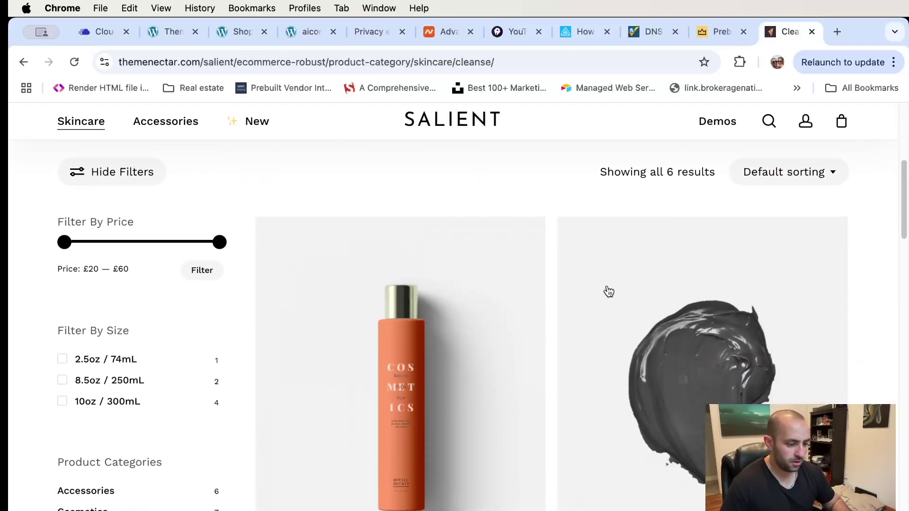
click(447, 339)
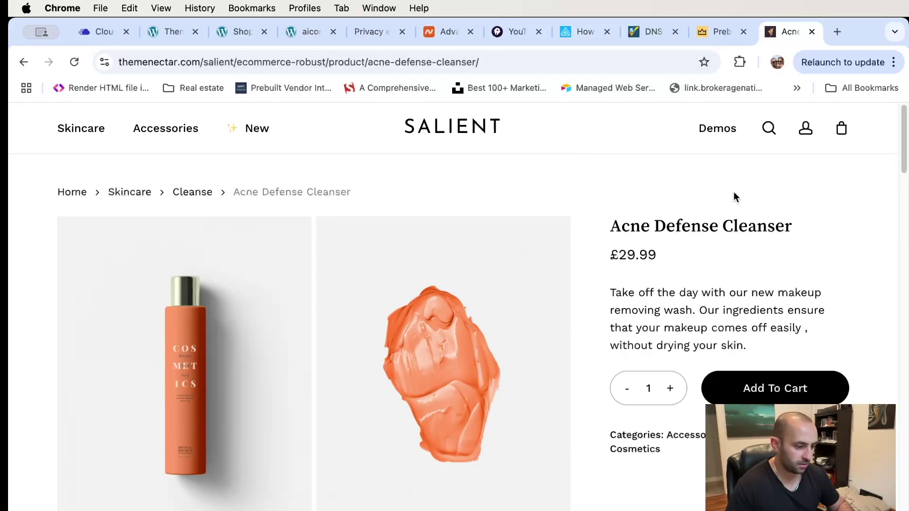
scroll(669, 230, down, 2)
drag(607, 188, 776, 309)
click(778, 309)
scroll(726, 260, down, 10)
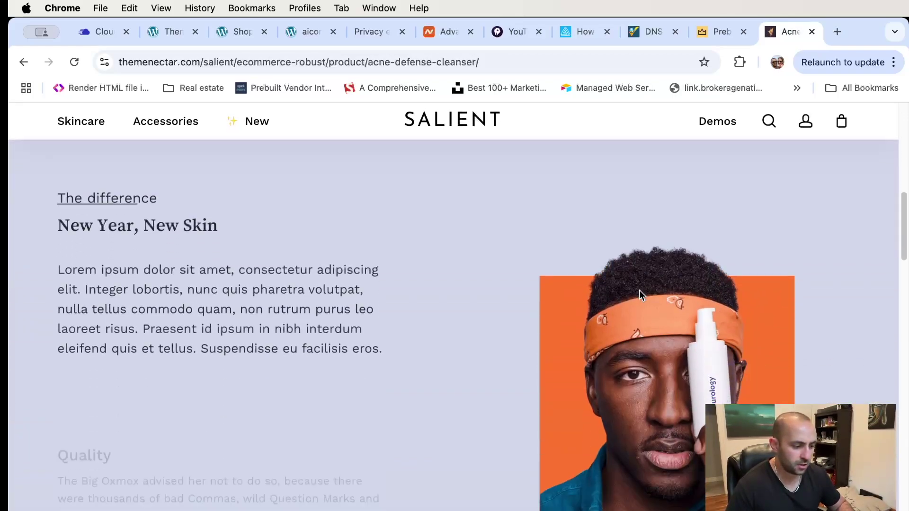
scroll(474, 284, down, 2)
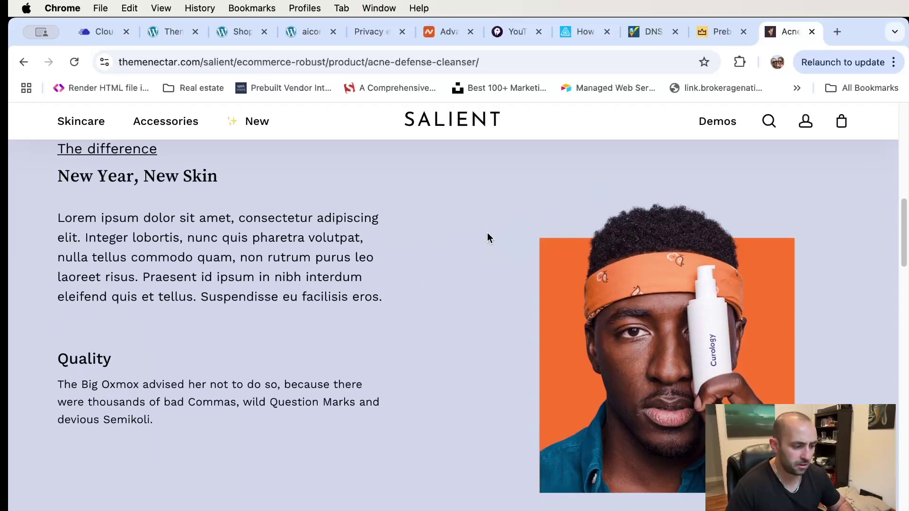
scroll(488, 237, down, 7)
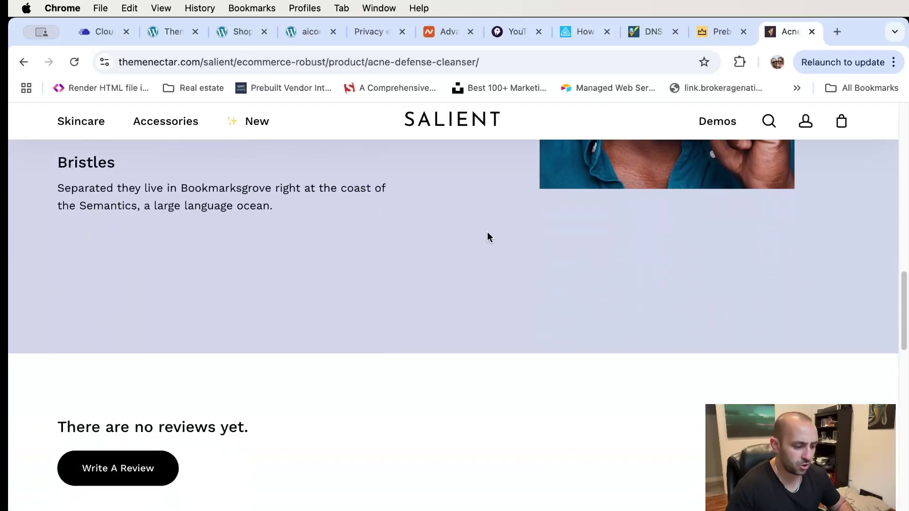
scroll(487, 232, up, 18)
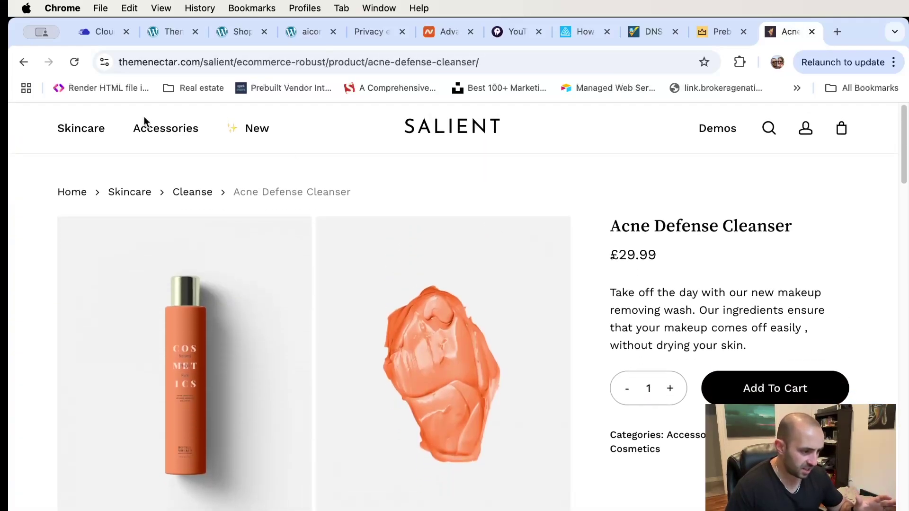
click(458, 128)
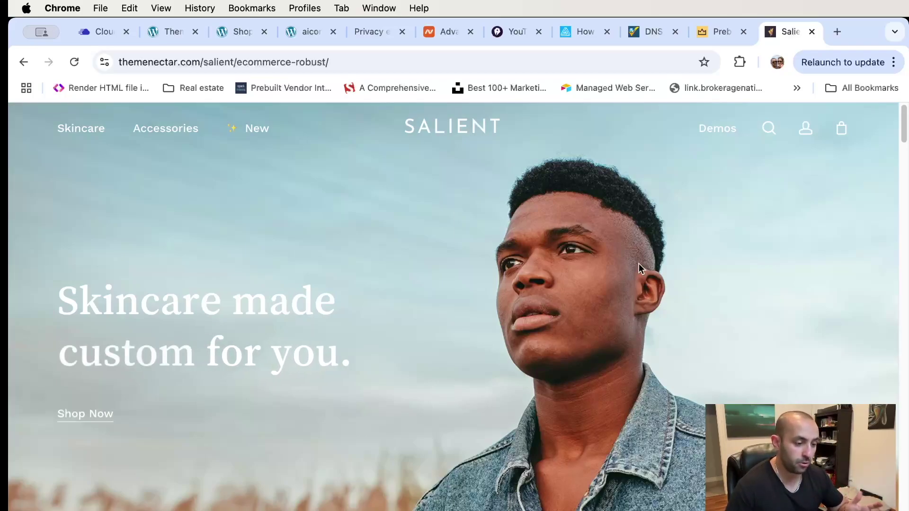
- Load themeforest.net in a new tab and search for 'salient wp theme'
click(836, 37)
text(th)
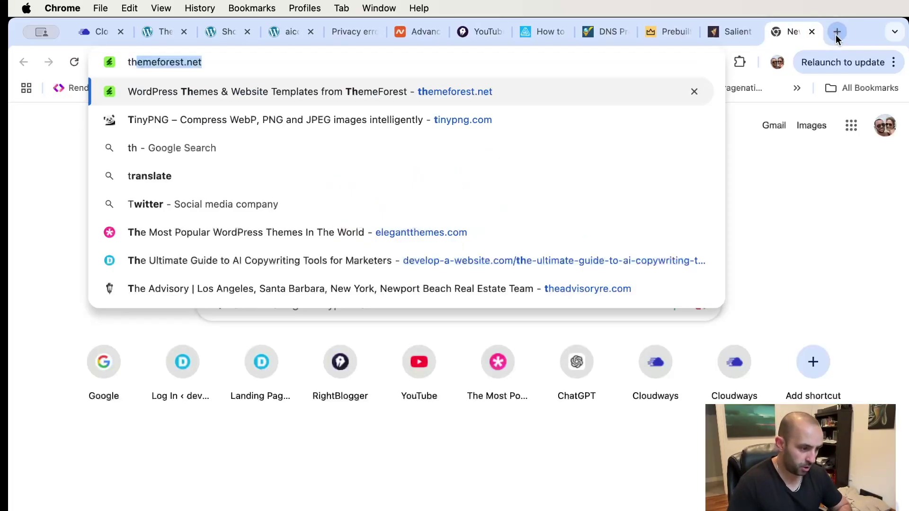
text(emeforest.net)
key(Return)
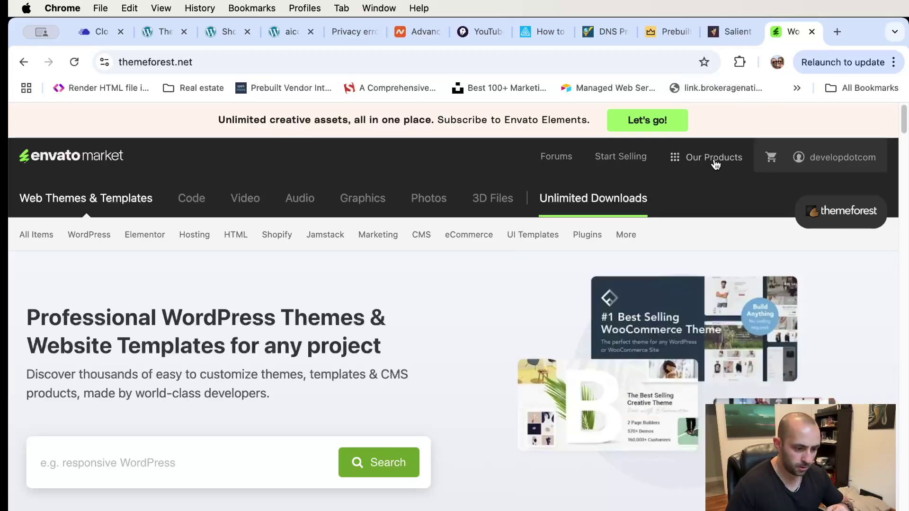
mouse_move(713, 160)
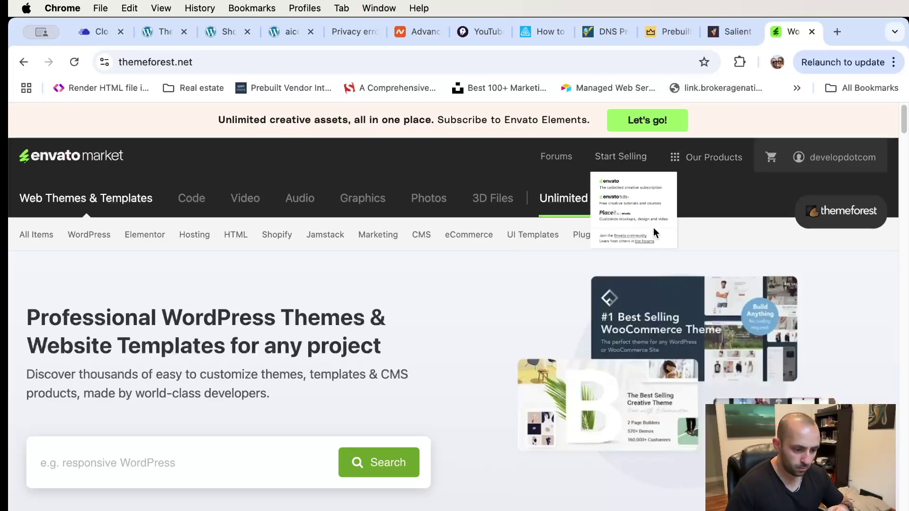
click(196, 469)
text(salient )
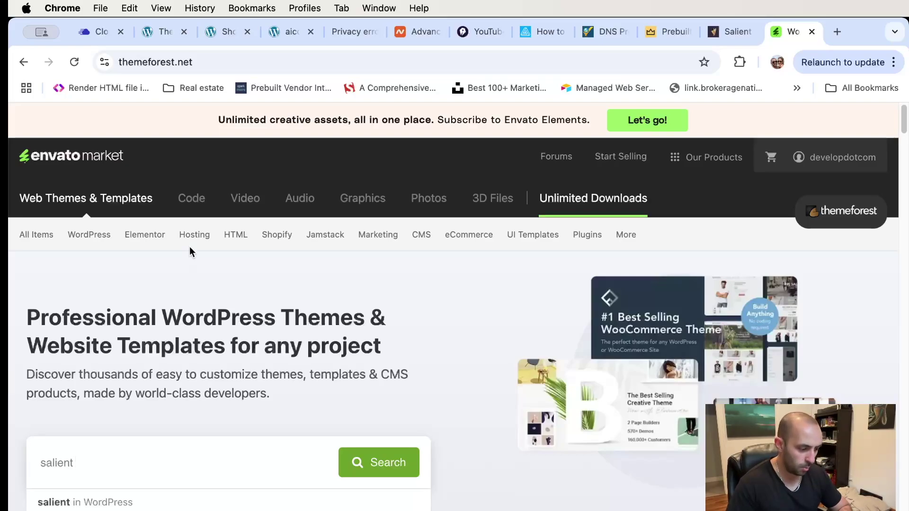
text(wp theme)
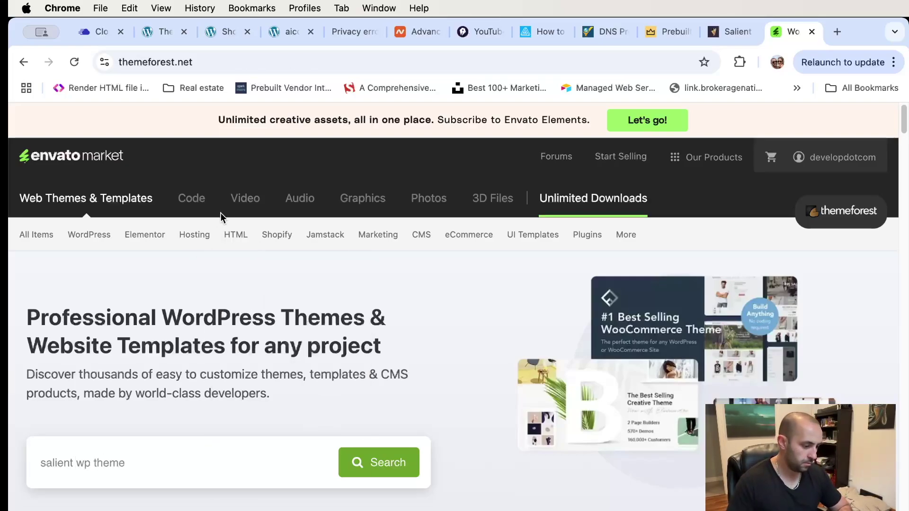
key(Return)
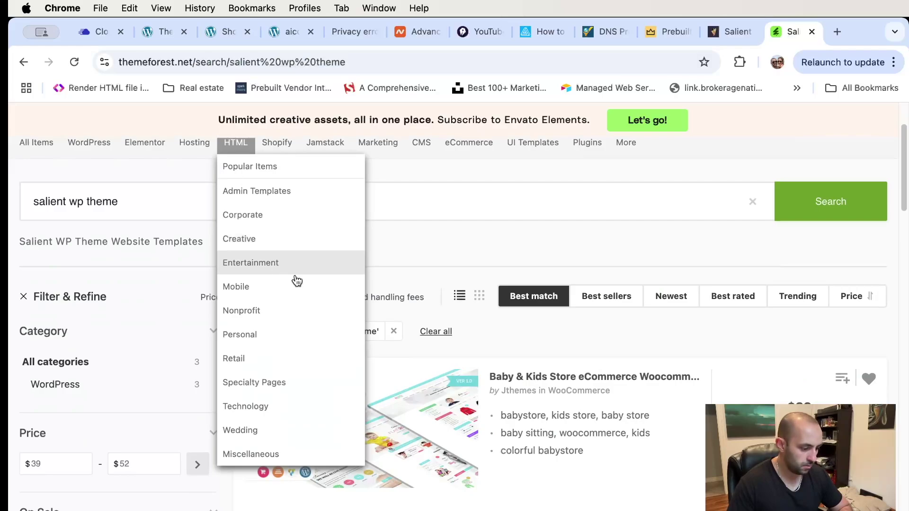
- Narrow the search to 'salient' and open the Salient Creative Multipurpose & WooCommerce Theme page
scroll(471, 248, down, 10)
scroll(467, 250, down, 4)
scroll(359, 256, up, 15)
click(175, 309)
key(BackSpace)
key(BackSpace)
key(BackSpace)
key(BackSpace)
key(BackSpace)
key(BackSpace)
key(BackSpace)
key(BackSpace)
key(BackSpace)
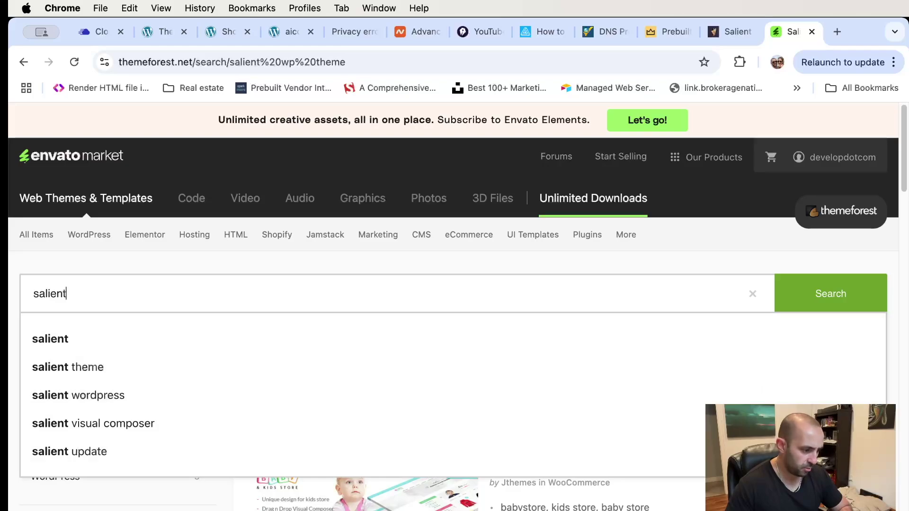
key(Return)
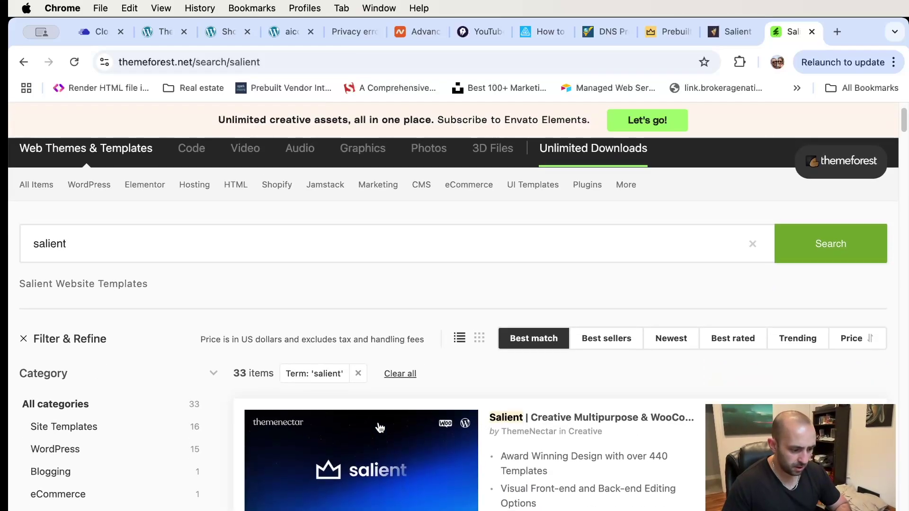
scroll(521, 332, down, 2)
click(647, 345)
scroll(537, 268, down, 3)
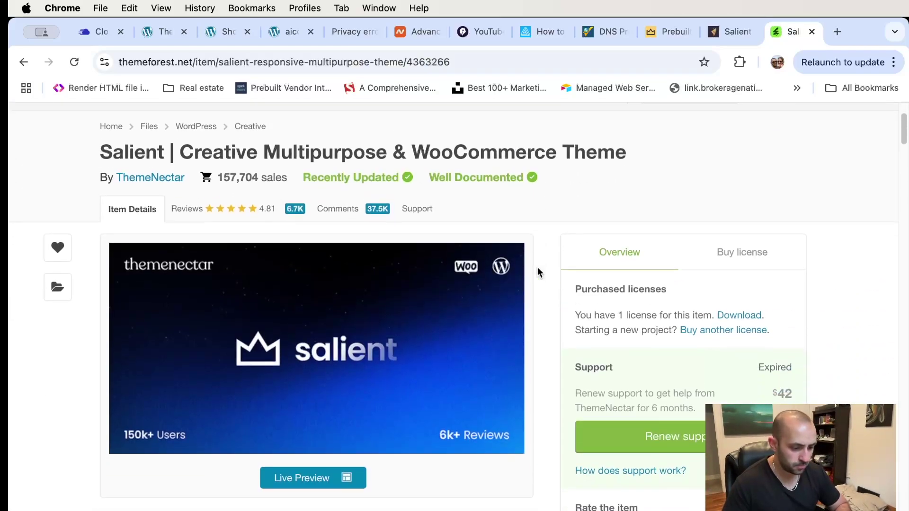
scroll(528, 260, up, 2)
scroll(528, 261, down, 3)
scroll(527, 260, down, 8)
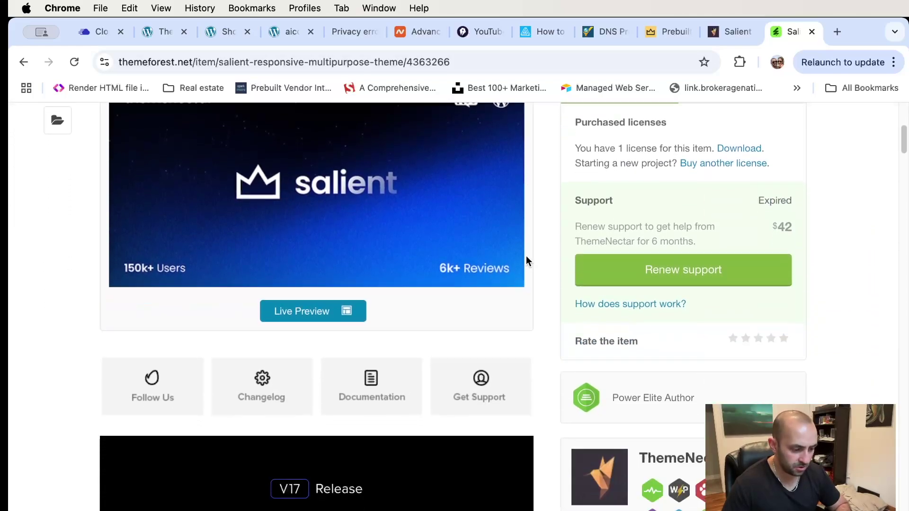
scroll(527, 262, down, 1)
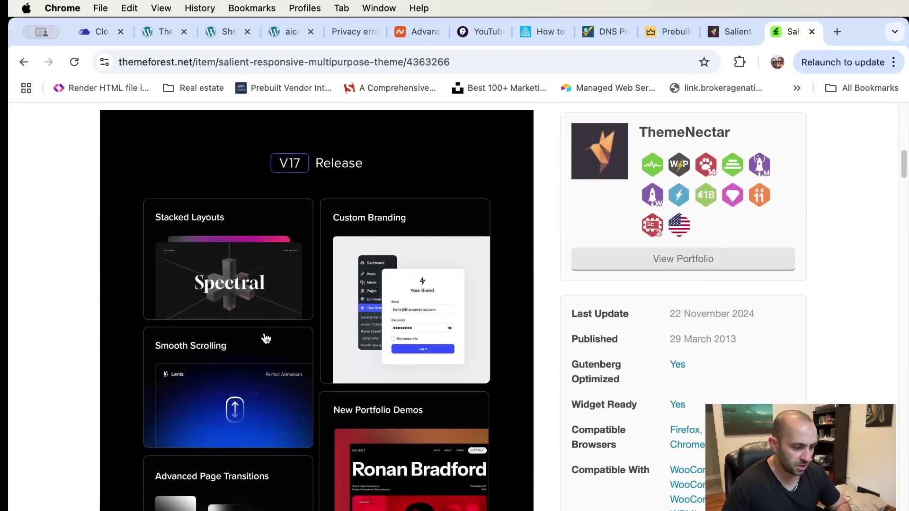
scroll(421, 328, down, 5)
scroll(420, 328, down, 6)
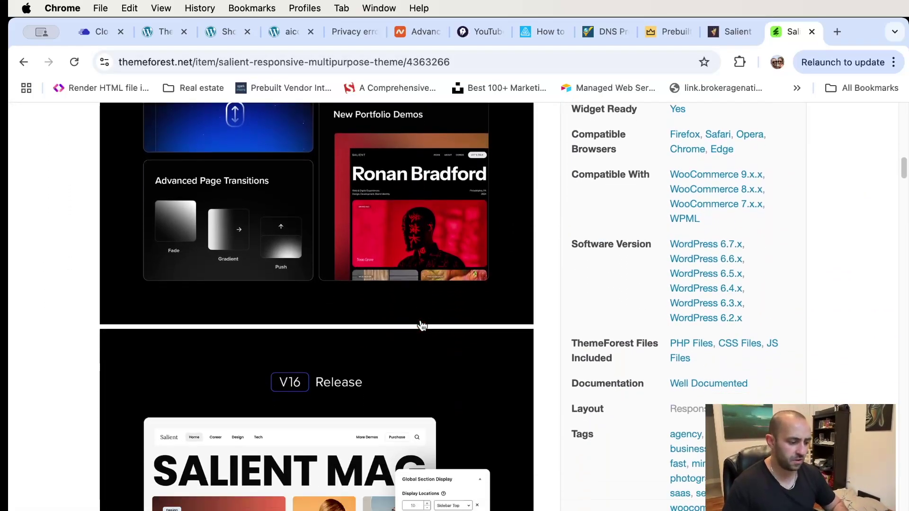
scroll(451, 316, down, 7)
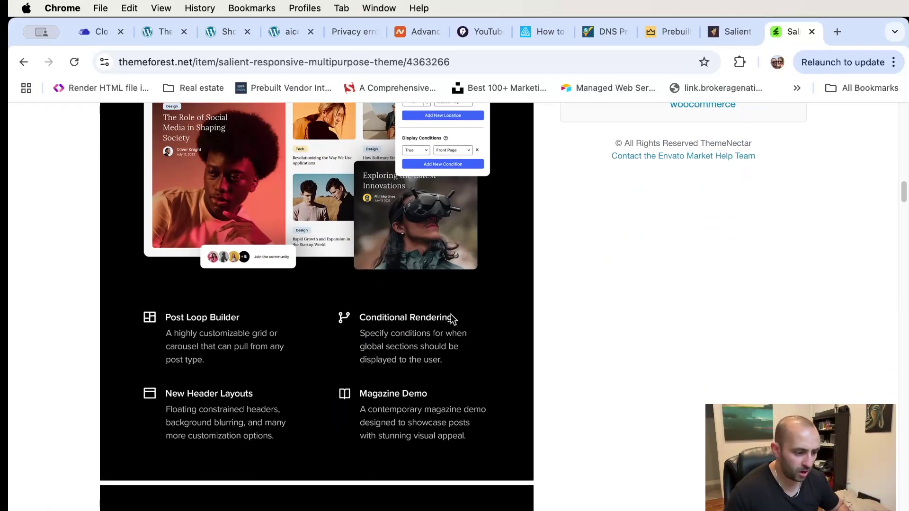
scroll(449, 313, down, 4)
scroll(450, 317, down, 12)
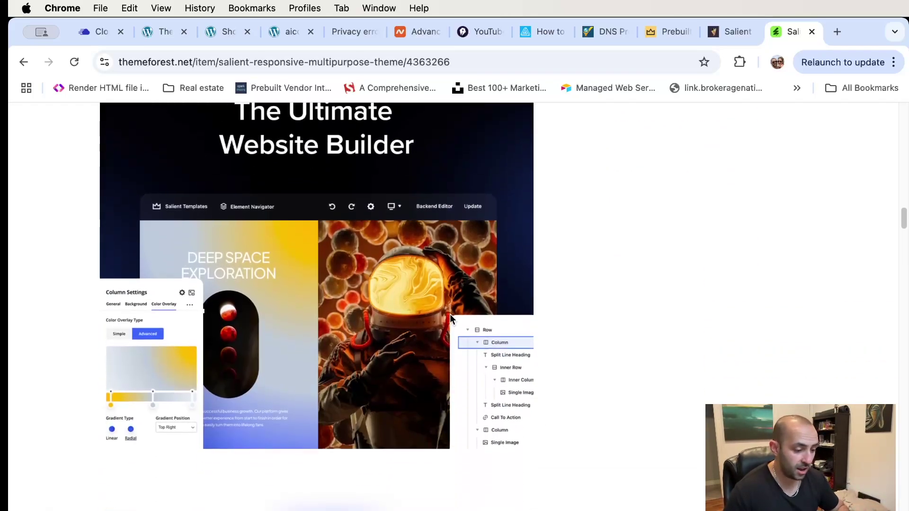
scroll(450, 315, down, 10)
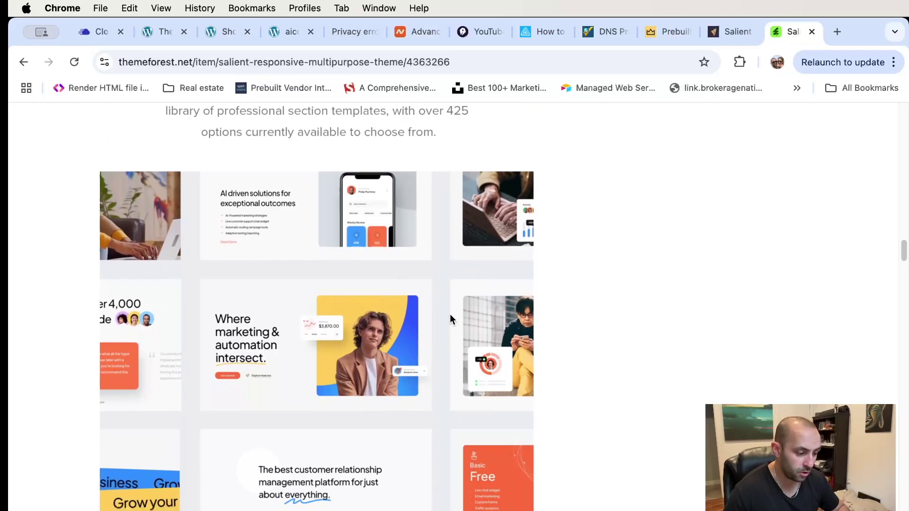
scroll(449, 316, down, 8)
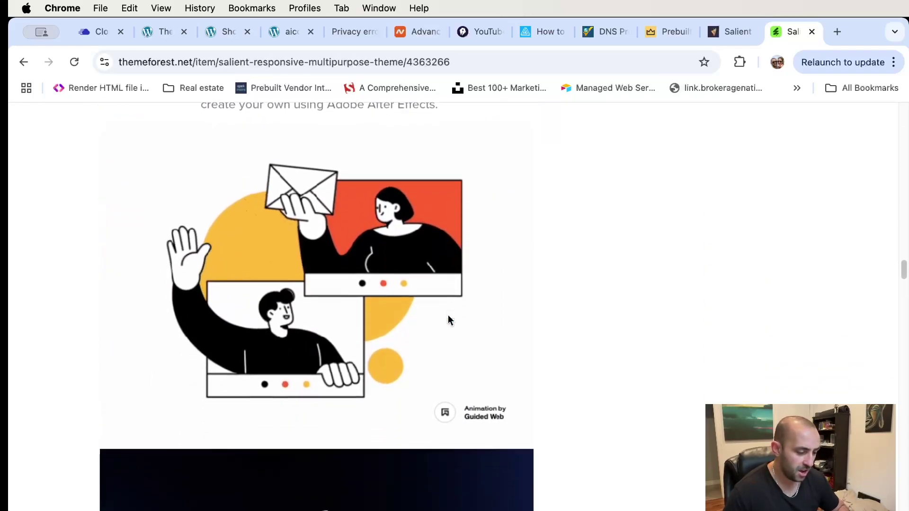
scroll(449, 315, up, 18)
scroll(450, 321, up, 3)
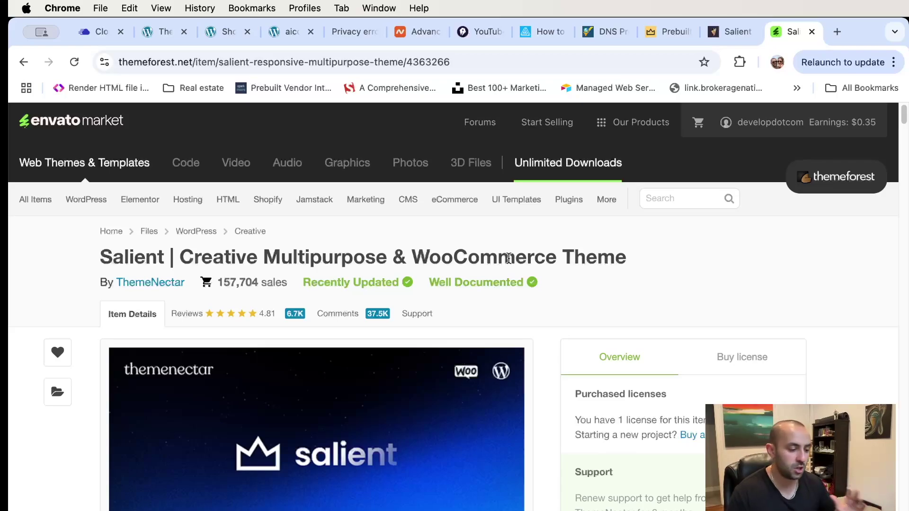
scroll(763, 260, down, 8)
scroll(744, 259, up, 6)
scroll(738, 253, up, 4)
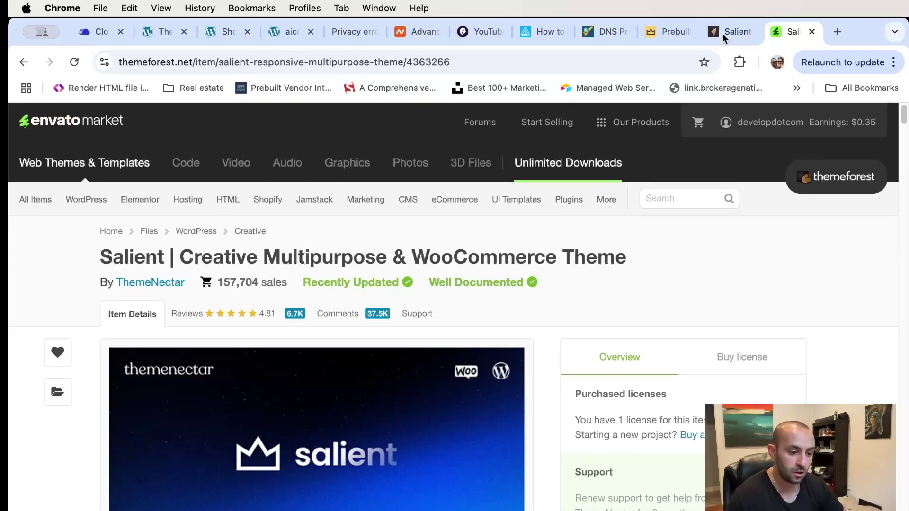
- Go to the account's Downloads page and find the purchased Salient theme
click(637, 126)
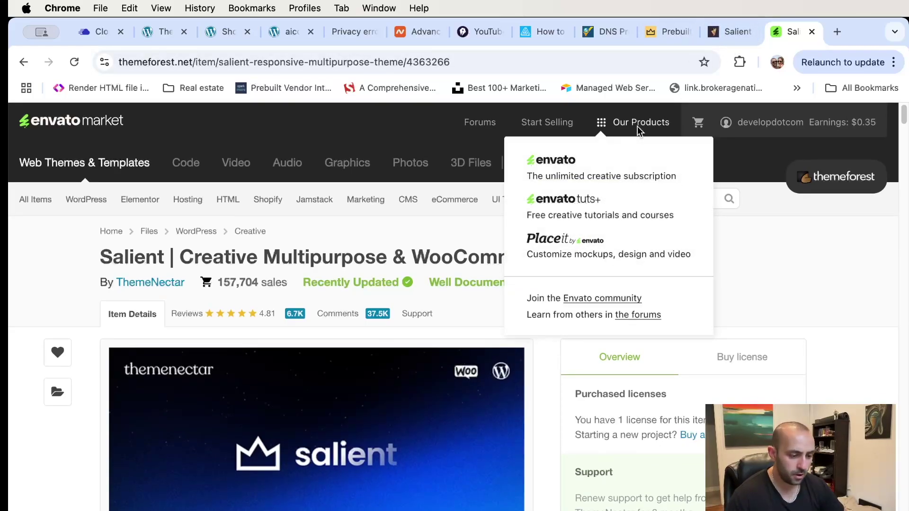
click(760, 158)
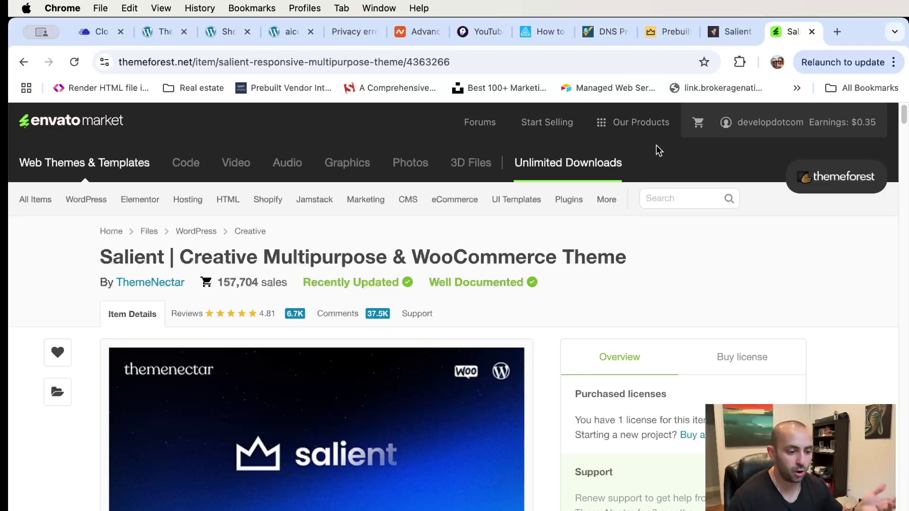
mouse_move(607, 199)
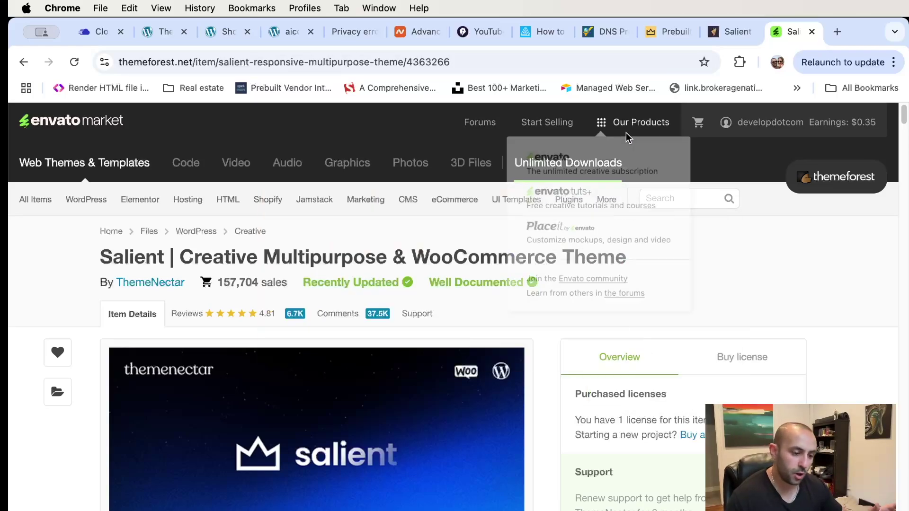
mouse_move(829, 128)
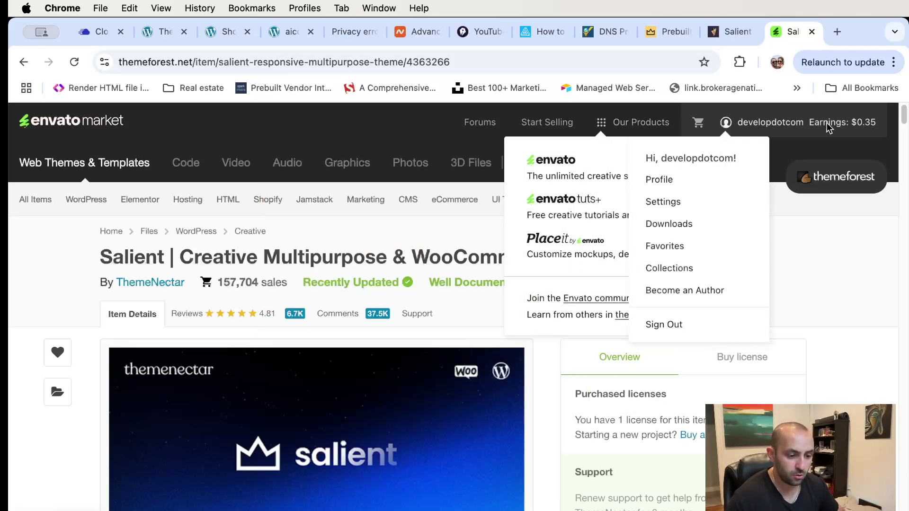
click(689, 226)
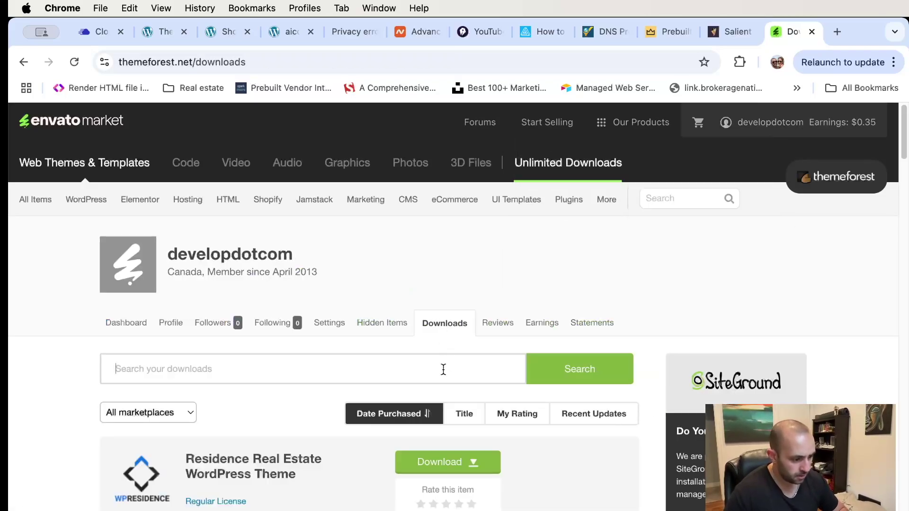
scroll(441, 365, down, 20)
scroll(432, 350, down, 10)
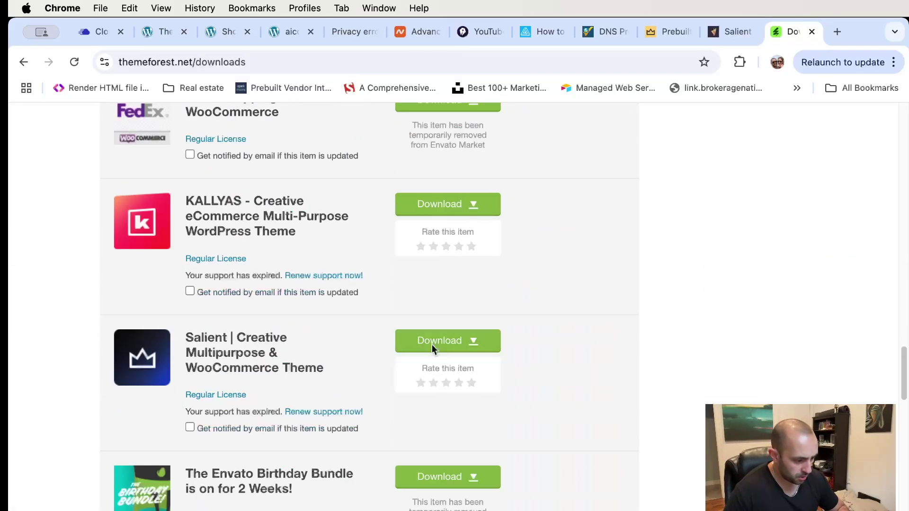
scroll(431, 349, up, 1)
- Download Salient's installable WordPress file only and move the 33.1 MB zip to the Desktop
click(461, 343)
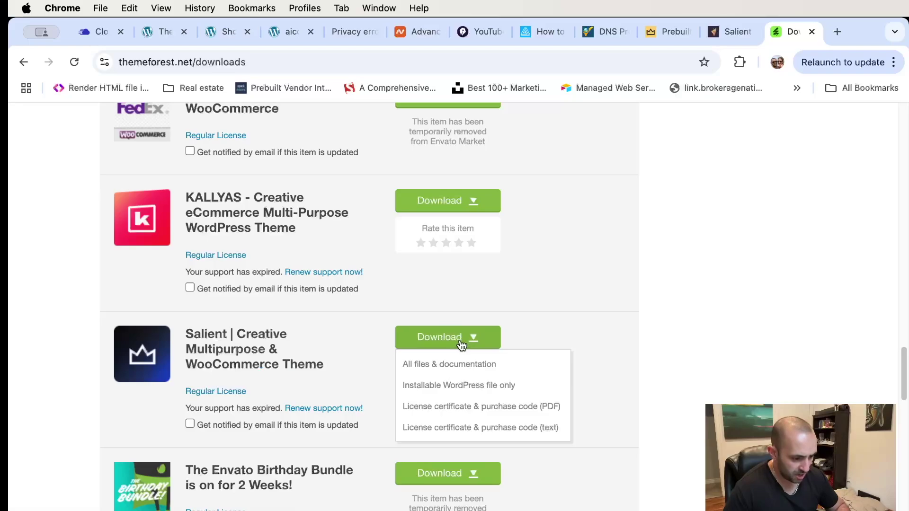
click(486, 386)
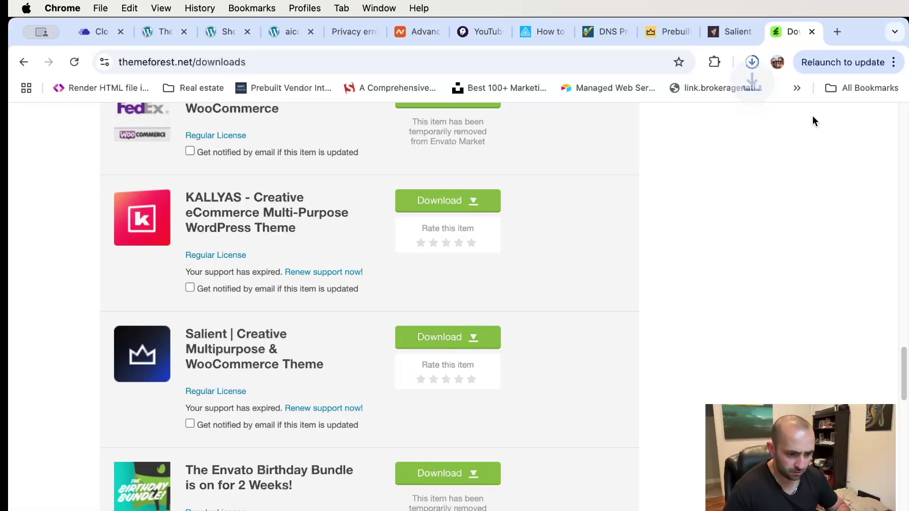
click(751, 62)
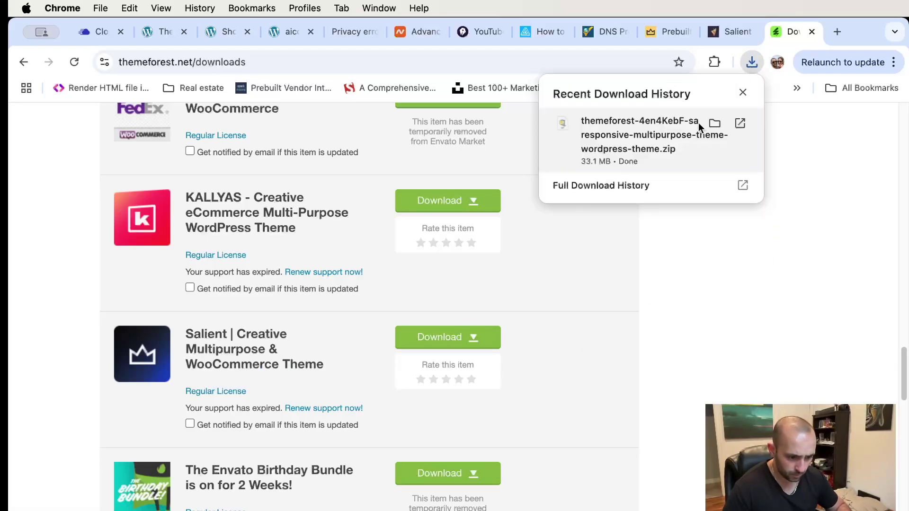
drag(703, 132, 374, 343)
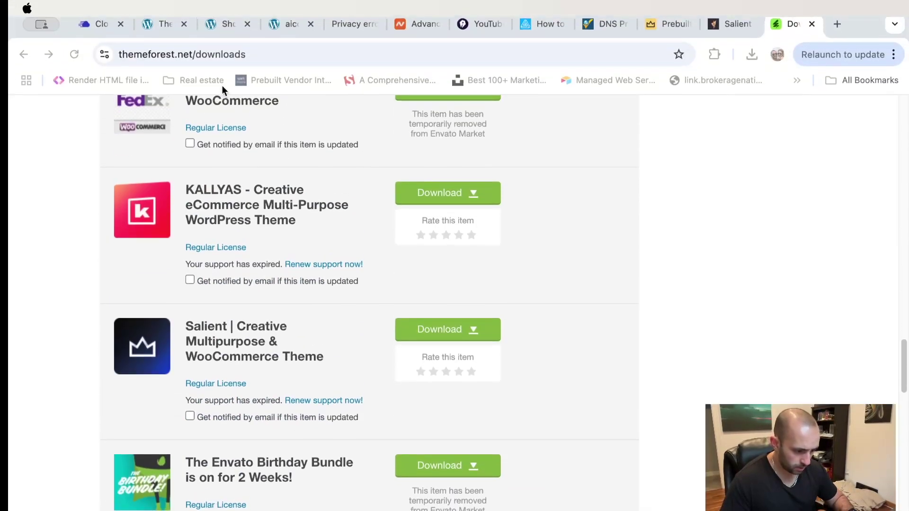
- Go from the aicontentauthor.com site to the WordPress dashboard's Appearance > Themes page
click(279, 32)
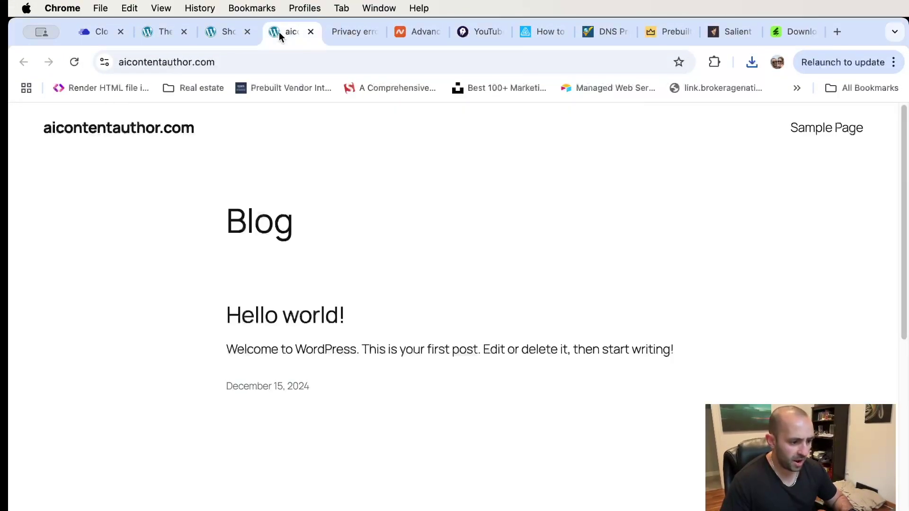
click(221, 32)
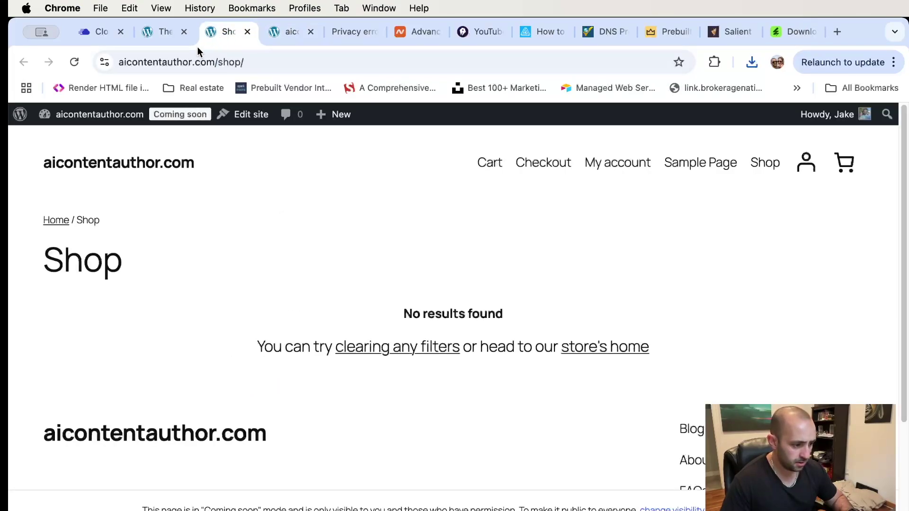
mouse_move(106, 118)
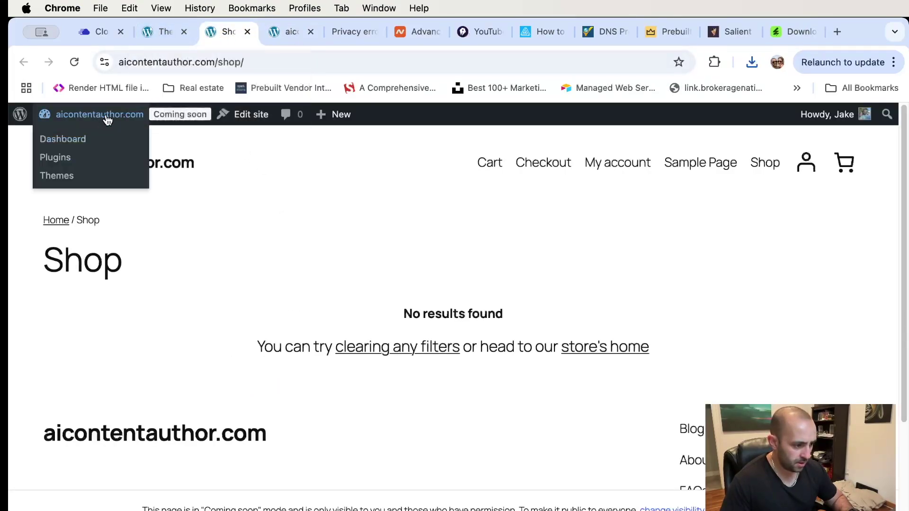
click(66, 141)
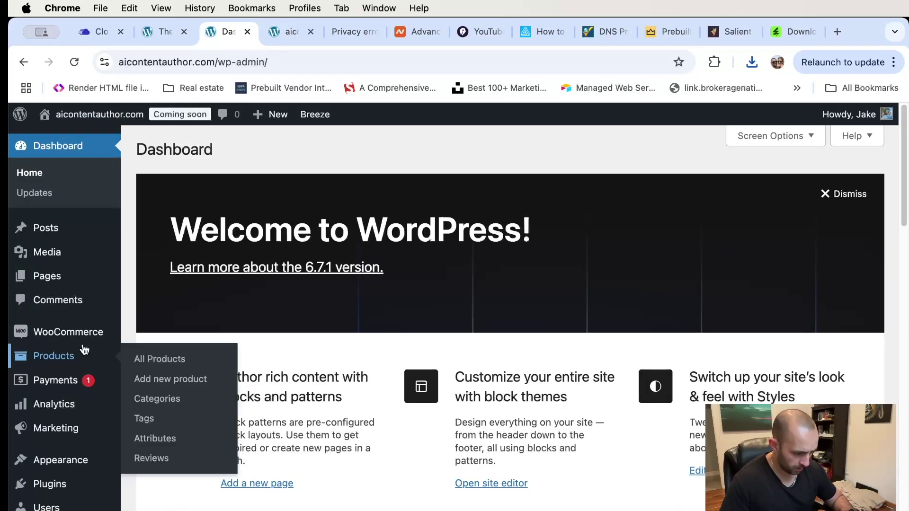
mouse_move(69, 335)
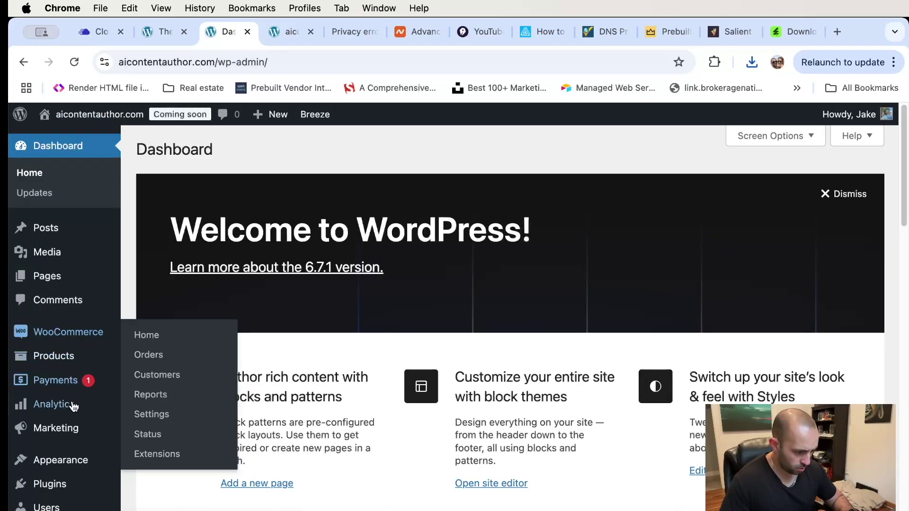
scroll(72, 403, down, 4)
mouse_move(75, 396)
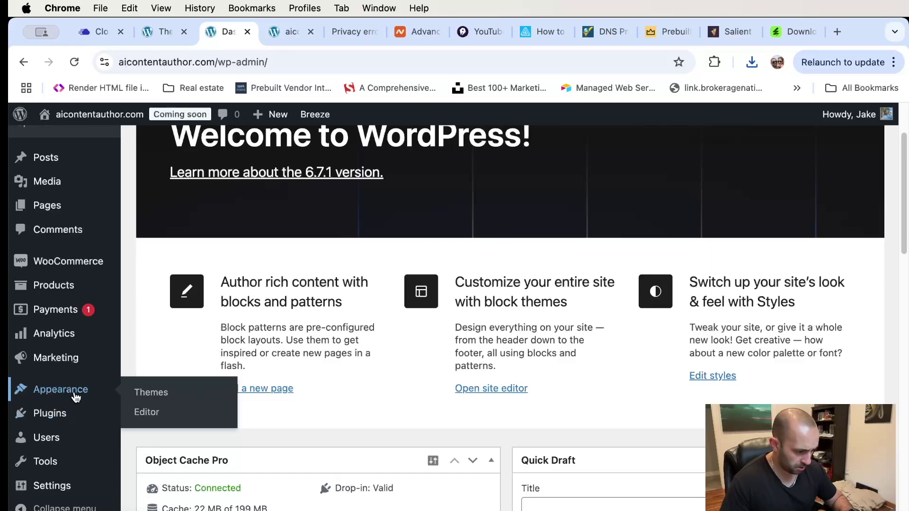
click(171, 400)
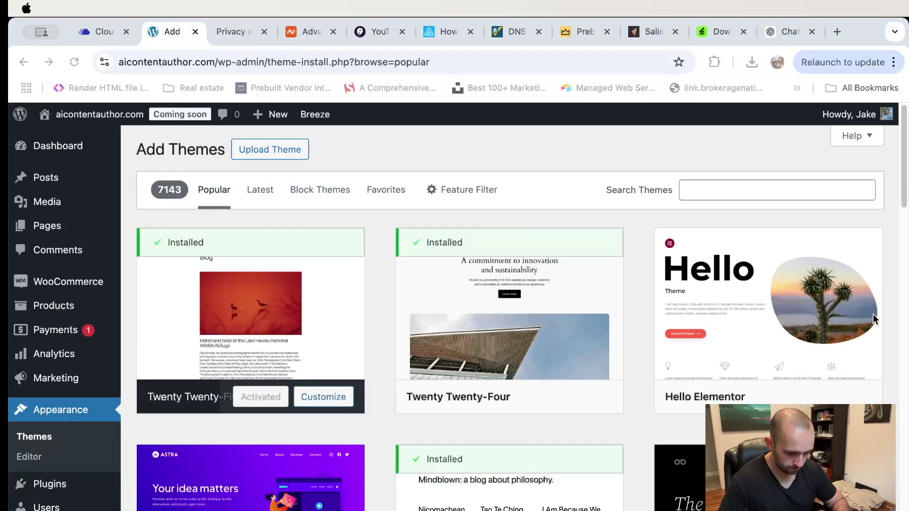
- Upload and install the Salient theme zip, which fails with a 413 Request Entity Too Large error
click(268, 149)
click(411, 277)
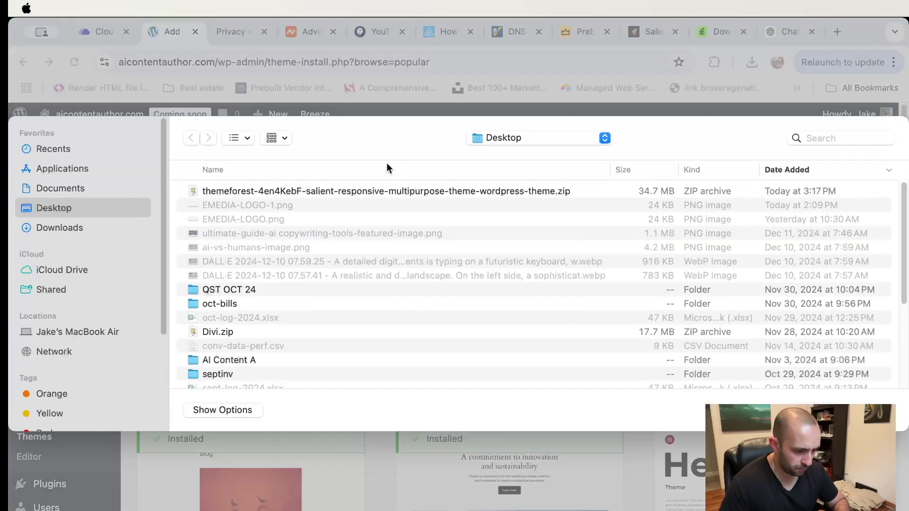
double_click(355, 195)
click(626, 283)
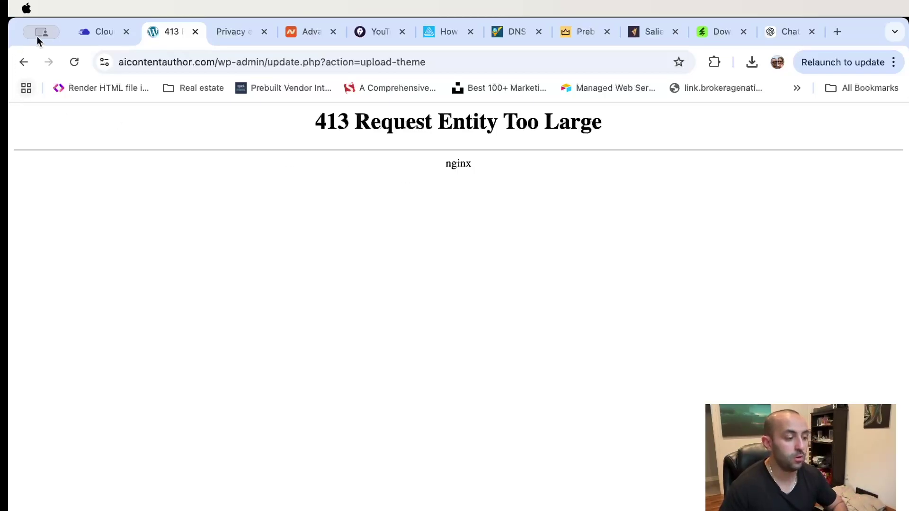
- Check the Upload Size field in Cloudways' Settings & Packages, which shows 50 MB
click(98, 34)
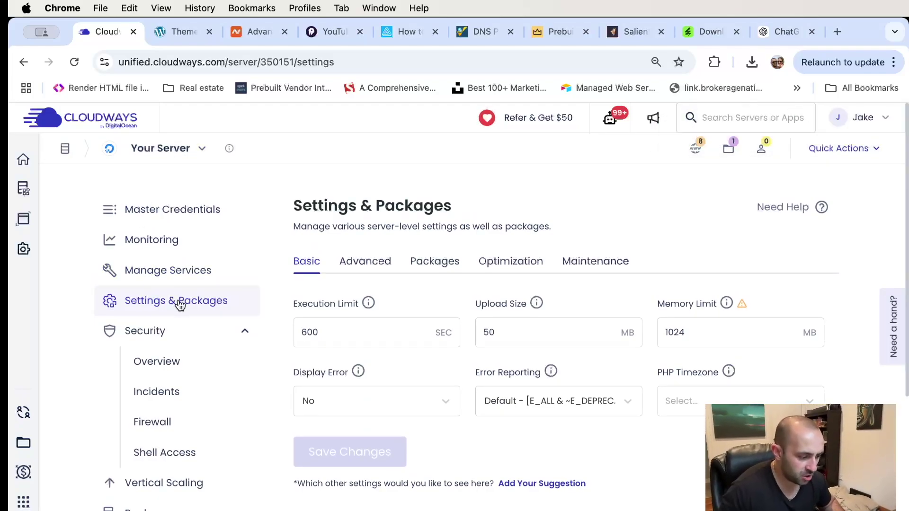
click(502, 331)
drag(502, 331, 466, 335)
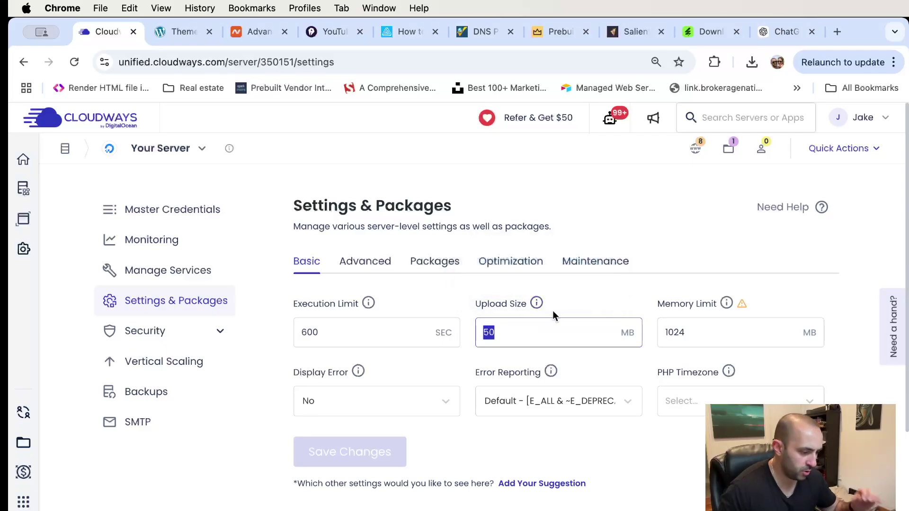
click(525, 332)
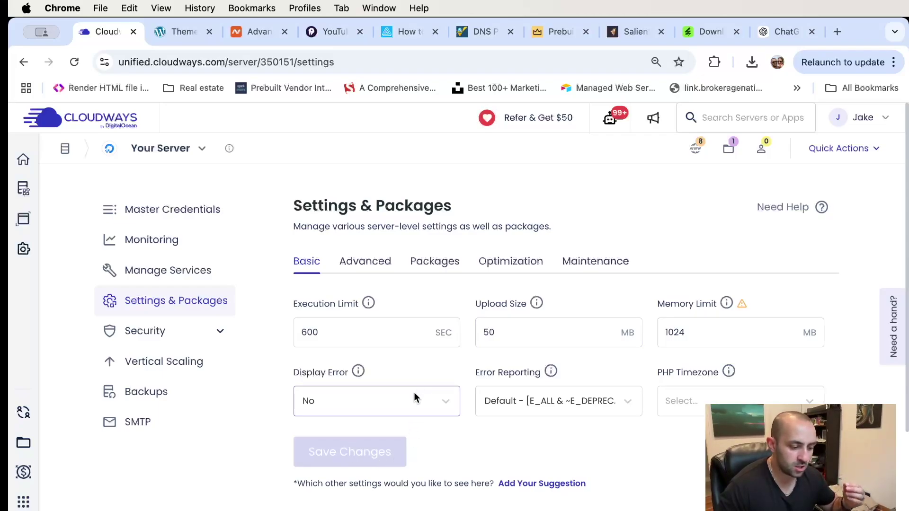
- Upload the Salient zip through Add New Theme > Upload Theme and install it successfully
click(175, 41)
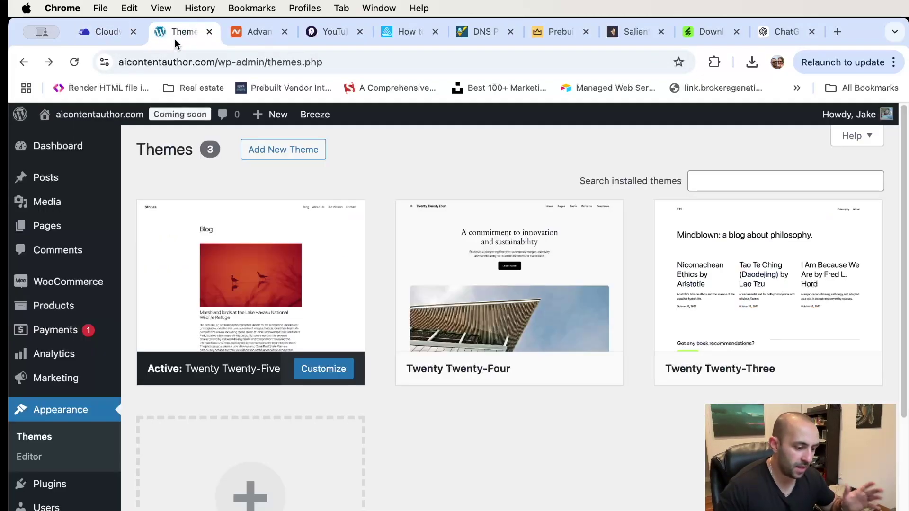
click(288, 160)
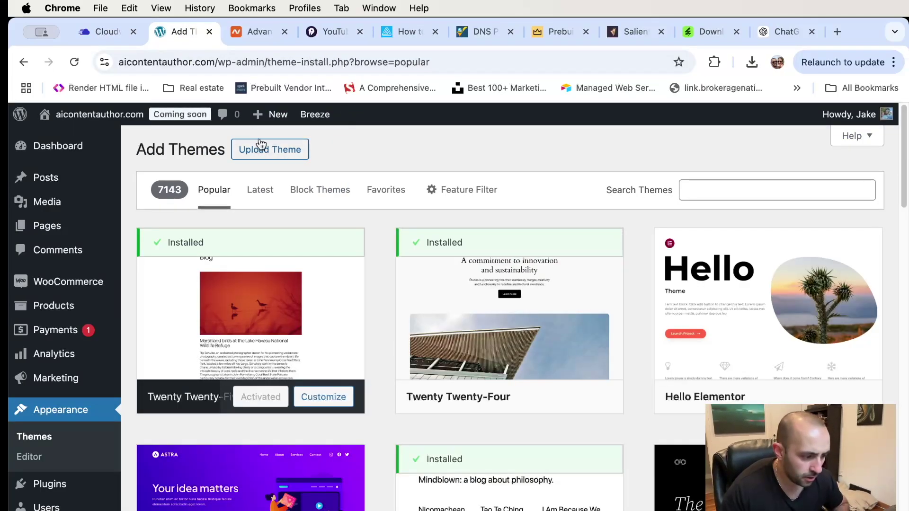
click(262, 148)
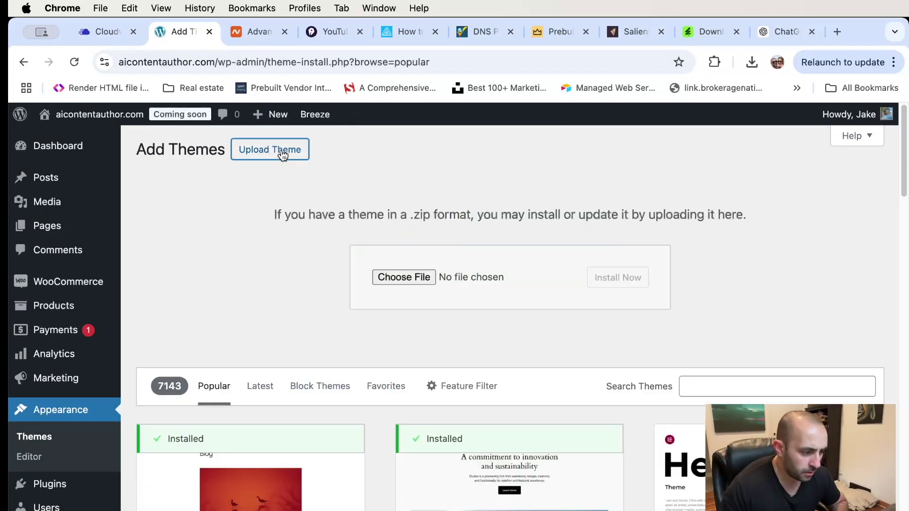
click(407, 278)
double_click(361, 190)
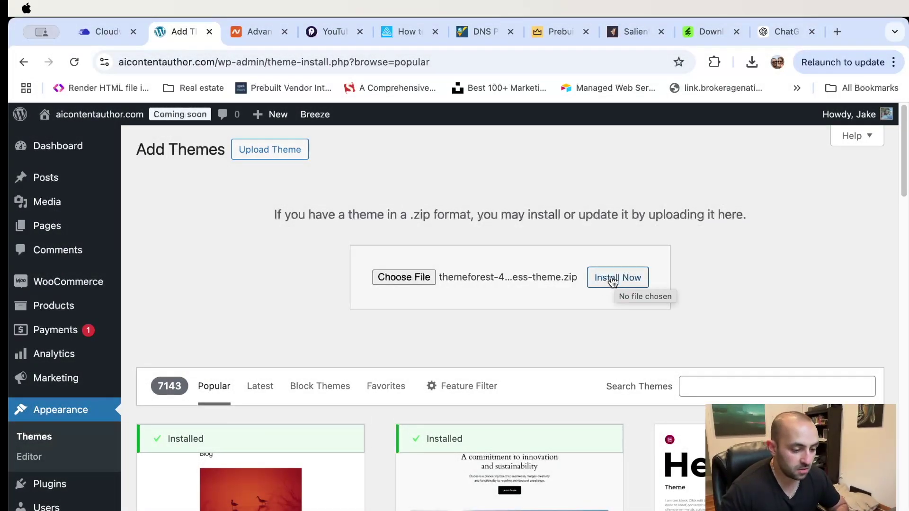
click(612, 281)
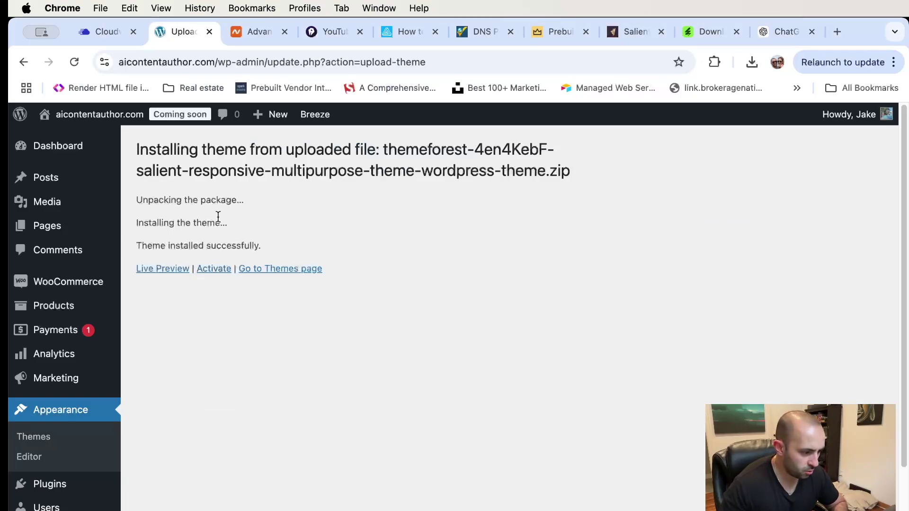
- Activate the newly installed Salient theme and look over its welcome page
click(218, 271)
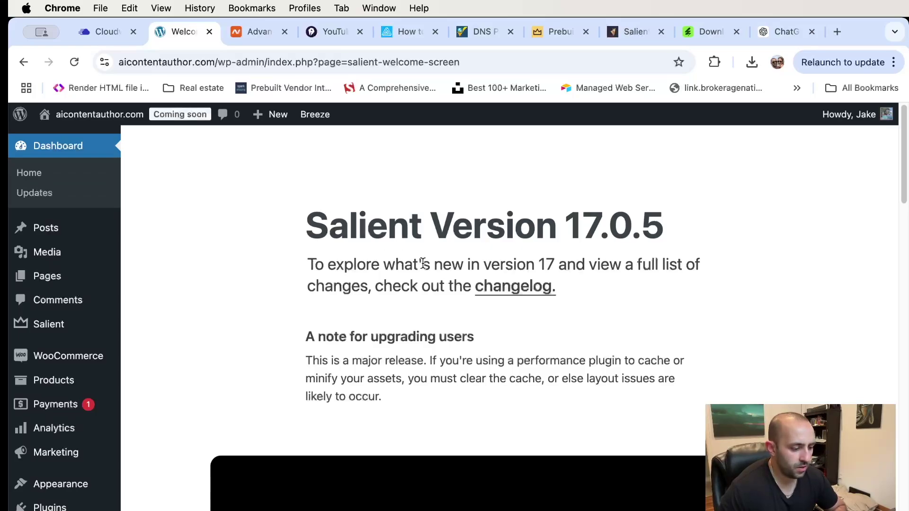
drag(302, 220, 671, 229)
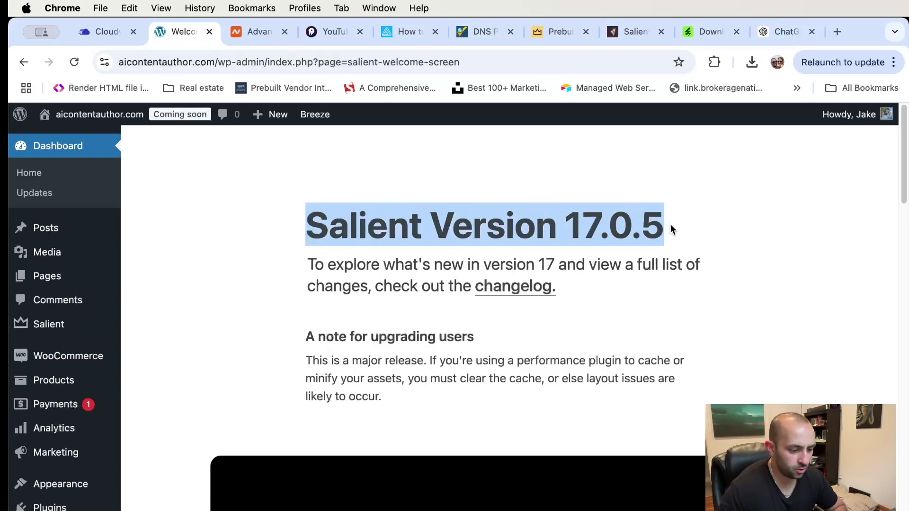
scroll(663, 264, down, 3)
scroll(546, 258, down, 1)
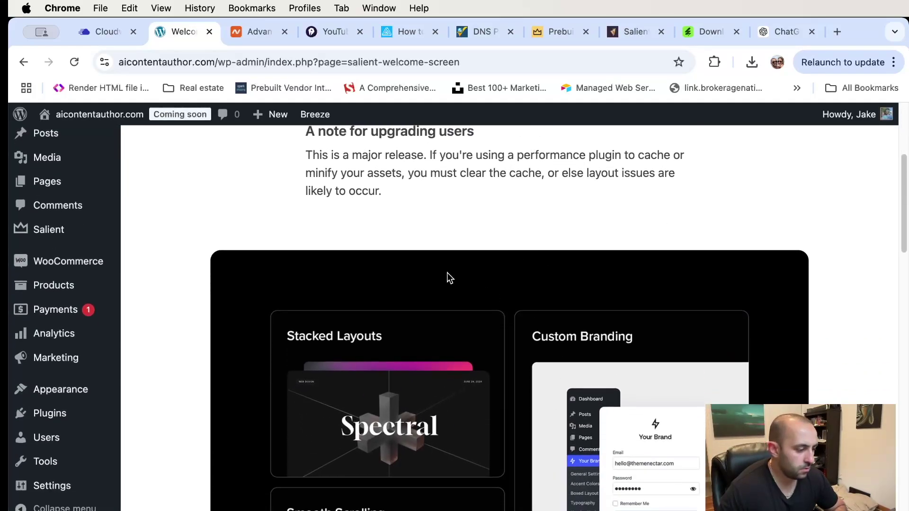
scroll(333, 256, up, 4)
click(362, 249)
scroll(199, 240, down, 3)
scroll(197, 241, down, 3)
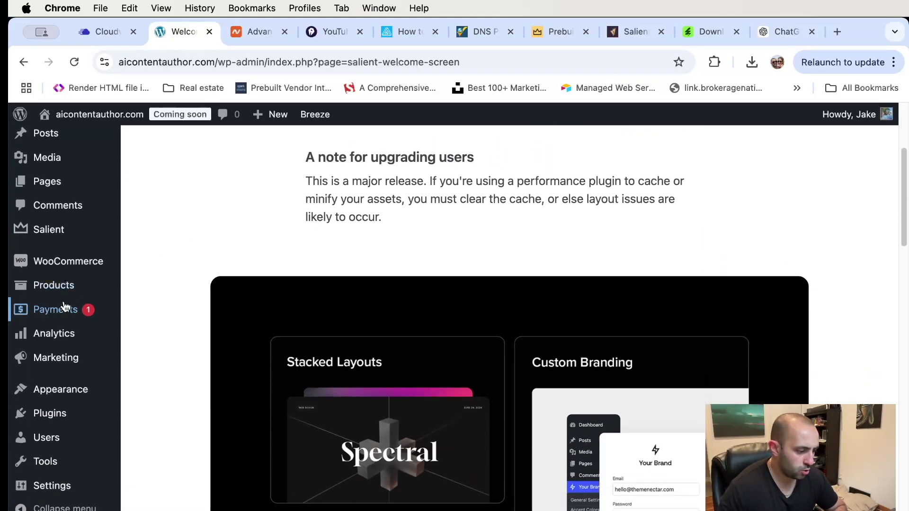
scroll(66, 256, down, 2)
- Open the Salient 17.0.5 options panel via Salient > Import / Export in the admin sidebar
mouse_move(57, 236)
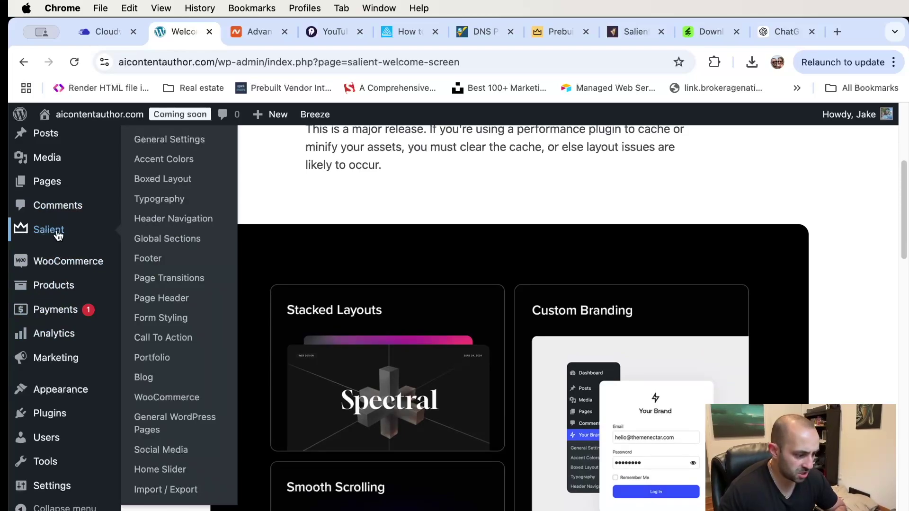
scroll(175, 378, down, 1)
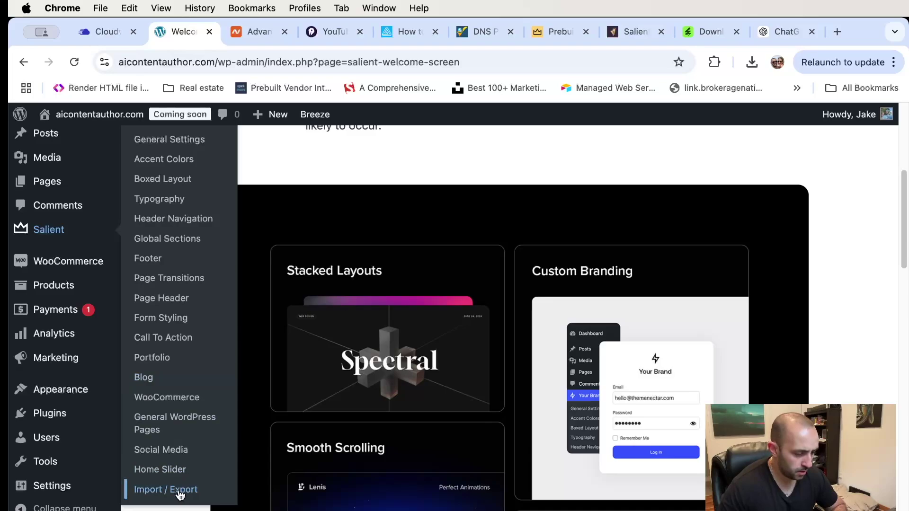
scroll(186, 368, up, 1)
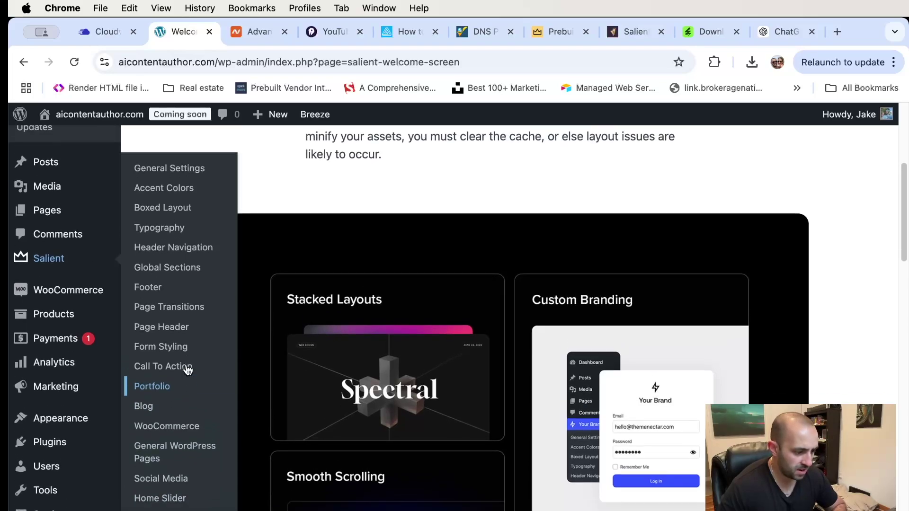
scroll(187, 368, down, 2)
scroll(187, 371, up, 3)
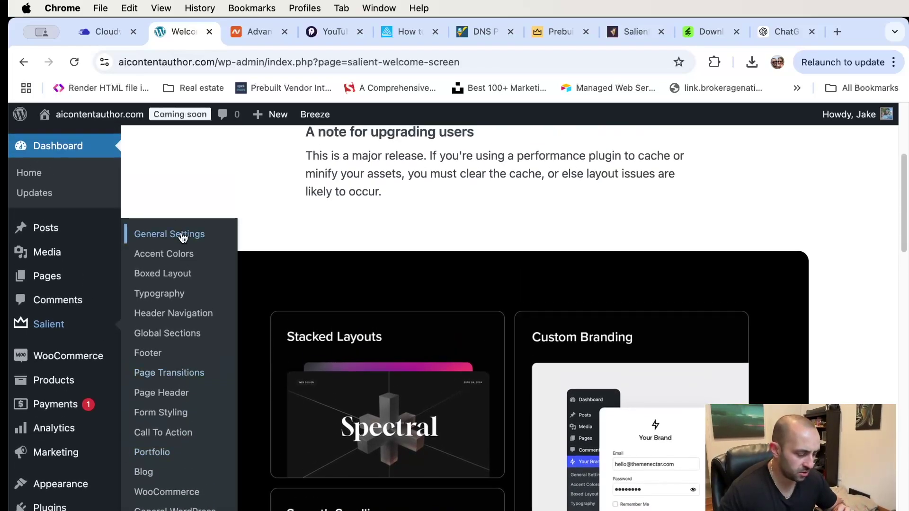
scroll(178, 284, down, 5)
click(177, 489)
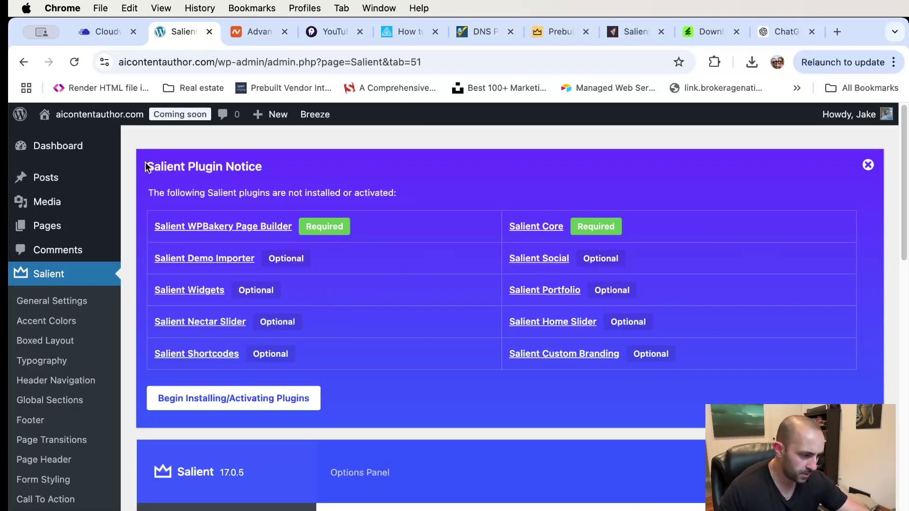
- Bulk-install all ten missing Salient plugins, including Salient Core and WPBakery Page Builder
drag(147, 163, 318, 172)
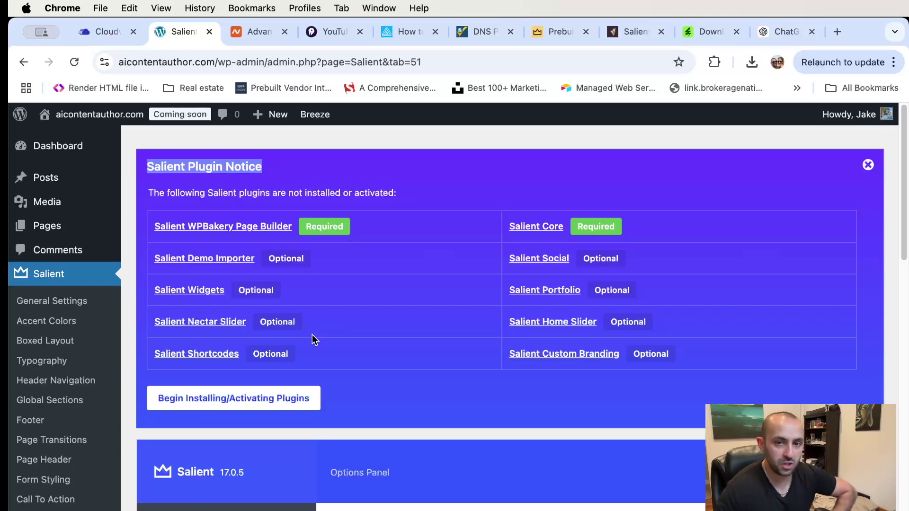
click(228, 401)
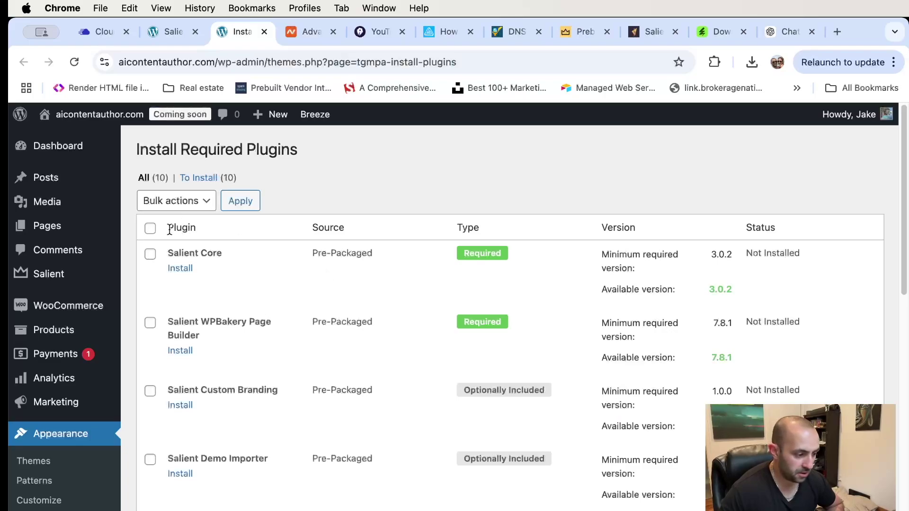
click(150, 229)
click(169, 206)
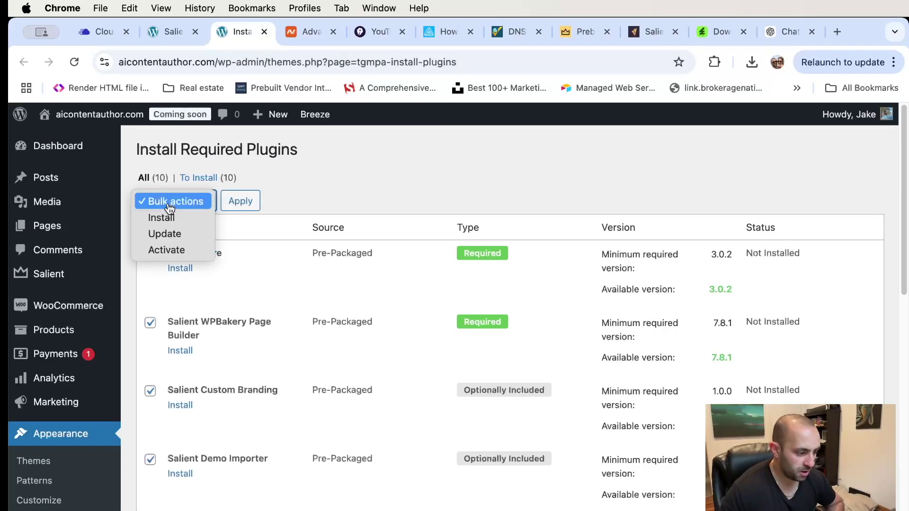
click(161, 218)
click(240, 205)
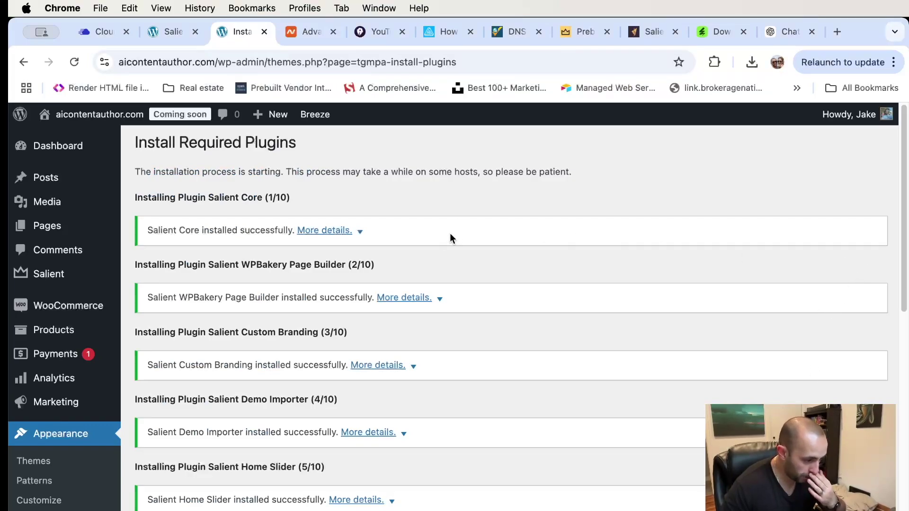
scroll(444, 239, down, 5)
scroll(442, 239, down, 5)
scroll(442, 239, up, 10)
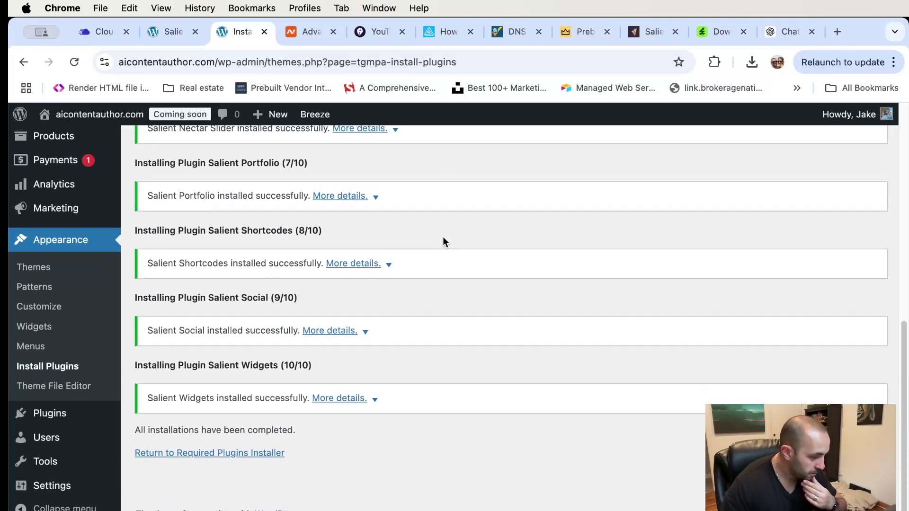
scroll(332, 199, down, 5)
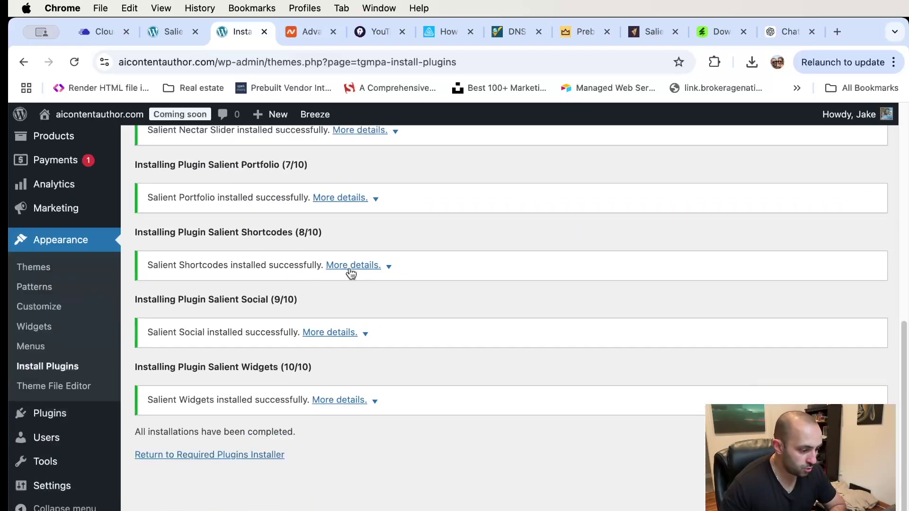
- Back in the plugin installer, bulk-activate all ten installed Salient plugins
click(220, 456)
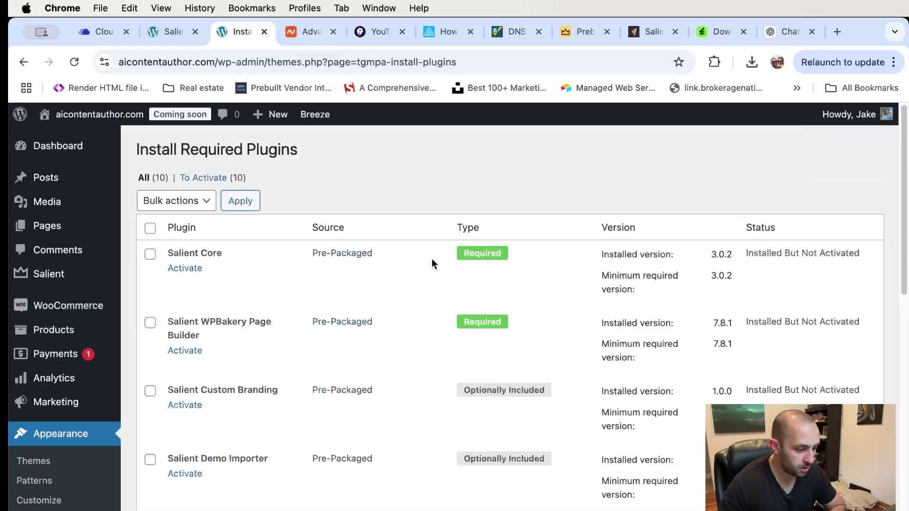
click(150, 229)
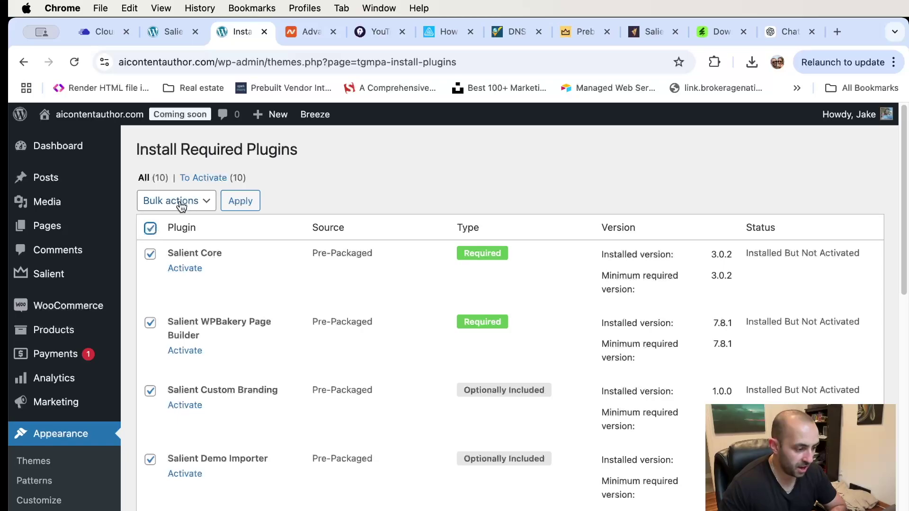
click(179, 201)
click(178, 251)
click(240, 202)
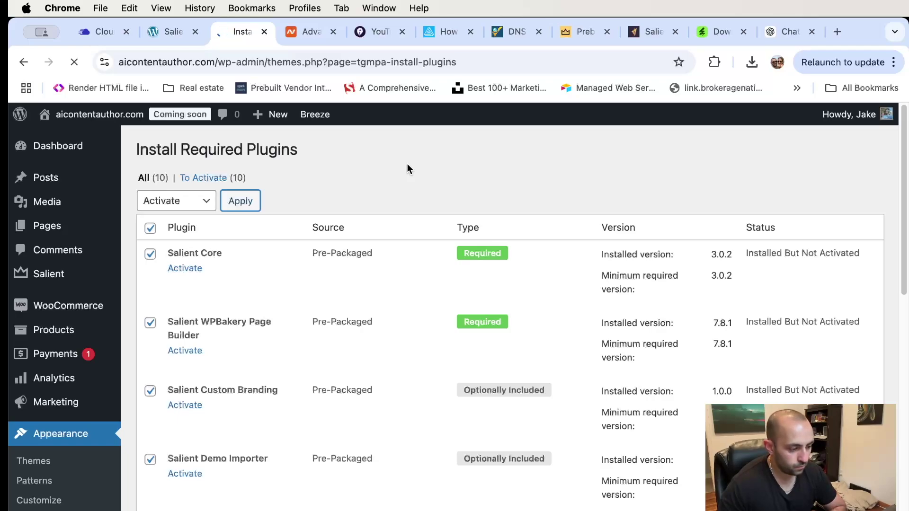
scroll(413, 212, down, 3)
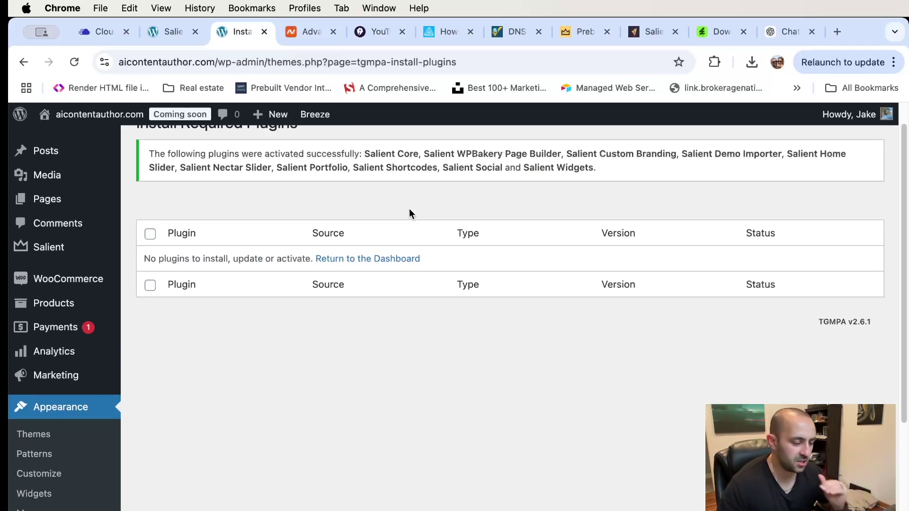
scroll(403, 229, down, 3)
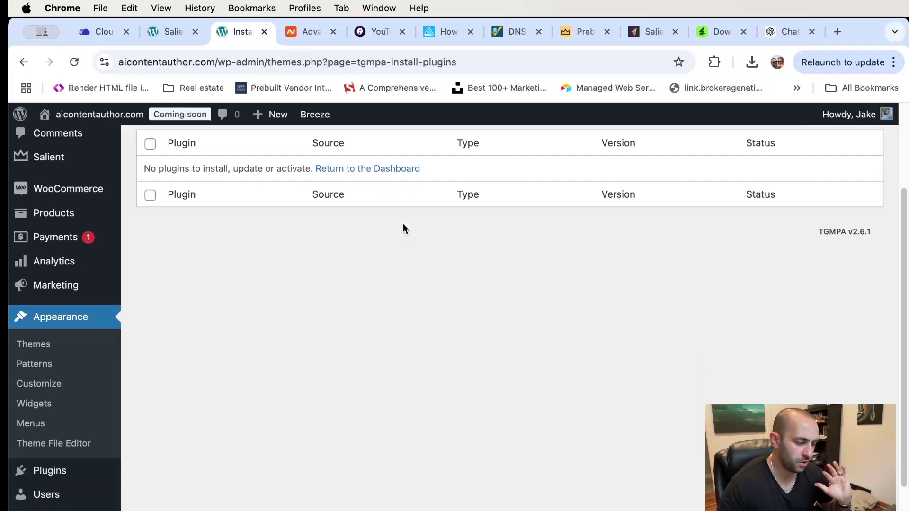
scroll(403, 229, up, 3)
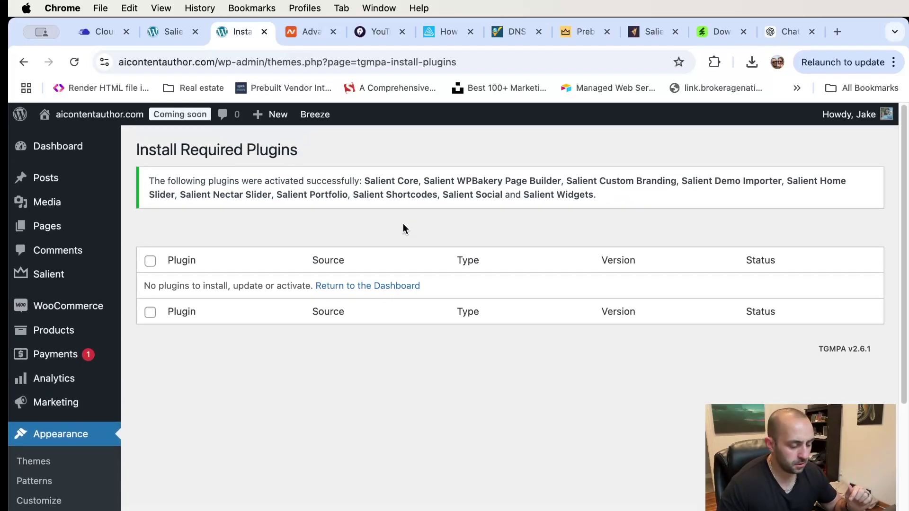
scroll(192, 301, down, 6)
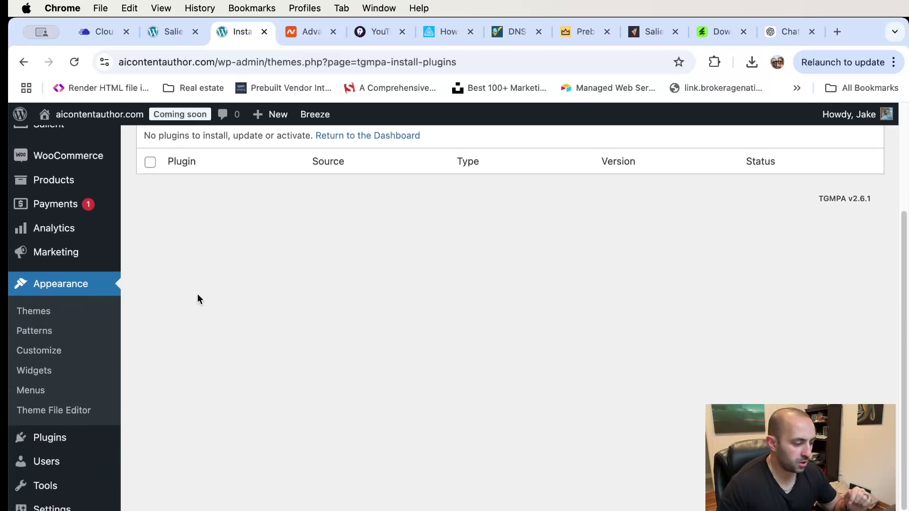
scroll(65, 256, up, 5)
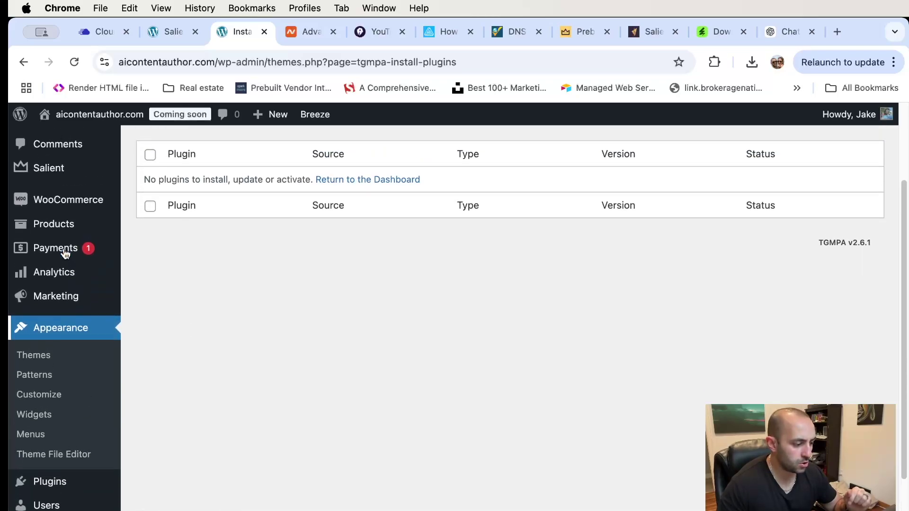
- In Salient > Demo Importer, scroll to the Ecommerce-Robust card and open its Import Demo dialog
mouse_move(48, 244)
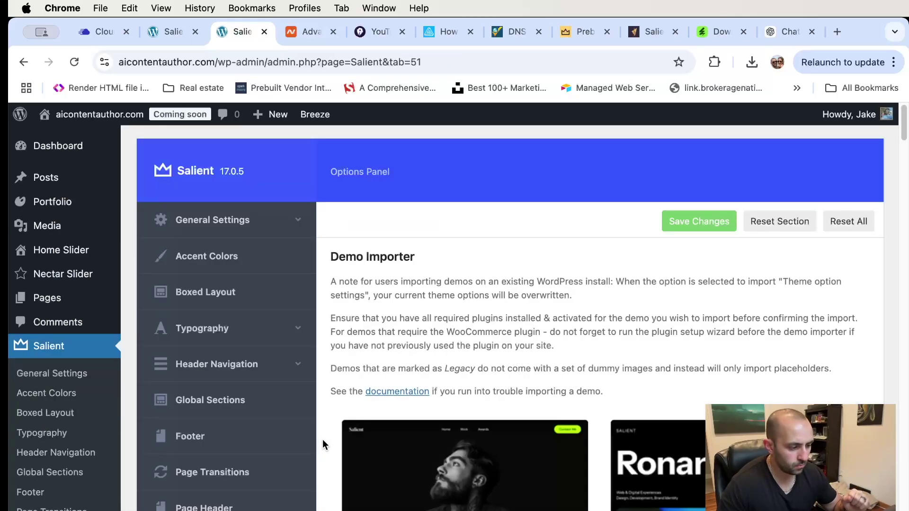
scroll(412, 305, down, 5)
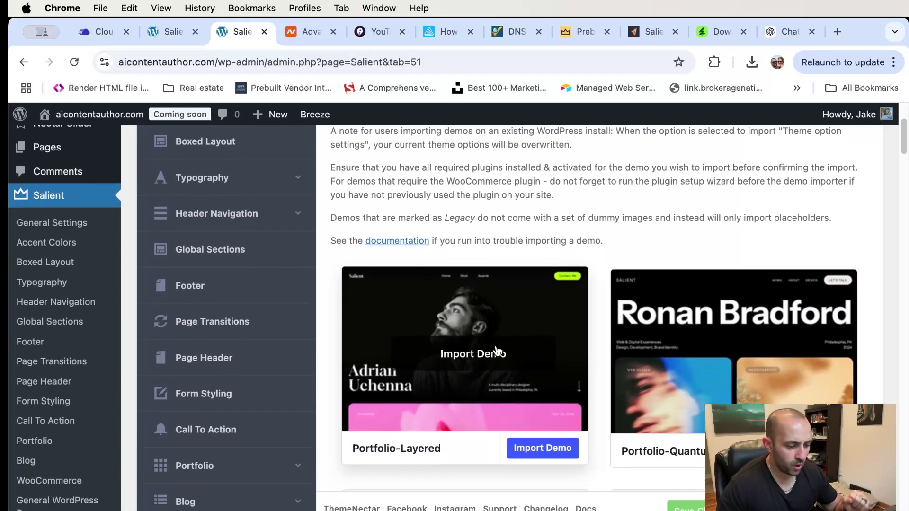
scroll(430, 335, down, 1)
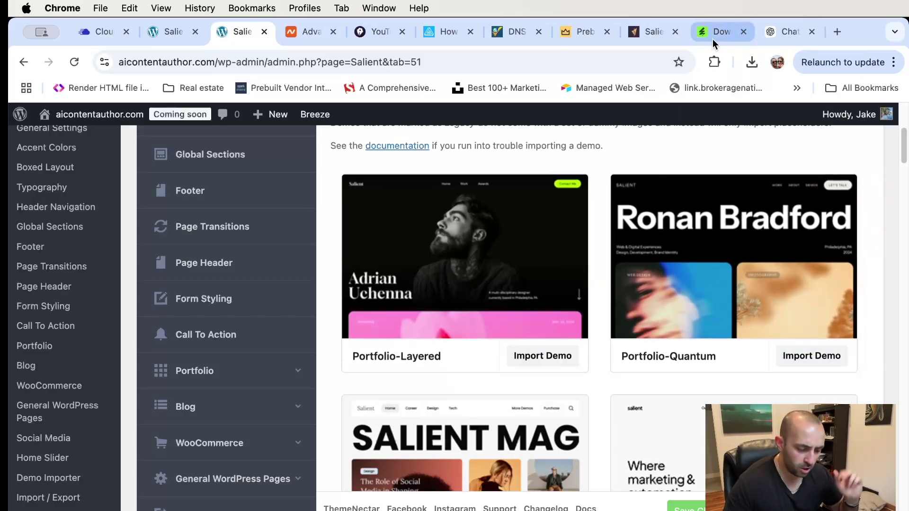
scroll(714, 222, down, 3)
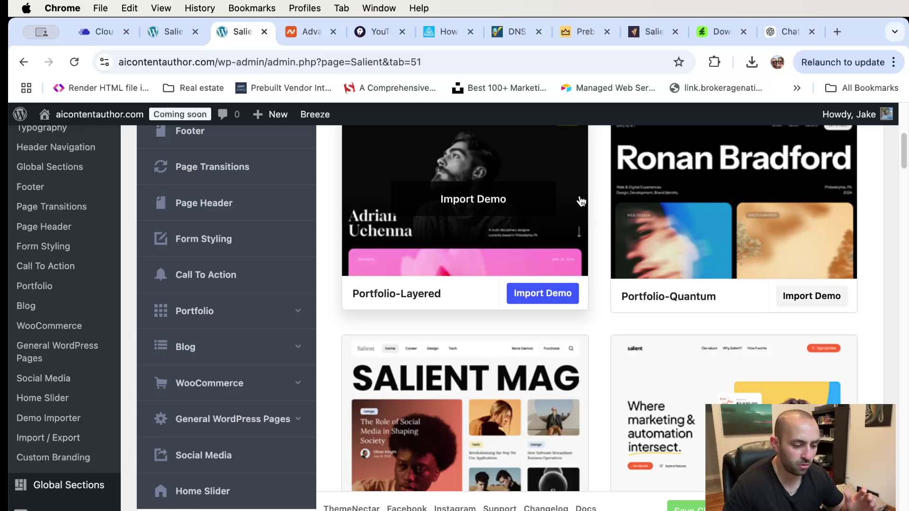
scroll(712, 242, down, 1)
scroll(711, 237, down, 8)
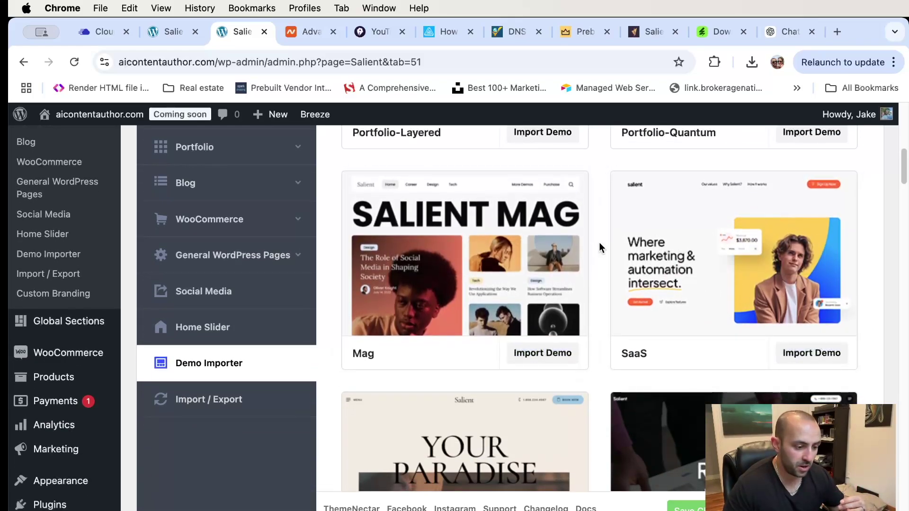
scroll(599, 244, down, 15)
scroll(599, 246, down, 7)
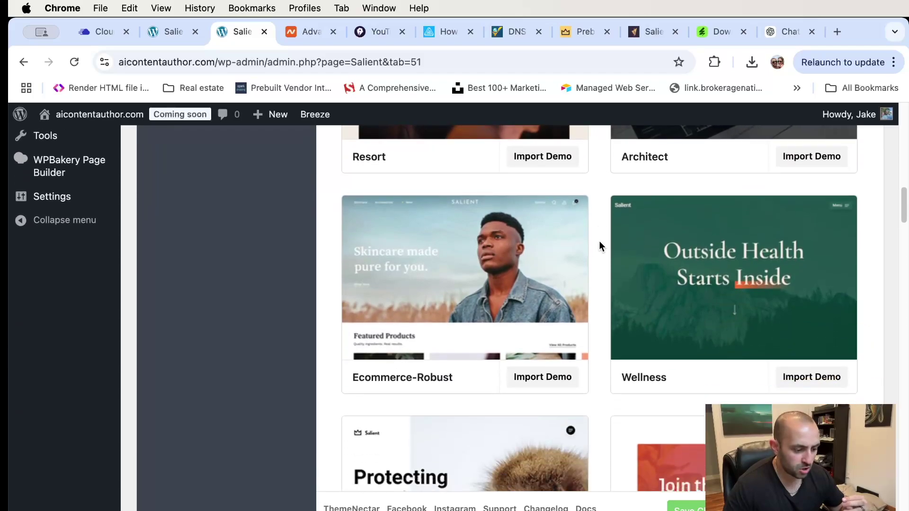
scroll(600, 242, down, 2)
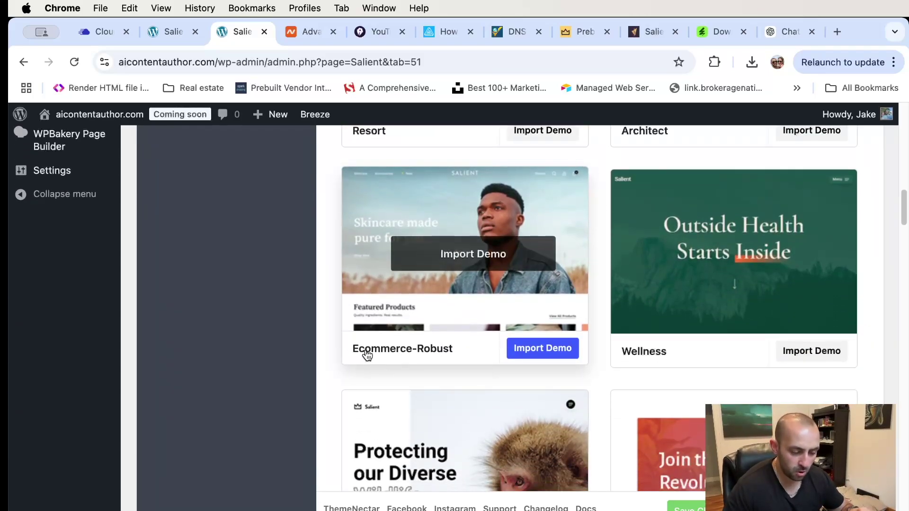
click(539, 351)
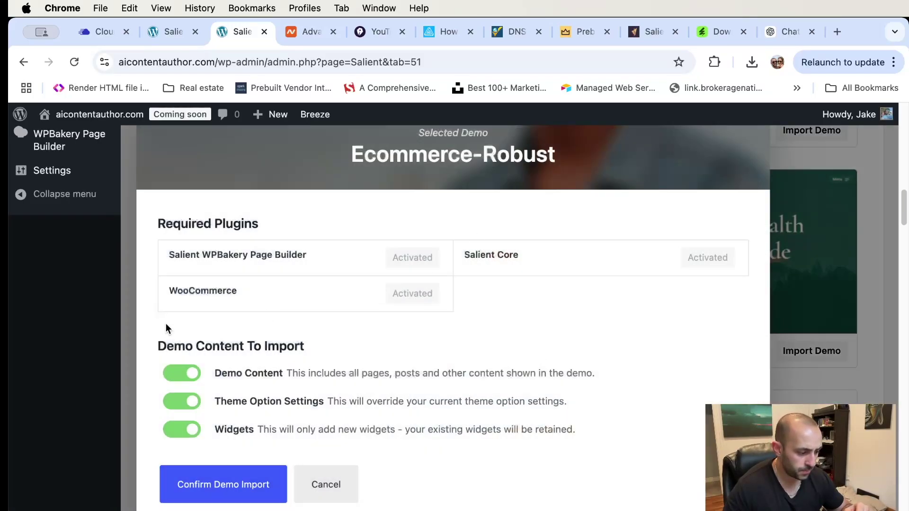
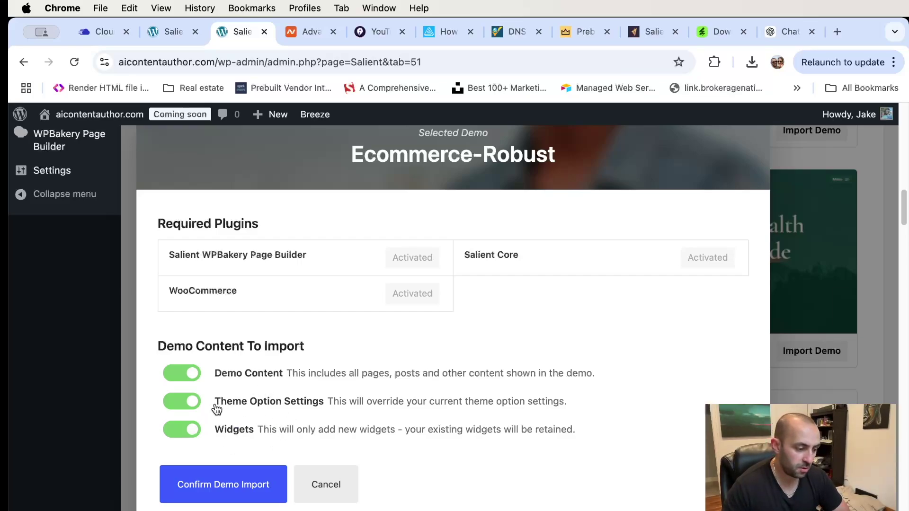
- Confirm the Ecommerce-Robust demo import with content, theme options and widgets
click(214, 487)
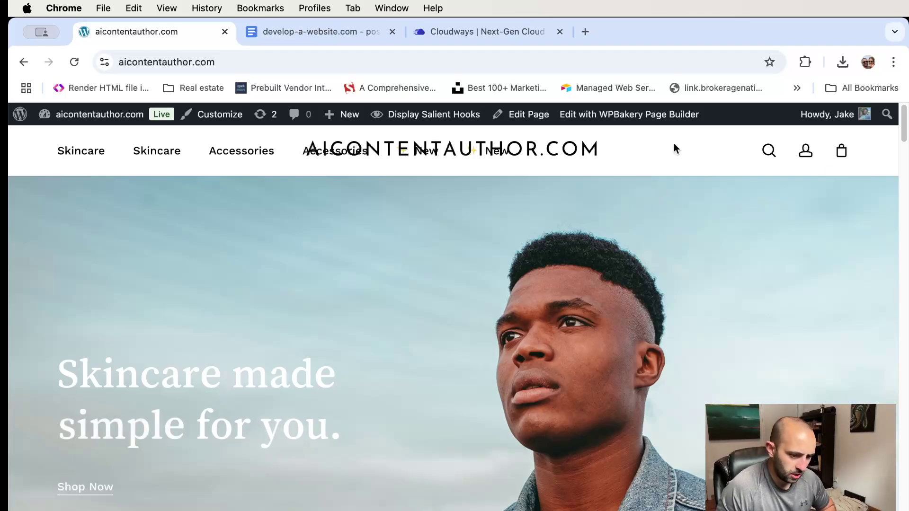
scroll(655, 271, down, 3)
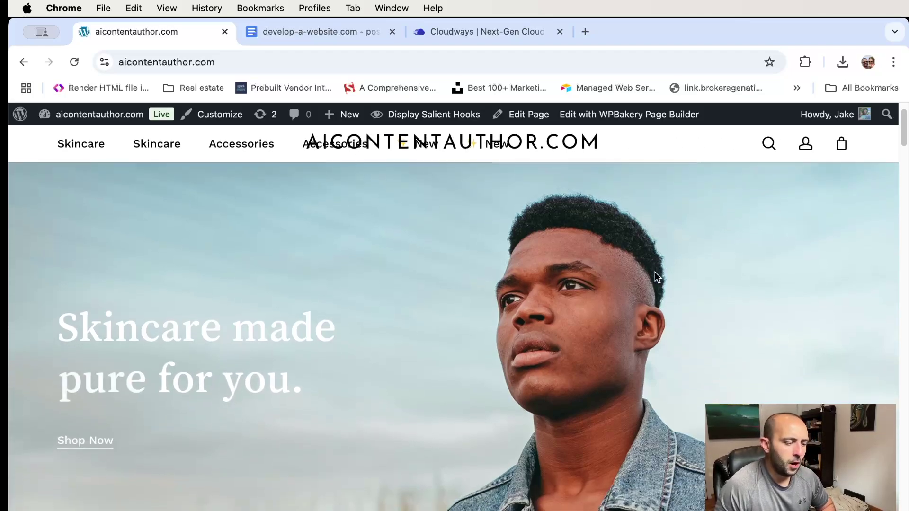
scroll(655, 269, down, 8)
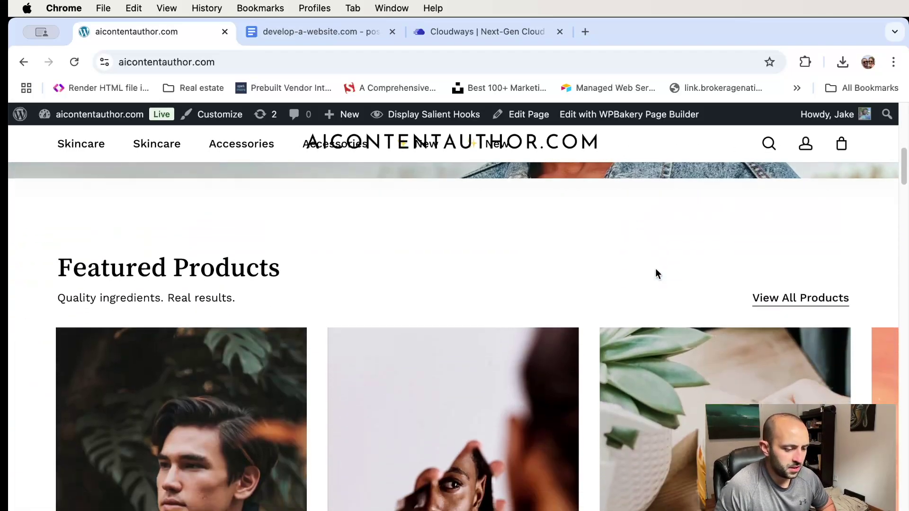
scroll(462, 268, down, 4)
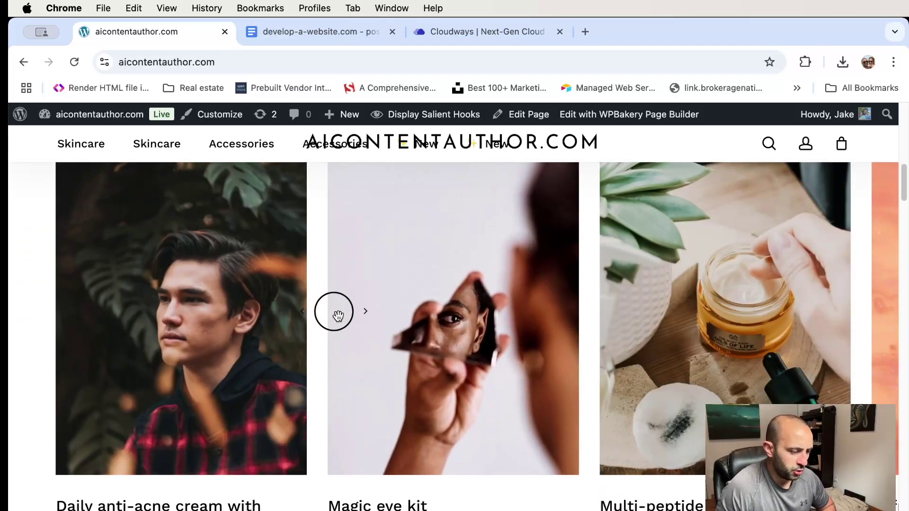
scroll(473, 293, up, 15)
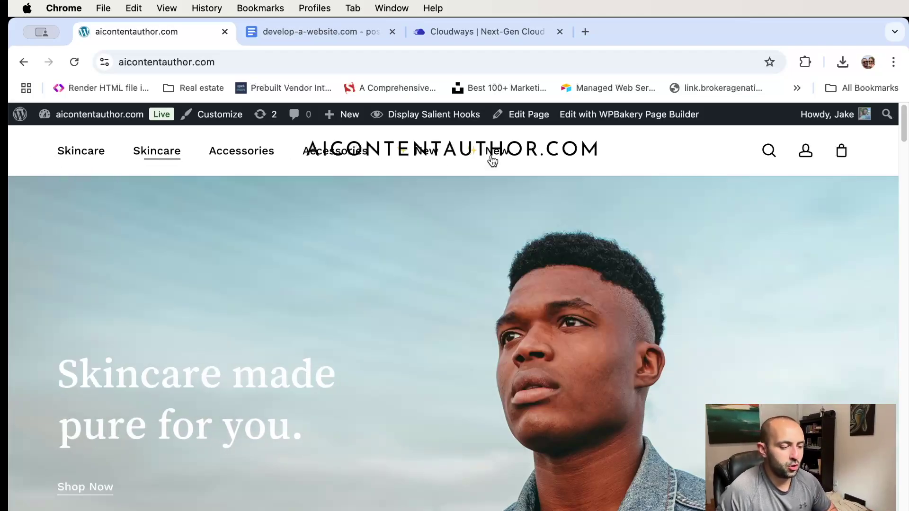
scroll(371, 132, down, 1)
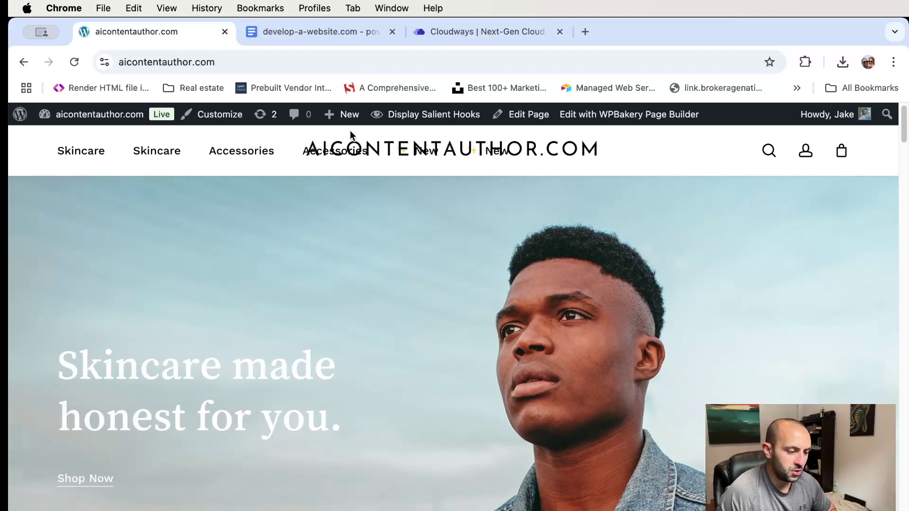
mouse_move(81, 151)
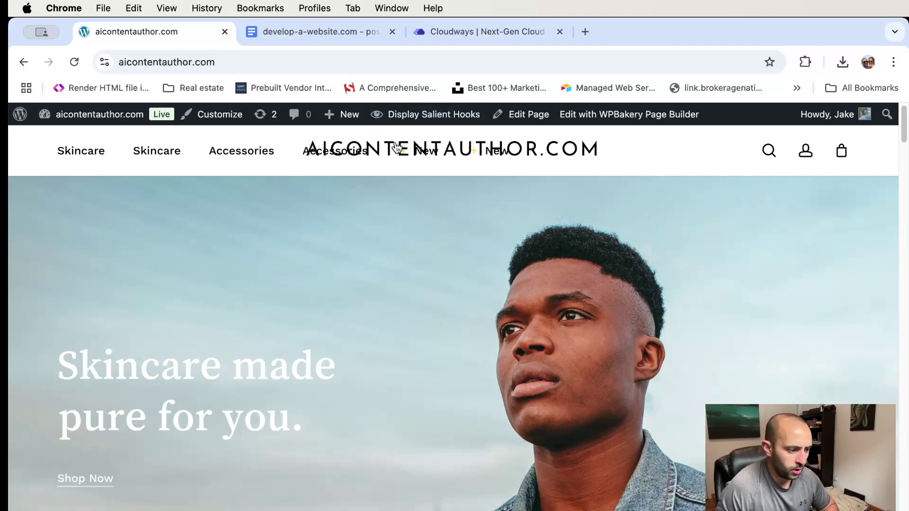
mouse_move(87, 117)
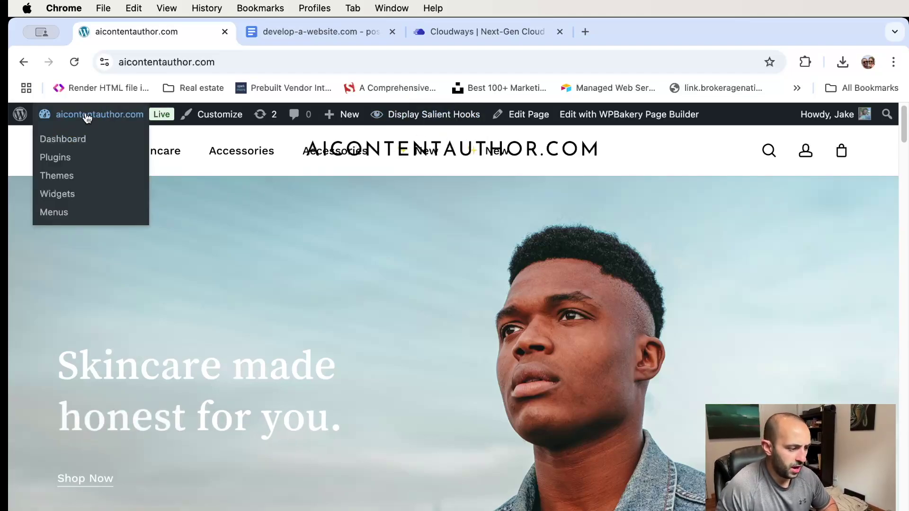
- From the Dashboard, reach Salient's Header Navigation > Logo & General Styling settings
click(83, 141)
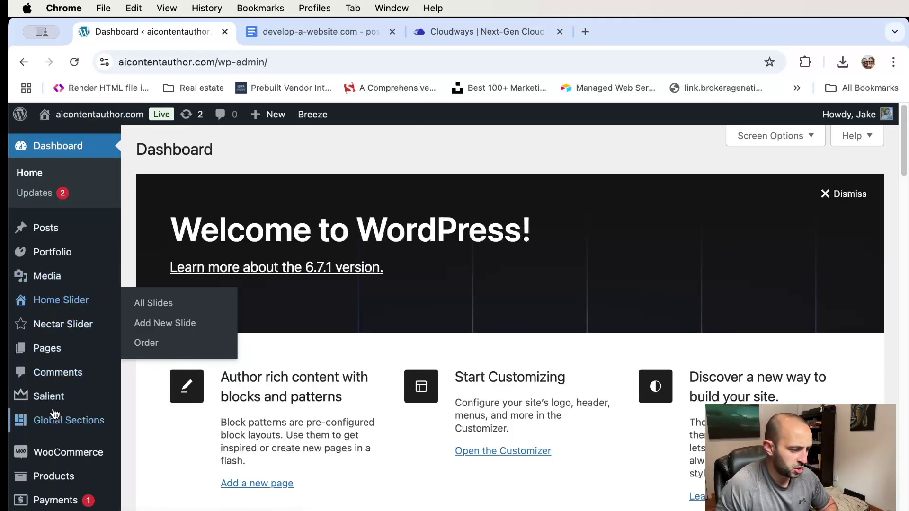
mouse_move(57, 398)
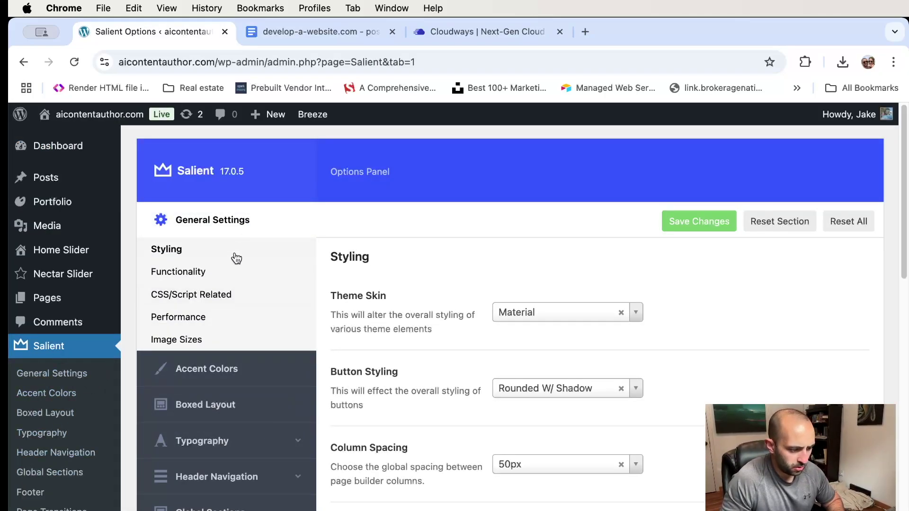
scroll(233, 406, down, 5)
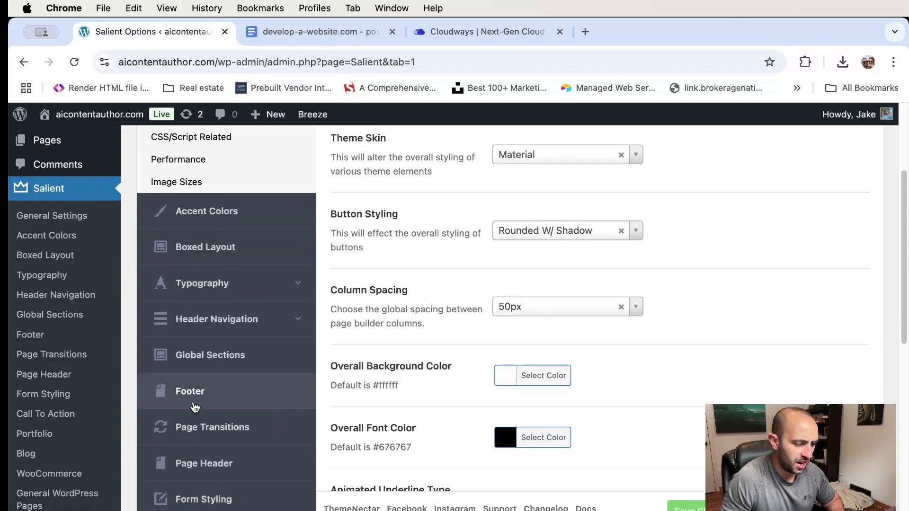
scroll(229, 371, down, 5)
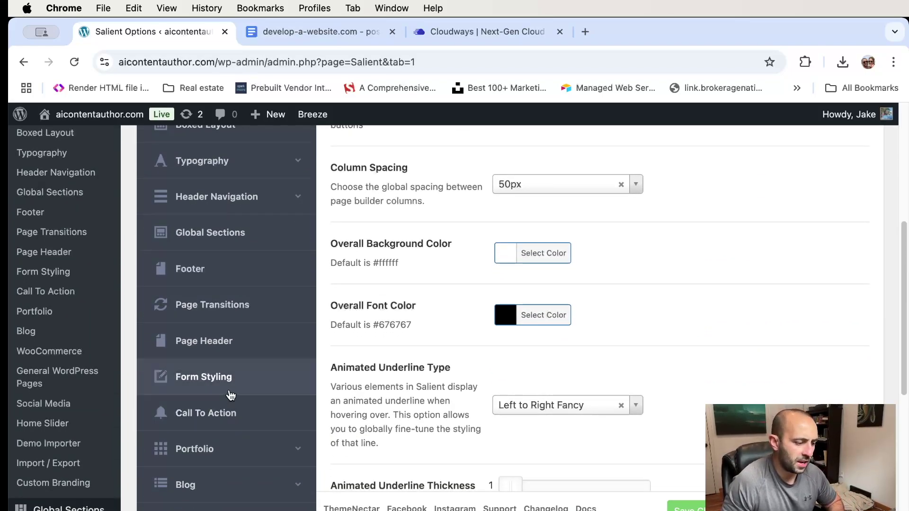
scroll(230, 393, up, 7)
scroll(230, 393, up, 3)
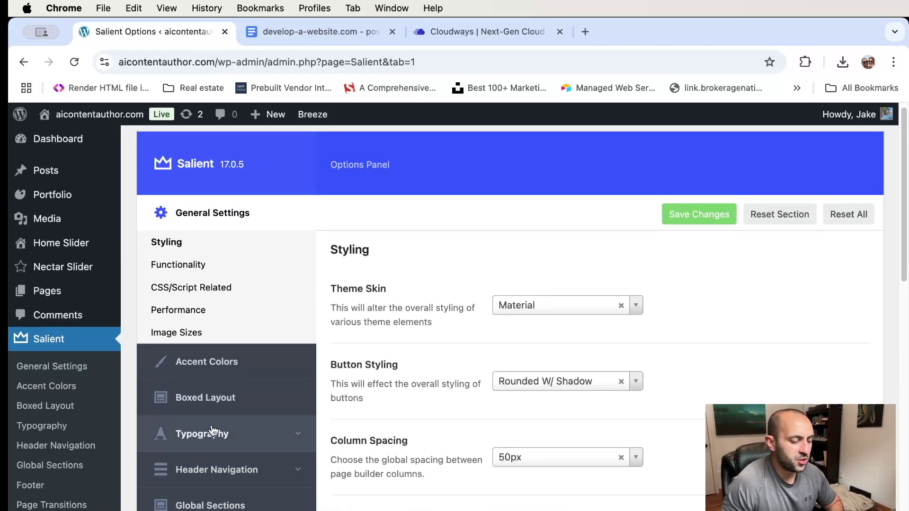
scroll(297, 337, down, 3)
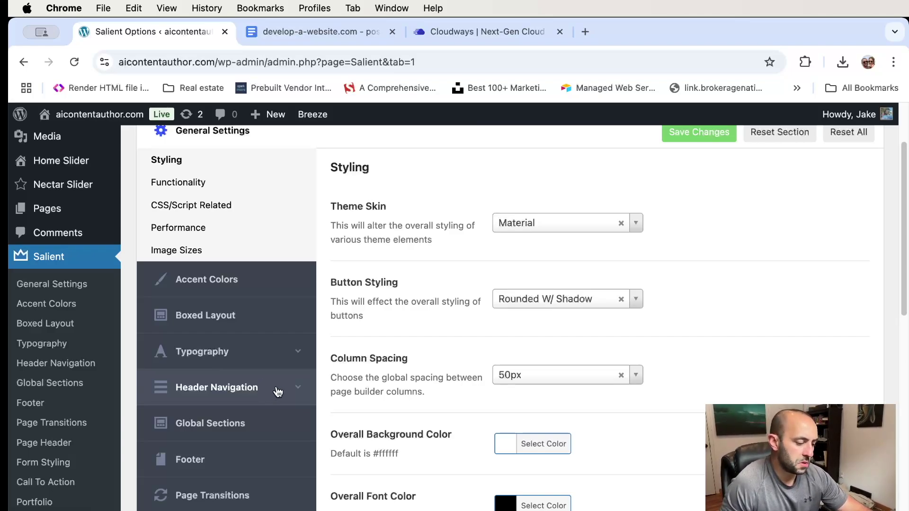
click(278, 392)
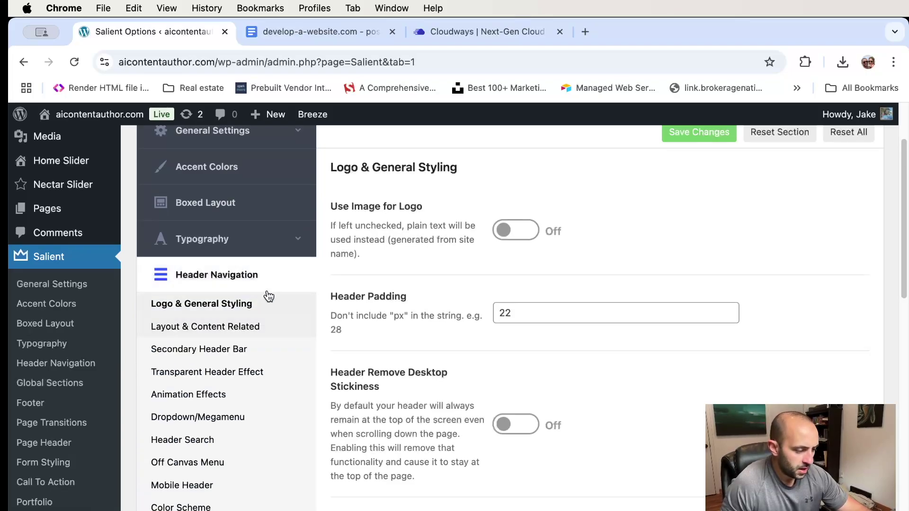
scroll(292, 309, up, 3)
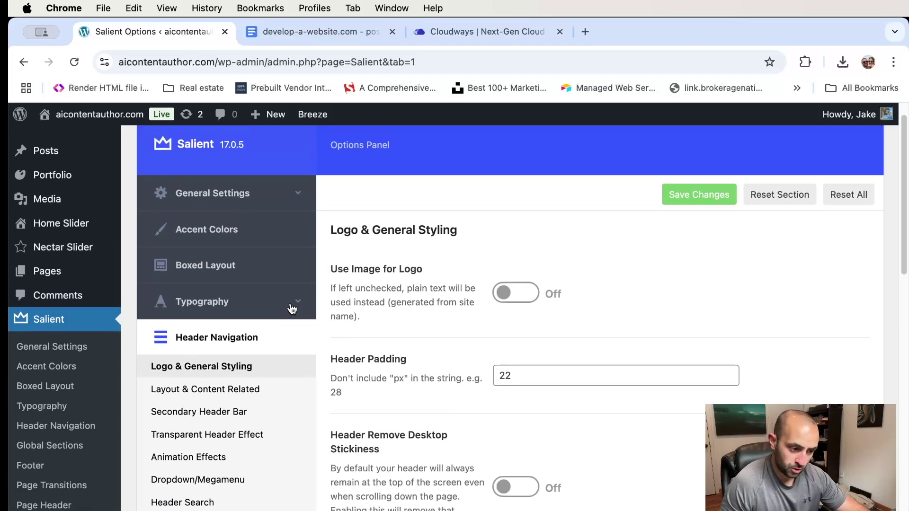
scroll(424, 330, down, 1)
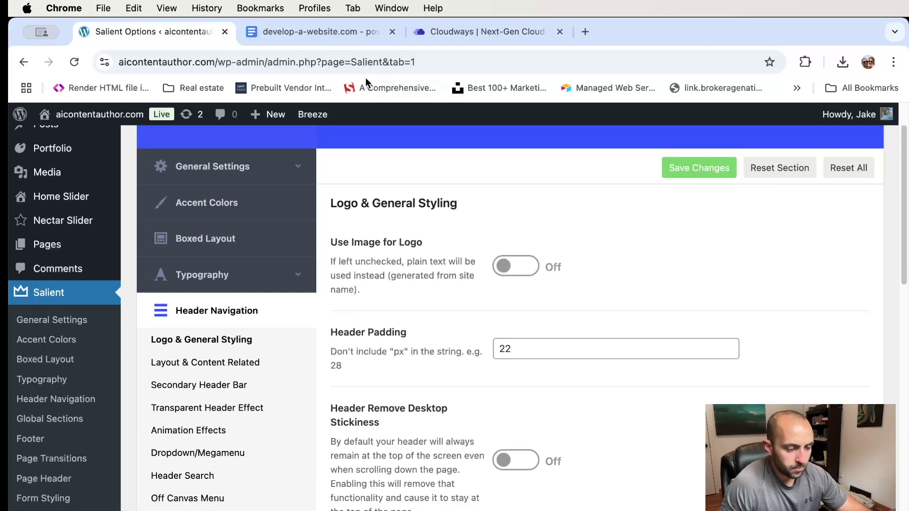
- Go to canva.com in a new tab and open the 'Your logo' design from Recent designs
click(586, 32)
text(canva)
key(Return)
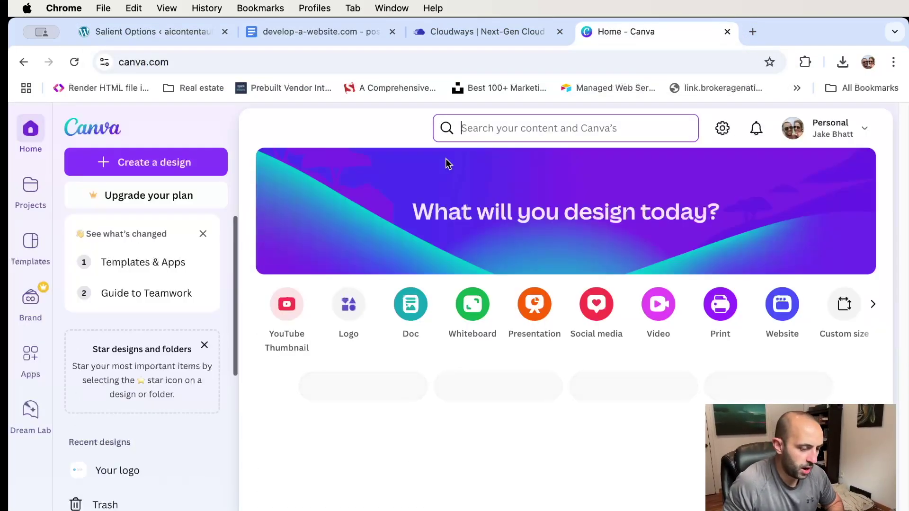
scroll(378, 307, down, 3)
click(376, 389)
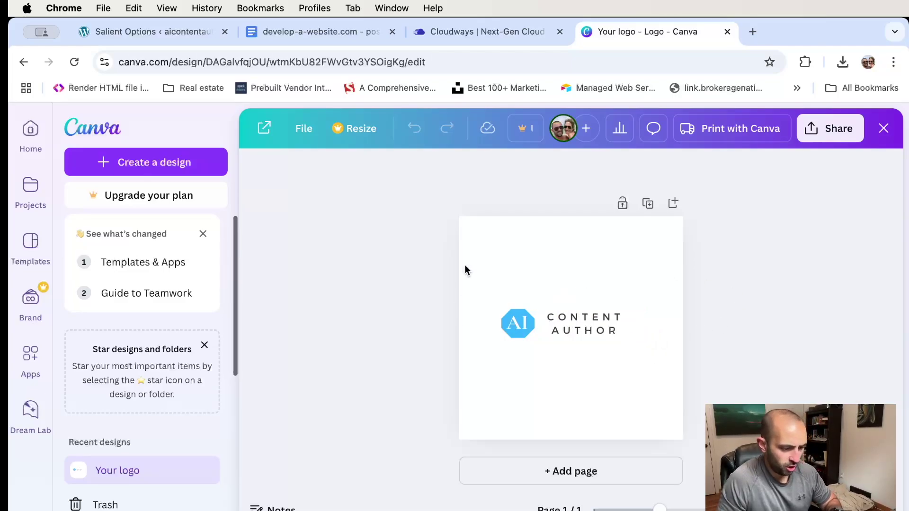
- In a new tab, search Google for 'free convert to png transparent' and browse the results
click(754, 30)
text(free conver)
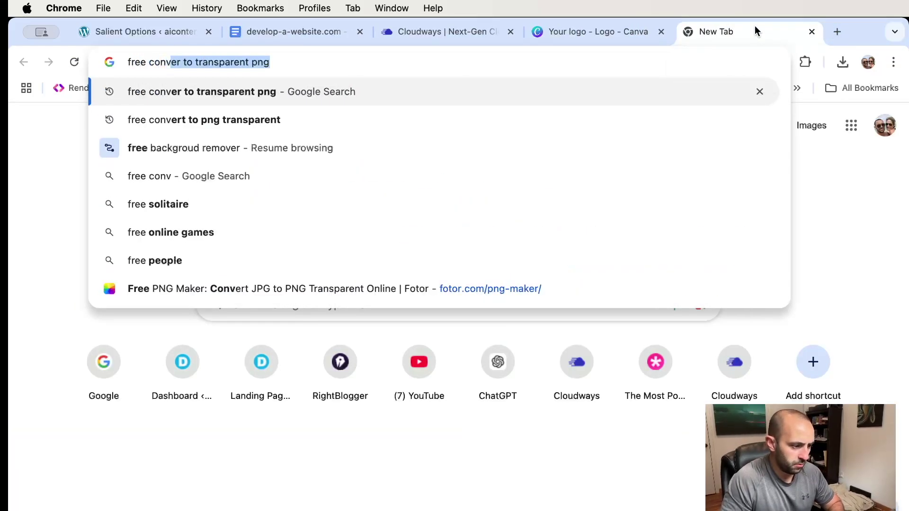
text(t to)
key(Return)
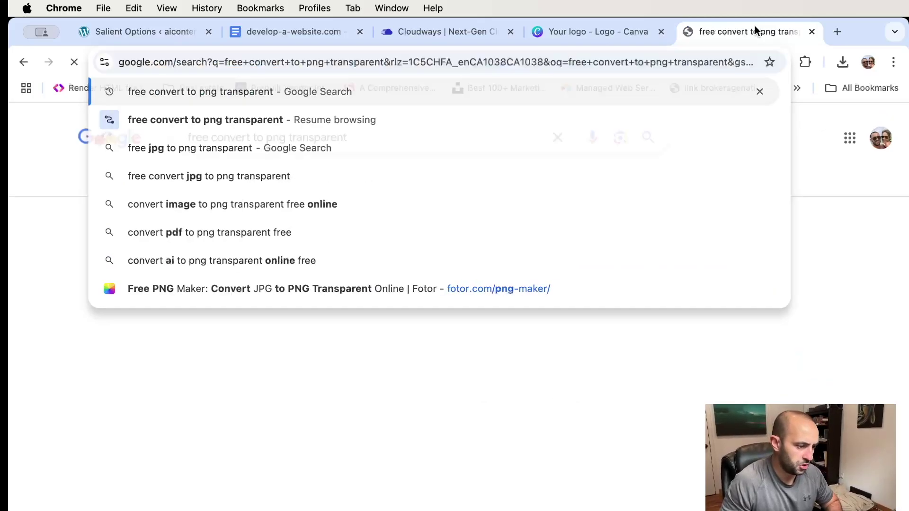
scroll(562, 263, down, 10)
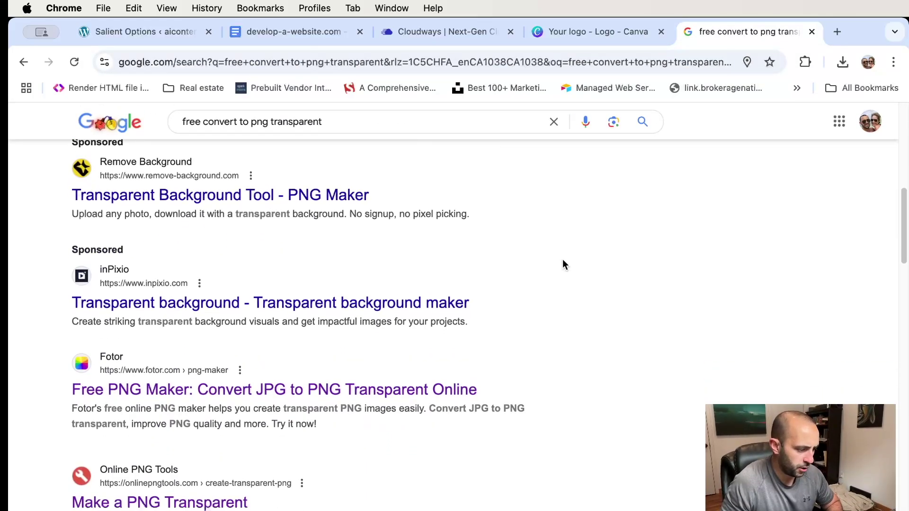
scroll(563, 263, down, 4)
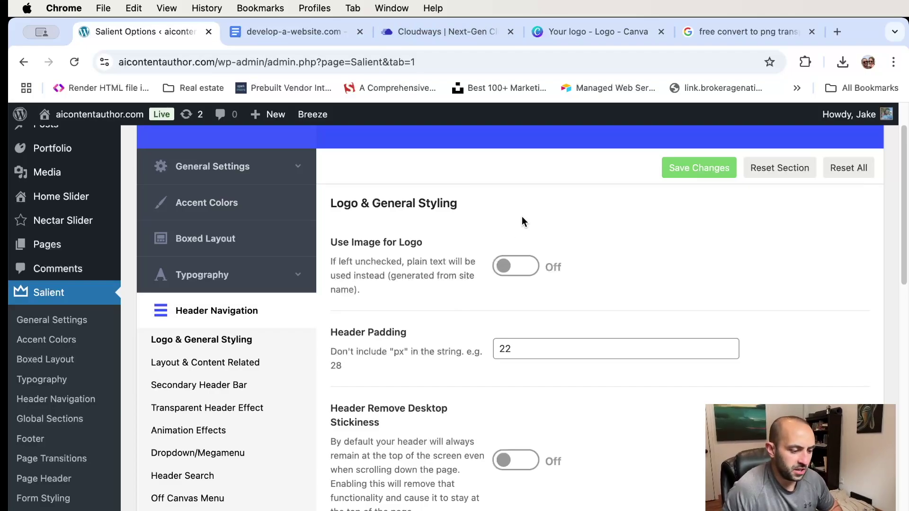
scroll(522, 219, down, 2)
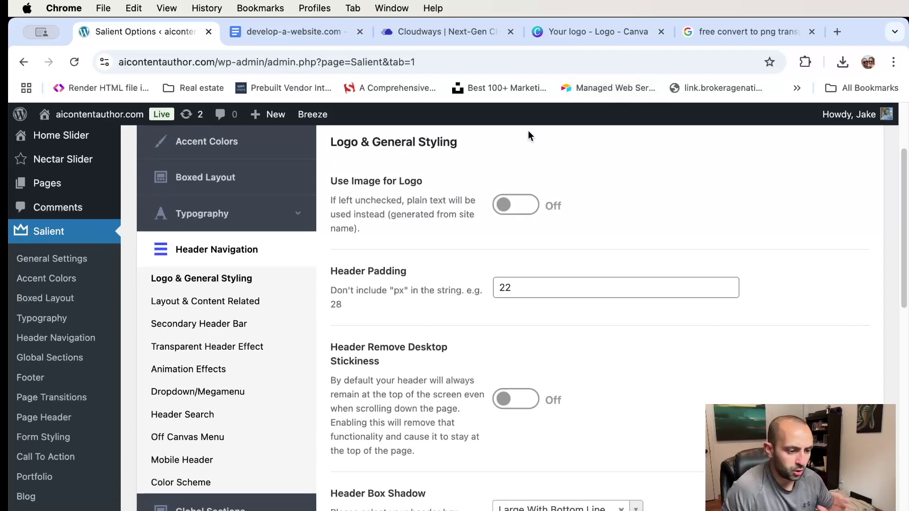
click(600, 34)
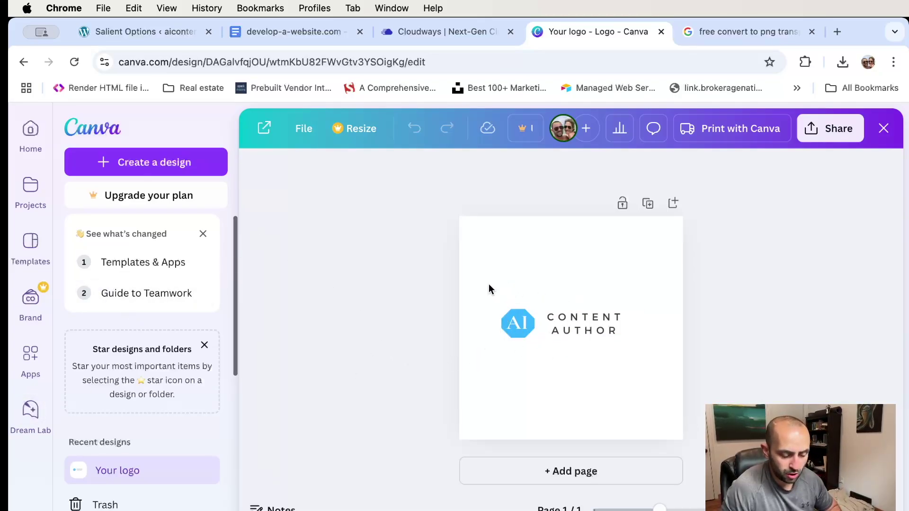
click(732, 31)
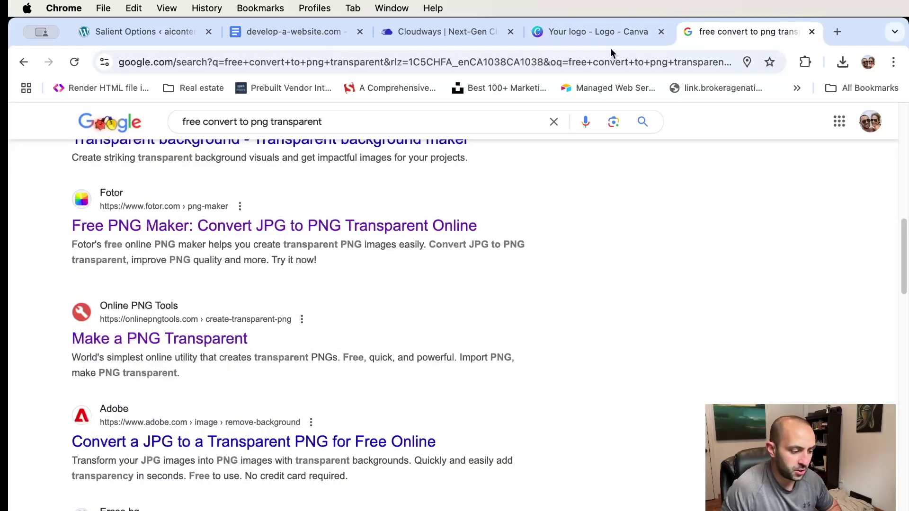
click(585, 32)
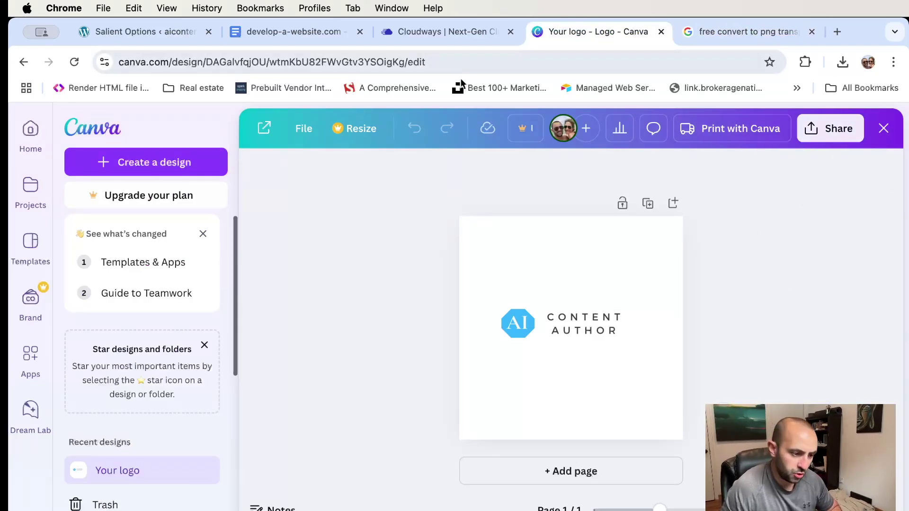
click(831, 130)
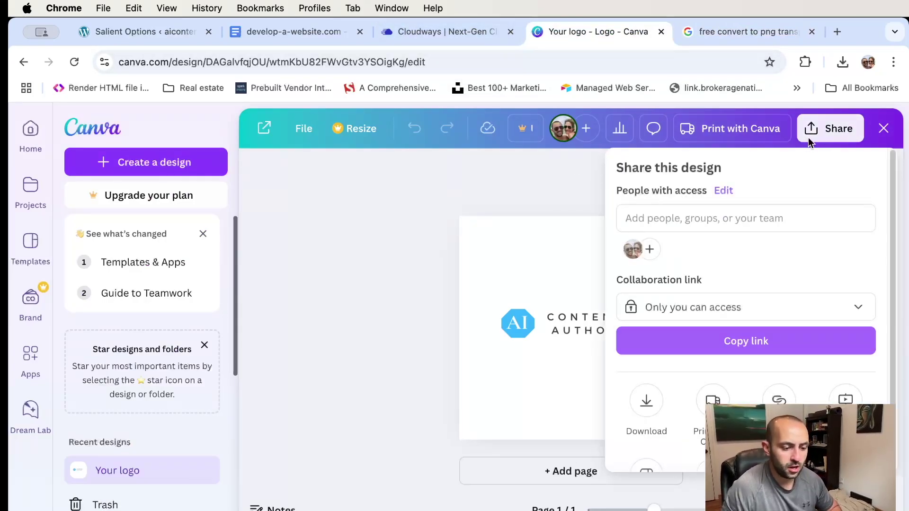
scroll(667, 313, down, 3)
click(646, 335)
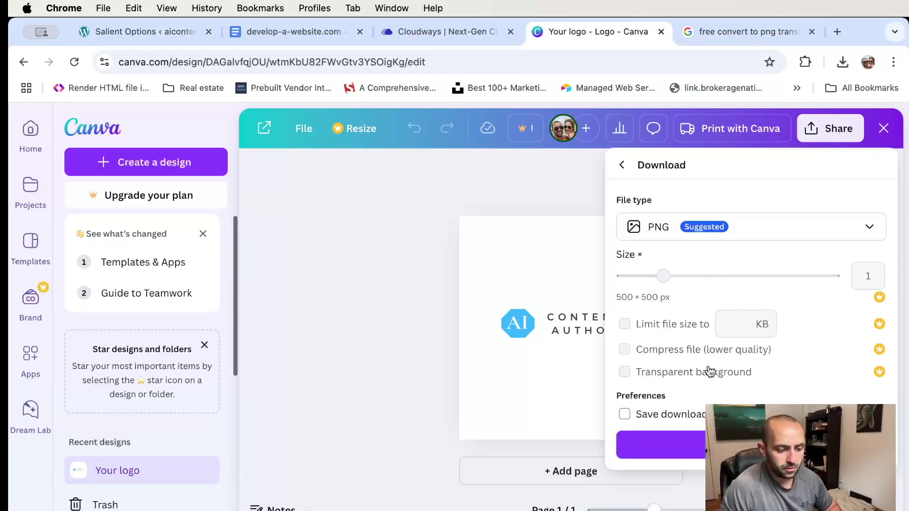
click(360, 188)
click(137, 30)
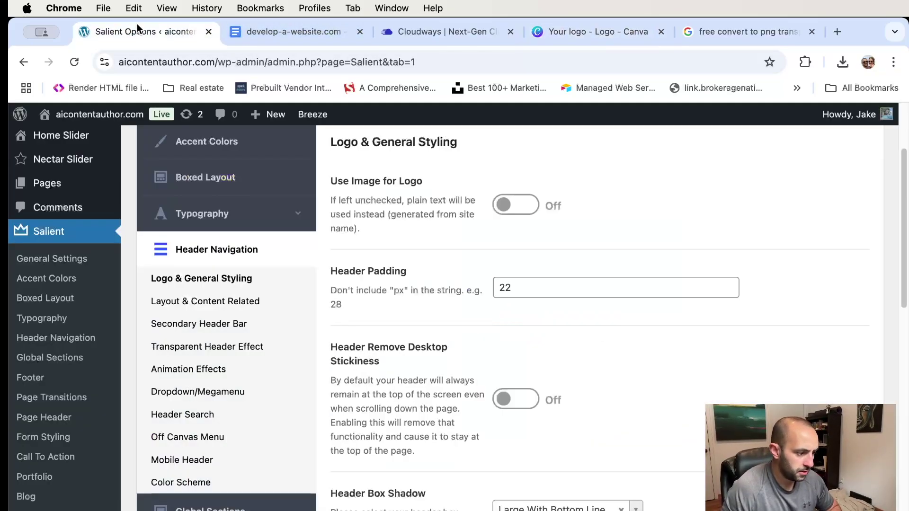
- Turn on Use Image for Logo and set the AI Content Author image as the logo
scroll(422, 250, down, 3)
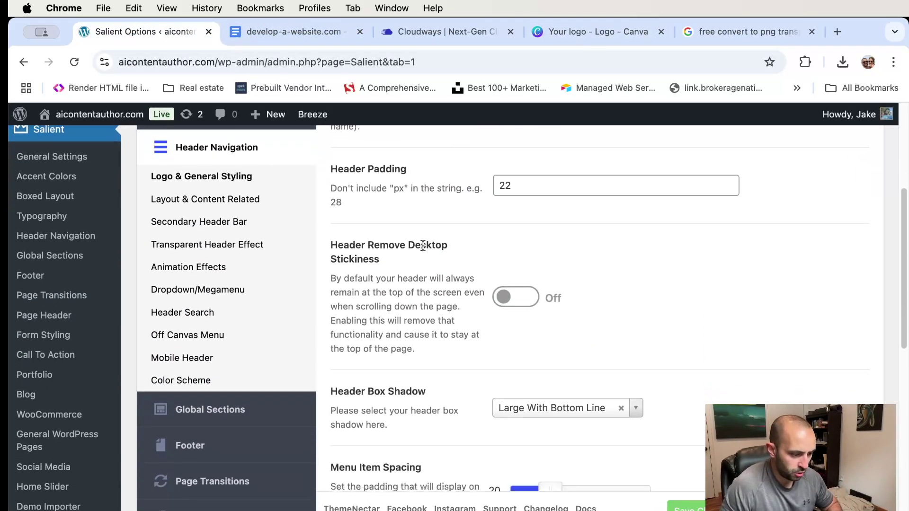
scroll(423, 245, up, 4)
click(516, 240)
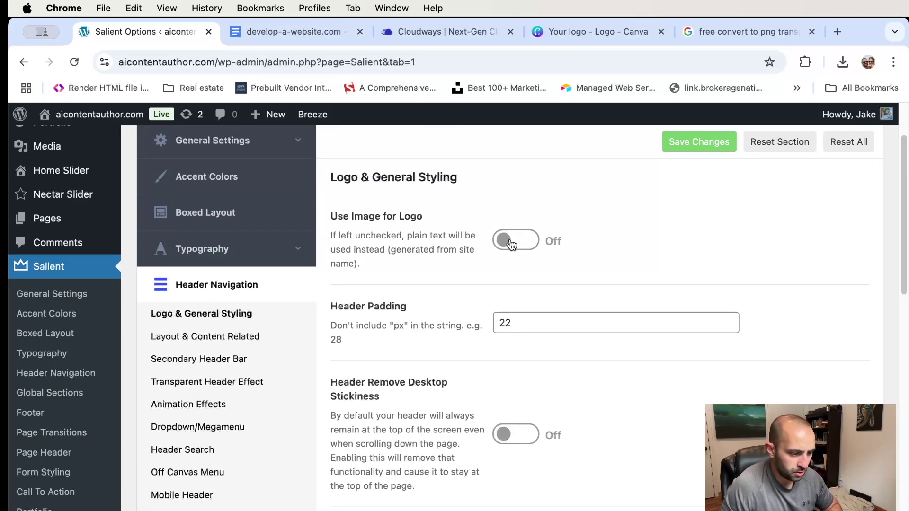
scroll(636, 222, down, 3)
click(516, 241)
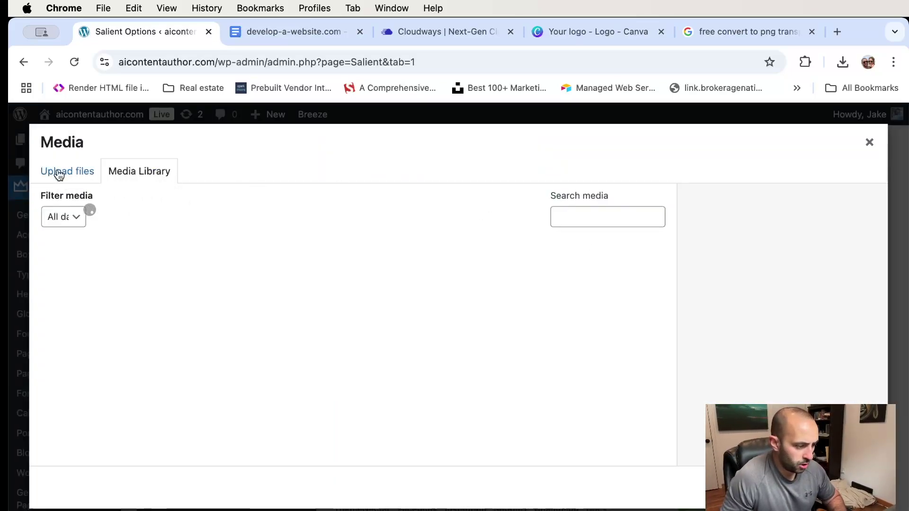
click(123, 272)
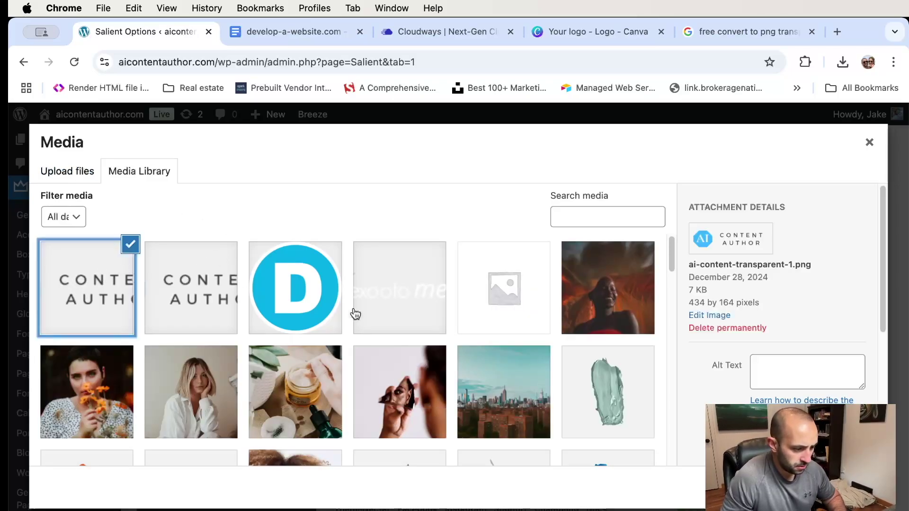
click(854, 488)
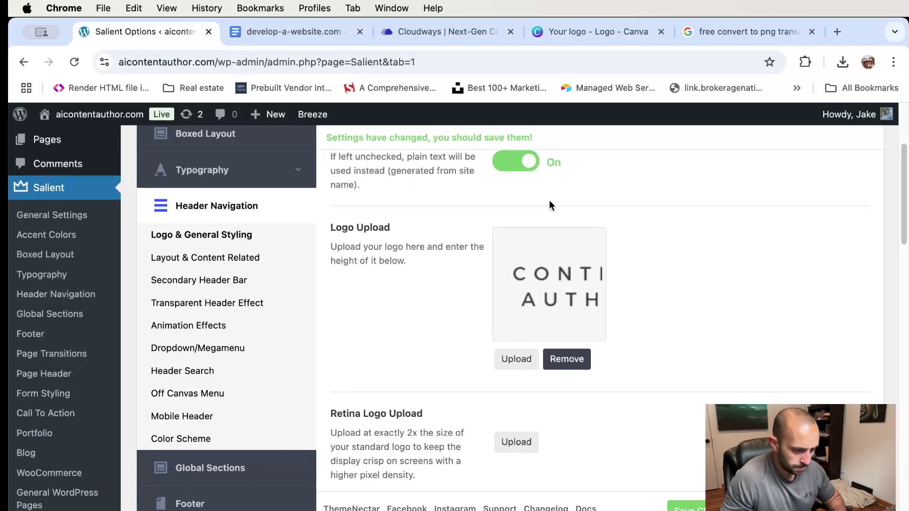
- Check the logo height of 80 and bring up the Transparent Header Effect section
scroll(670, 264, down, 2)
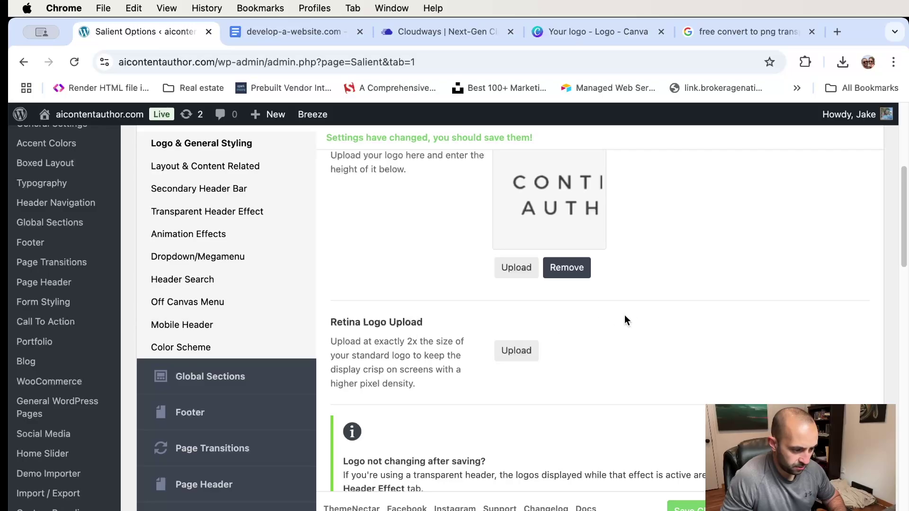
scroll(664, 317, down, 5)
click(535, 331)
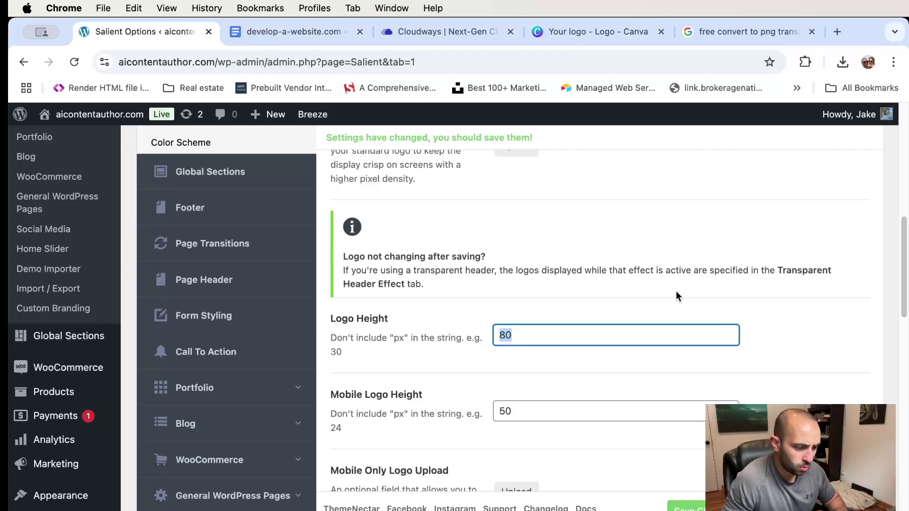
scroll(675, 290, up, 10)
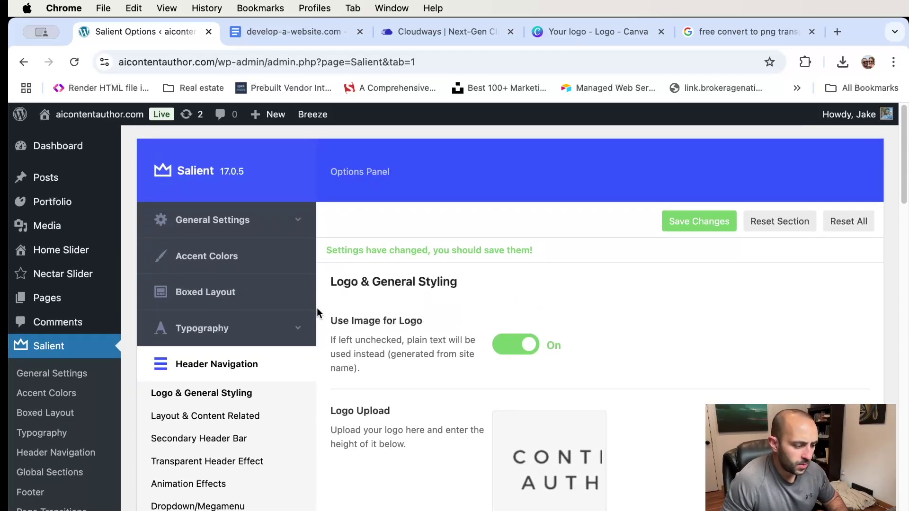
scroll(317, 308, down, 3)
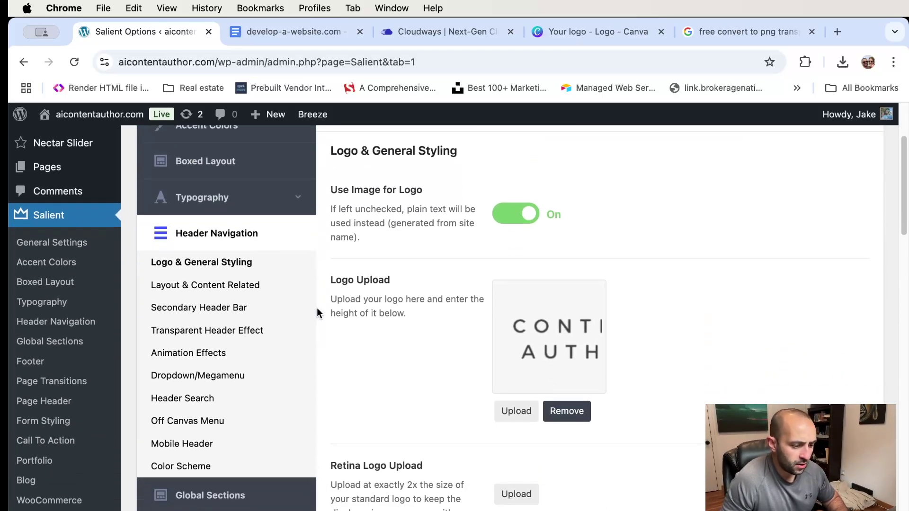
click(241, 335)
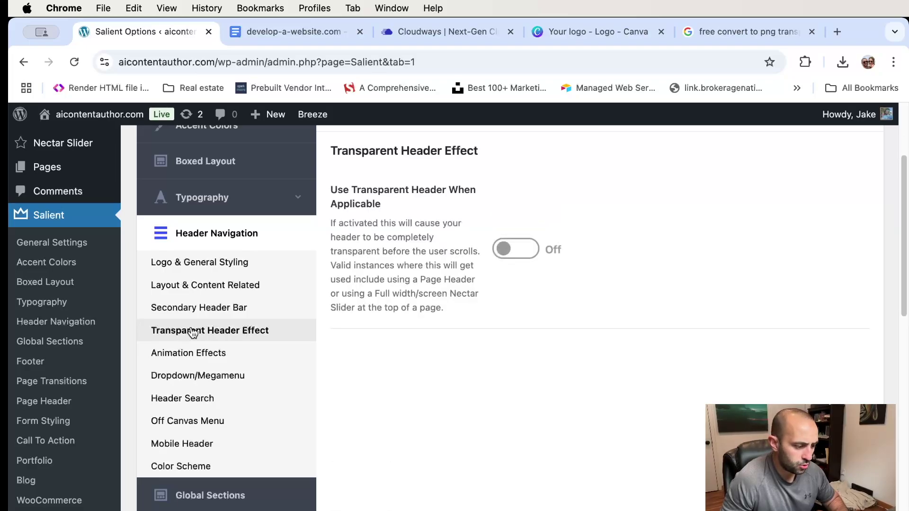
scroll(446, 330, up, 3)
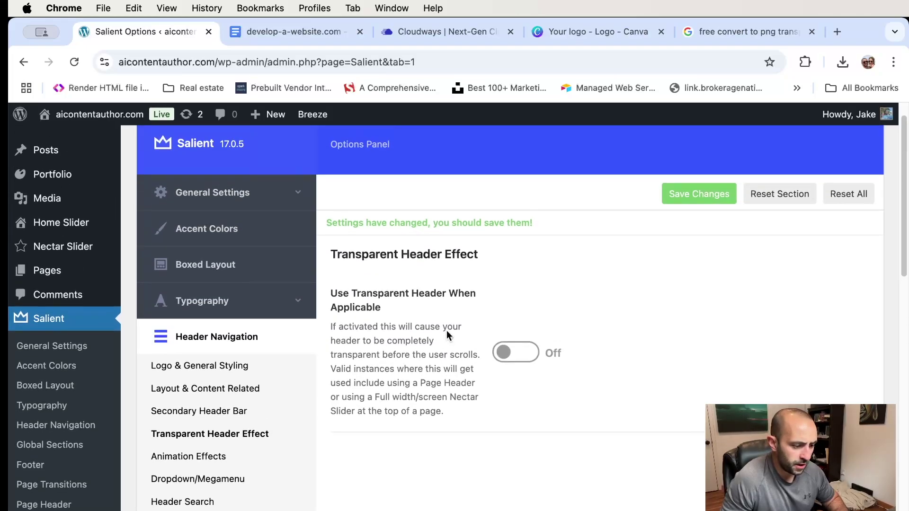
- Switch on Use Transparent Header When Applicable and use the AI Content Author image as Header Starting Logo
click(516, 324)
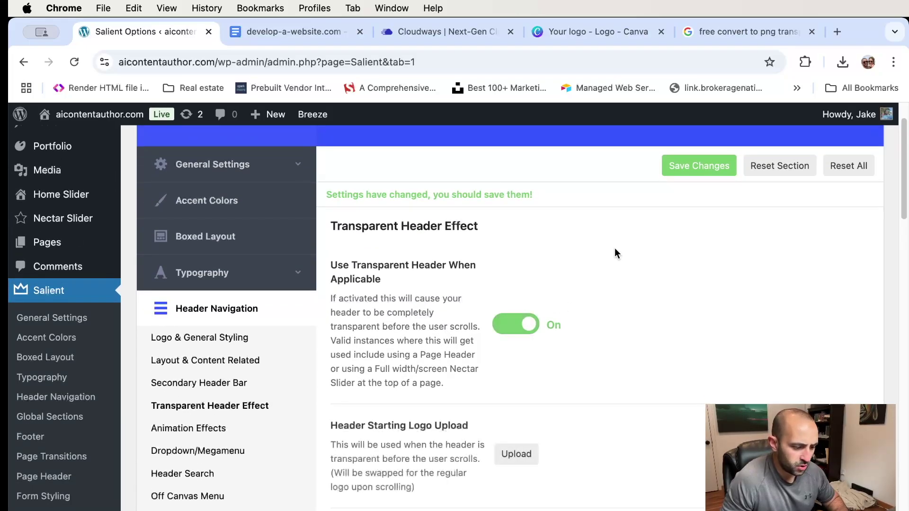
scroll(614, 248, down, 5)
click(518, 286)
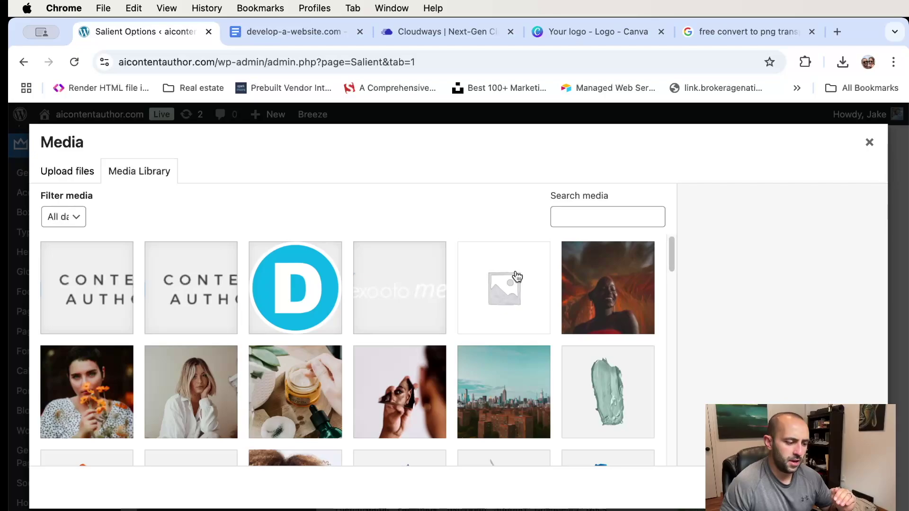
click(81, 284)
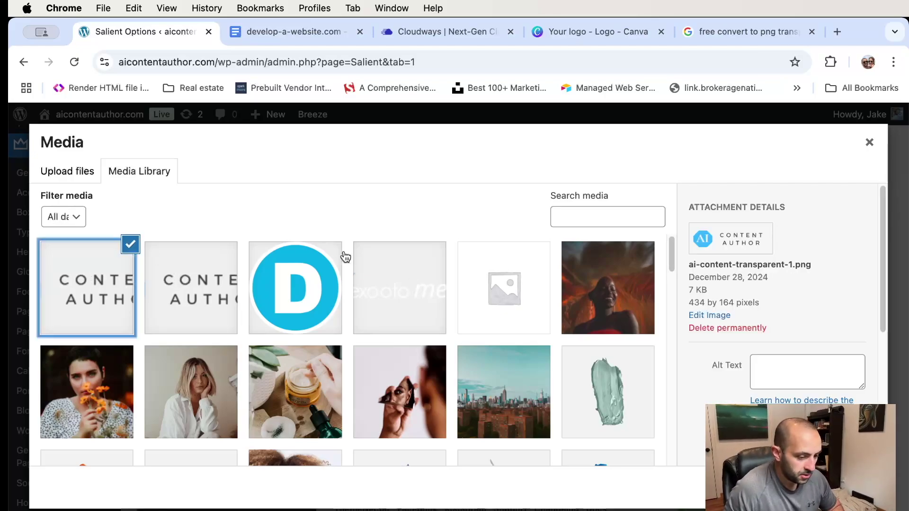
click(854, 487)
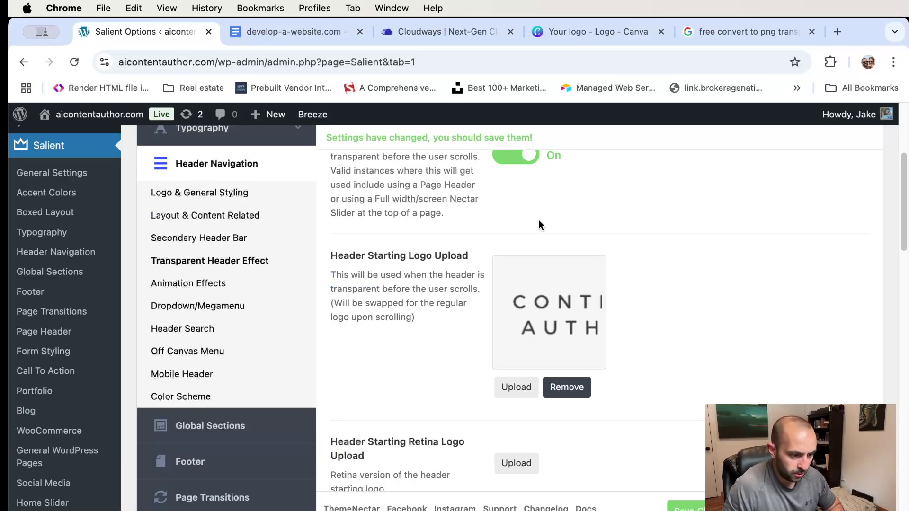
scroll(539, 220, up, 5)
scroll(526, 303, down, 3)
scroll(531, 308, down, 7)
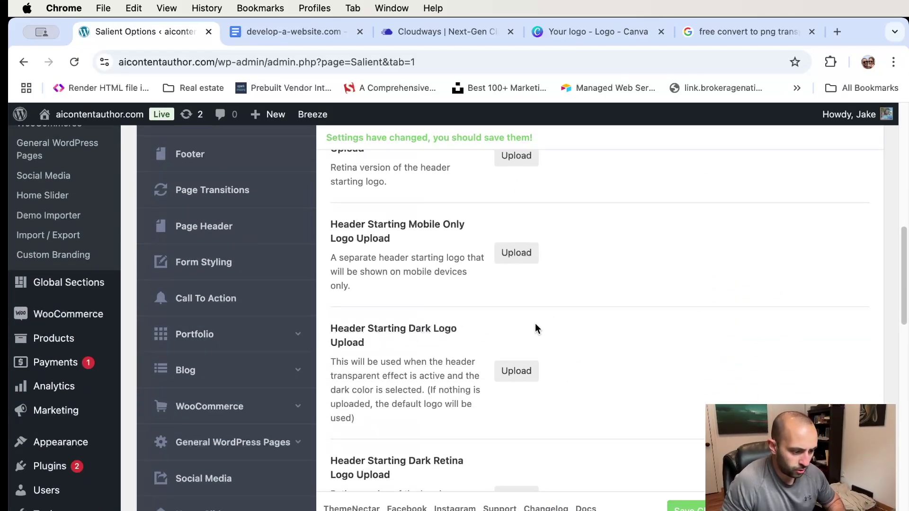
scroll(535, 323, down, 9)
scroll(465, 309, down, 6)
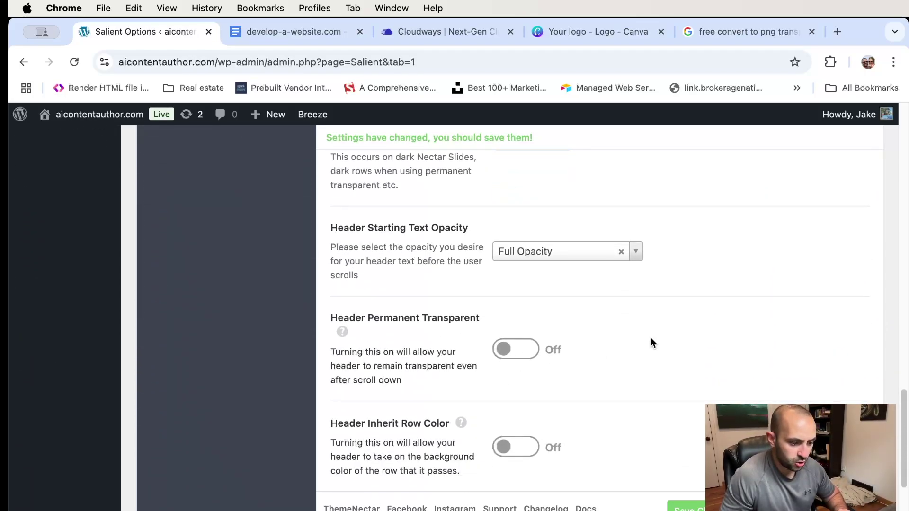
scroll(651, 337, up, 15)
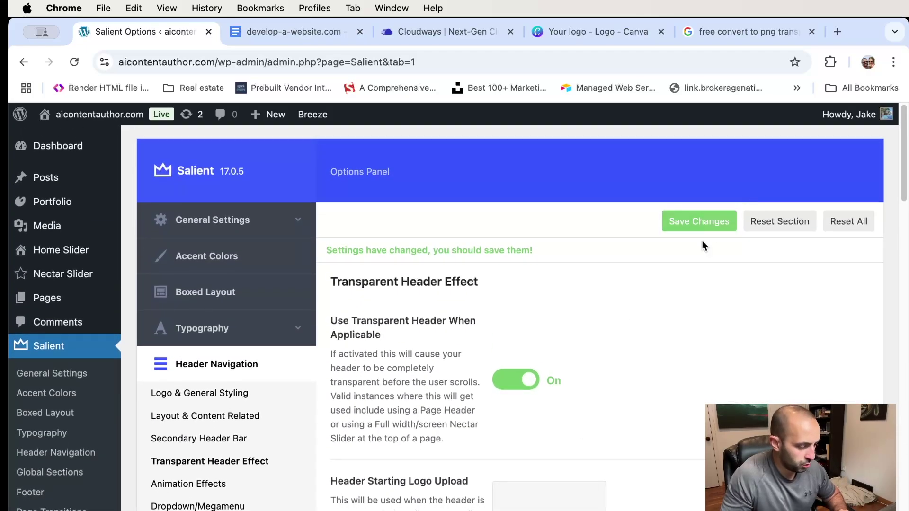
scroll(617, 337, down, 3)
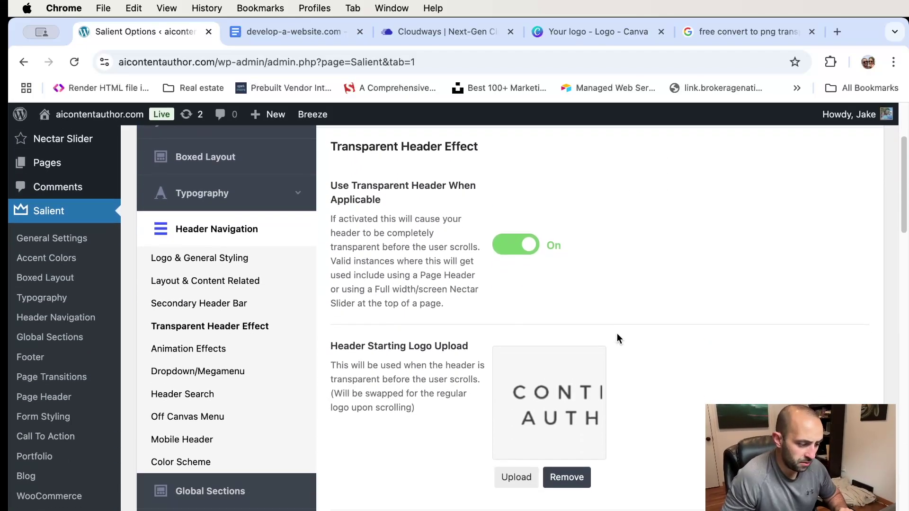
scroll(608, 330, up, 1)
scroll(609, 328, up, 2)
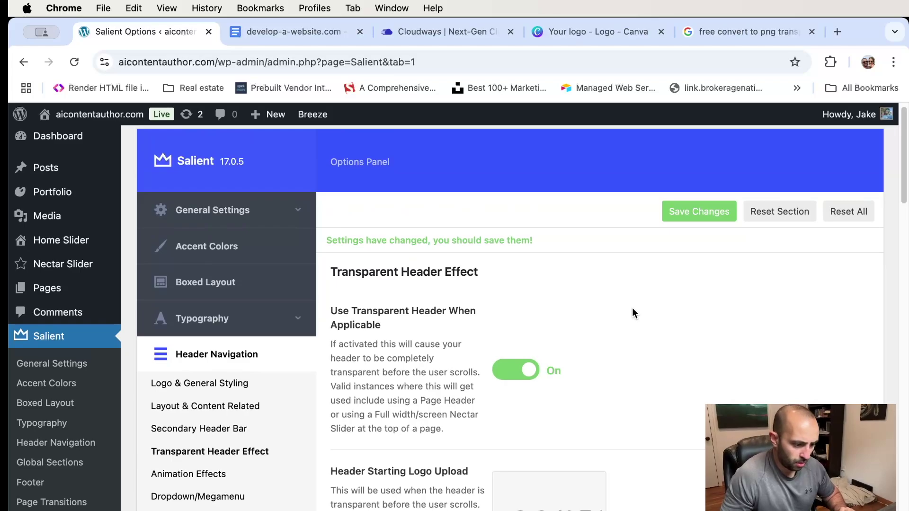
- Save the header settings and check the new logo on the live homepage in a new tab
click(710, 212)
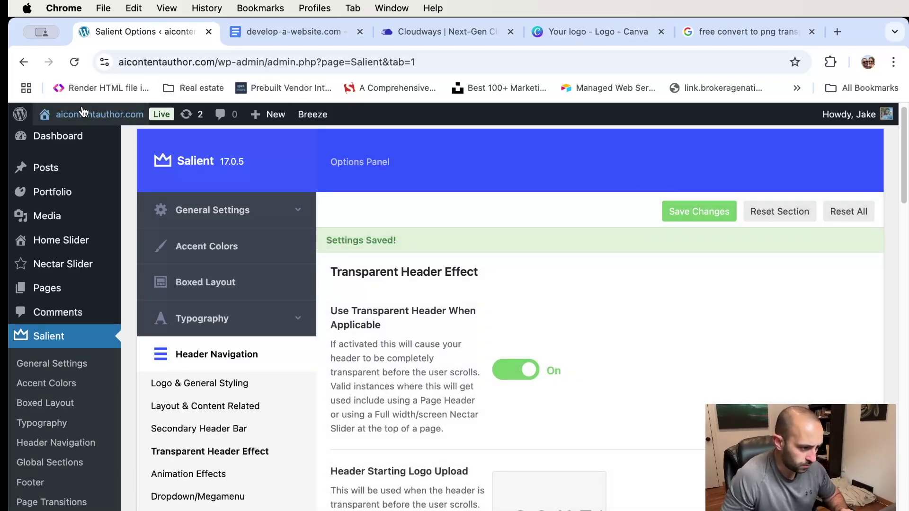
mouse_move(83, 118)
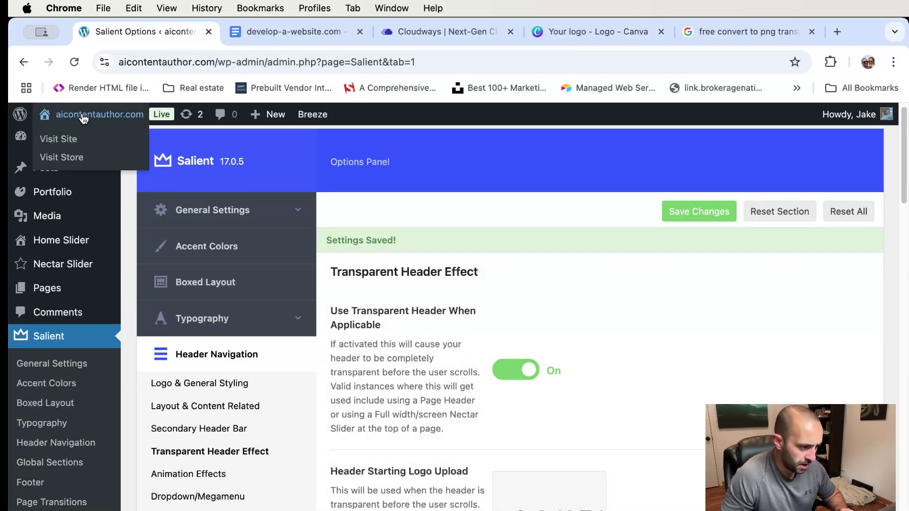
right_click(81, 144)
click(114, 142)
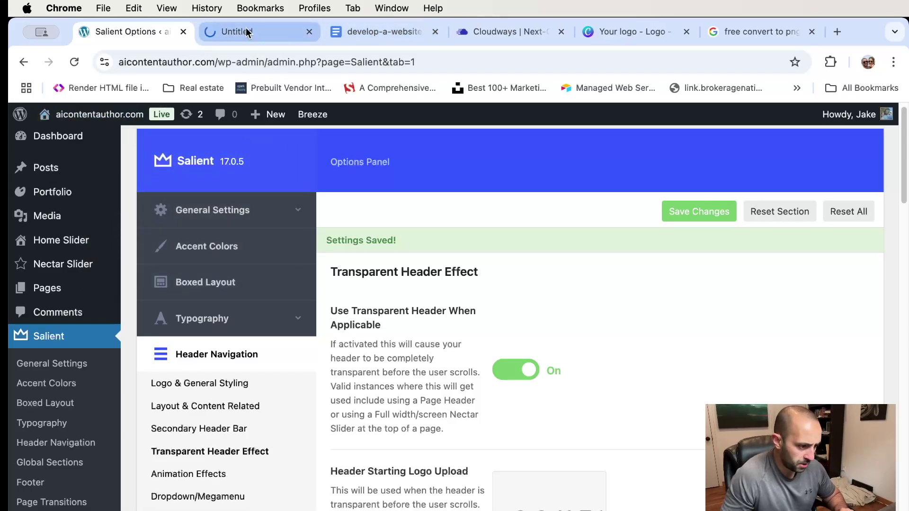
click(246, 31)
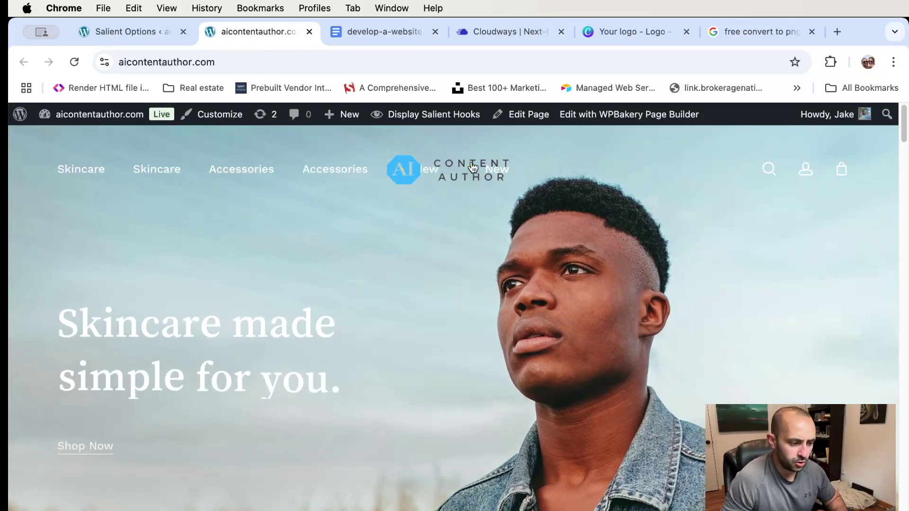
scroll(476, 203, down, 3)
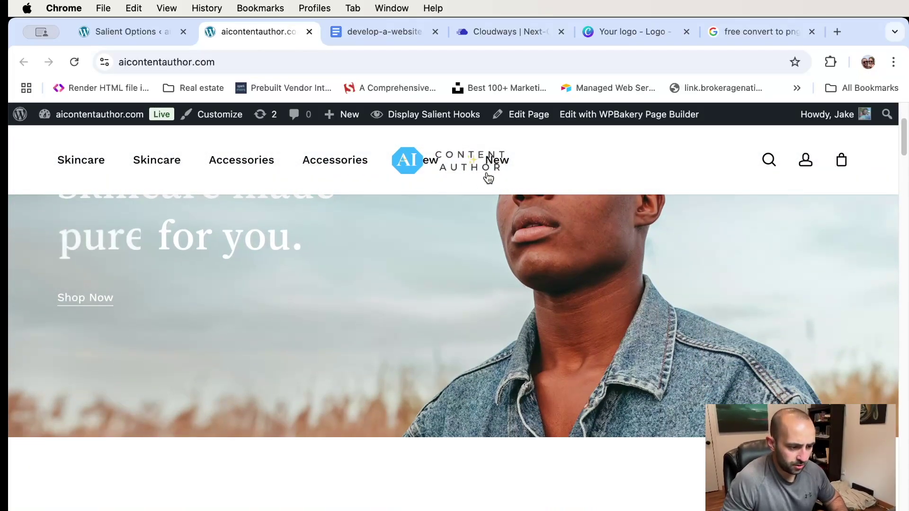
scroll(467, 173, up, 3)
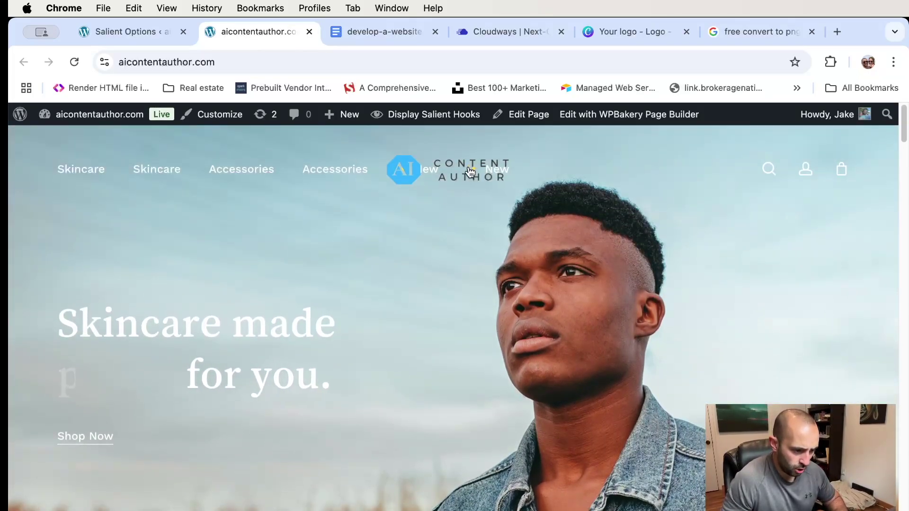
mouse_move(78, 172)
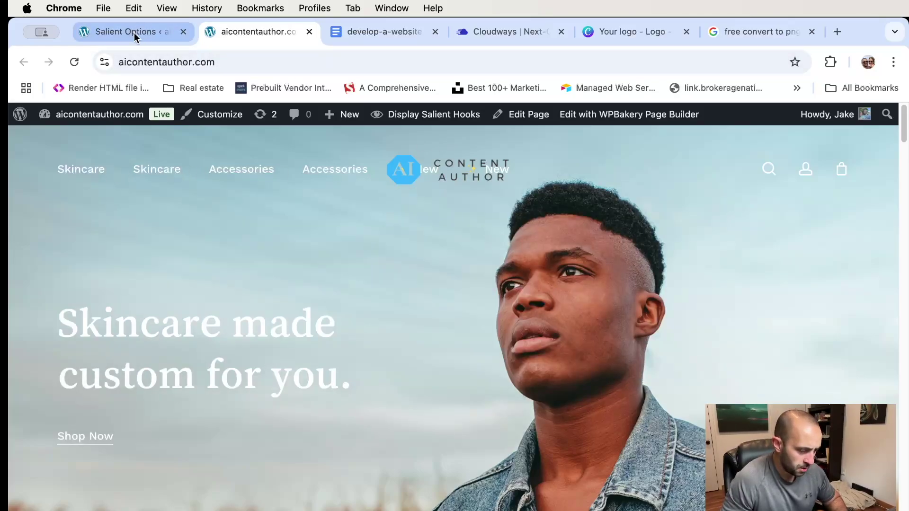
click(135, 33)
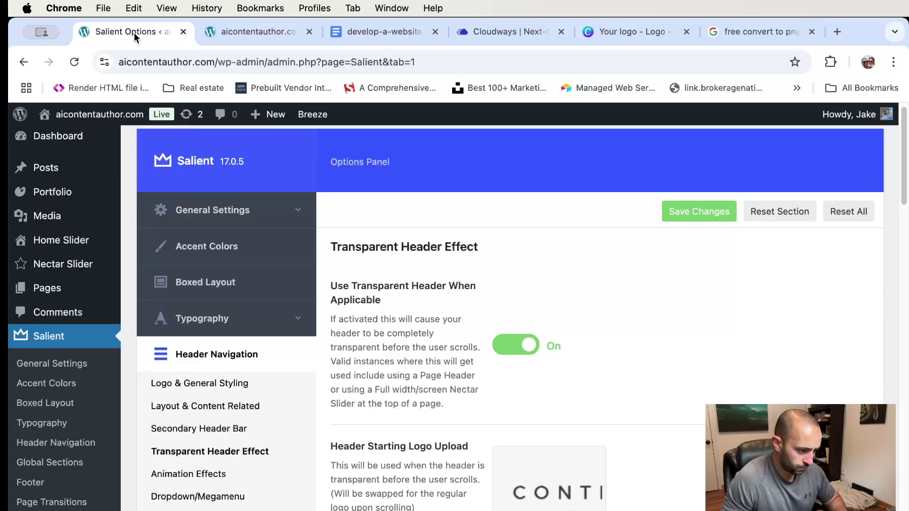
- On Appearance > Menus, keep eCommerce Robust as the menu being edited
scroll(42, 345, down, 10)
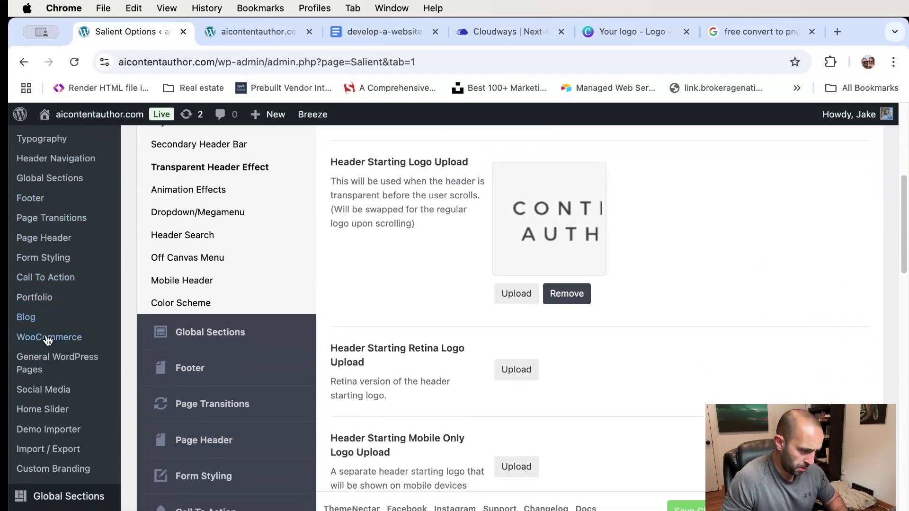
scroll(47, 340, down, 3)
mouse_move(71, 420)
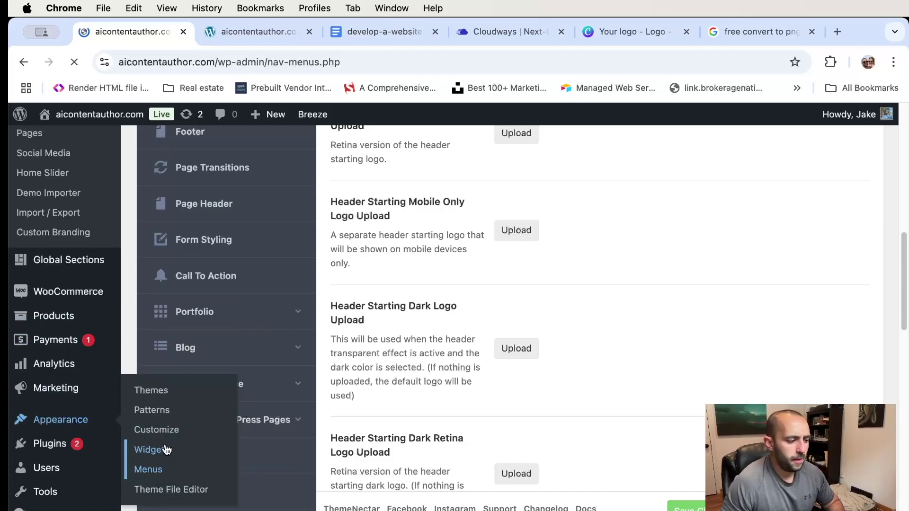
scroll(625, 301, down, 5)
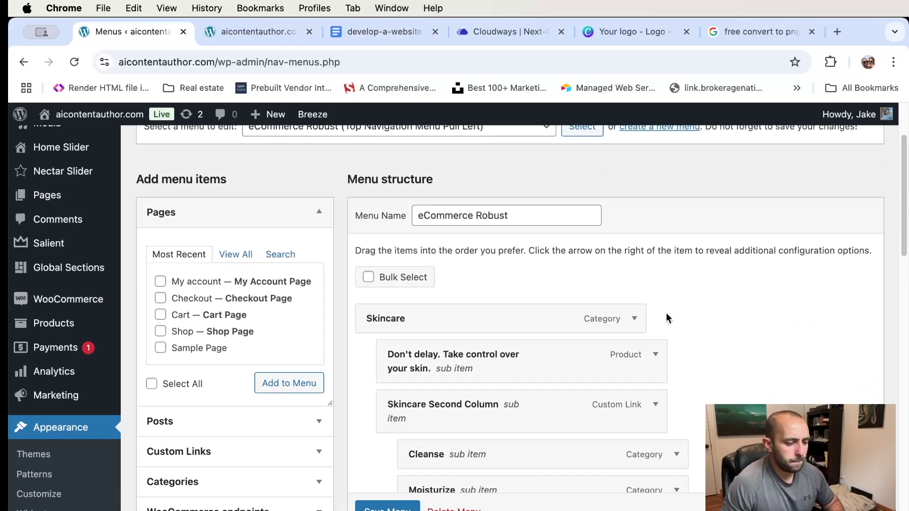
scroll(523, 276, up, 5)
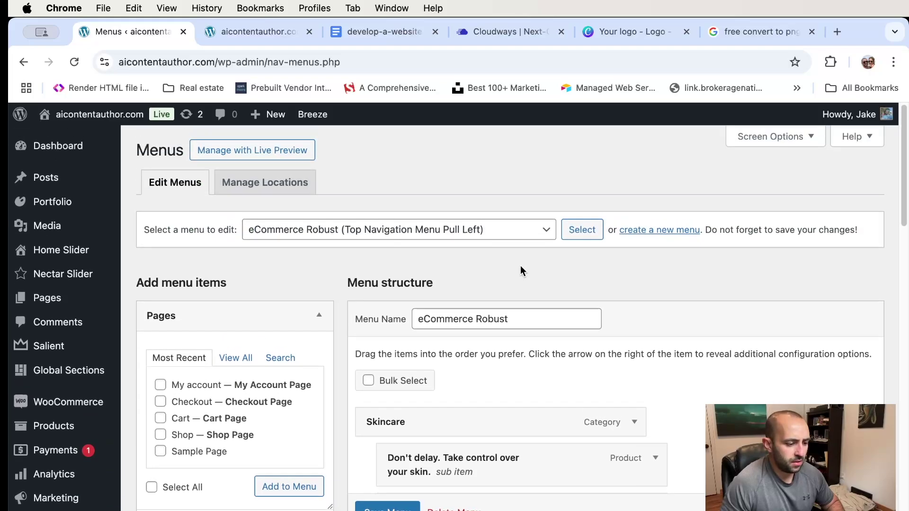
click(448, 233)
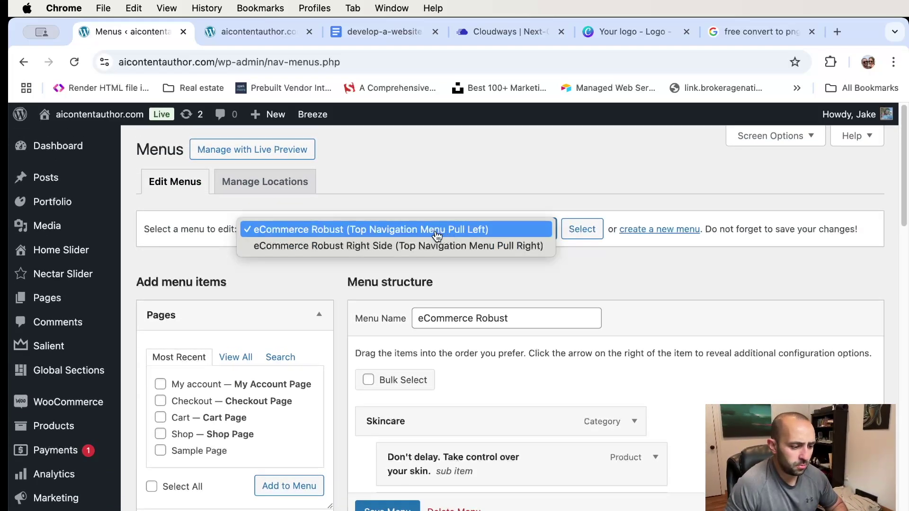
click(438, 230)
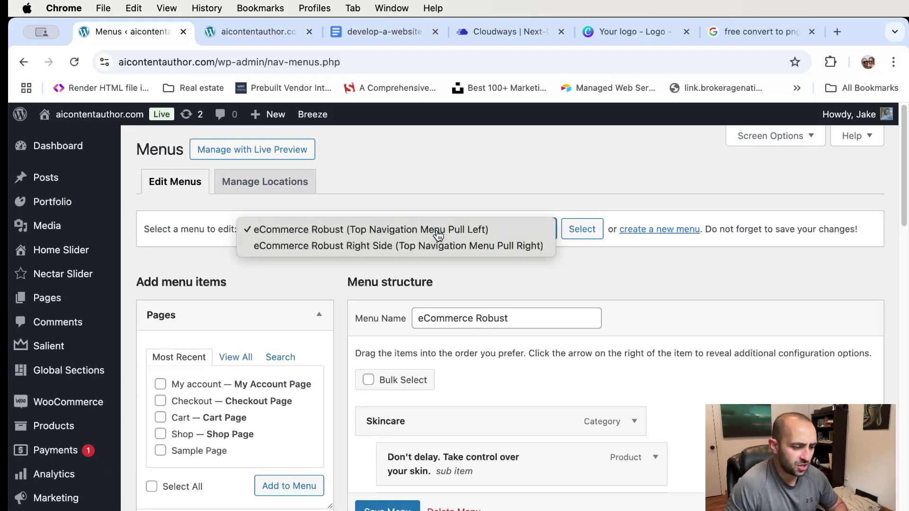
scroll(573, 274, down, 5)
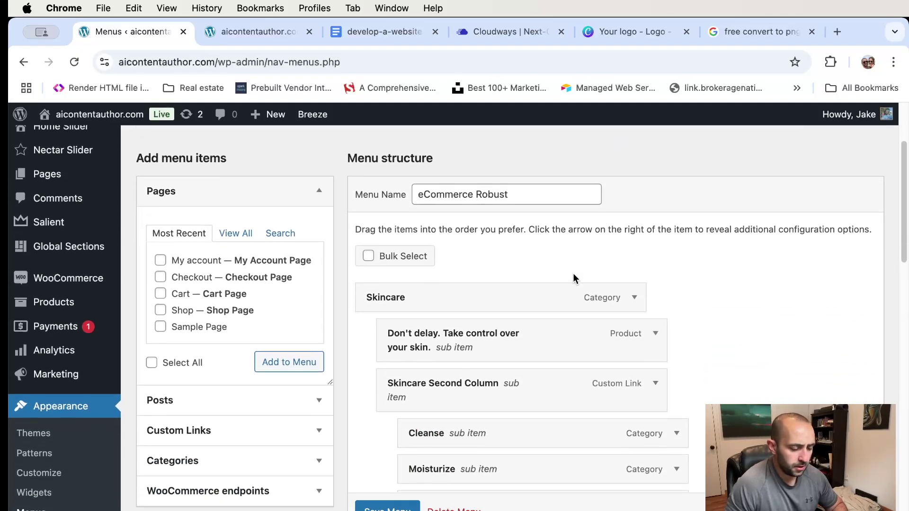
scroll(474, 293, down, 20)
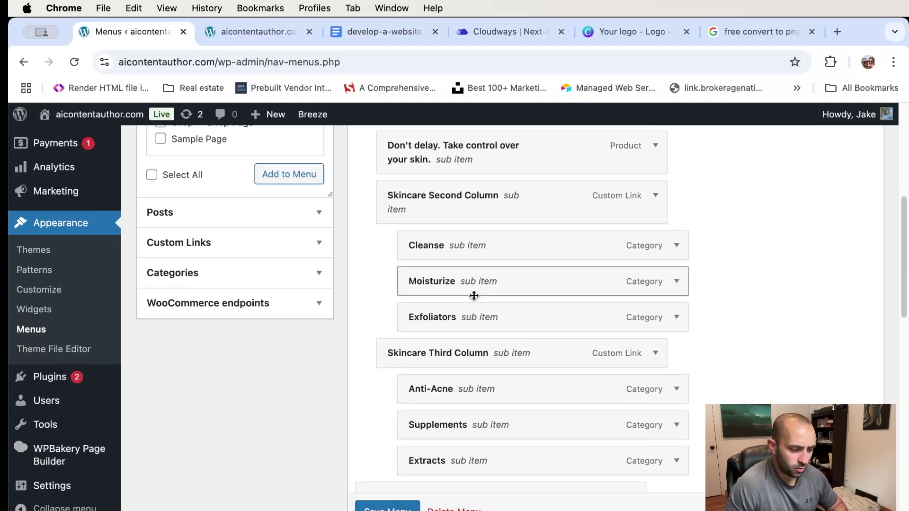
scroll(473, 295, down, 8)
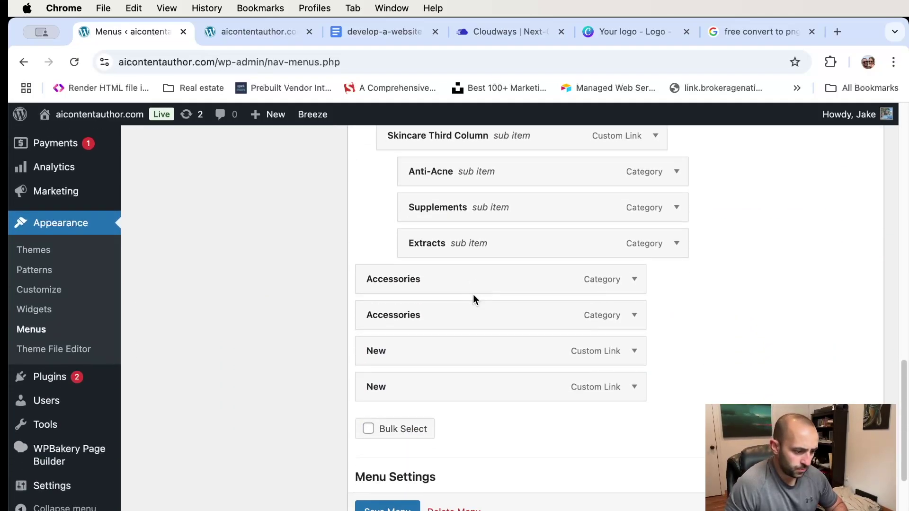
scroll(476, 289, up, 20)
scroll(478, 284, up, 8)
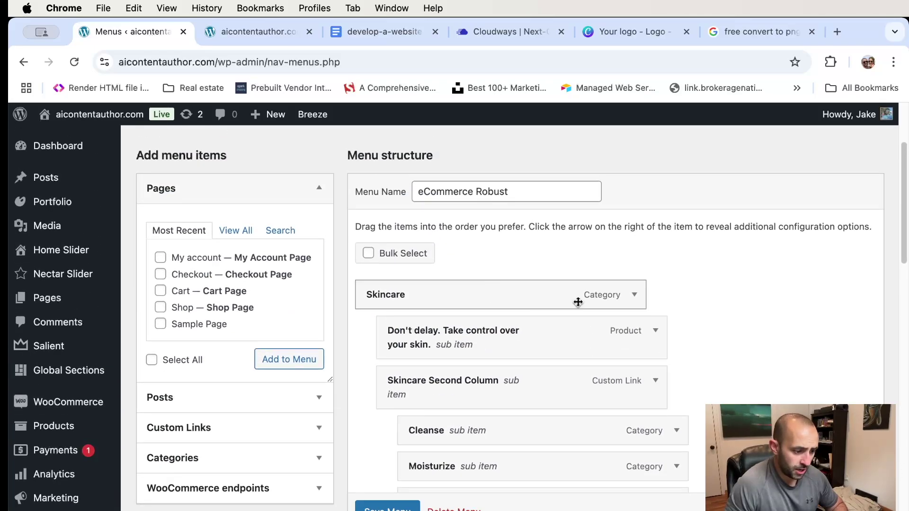
- Relabel the first Skincare item's Navigation Label as 'Shop' and save the menu
click(635, 296)
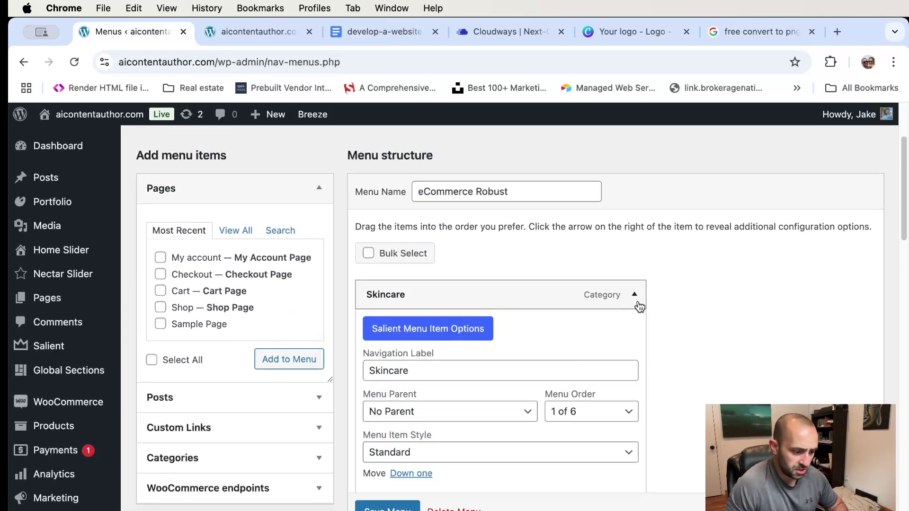
drag(454, 370, 356, 358)
text(Shop)
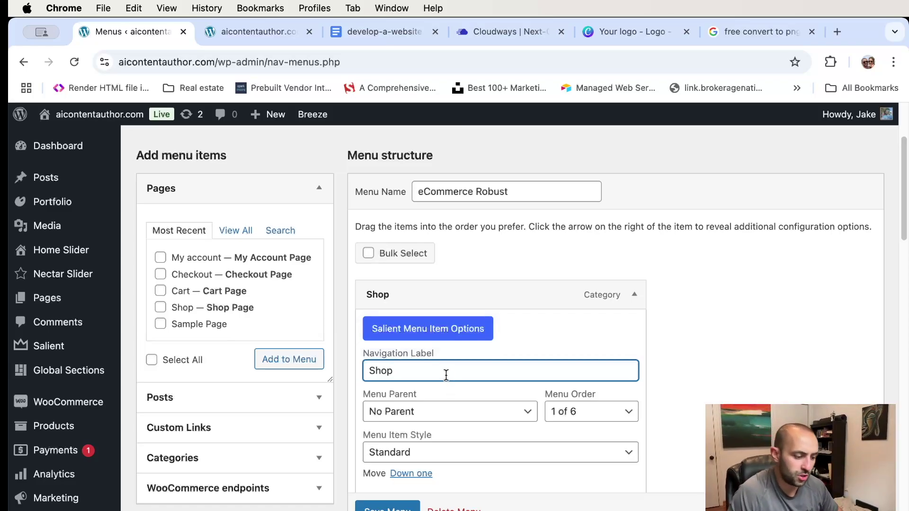
scroll(433, 371, down, 3)
scroll(430, 349, up, 1)
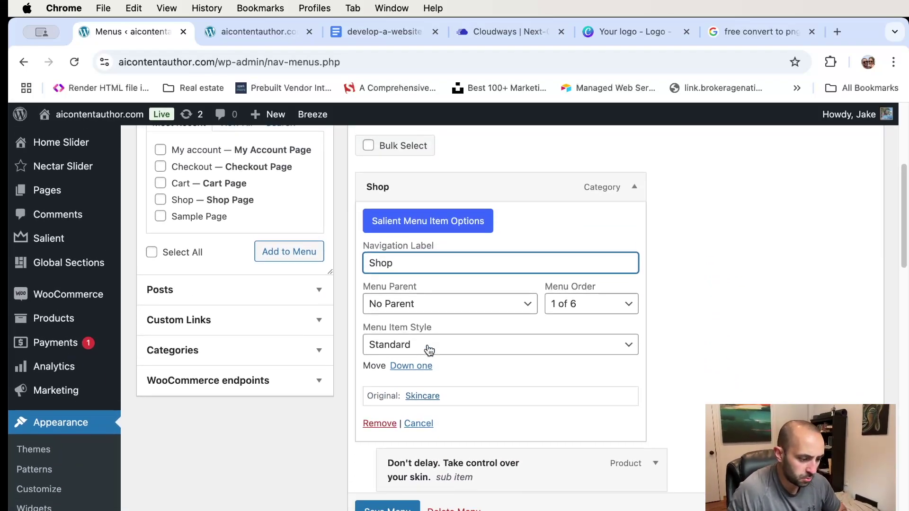
click(389, 506)
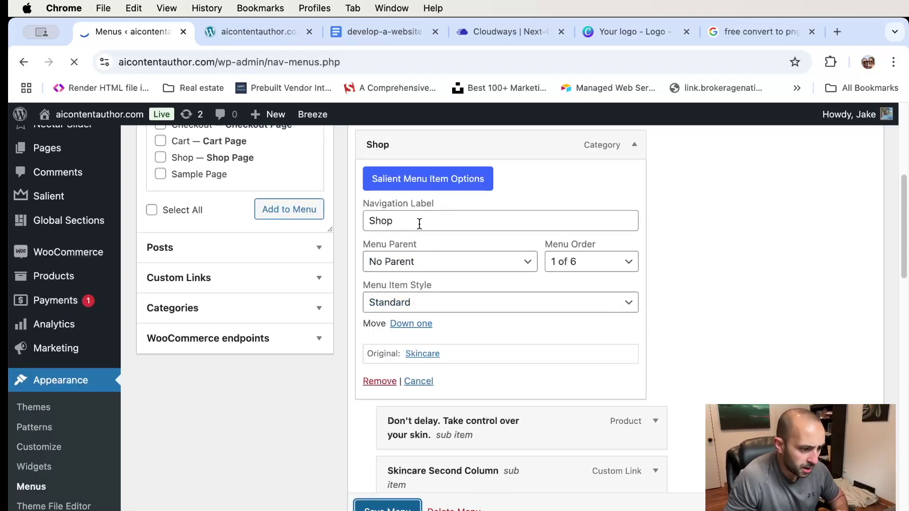
- Remove the duplicate Skincare item from the eCommerce Robust menu
key(ctrl+Tab)
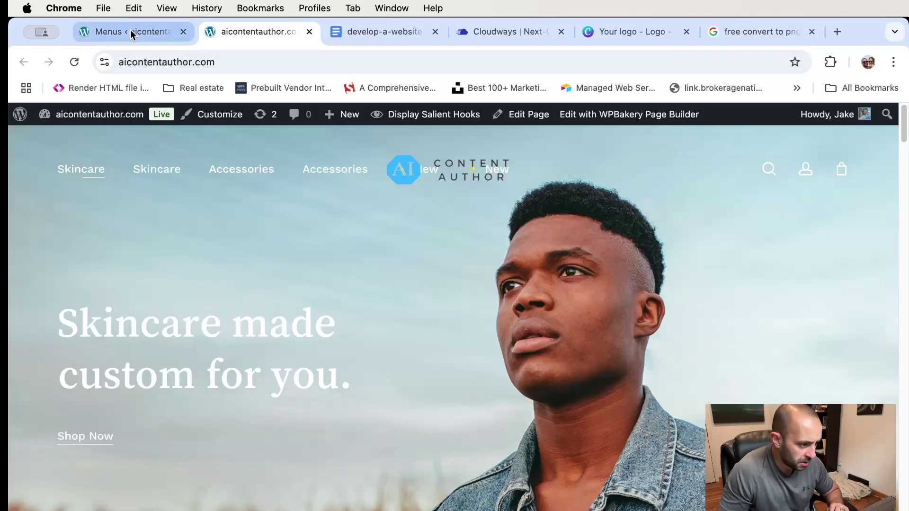
click(132, 31)
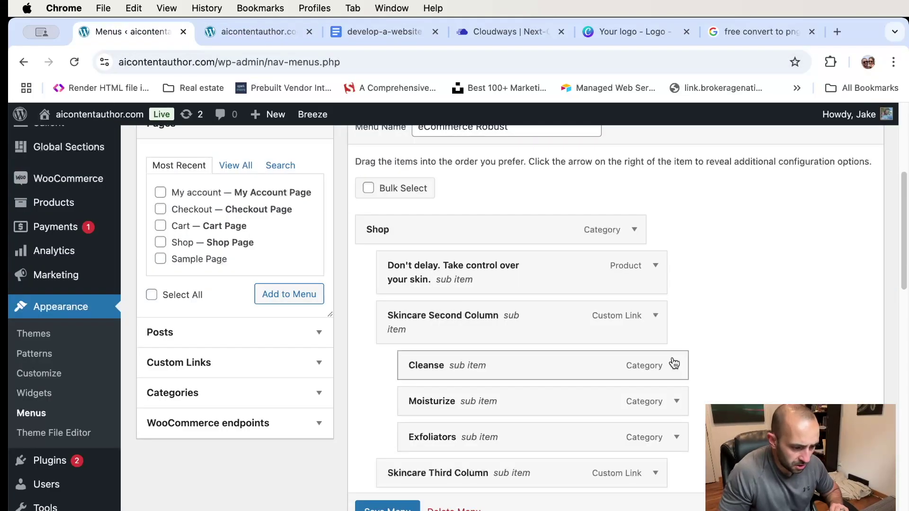
scroll(590, 412, down, 3)
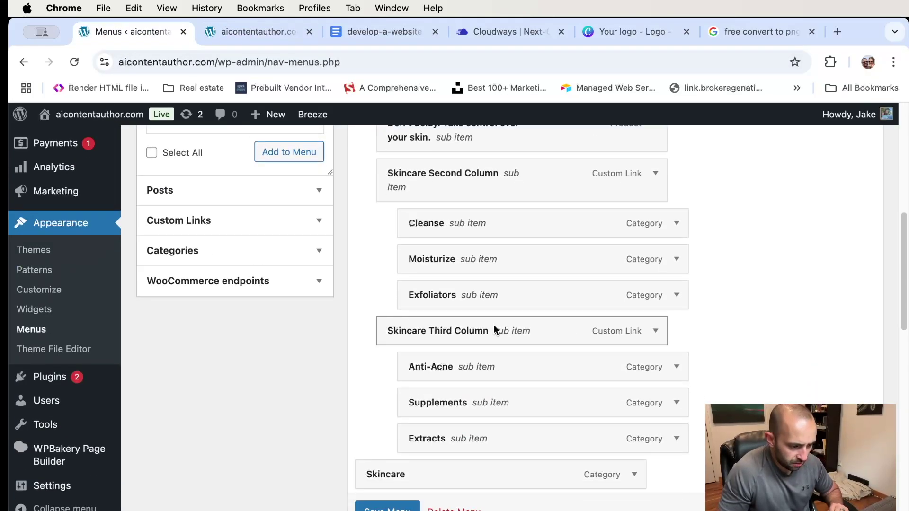
scroll(619, 332, down, 3)
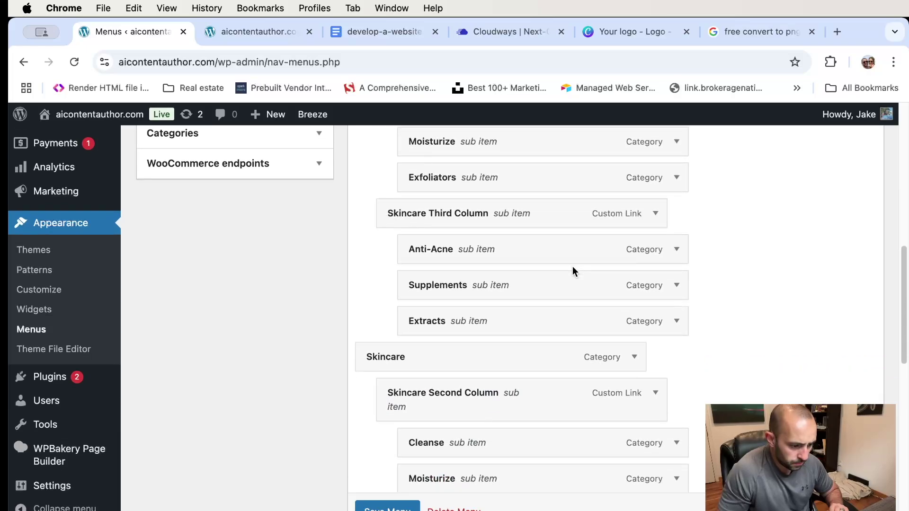
click(633, 357)
scroll(631, 359, down, 5)
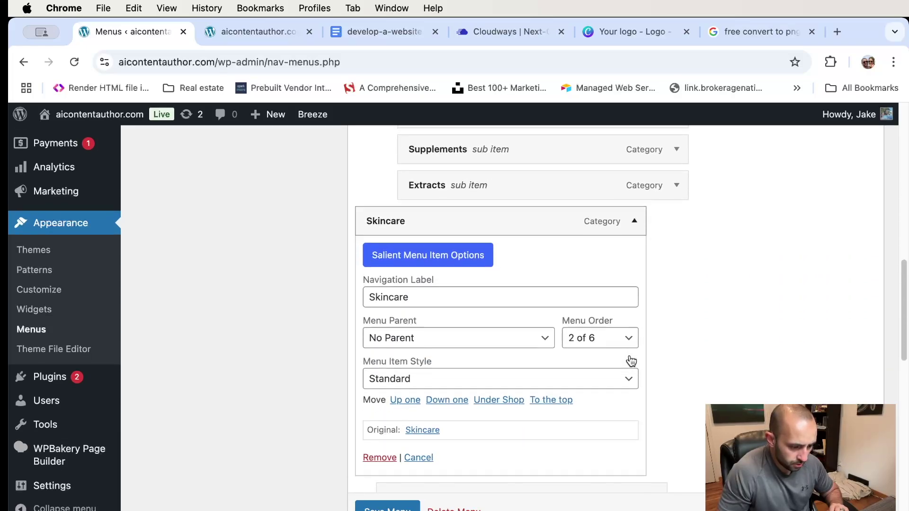
click(394, 353)
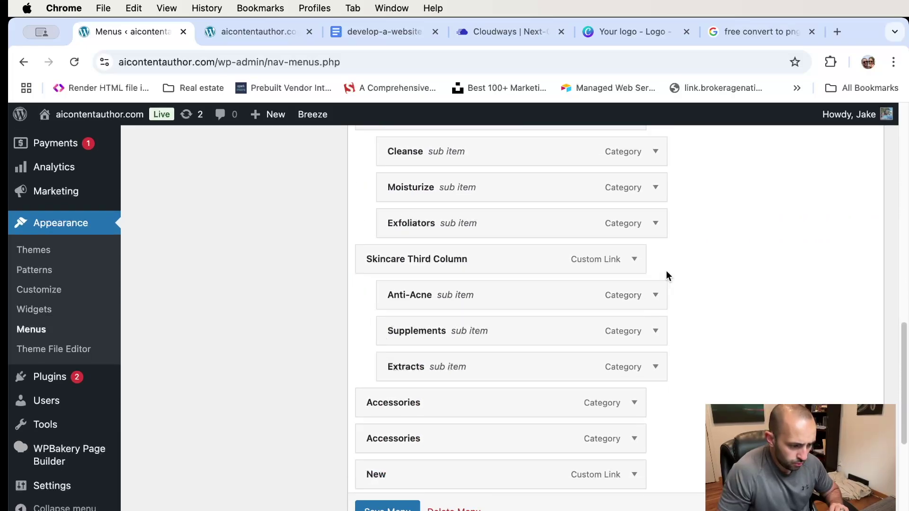
scroll(567, 280, up, 2)
scroll(568, 280, up, 5)
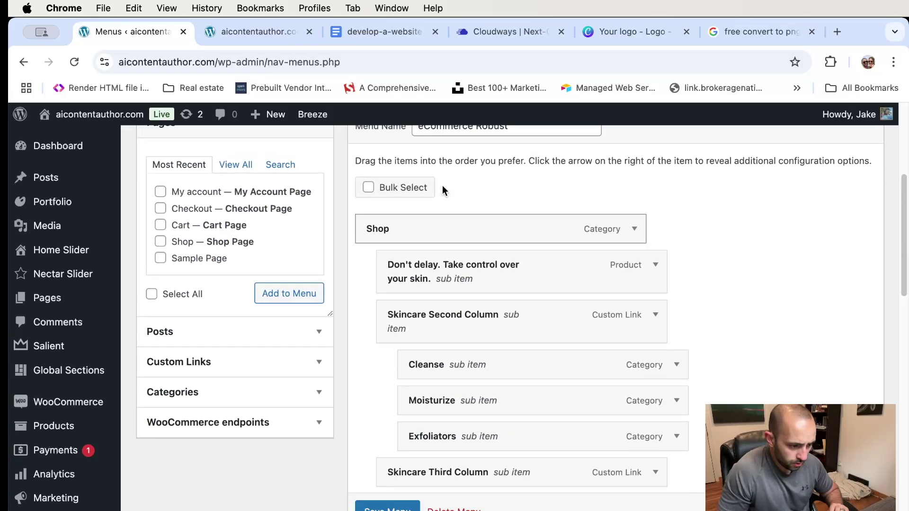
scroll(513, 263, down, 10)
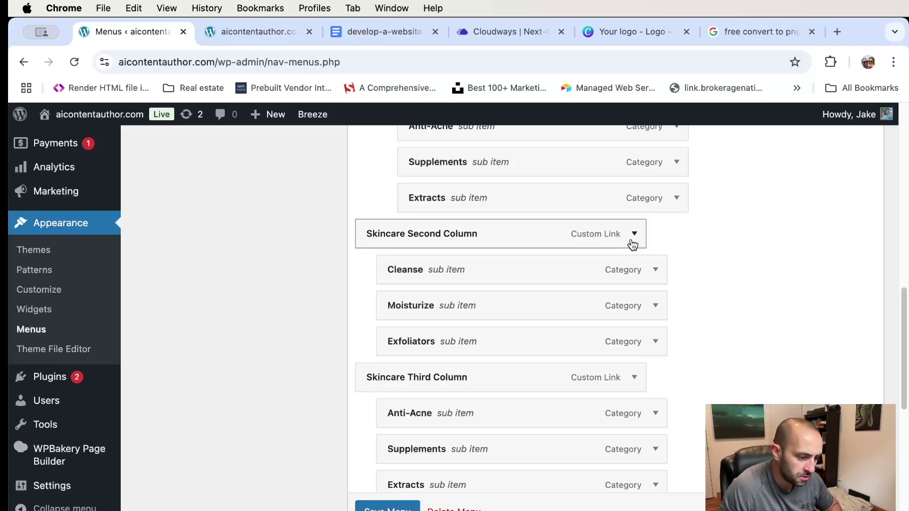
scroll(649, 251, down, 6)
scroll(649, 260, up, 9)
- Remove the leftover Skincare Second Column, Cleanse and Moisturize items
click(633, 364)
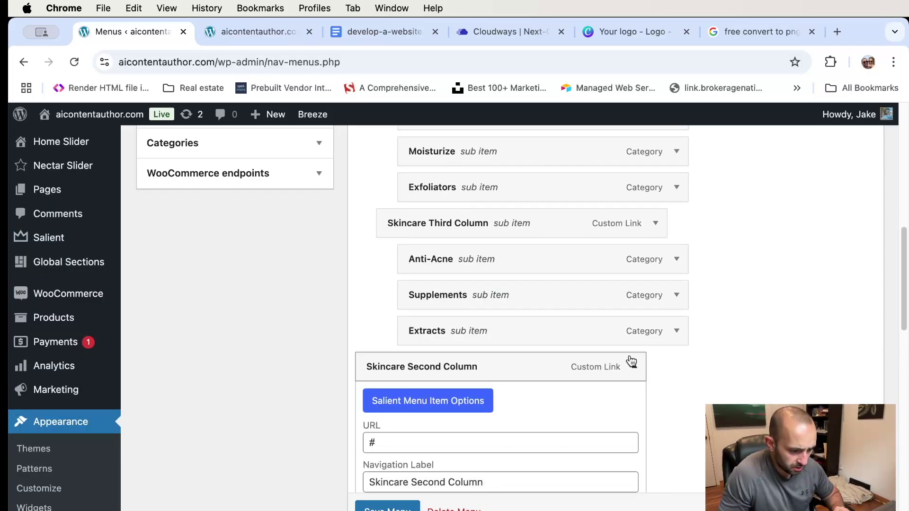
scroll(632, 362, down, 5)
click(376, 397)
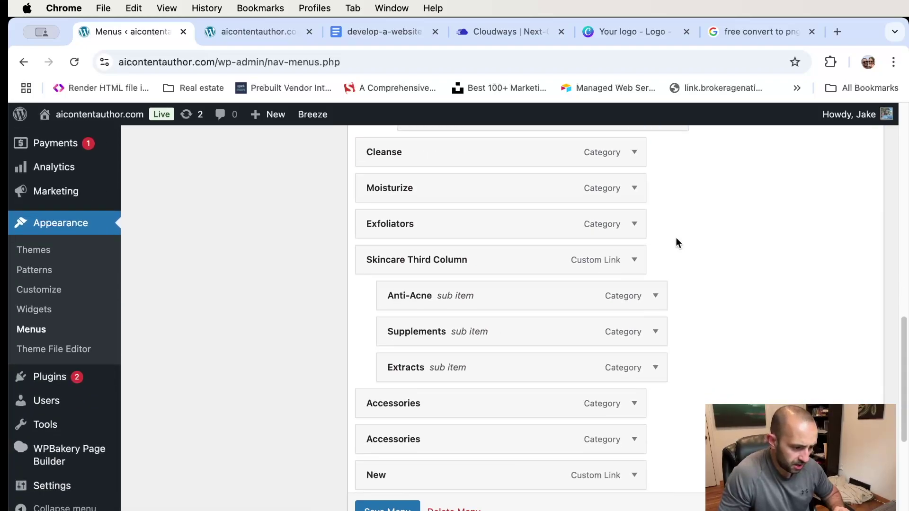
scroll(636, 251, up, 4)
click(643, 305)
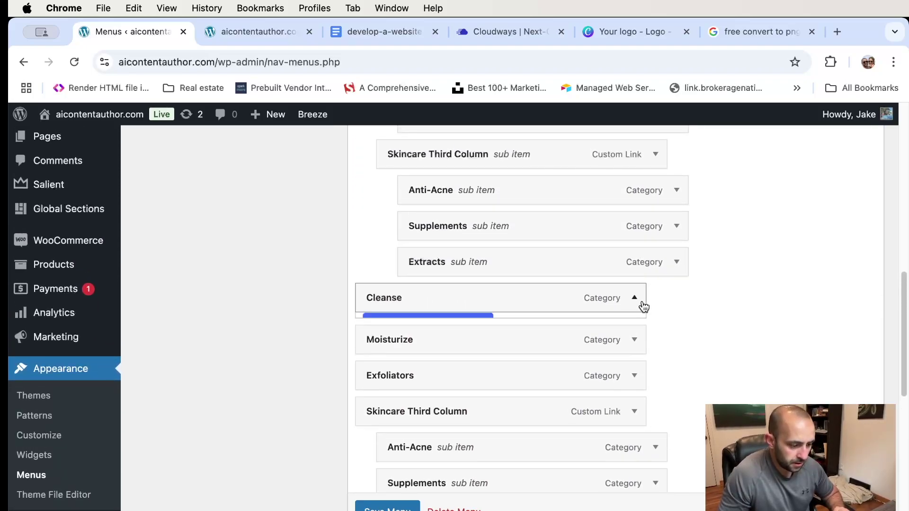
scroll(423, 377, down, 3)
click(386, 427)
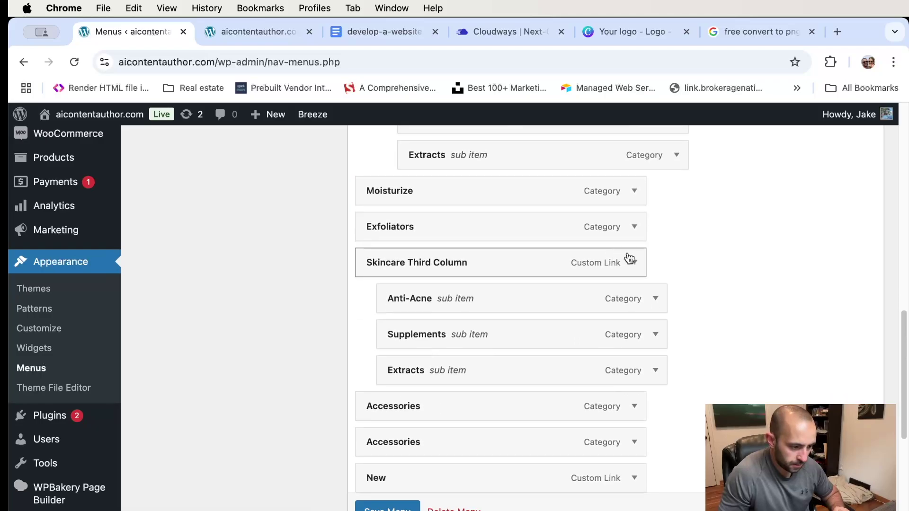
click(634, 191)
click(386, 428)
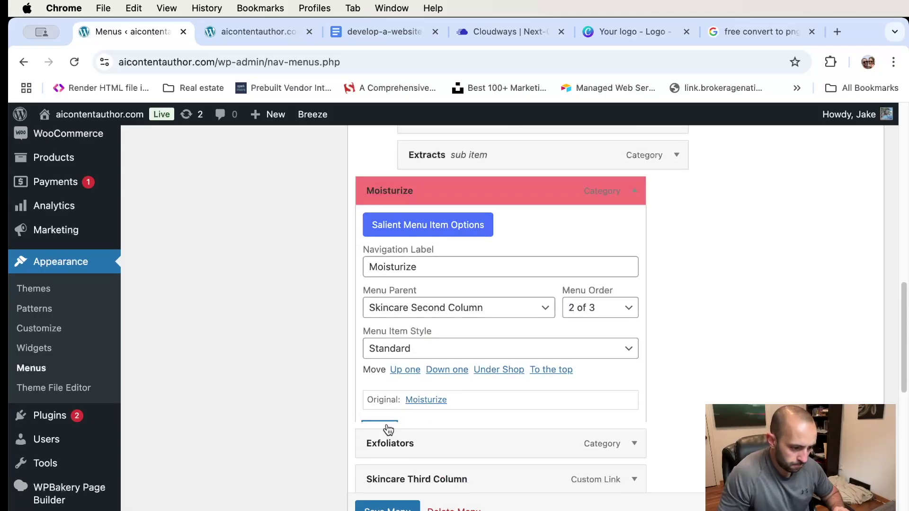
- Save the trimmed menu and switch to the live homepage tab
scroll(683, 221, up, 8)
scroll(684, 220, up, 5)
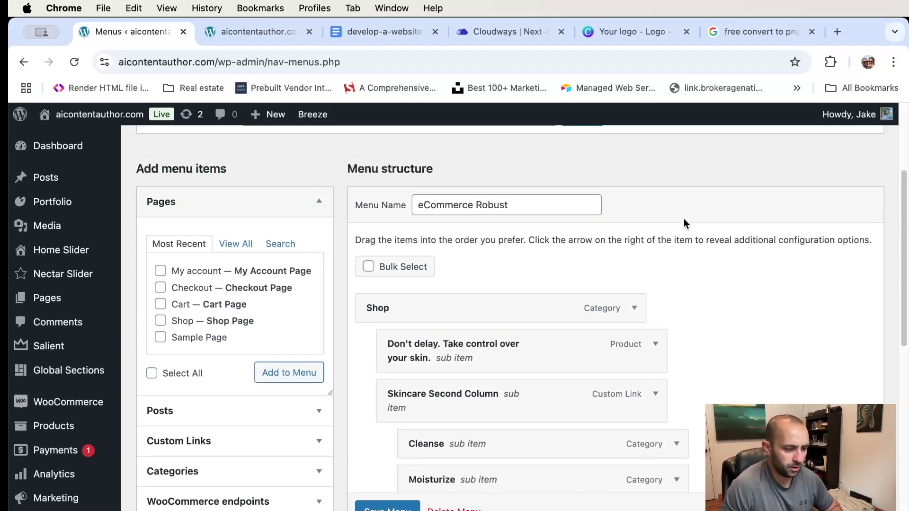
scroll(684, 218, down, 4)
scroll(649, 194, down, 3)
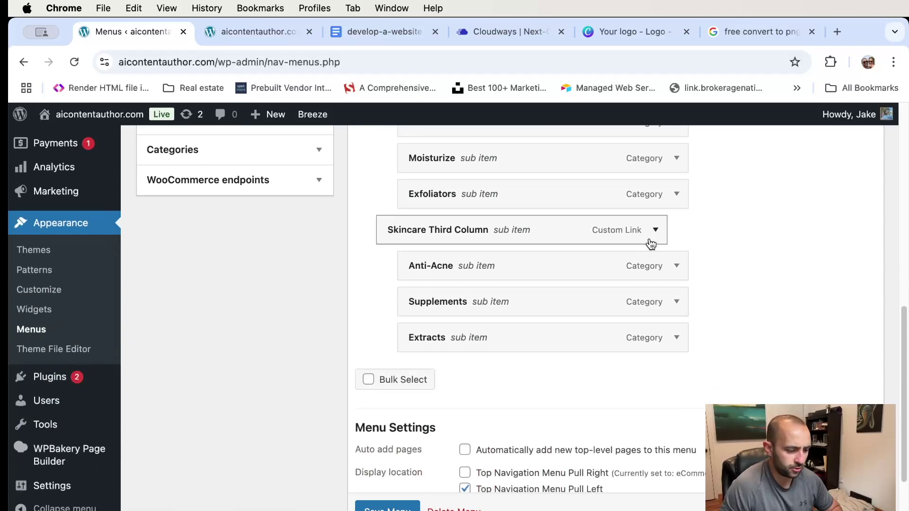
scroll(511, 336, down, 2)
scroll(379, 495, down, 1)
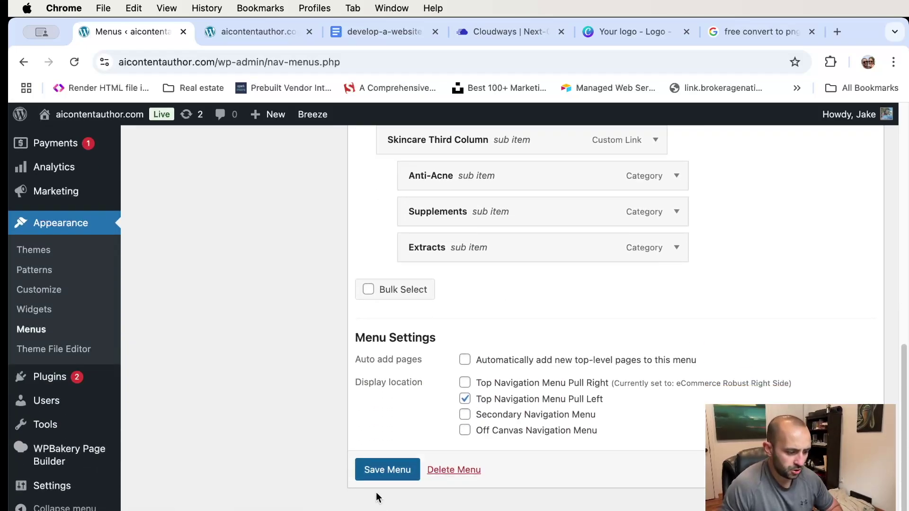
click(386, 471)
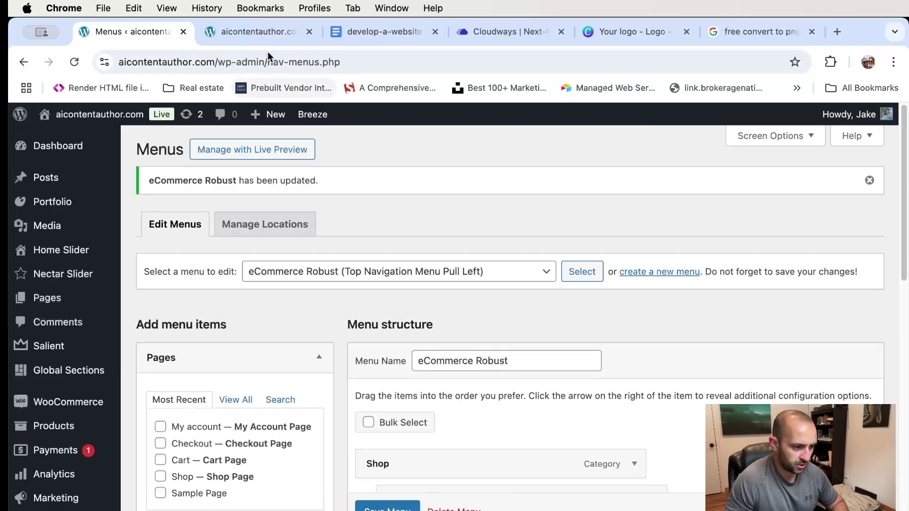
click(264, 33)
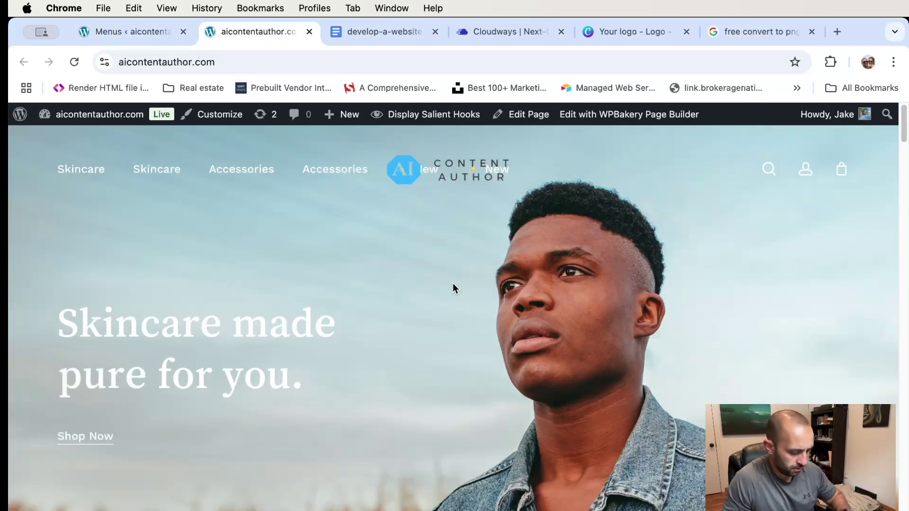
- Reload the homepage, check Shop's skincare mega menu, then return to the Menus editor
key(super+r)
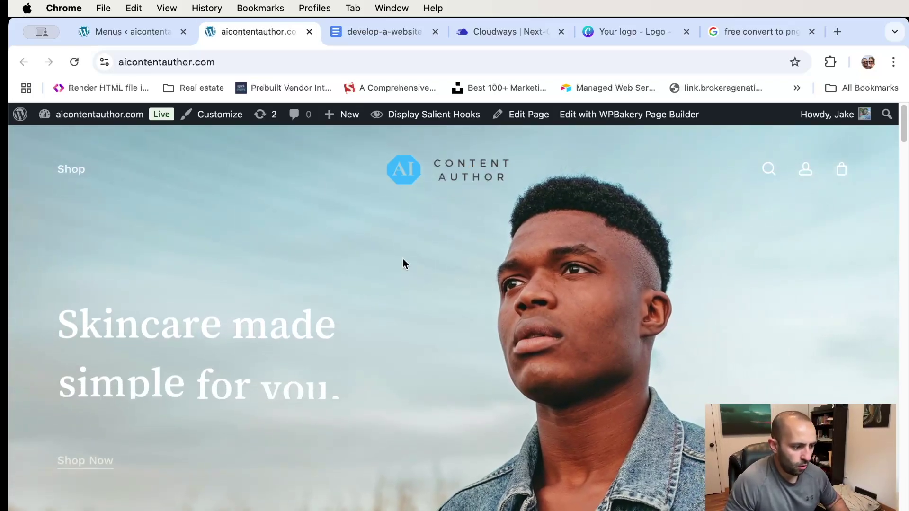
mouse_move(80, 174)
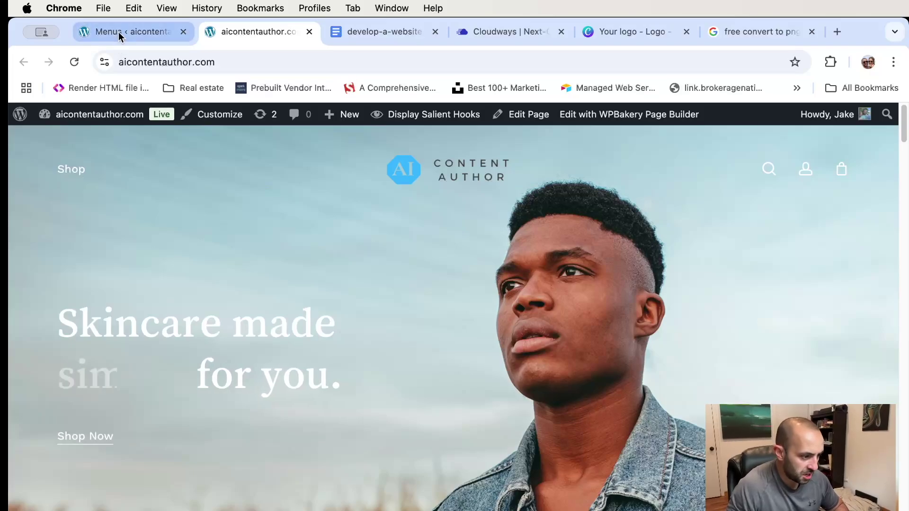
click(118, 32)
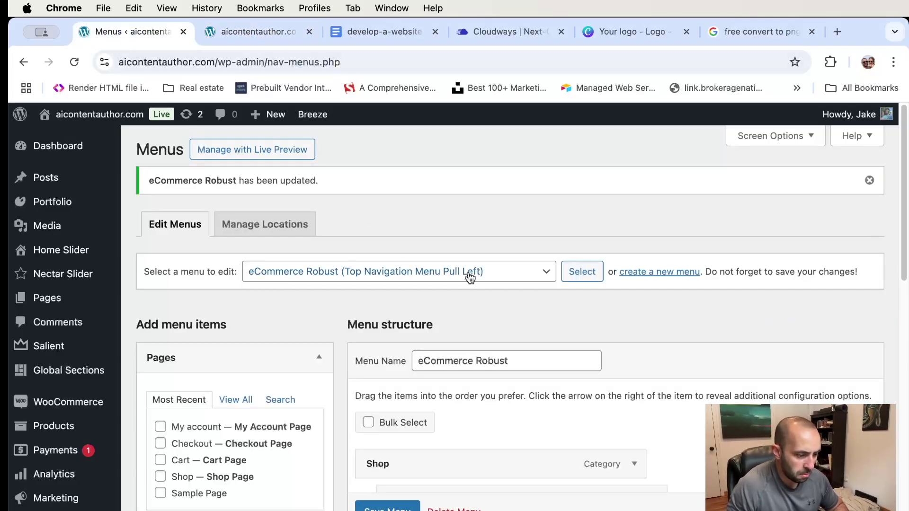
- Expand the 'Don't delay' menu item and open its Salient Menu Item options
scroll(491, 282, down, 5)
scroll(491, 282, down, 2)
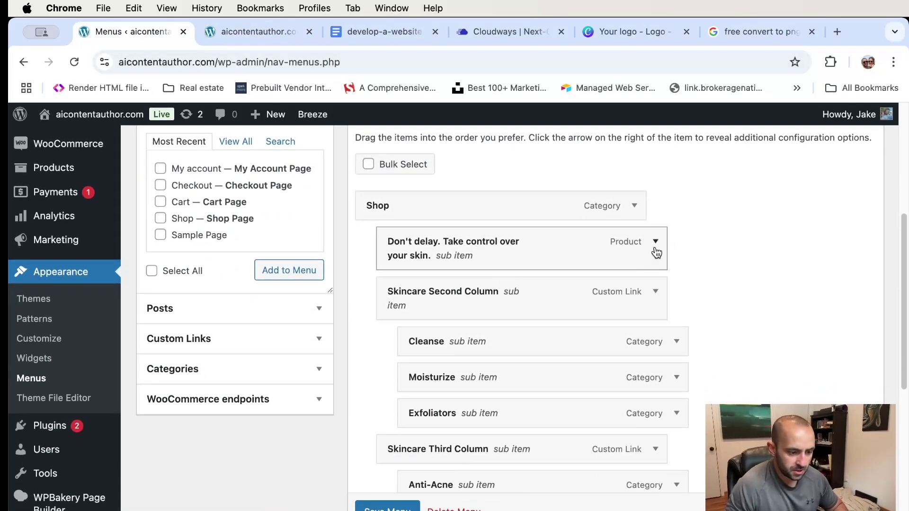
click(655, 242)
scroll(703, 249, down, 3)
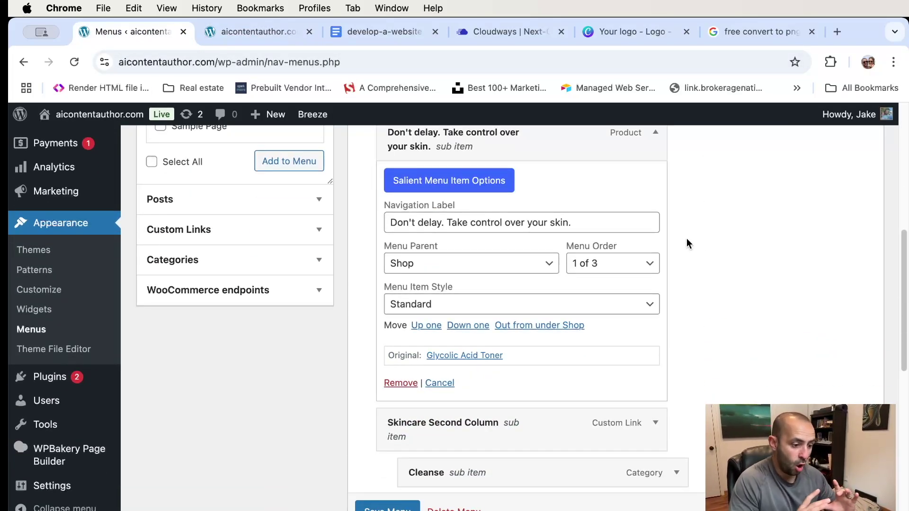
click(440, 186)
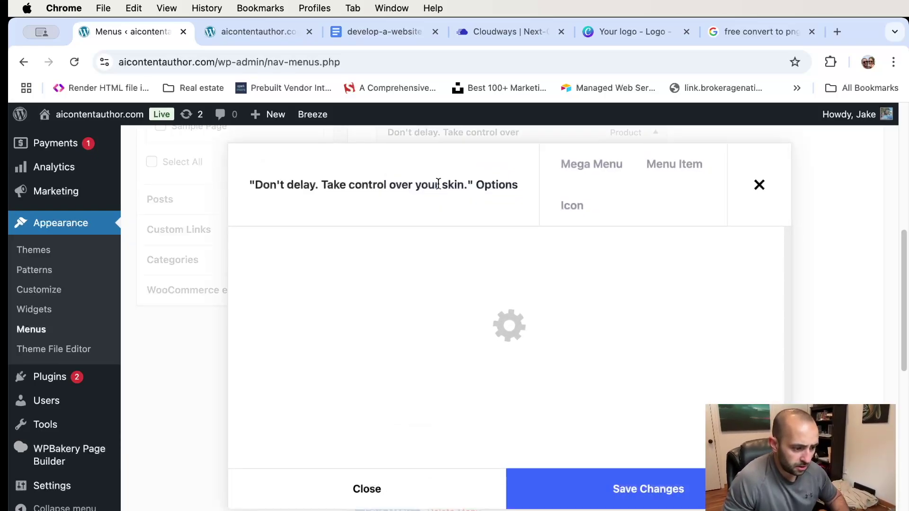
scroll(638, 315, down, 5)
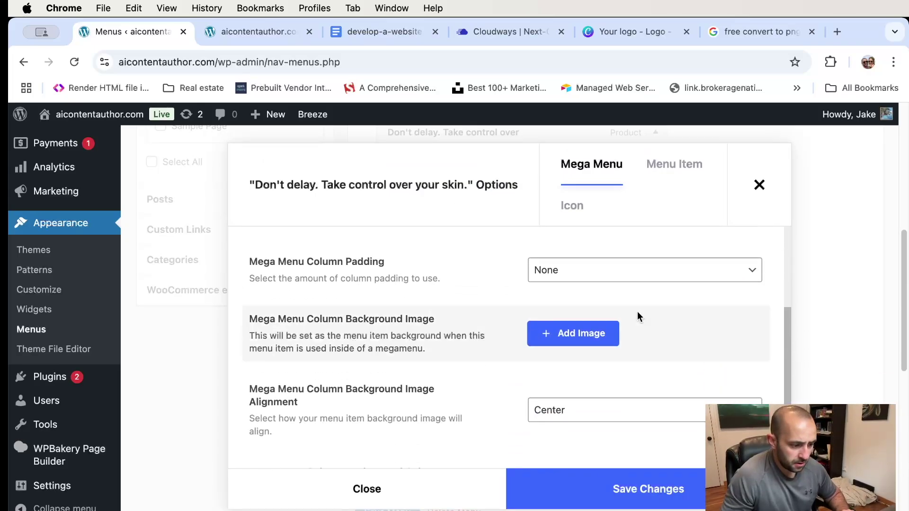
click(673, 173)
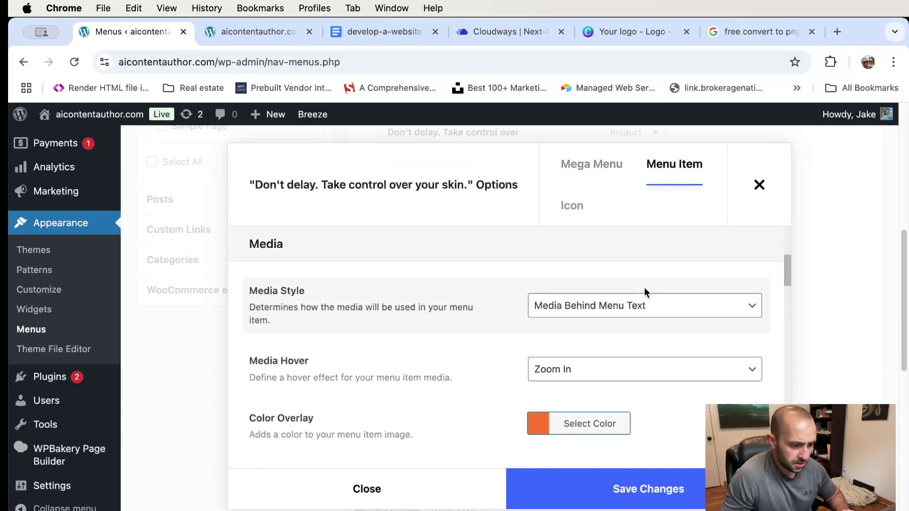
- Compare the mega menu column settings, then review the media settings: 260px height, 40px padding
scroll(643, 293, up, 3)
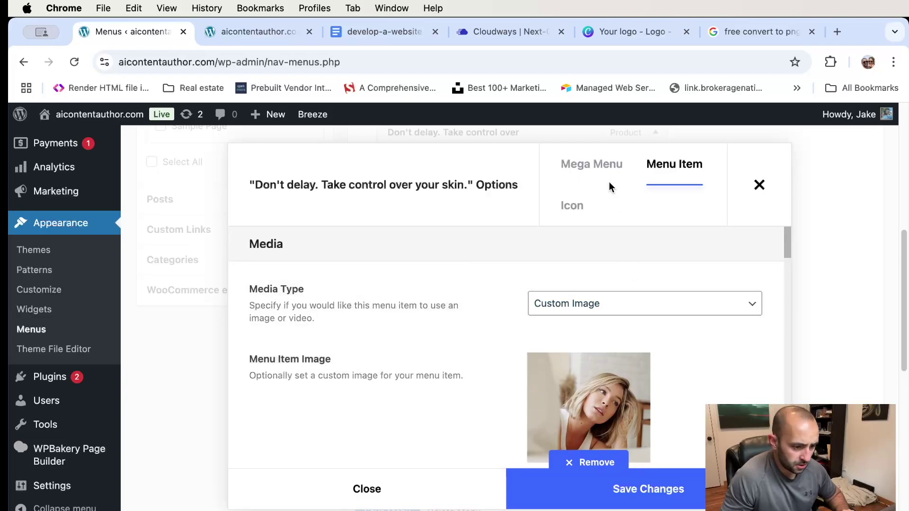
click(581, 171)
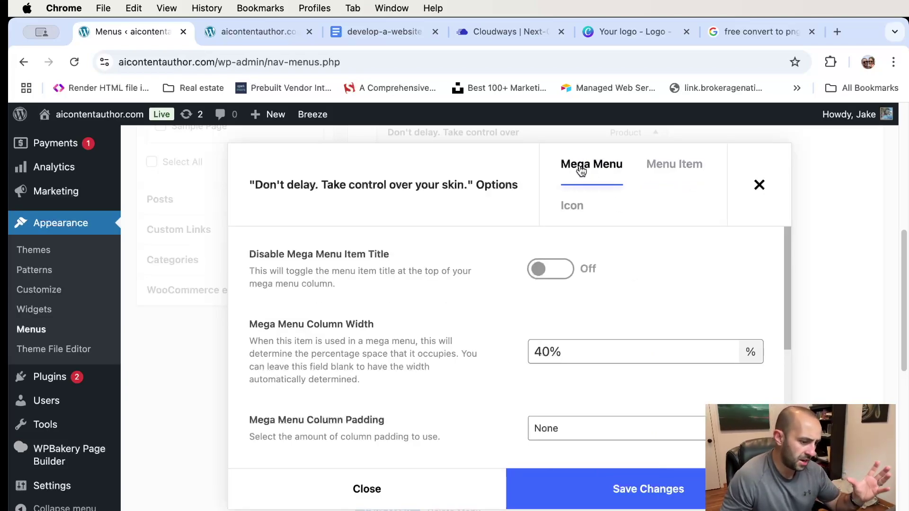
click(651, 170)
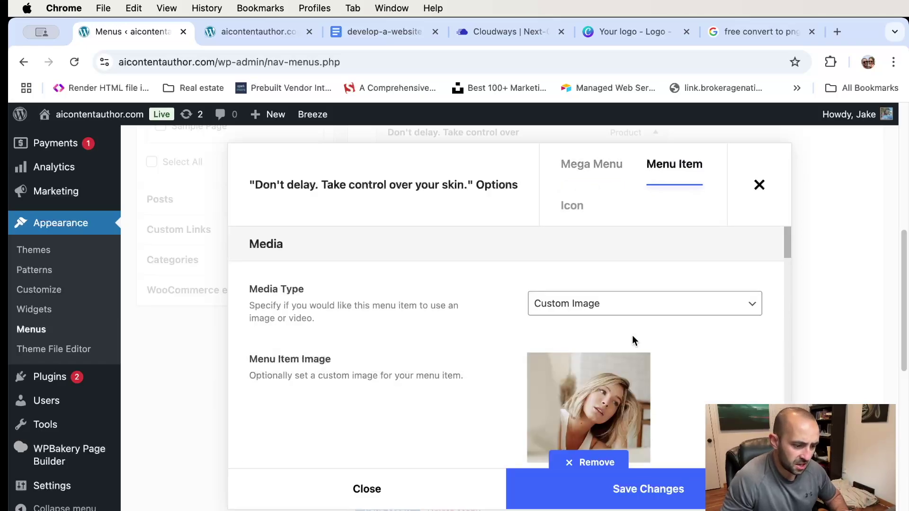
scroll(632, 335, down, 2)
scroll(592, 377, up, 1)
scroll(594, 362, down, 1)
scroll(572, 336, down, 3)
scroll(590, 341, up, 3)
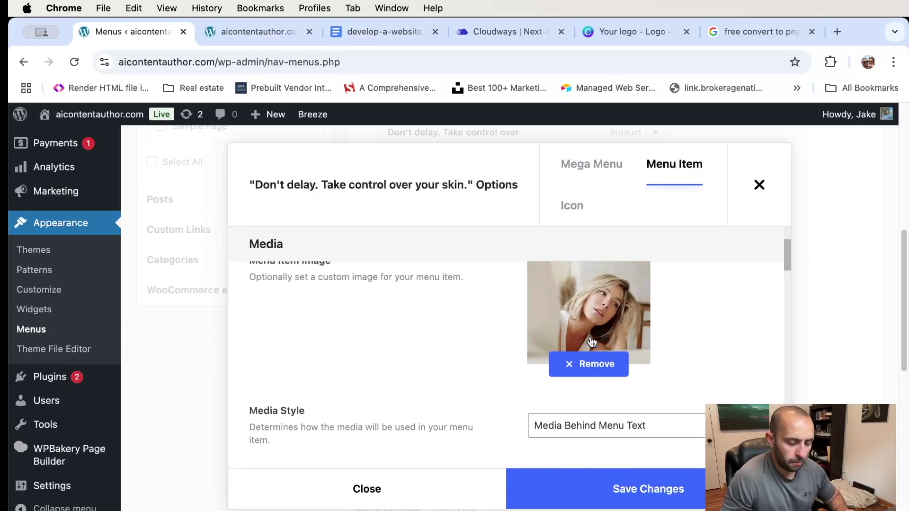
scroll(673, 388, down, 10)
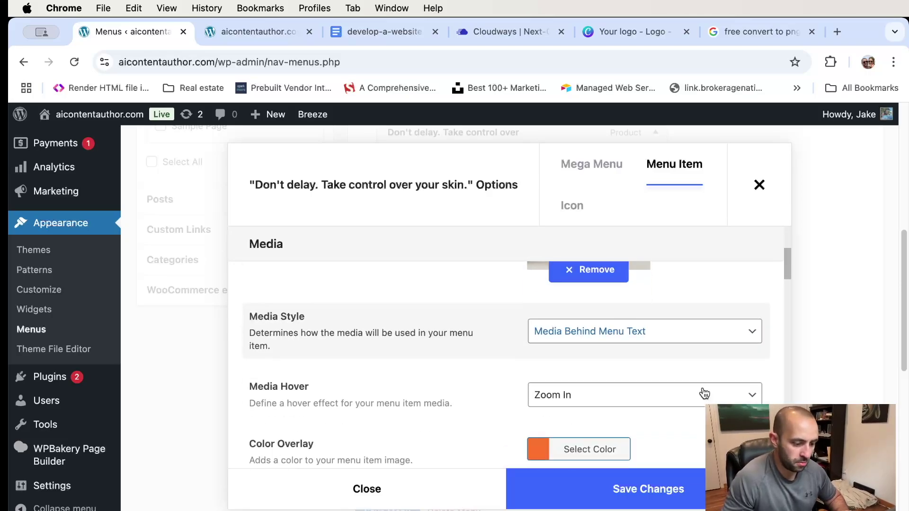
scroll(654, 370, down, 3)
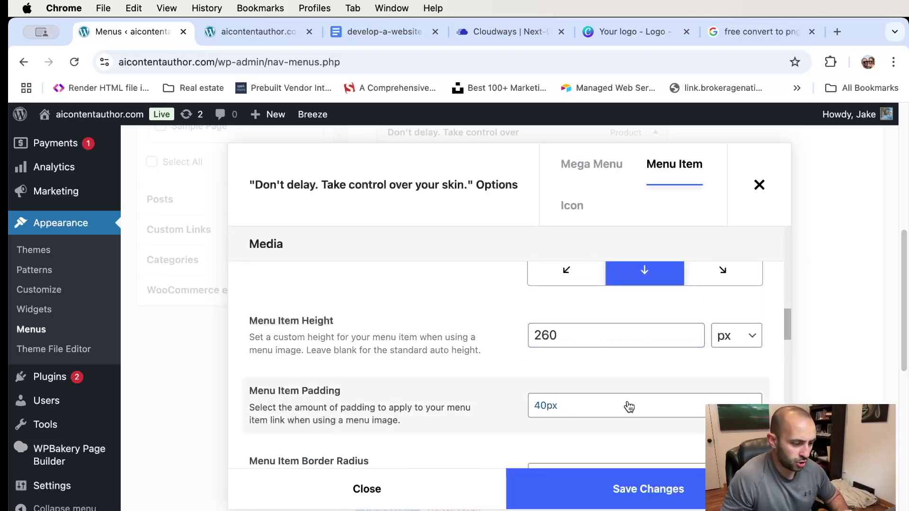
scroll(570, 363, down, 4)
scroll(570, 357, down, 5)
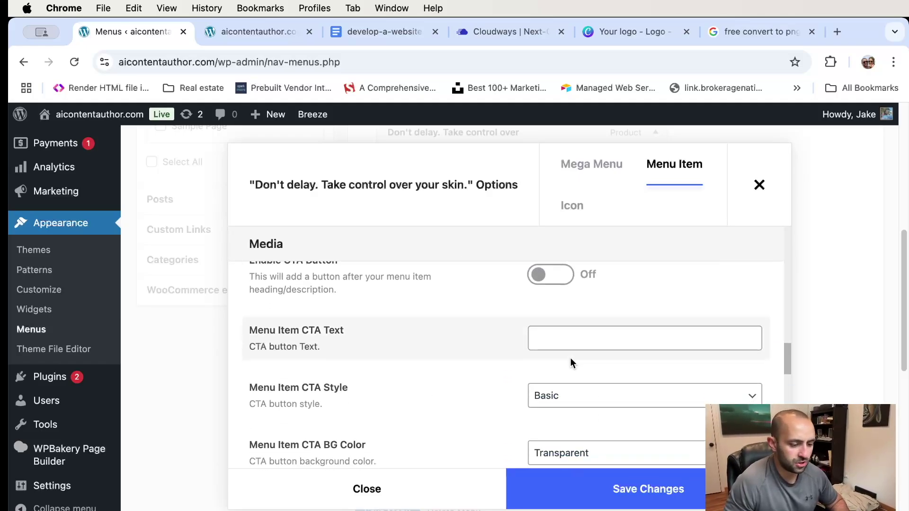
- Check the live site's Shop menu, then return to the menu item options
click(255, 34)
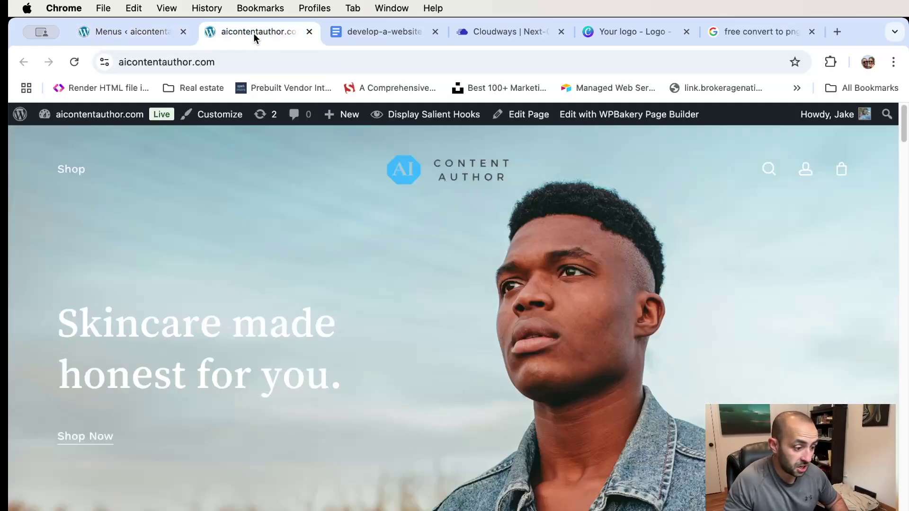
mouse_move(70, 170)
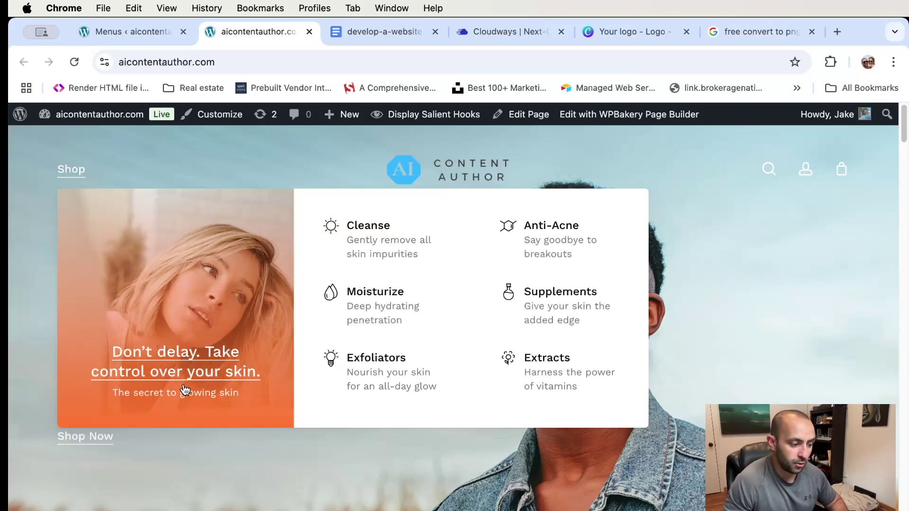
click(110, 30)
scroll(649, 338, up, 5)
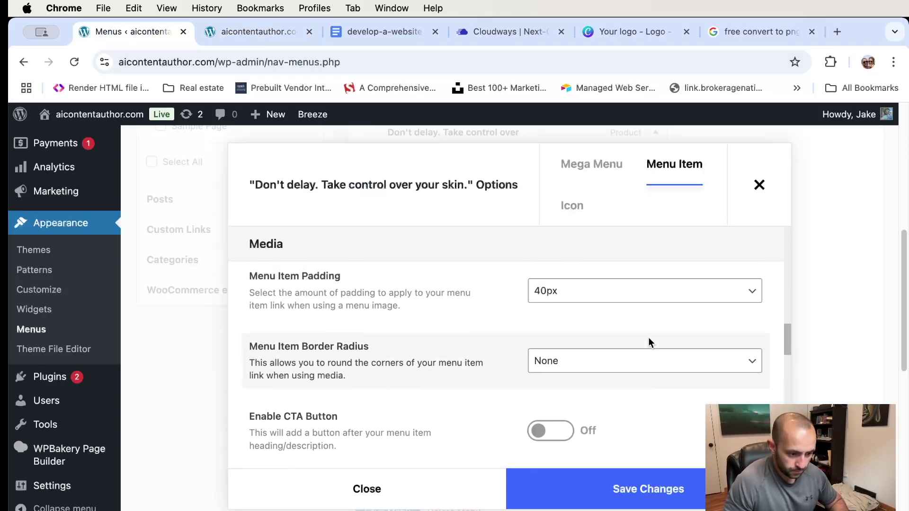
- Change the menu image's colour overlay from orange to blue and save the item changes
scroll(649, 342, up, 5)
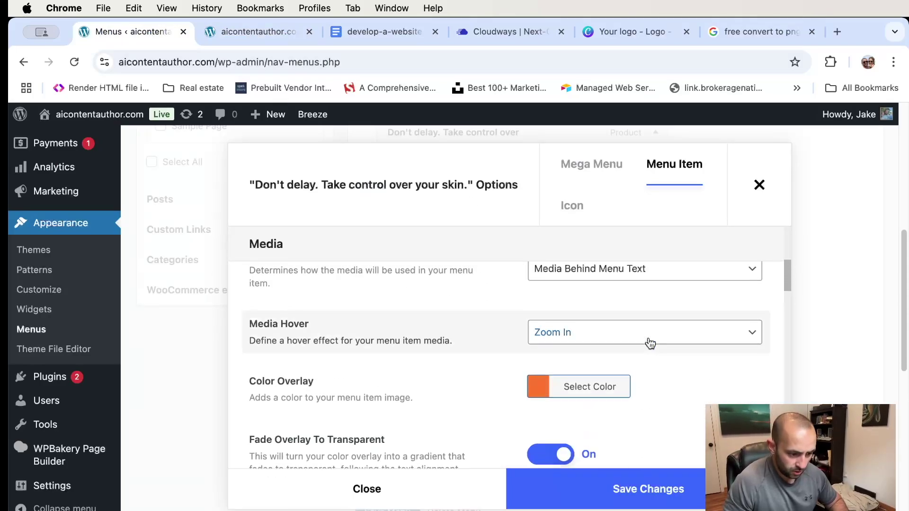
click(542, 398)
scroll(690, 348, down, 3)
drag(663, 345, 621, 309)
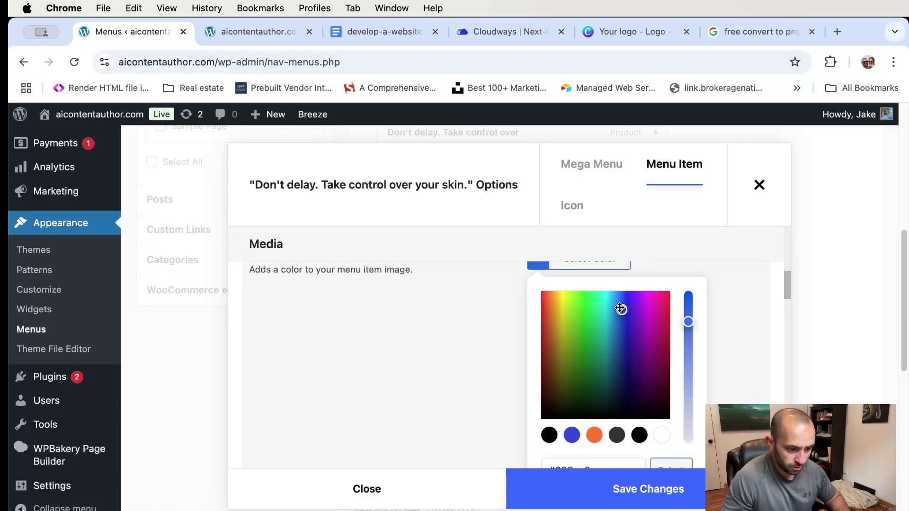
scroll(683, 339, down, 3)
scroll(685, 339, up, 6)
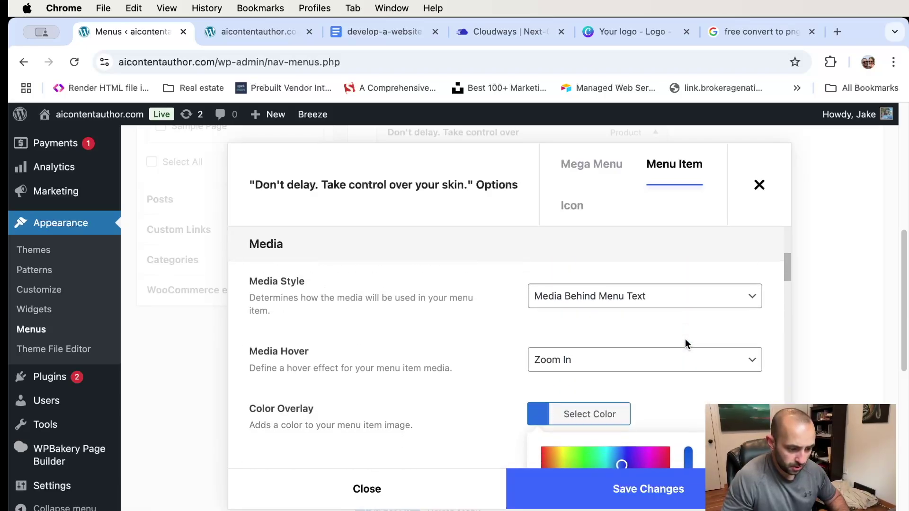
scroll(685, 339, down, 1)
click(698, 341)
scroll(710, 331, down, 3)
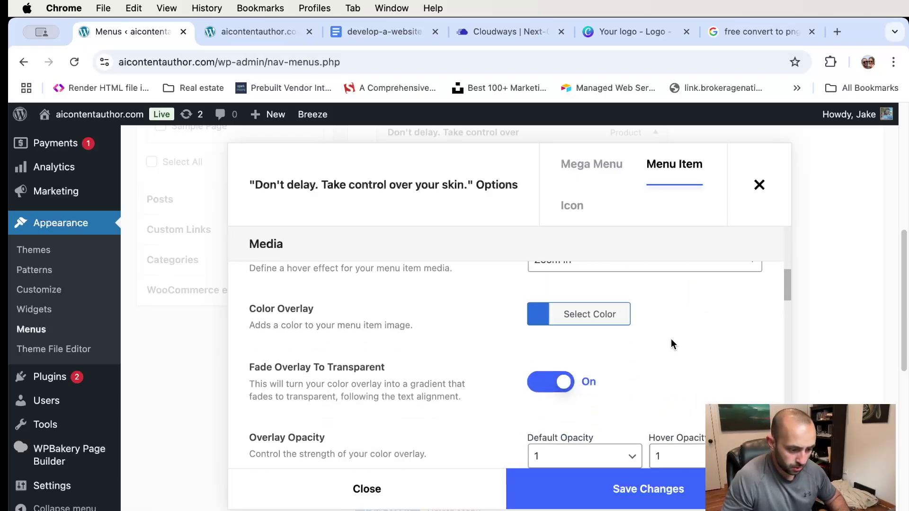
click(628, 490)
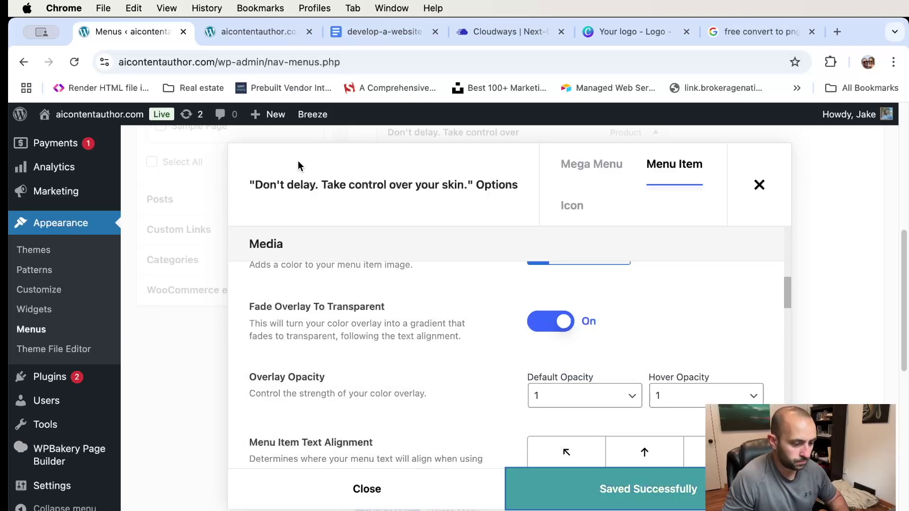
- Close the 'Don't delay' item's Salient options and save the menu
click(579, 209)
click(598, 173)
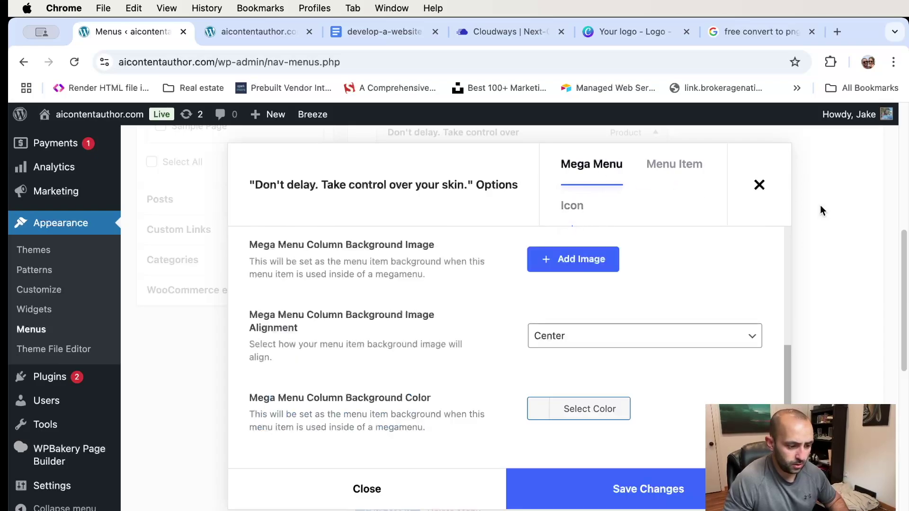
scroll(751, 256, up, 2)
scroll(752, 256, up, 2)
scroll(750, 256, down, 4)
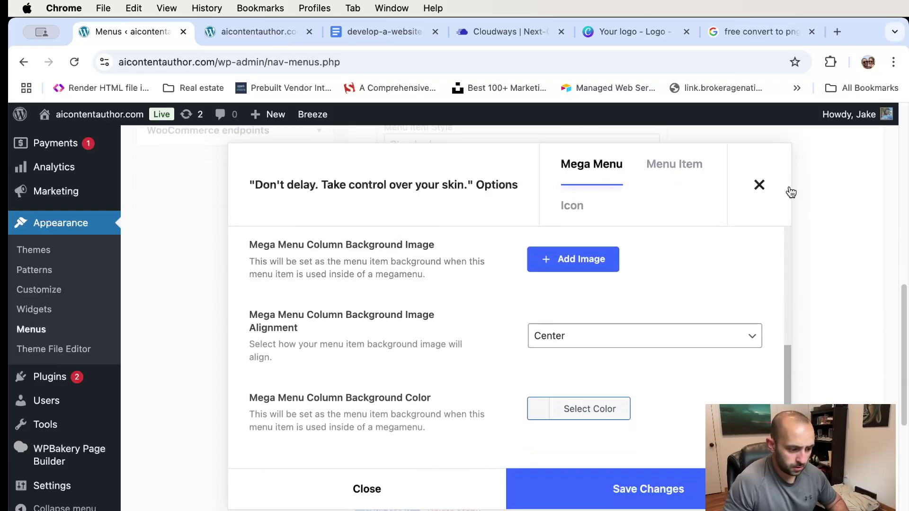
scroll(657, 231, up, 1)
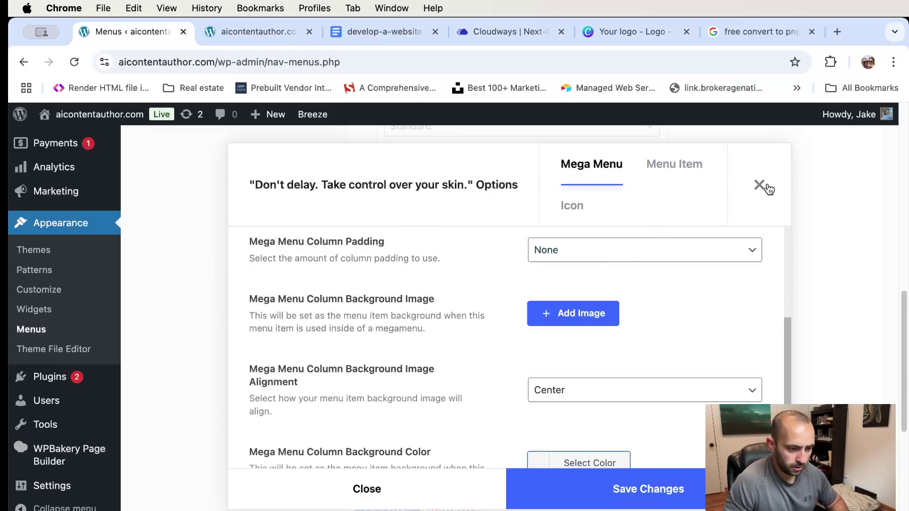
click(759, 185)
scroll(412, 379, up, 1)
scroll(388, 426, down, 1)
click(388, 507)
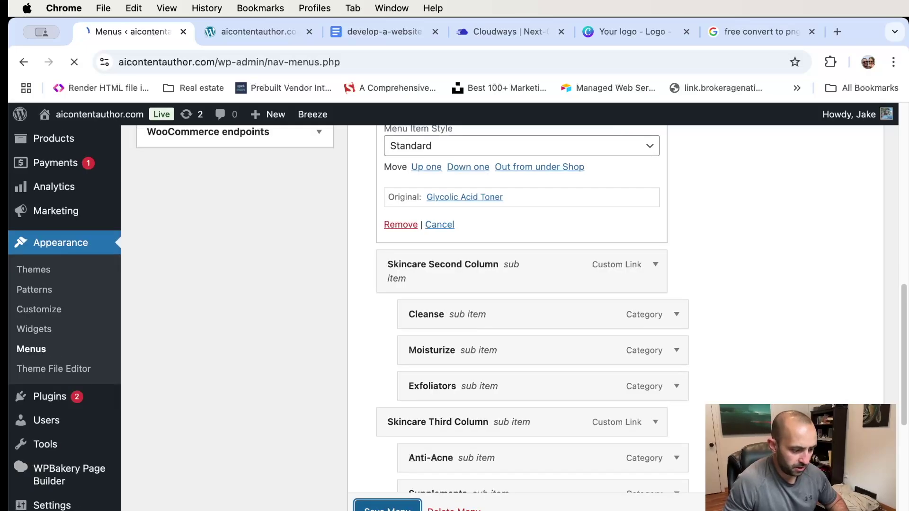
click(257, 29)
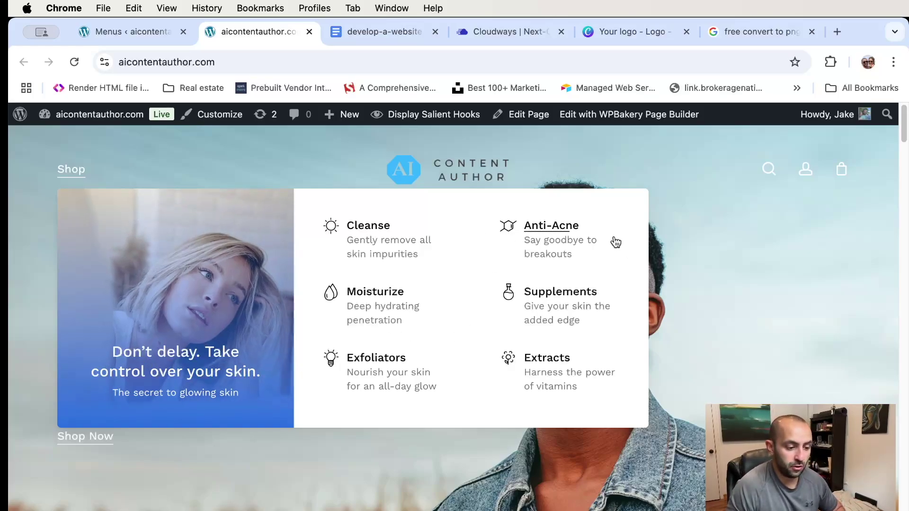
click(132, 31)
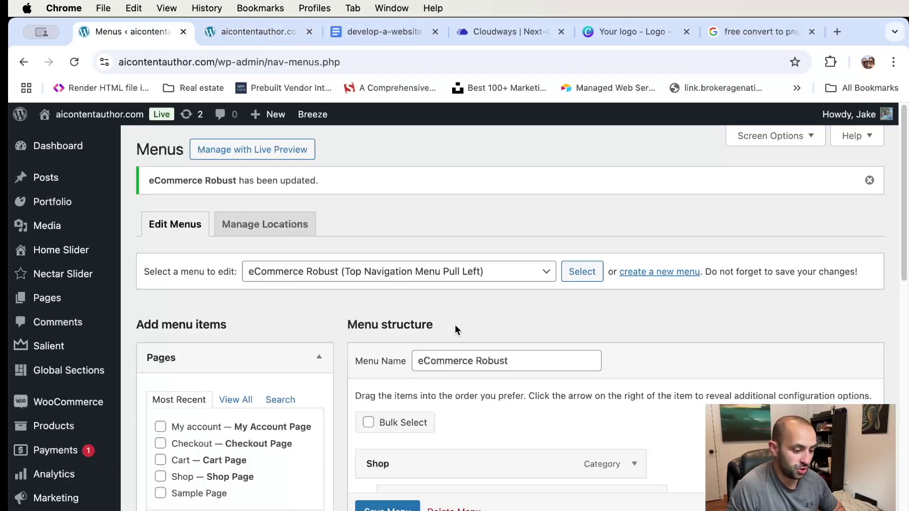
- Add Sample Page to the menu as a top-level item after Shop
scroll(455, 327, down, 10)
scroll(639, 325, up, 5)
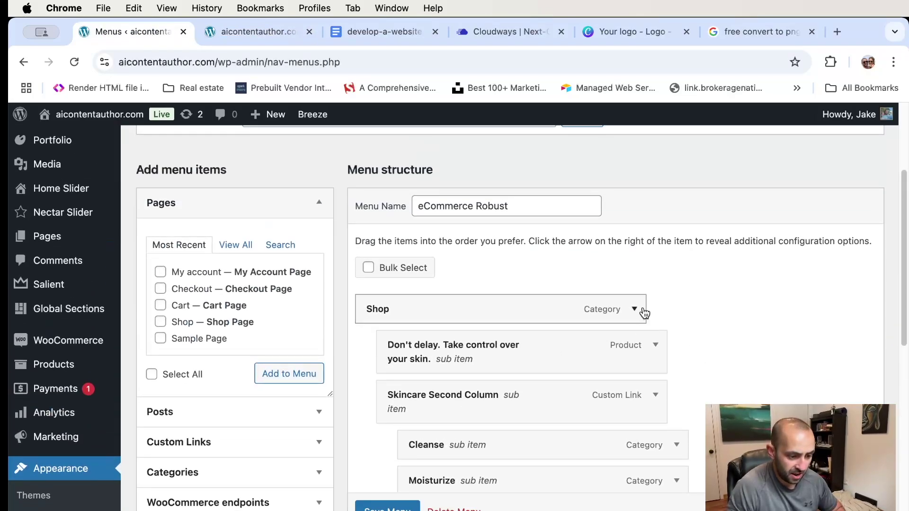
scroll(631, 314, down, 9)
scroll(612, 315, up, 10)
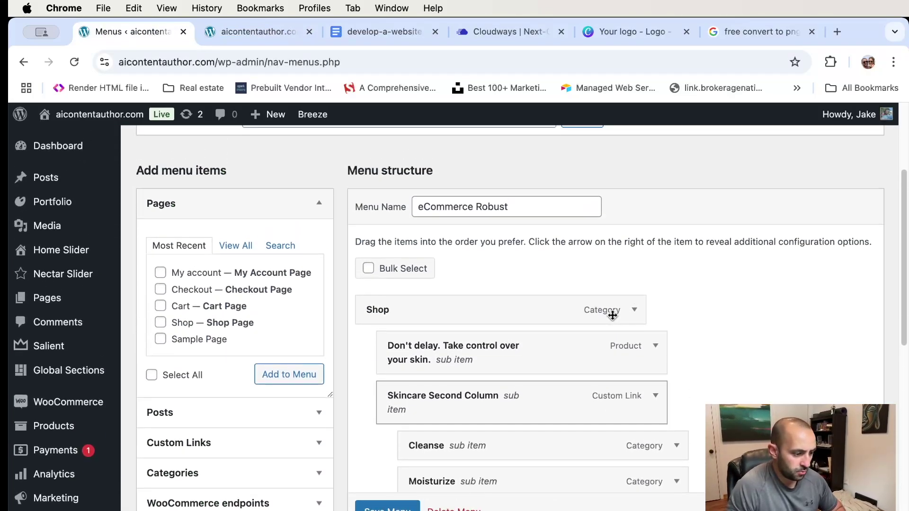
scroll(254, 282, down, 1)
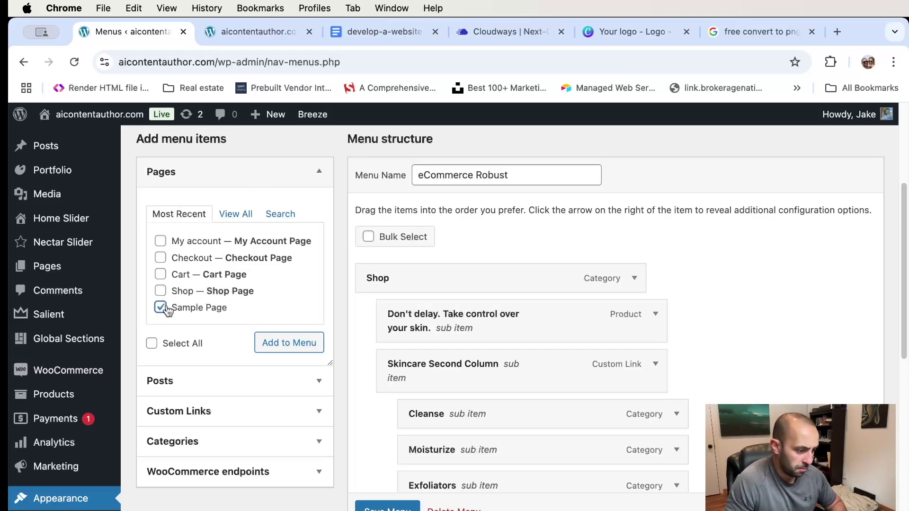
scroll(215, 293, down, 4)
scroll(266, 322, up, 3)
click(296, 316)
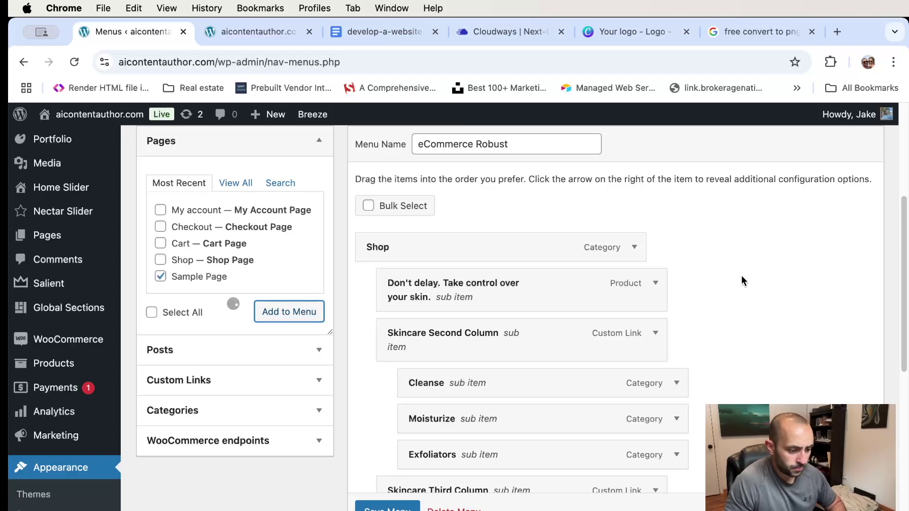
- Save the eCommerce Robust menu
scroll(741, 275, down, 6)
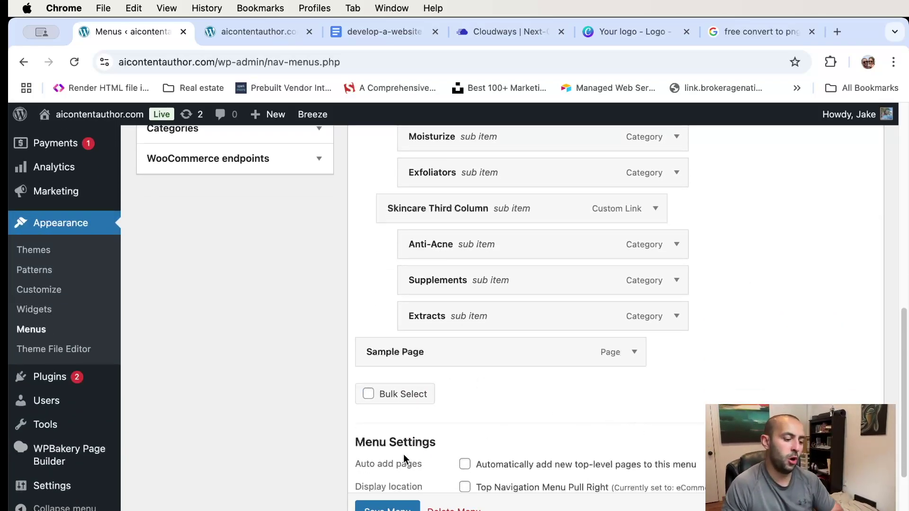
scroll(388, 509, down, 1)
click(388, 509)
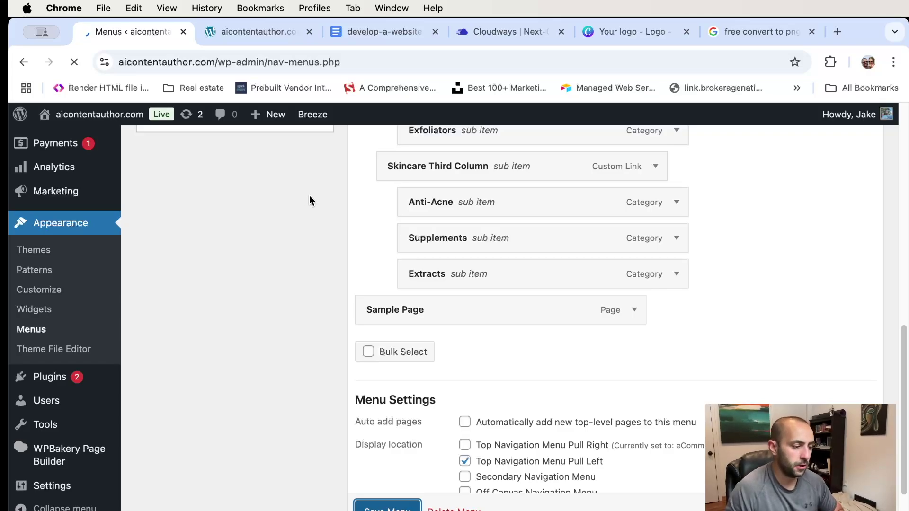
click(237, 30)
- Reload the live homepage so Shop and Sample Page appear in the navigation
click(227, 62)
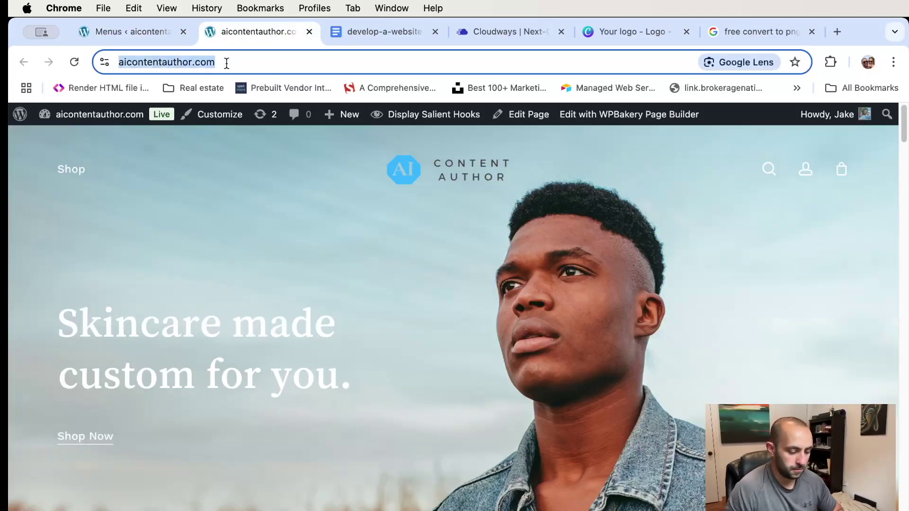
key(Return)
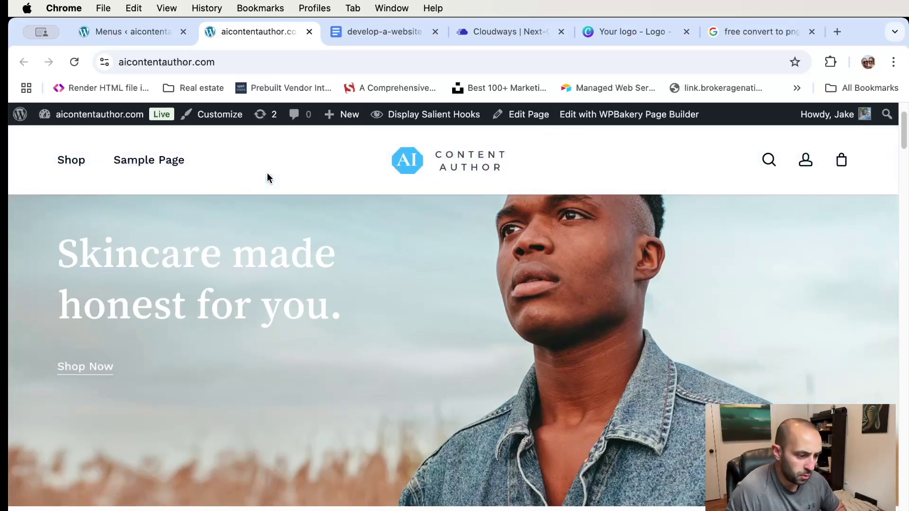
scroll(322, 173, down, 3)
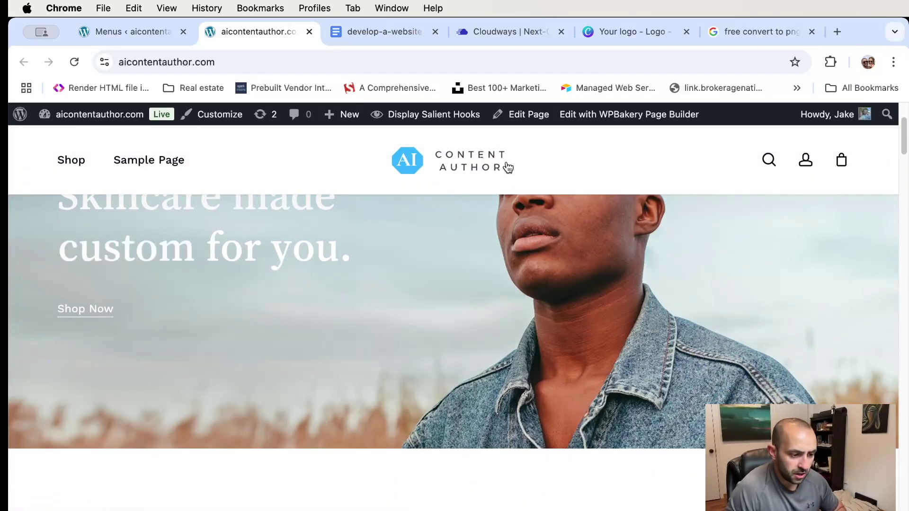
scroll(477, 178, up, 2)
scroll(477, 178, down, 1)
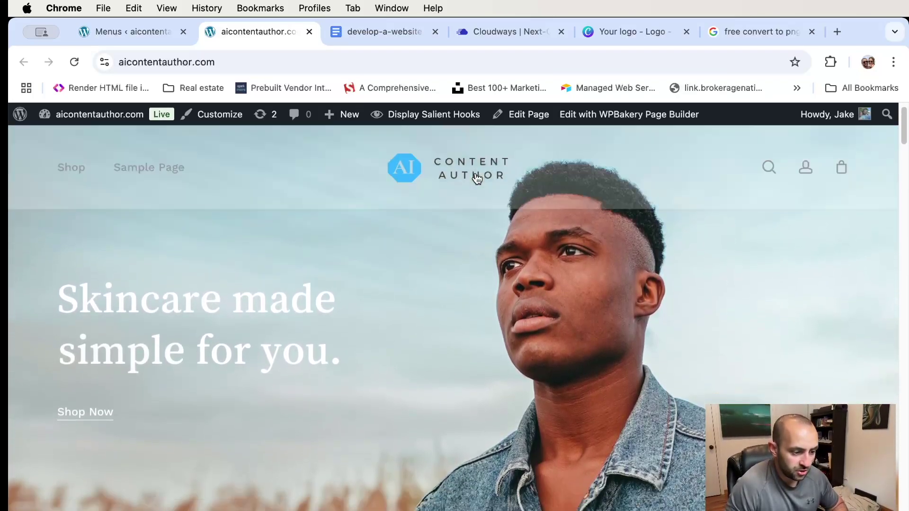
scroll(476, 179, down, 6)
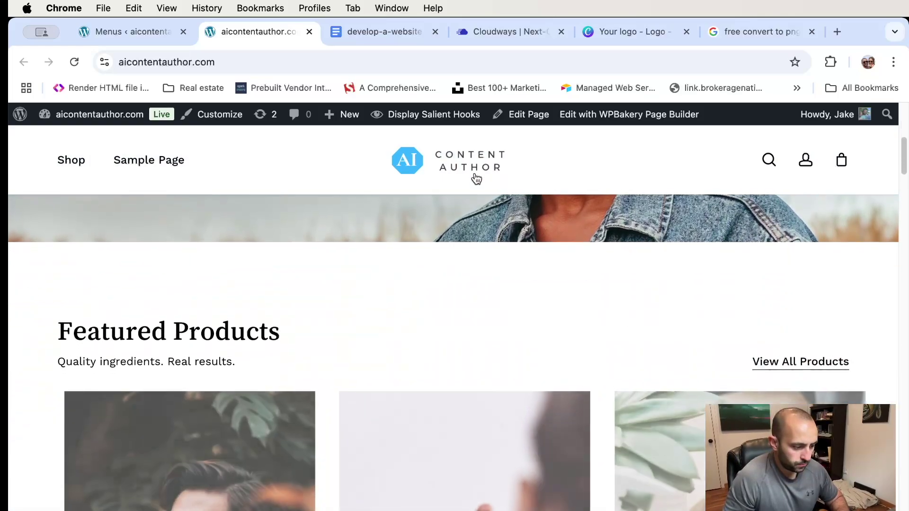
scroll(475, 180, down, 4)
scroll(475, 182, up, 10)
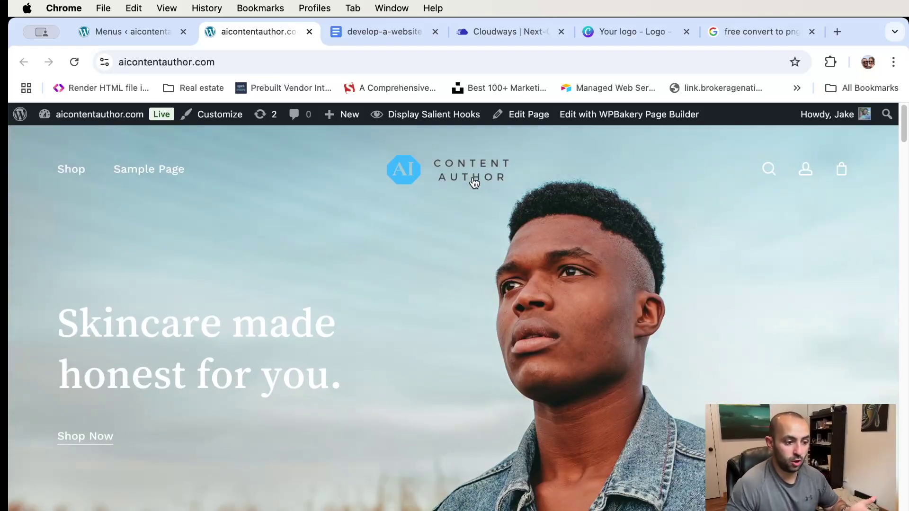
scroll(544, 213, down, 1)
scroll(451, 211, up, 1)
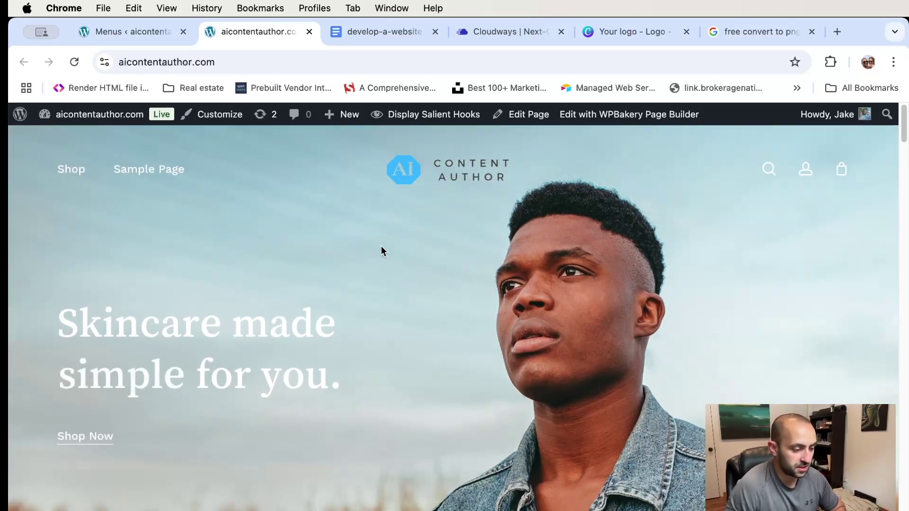
scroll(426, 237, down, 3)
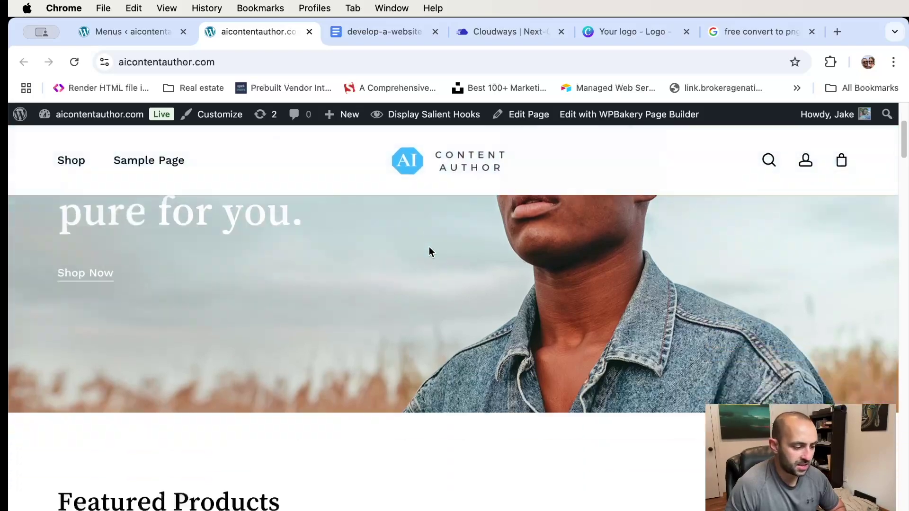
scroll(429, 247, down, 10)
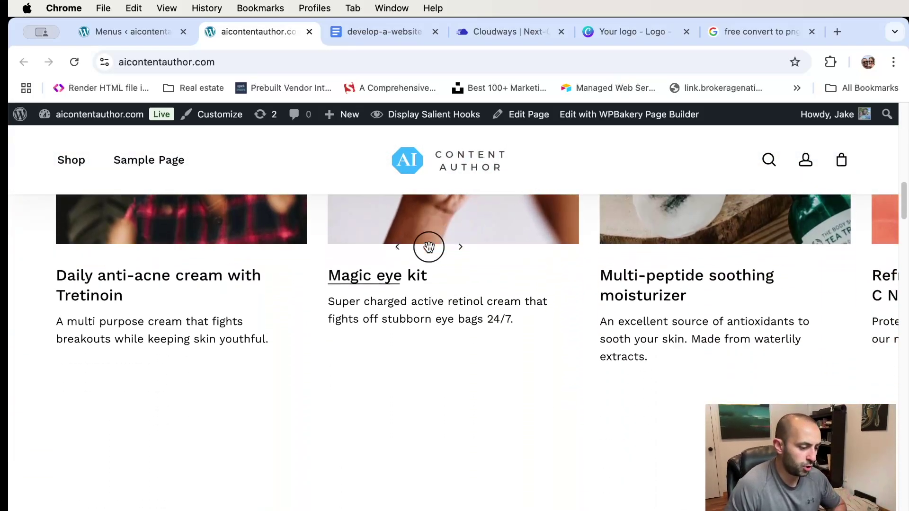
scroll(428, 247, up, 8)
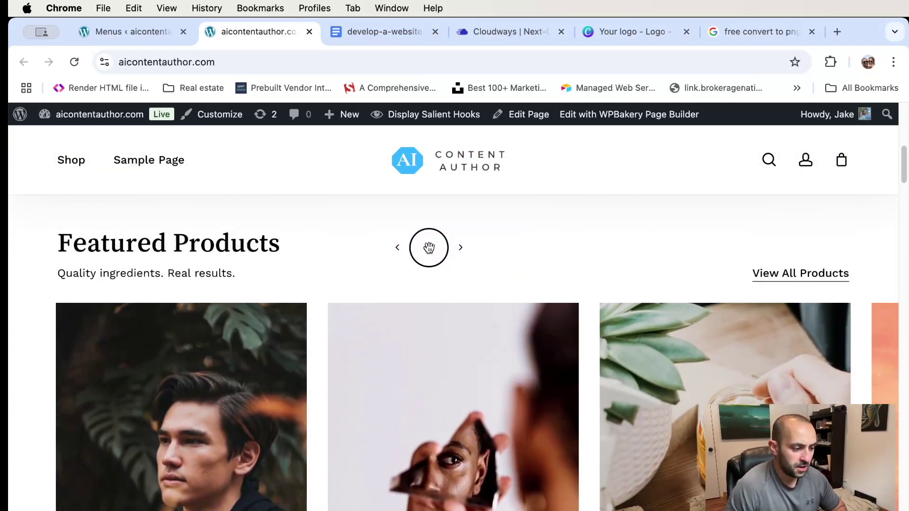
scroll(434, 289, down, 1)
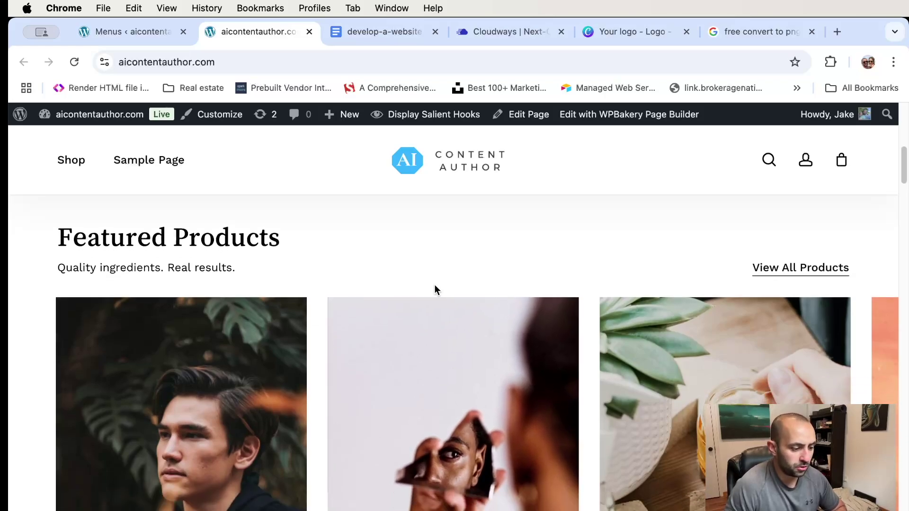
scroll(435, 287, down, 2)
scroll(435, 287, up, 1)
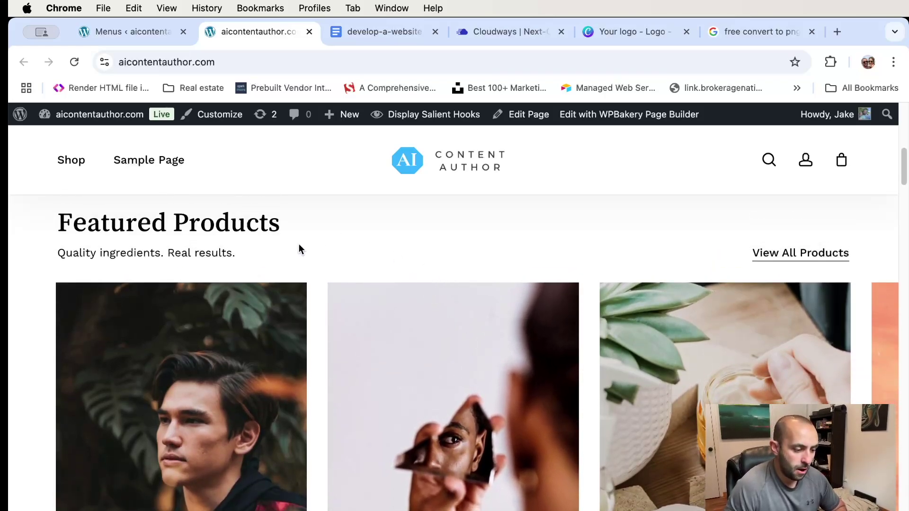
- Slide through the Featured Products carousel and review the homepage's product categories
drag(743, 377, 446, 379)
drag(662, 375, 357, 367)
drag(564, 363, 635, 361)
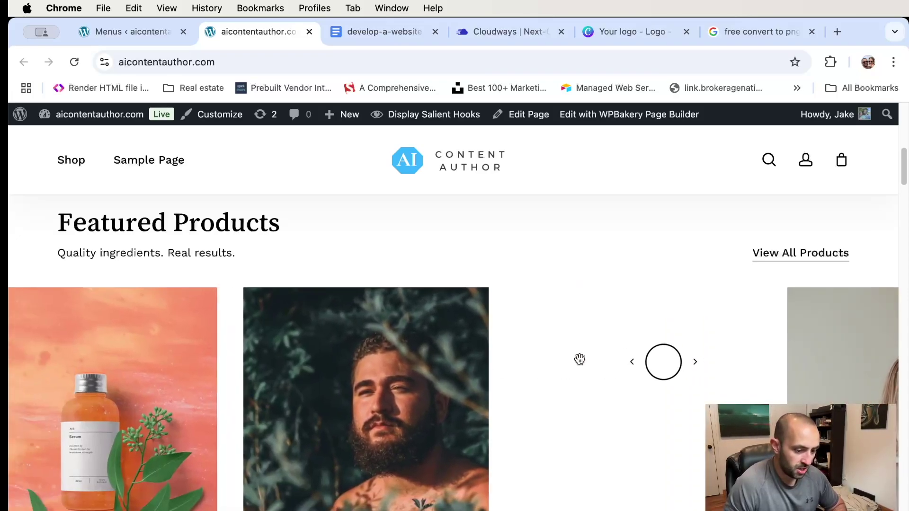
scroll(398, 292, down, 2)
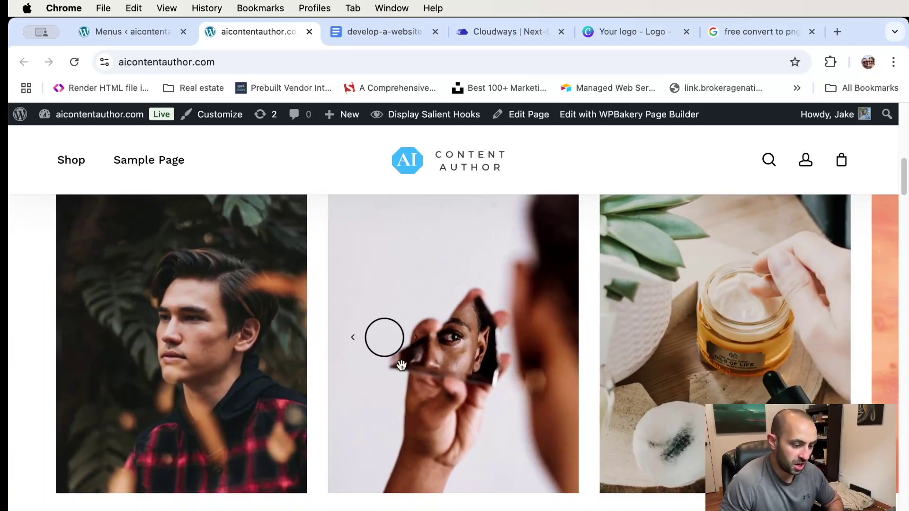
scroll(467, 367, down, 4)
scroll(475, 367, up, 4)
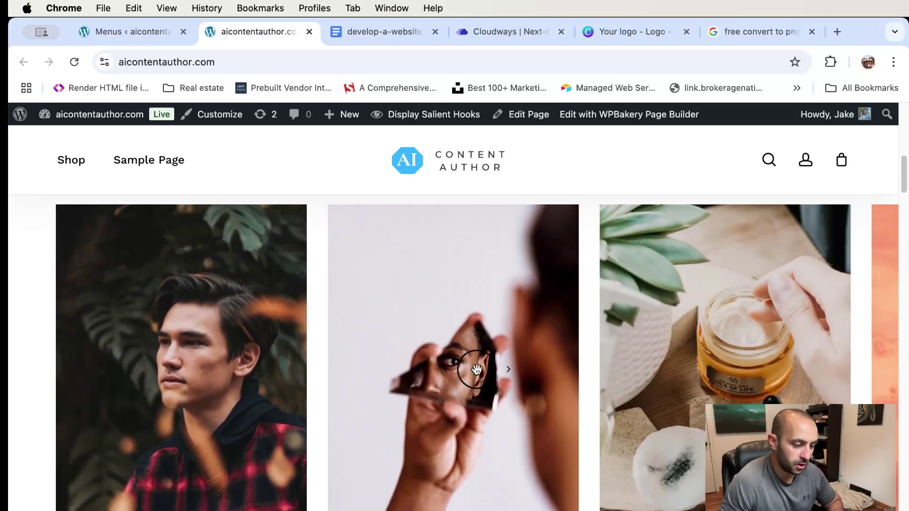
scroll(476, 370, up, 3)
scroll(475, 369, down, 10)
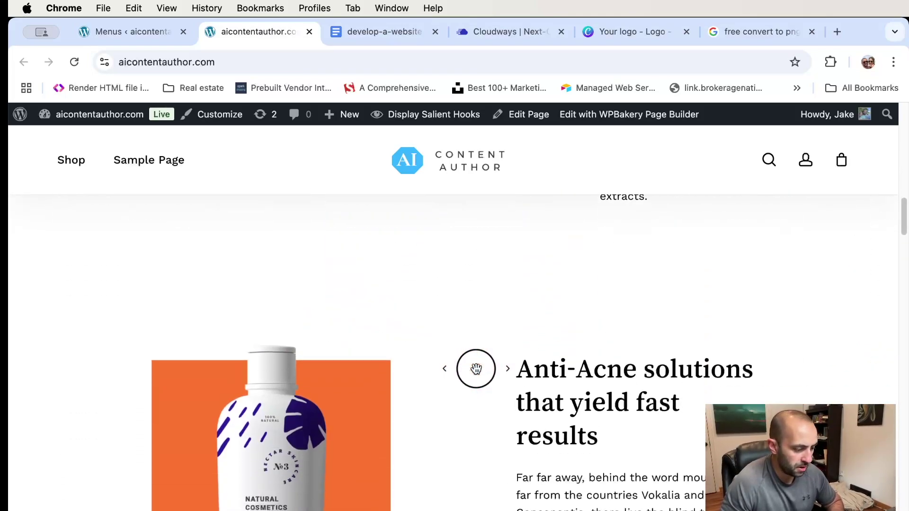
scroll(475, 369, up, 8)
scroll(476, 369, up, 2)
scroll(476, 368, down, 4)
scroll(476, 368, up, 1)
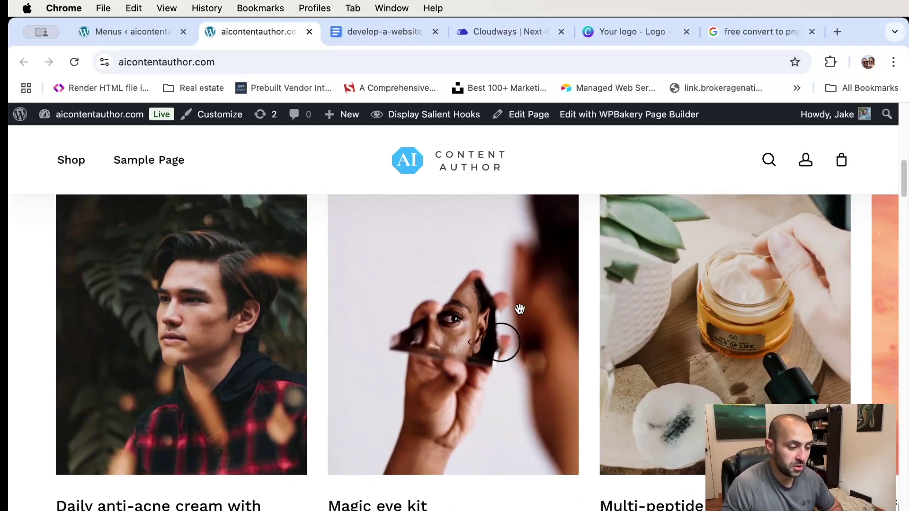
scroll(517, 318, up, 2)
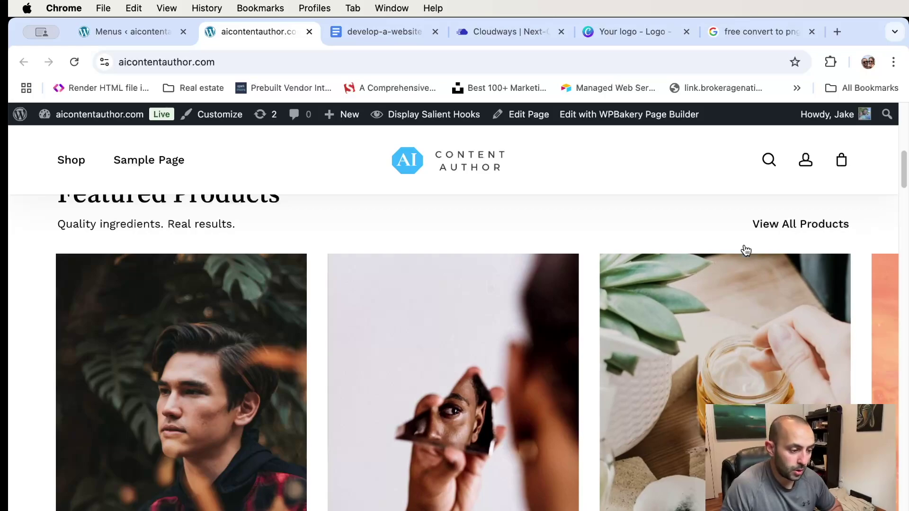
scroll(454, 346, down, 10)
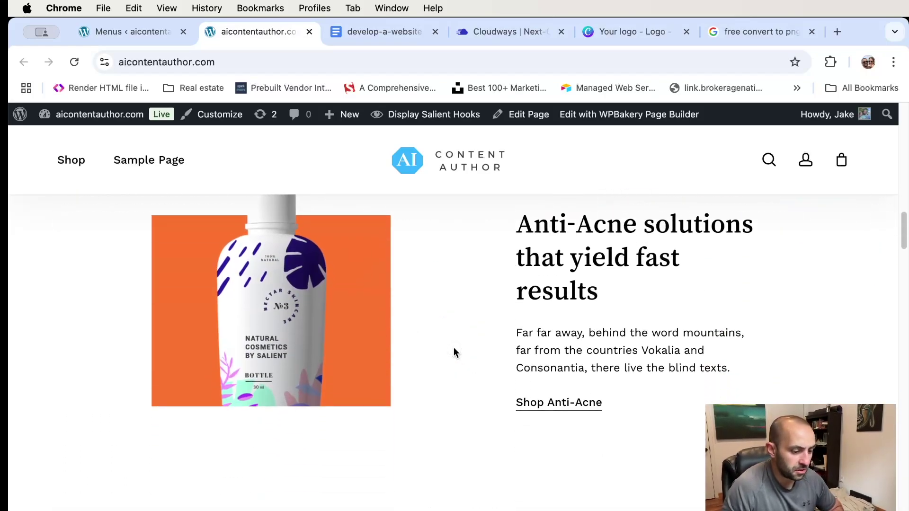
scroll(464, 350, up, 2)
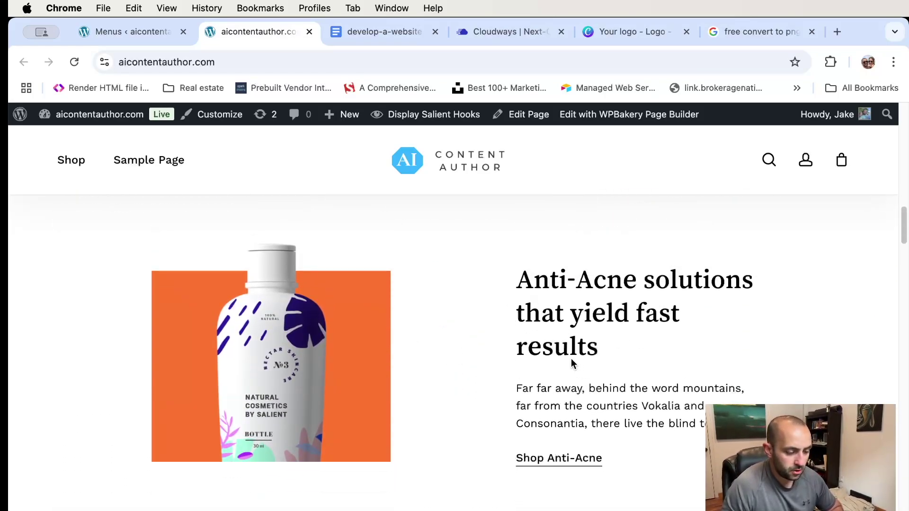
scroll(593, 431, down, 15)
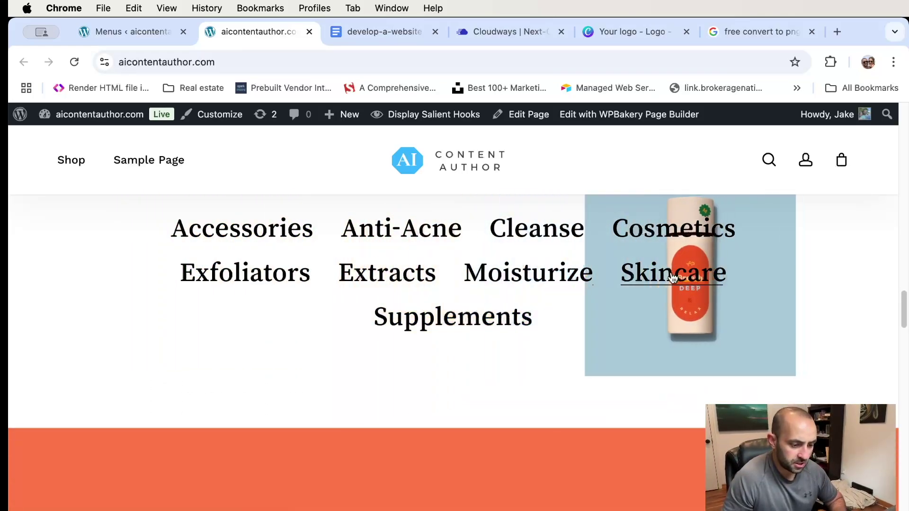
scroll(672, 277, up, 12)
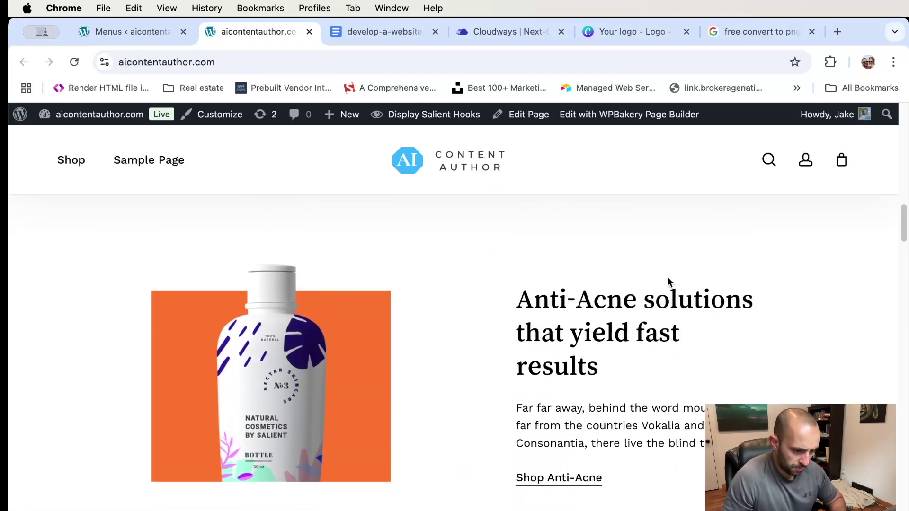
scroll(668, 282, up, 8)
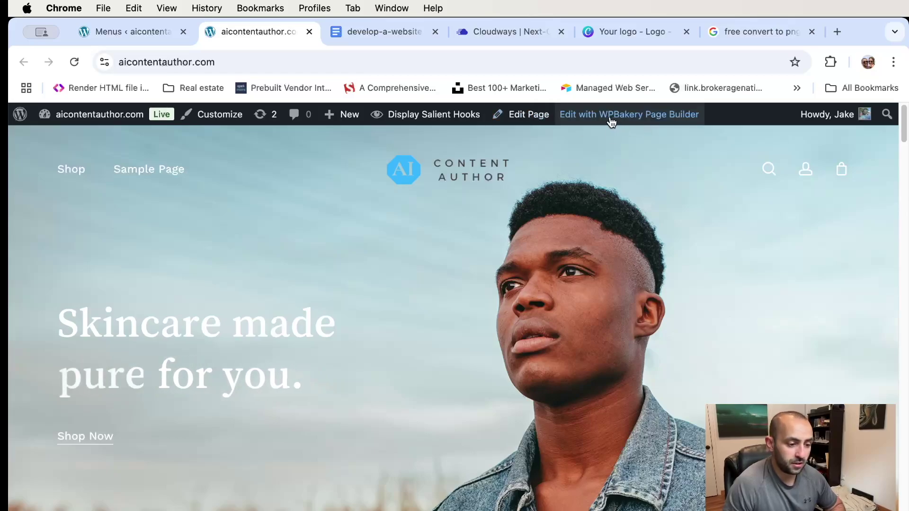
scroll(608, 120, down, 1)
scroll(611, 120, up, 1)
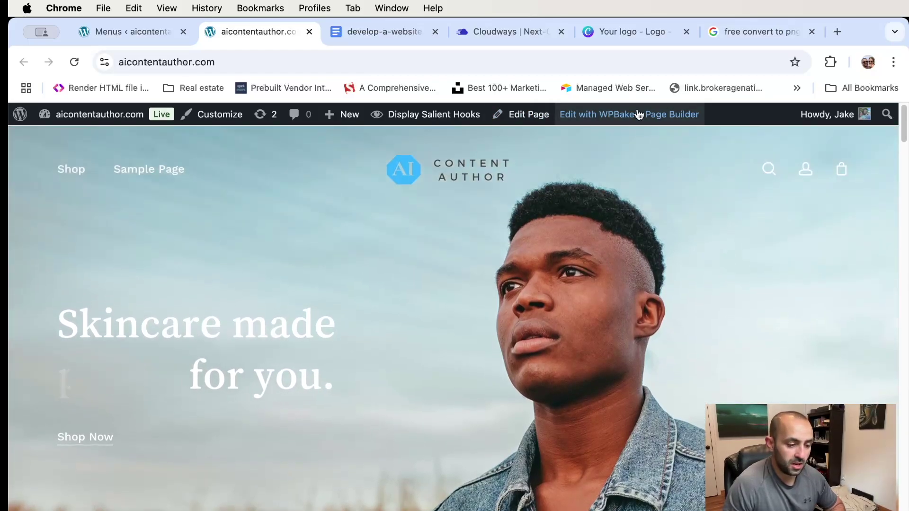
click(598, 117)
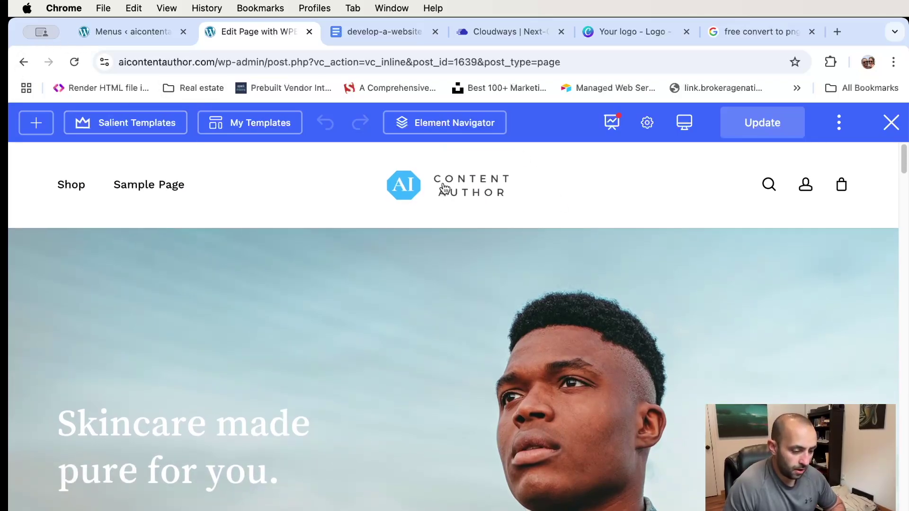
scroll(450, 309, down, 3)
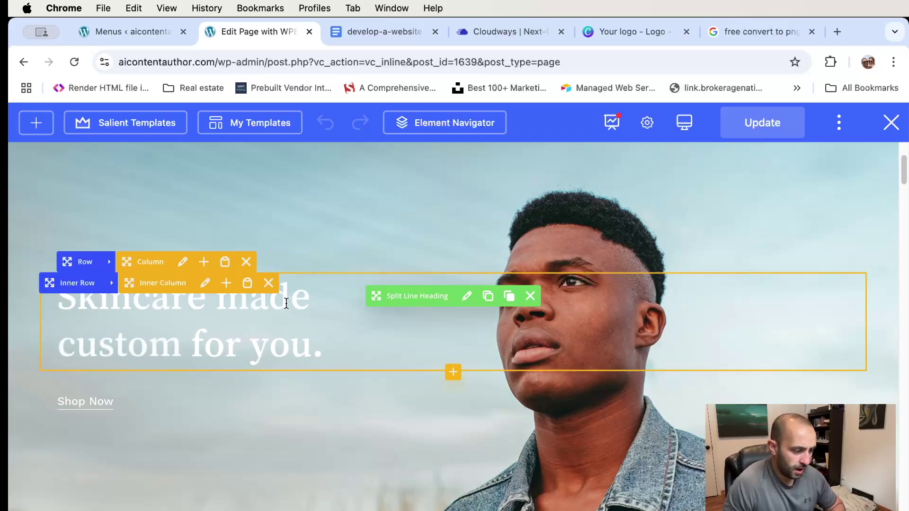
scroll(481, 280, up, 3)
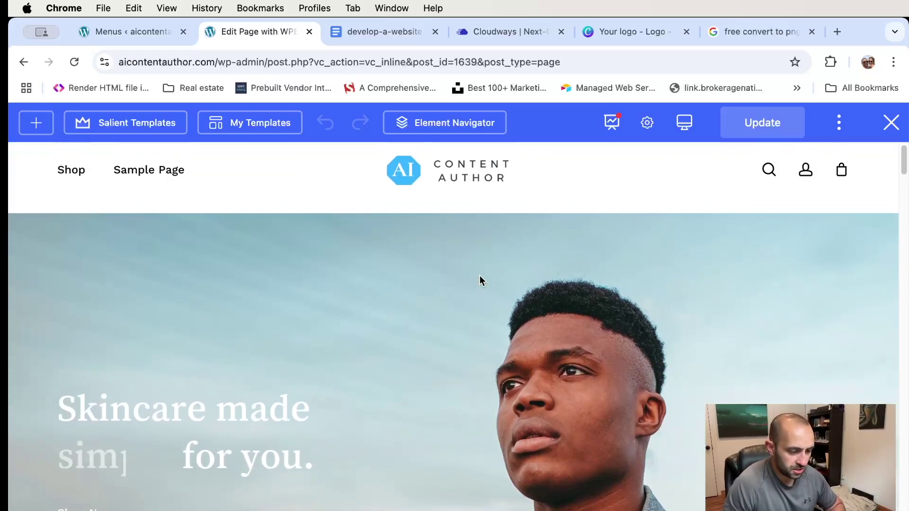
scroll(433, 279, down, 1)
scroll(433, 279, up, 1)
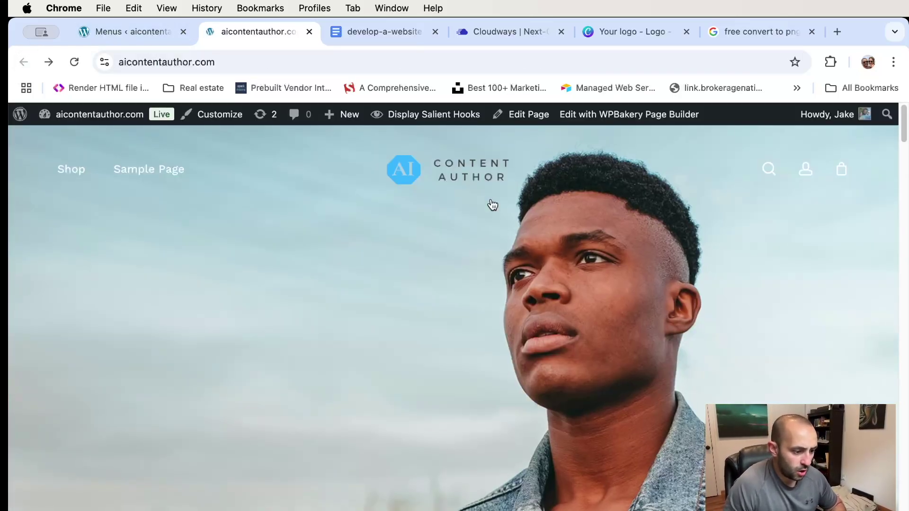
- Open the live site in a new tab from the Visit Site link
click(523, 117)
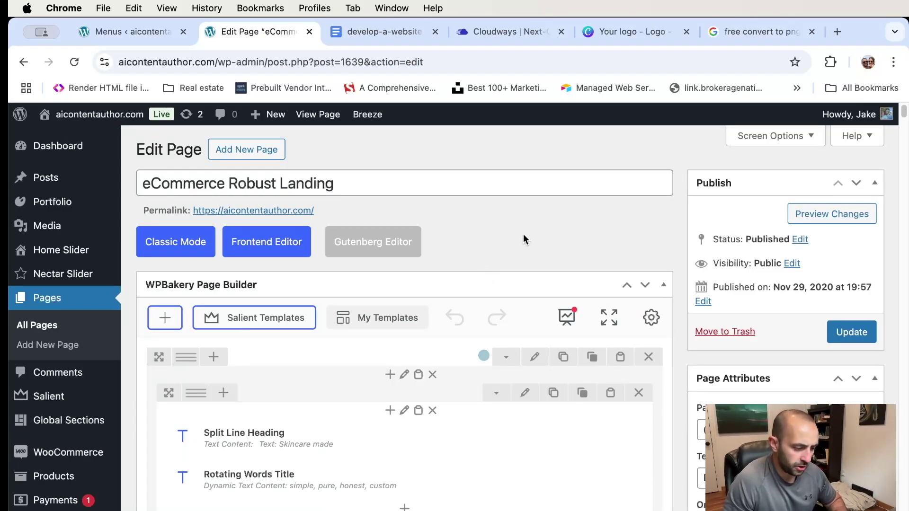
scroll(524, 234, down, 5)
scroll(524, 234, up, 5)
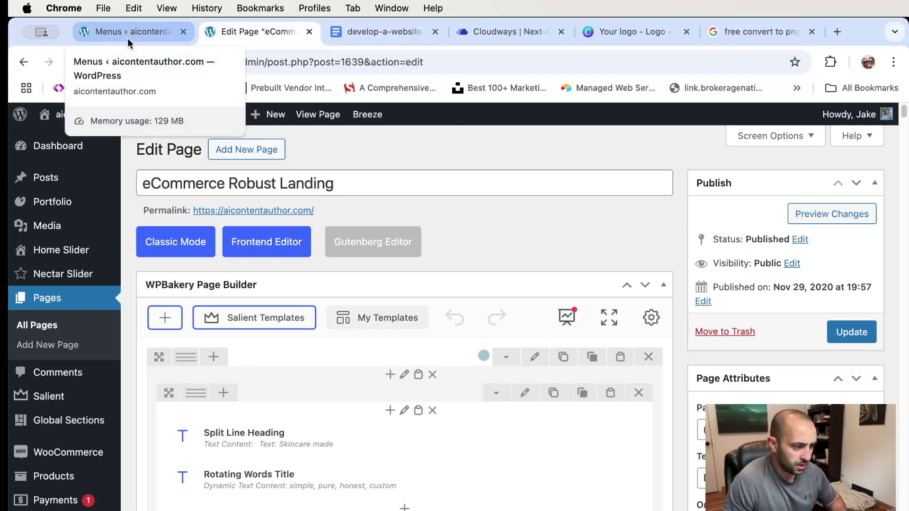
click(127, 34)
mouse_move(92, 117)
right_click(76, 138)
click(146, 145)
click(329, 32)
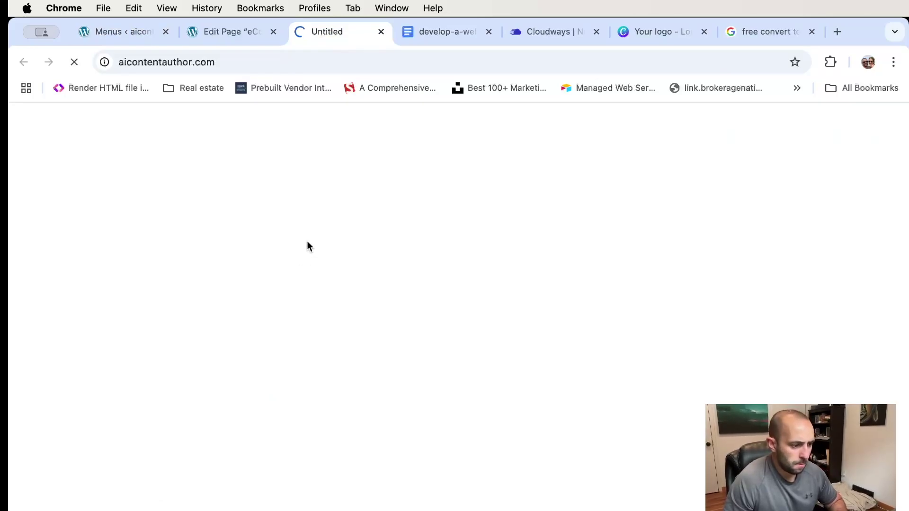
- Copy the 'Anti-Acne solutions that yield fast results' heading text
scroll(185, 288, down, 5)
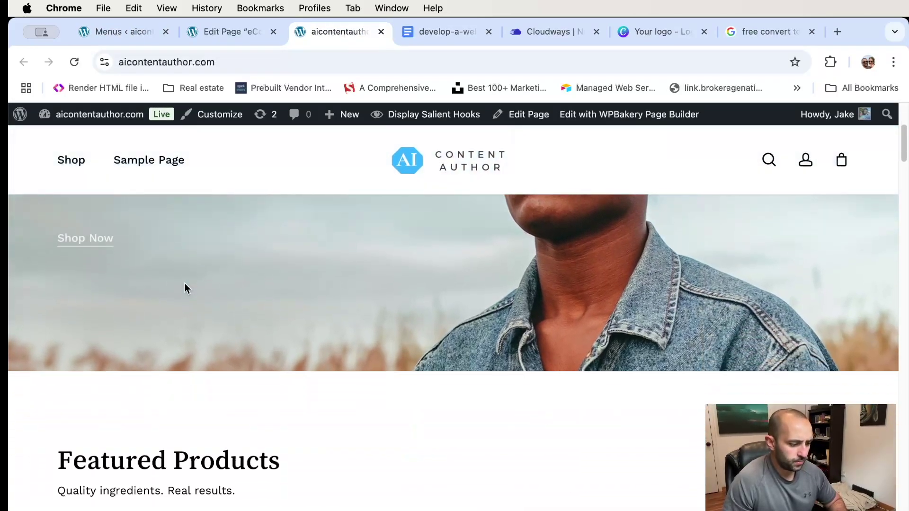
scroll(186, 287, down, 10)
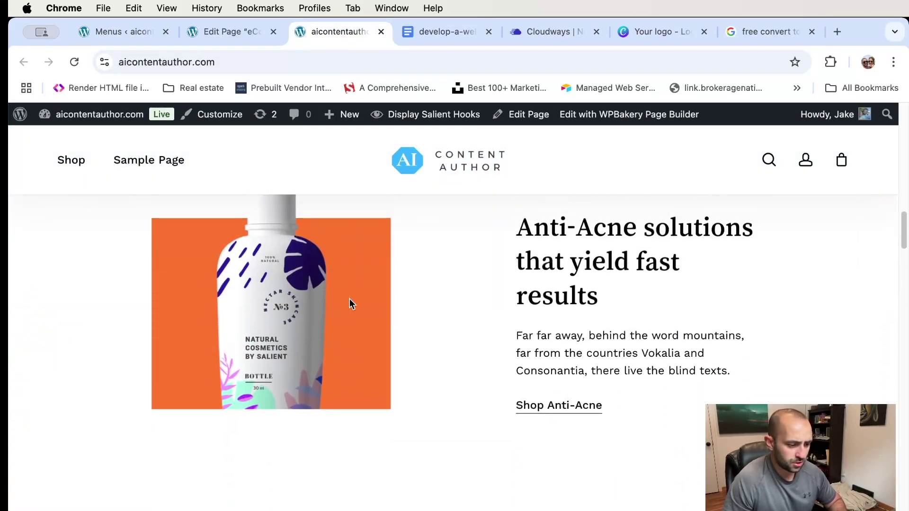
scroll(459, 299, up, 2)
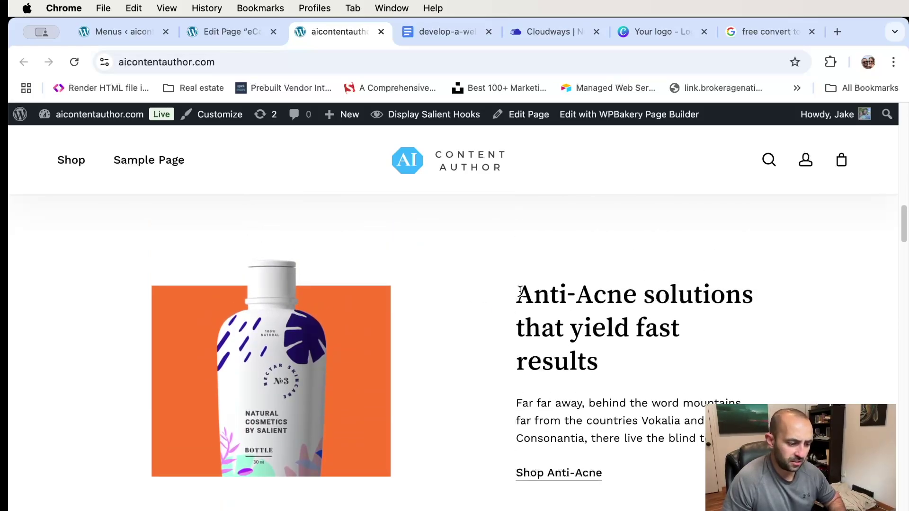
drag(520, 292, 633, 373)
right_click(573, 293)
click(618, 330)
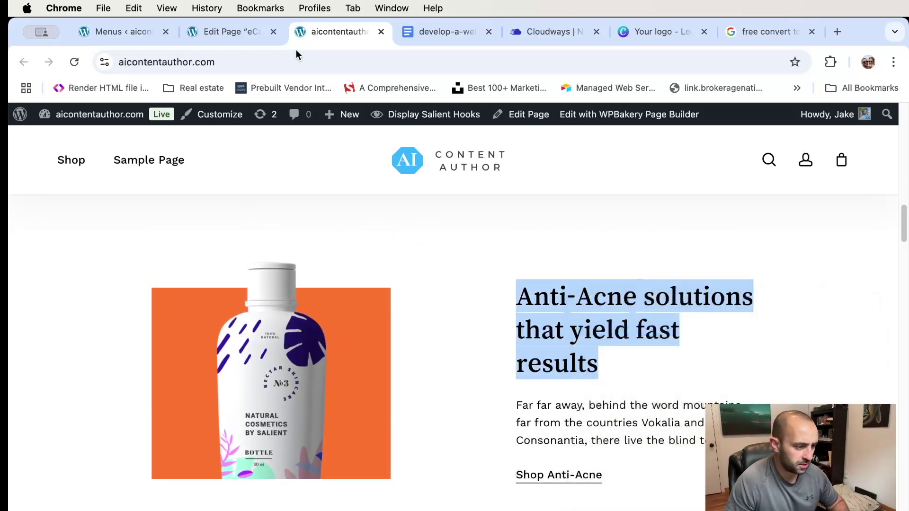
click(228, 32)
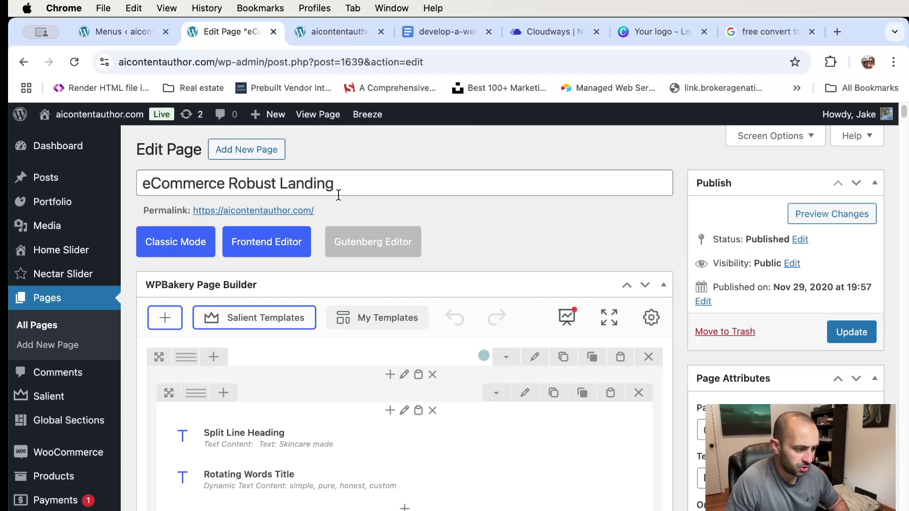
- Find the Anti-Acne split-line heading and change it to 'Make the changes you want to make.'
scroll(475, 251, down, 5)
key(super+f)
key(super+v)
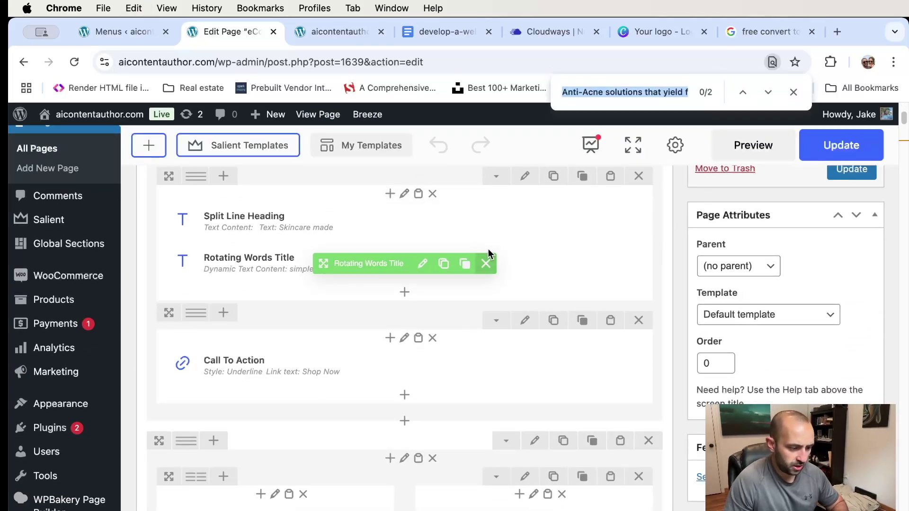
key(Return)
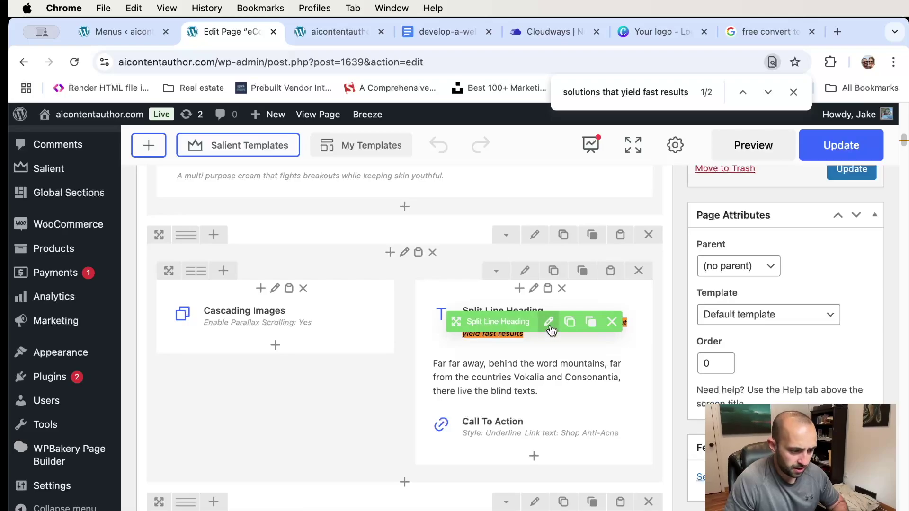
click(548, 323)
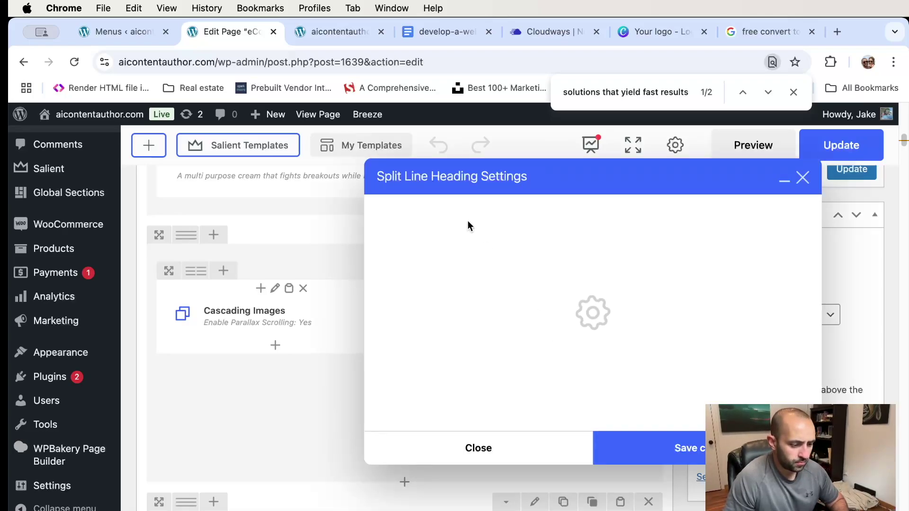
click(581, 340)
key(super+a)
text(M)
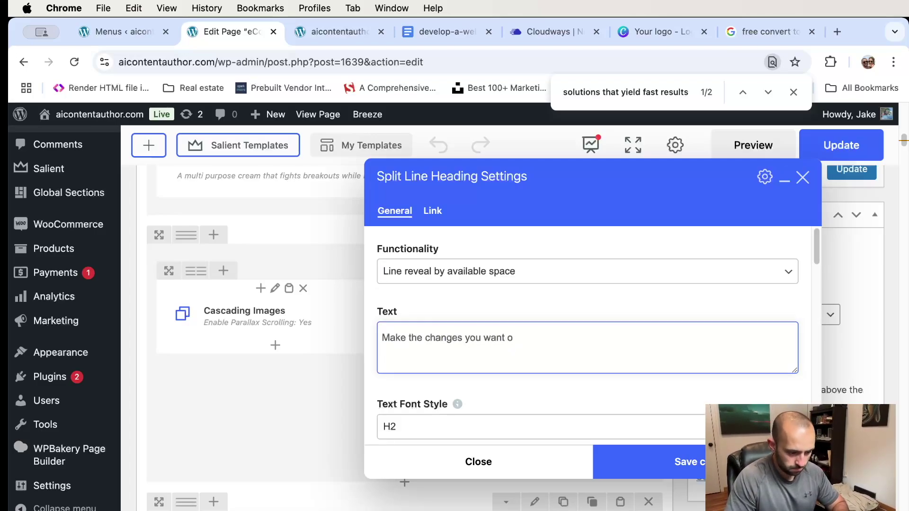
click(699, 450)
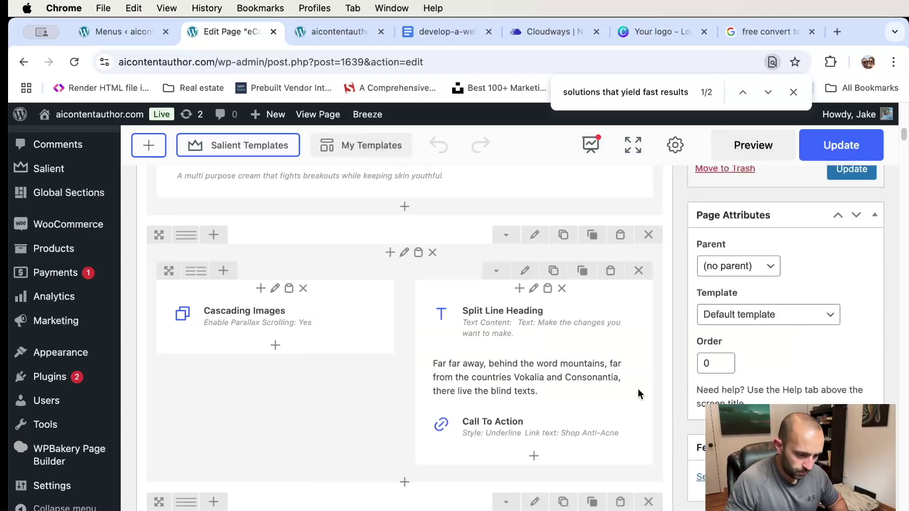
- Recheck and save the split-line heading and paragraph text block settings
click(547, 323)
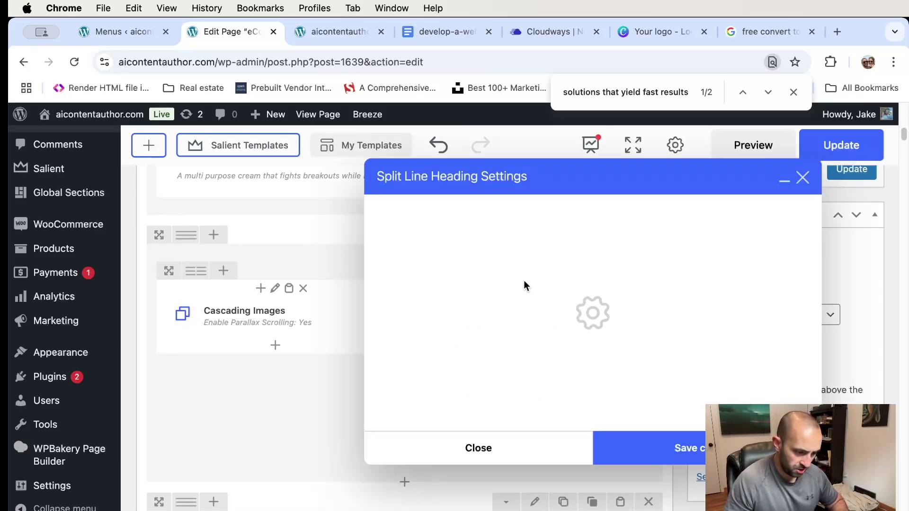
scroll(544, 352, down, 2)
scroll(476, 341, down, 3)
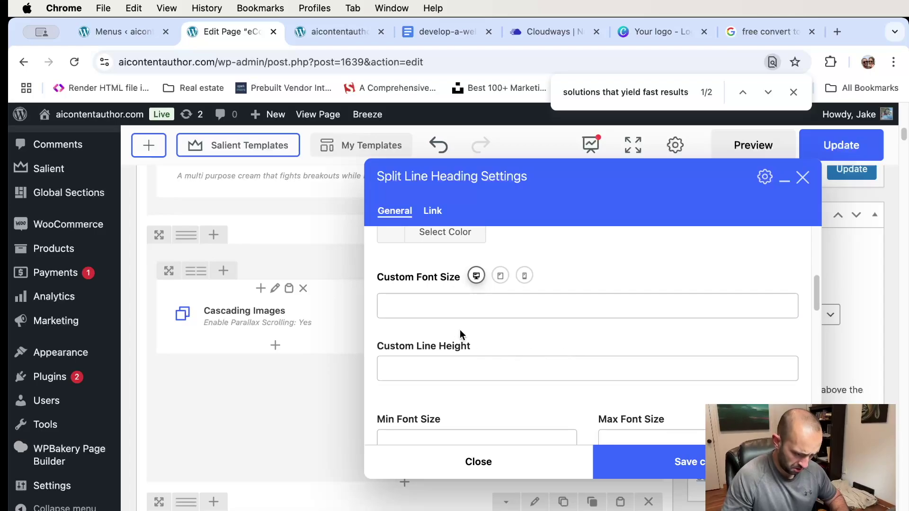
scroll(611, 322, down, 3)
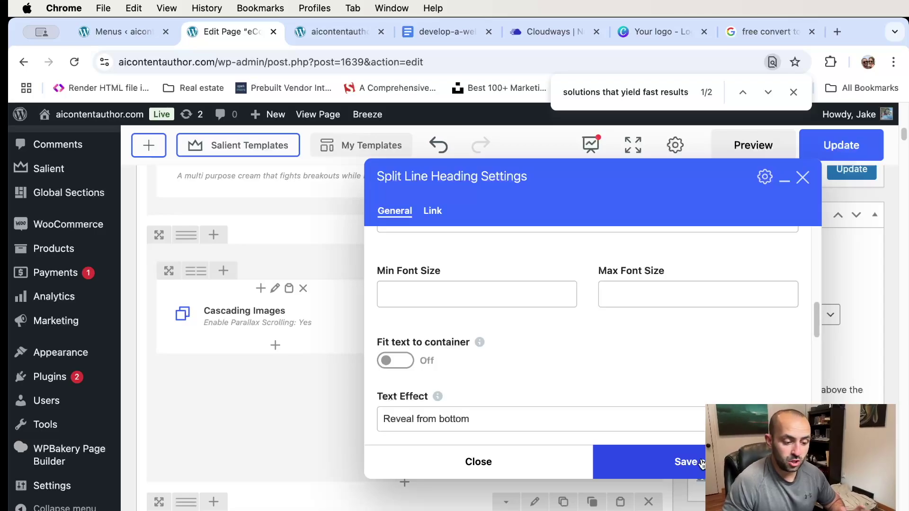
click(687, 465)
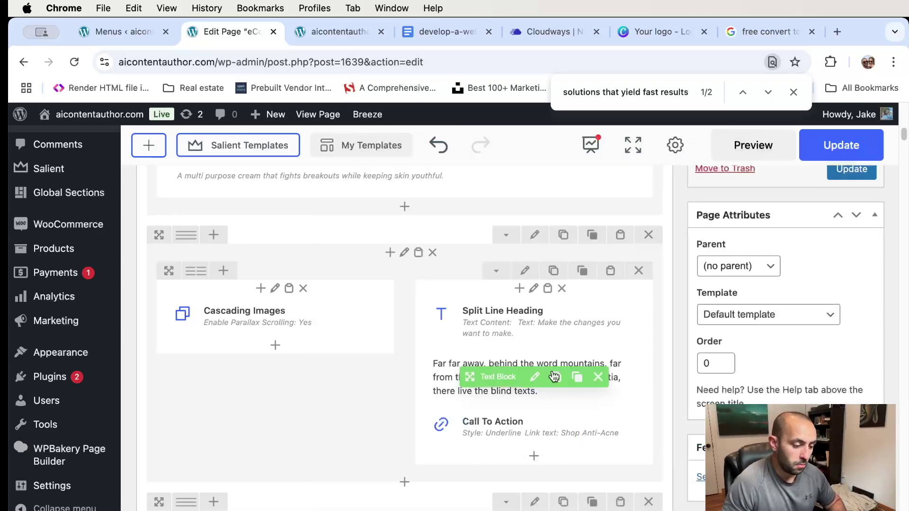
click(534, 377)
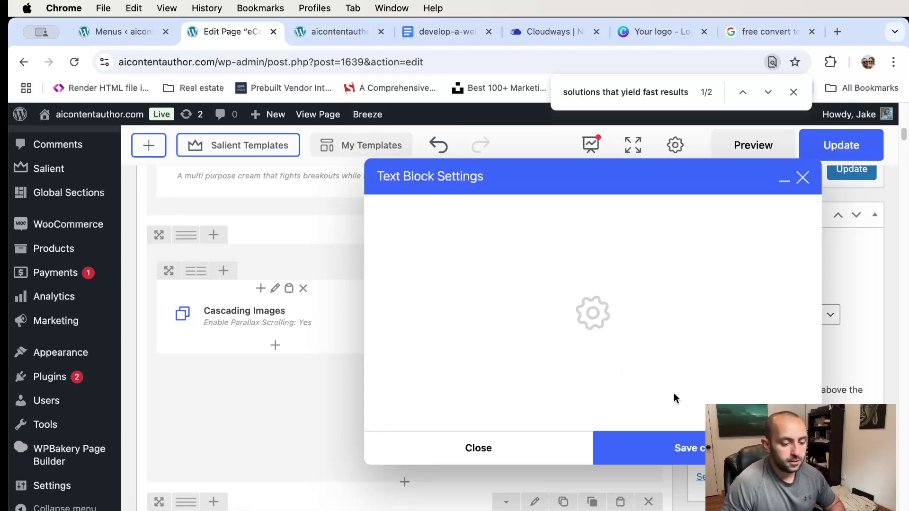
click(696, 455)
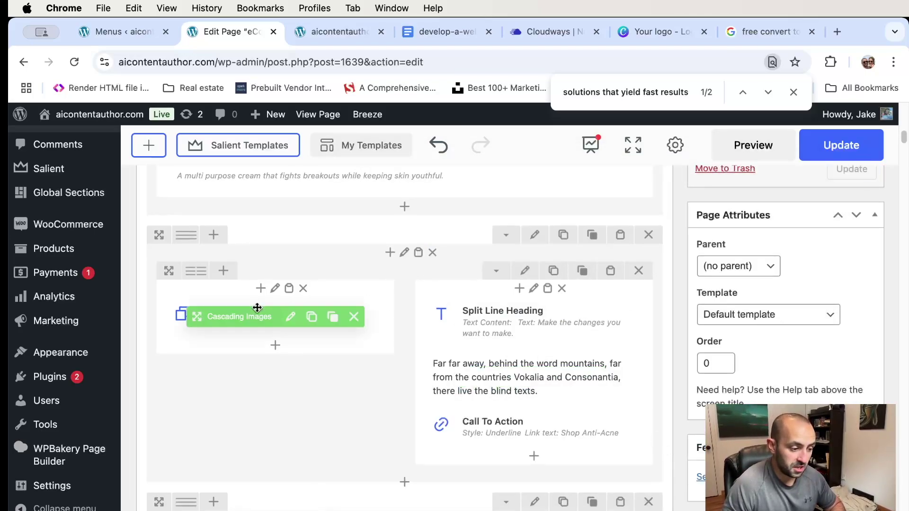
scroll(256, 308, down, 3)
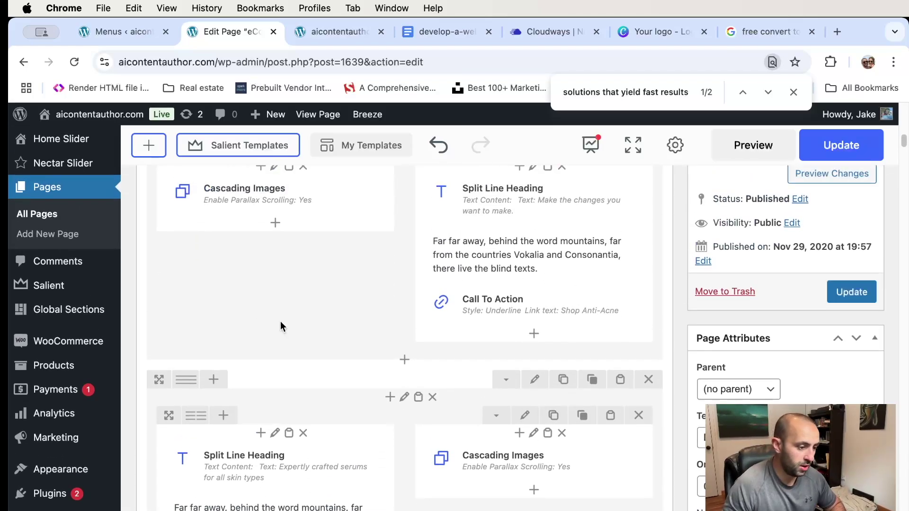
click(335, 37)
- Review the Anti-Acne section on the live homepage
scroll(658, 279, up, 4)
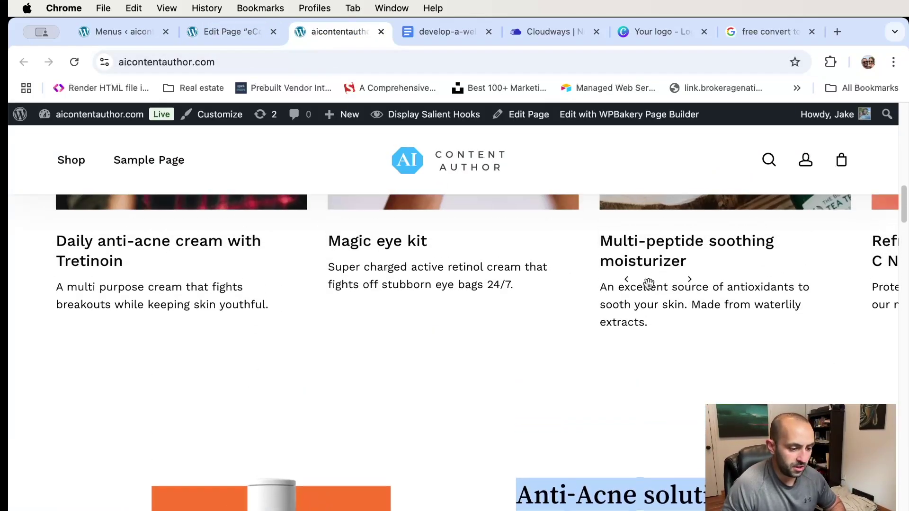
scroll(564, 279, down, 4)
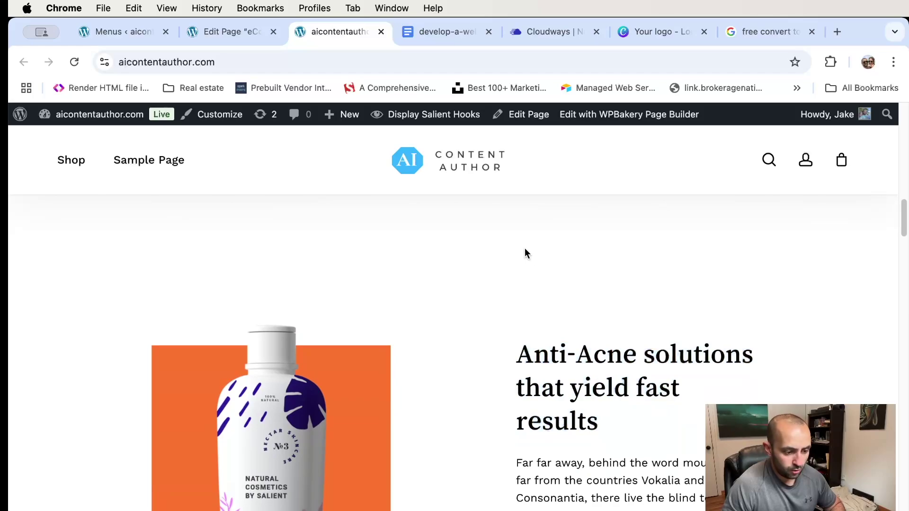
scroll(506, 266, up, 2)
click(704, 399)
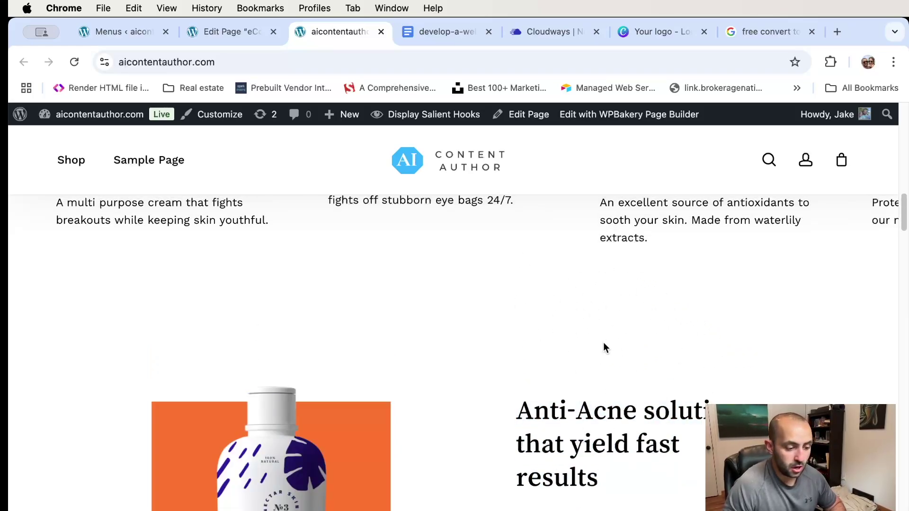
scroll(604, 345, down, 7)
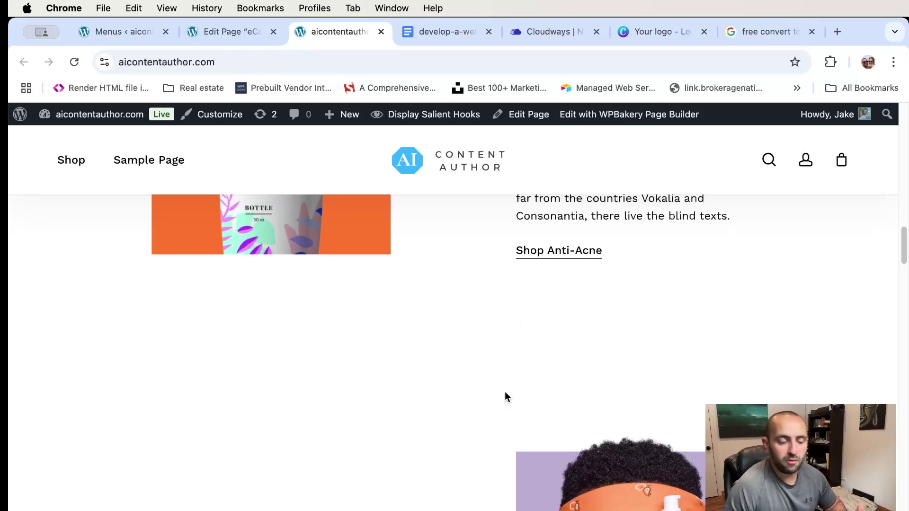
scroll(506, 391, down, 8)
scroll(508, 384, up, 3)
scroll(507, 384, up, 3)
- Compare it with the builder's 'Make the changes you want to make.' section
key(ctrl+shift+Tab)
scroll(621, 273, up, 10)
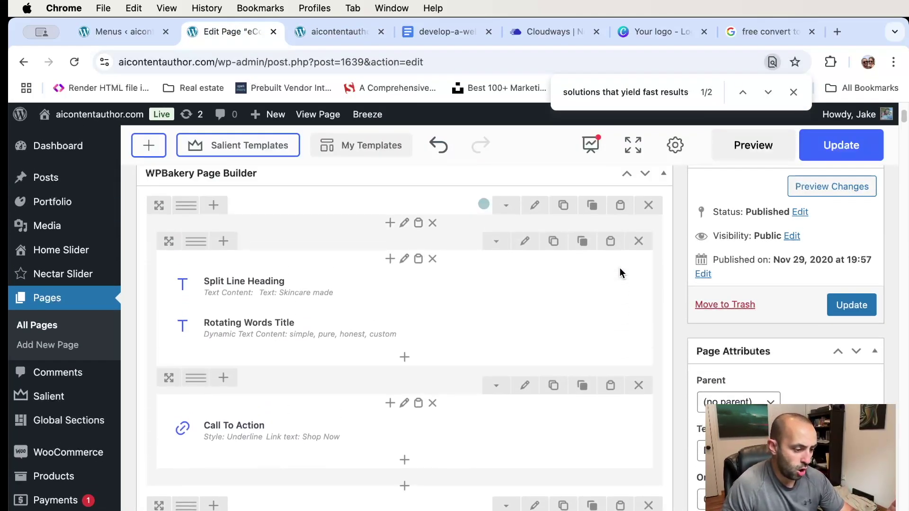
scroll(620, 273, up, 2)
scroll(621, 273, down, 3)
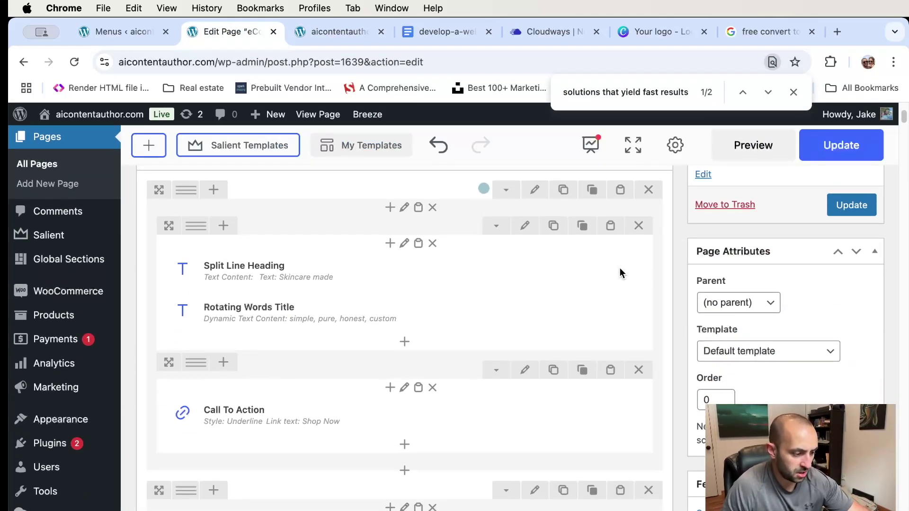
scroll(619, 274, down, 2)
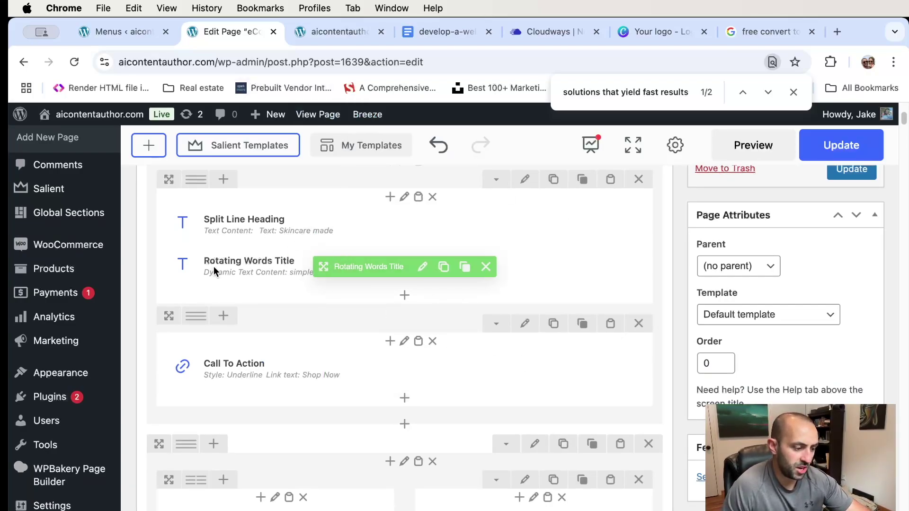
scroll(419, 305, down, 5)
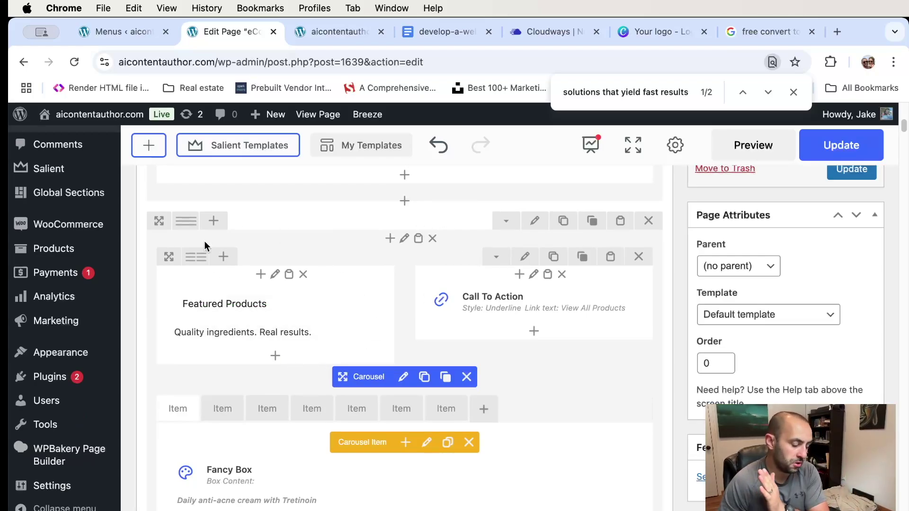
scroll(276, 286, down, 7)
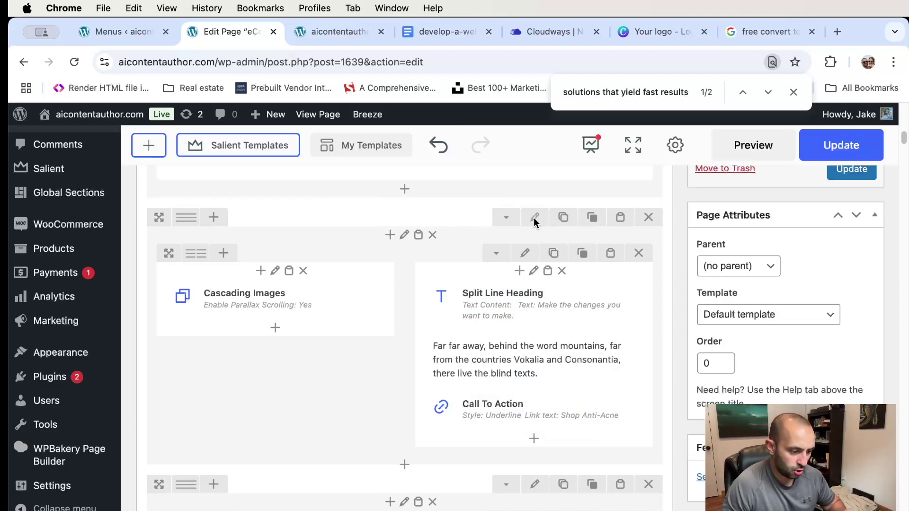
click(346, 31)
scroll(556, 284, up, 3)
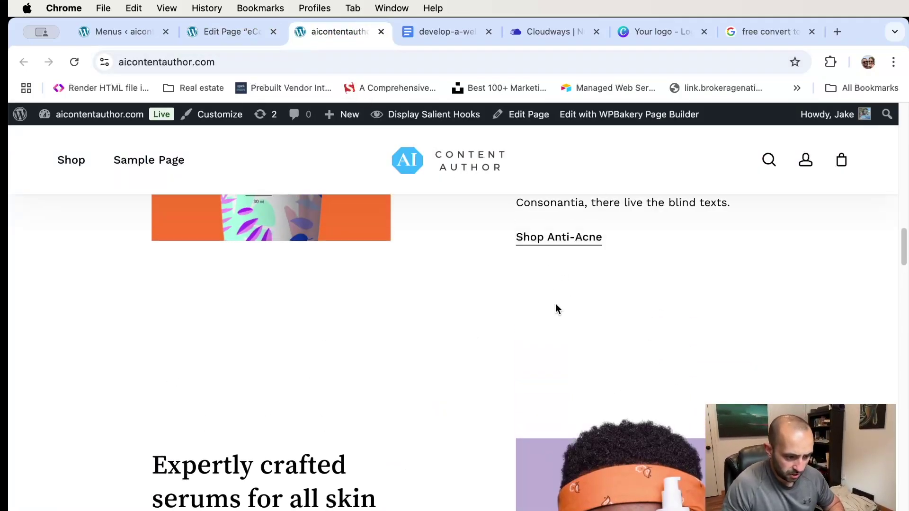
click(218, 31)
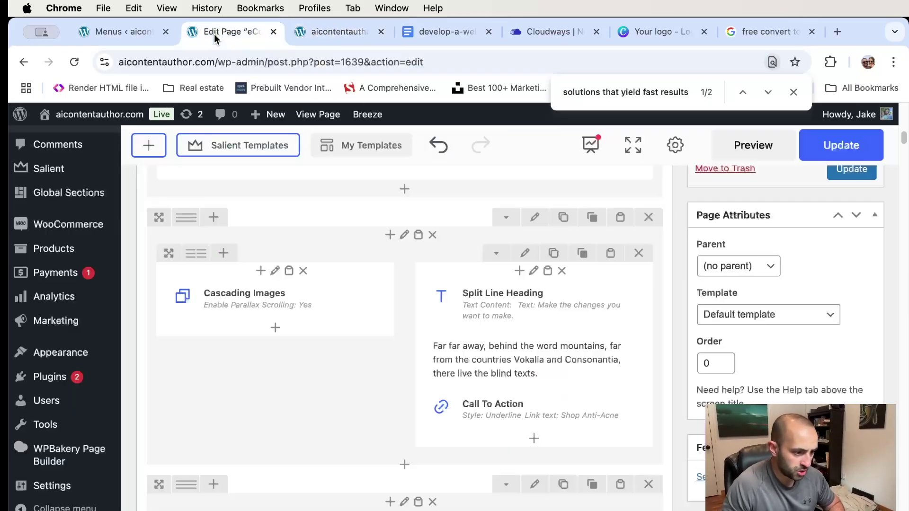
- Change the Anti-Acne row's Padding Top from 4% to 2% and save the row settings
click(535, 218)
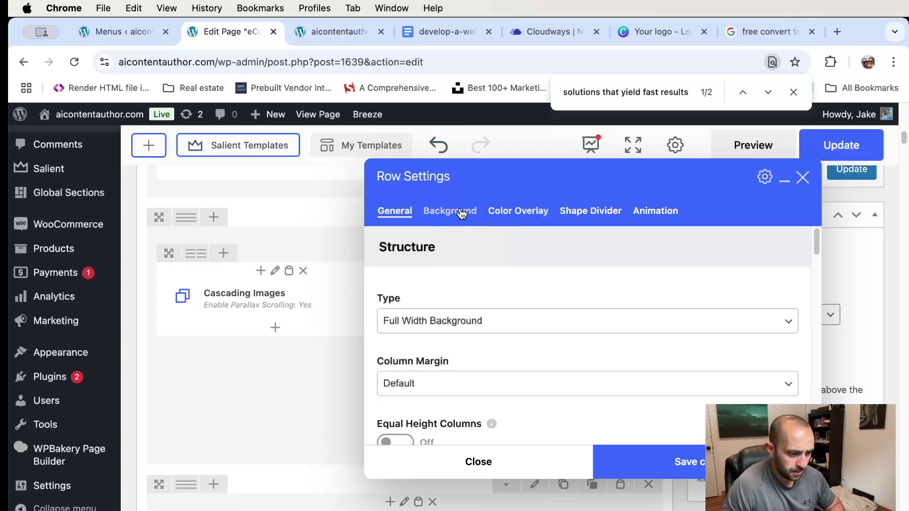
scroll(504, 328, down, 10)
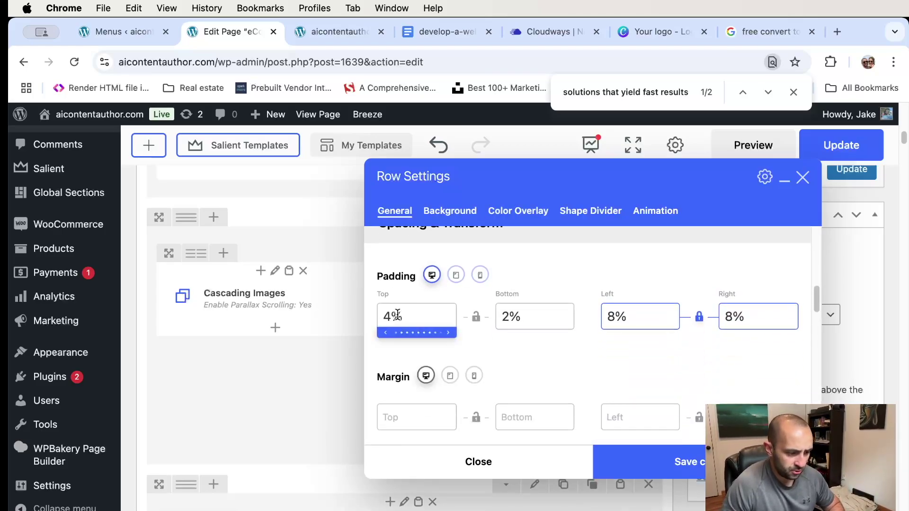
double_click(392, 316)
text(2)
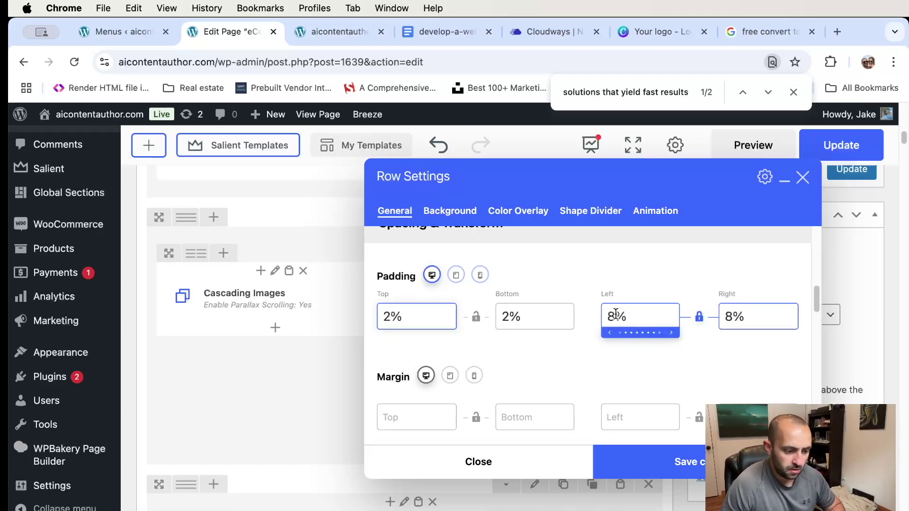
click(616, 316)
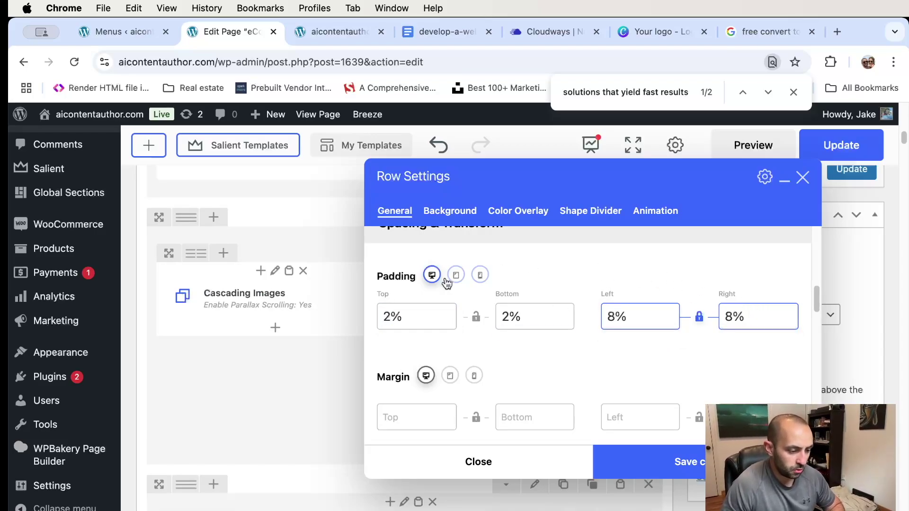
click(653, 462)
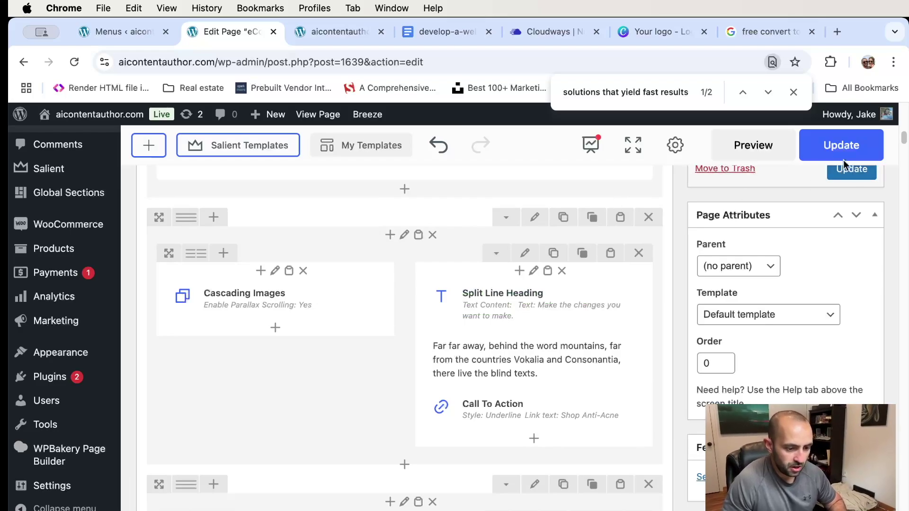
- Update the page and reload the live homepage to pick up the changes
click(822, 151)
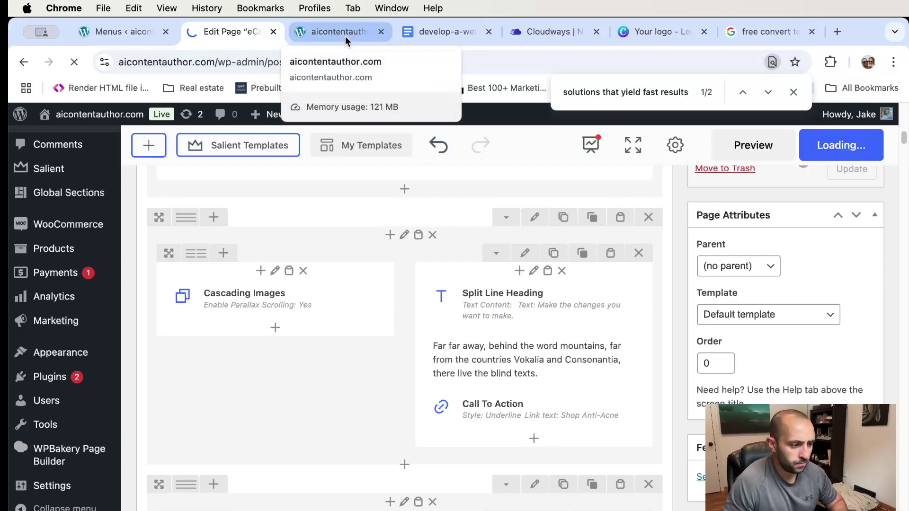
click(793, 92)
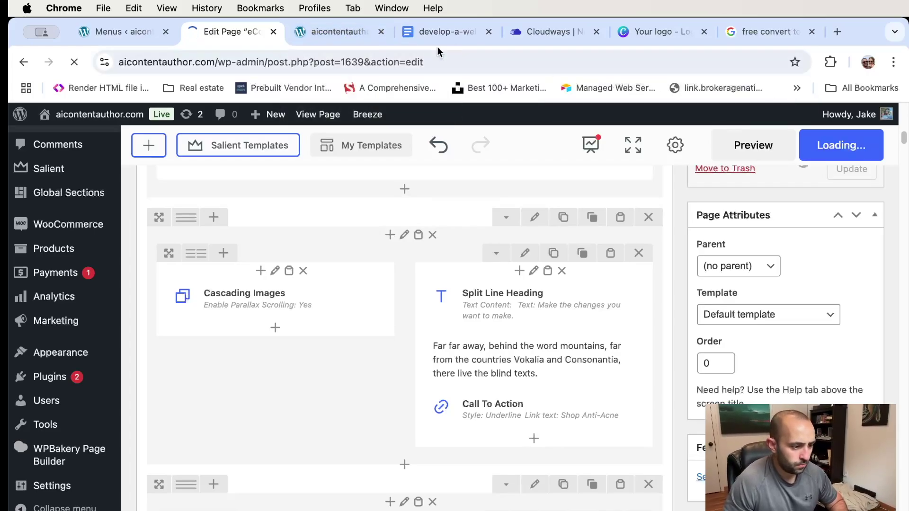
click(330, 31)
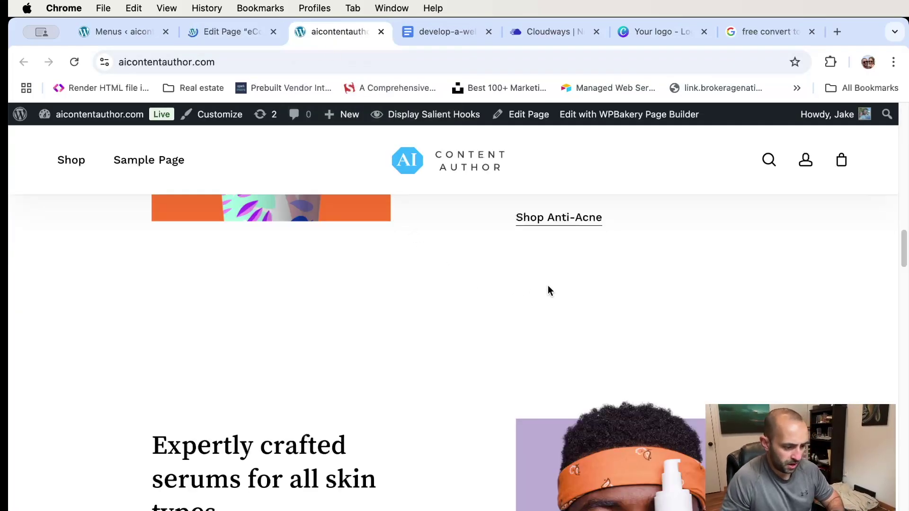
scroll(521, 307, down, 1)
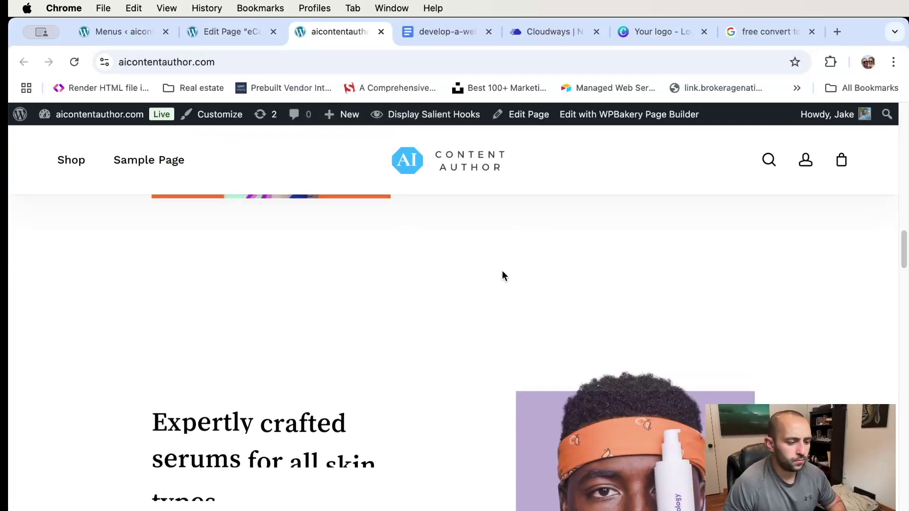
scroll(502, 272, up, 2)
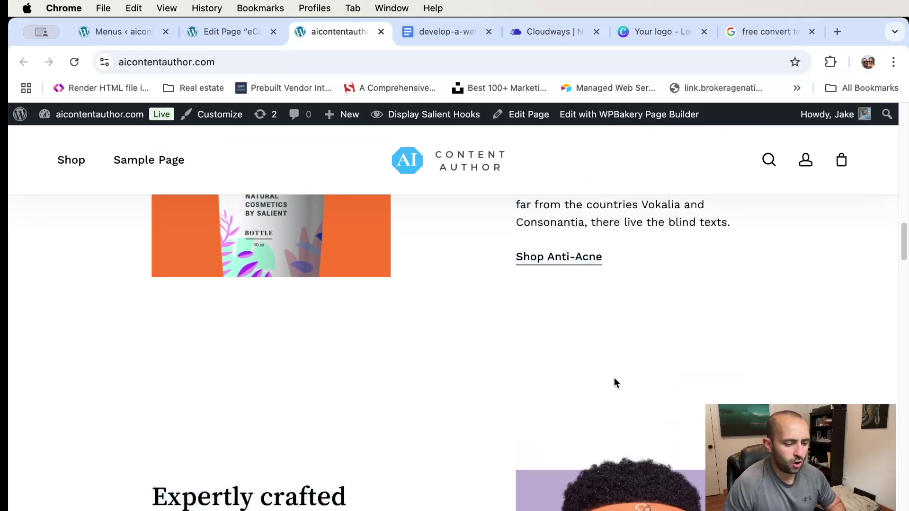
scroll(615, 377, down, 5)
scroll(615, 377, up, 2)
scroll(614, 376, up, 3)
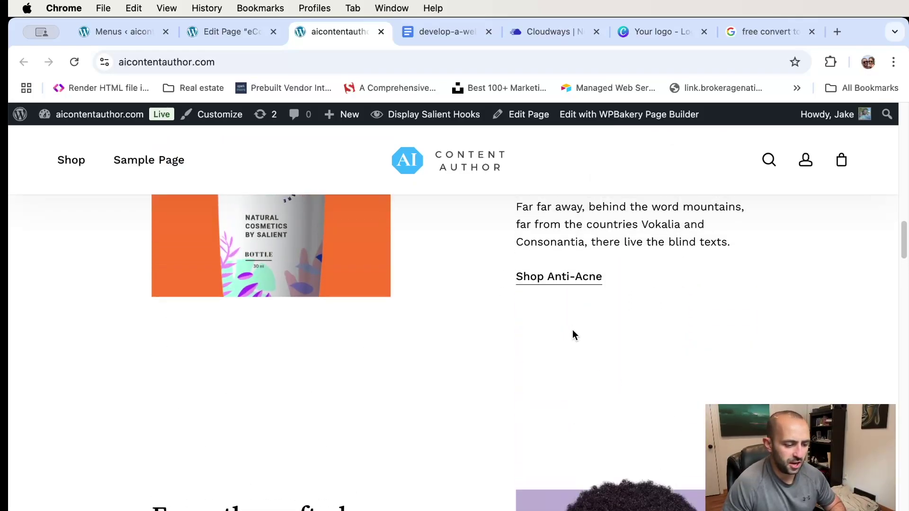
drag(574, 335, 574, 388)
key(super+r)
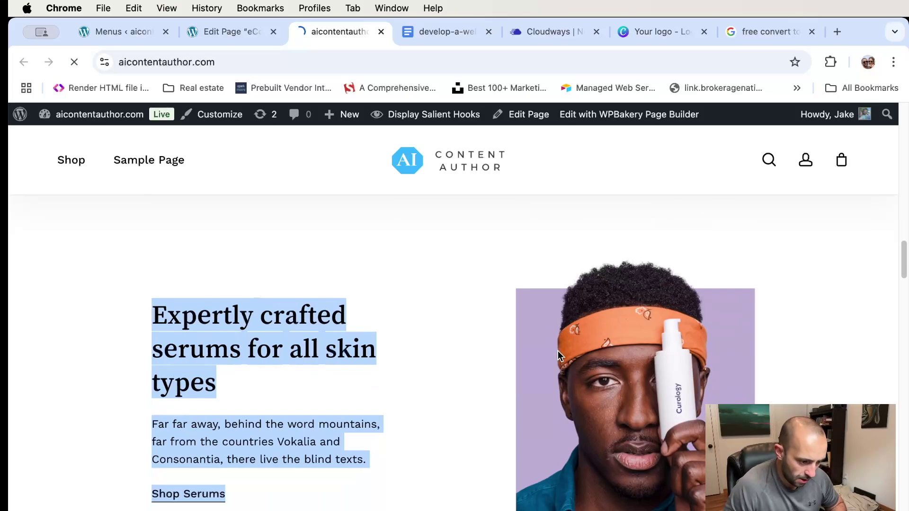
- Scroll through the refreshed live homepage to check the edited sections
scroll(557, 353, down, 4)
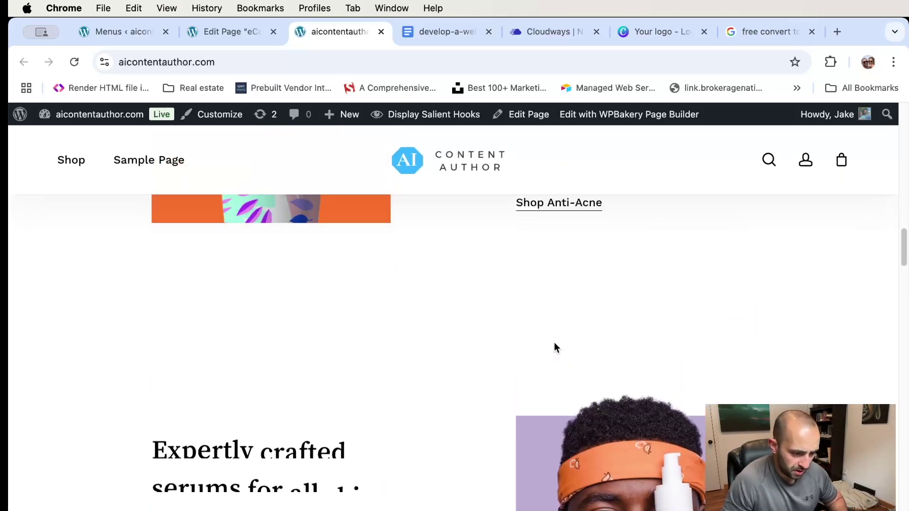
scroll(549, 331, up, 1)
scroll(540, 341, up, 6)
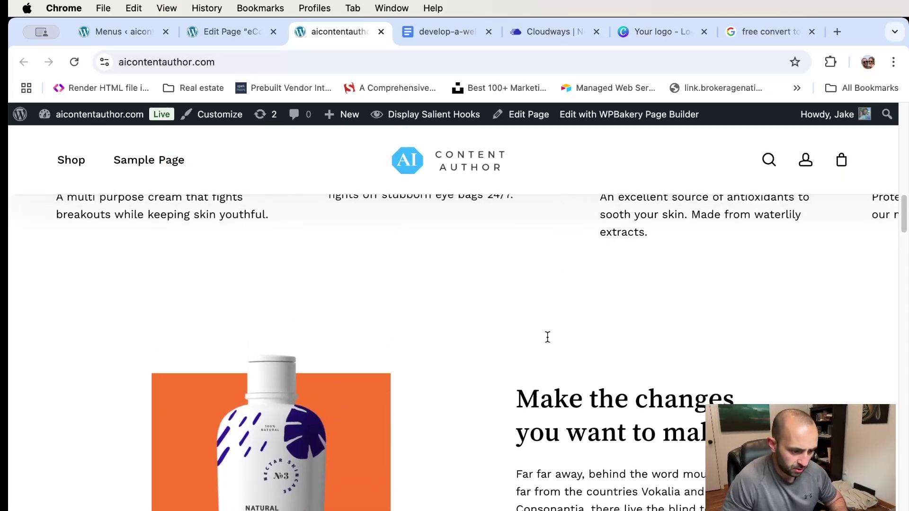
scroll(543, 293, down, 4)
scroll(541, 364, down, 10)
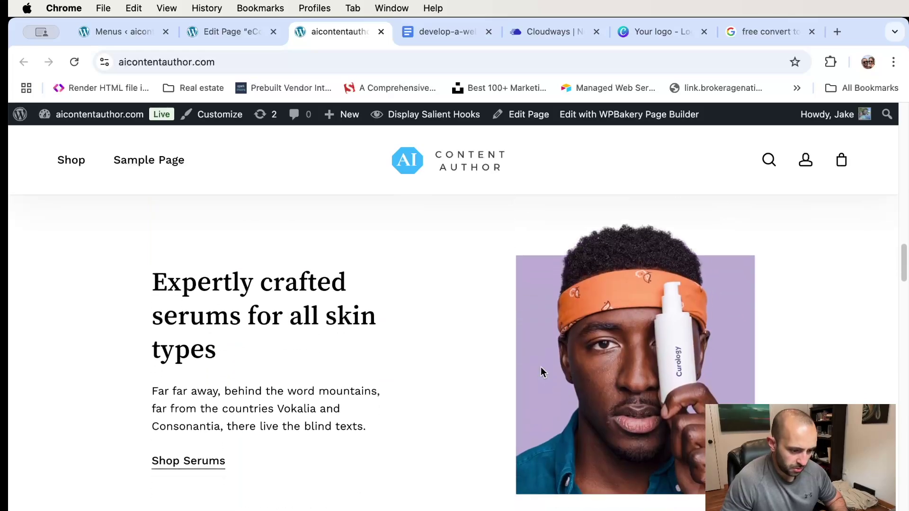
scroll(541, 367, up, 5)
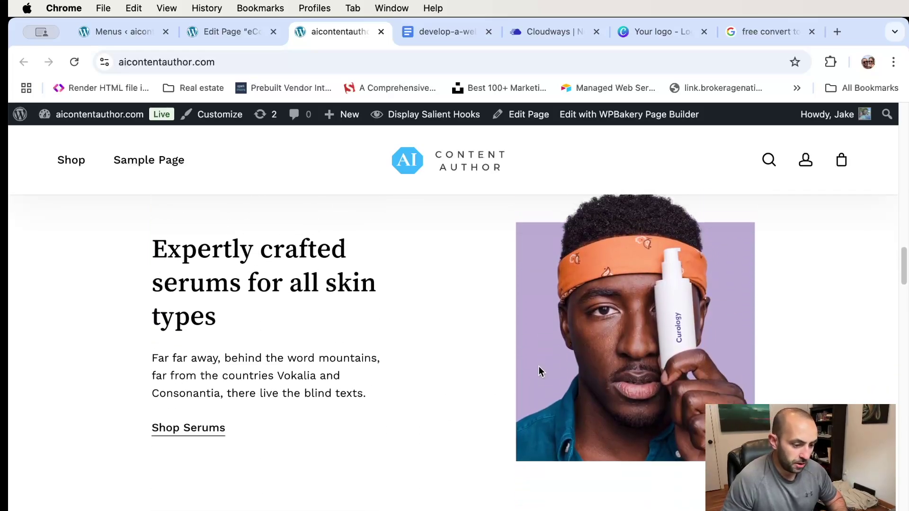
scroll(467, 328, up, 6)
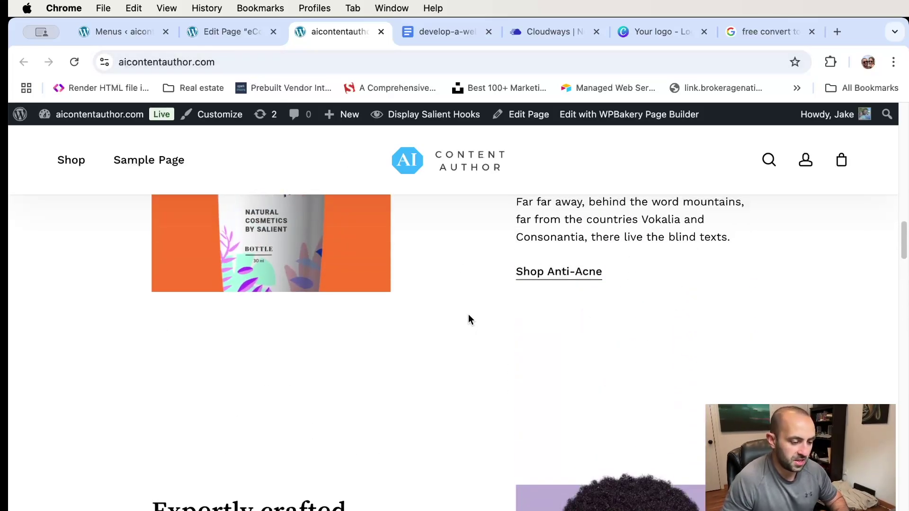
scroll(468, 315, up, 7)
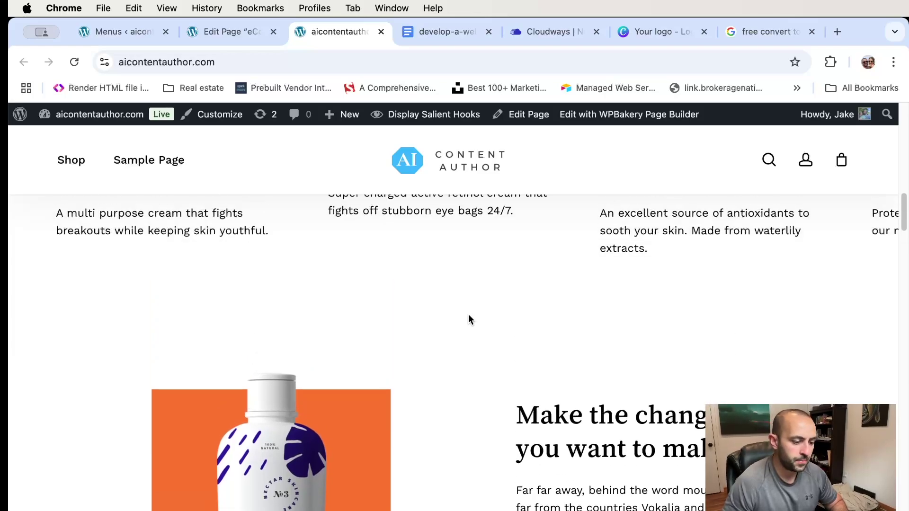
scroll(468, 316, up, 8)
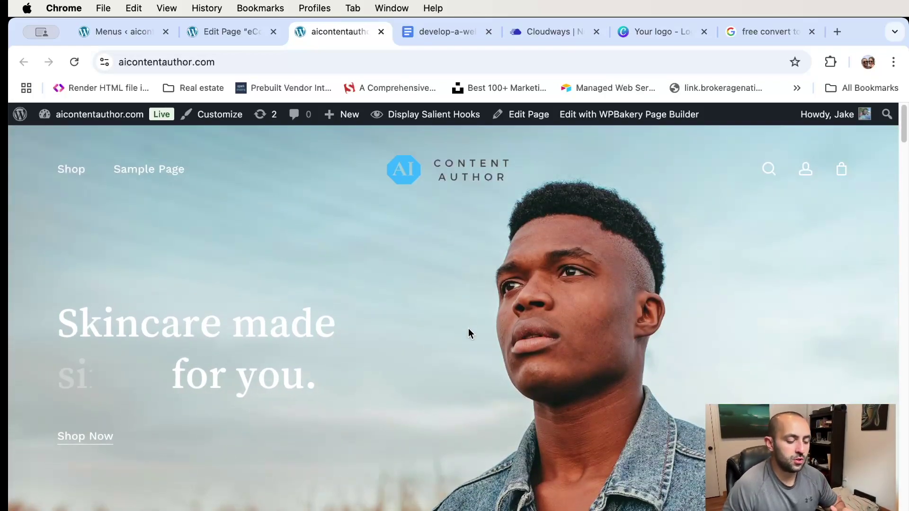
scroll(467, 332, down, 5)
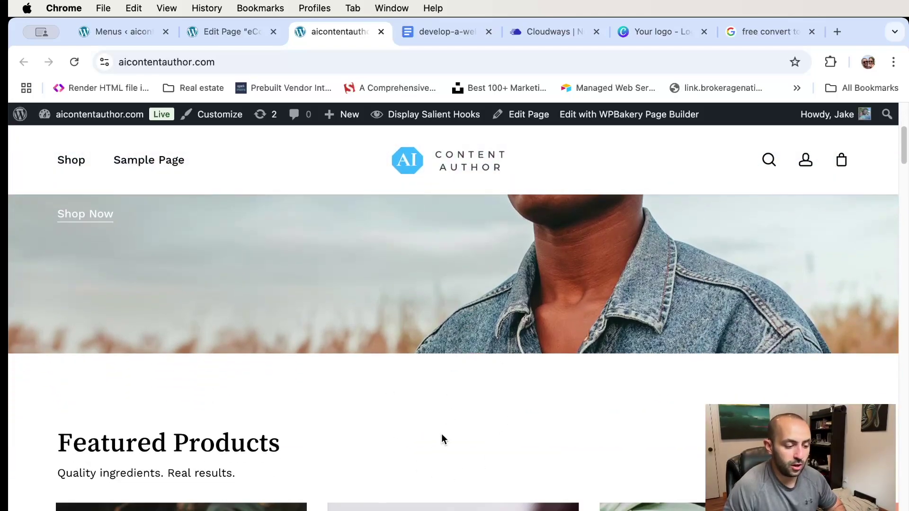
scroll(441, 435, down, 4)
scroll(501, 268, down, 2)
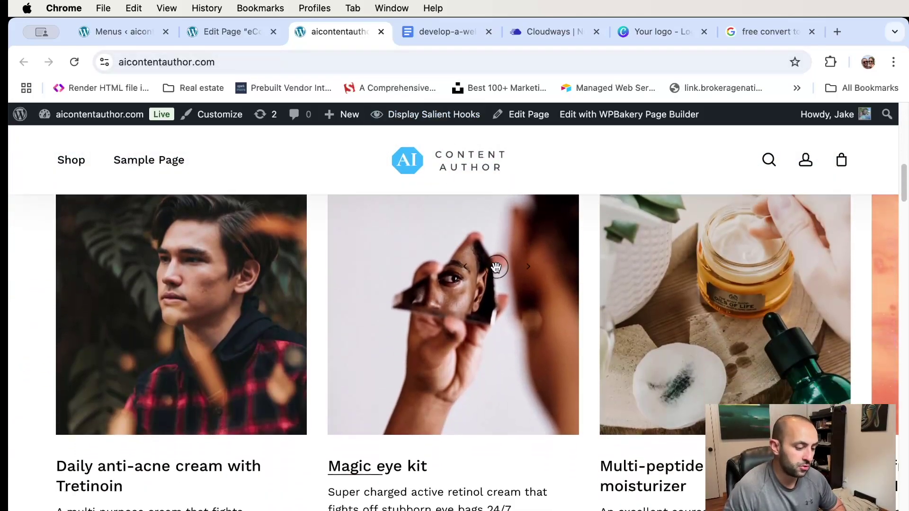
scroll(496, 268, down, 6)
- Compare with the page editor, then scroll the live site to the 'Make the changes you want to make.' section
click(232, 32)
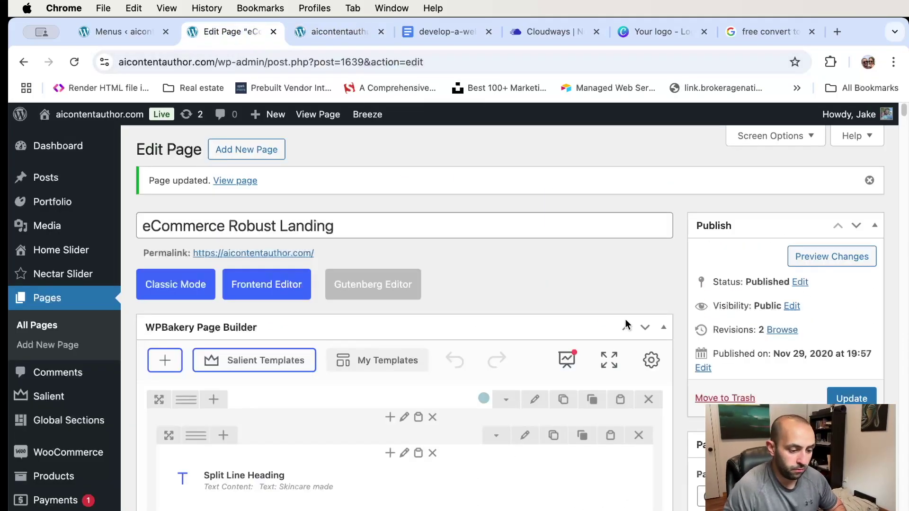
scroll(598, 368, down, 6)
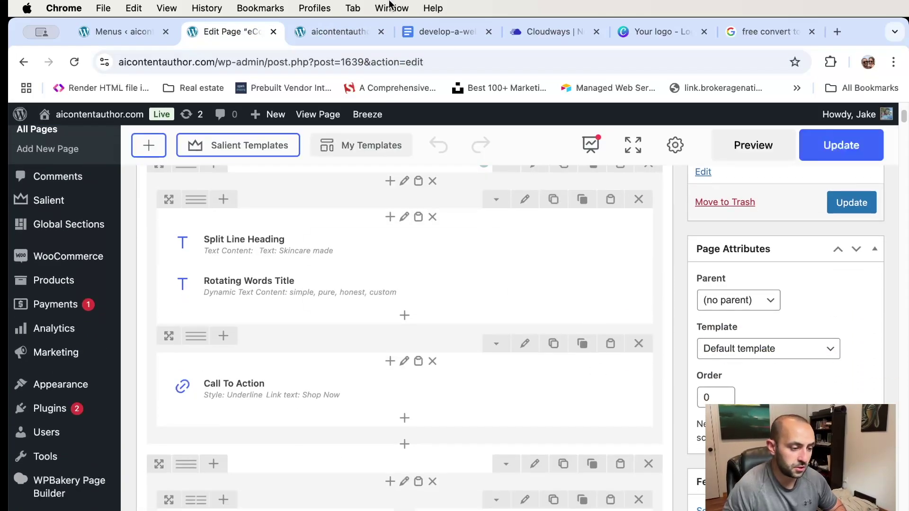
click(323, 29)
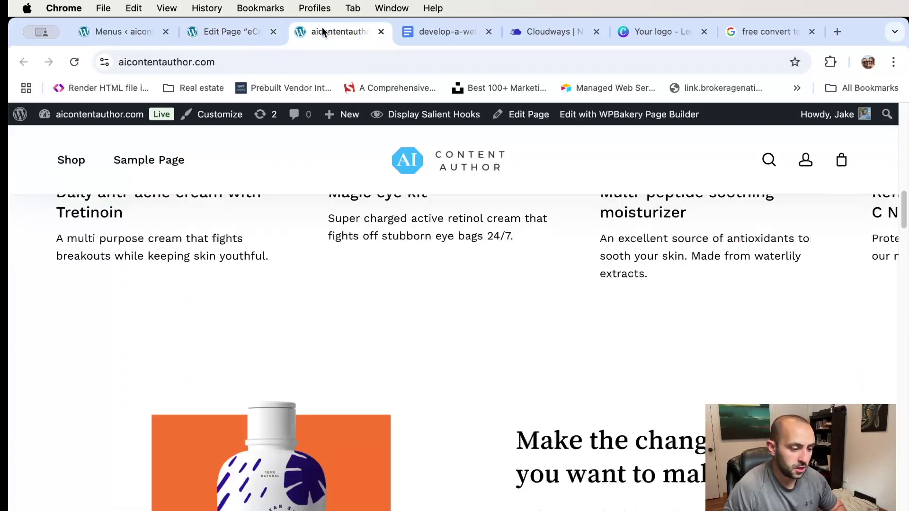
scroll(622, 249, up, 10)
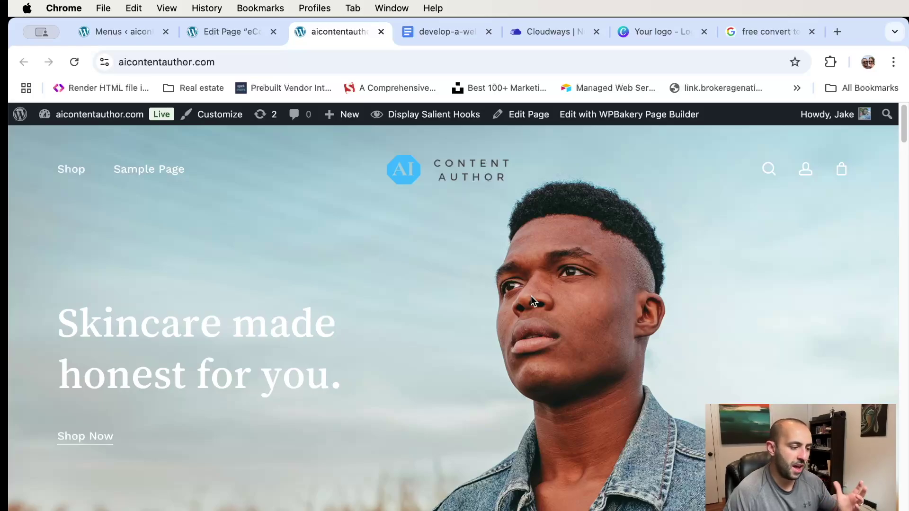
scroll(532, 278, down, 9)
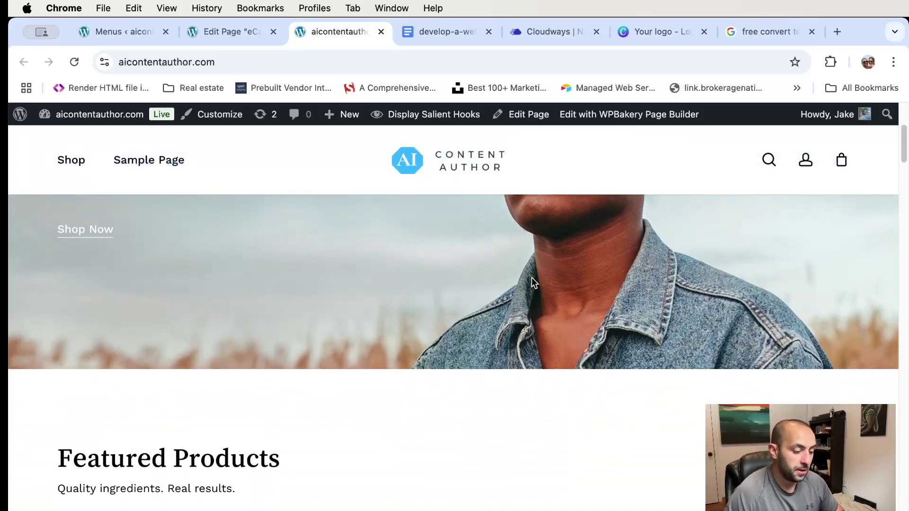
scroll(532, 281, down, 12)
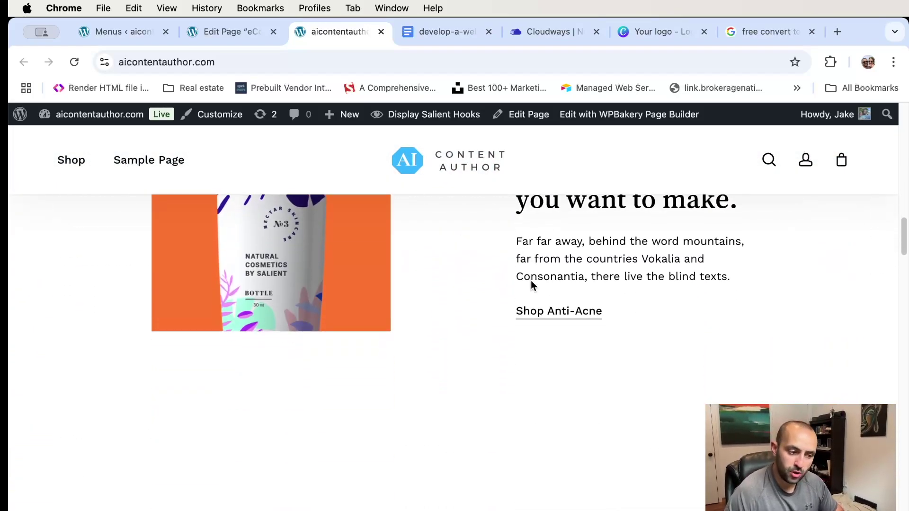
scroll(531, 287, down, 10)
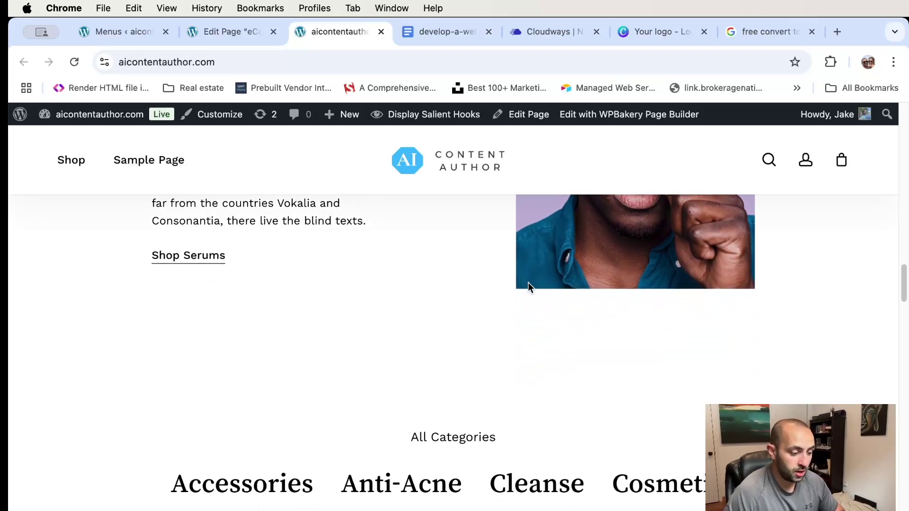
scroll(528, 287, down, 10)
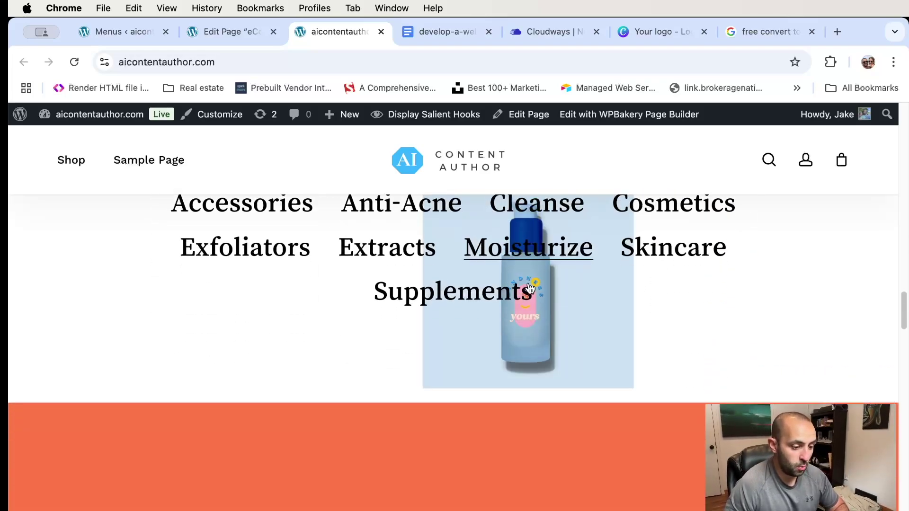
scroll(490, 277, down, 5)
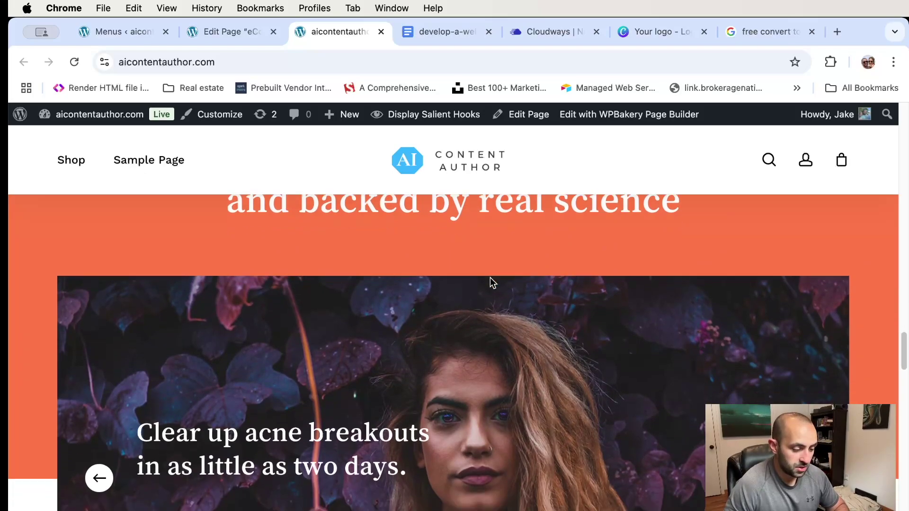
- Compare the live site with the page editor and locate the Featured Products carousel row
click(242, 33)
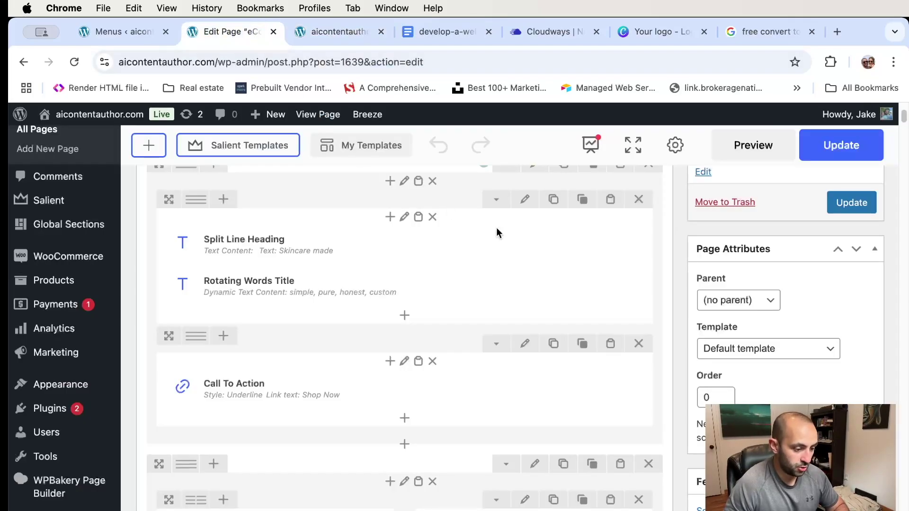
click(348, 33)
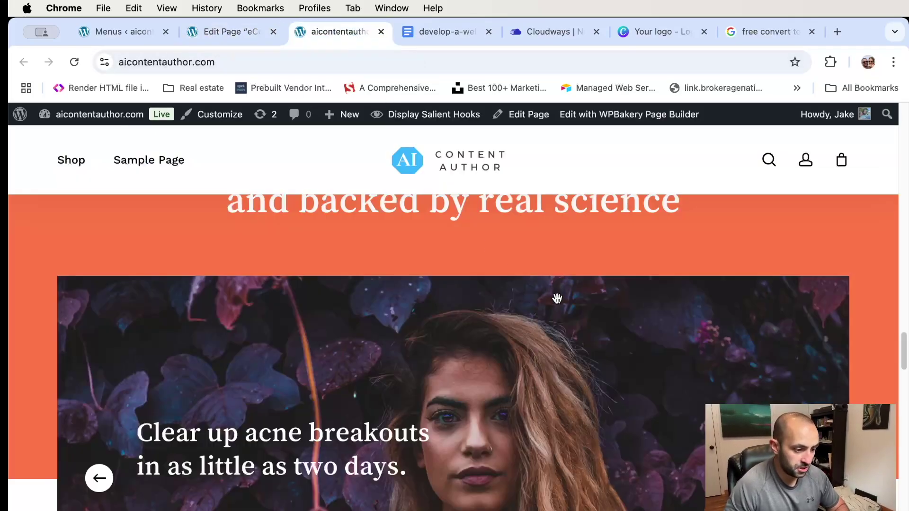
scroll(558, 298, down, 5)
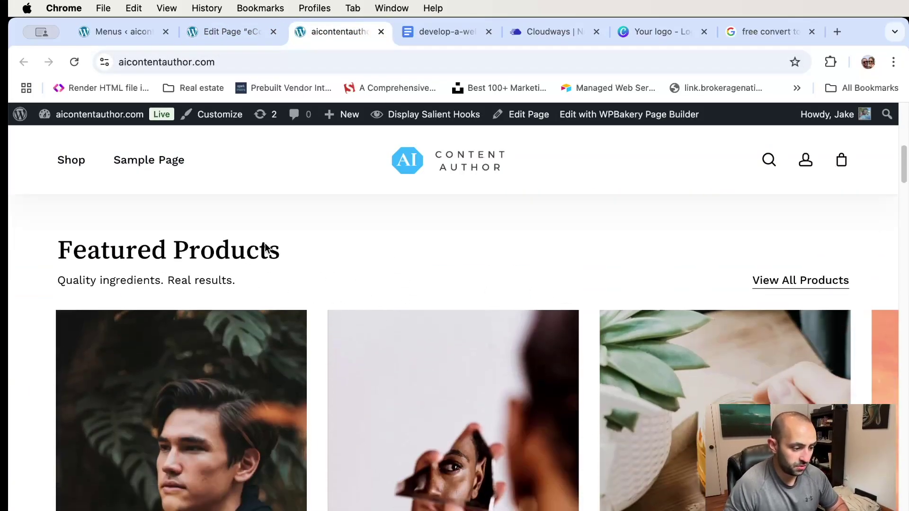
click(226, 32)
scroll(476, 259, up, 10)
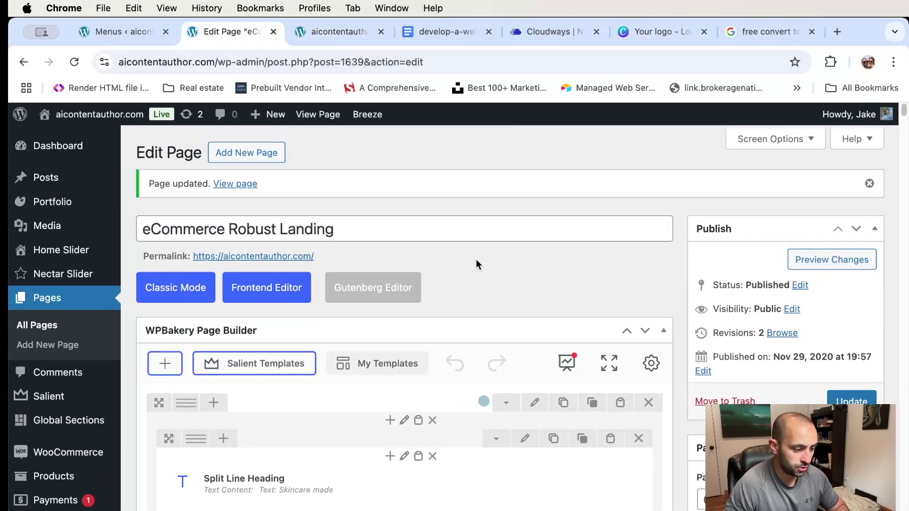
scroll(476, 259, down, 15)
scroll(476, 259, up, 1)
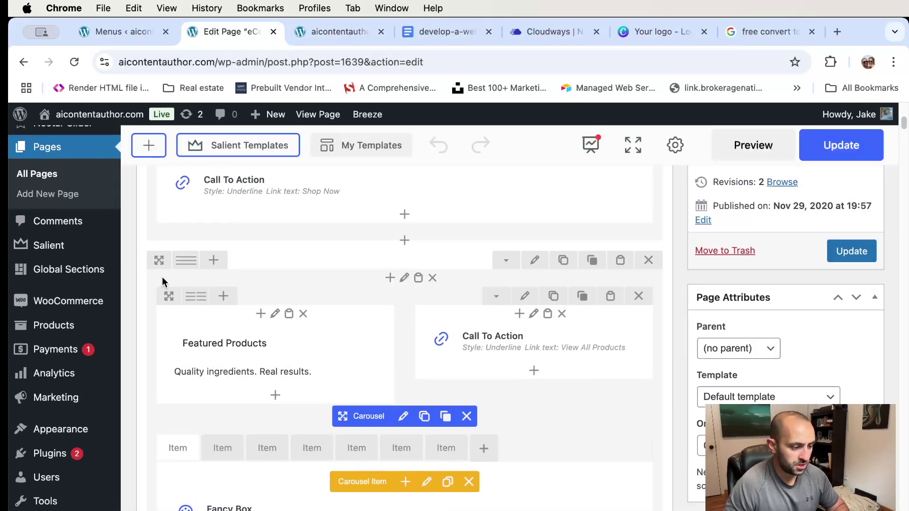
scroll(207, 259, down, 8)
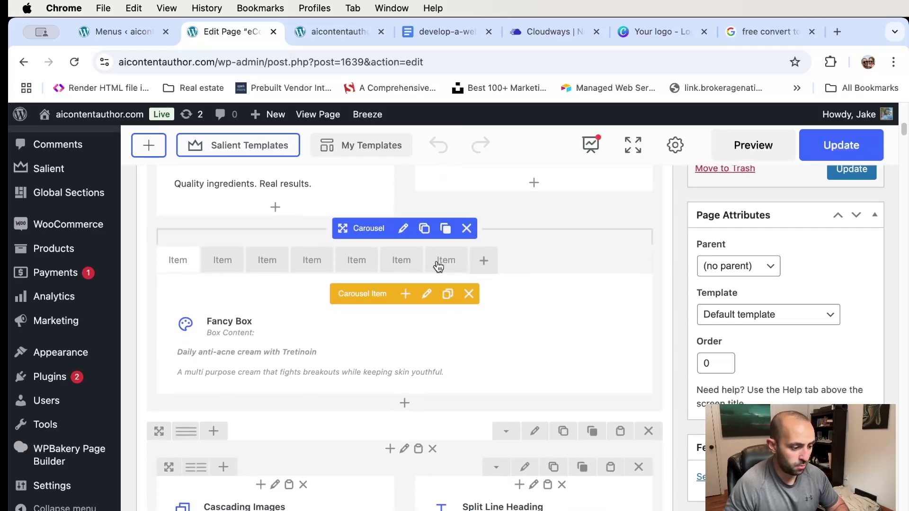
scroll(437, 264, up, 6)
scroll(453, 249, up, 1)
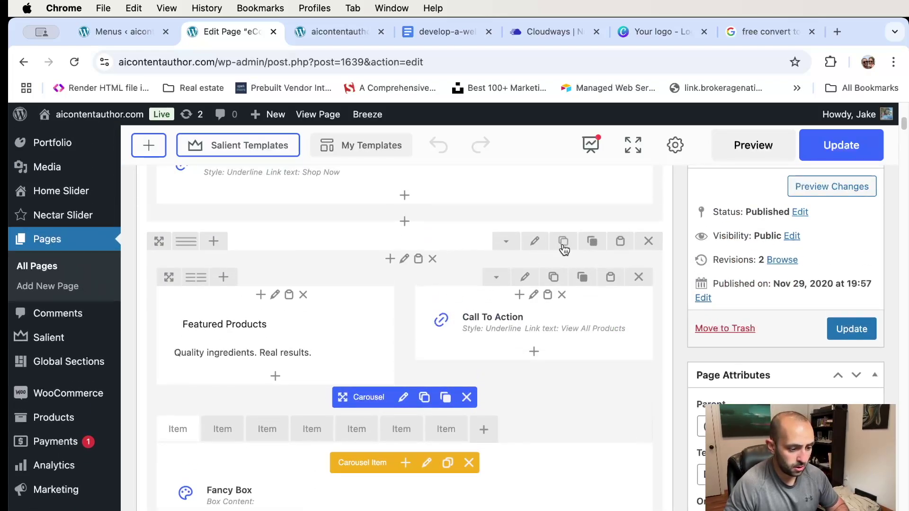
- Delete the Featured Products carousel row, update the page, and reload the live site
click(649, 242)
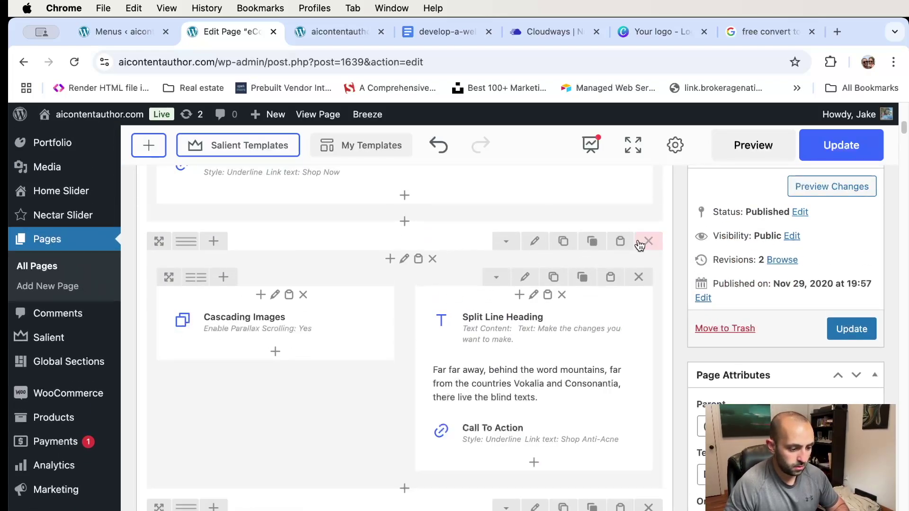
click(841, 145)
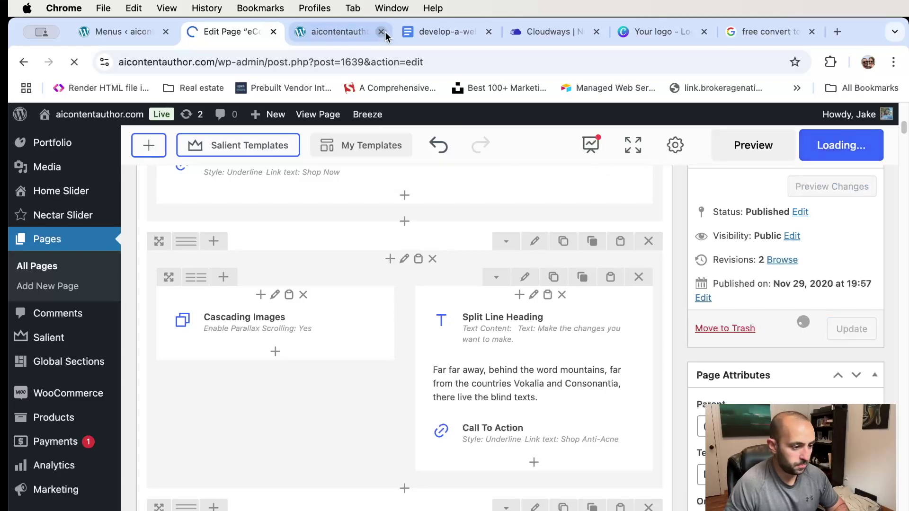
click(331, 29)
key(super+r)
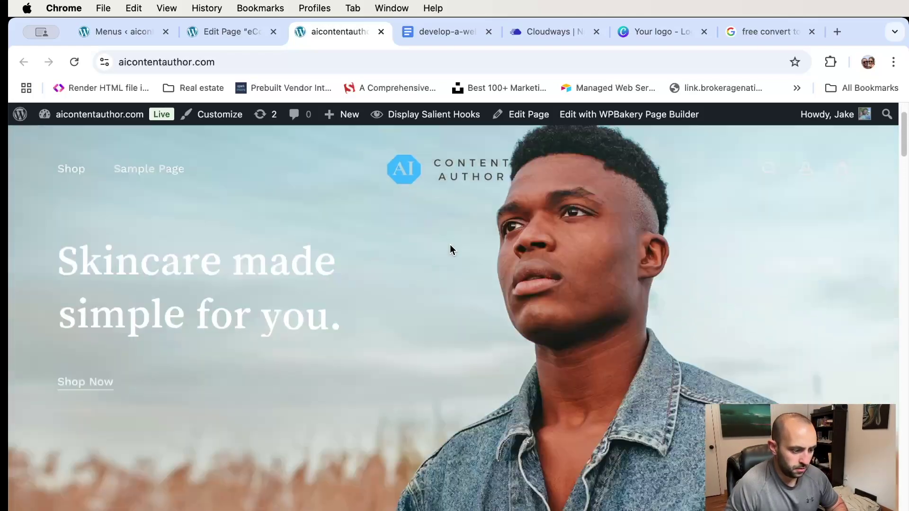
- Scroll down the refreshed live homepage and bring up the Shop menu of skincare categories
scroll(451, 248, down, 15)
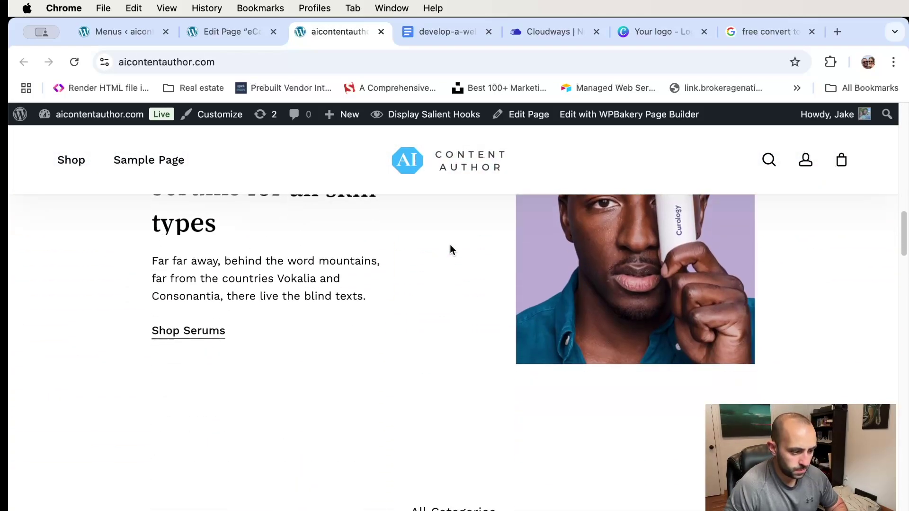
scroll(451, 248, down, 4)
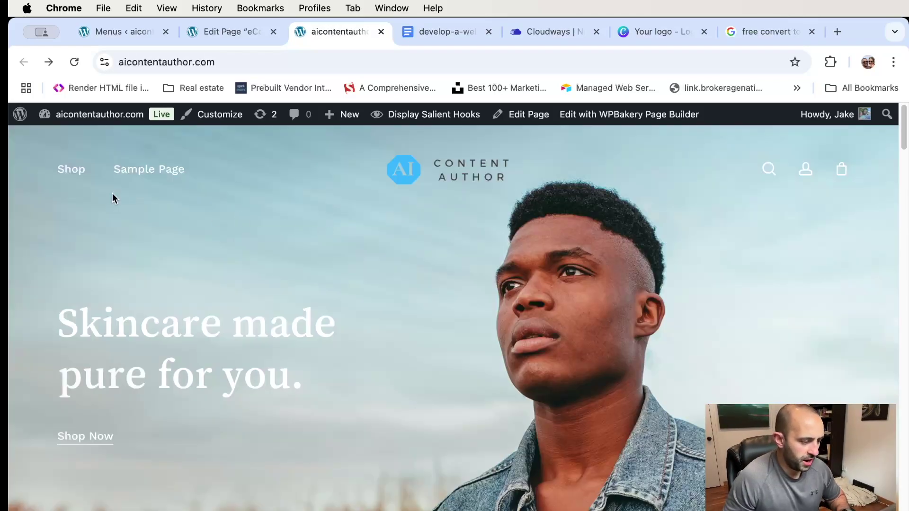
mouse_move(76, 176)
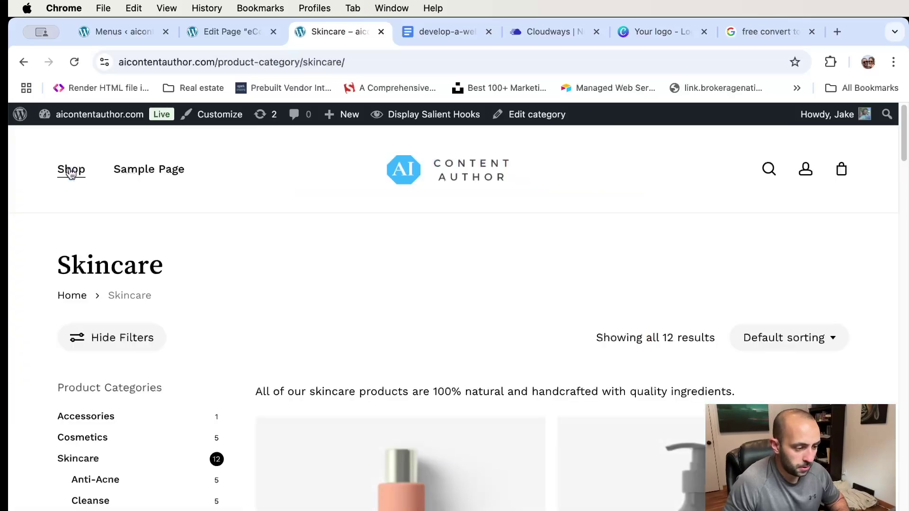
- Scroll through the Skincare category's 12 product results on the live site
scroll(483, 308, down, 3)
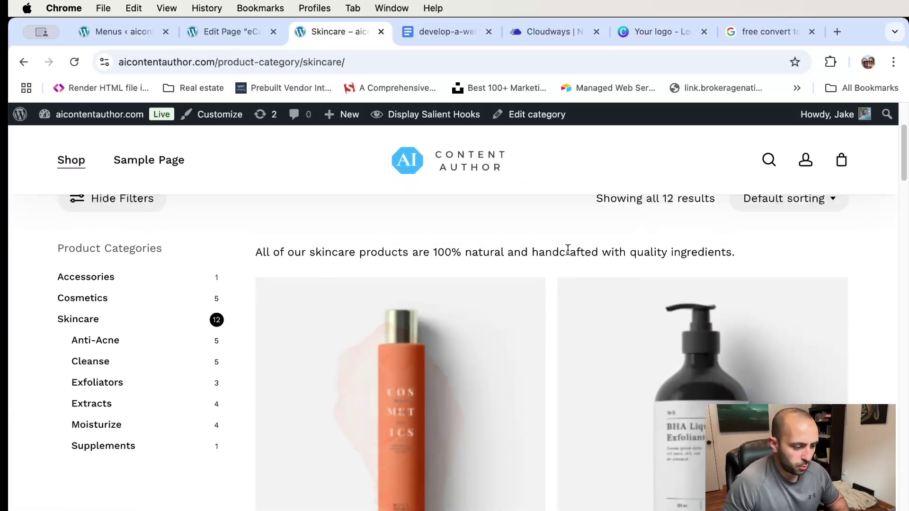
scroll(572, 249, down, 2)
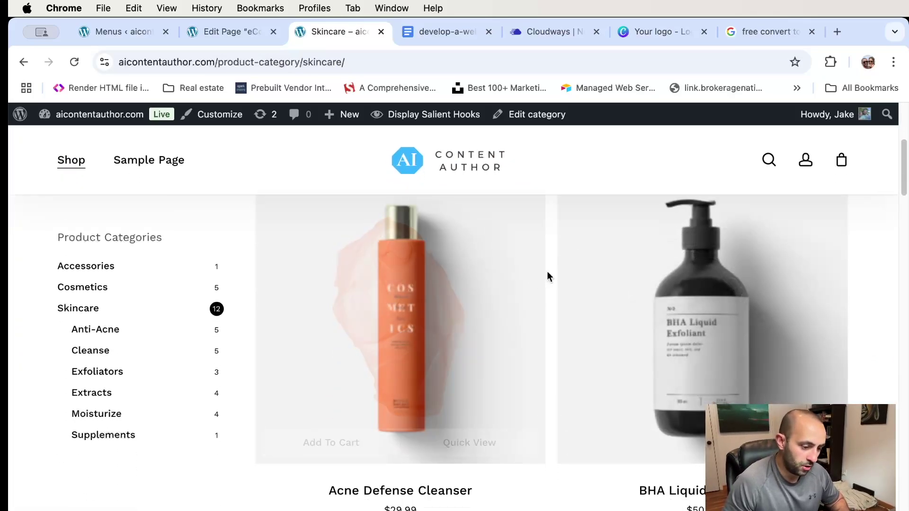
scroll(548, 273, down, 6)
scroll(547, 275, down, 6)
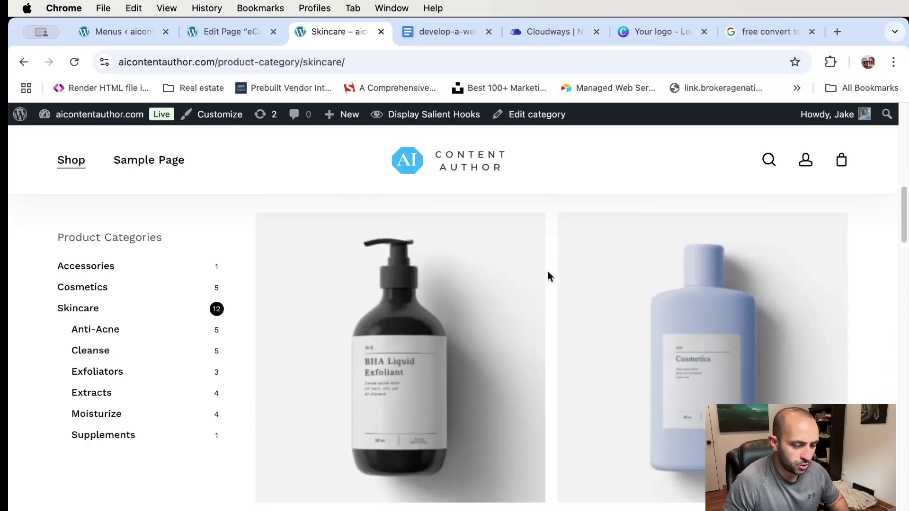
scroll(554, 331, up, 10)
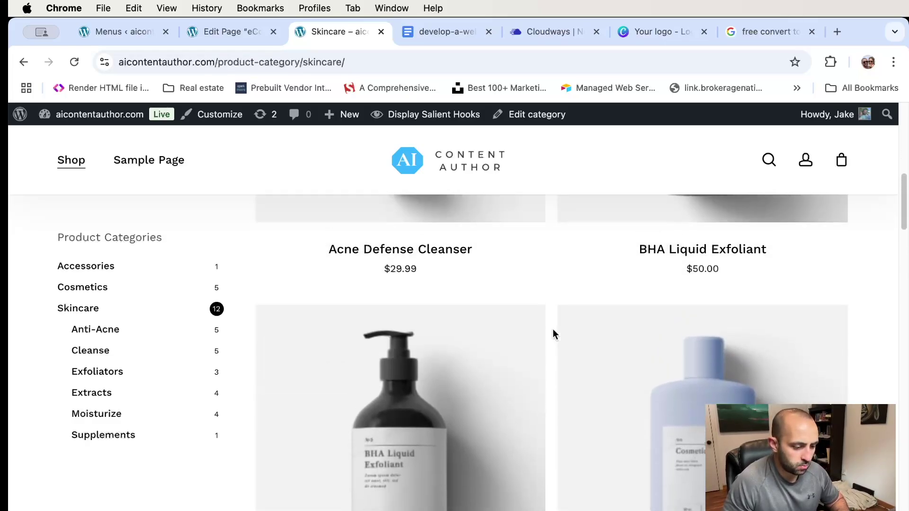
scroll(553, 335, down, 3)
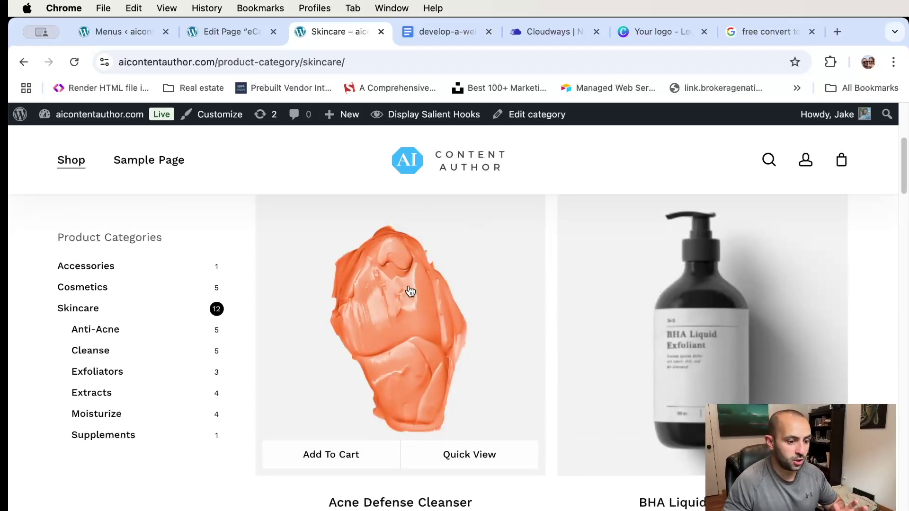
scroll(556, 318, down, 3)
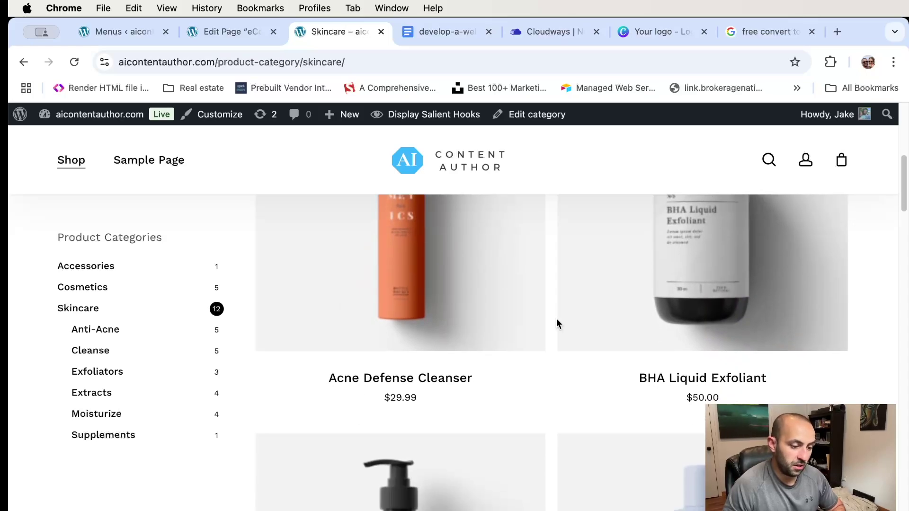
scroll(557, 319, down, 6)
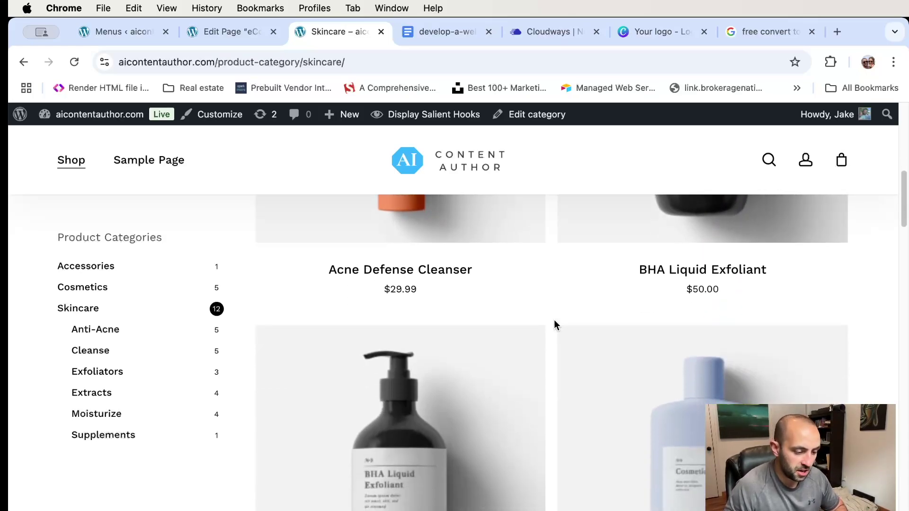
scroll(551, 326, down, 8)
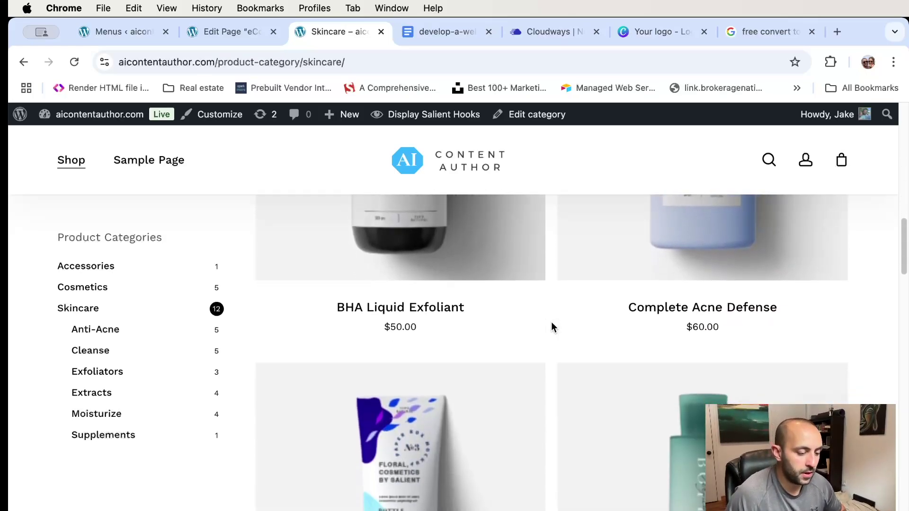
scroll(484, 314, up, 4)
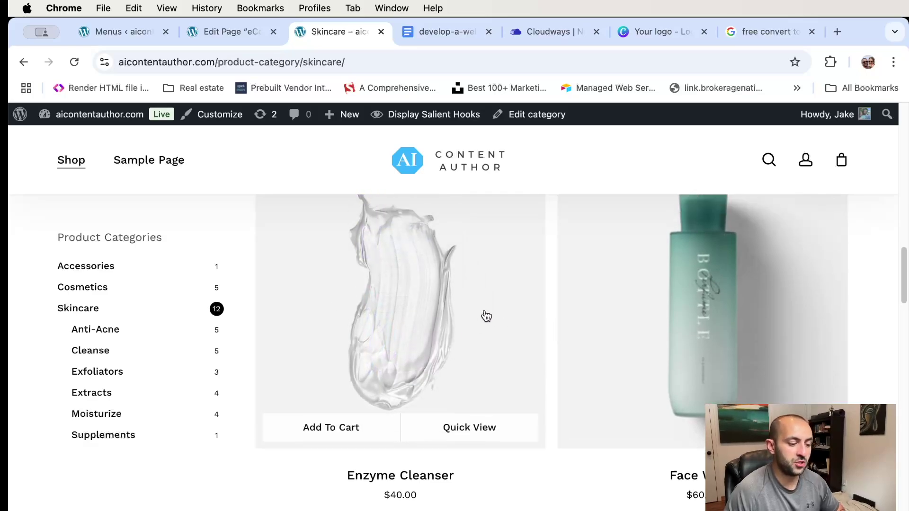
scroll(487, 316, up, 10)
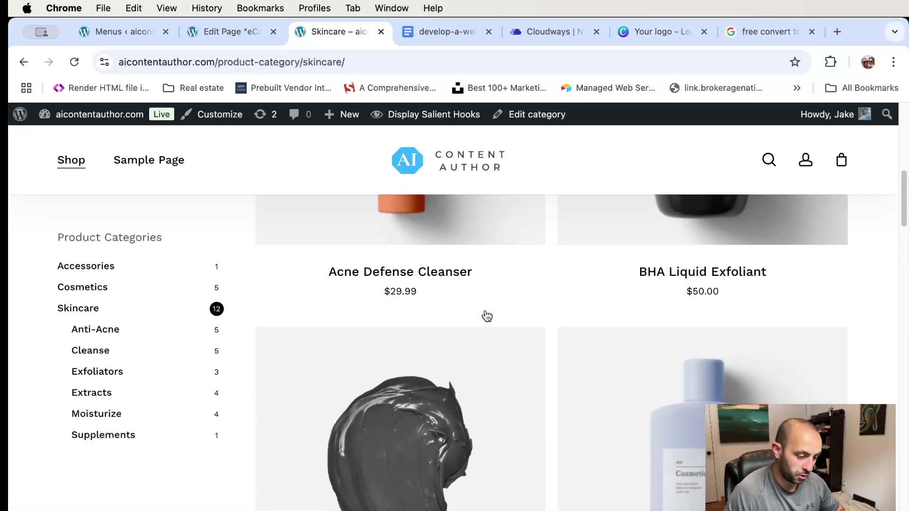
scroll(487, 316, down, 3)
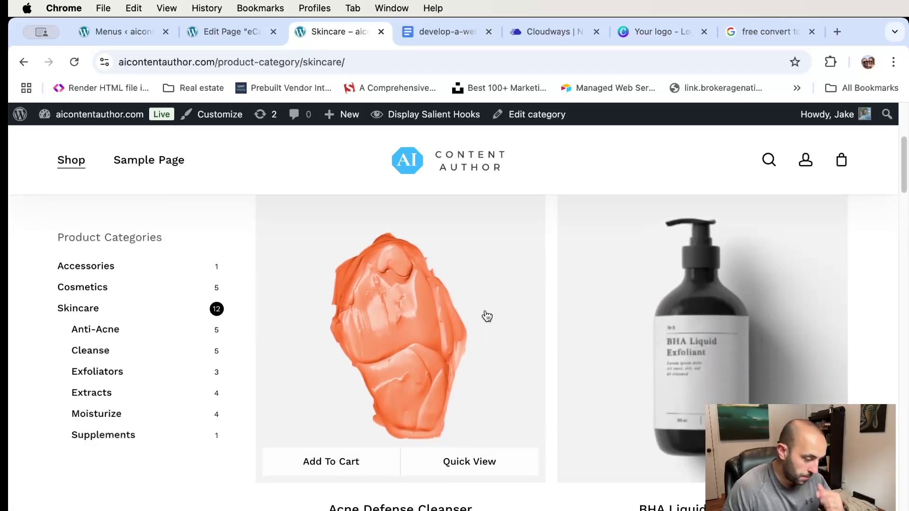
scroll(487, 316, up, 3)
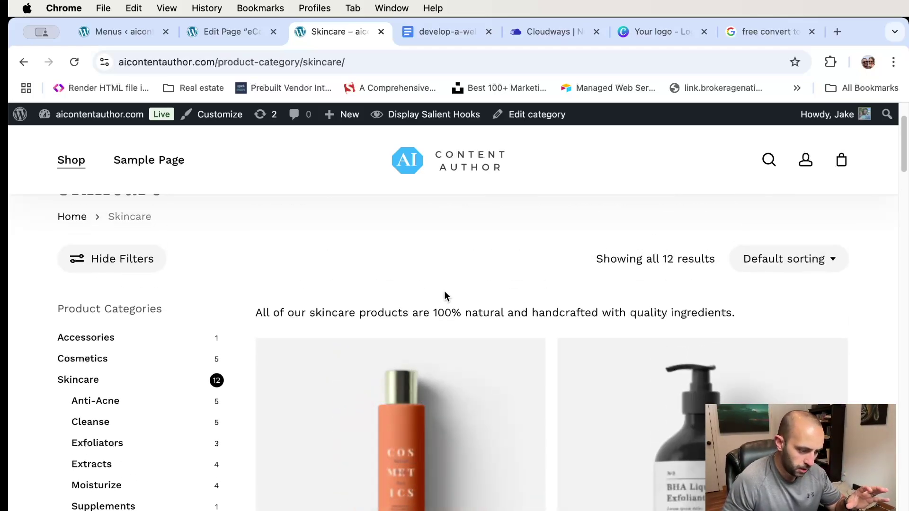
scroll(445, 296, down, 3)
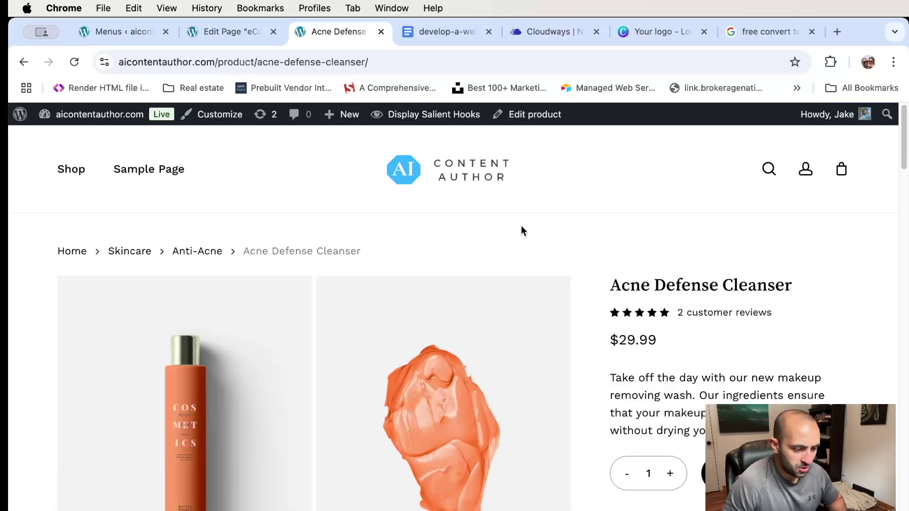
- Scroll the Acne Defense Cleanser product page ($29.99) and right-click its orange smear image
scroll(521, 227, down, 2)
scroll(518, 231, down, 2)
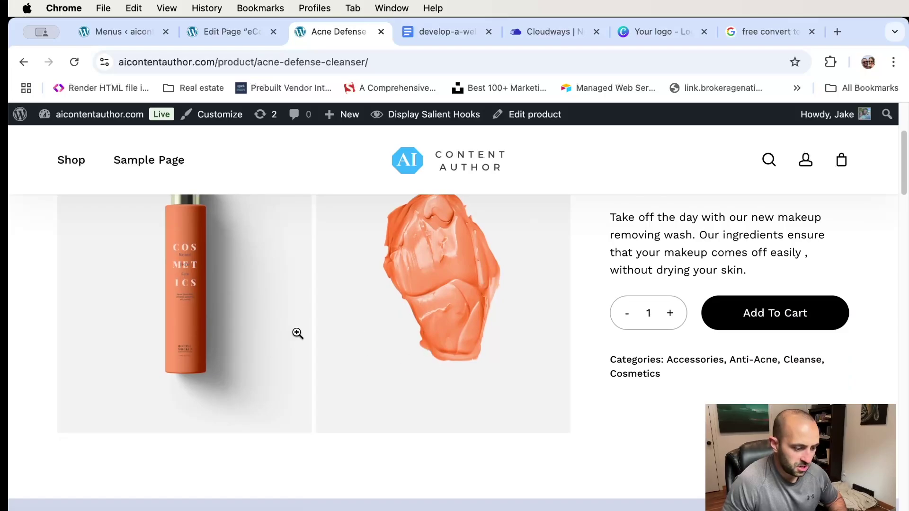
scroll(228, 328, up, 4)
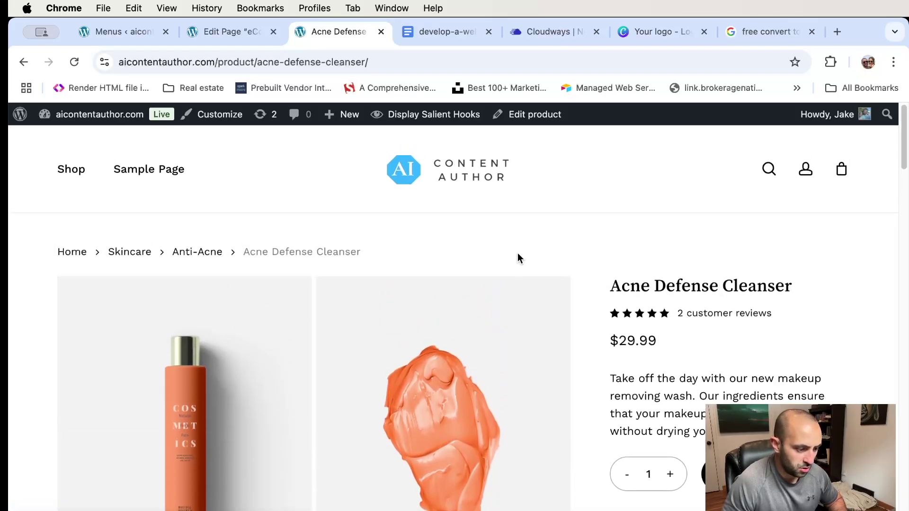
scroll(449, 242, down, 3)
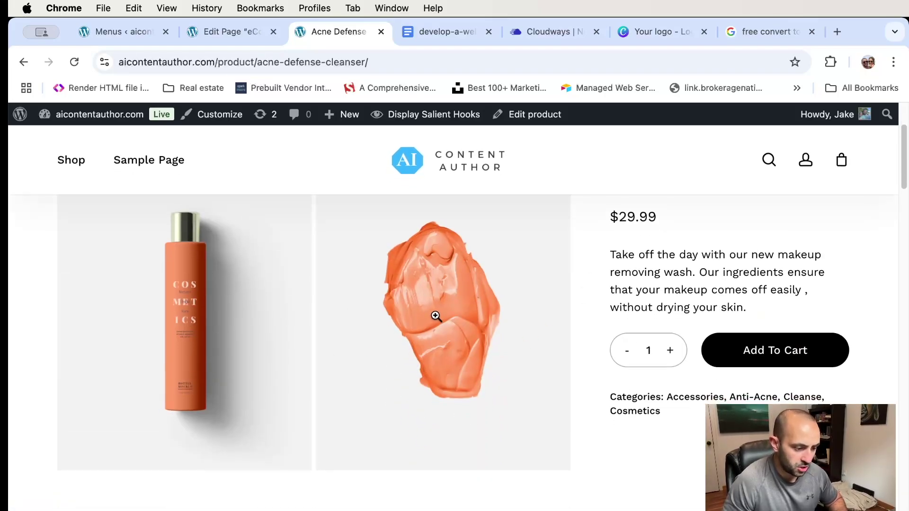
right_click(435, 314)
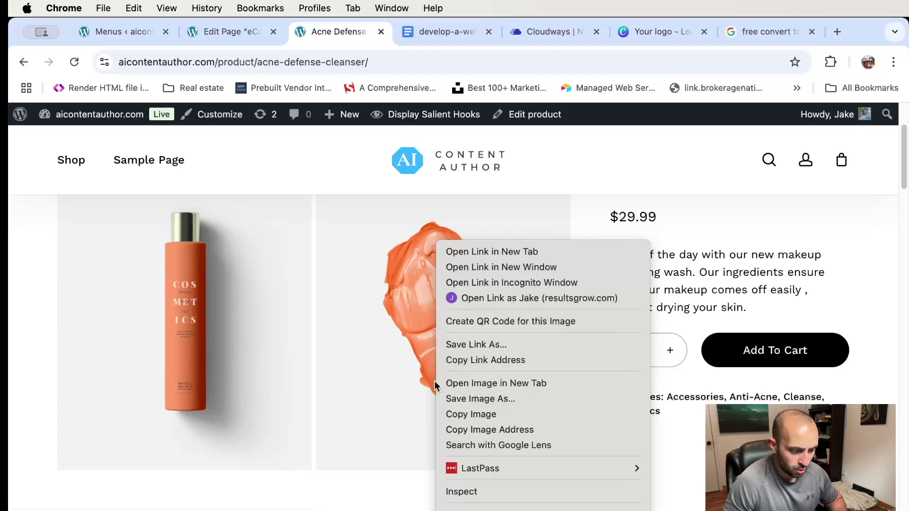
- Inspect the orange smear image in DevTools, showing 800 × 1000 px intrinsic size and 43.2 kB
click(462, 492)
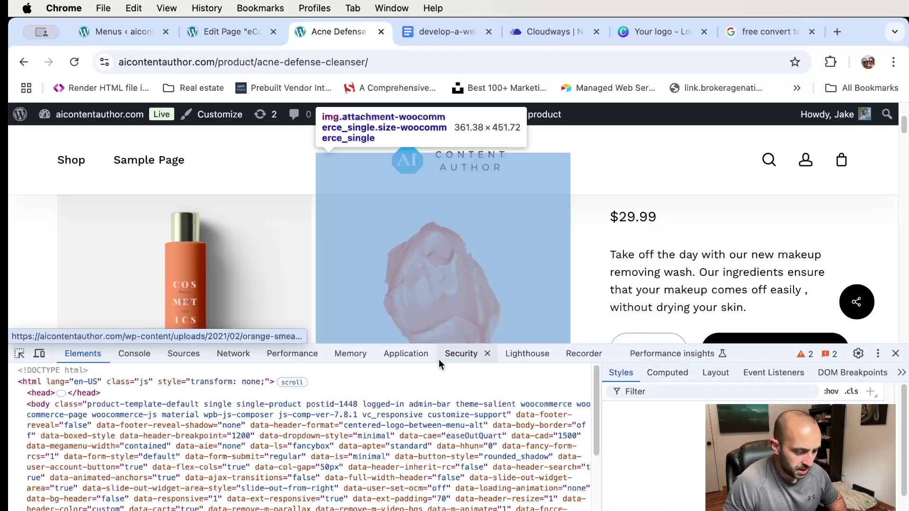
scroll(423, 278, down, 1)
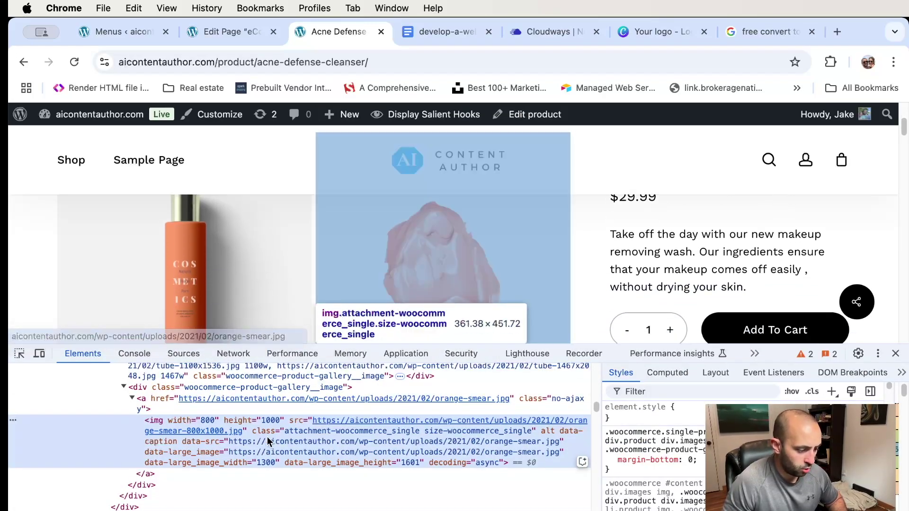
scroll(263, 294, down, 3)
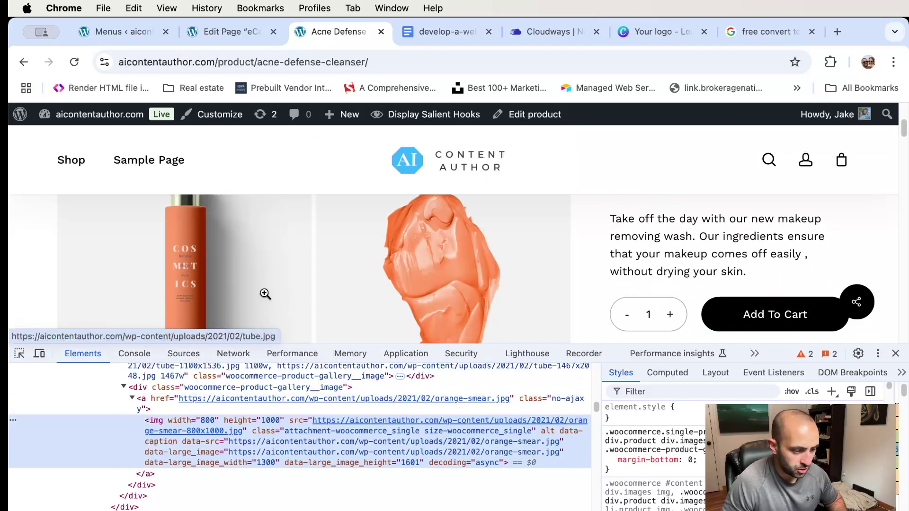
scroll(265, 293, up, 3)
scroll(265, 293, up, 2)
mouse_move(400, 427)
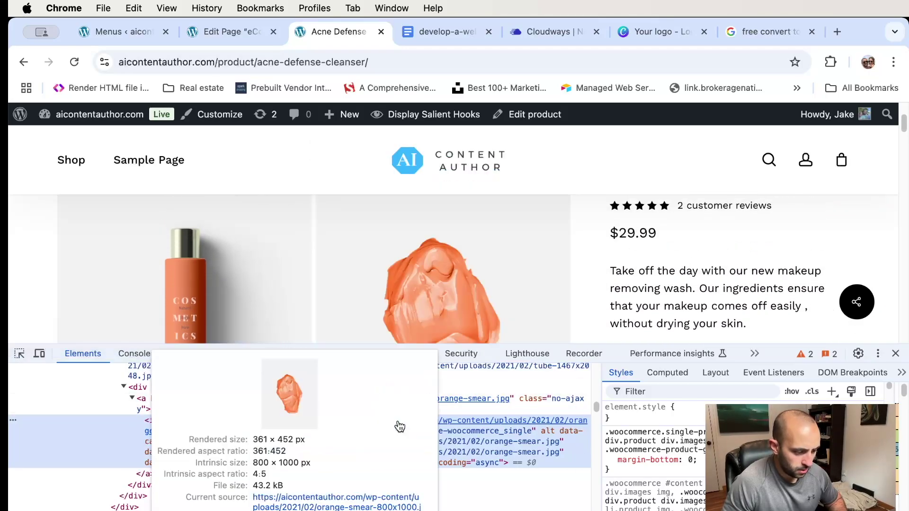
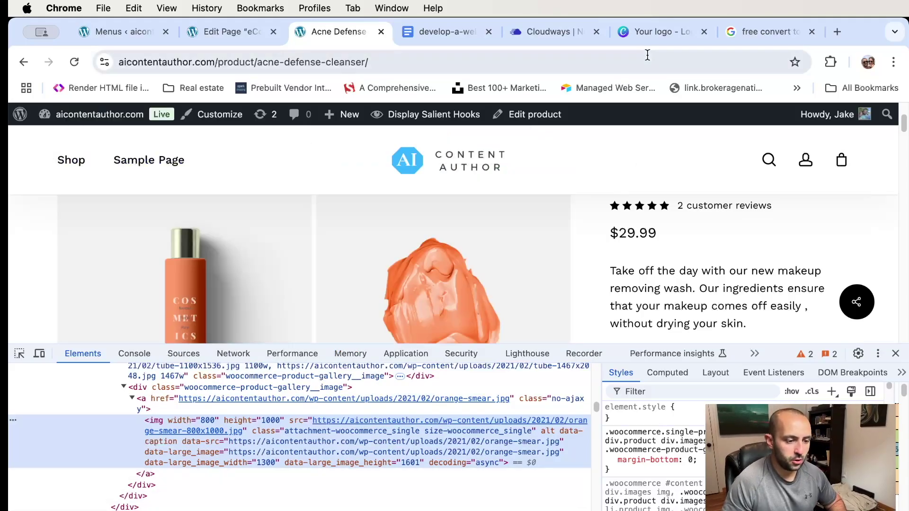
- Create a blank custom-size Canva design of 361 × 452 px, matching the product image's rendered size
click(648, 34)
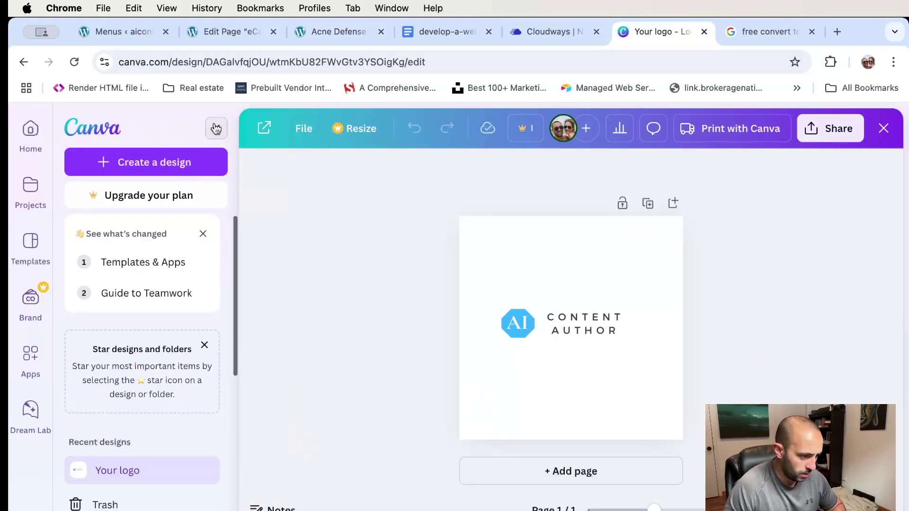
click(215, 129)
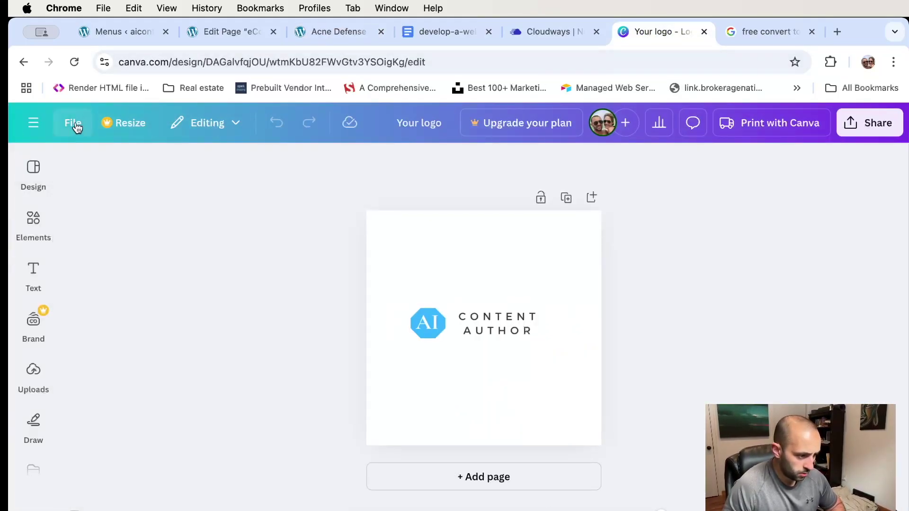
click(79, 127)
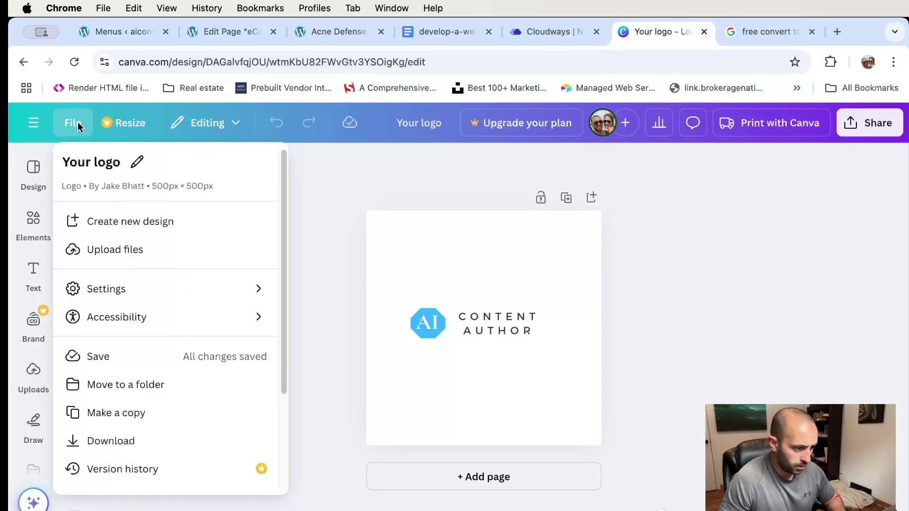
click(155, 221)
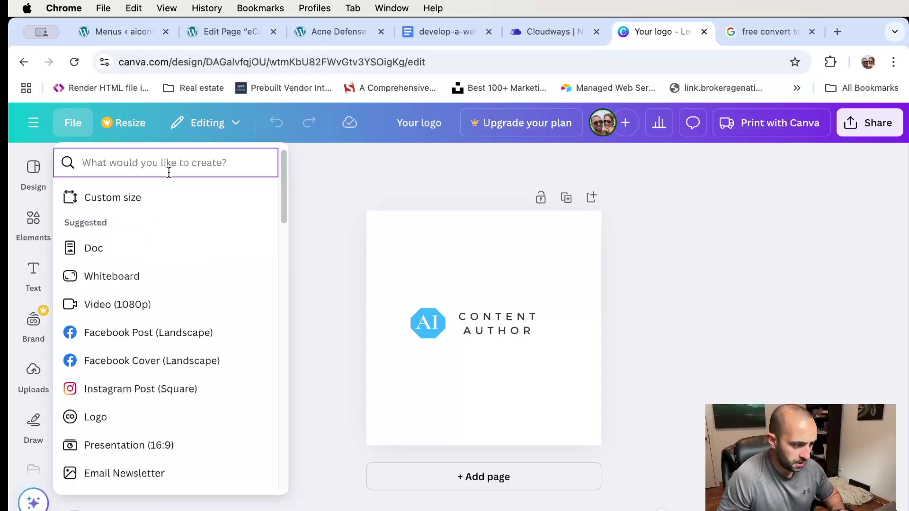
click(107, 199)
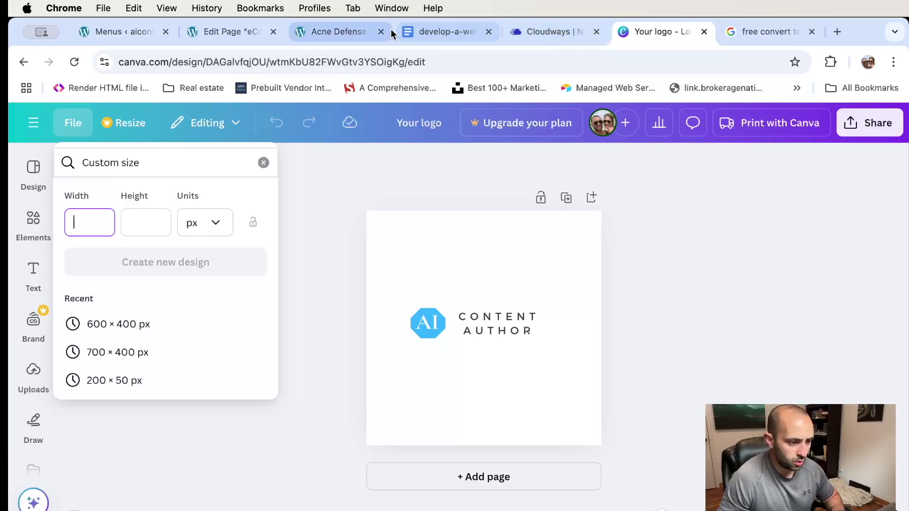
click(322, 31)
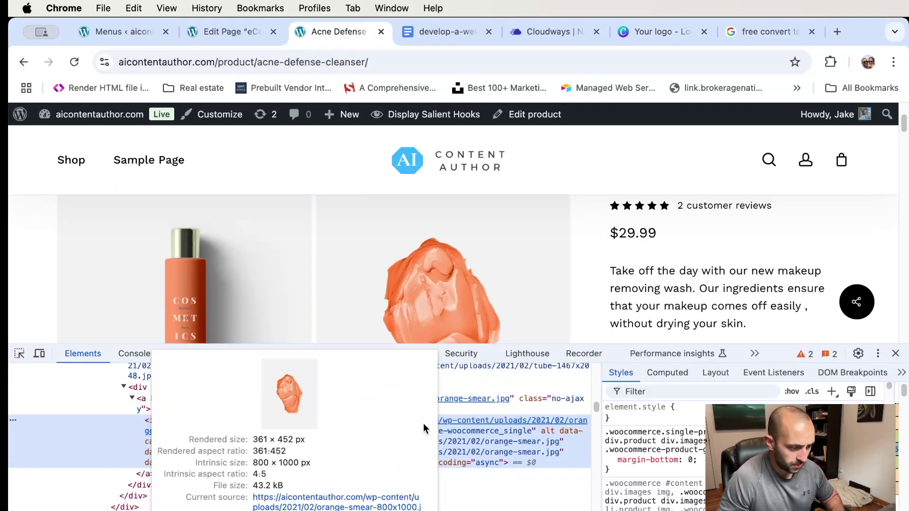
click(642, 32)
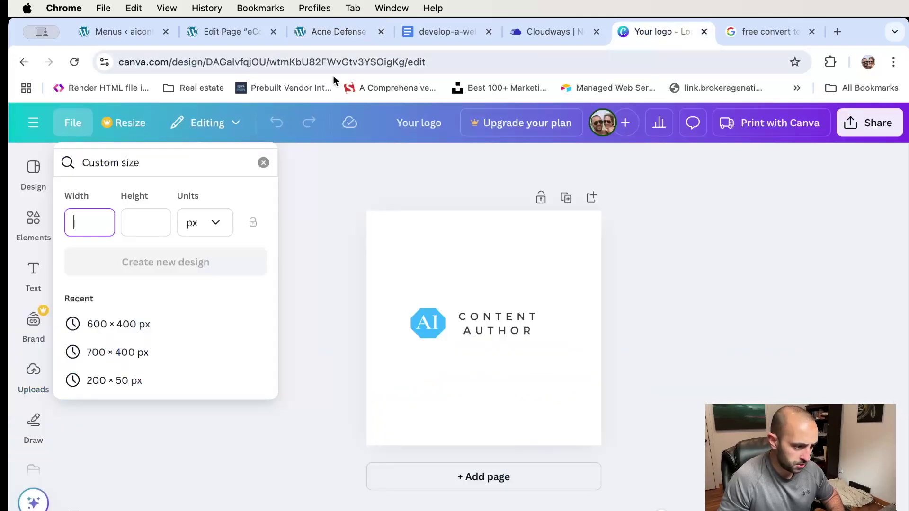
click(145, 223)
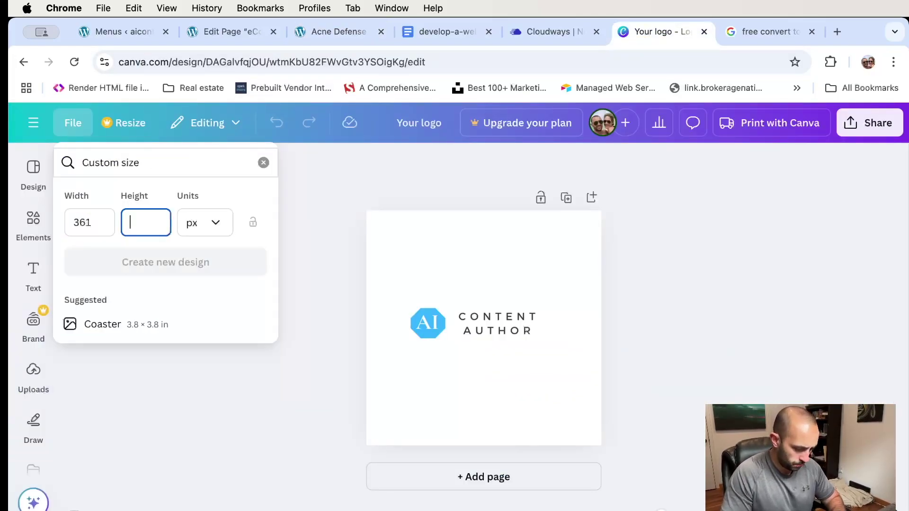
text(452)
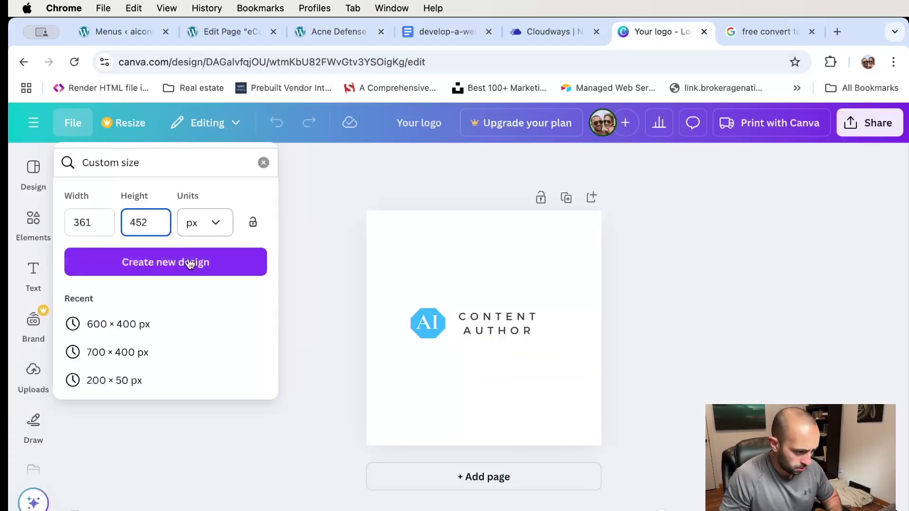
click(186, 267)
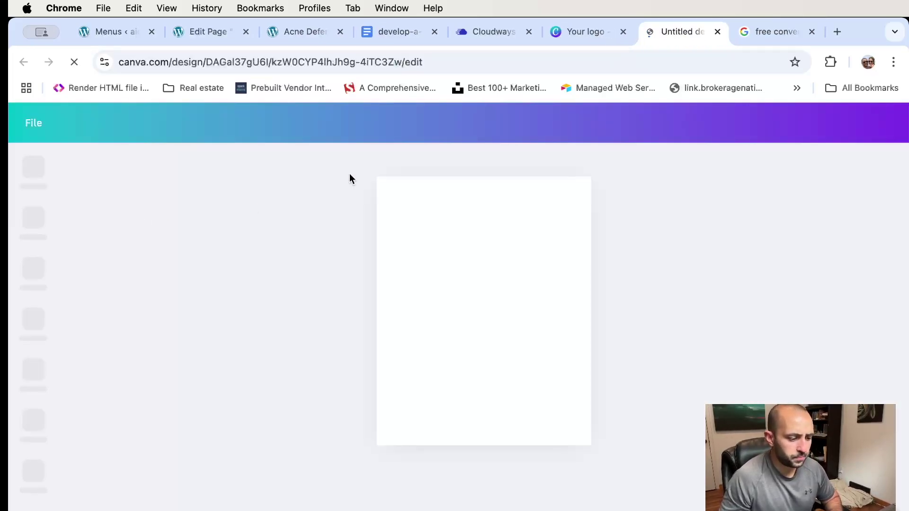
click(408, 177)
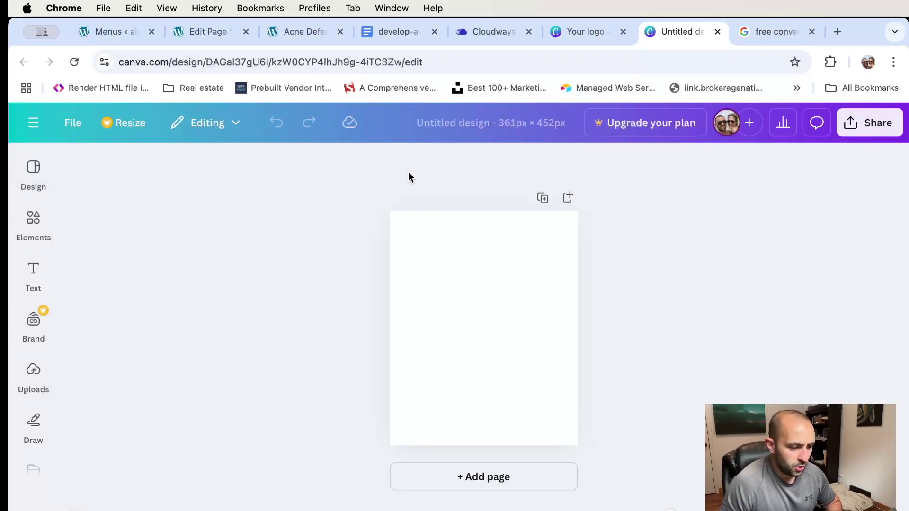
- Close DevTools on the Acne Defense Cleanser page, review its images, and return to the untitled Canva design
click(290, 32)
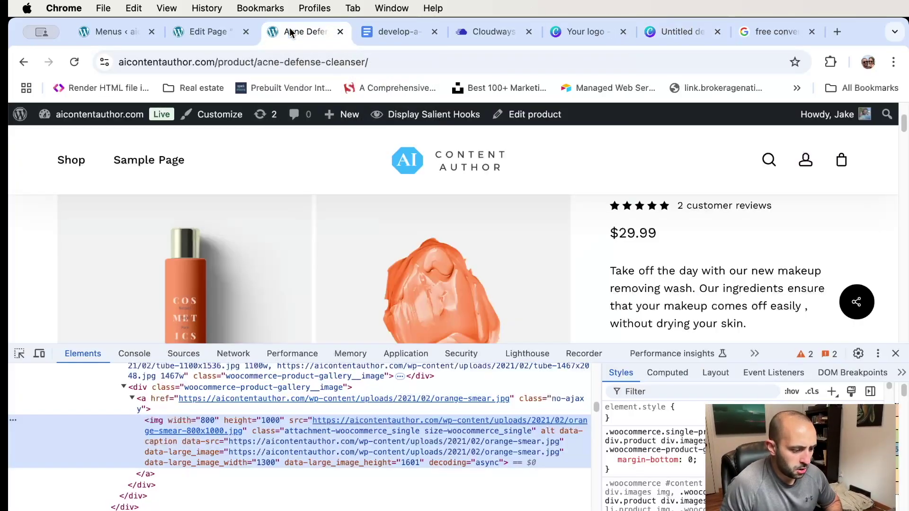
scroll(421, 269, up, 3)
scroll(416, 266, down, 7)
scroll(416, 266, up, 3)
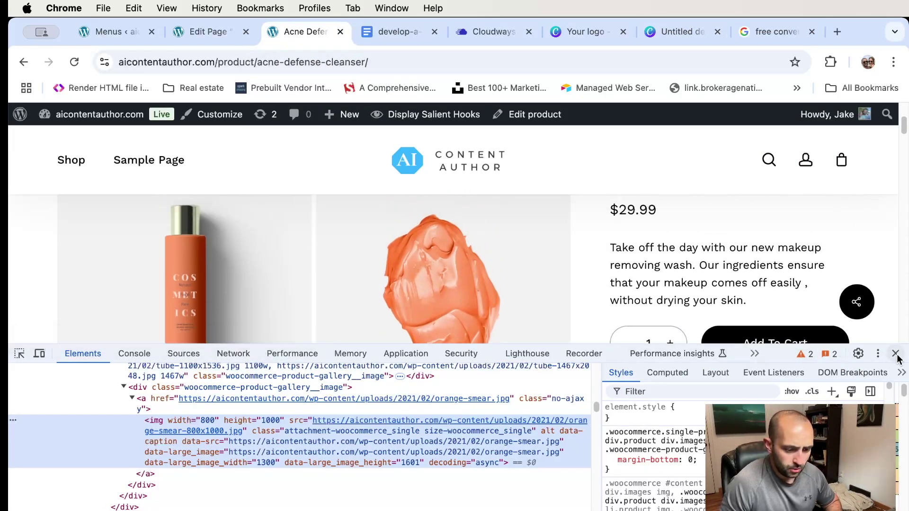
click(895, 354)
scroll(448, 289, up, 3)
scroll(448, 290, down, 2)
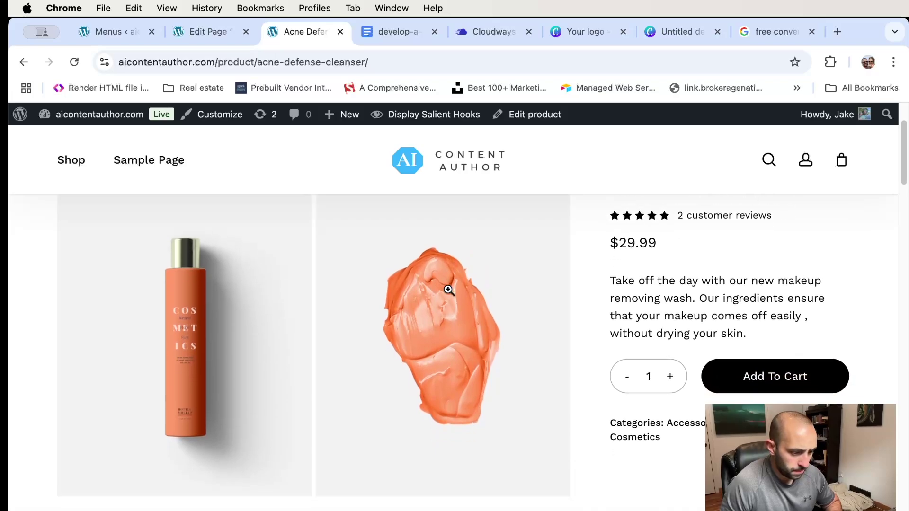
scroll(448, 290, up, 1)
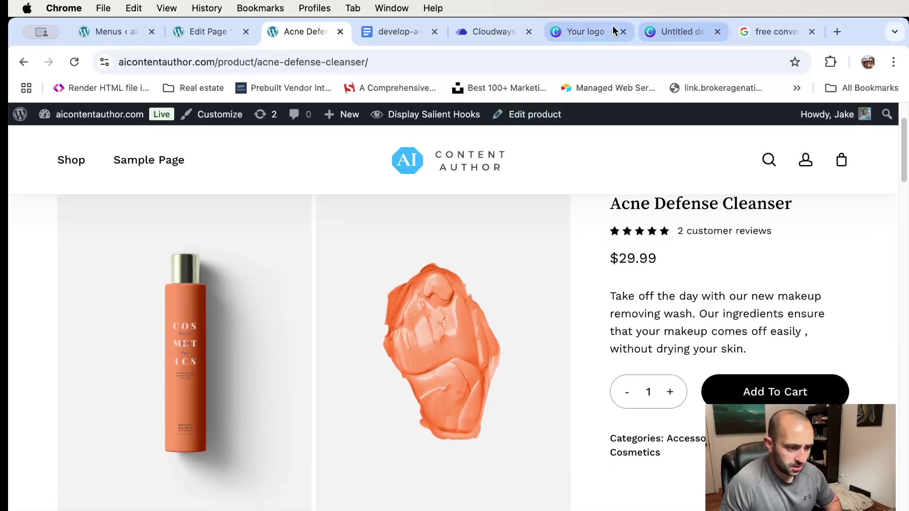
click(594, 30)
click(686, 32)
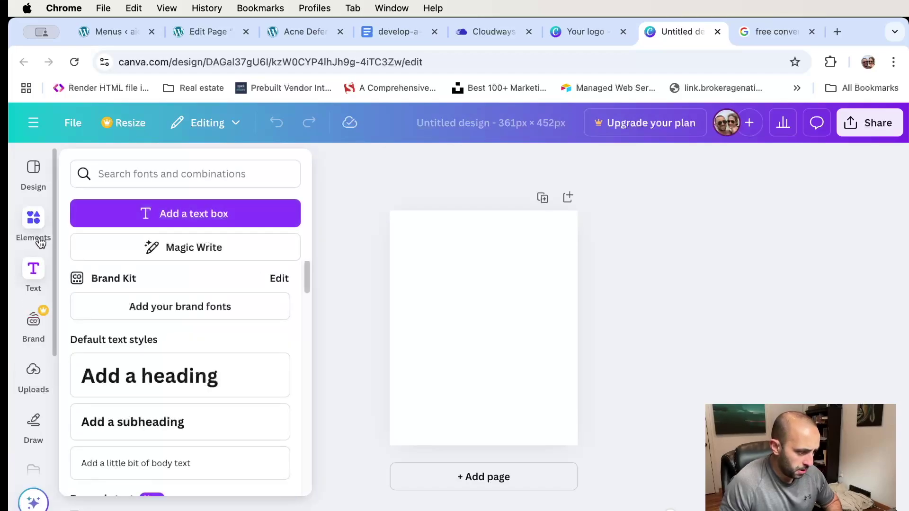
- Stretch a square shape over the whole page and recolour it light grey #E7E6E6
mouse_move(40, 225)
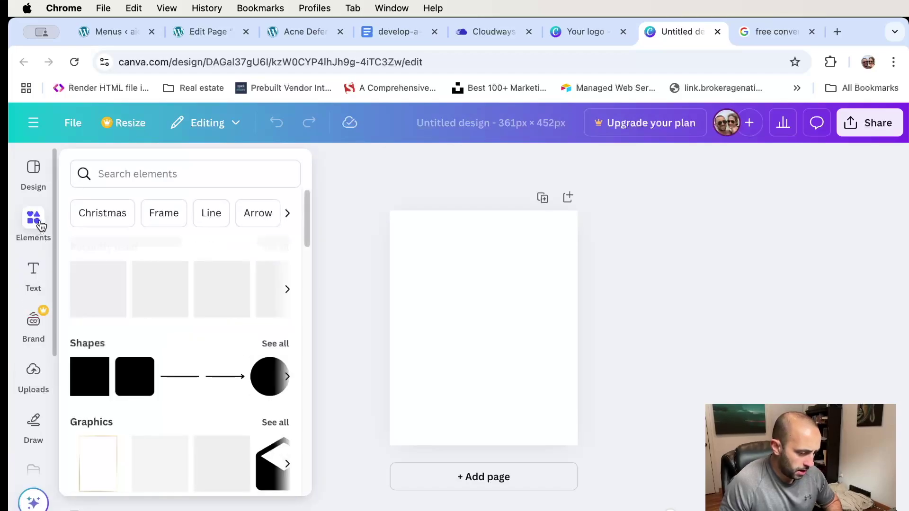
click(93, 383)
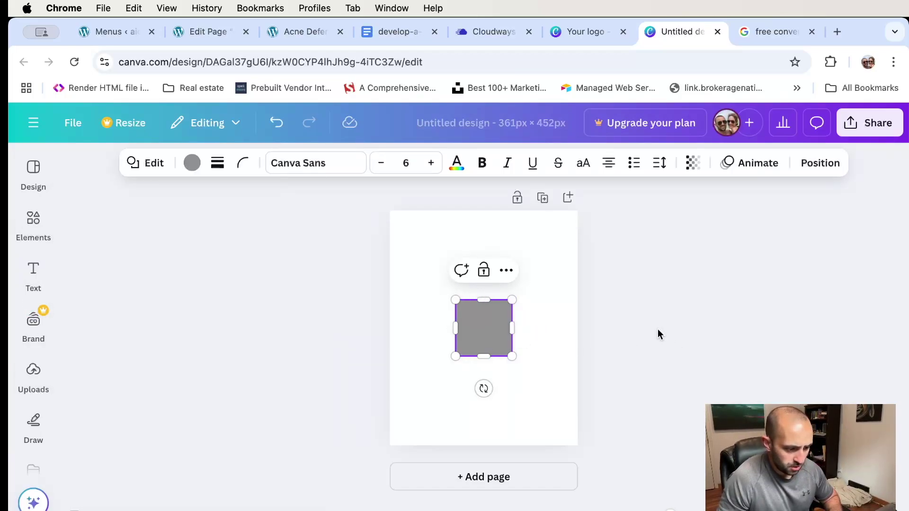
drag(493, 321, 426, 228)
drag(442, 268, 590, 451)
click(192, 164)
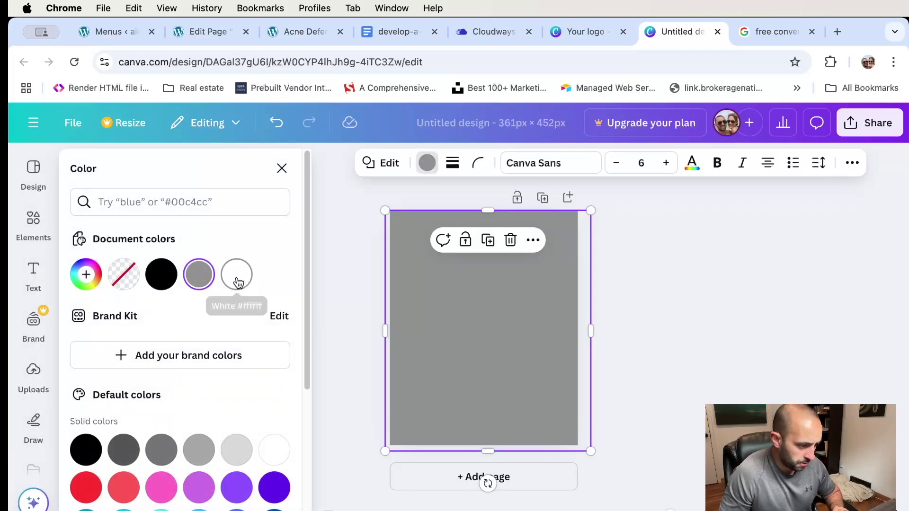
click(87, 275)
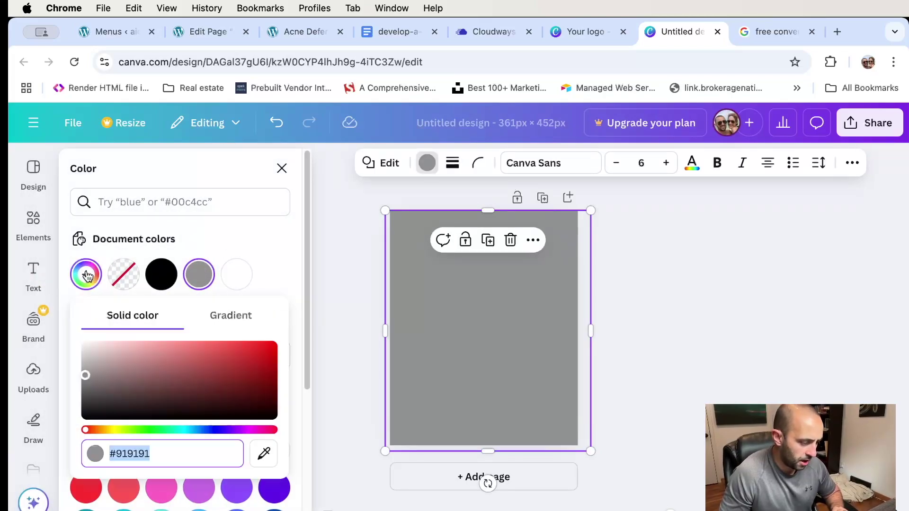
drag(85, 371, 85, 350)
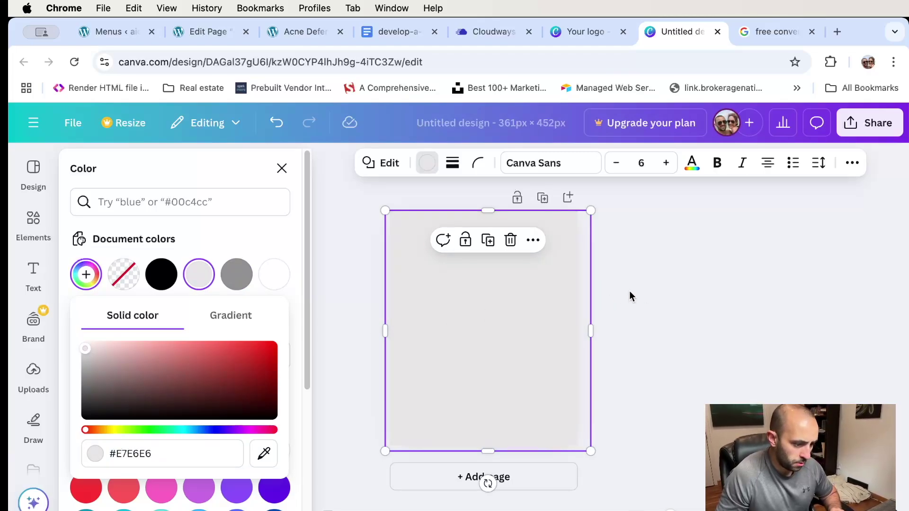
click(634, 294)
drag(493, 274, 488, 274)
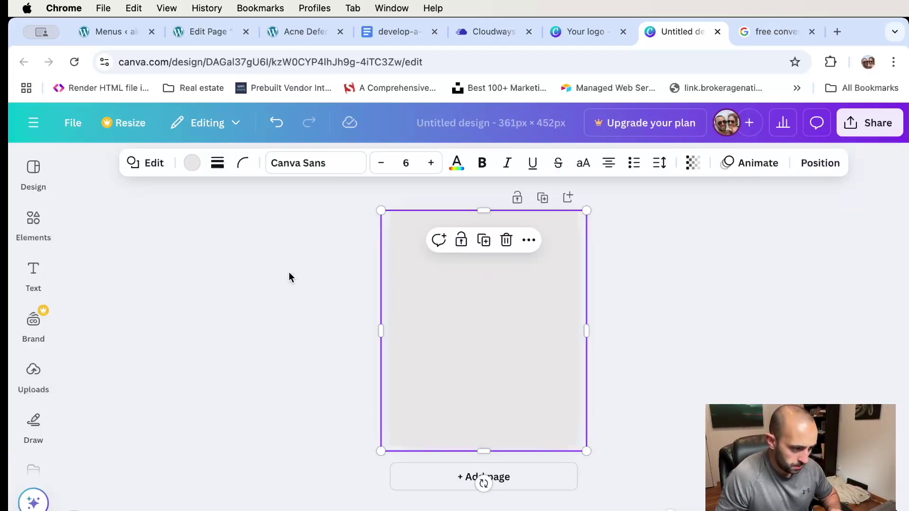
click(290, 277)
click(33, 220)
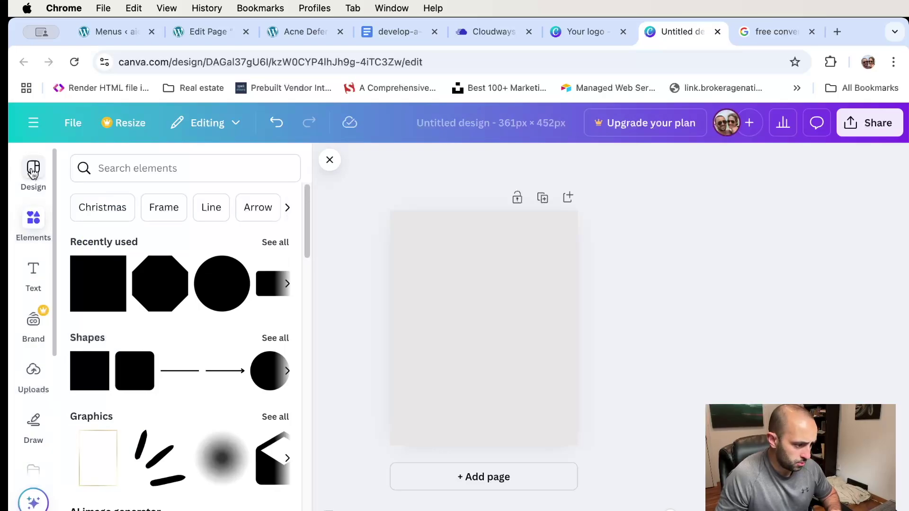
- Search graphics for 'product image' and place the dairy products illustration, enlarged and centred on the page
click(33, 172)
click(173, 169)
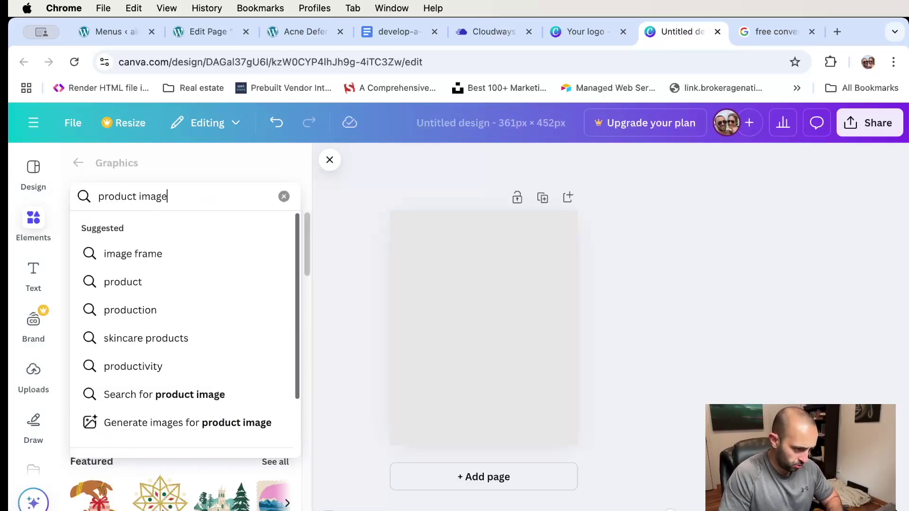
key(Return)
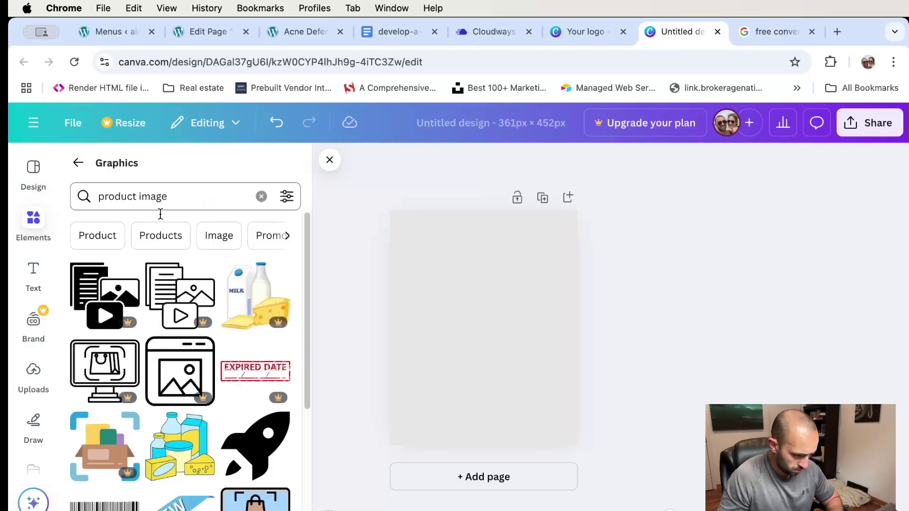
scroll(199, 300, down, 3)
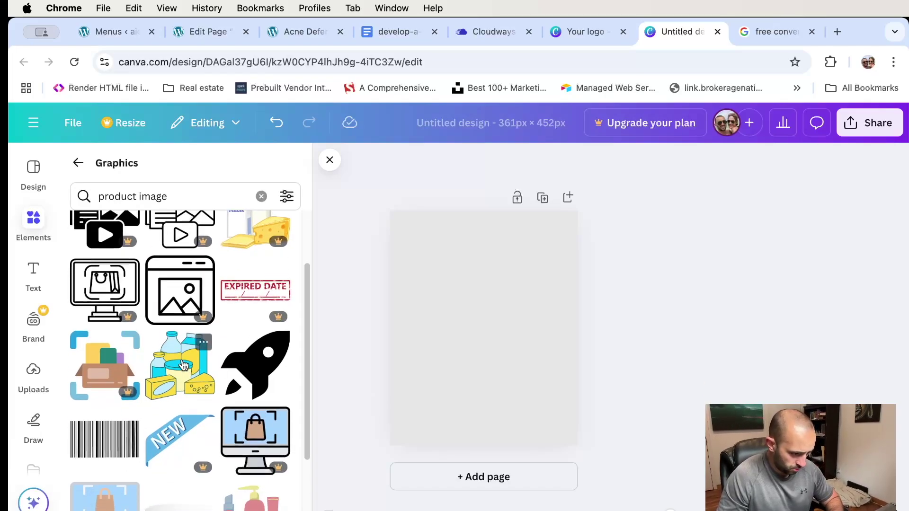
click(178, 371)
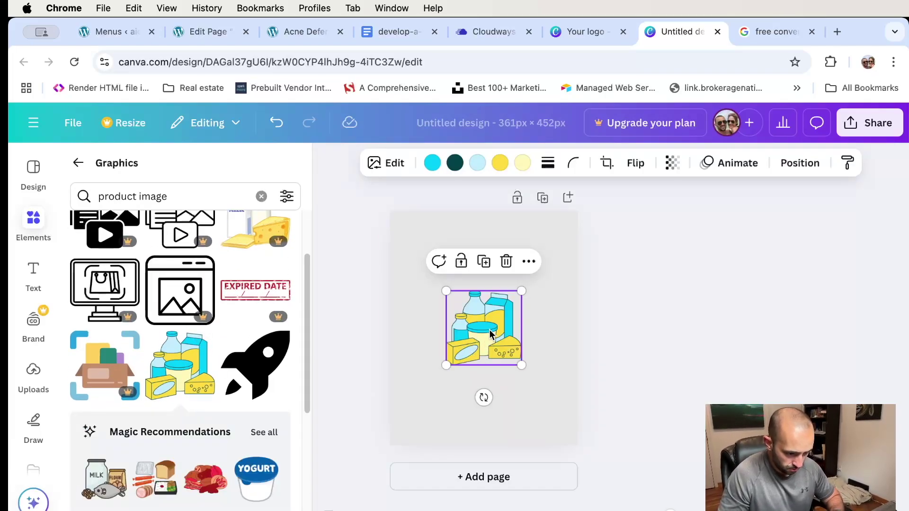
drag(448, 290, 405, 248)
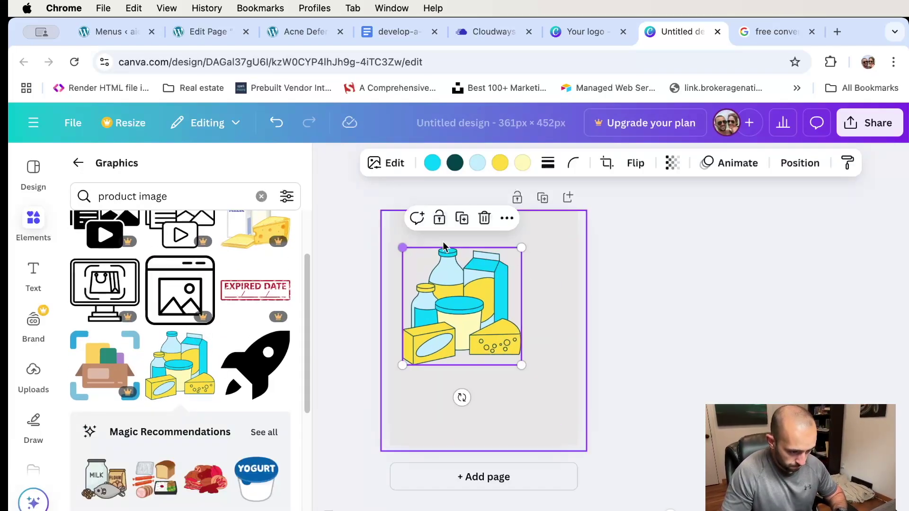
drag(471, 321, 490, 351)
drag(544, 278, 559, 263)
mouse_move(505, 331)
mouse_down()
mouse_move(489, 317)
mouse_move(497, 318)
mouse_up()
drag(551, 384, 547, 406)
drag(497, 342, 495, 363)
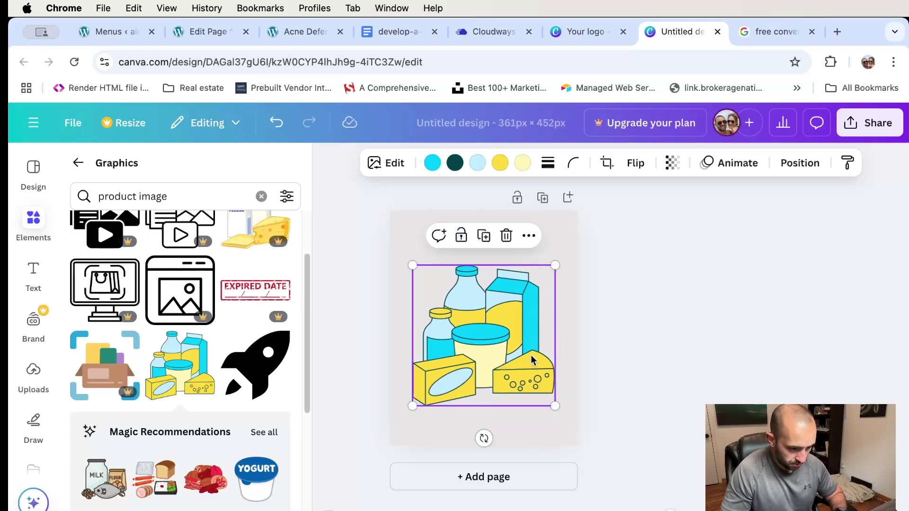
click(583, 282)
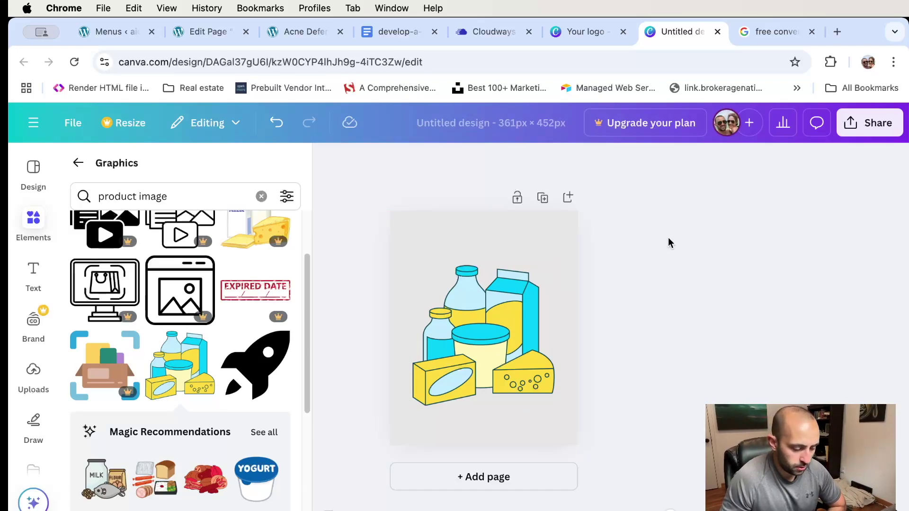
- Look at the download settings without downloading, then close the Elements panel to leave only the canvas
click(879, 124)
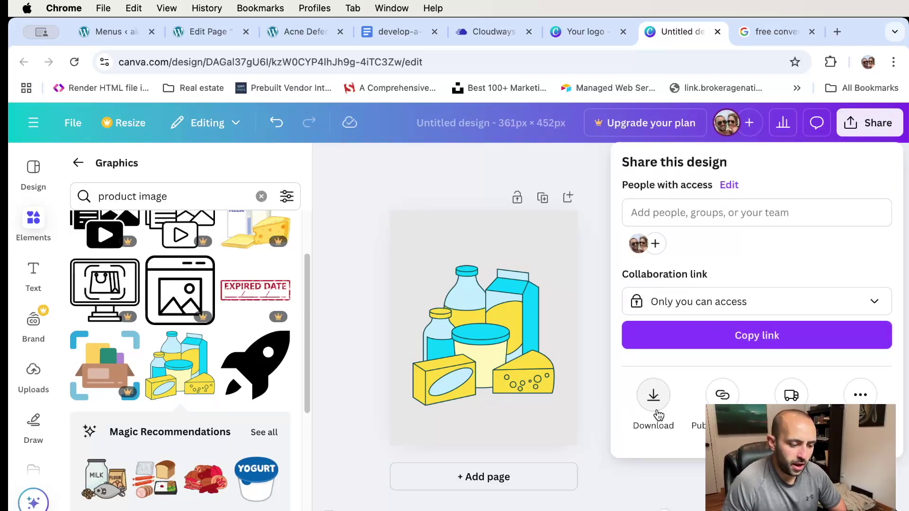
click(655, 400)
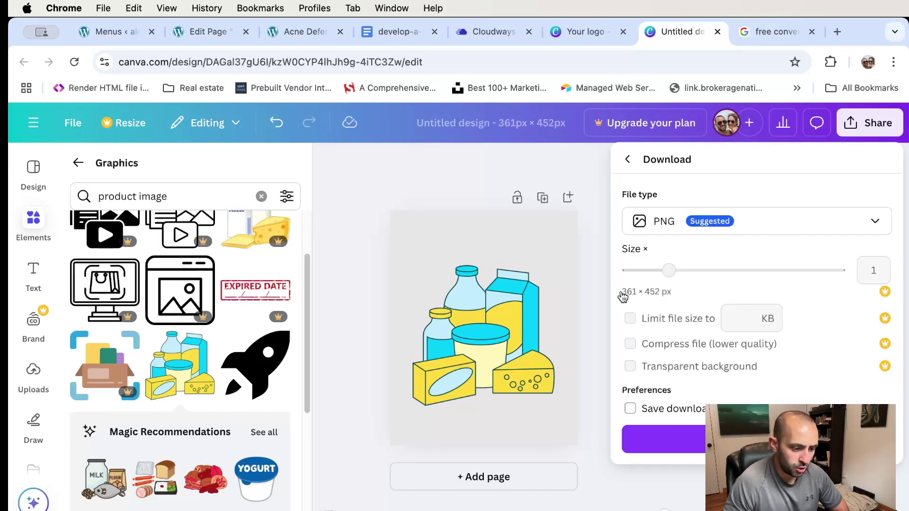
click(600, 279)
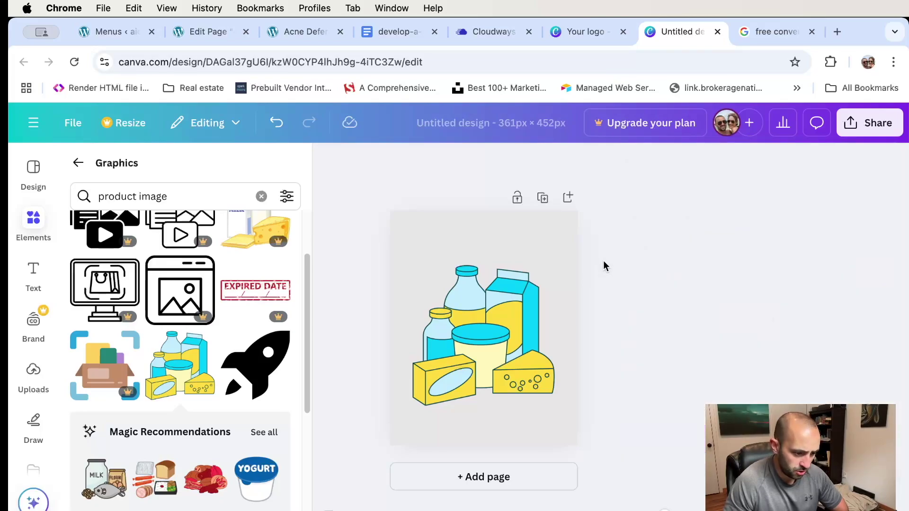
click(78, 162)
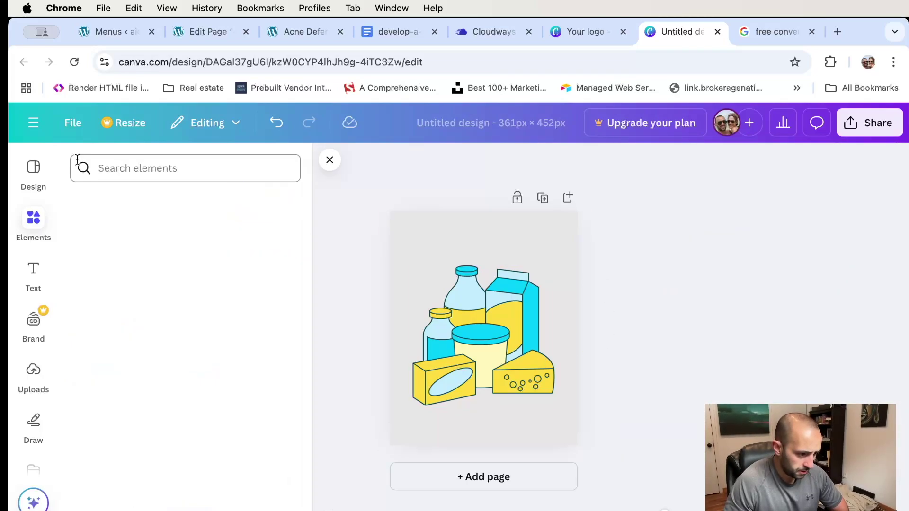
click(331, 162)
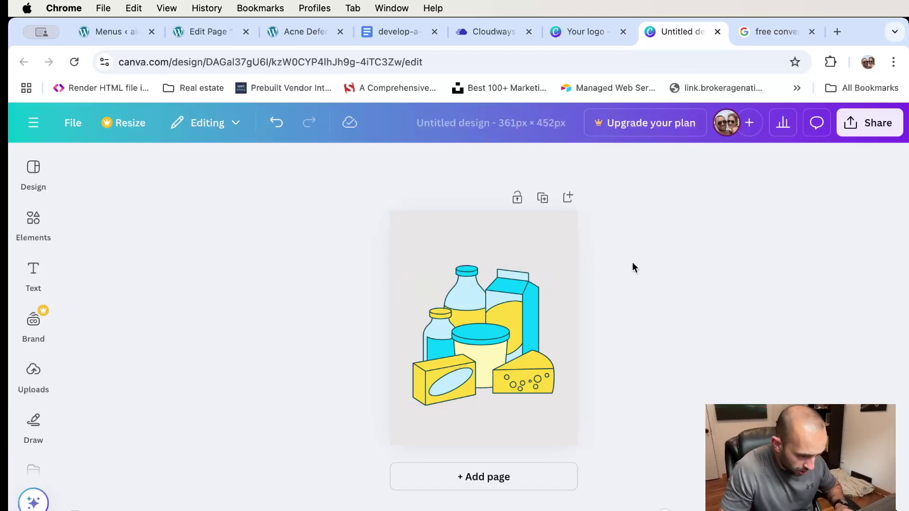
- Capture a screenshot of the design page region with Cmd+Shift+4
key(super+shift+4)
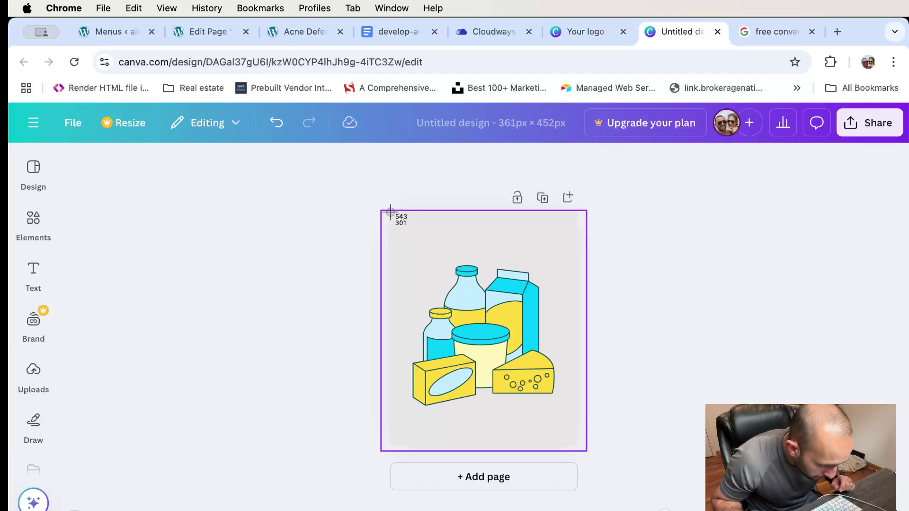
drag(391, 211, 581, 448)
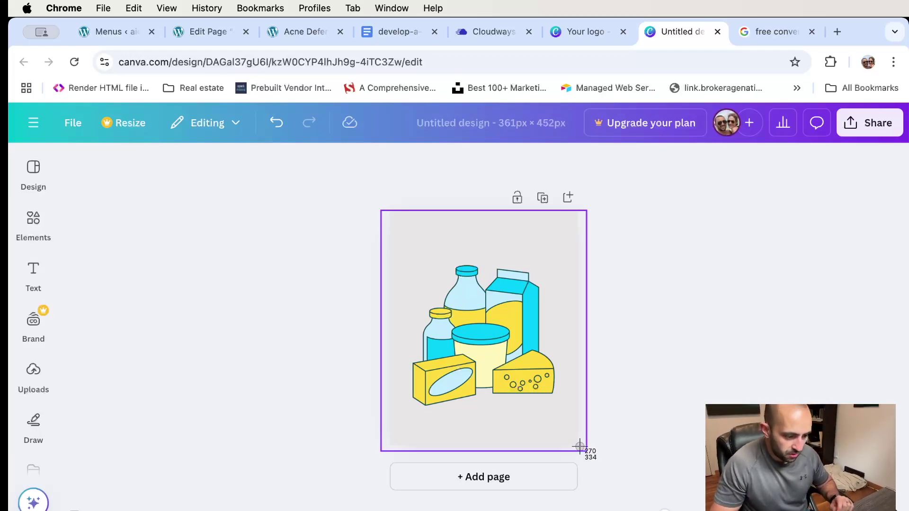
drag(580, 446, 580, 446)
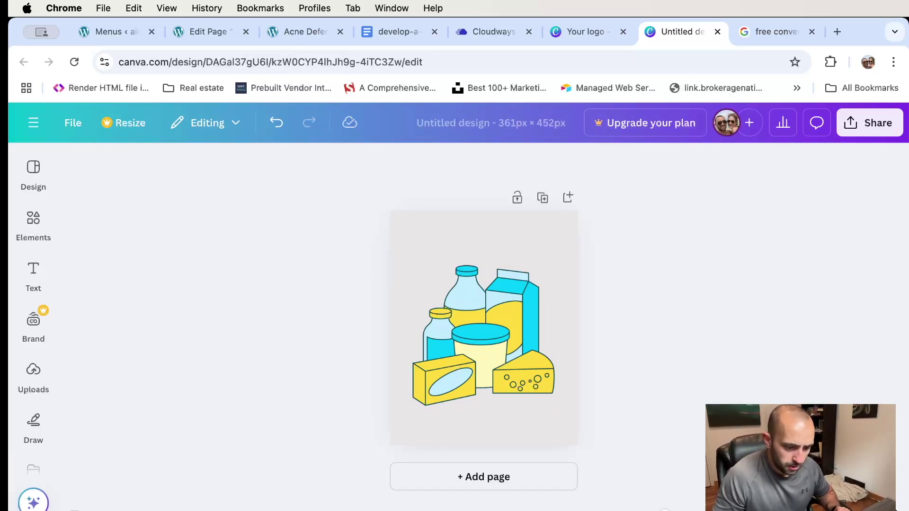
- Download the design as PNG (Untitled design.png) and go back to the Acne Defense Cleanser page
click(871, 124)
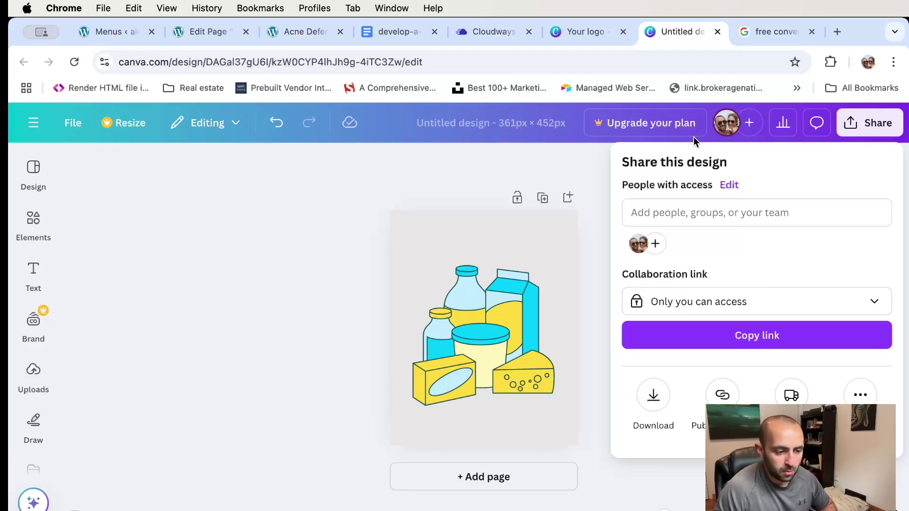
click(654, 396)
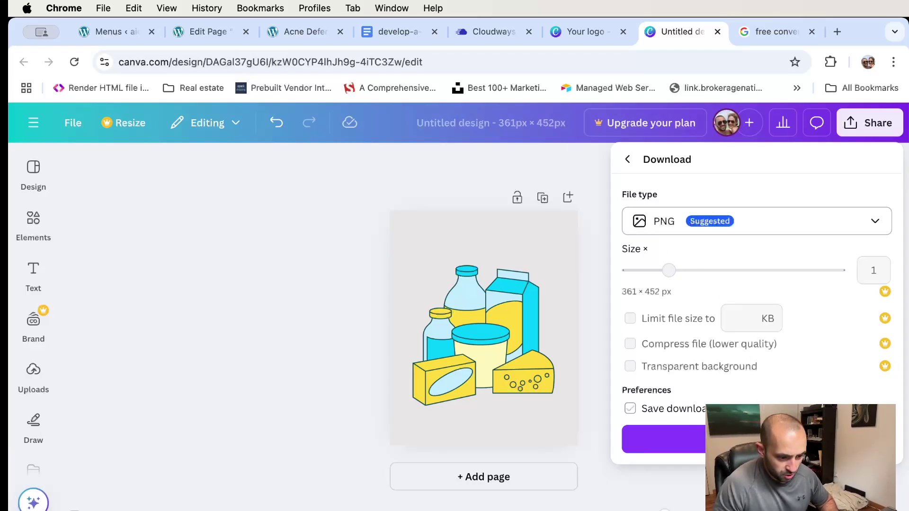
click(662, 439)
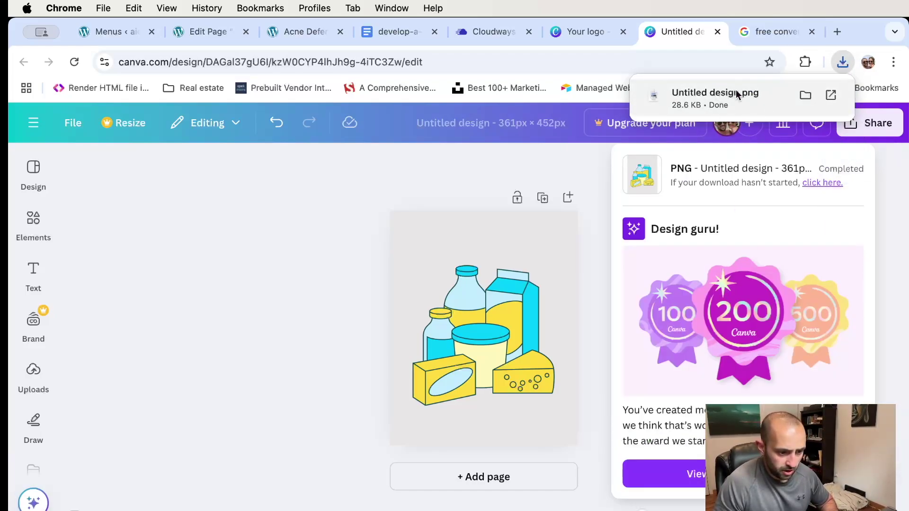
click(278, 30)
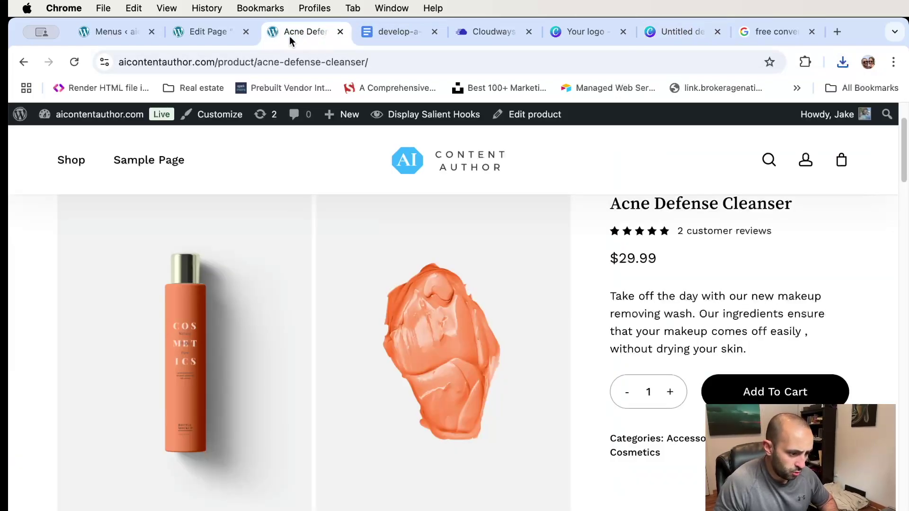
- Open the Acne Defense Cleanser product's edit screen and scroll down to its Product gallery box
scroll(518, 223, up, 1)
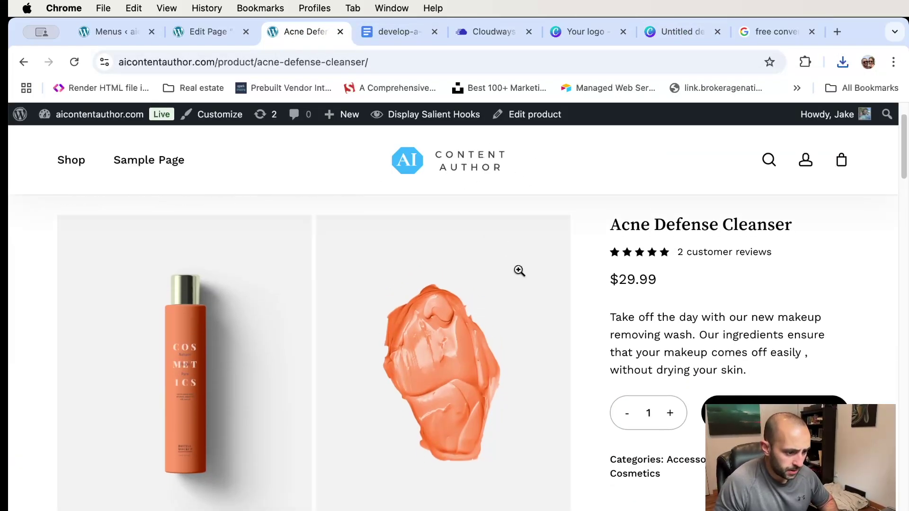
scroll(520, 270, down, 2)
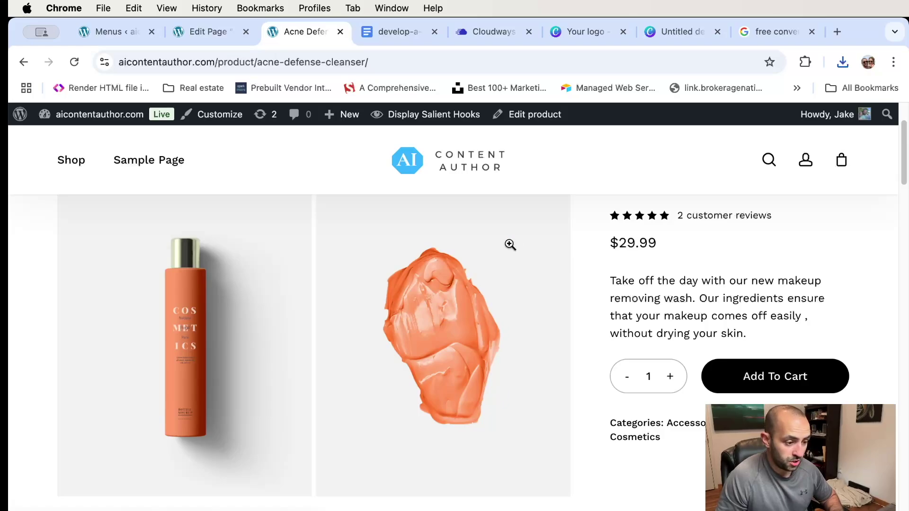
scroll(504, 269, up, 1)
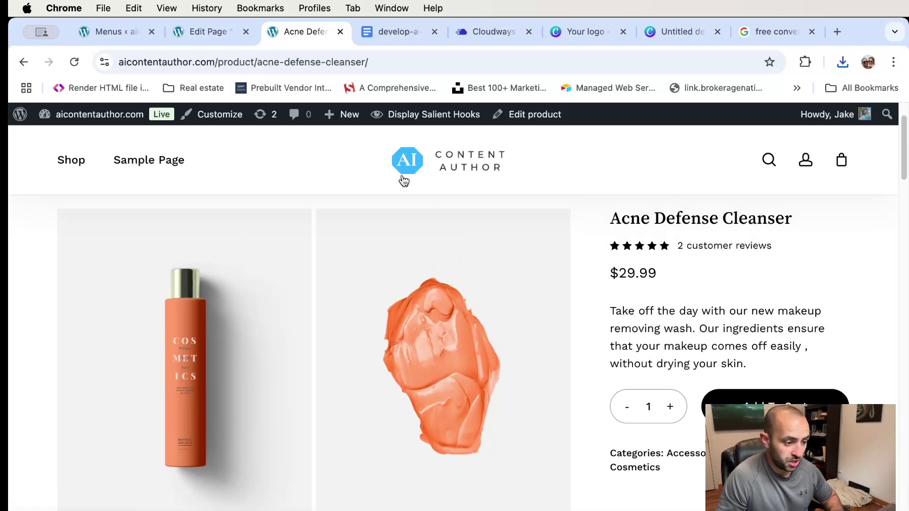
mouse_move(333, 114)
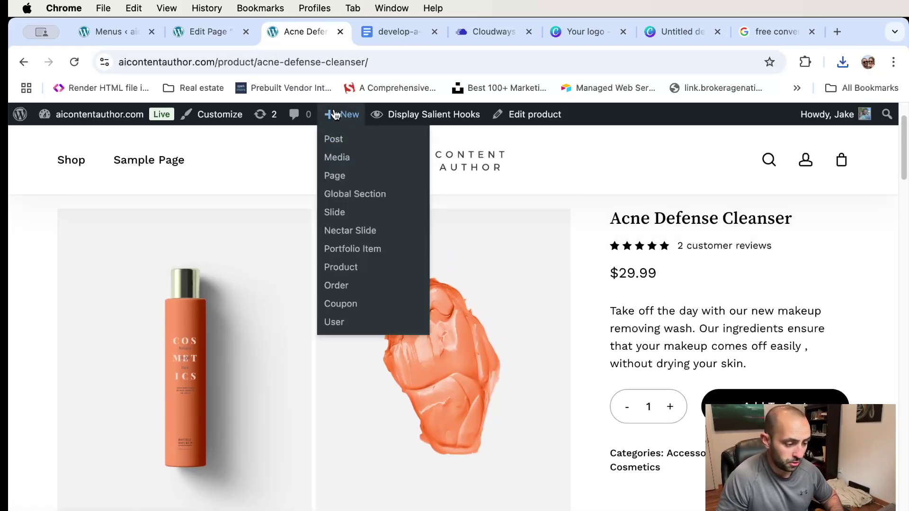
click(534, 115)
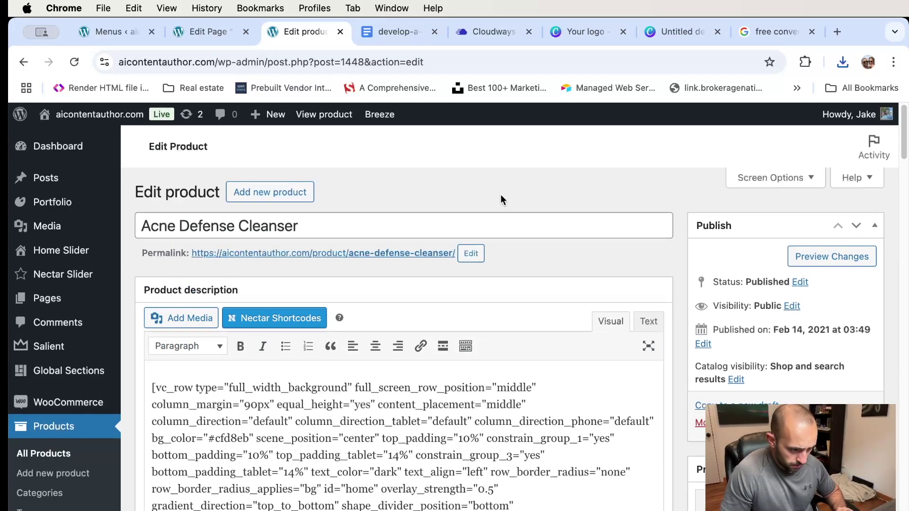
scroll(501, 199, down, 6)
scroll(501, 199, up, 6)
scroll(497, 228, down, 5)
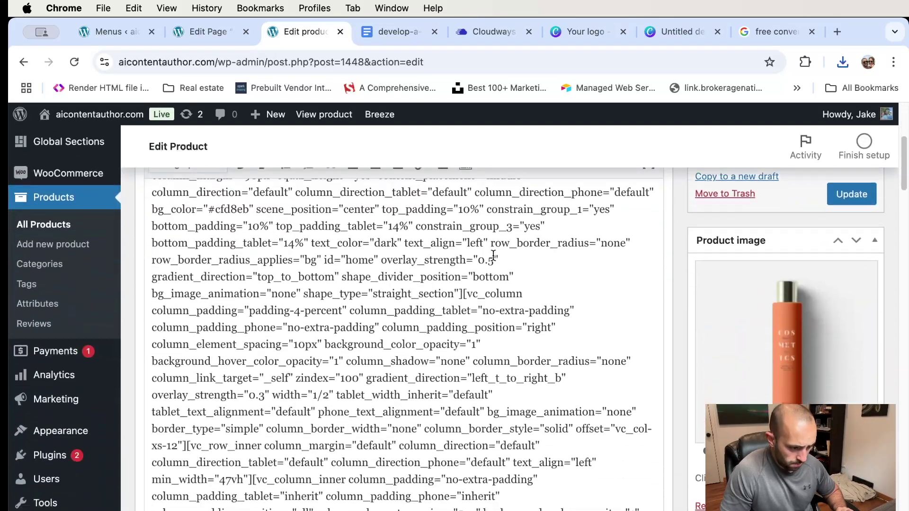
scroll(492, 255, down, 10)
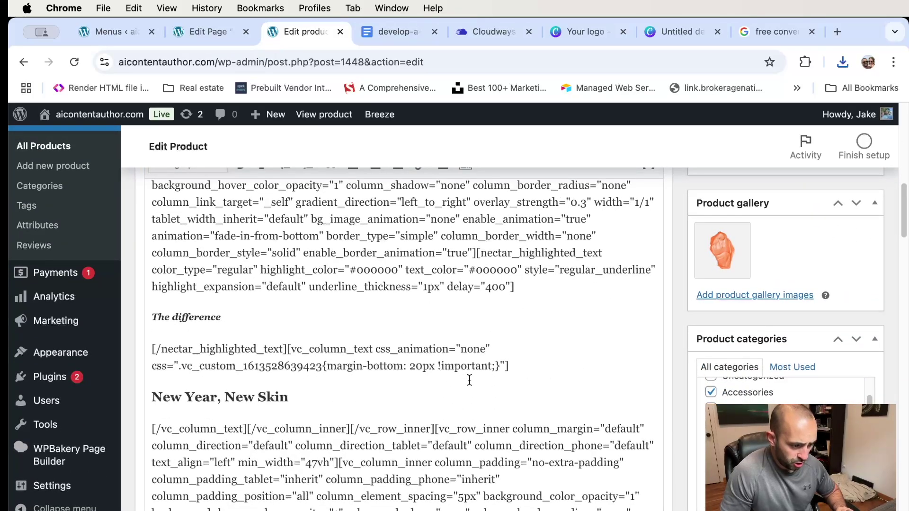
scroll(469, 381, down, 5)
scroll(469, 379, up, 12)
scroll(464, 375, down, 1)
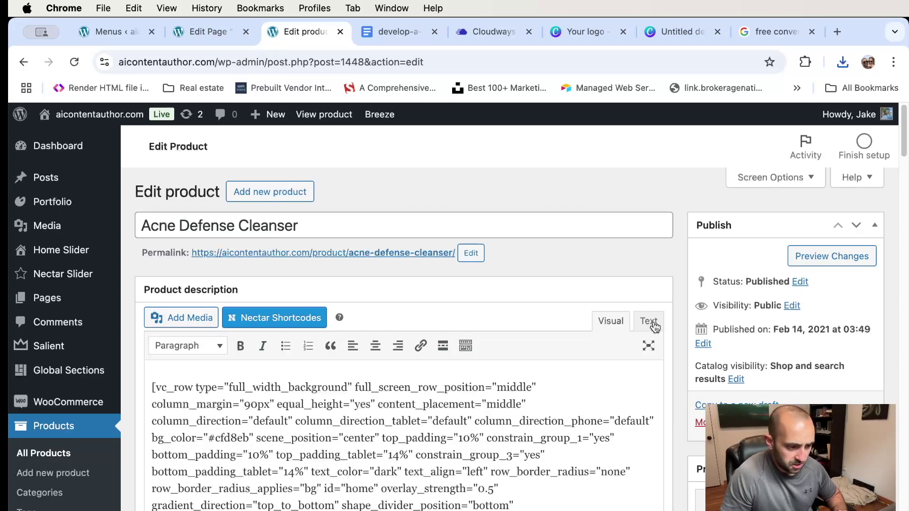
scroll(639, 277, down, 10)
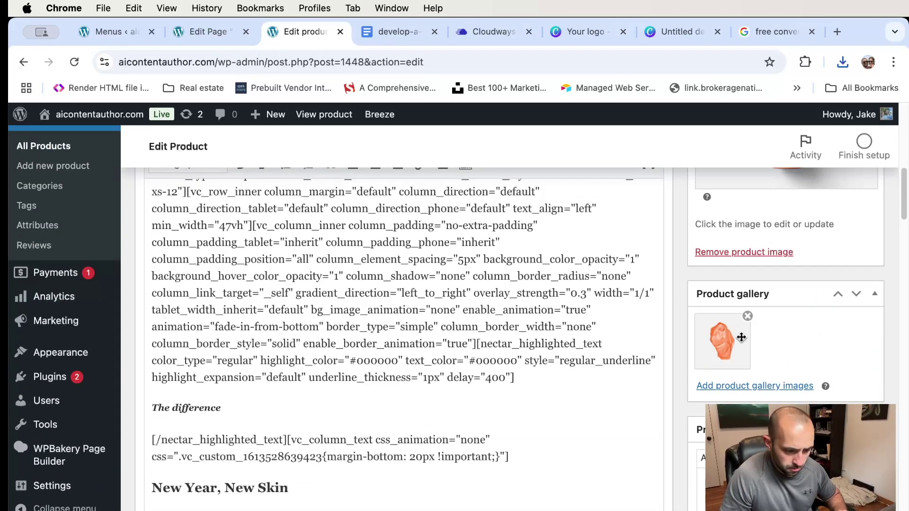
- Upload Untitled design.png into the Acne Defense Cleanser product gallery and update the product
click(757, 385)
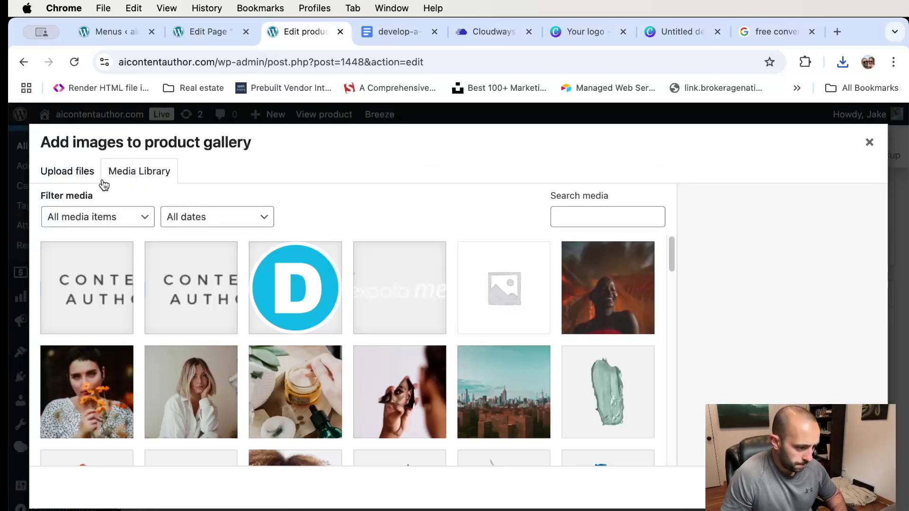
click(61, 173)
click(471, 343)
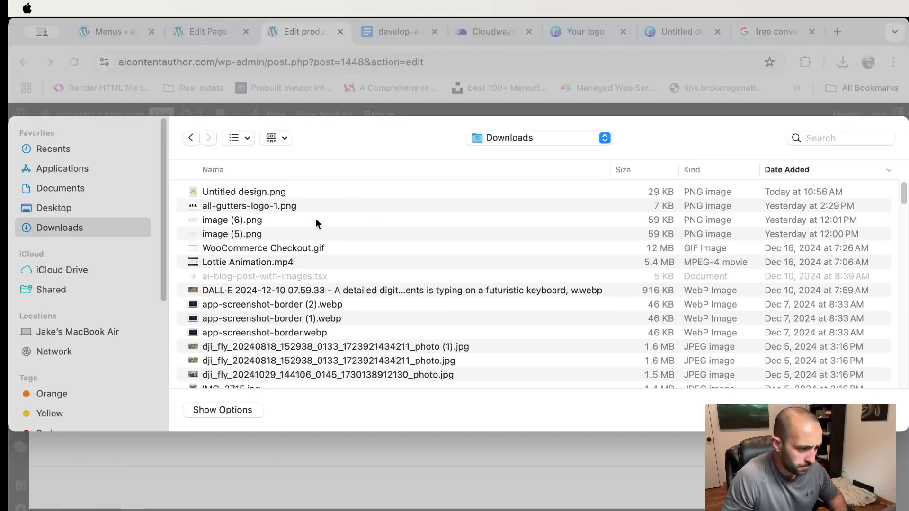
double_click(278, 192)
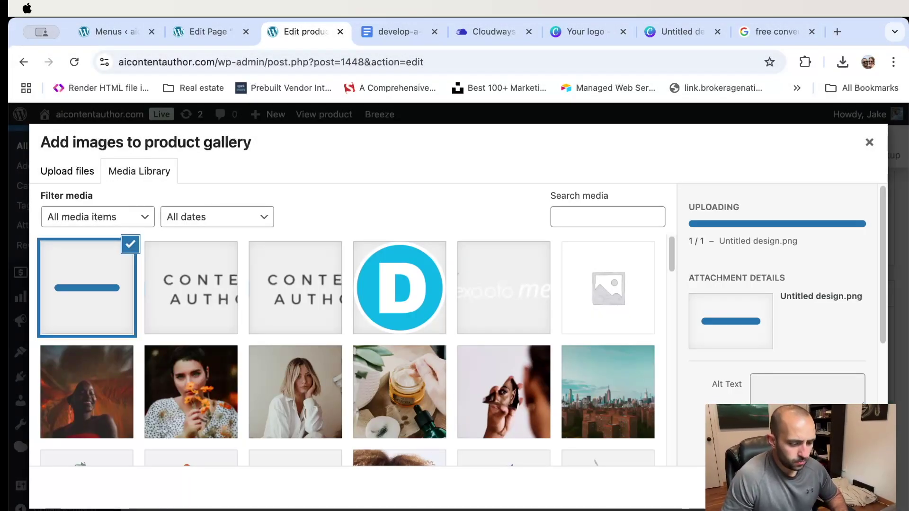
click(840, 488)
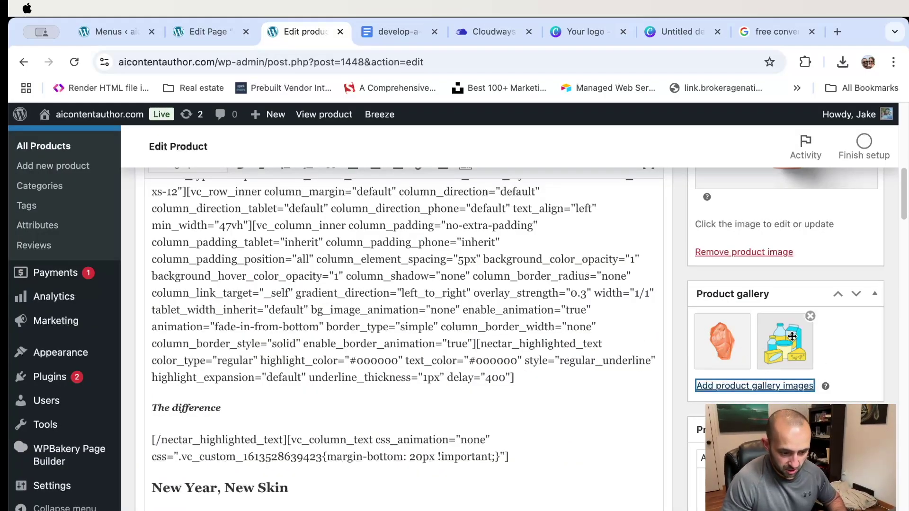
scroll(833, 341, up, 15)
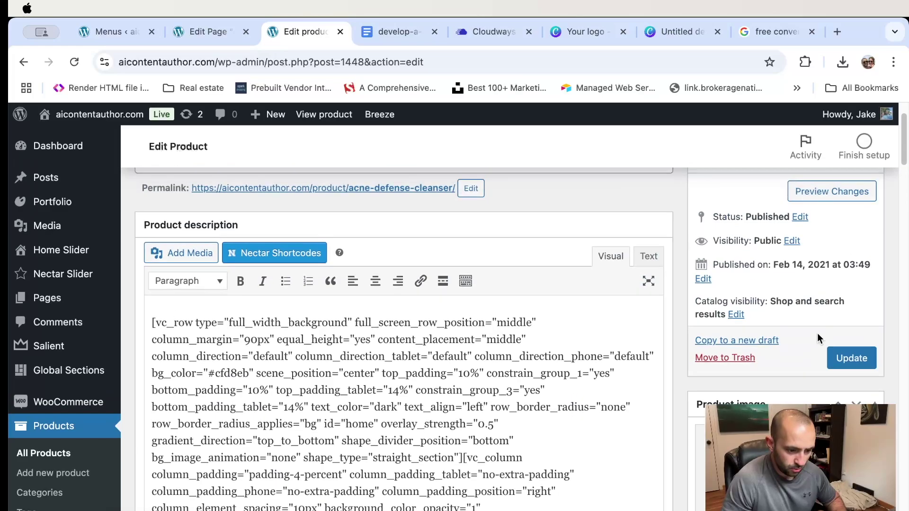
click(851, 359)
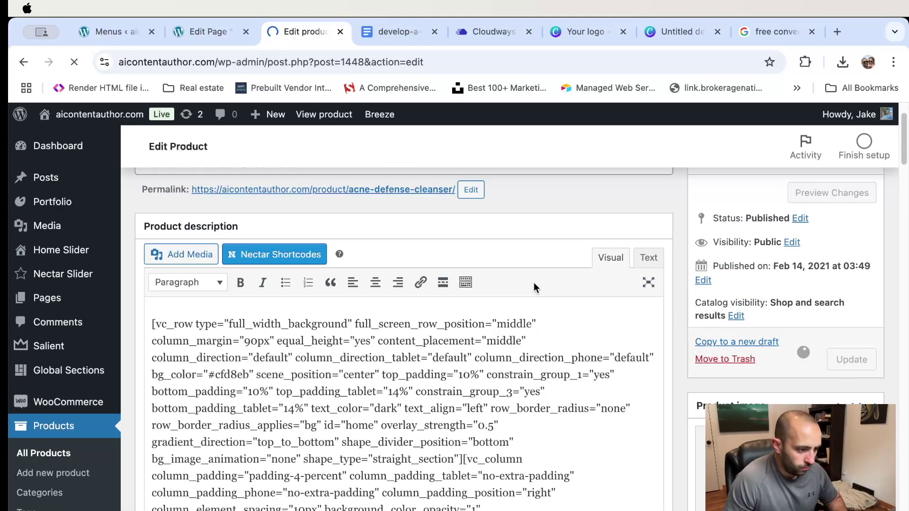
right_click(325, 118)
- Open the live Acne Defense Cleanser page in a new tab and scroll through it
click(358, 125)
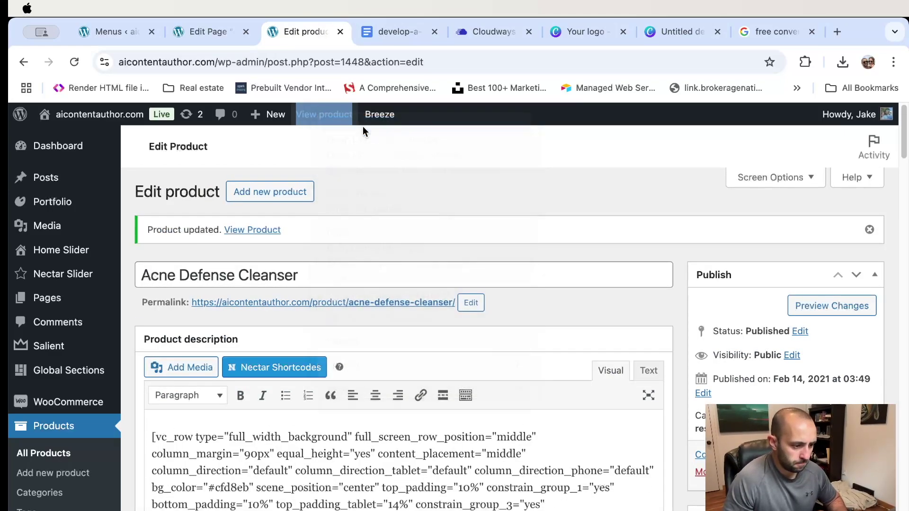
key(ctrl+Tab)
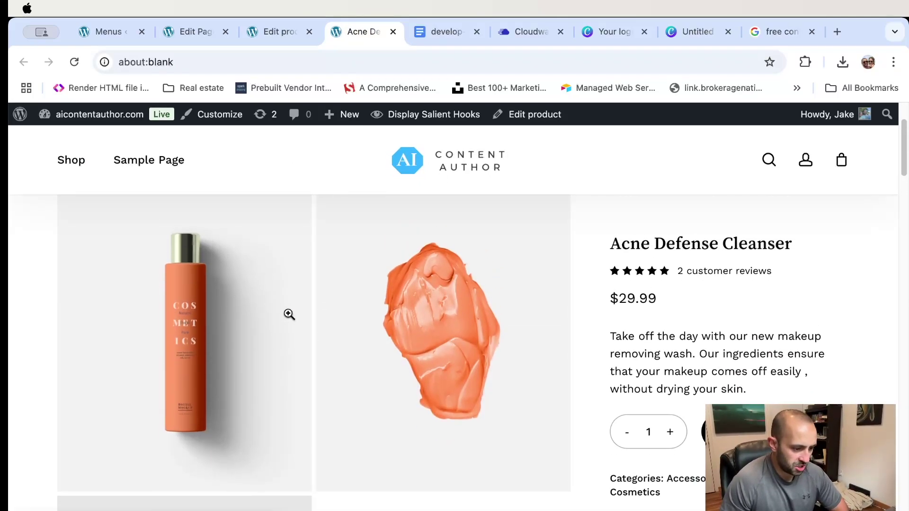
scroll(288, 317, down, 5)
scroll(288, 307, up, 5)
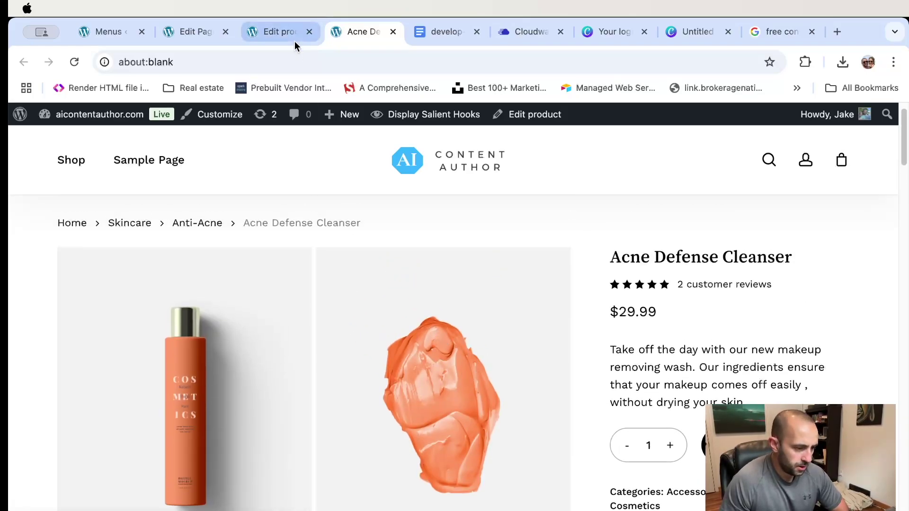
- Back in the editor, remove the orange swatch from the Product gallery and update the product
click(279, 34)
scroll(648, 246, up, 10)
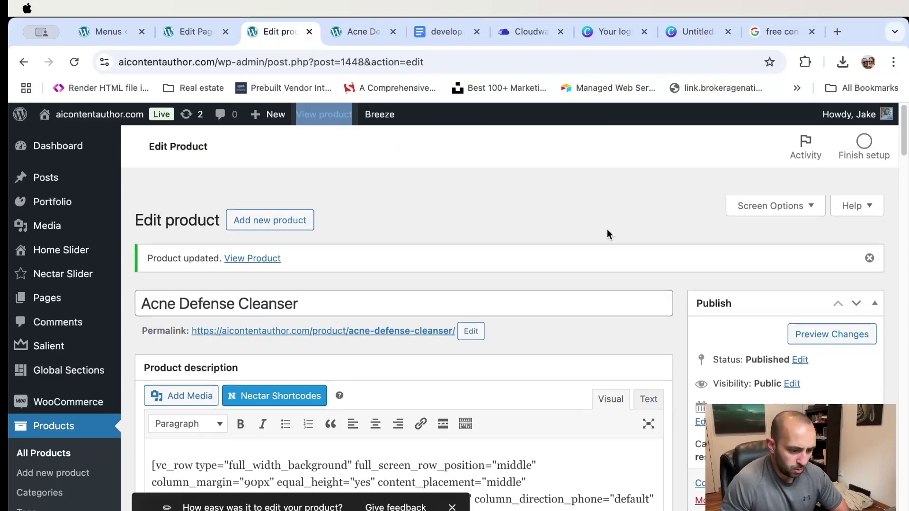
scroll(758, 321, down, 10)
scroll(759, 323, down, 4)
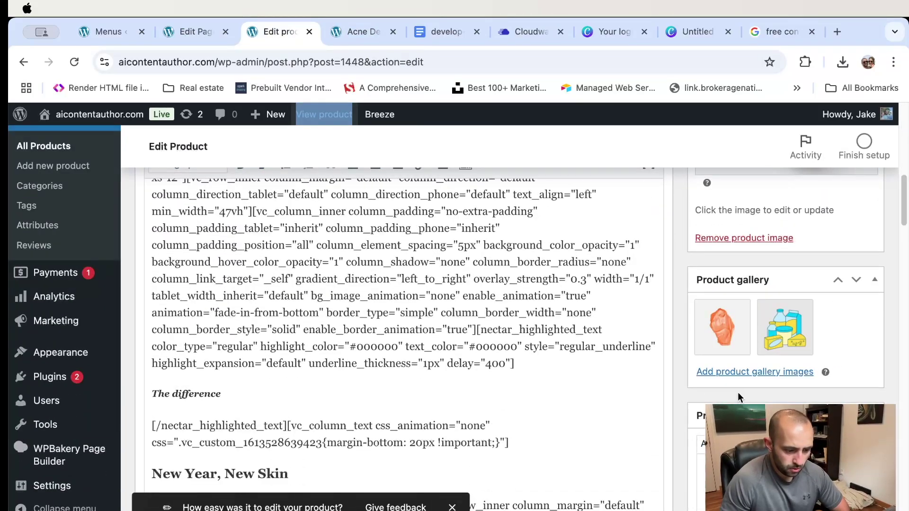
mouse_move(748, 307)
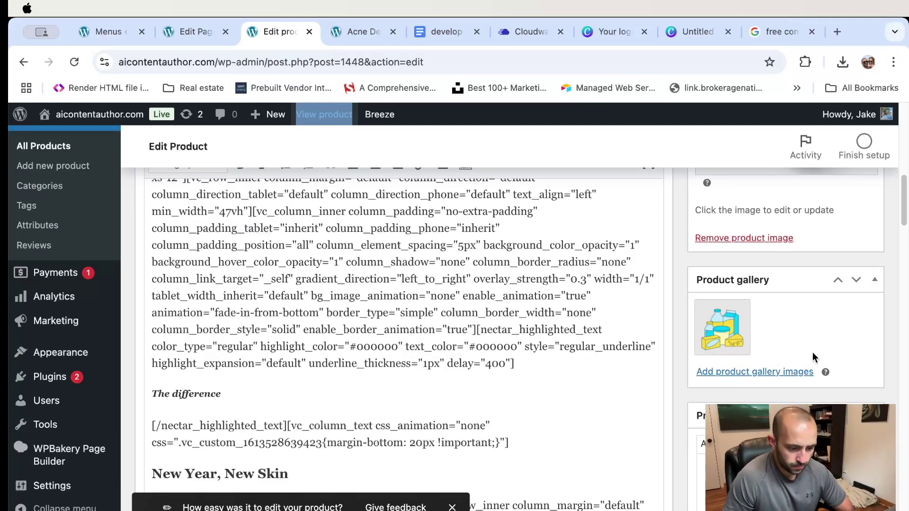
scroll(813, 352, up, 6)
click(845, 203)
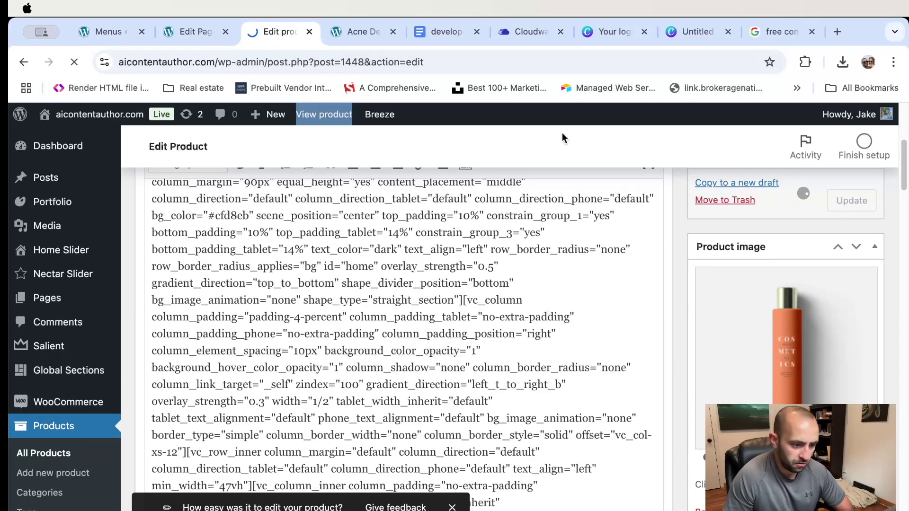
click(363, 38)
- Scroll the live page to confirm the bottle and dairy graphic, then return to the product edit screen
scroll(444, 244, down, 2)
scroll(444, 244, up, 3)
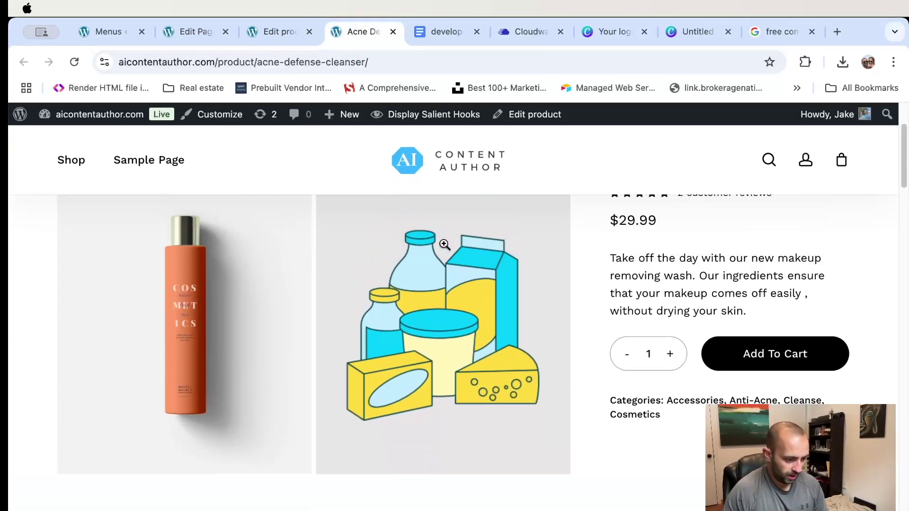
scroll(448, 258, down, 1)
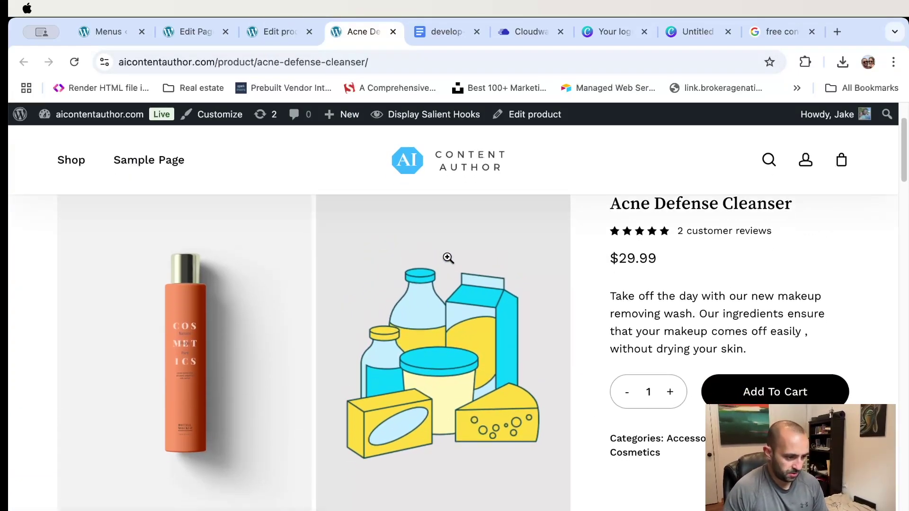
scroll(444, 251, up, 1)
scroll(462, 445, down, 2)
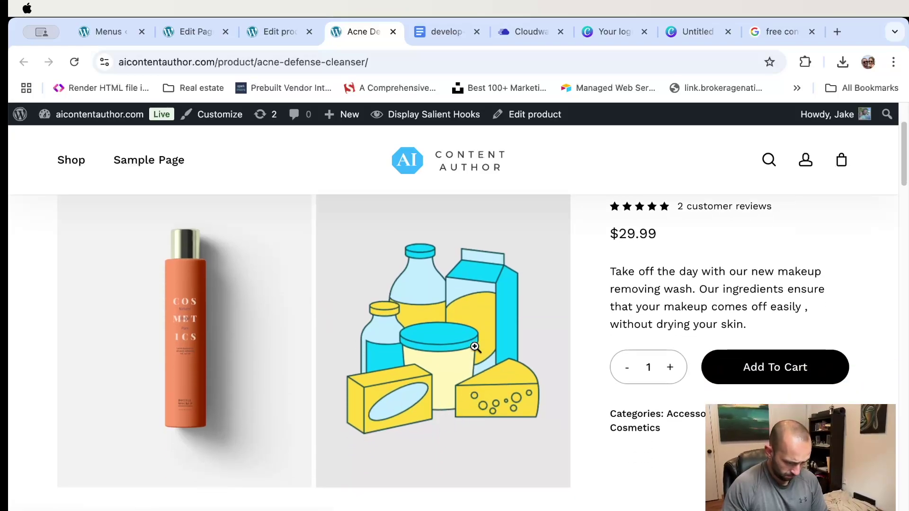
scroll(483, 353, up, 1)
scroll(483, 352, up, 1)
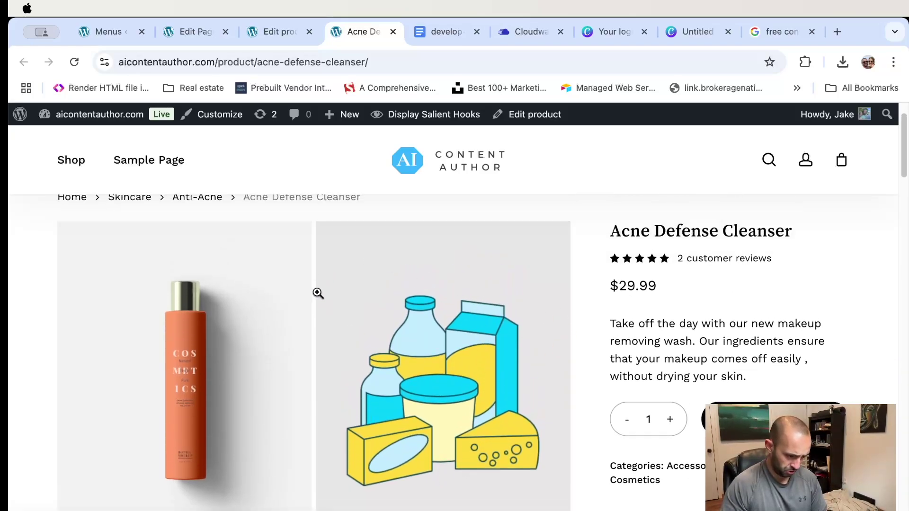
scroll(316, 310, down, 1)
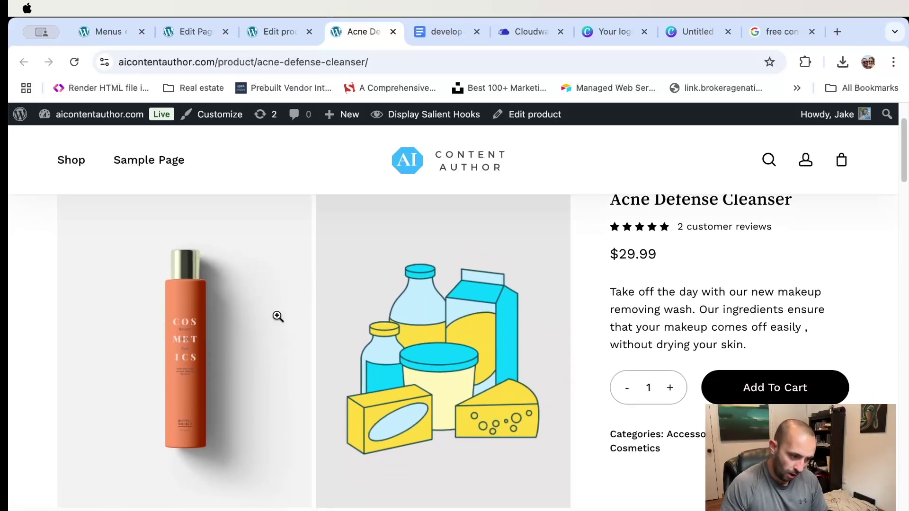
scroll(310, 313, down, 1)
scroll(423, 289, up, 1)
scroll(423, 289, up, 1)
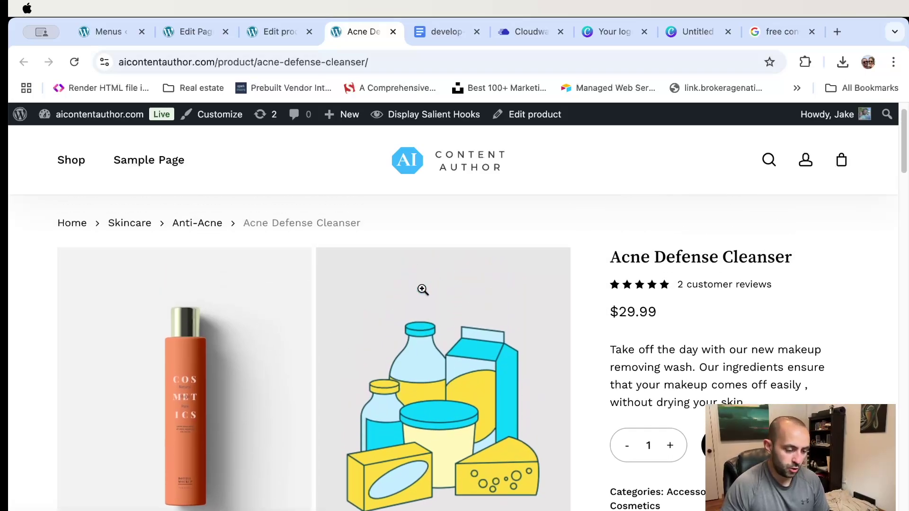
scroll(423, 289, down, 1)
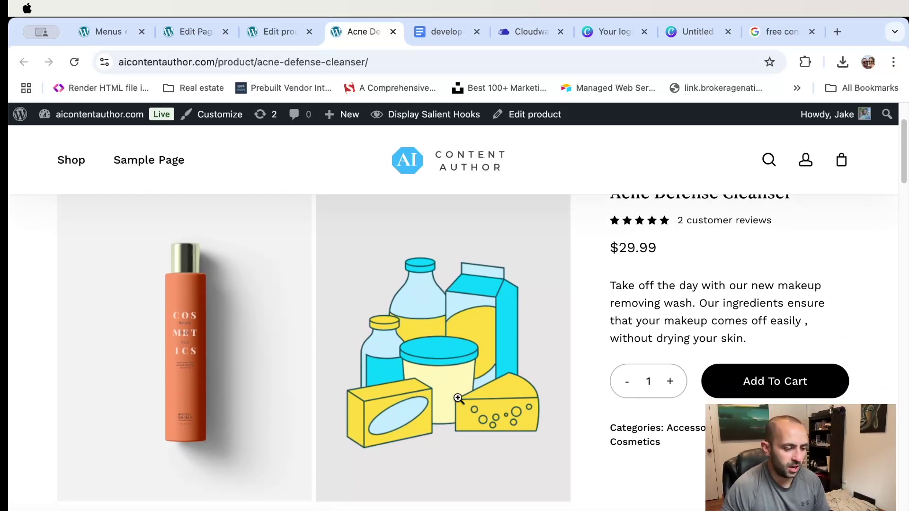
scroll(461, 322, up, 1)
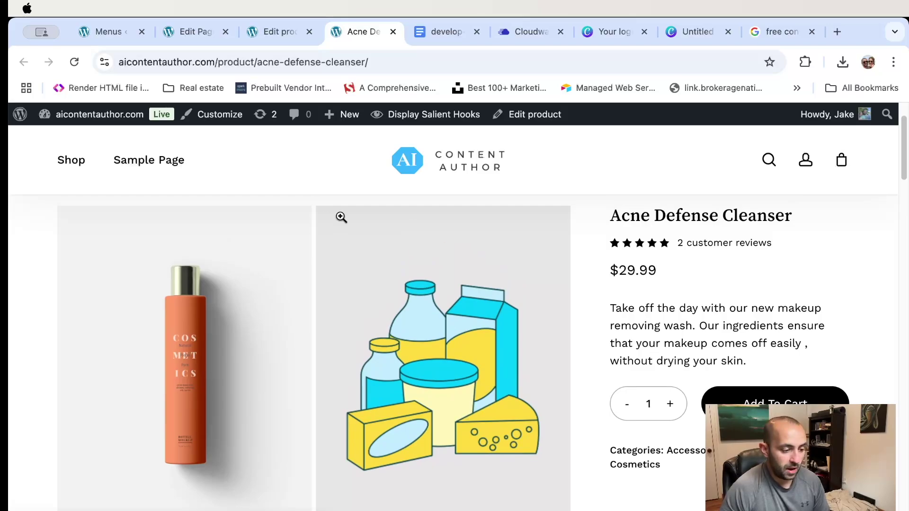
scroll(470, 266, up, 3)
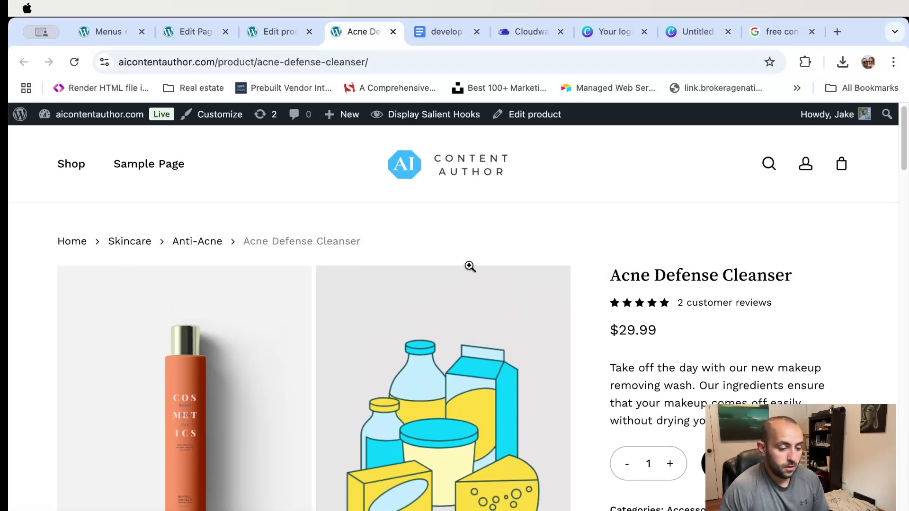
scroll(471, 266, down, 5)
scroll(471, 264, up, 1)
scroll(471, 265, up, 1)
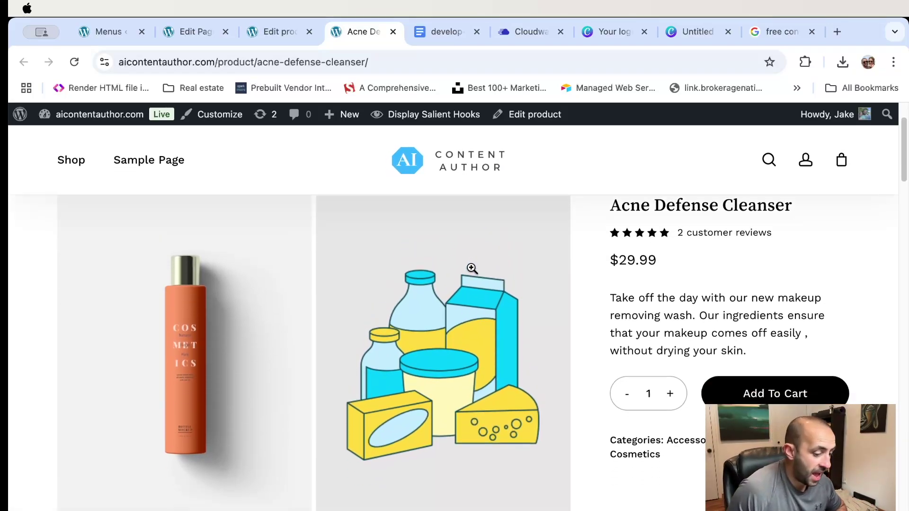
scroll(472, 268, down, 2)
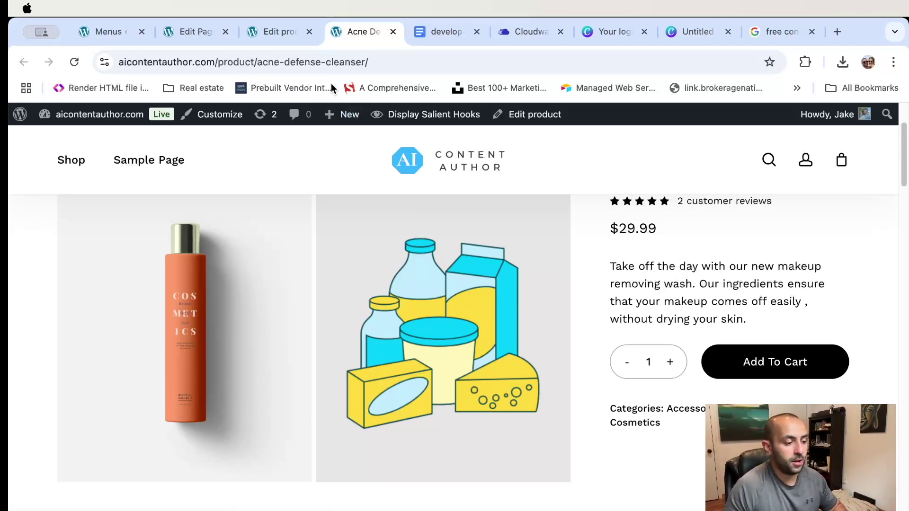
click(272, 31)
scroll(447, 393, down, 5)
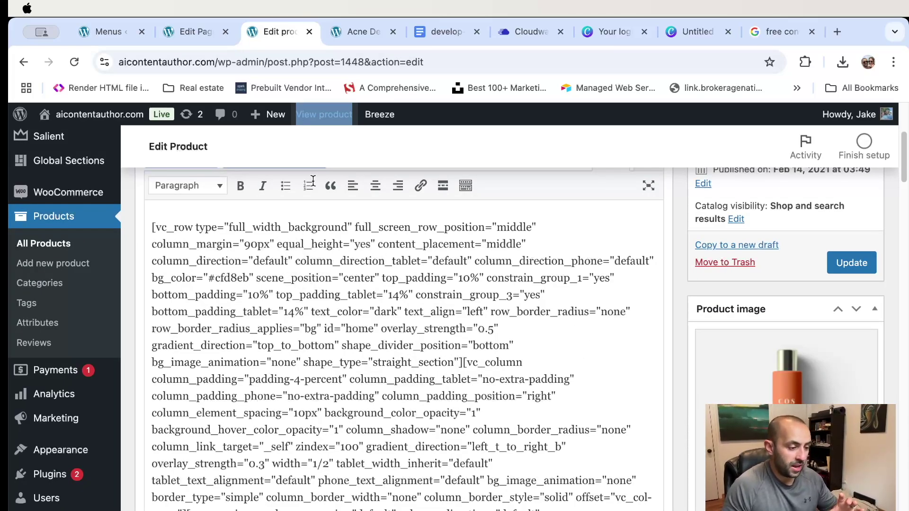
- Scroll through the live Acne Defense Cleanser product page to review its layout
click(356, 32)
scroll(526, 299, down, 10)
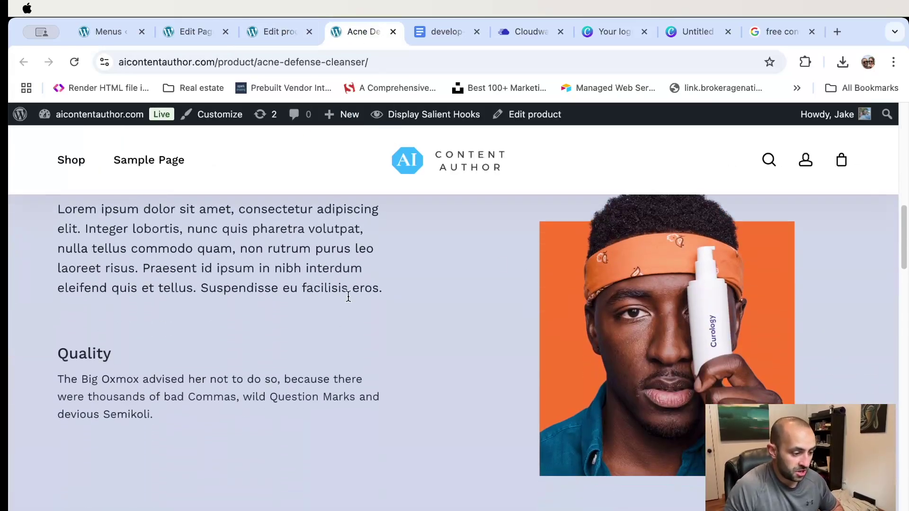
scroll(348, 297, down, 7)
scroll(346, 322, up, 10)
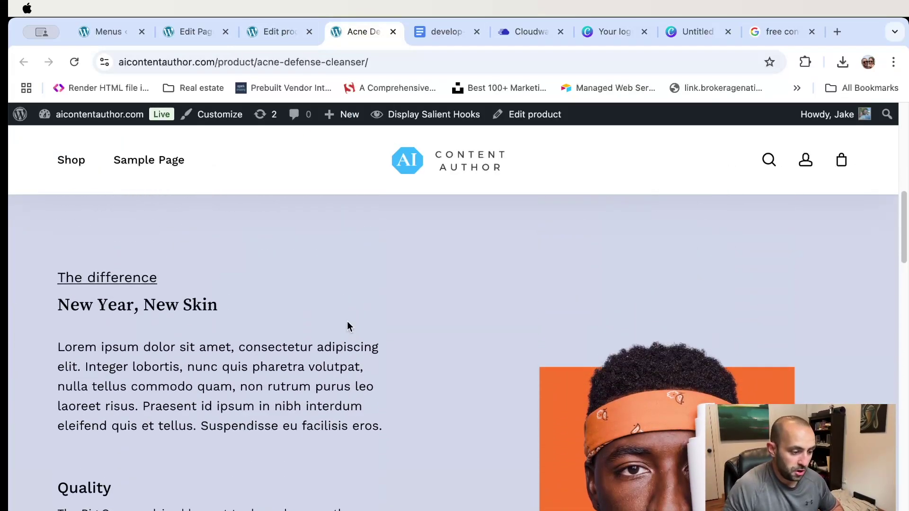
scroll(347, 321, up, 5)
scroll(348, 318, down, 6)
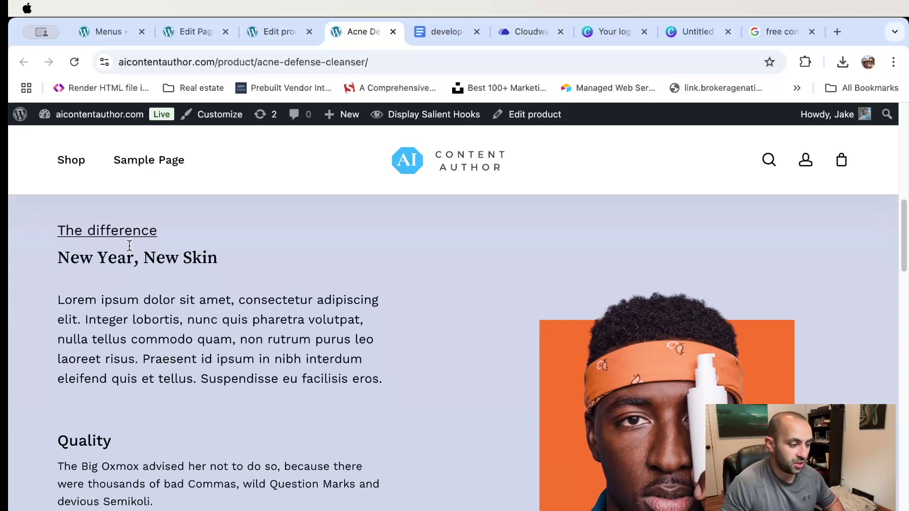
scroll(441, 354, up, 3)
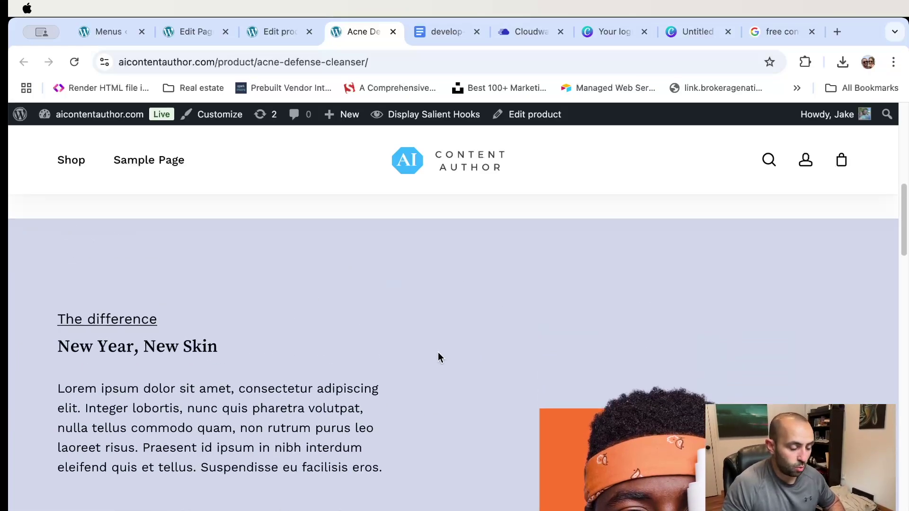
scroll(431, 341, down, 5)
scroll(431, 341, down, 3)
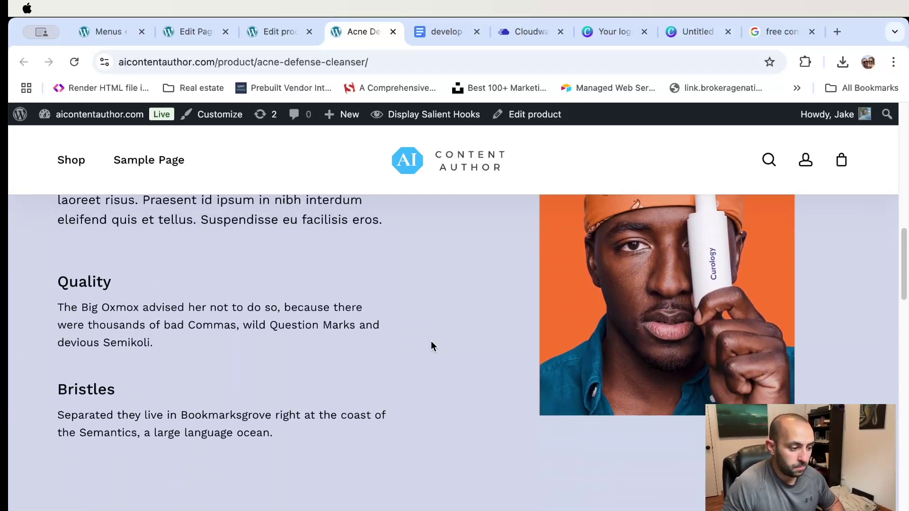
scroll(431, 340, up, 6)
scroll(431, 340, down, 4)
scroll(430, 341, up, 4)
scroll(431, 341, down, 6)
scroll(431, 345, down, 3)
scroll(431, 346, up, 10)
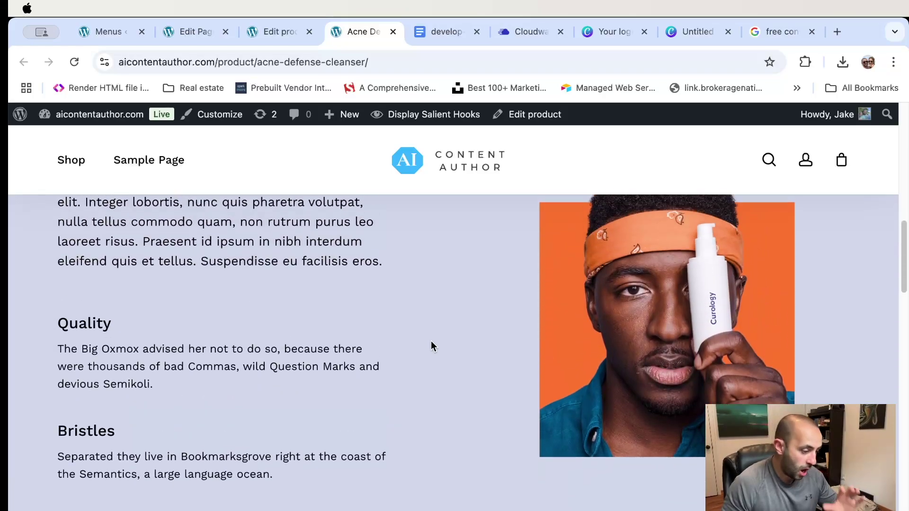
scroll(431, 351, up, 3)
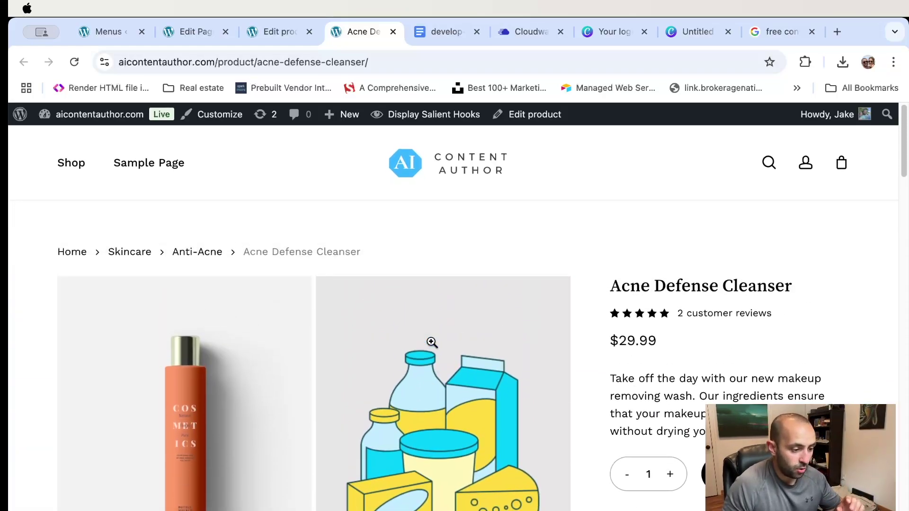
mouse_move(71, 165)
scroll(682, 314, down, 2)
scroll(471, 213, up, 2)
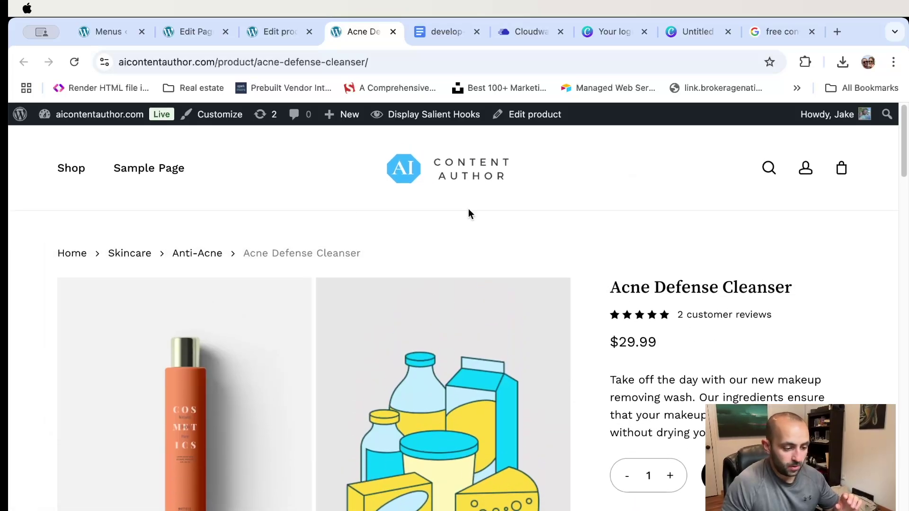
scroll(570, 295, down, 3)
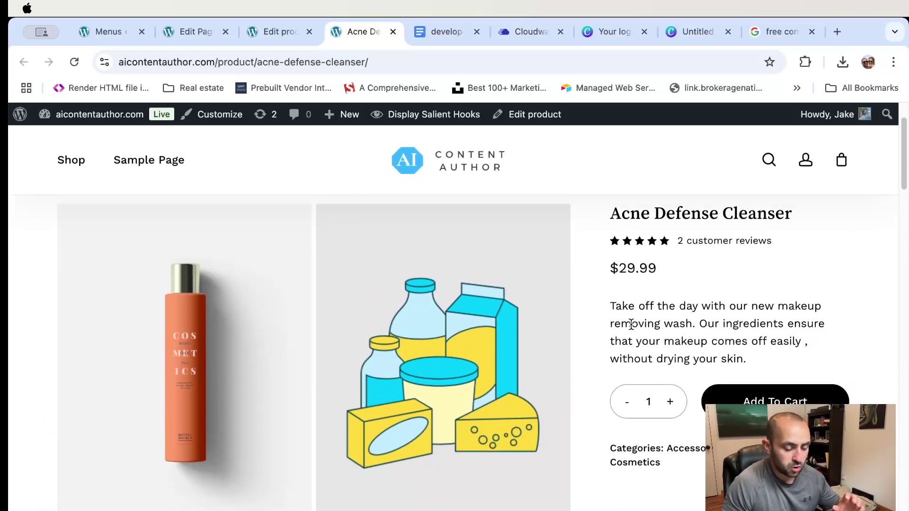
scroll(630, 325, down, 5)
scroll(586, 361, down, 8)
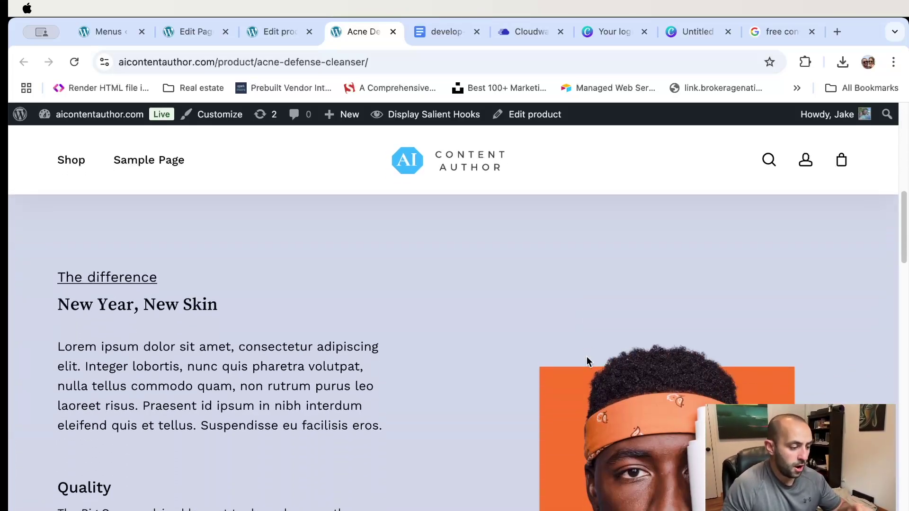
scroll(445, 342, down, 2)
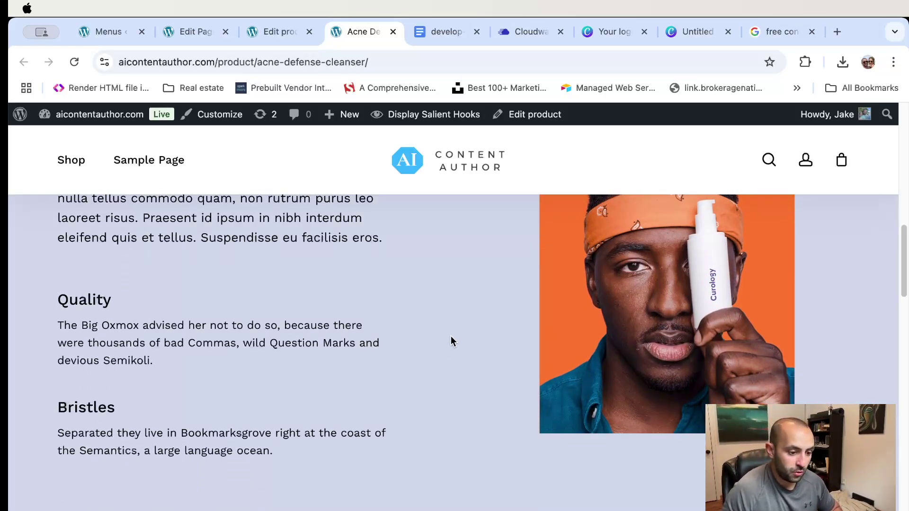
scroll(449, 337, down, 3)
scroll(452, 340, down, 1)
scroll(452, 340, up, 11)
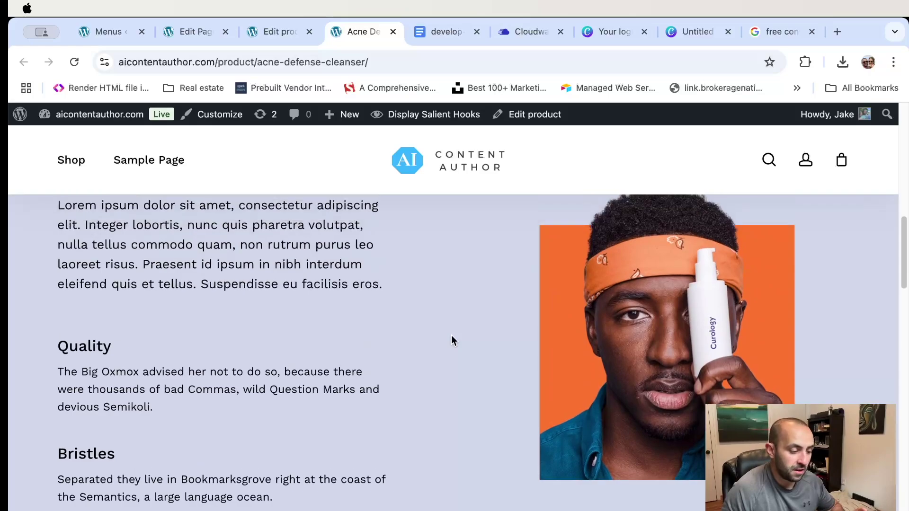
scroll(450, 339, down, 3)
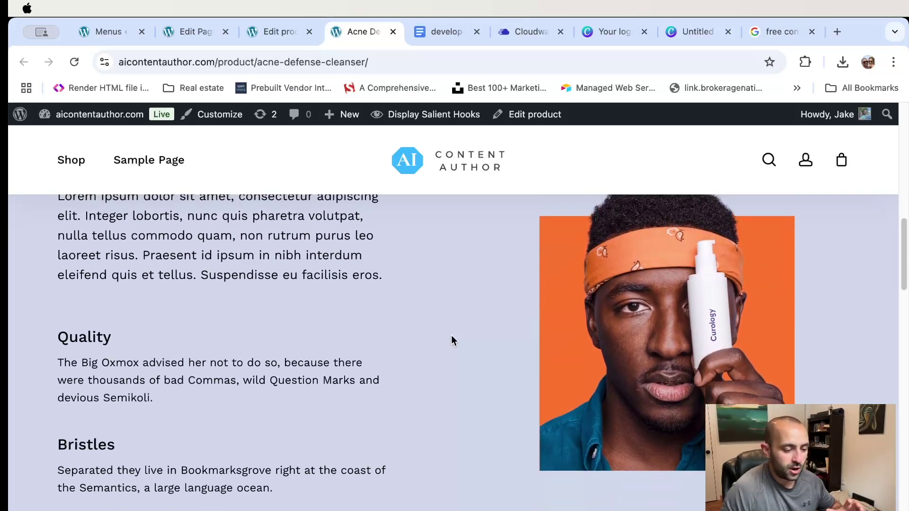
scroll(451, 340, up, 1)
scroll(191, 348, up, 2)
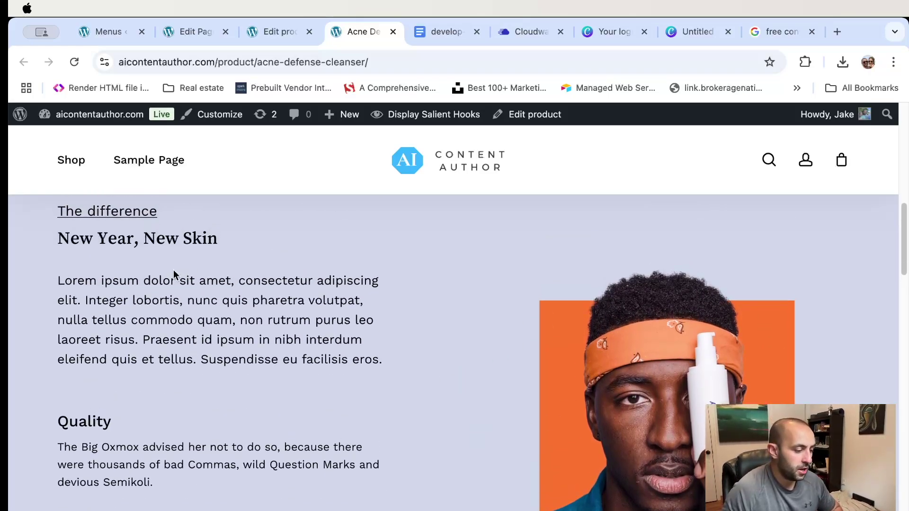
scroll(441, 356, down, 5)
scroll(437, 353, down, 6)
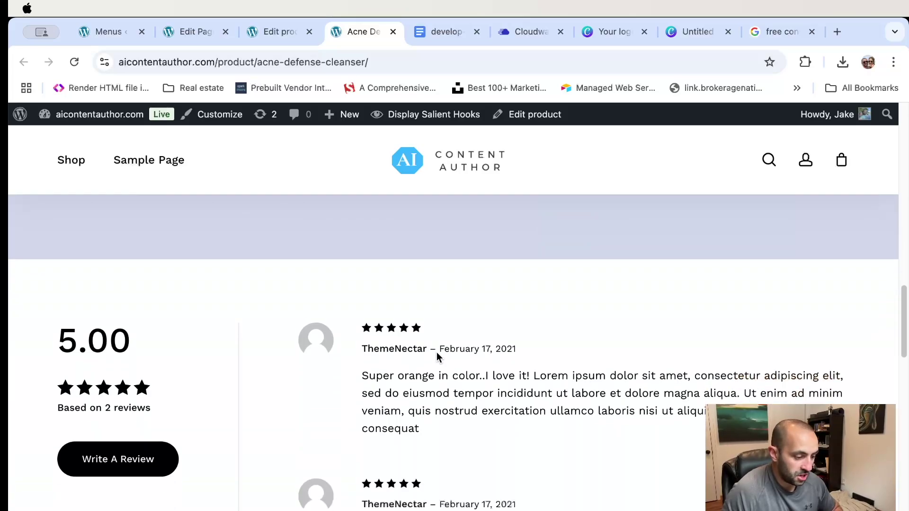
scroll(542, 345, up, 7)
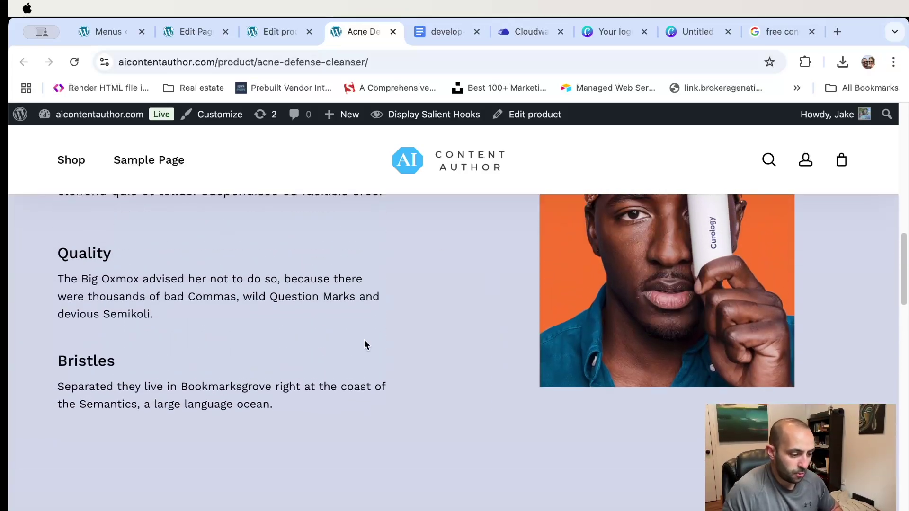
scroll(446, 376, up, 1)
- Return to the Acne Defense Cleanser edit screen and reveal the WPBakery Page Builder submenu
click(278, 31)
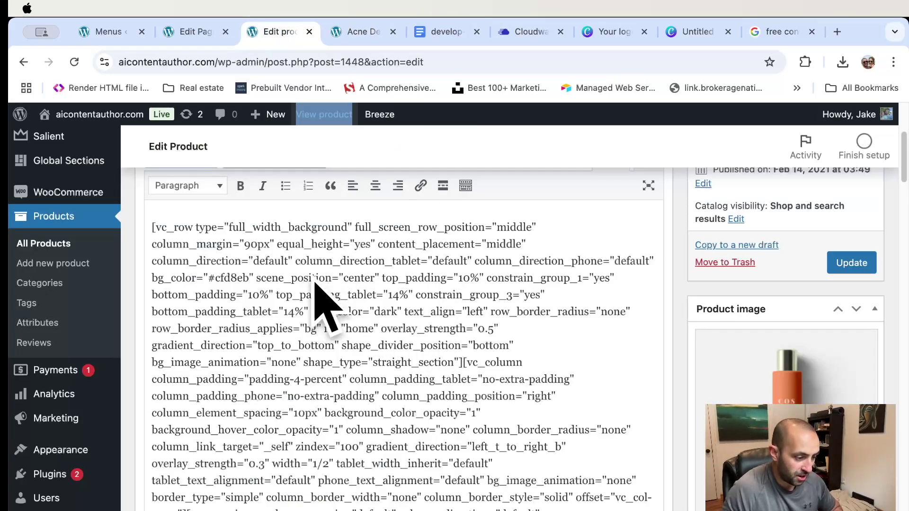
scroll(308, 293, up, 3)
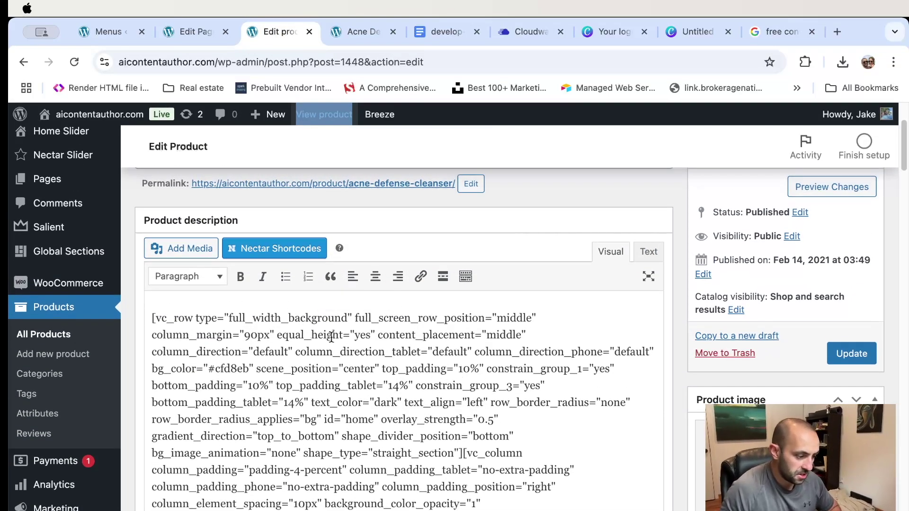
scroll(320, 333, down, 10)
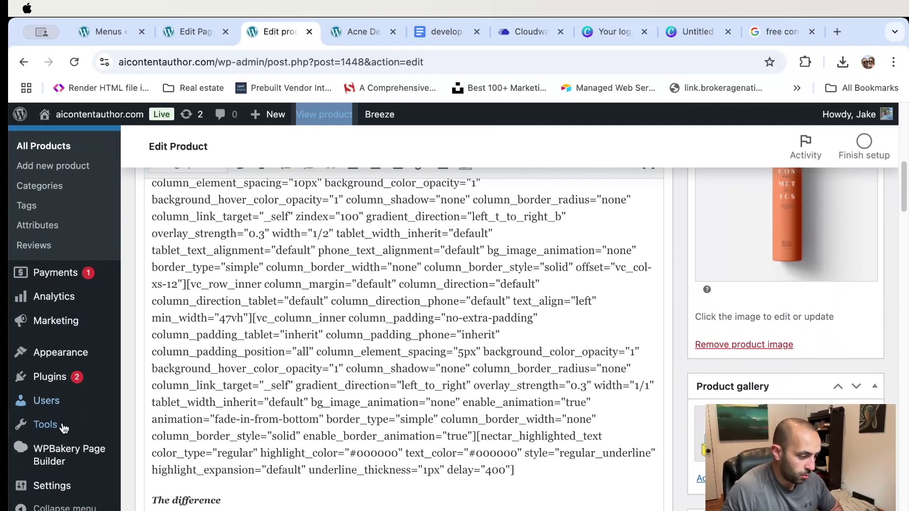
mouse_move(62, 460)
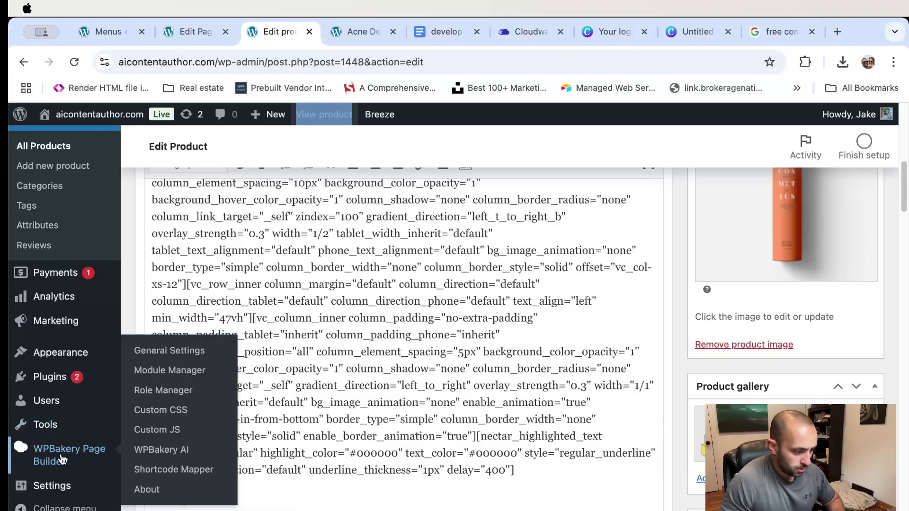
scroll(160, 471, down, 1)
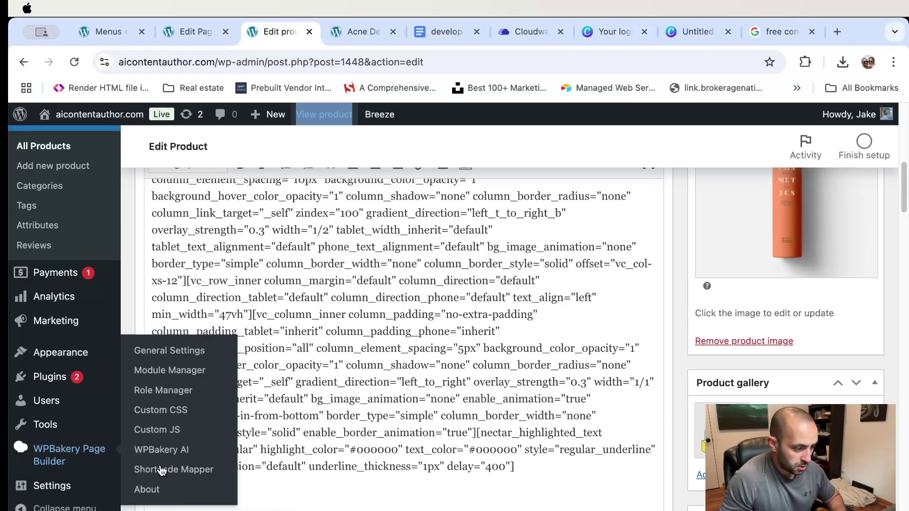
- Open the Role Manager settings of WPBakery Page Builder
click(185, 358)
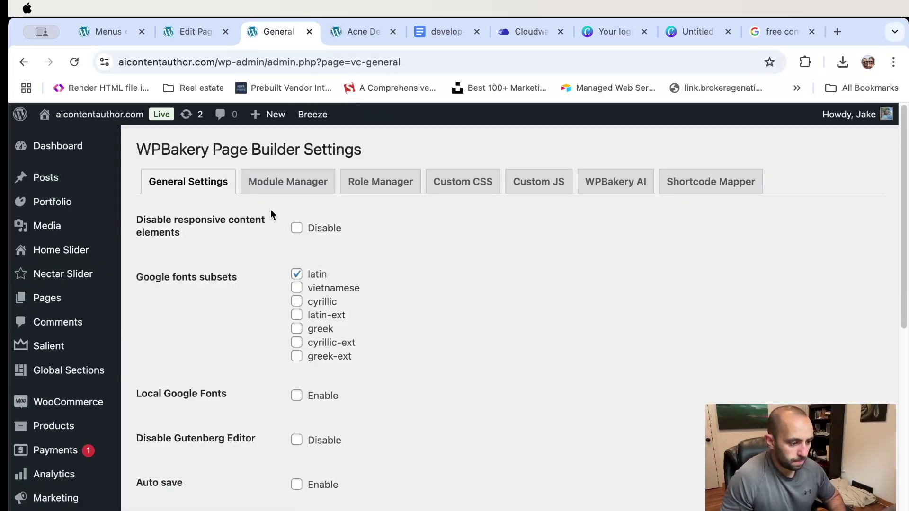
click(392, 188)
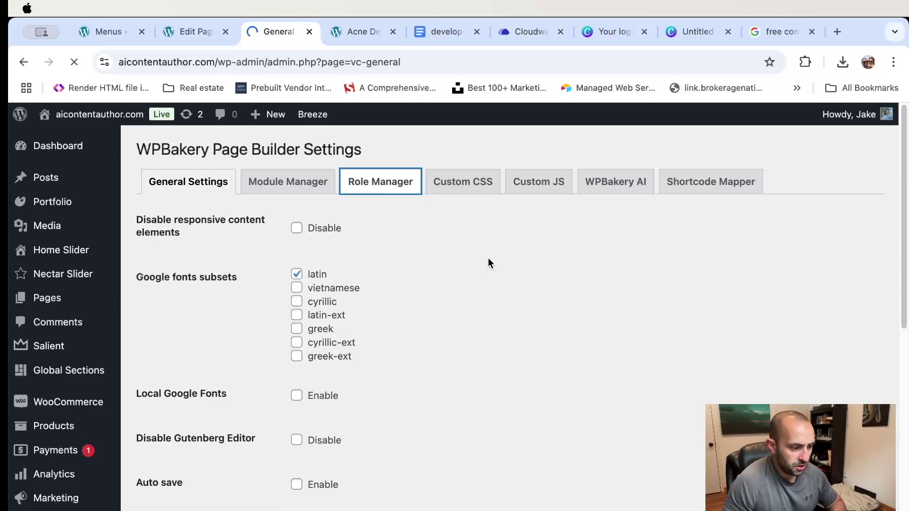
scroll(494, 284, down, 5)
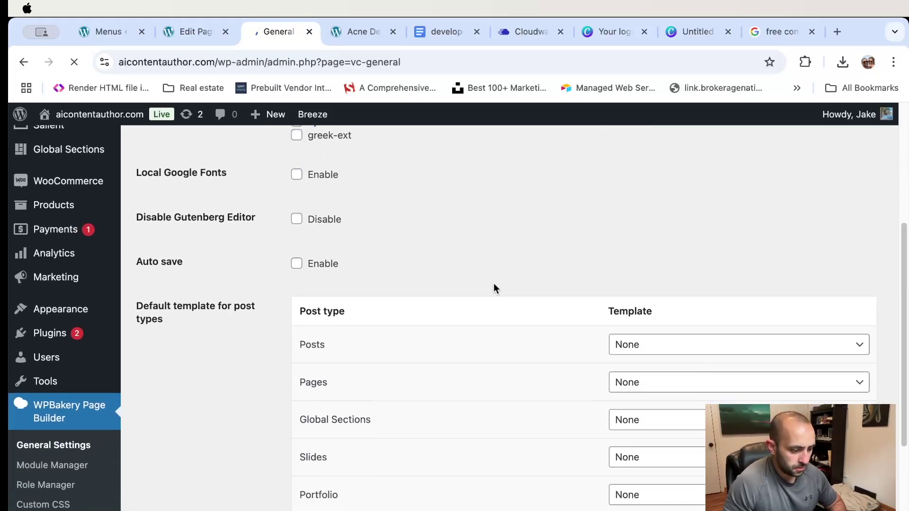
scroll(494, 287, down, 1)
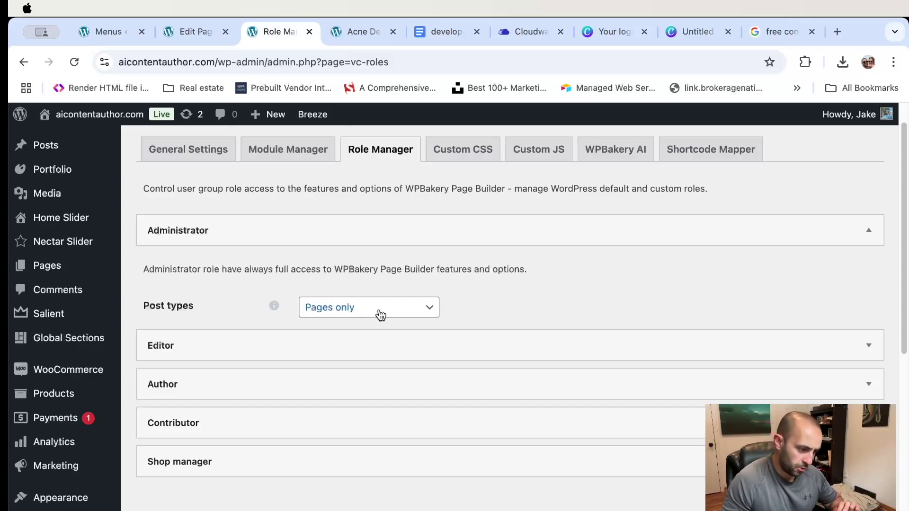
- Set Administrator post types to Custom with product, home_slider and post enabled, save, and reopen the product editor
click(351, 311)
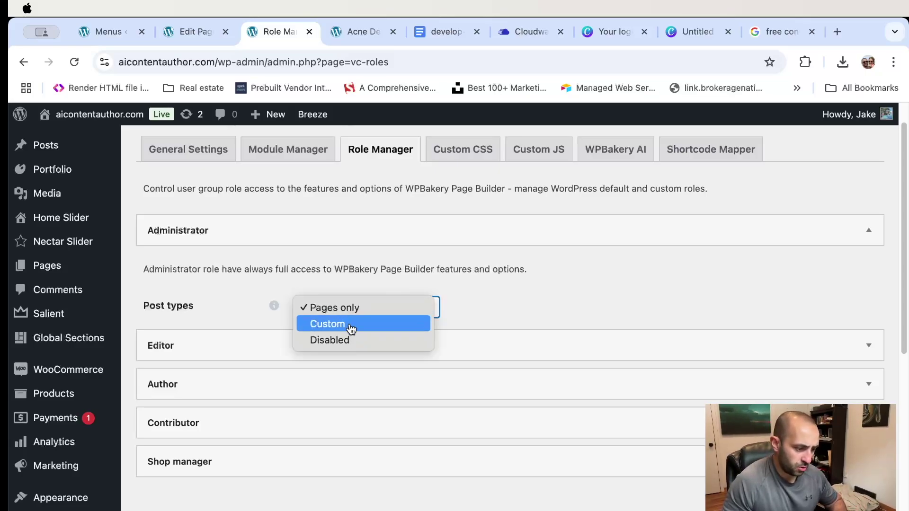
click(601, 268)
key(Down)
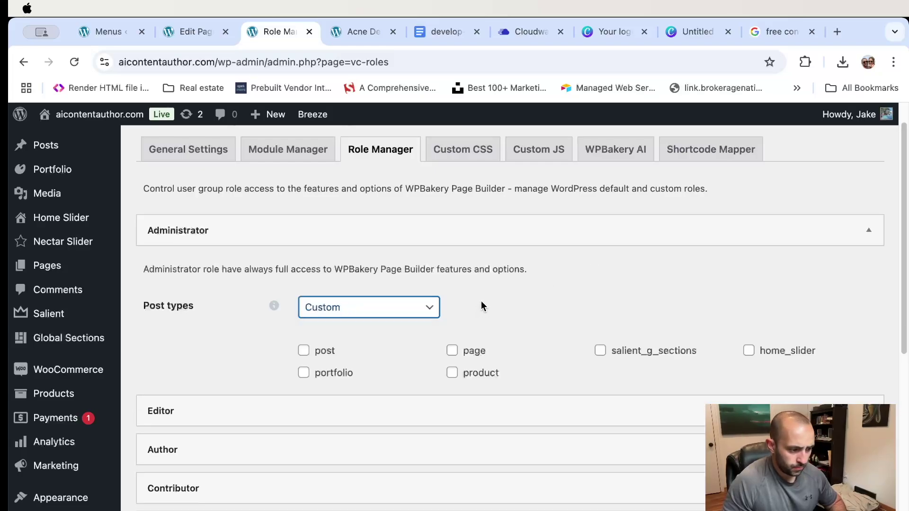
click(453, 375)
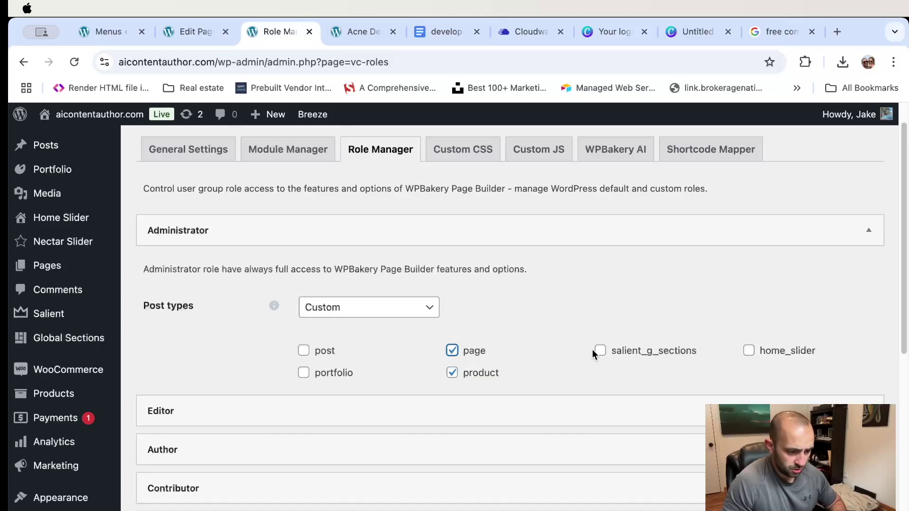
click(748, 350)
click(313, 351)
scroll(499, 313, down, 5)
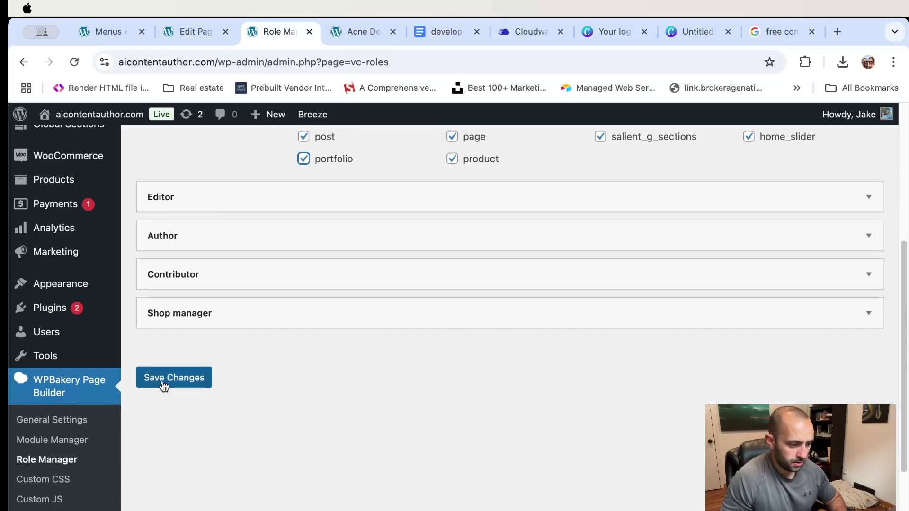
click(188, 379)
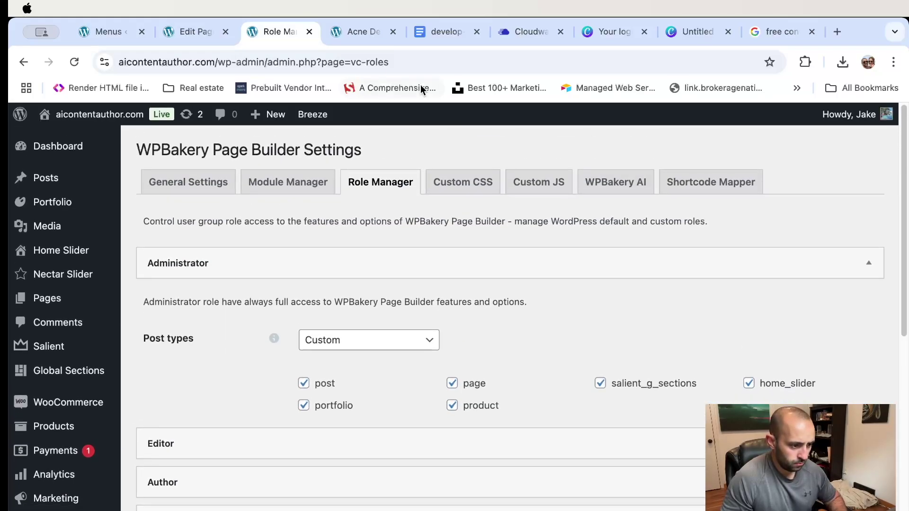
click(355, 32)
click(530, 114)
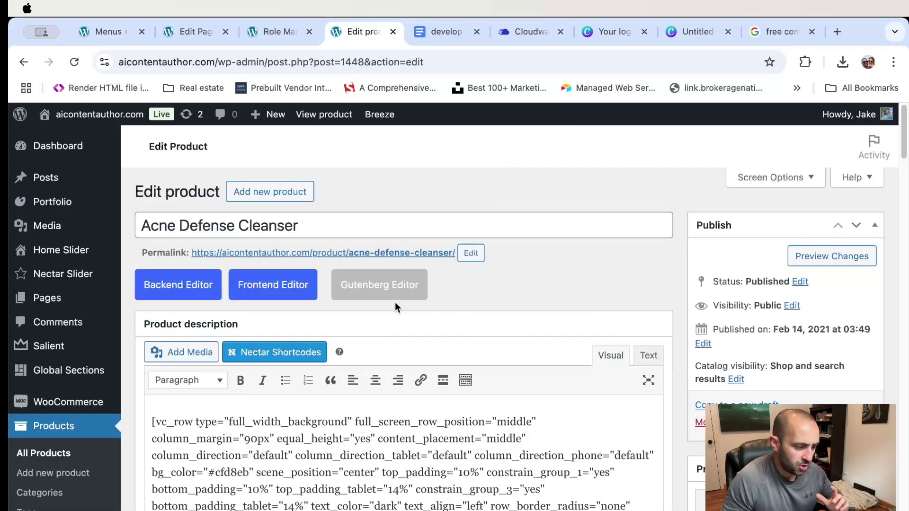
- Switch the Acne Defense Cleanser description to the WPBakery Backend Editor
click(185, 290)
scroll(529, 297, down, 5)
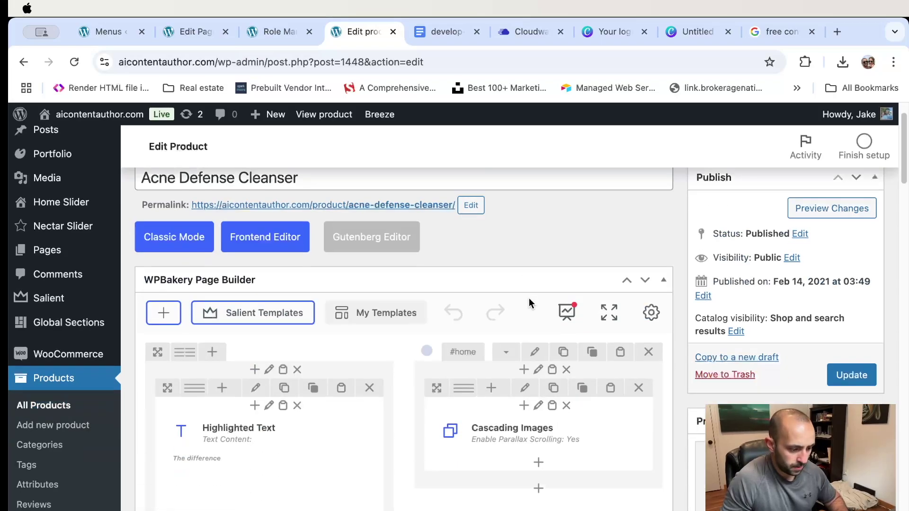
mouse_move(294, 393)
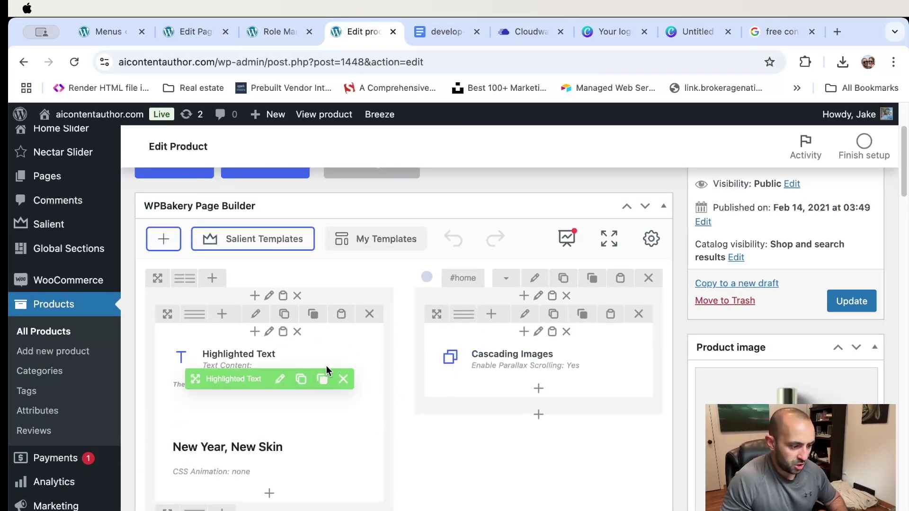
scroll(351, 355, down, 5)
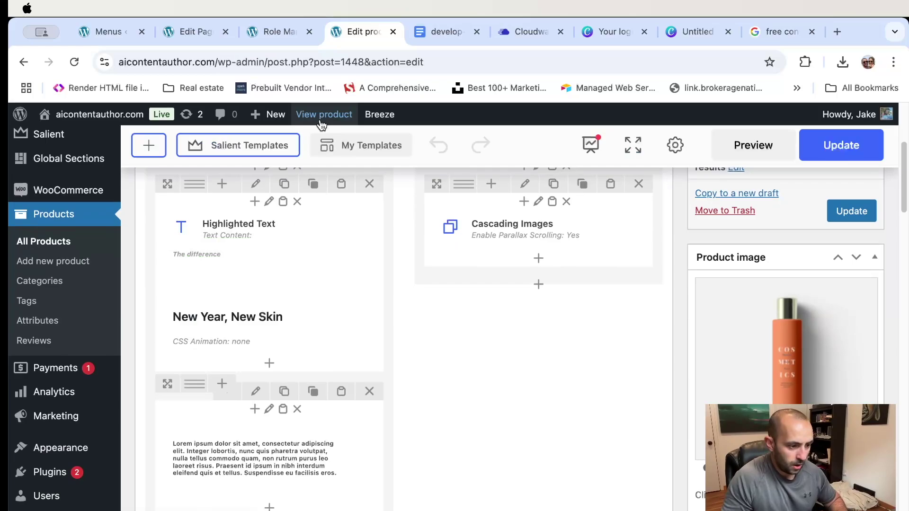
- Open the live product page in a new tab, review it, and return to the editor
right_click(321, 116)
click(385, 119)
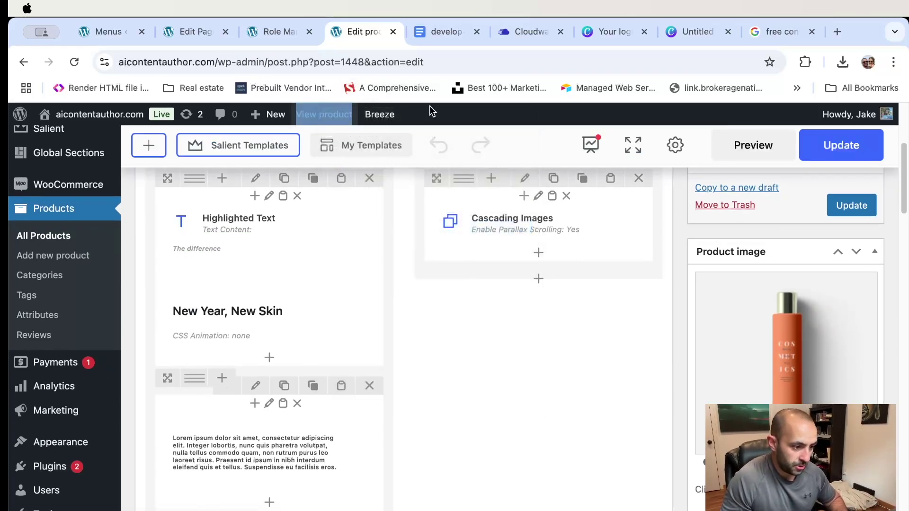
click(410, 31)
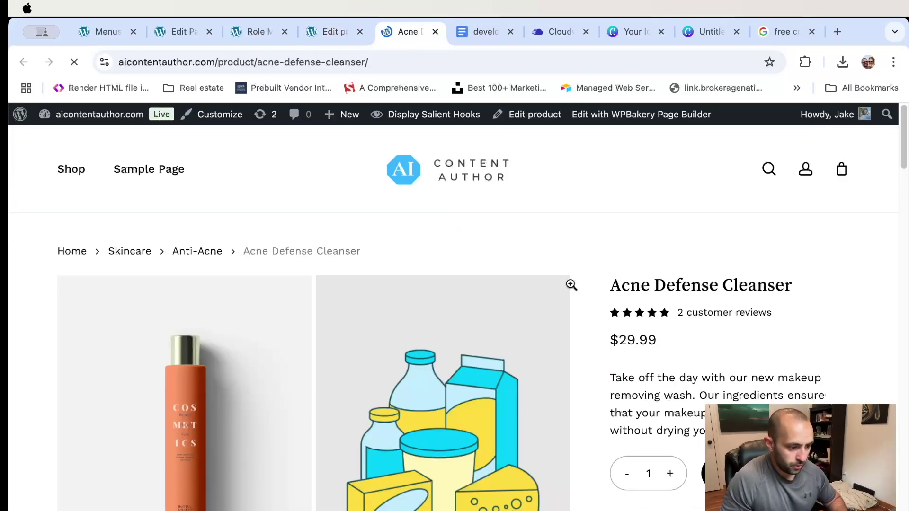
scroll(570, 291, down, 10)
scroll(428, 274, up, 3)
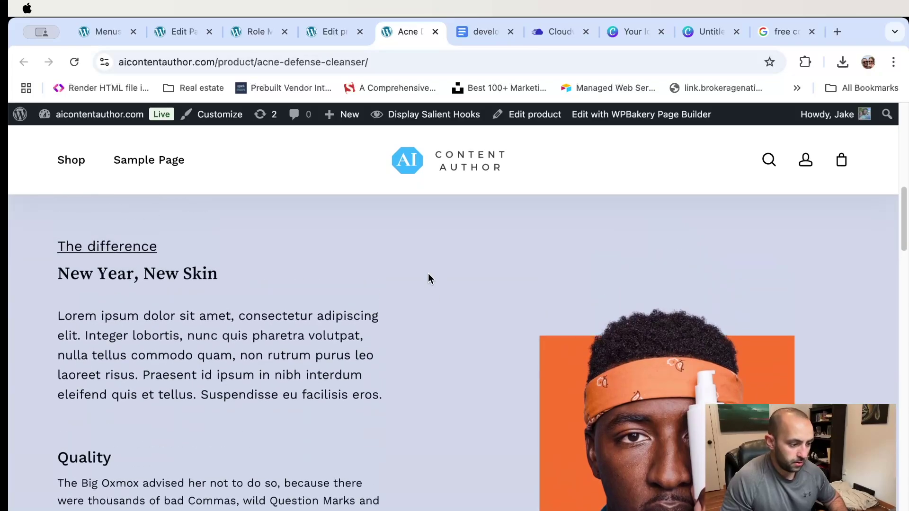
scroll(428, 274, down, 2)
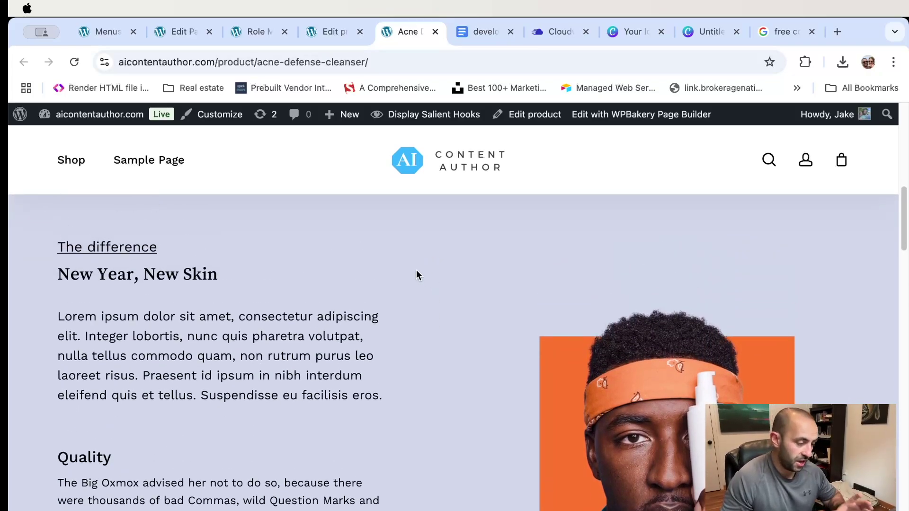
click(334, 32)
scroll(426, 291, up, 1)
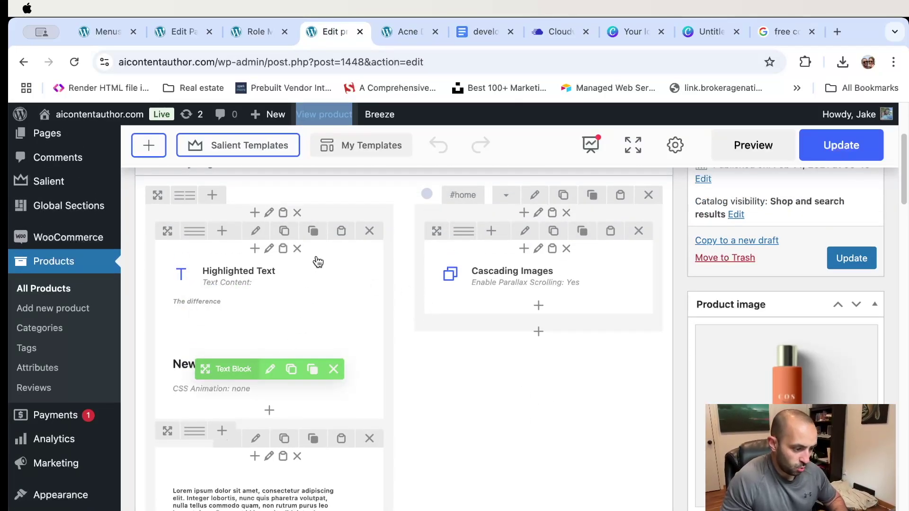
- Replace 'Skin' with 'Product' in the 'New Year, New Skin' heading text block and save it
click(269, 369)
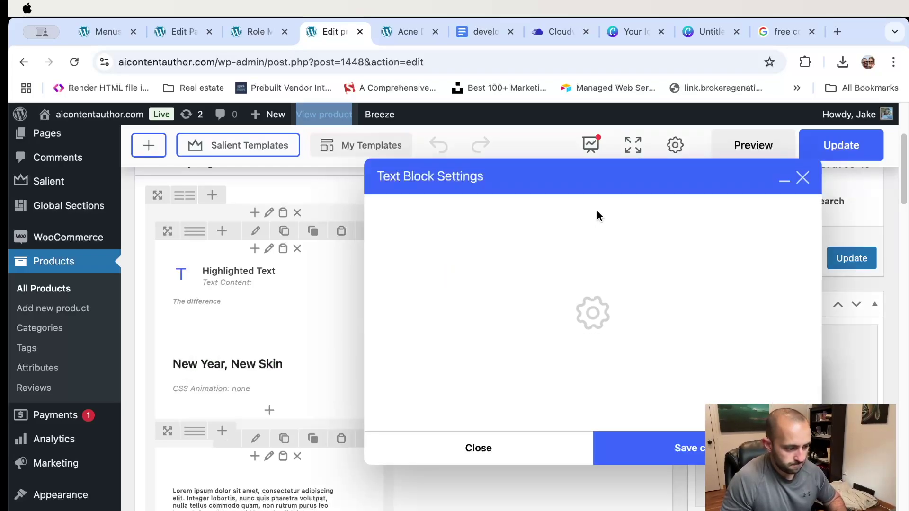
double_click(521, 335)
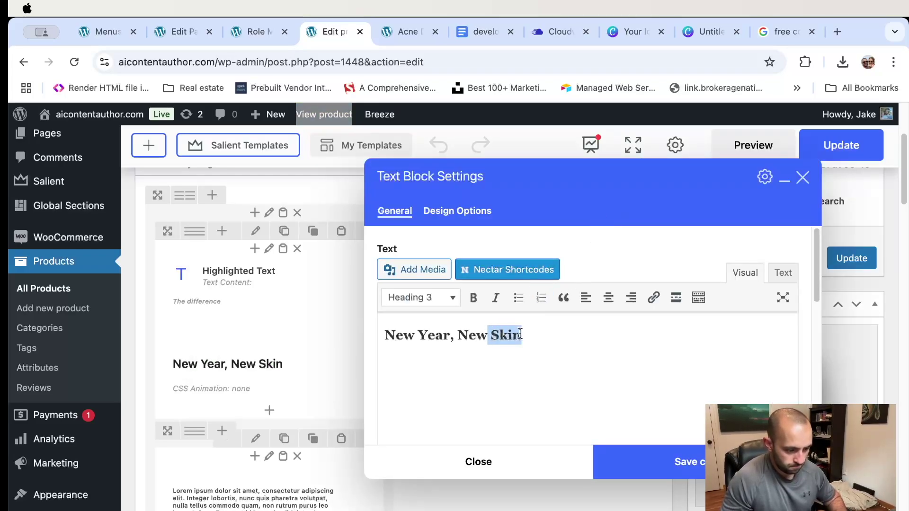
key(BackSpace)
text(Product Desig)
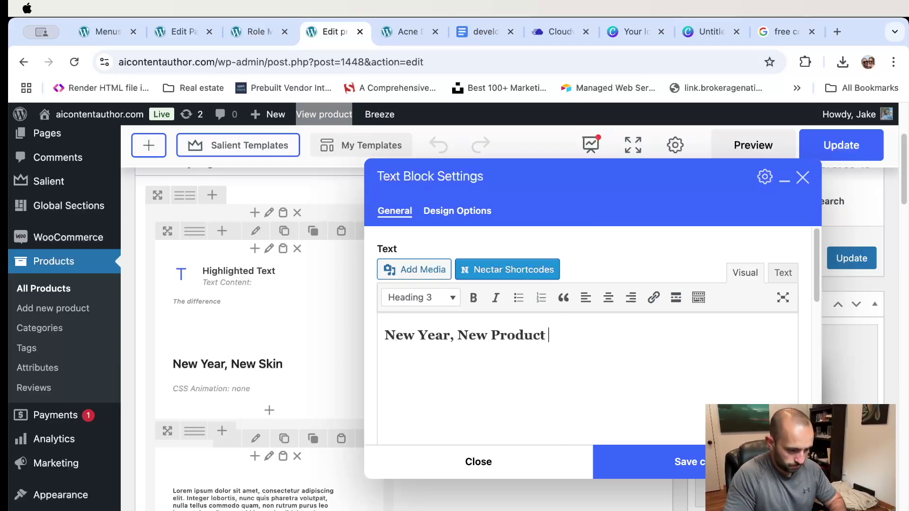
click(671, 466)
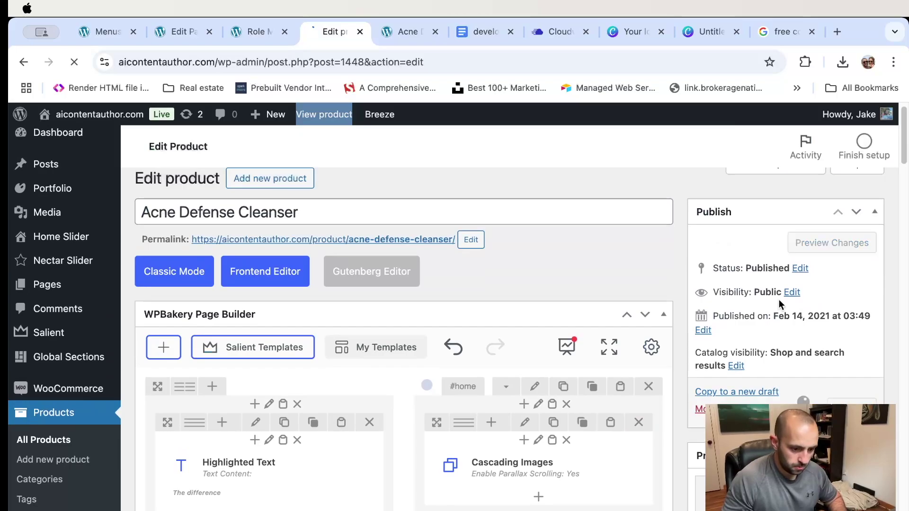
- Glance at the live product page, then return to the Edit product screen
click(403, 31)
click(377, 59)
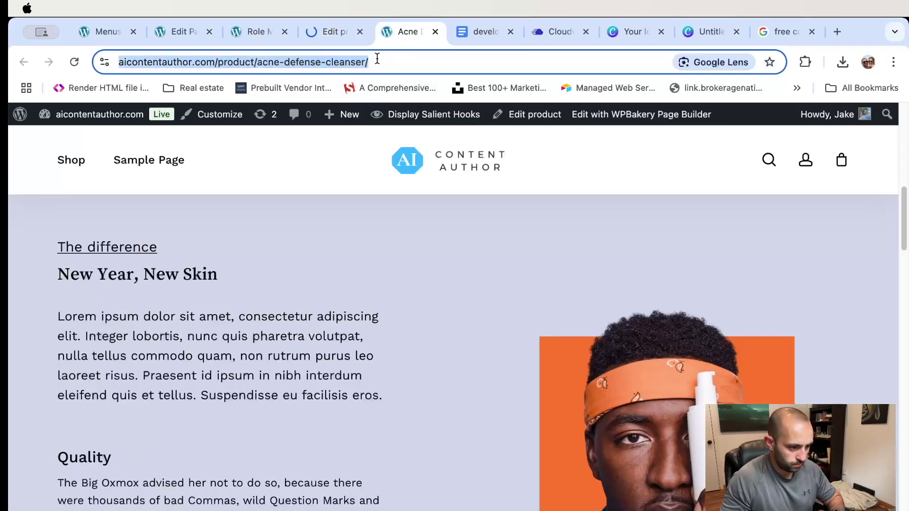
scroll(428, 220, down, 3)
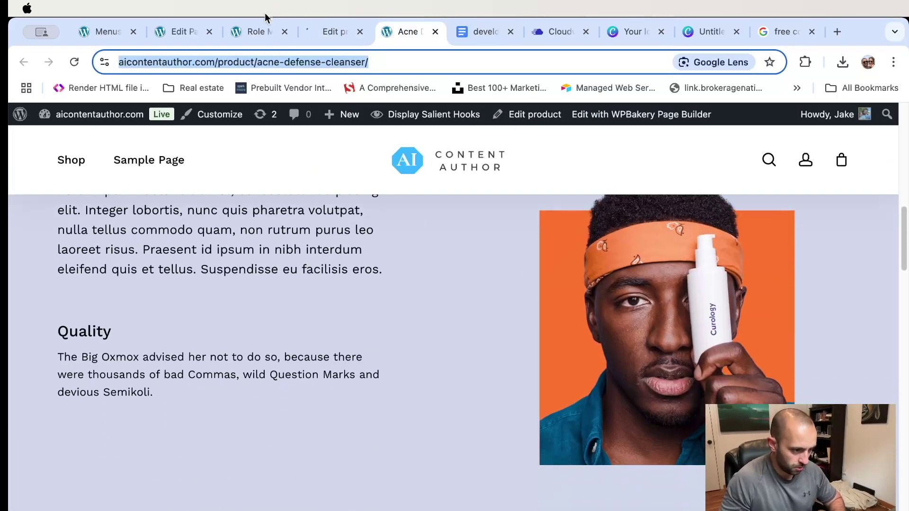
click(341, 31)
scroll(531, 318, down, 15)
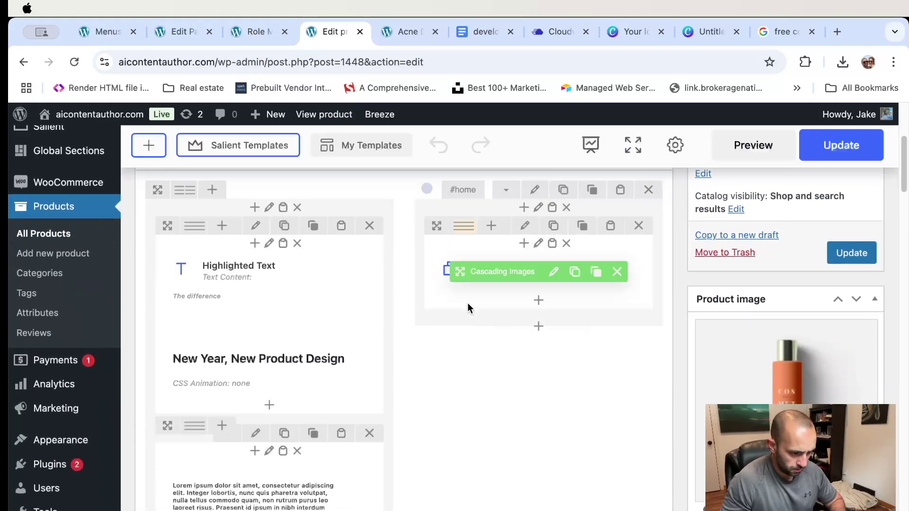
- Set the Cascading Images element's layer background colour to blue
scroll(467, 308, down, 3)
scroll(489, 311, up, 10)
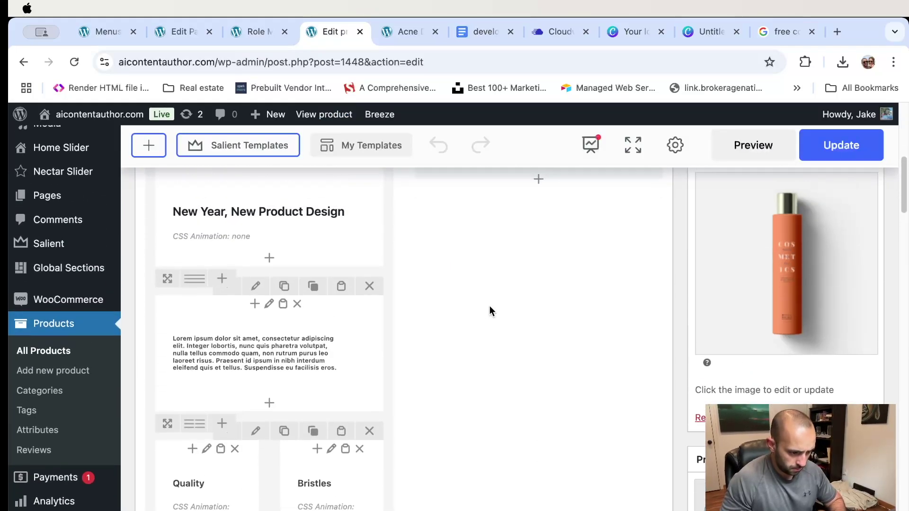
click(550, 331)
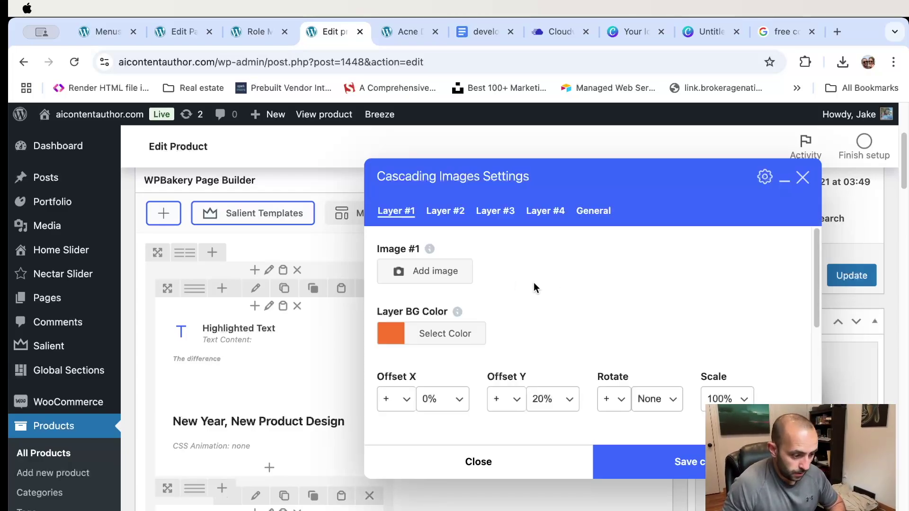
click(404, 335)
mouse_move(474, 381)
mouse_down()
mouse_move(481, 365)
mouse_move(479, 375)
mouse_up()
click(686, 466)
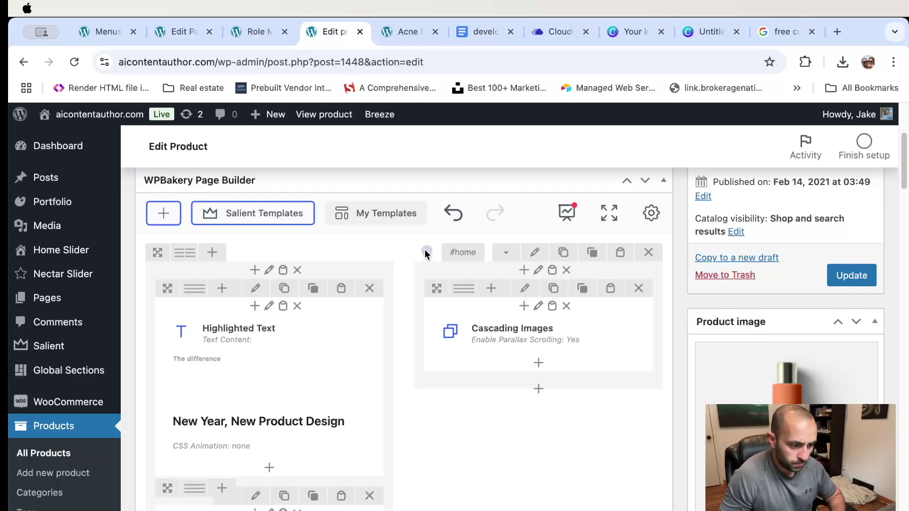
- Give the row behind the images a blue background and update the product
click(534, 252)
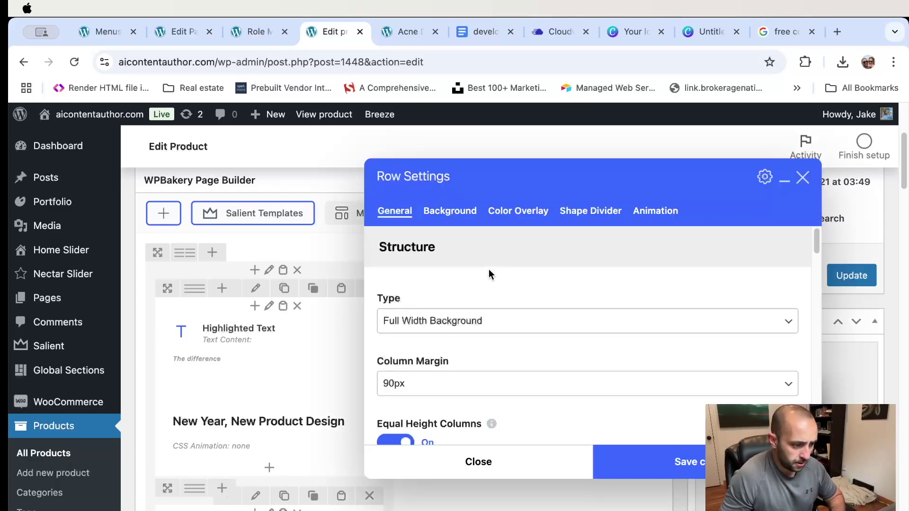
click(450, 211)
click(407, 275)
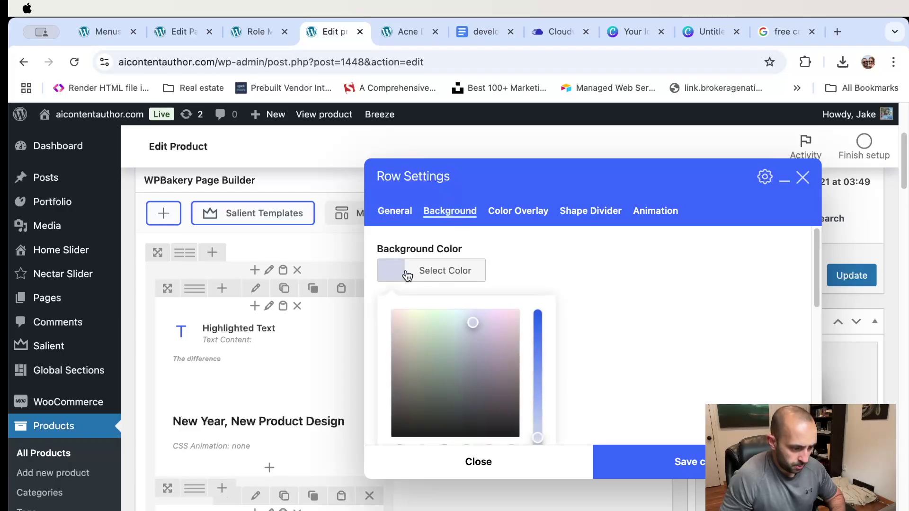
scroll(597, 323, down, 2)
click(466, 403)
mouse_move(503, 277)
mouse_down()
mouse_move(491, 270)
mouse_move(478, 280)
mouse_up()
click(687, 463)
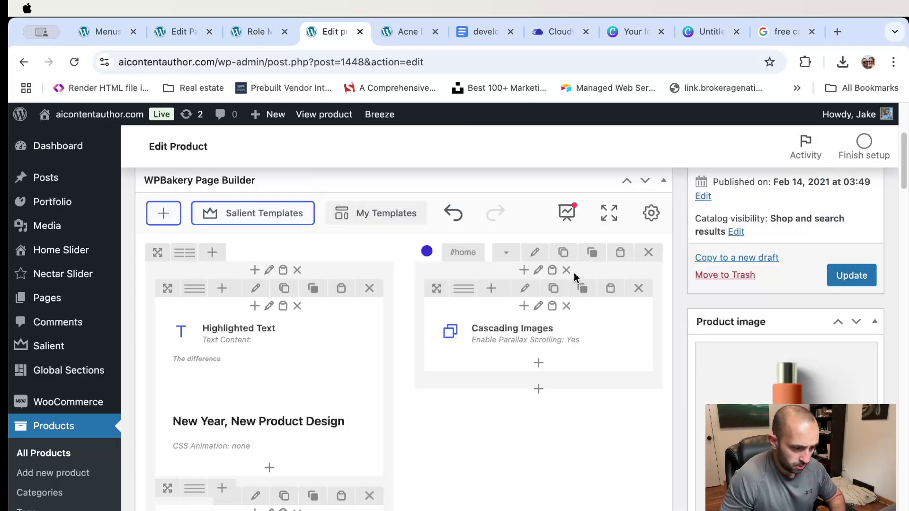
scroll(574, 277, up, 3)
click(851, 322)
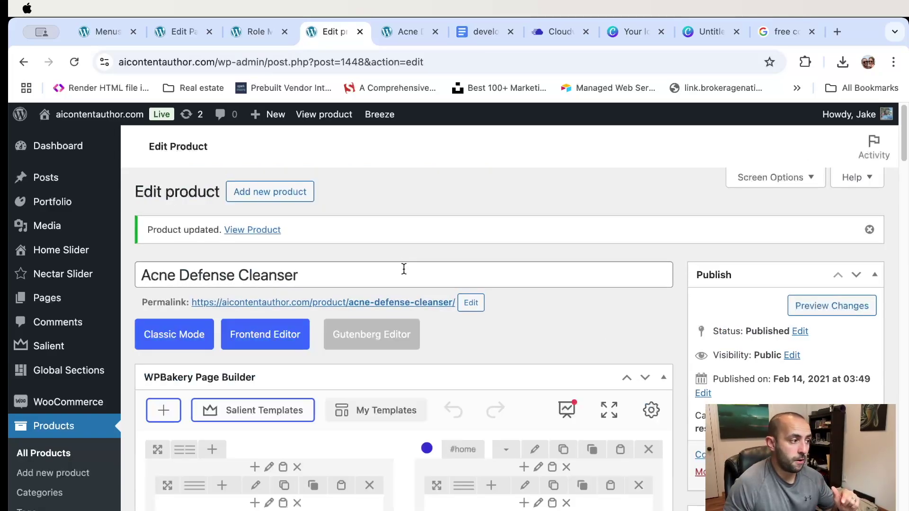
- Browse the Salient template library and close it without adding a template
scroll(581, 304, down, 2)
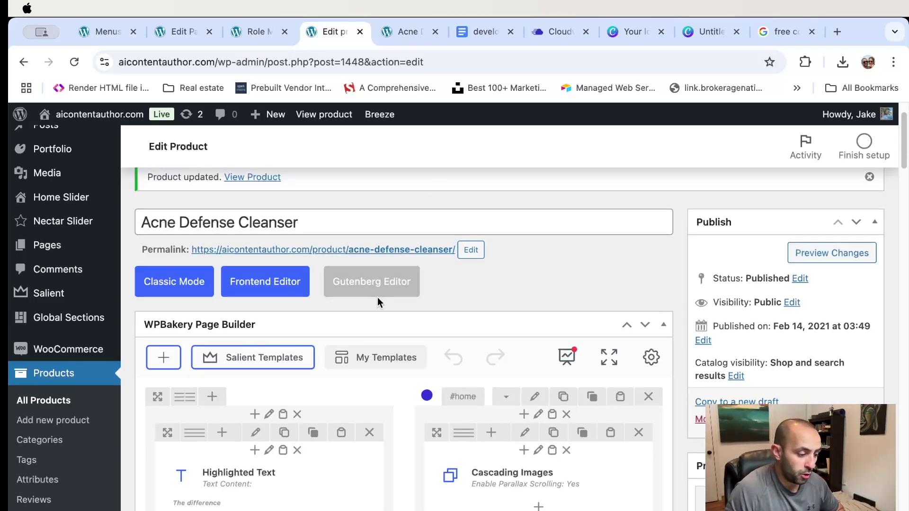
scroll(377, 298, down, 2)
click(250, 306)
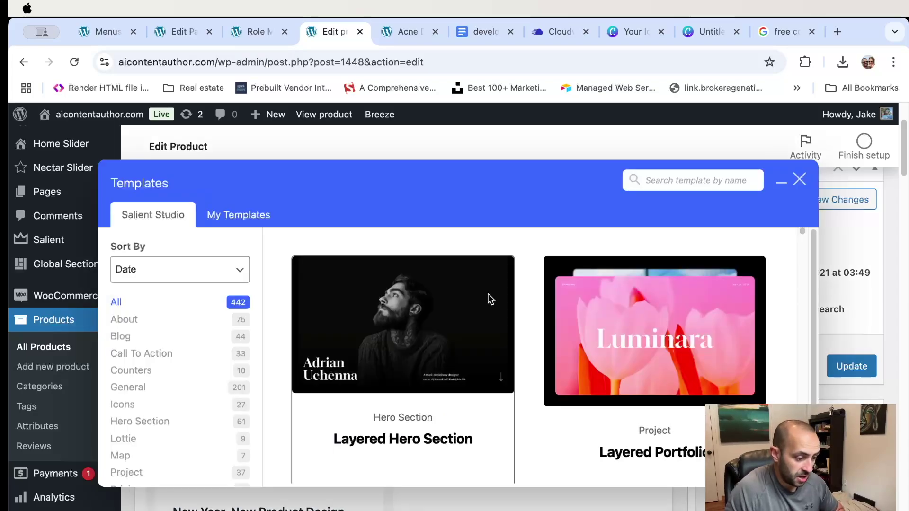
scroll(533, 336, down, 5)
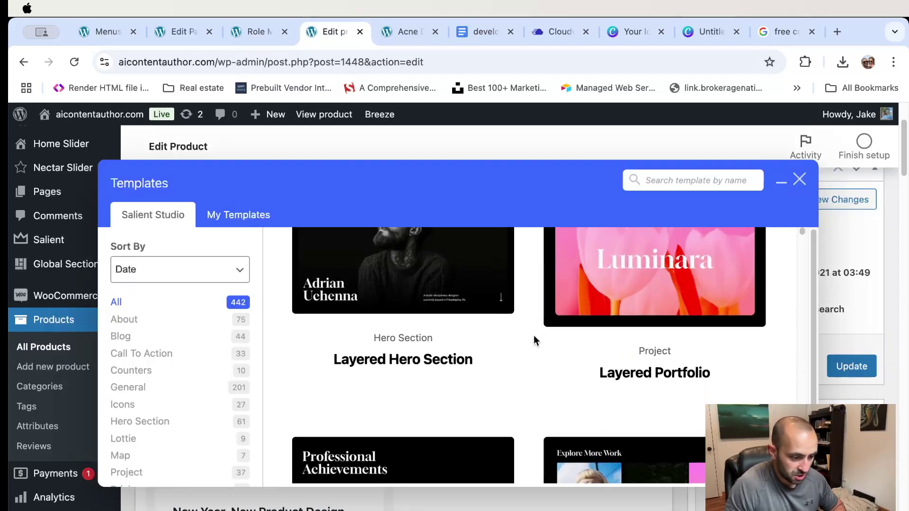
scroll(533, 335, down, 10)
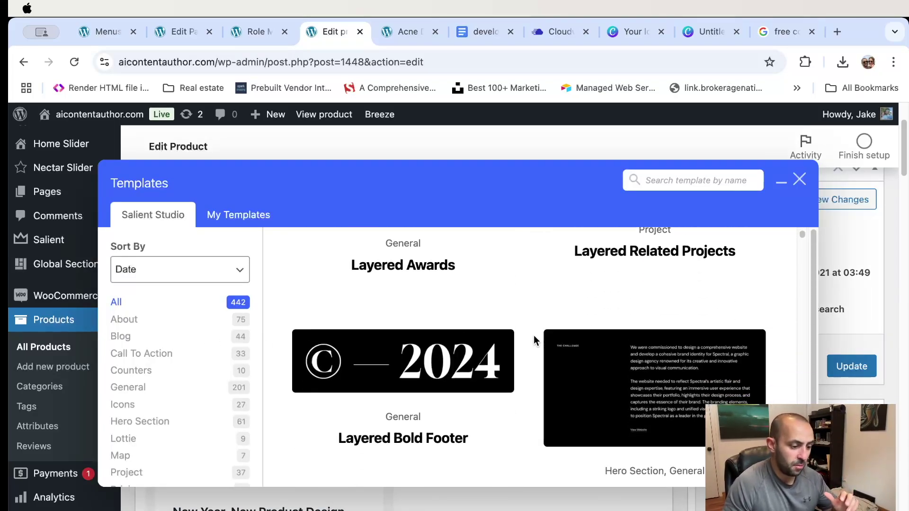
scroll(533, 340, down, 8)
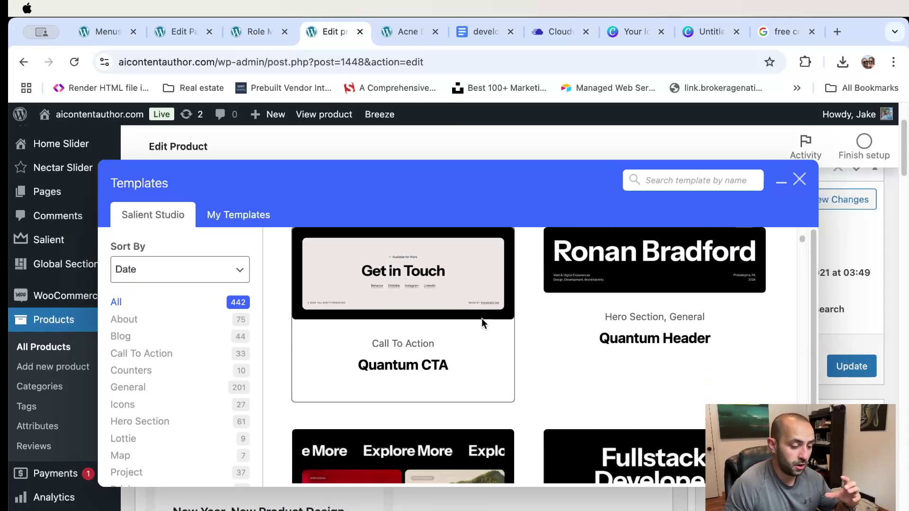
click(594, 308)
- Update the Acne Defense Cleanser product again
scroll(391, 314, down, 5)
scroll(419, 332, down, 15)
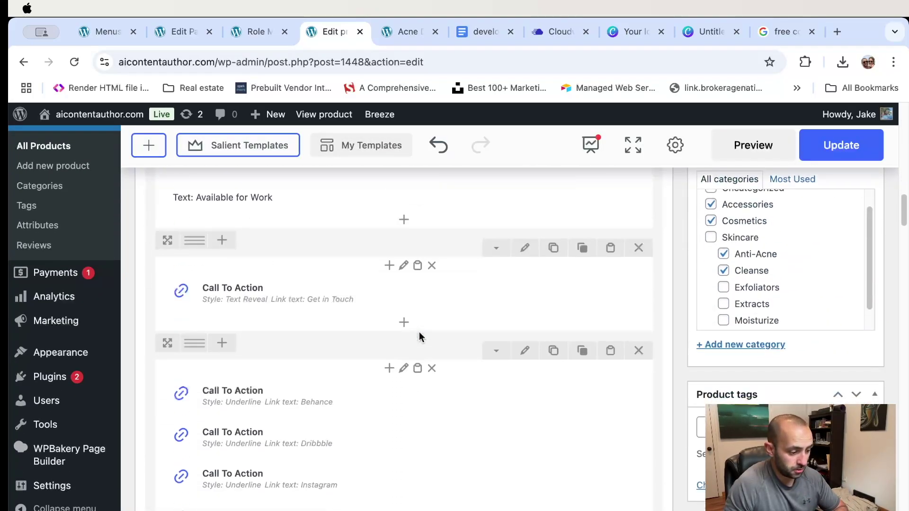
scroll(419, 337, down, 7)
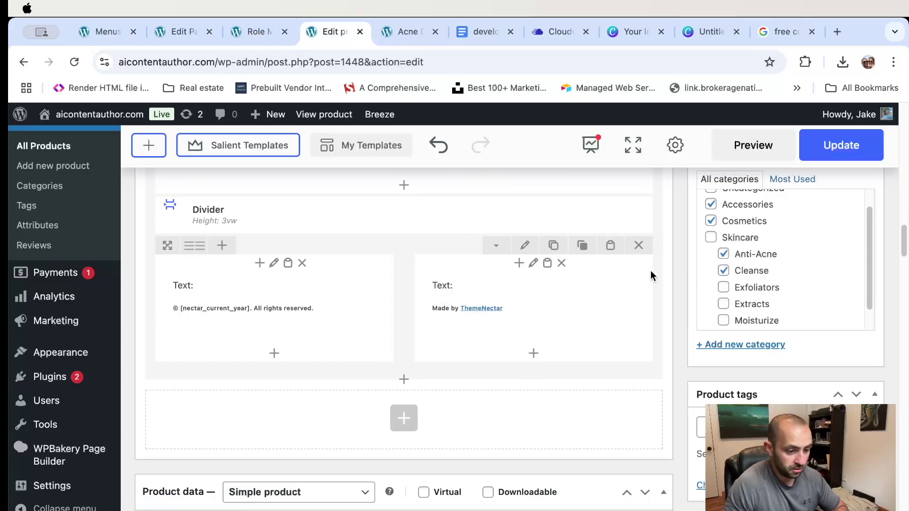
scroll(649, 274, up, 7)
scroll(651, 251, up, 20)
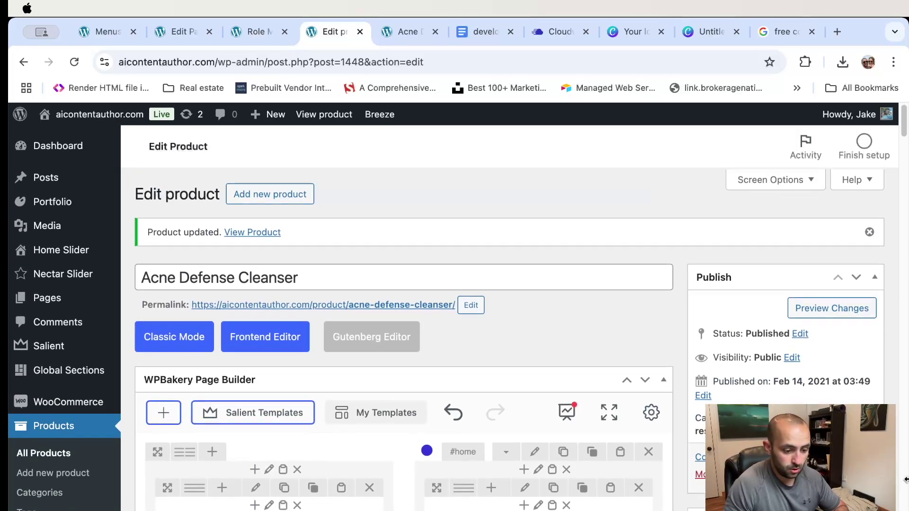
click(855, 471)
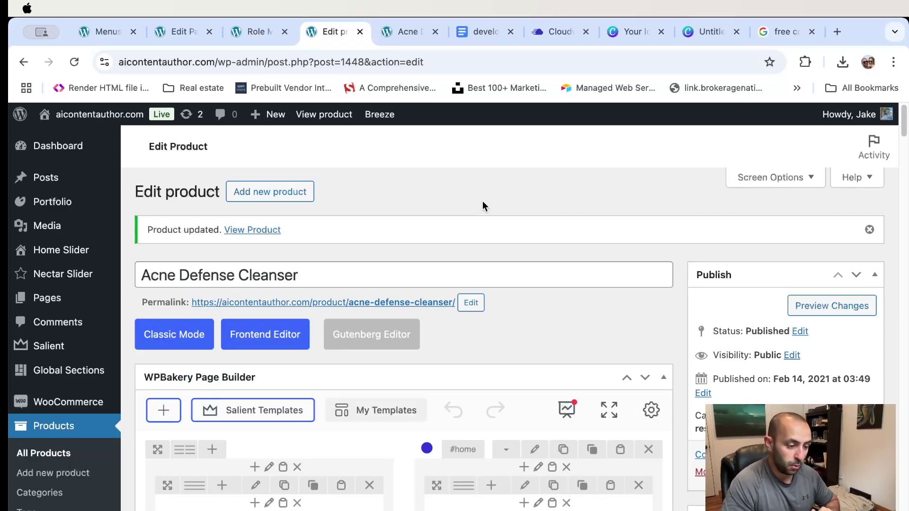
- Reload the live product page and scroll through the new blue section
click(397, 29)
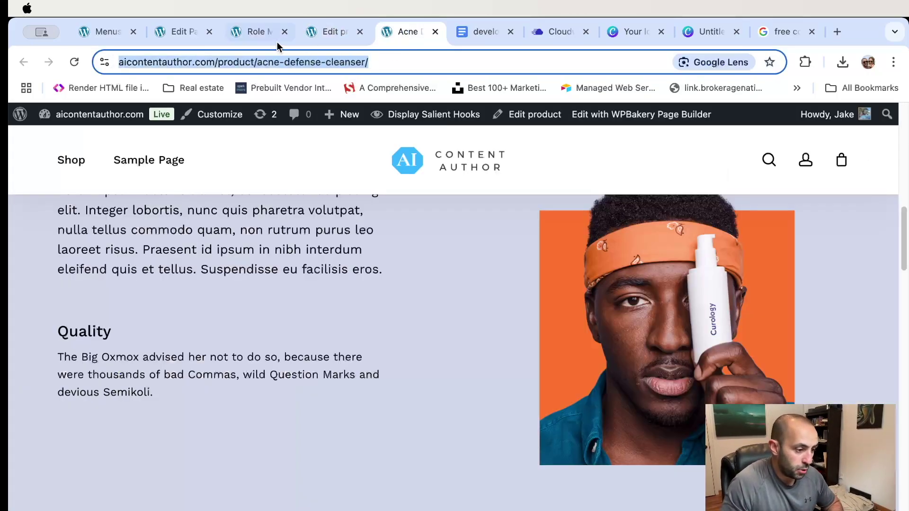
click(396, 63)
key(Return)
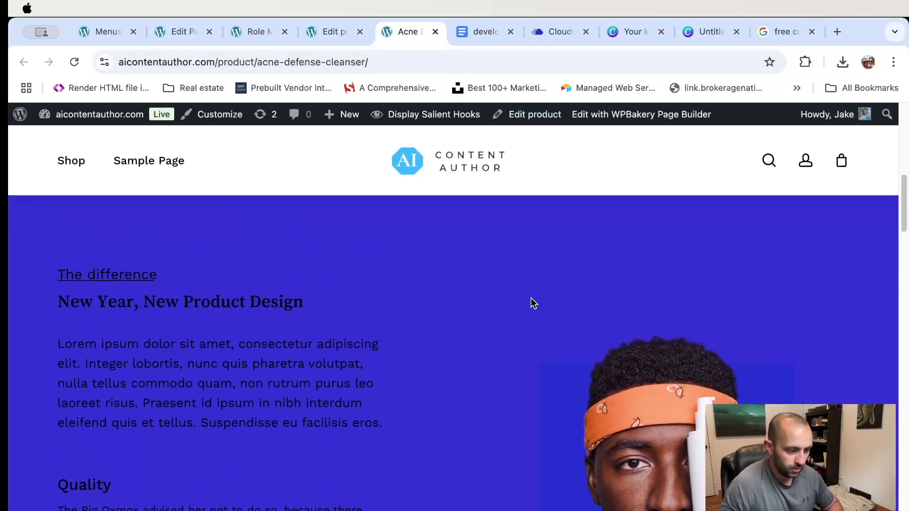
scroll(532, 300, down, 10)
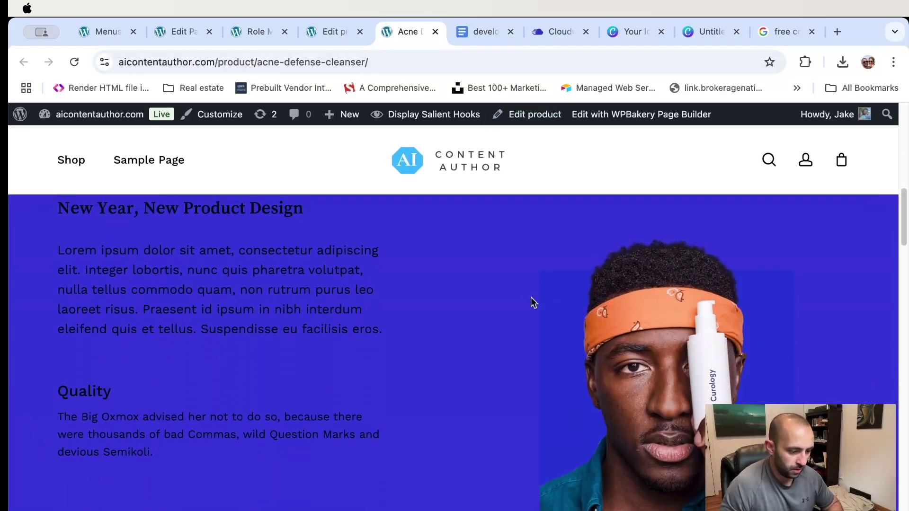
scroll(531, 298, down, 8)
scroll(524, 299, up, 2)
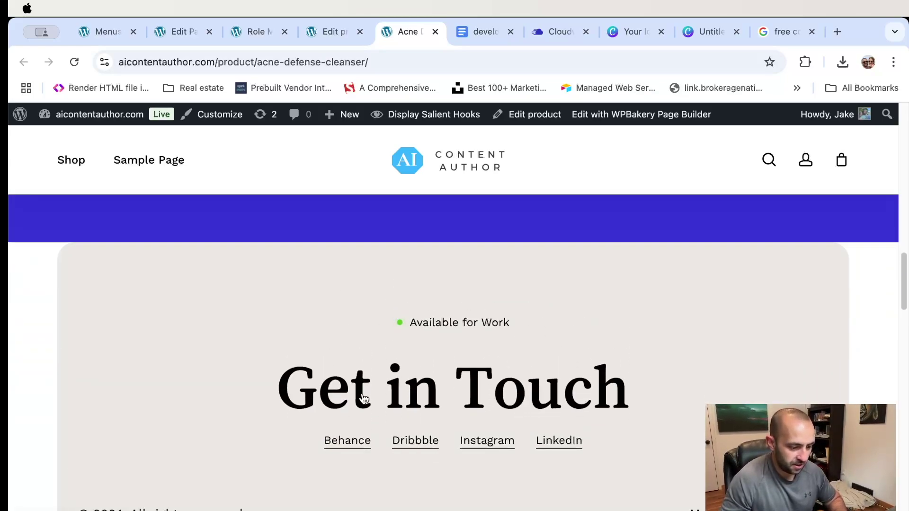
scroll(484, 286, up, 1)
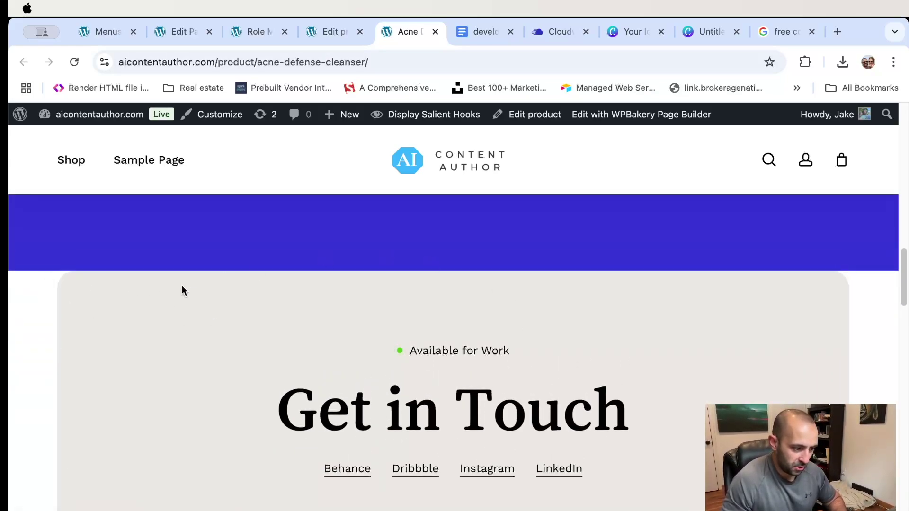
scroll(268, 294, up, 5)
scroll(365, 288, down, 8)
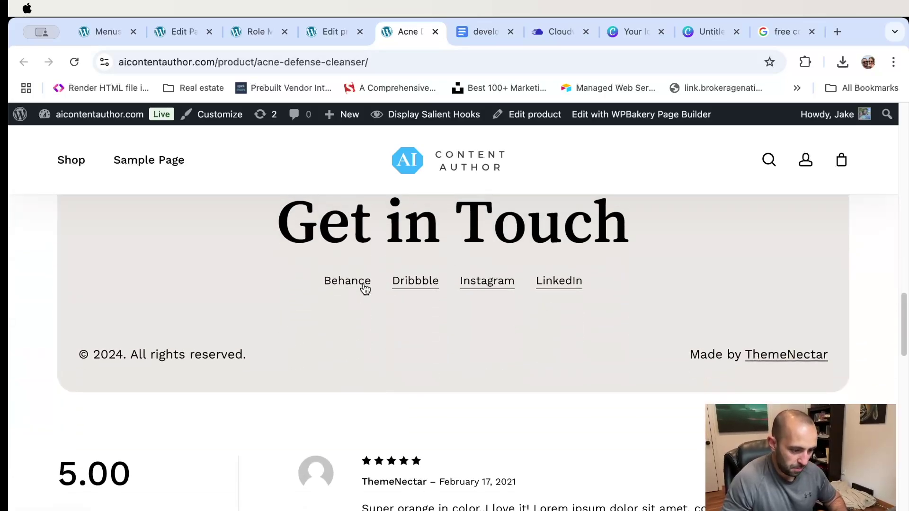
scroll(365, 288, up, 10)
scroll(362, 286, up, 15)
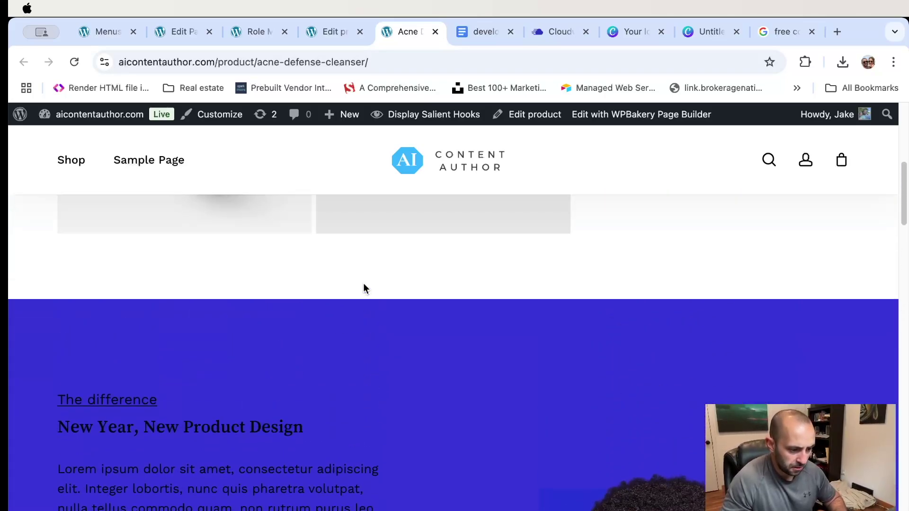
scroll(349, 305, up, 2)
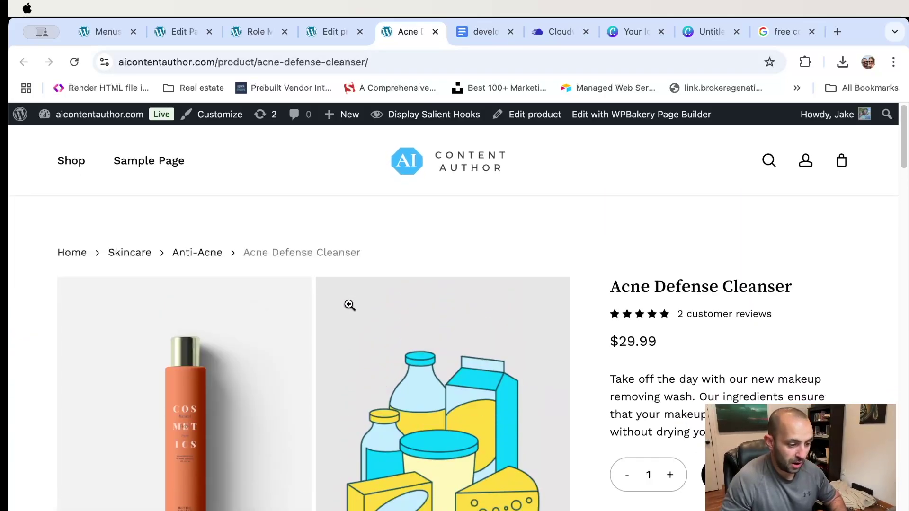
- Start a new product and name it 'Product #1'
click(340, 34)
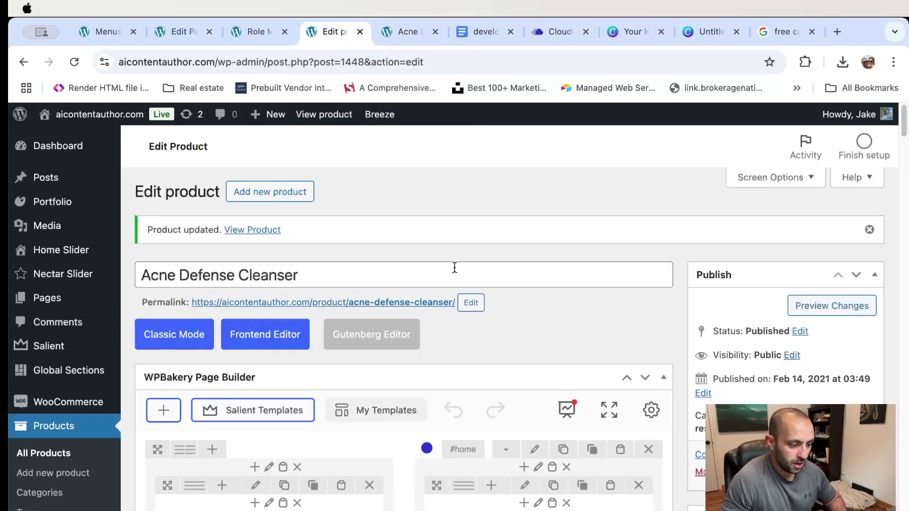
scroll(460, 273, down, 2)
scroll(524, 258, down, 2)
scroll(521, 241, up, 5)
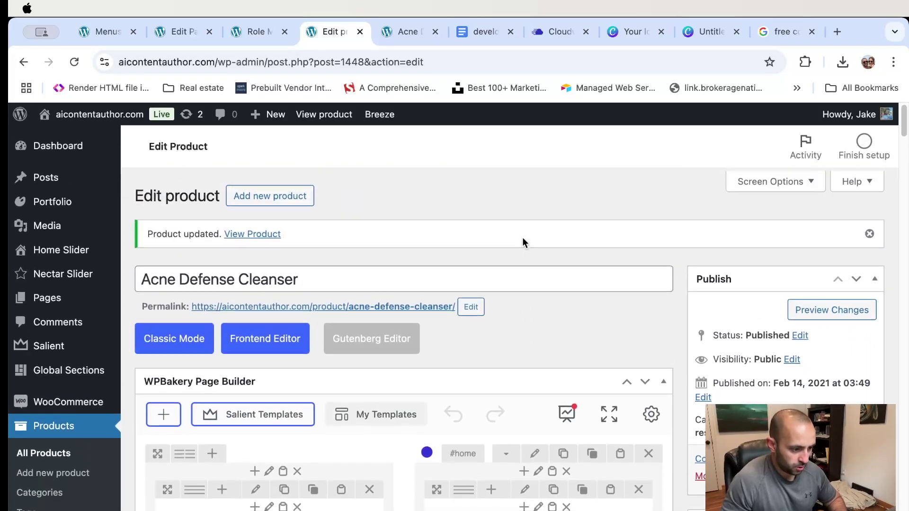
mouse_move(263, 115)
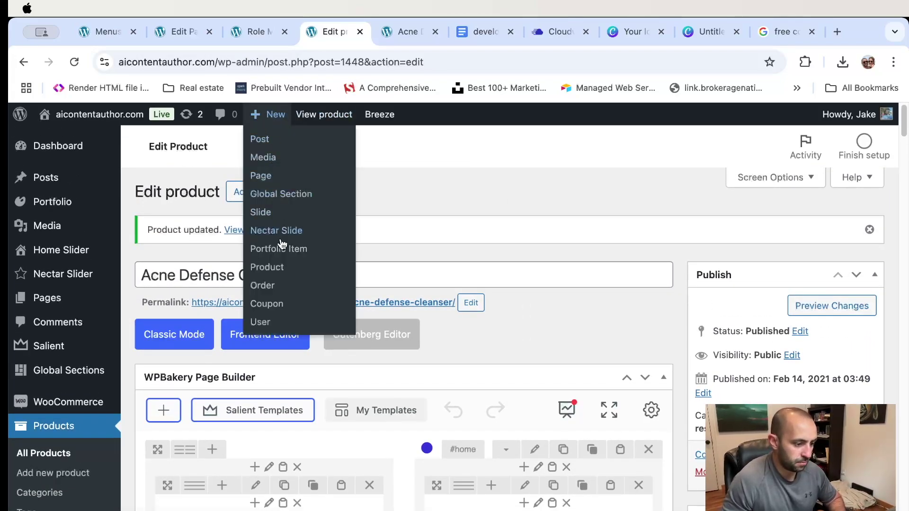
click(282, 267)
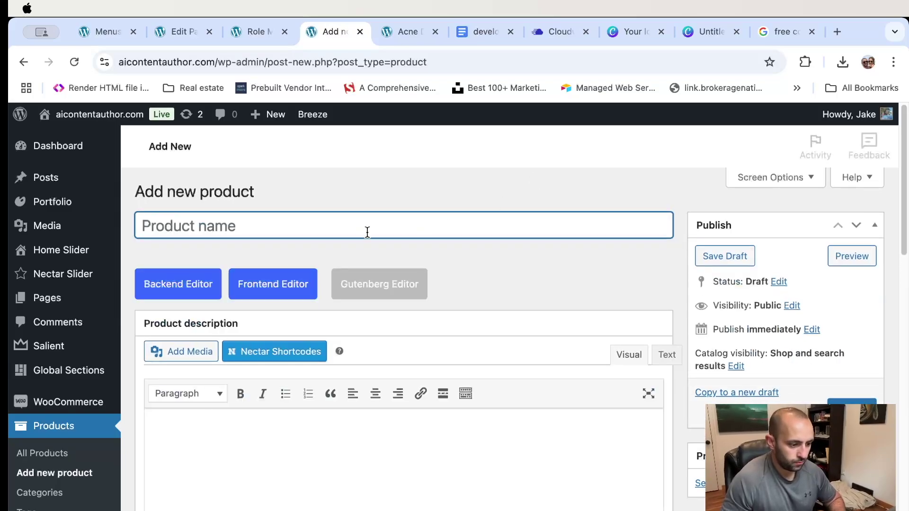
text(Product #1)
- Toggle the description to the WPBakery builder and back to the classic editor
scroll(471, 235, down, 3)
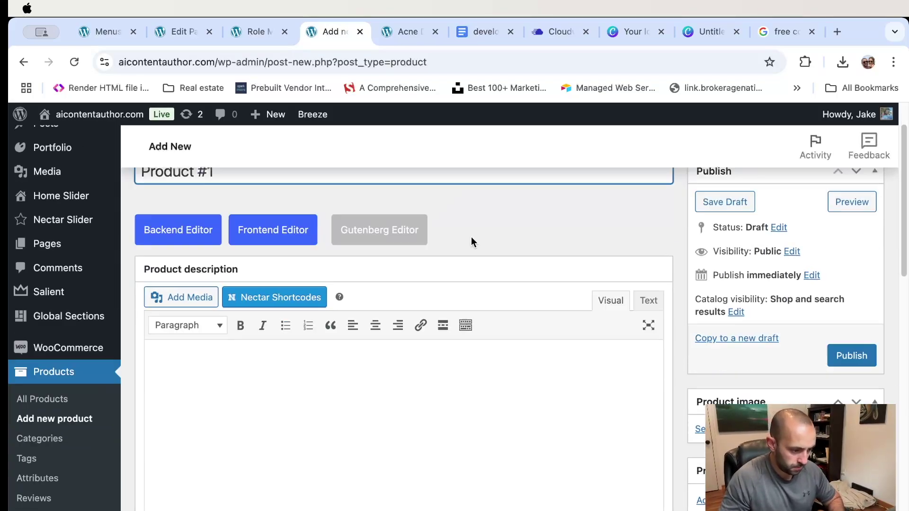
scroll(276, 211, up, 1)
click(177, 218)
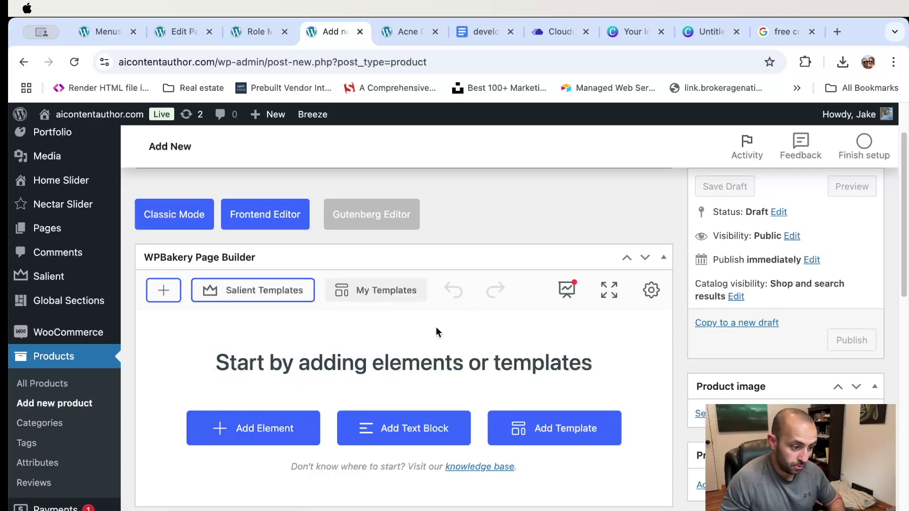
scroll(385, 292, up, 3)
scroll(577, 266, down, 2)
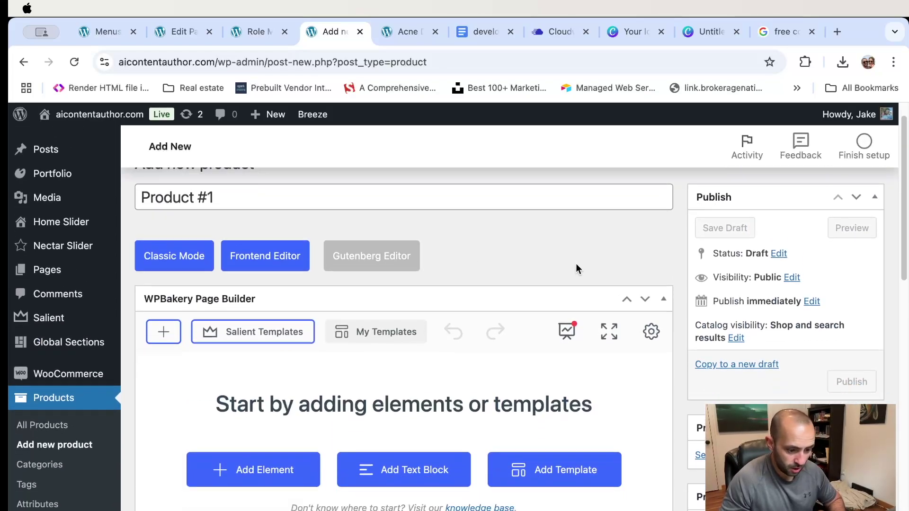
click(143, 259)
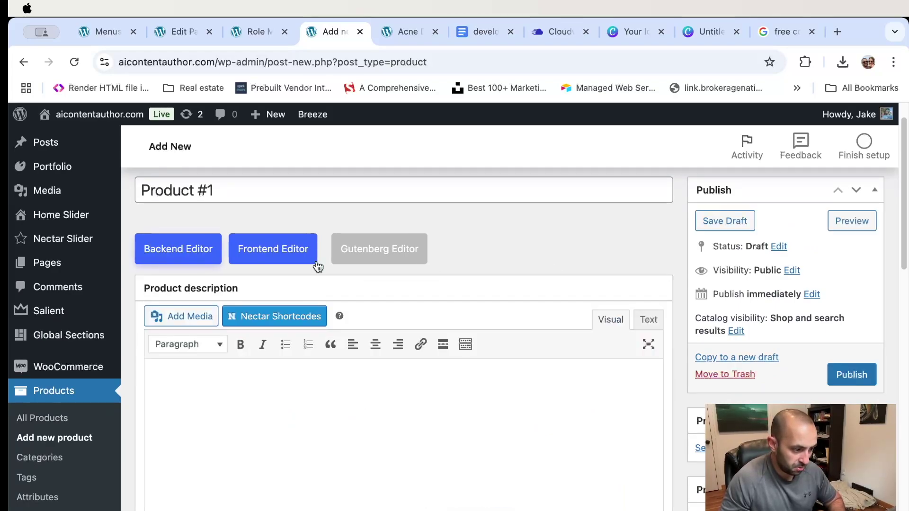
scroll(237, 292, down, 3)
scroll(236, 289, up, 1)
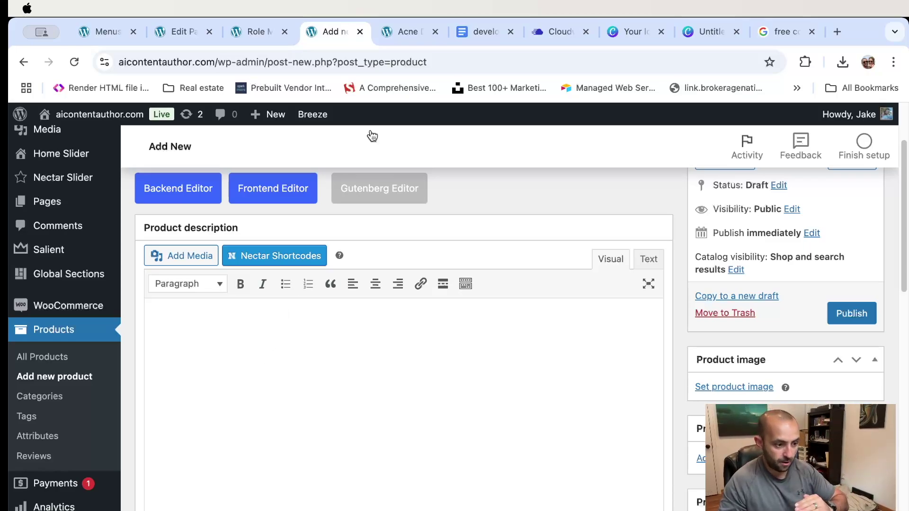
- Look at the Acne Defense Cleanser short description for reference, then return to the Product #1 form
click(405, 31)
scroll(456, 286, down, 10)
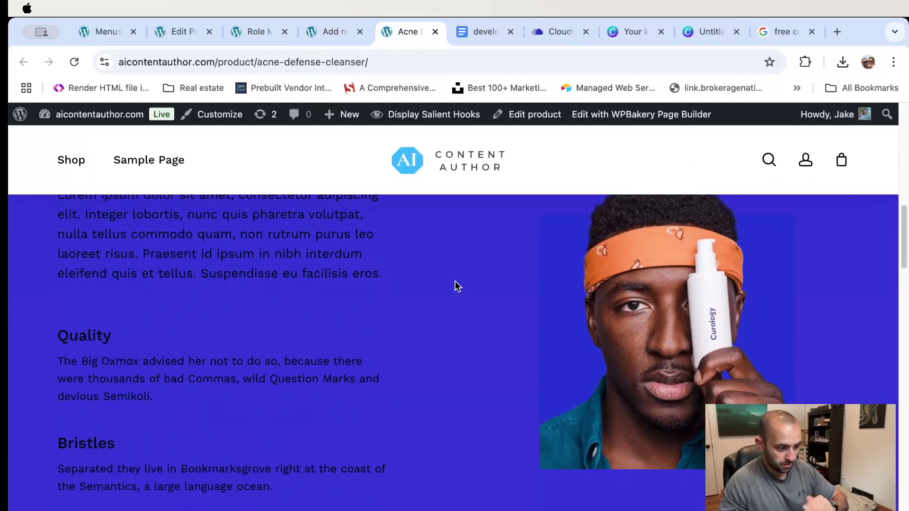
scroll(456, 286, up, 10)
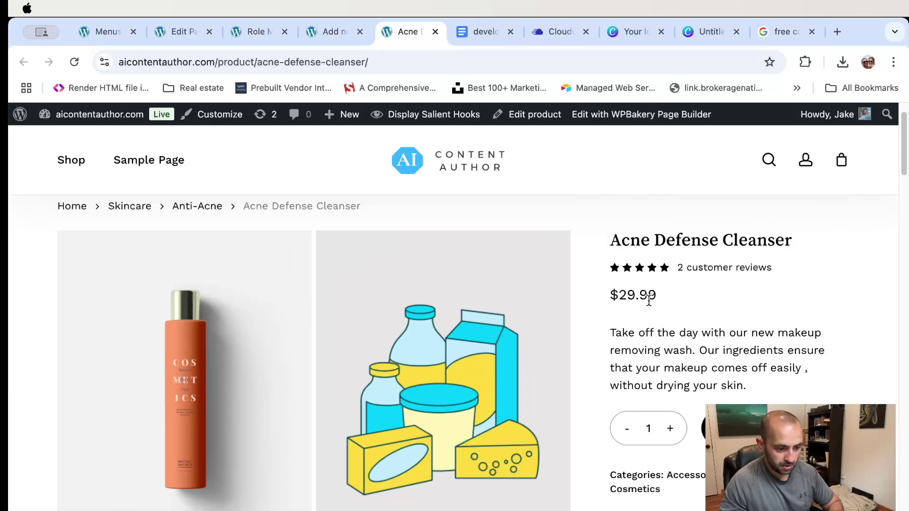
drag(609, 331, 747, 386)
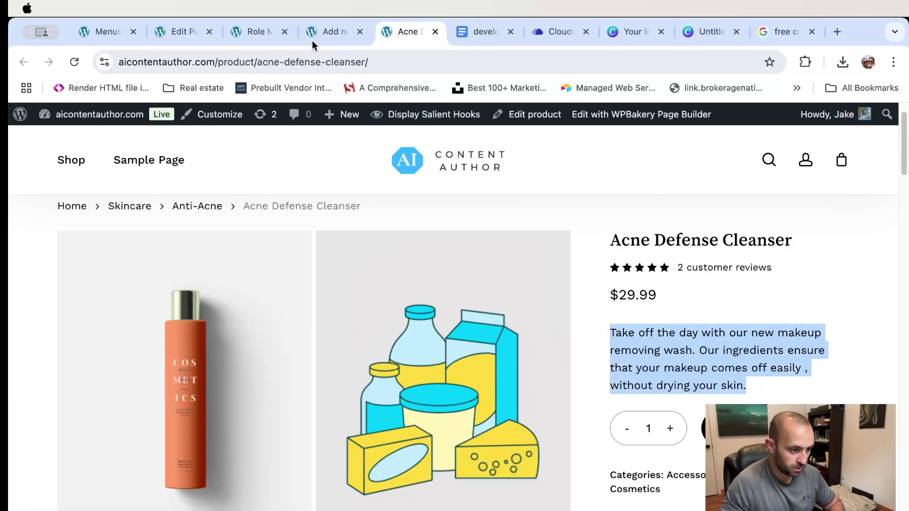
click(330, 32)
scroll(423, 272, down, 5)
scroll(420, 271, down, 3)
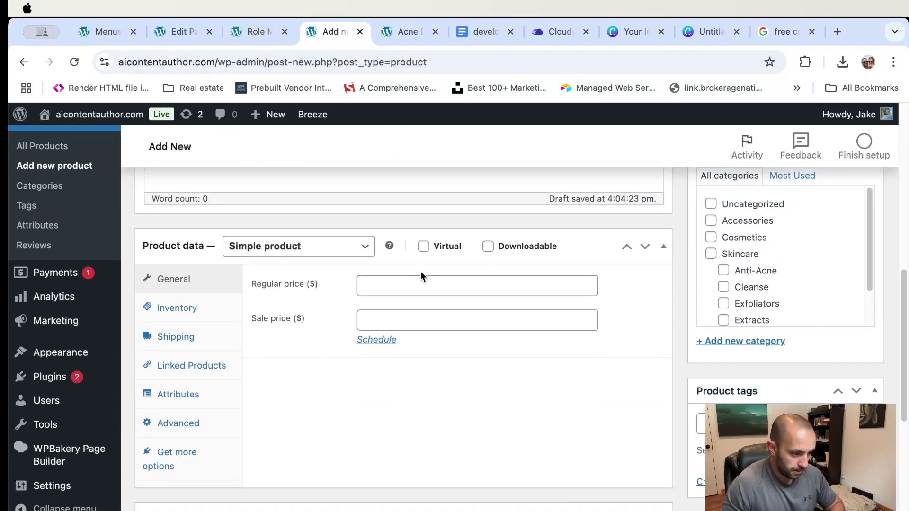
scroll(426, 270, up, 10)
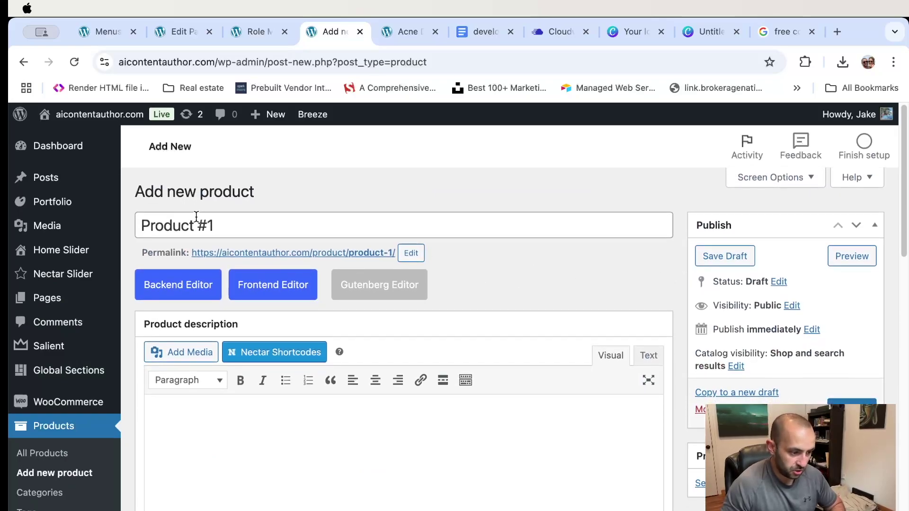
click(286, 223)
scroll(597, 266, down, 3)
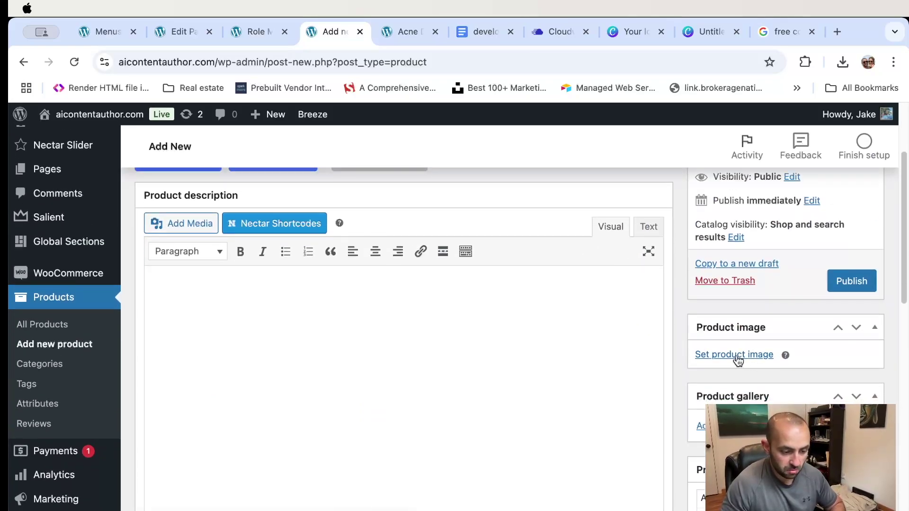
- Set orange-smear.jpg as Product #1's main product image
click(736, 356)
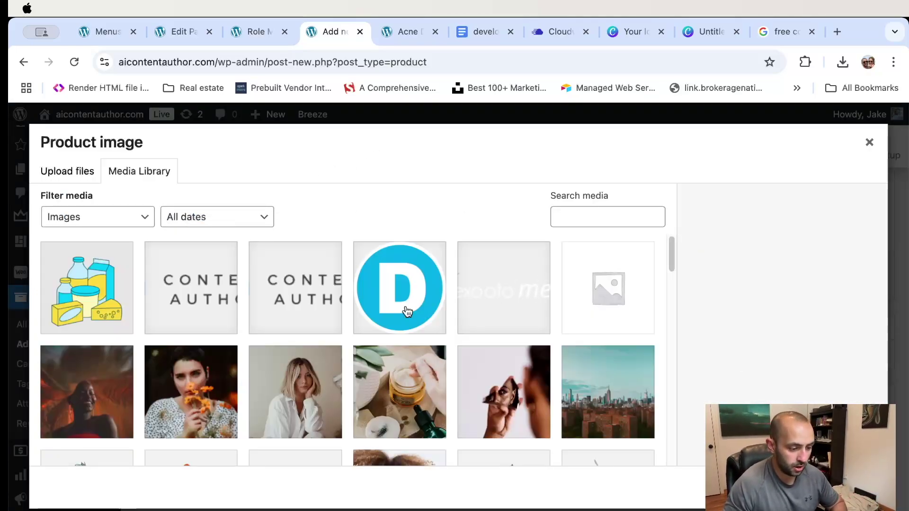
scroll(350, 313, down, 5)
click(201, 349)
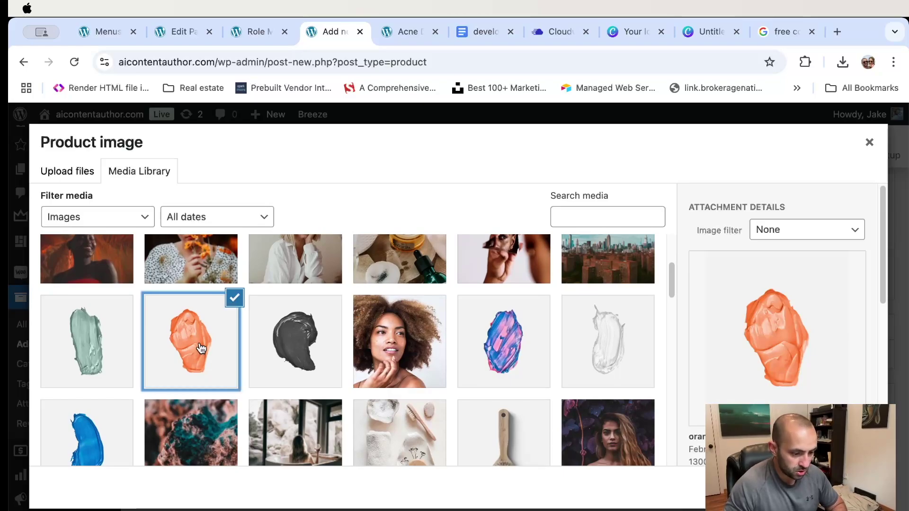
scroll(781, 374, down, 3)
scroll(762, 373, down, 5)
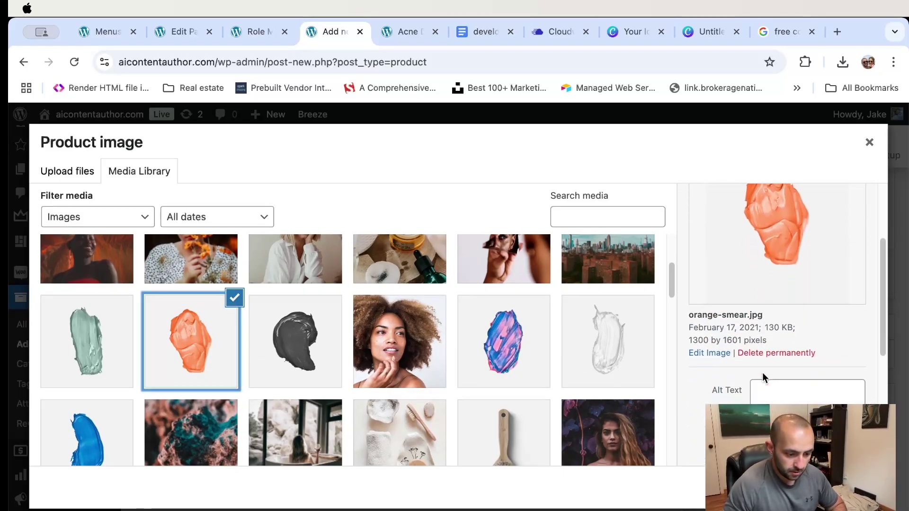
scroll(755, 341, up, 3)
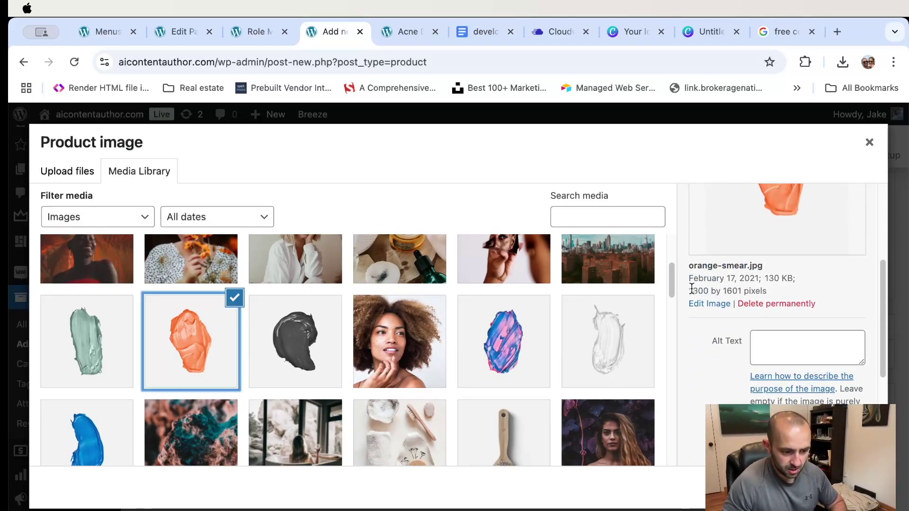
drag(687, 290, 770, 291)
click(703, 291)
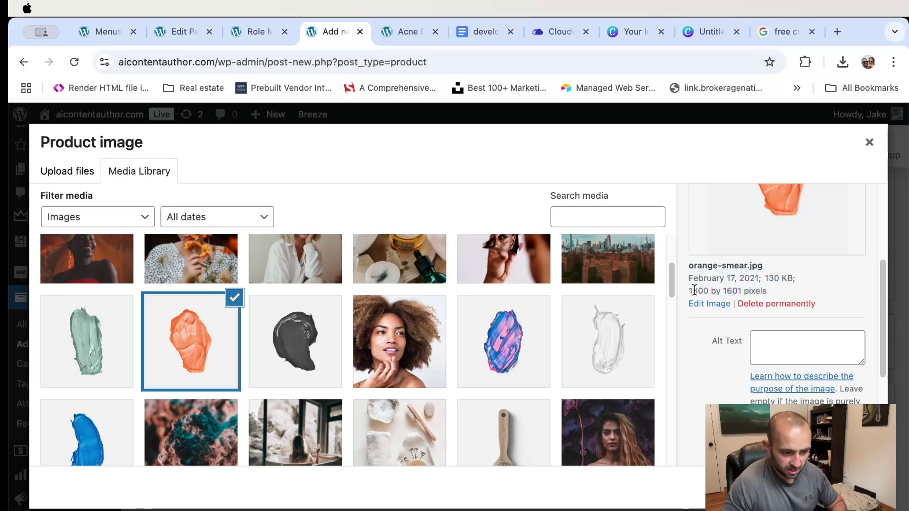
drag(690, 290, 738, 290)
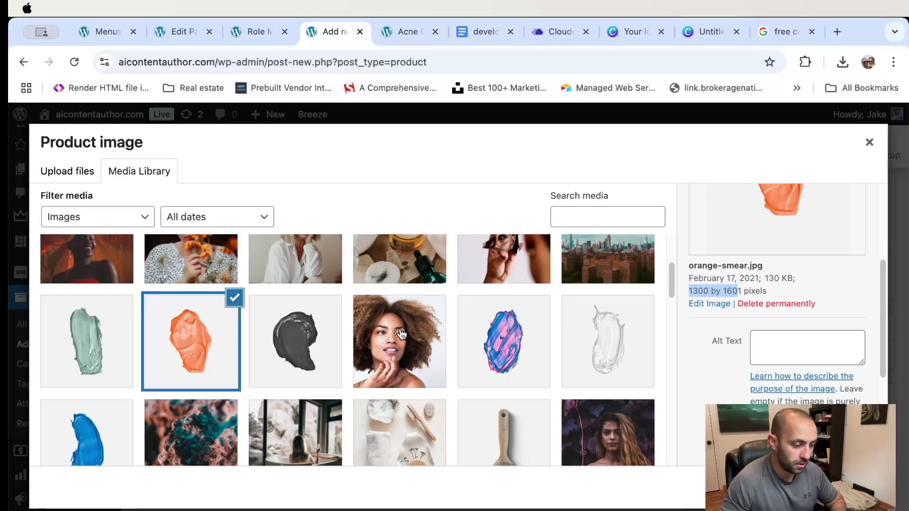
key(Escape)
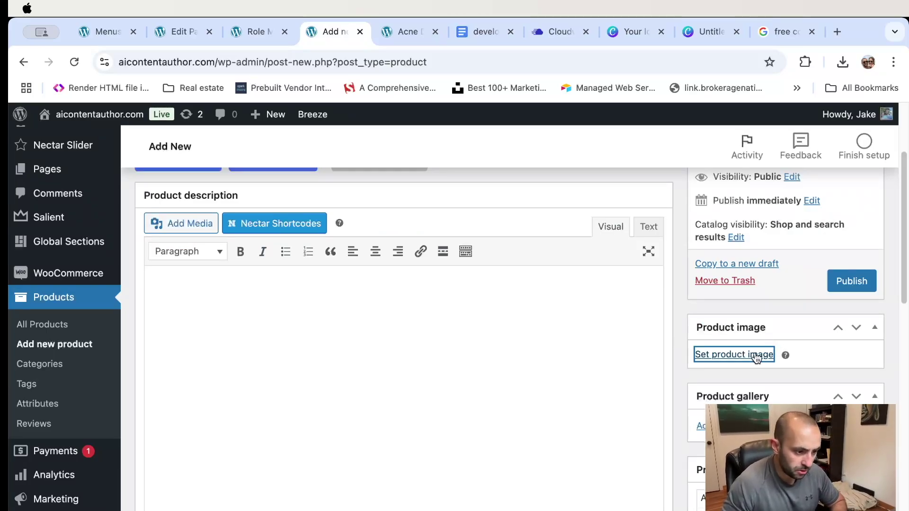
- Add the dairy products illustration to the product gallery
scroll(805, 376, down, 5)
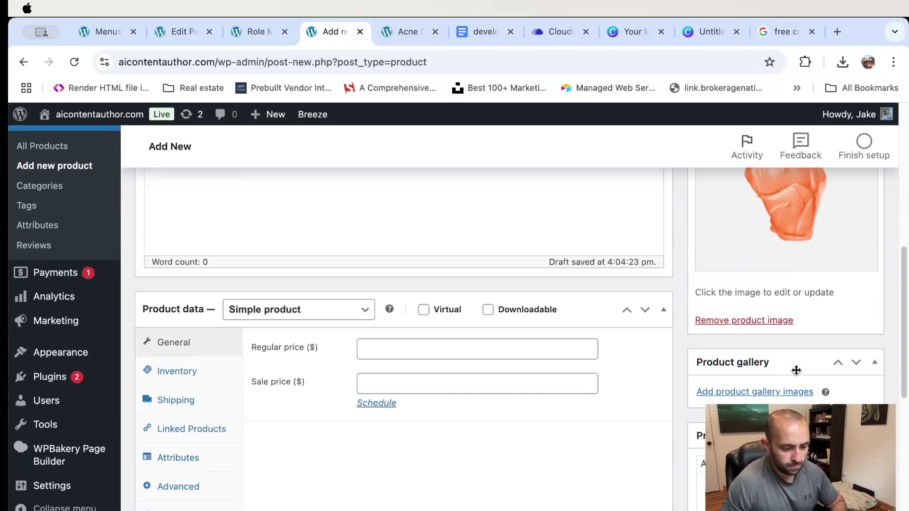
click(734, 374)
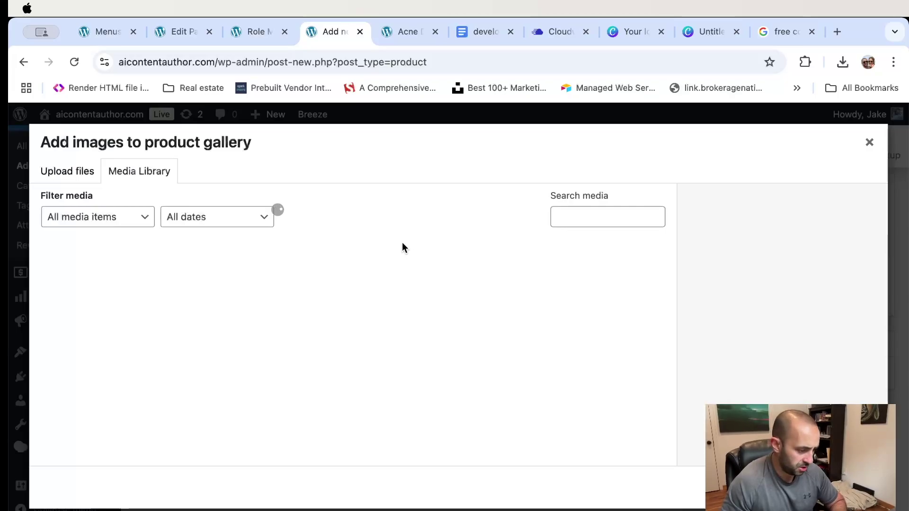
click(97, 280)
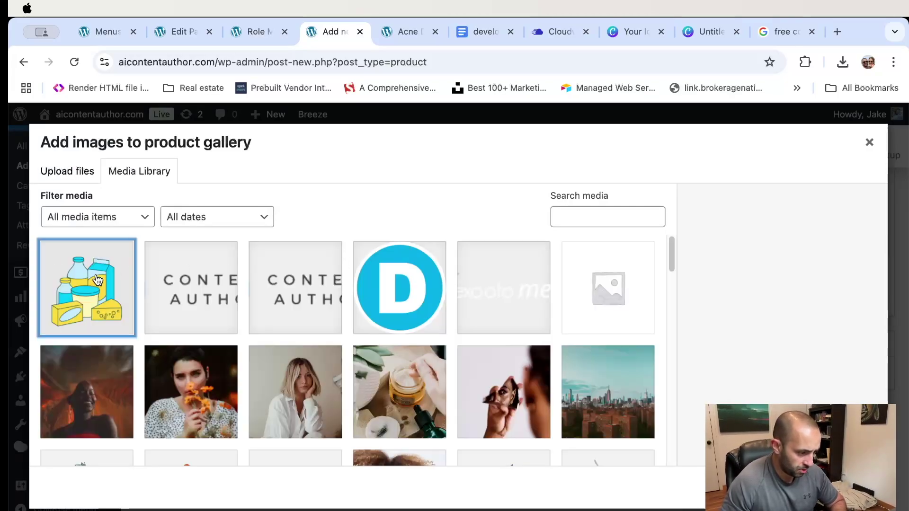
click(838, 487)
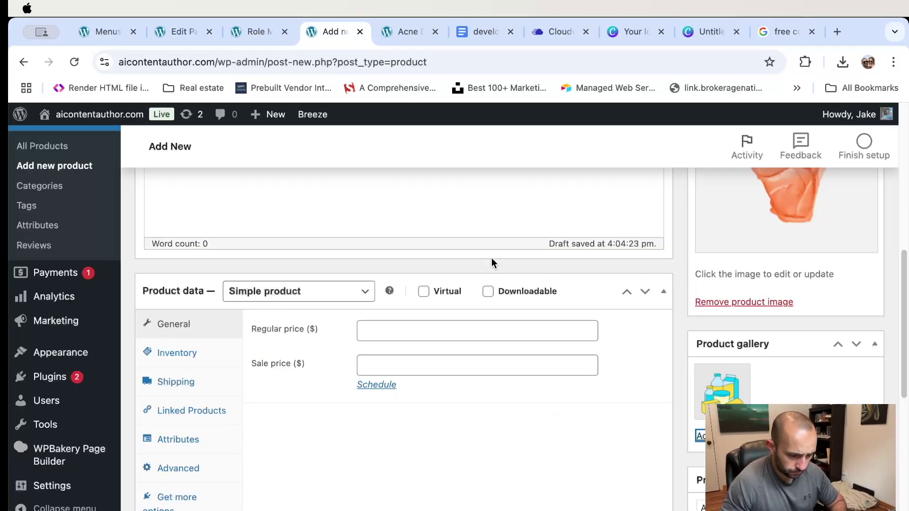
click(410, 334)
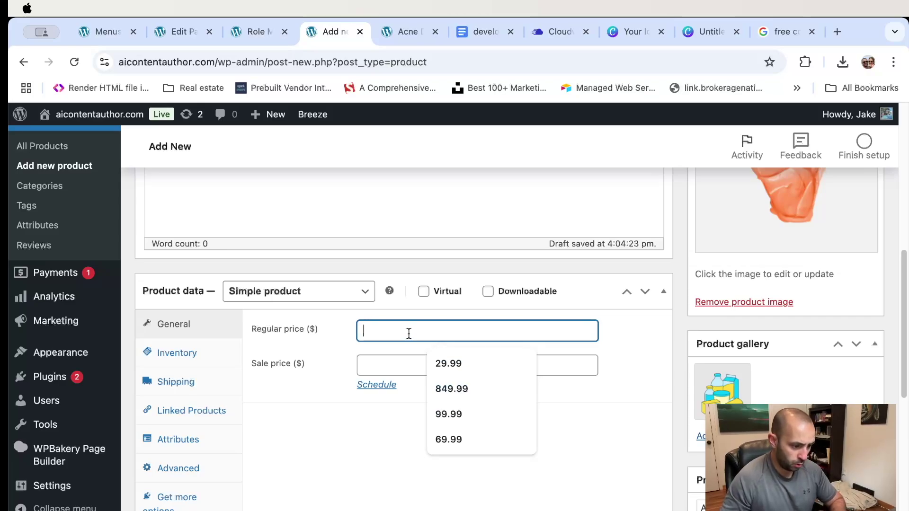
- Price the product at 99.99, on sale for 79.99 from 2024-12-28 to 2025-01-09
text(99.)
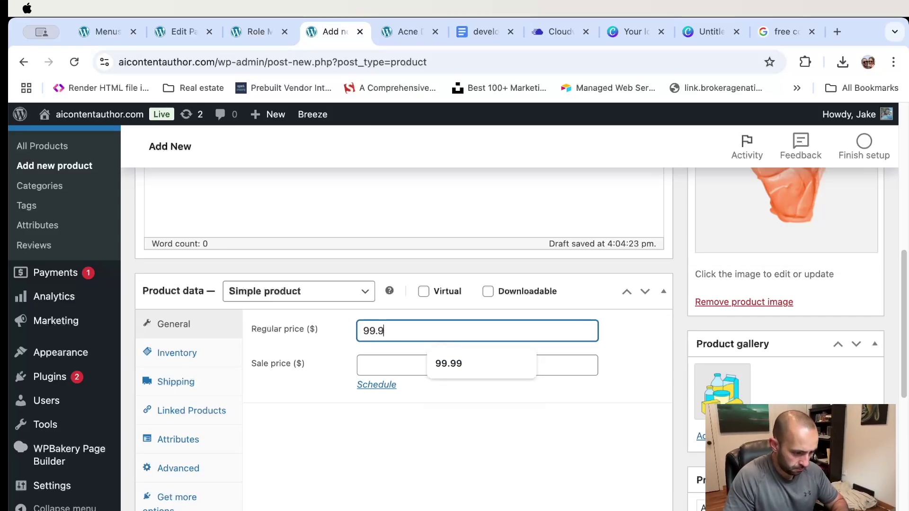
text(99)
key(Tab)
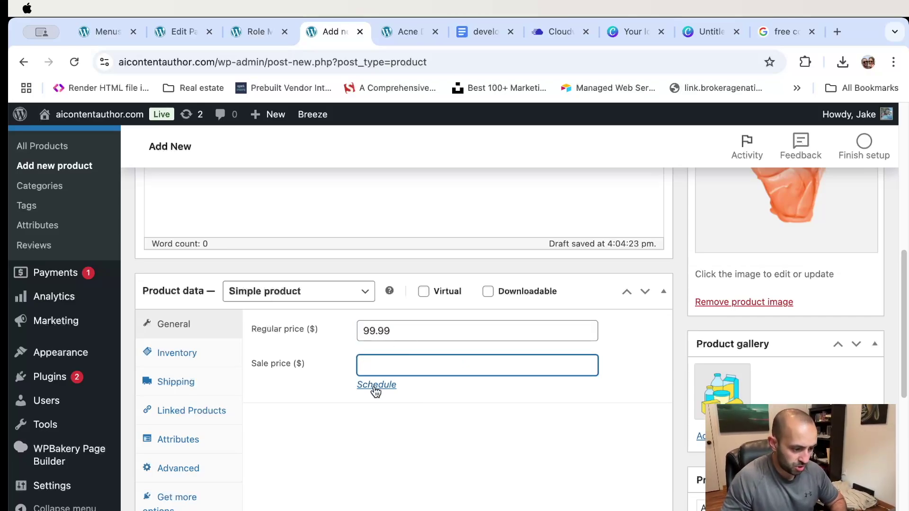
click(375, 385)
click(406, 400)
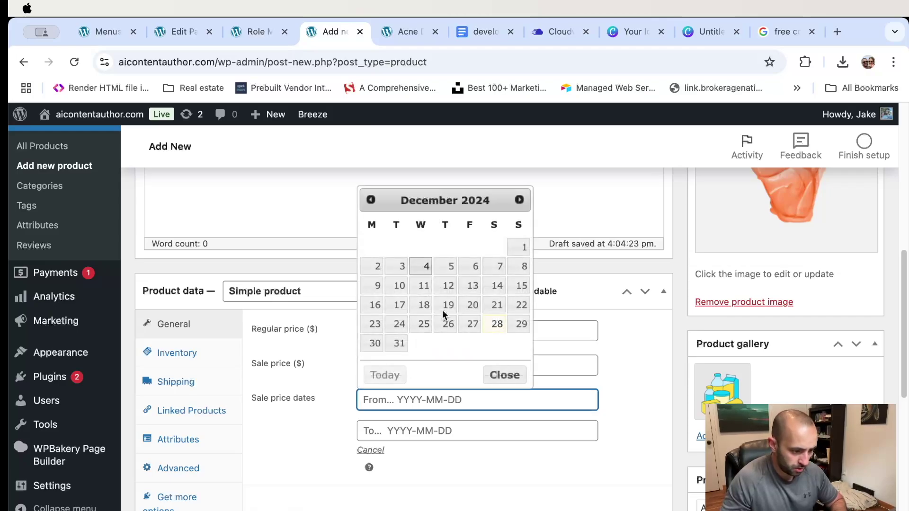
click(496, 323)
click(418, 430)
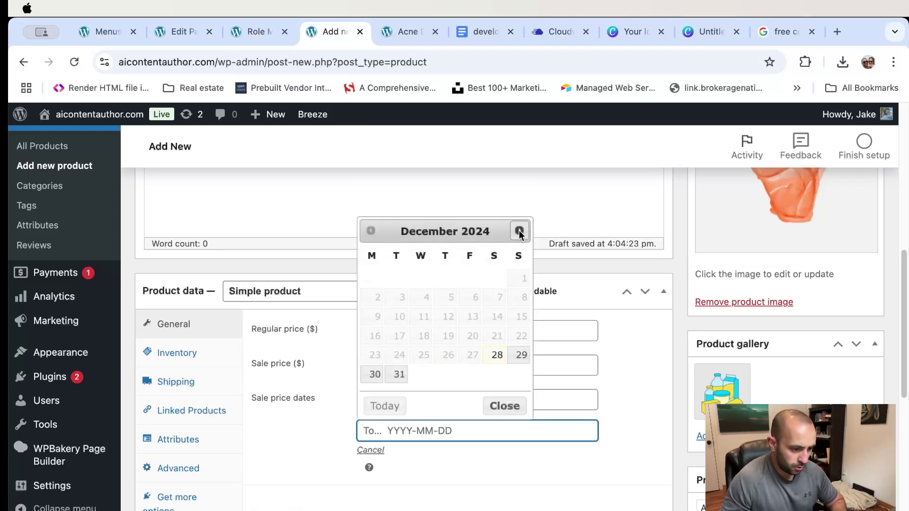
click(519, 230)
click(452, 299)
click(415, 368)
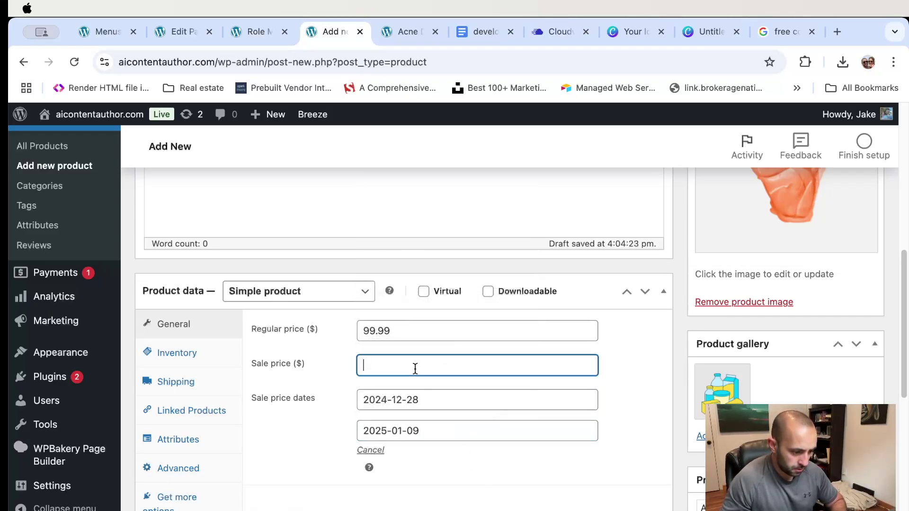
text(79.99)
click(634, 387)
- In Inventory, enter SKU 001, enable stock tracking and set quantity to 2
scroll(493, 365, down, 3)
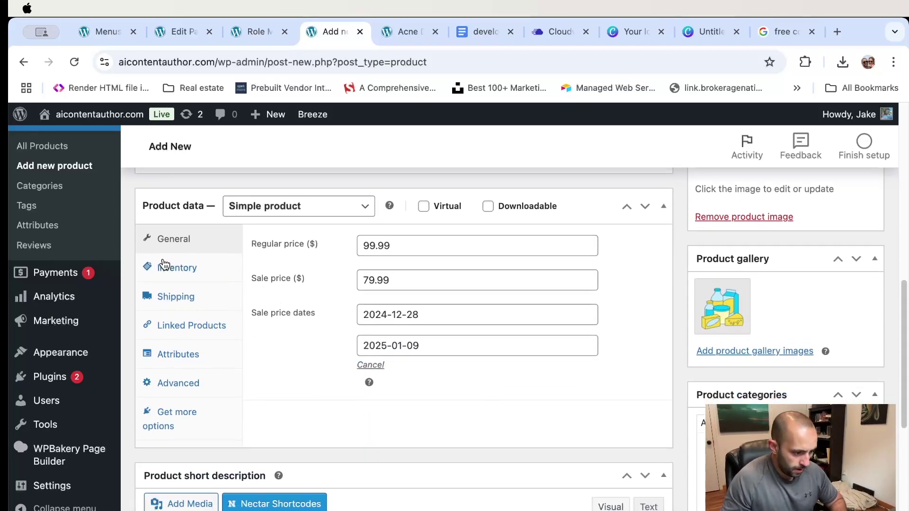
click(201, 277)
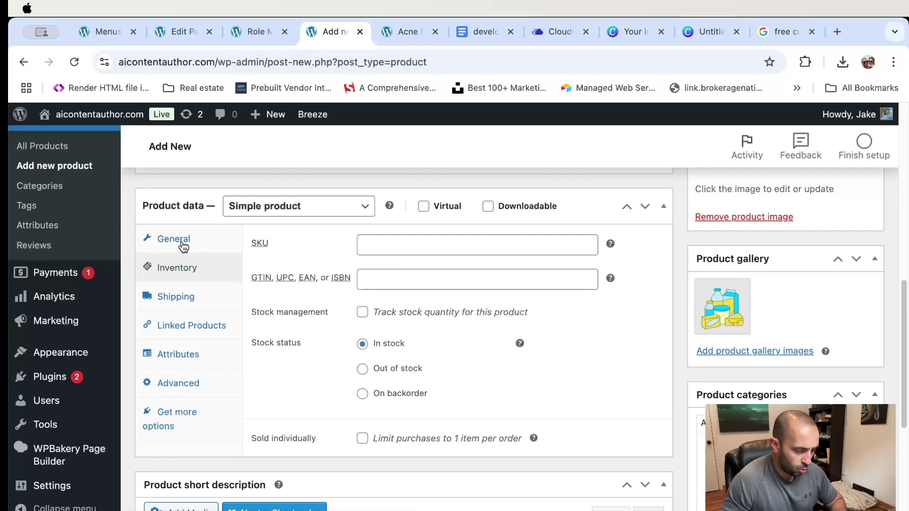
click(374, 246)
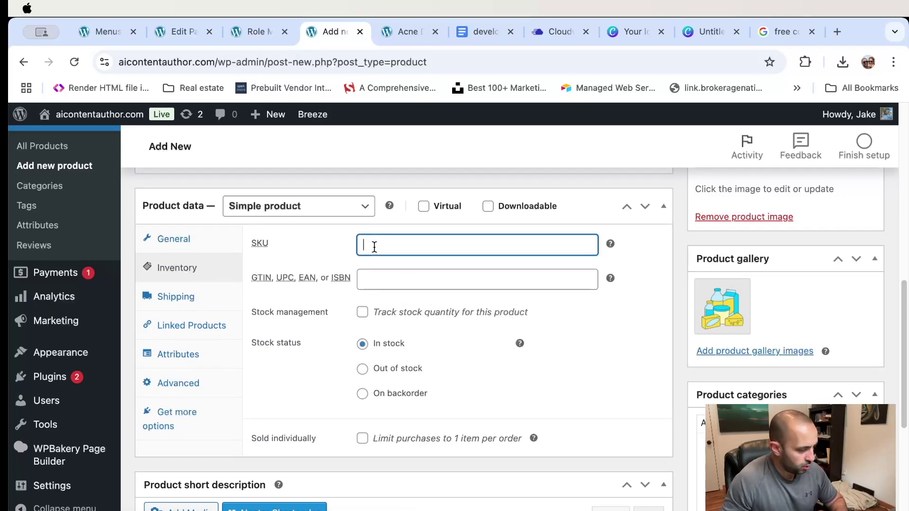
click(396, 281)
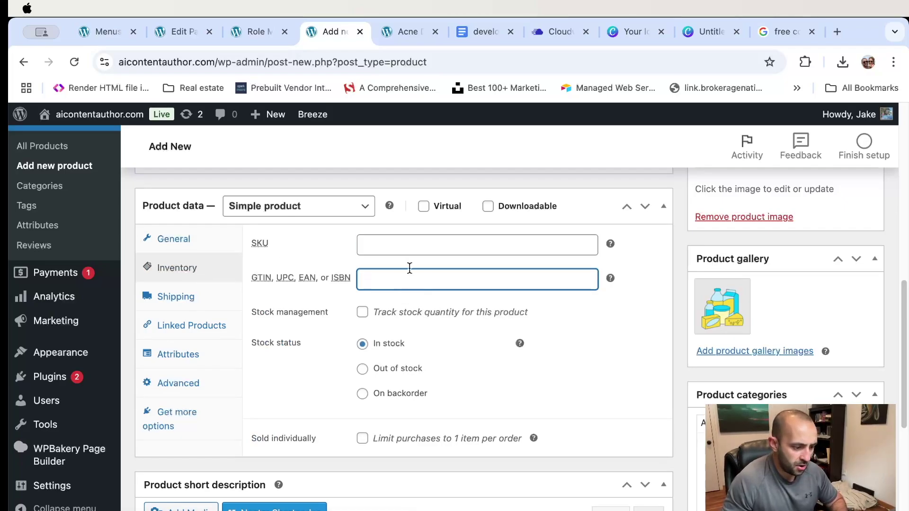
click(385, 241)
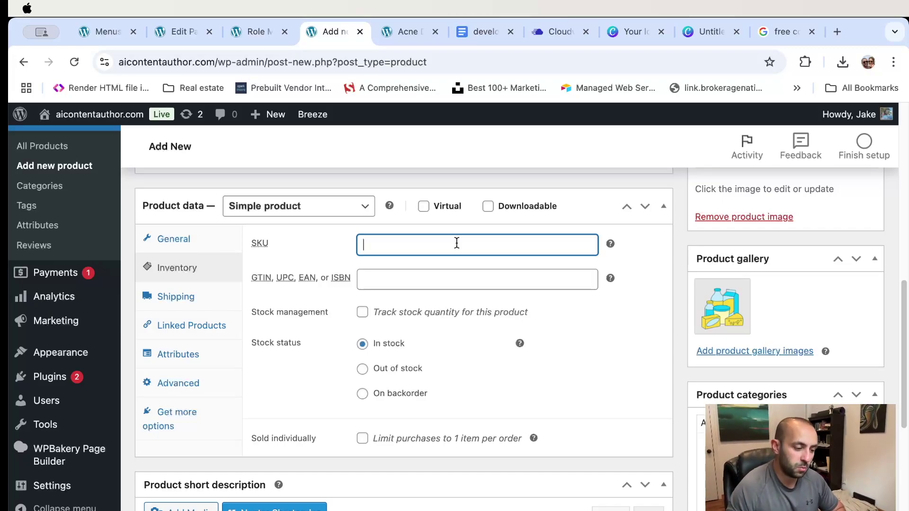
click(389, 278)
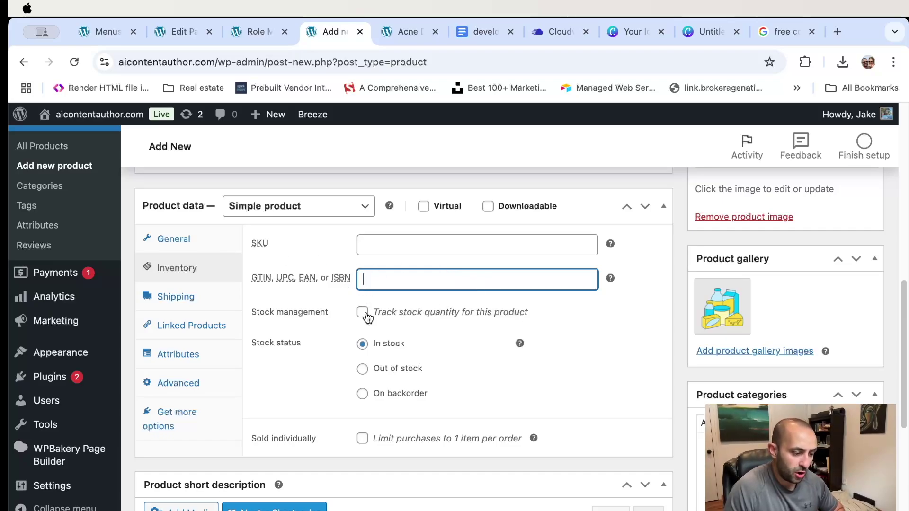
click(387, 245)
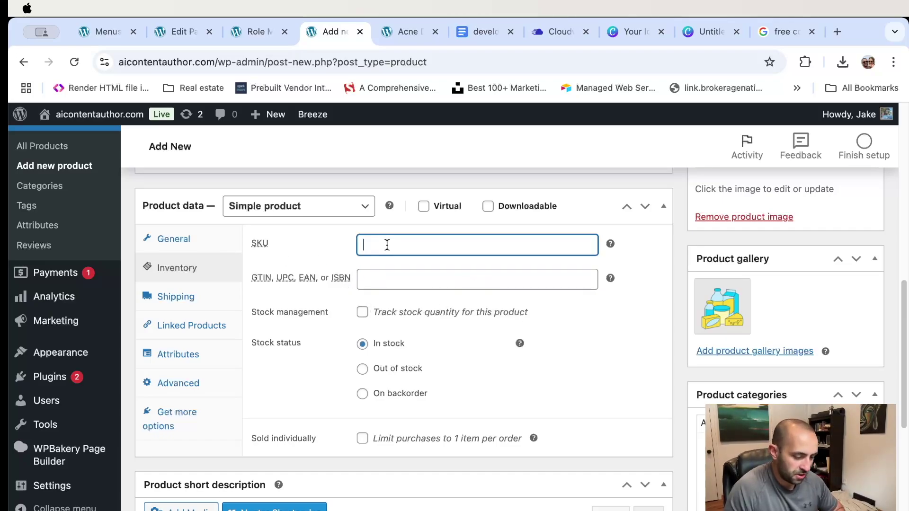
click(378, 313)
click(416, 339)
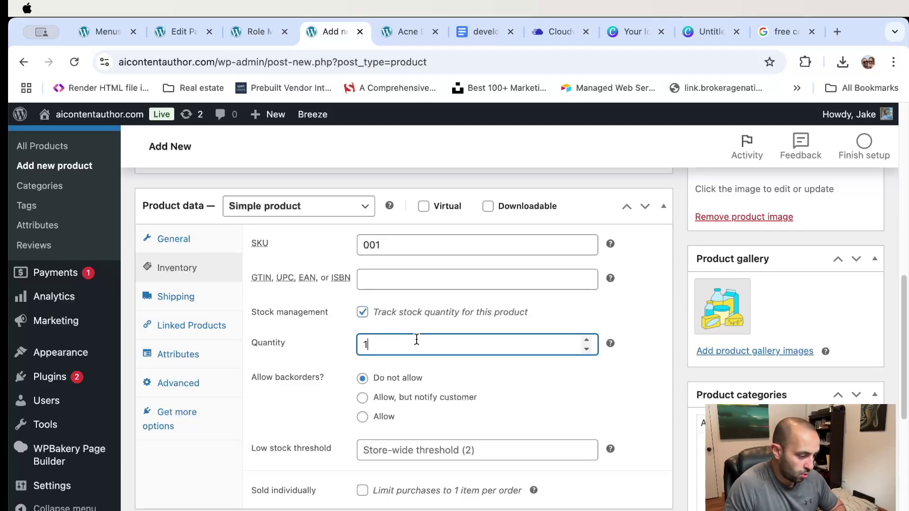
click(629, 325)
scroll(630, 325, down, 3)
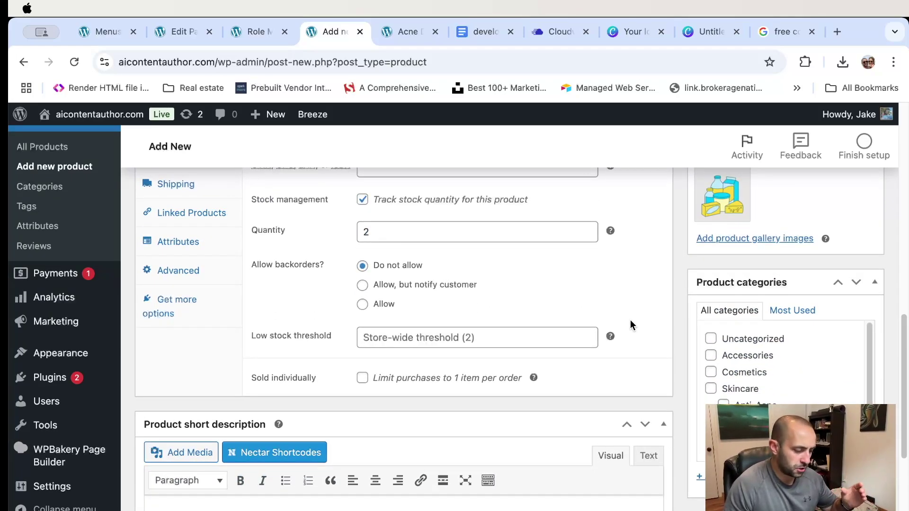
scroll(621, 344, up, 4)
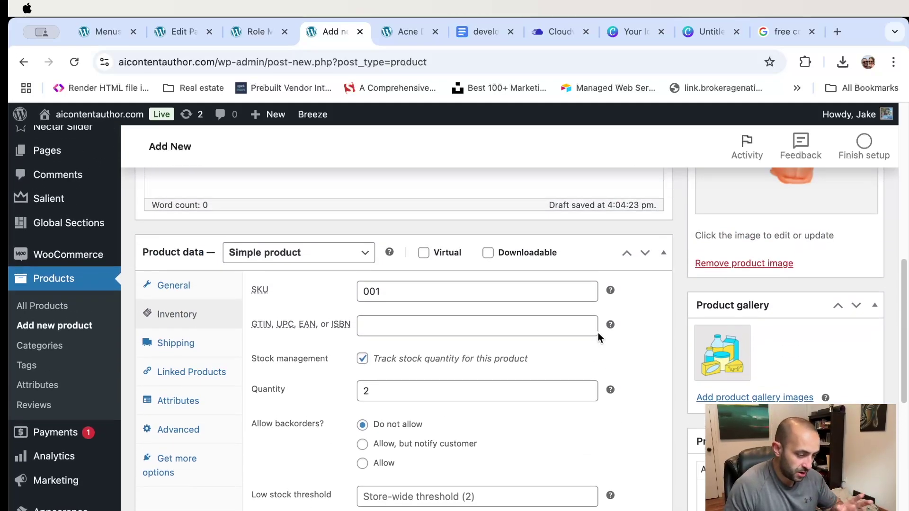
- On the Shipping tab, leave the shipping class as No shipping class
scroll(320, 303, down, 5)
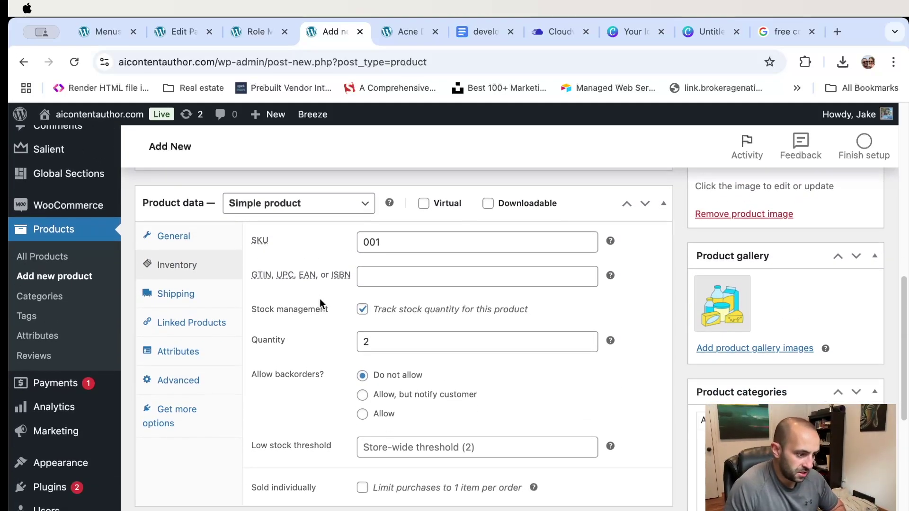
scroll(320, 299, up, 6)
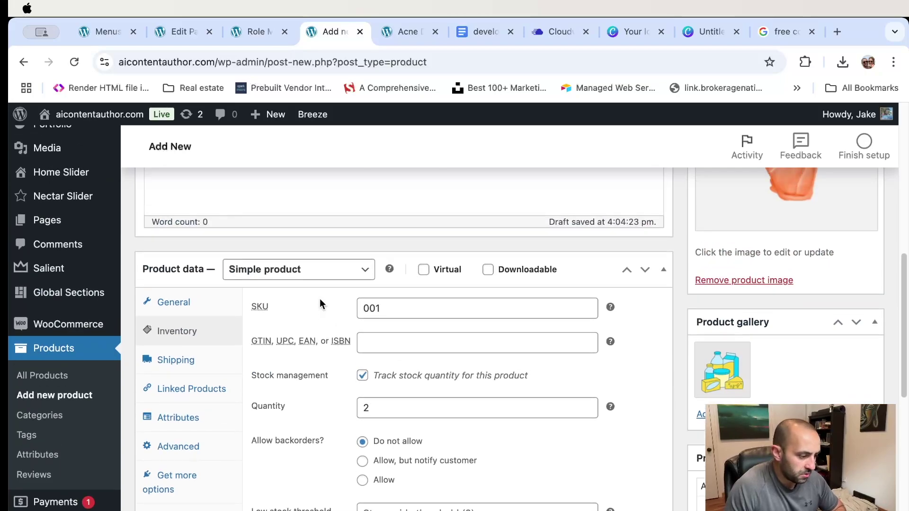
scroll(319, 299, down, 2)
click(195, 318)
click(467, 344)
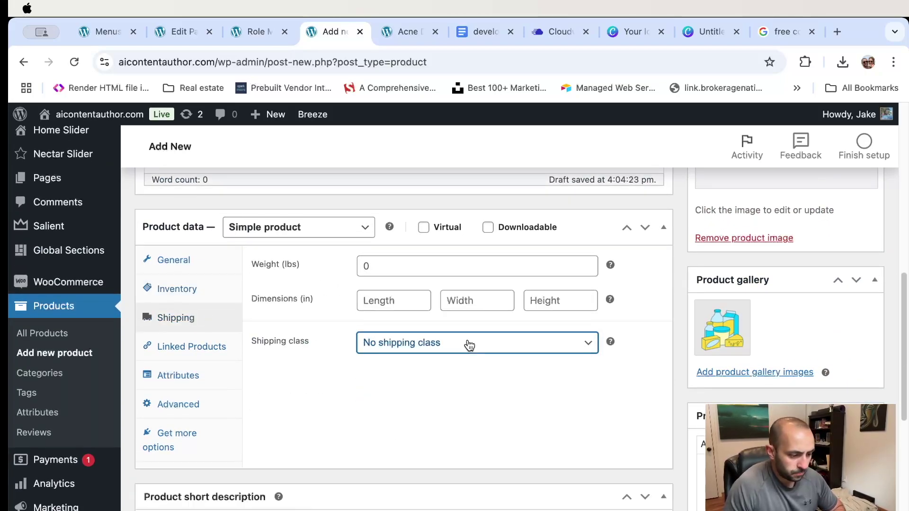
click(467, 345)
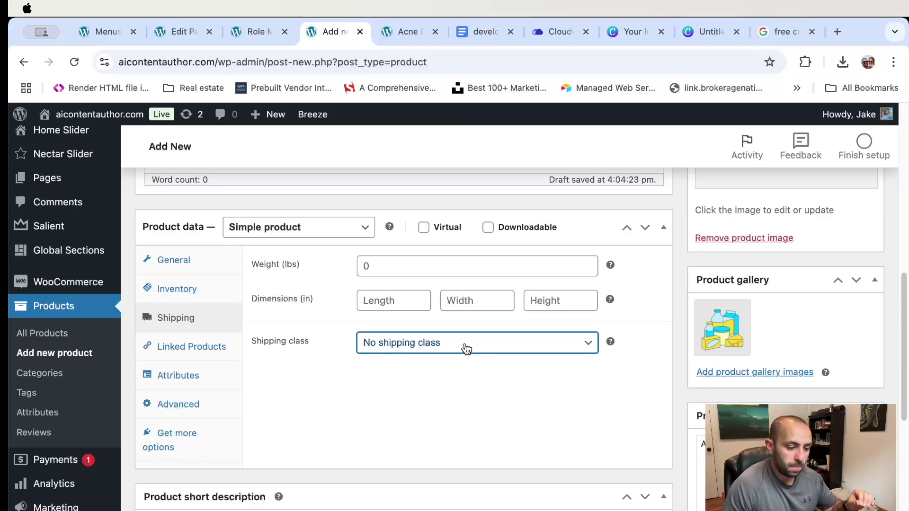
click(466, 348)
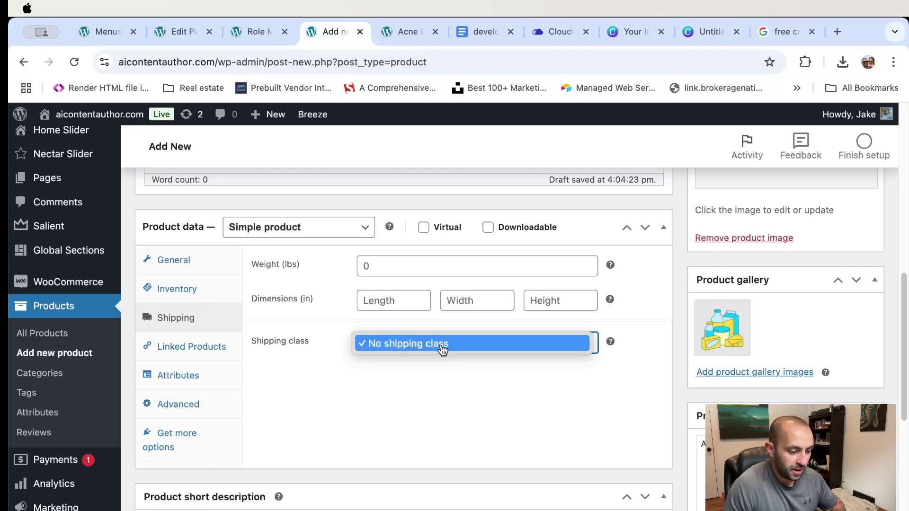
click(442, 345)
click(479, 345)
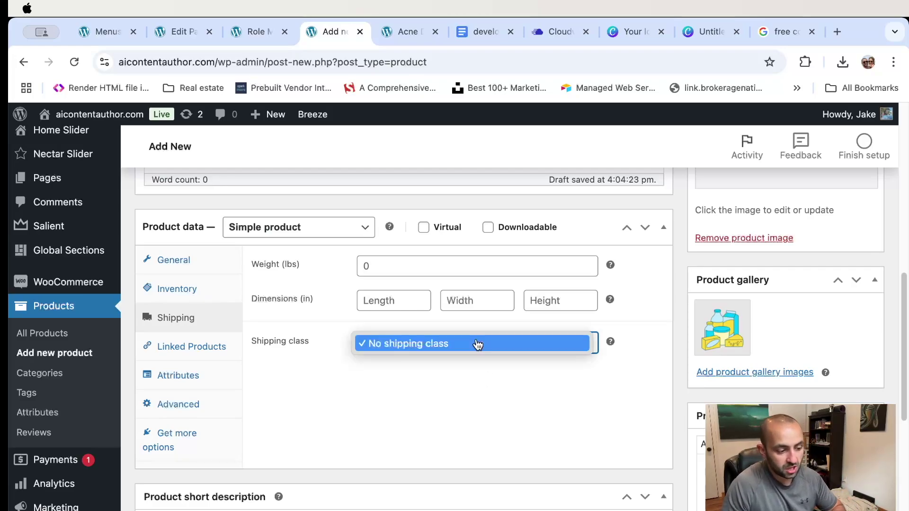
click(477, 345)
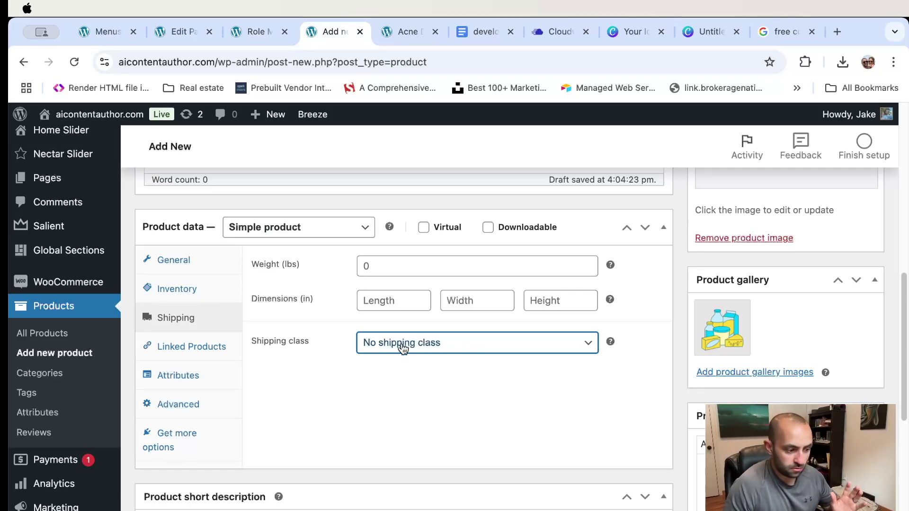
click(416, 384)
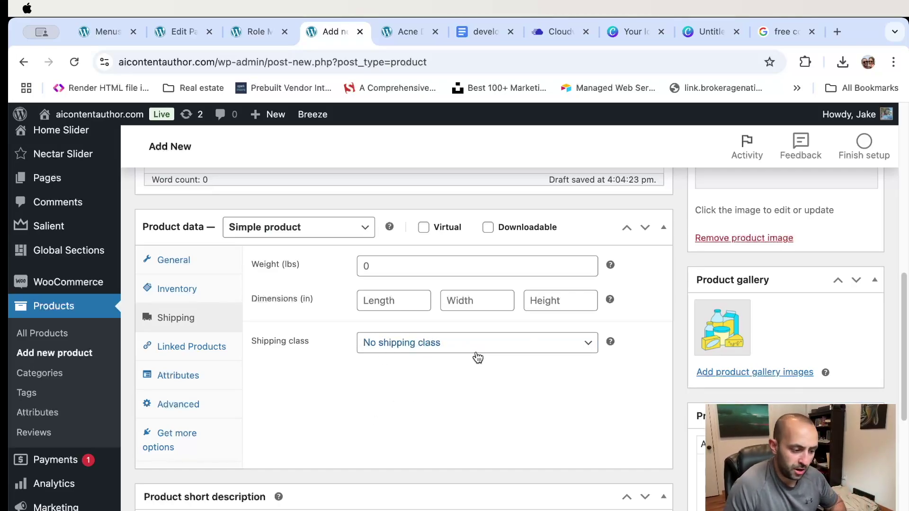
- Enter weight 1 lb and dimensions 10 × 10 × 10 inches
click(382, 268)
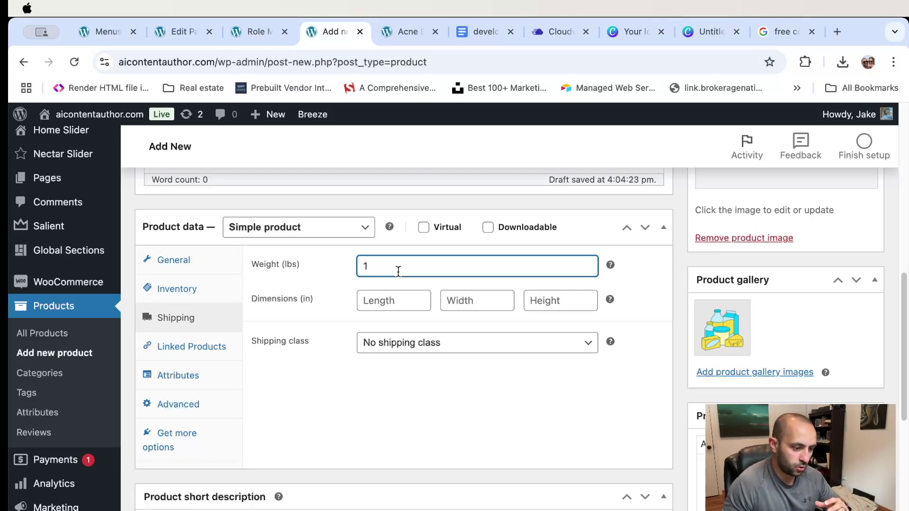
click(416, 304)
text(10)
key(Tab)
text(10)
key(Tab)
text(1)
click(511, 399)
click(562, 298)
key(BackSpace)
text(10)
click(488, 402)
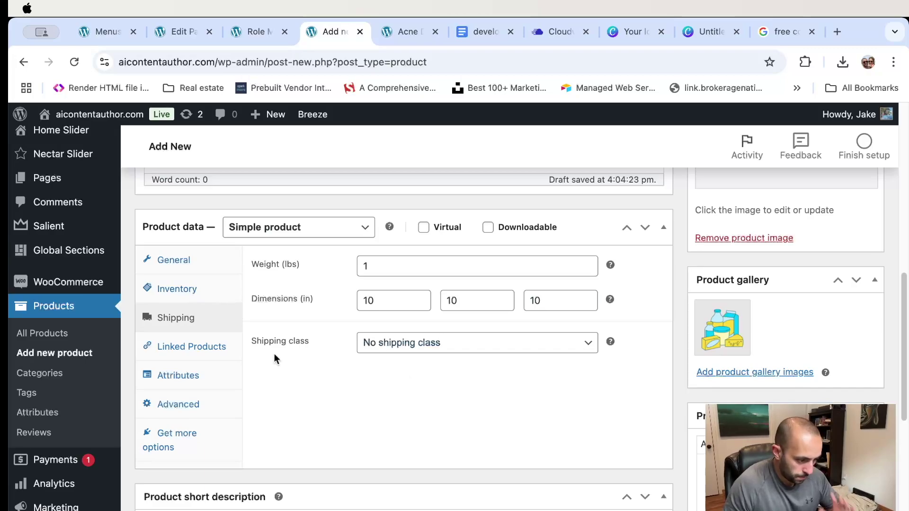
scroll(497, 348, down, 5)
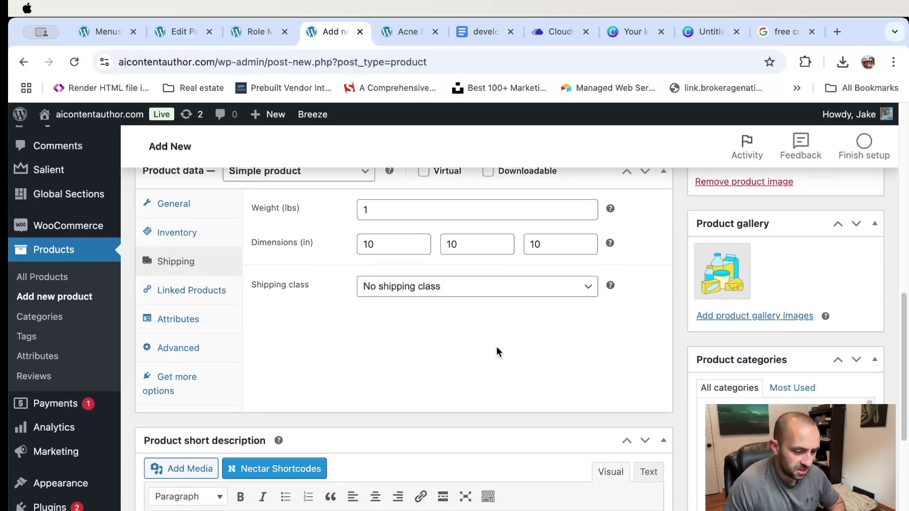
scroll(497, 348, up, 4)
- Check Linked Products, searching 'skincar' for an upsell but linking nothing
click(215, 314)
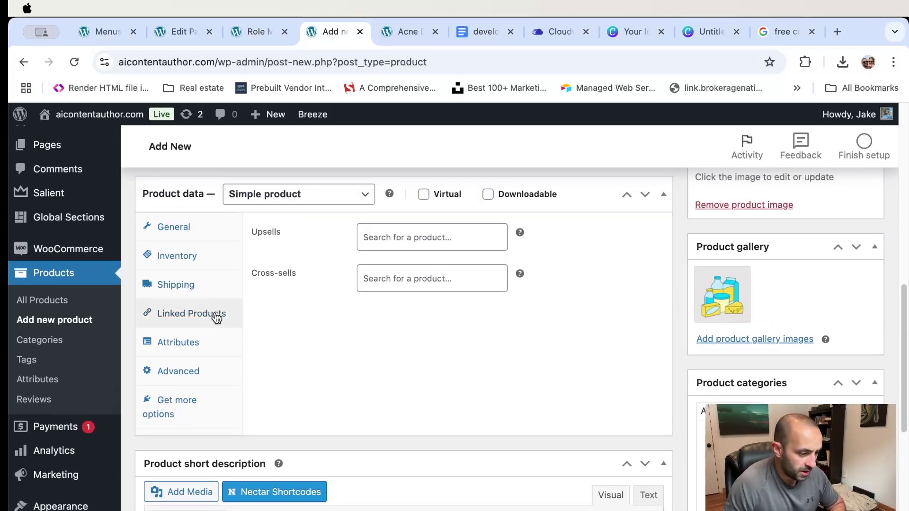
click(443, 239)
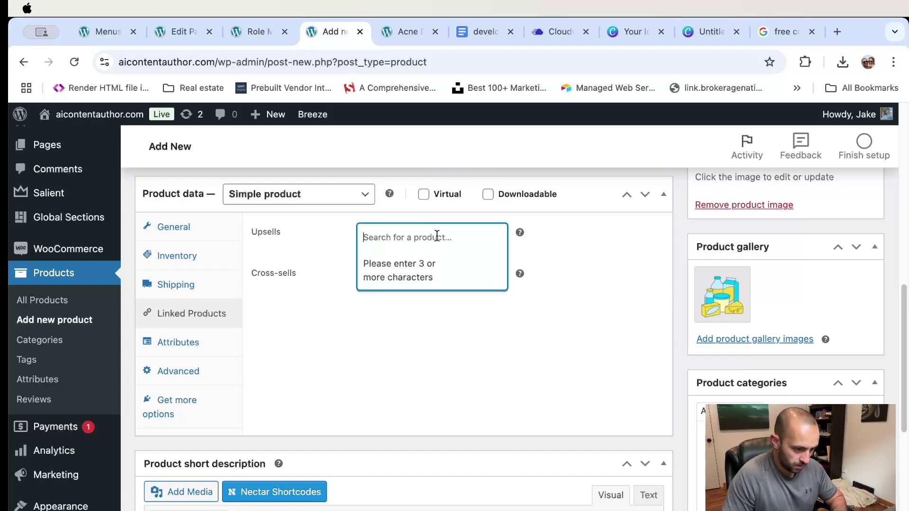
text(skincar)
key(BackSpace)
key(BackSpace)
key(BackSpace)
key(BackSpace)
key(BackSpace)
key(BackSpace)
key(BackSpace)
click(521, 308)
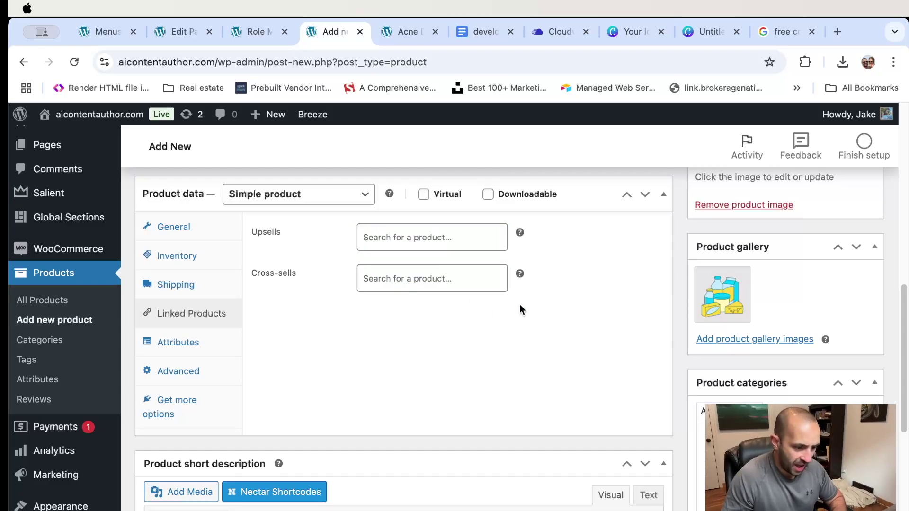
- Look over Attributes and extensions, ending on Advanced with reviews still enabled
click(193, 344)
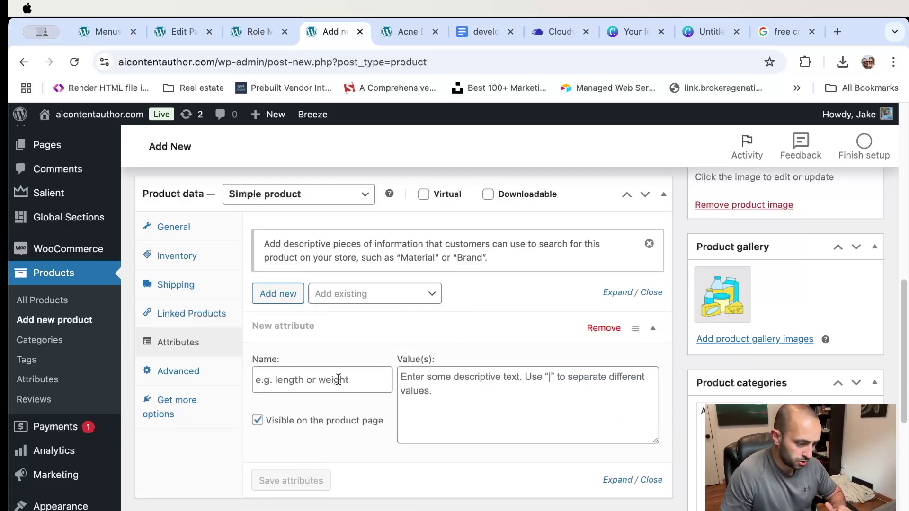
click(498, 399)
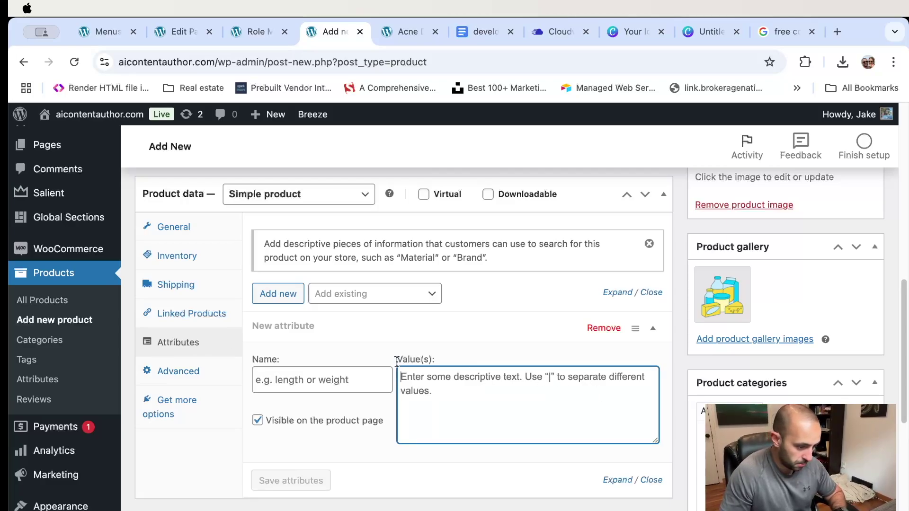
click(188, 371)
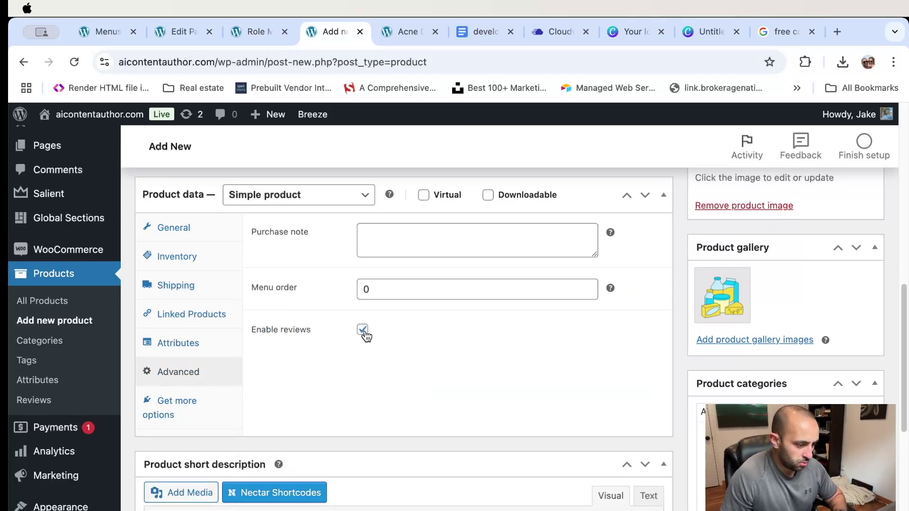
scroll(413, 390, down, 3)
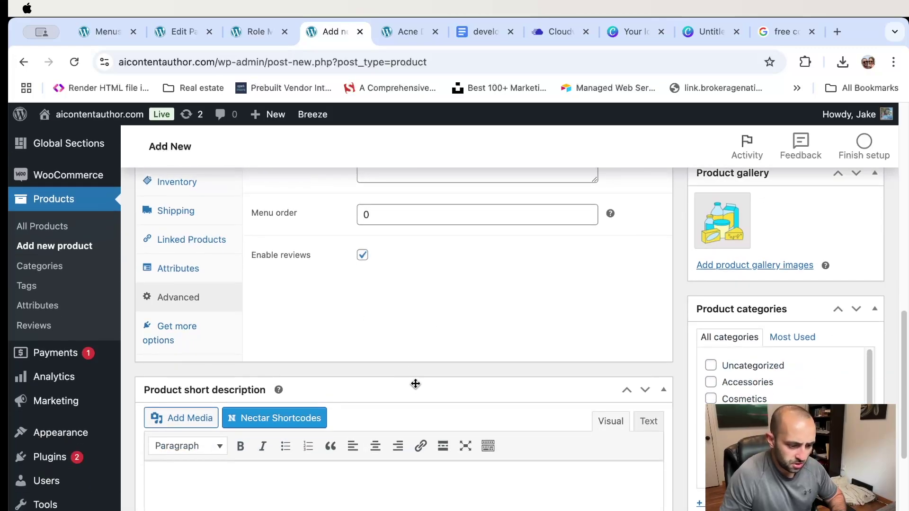
click(204, 338)
scroll(466, 315, up, 3)
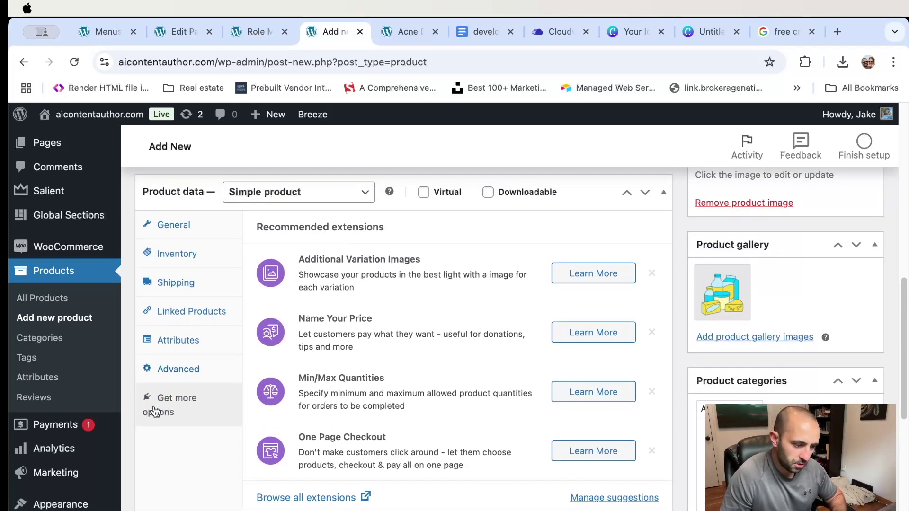
click(192, 370)
scroll(417, 381, down, 6)
scroll(430, 383, down, 1)
scroll(824, 314, up, 2)
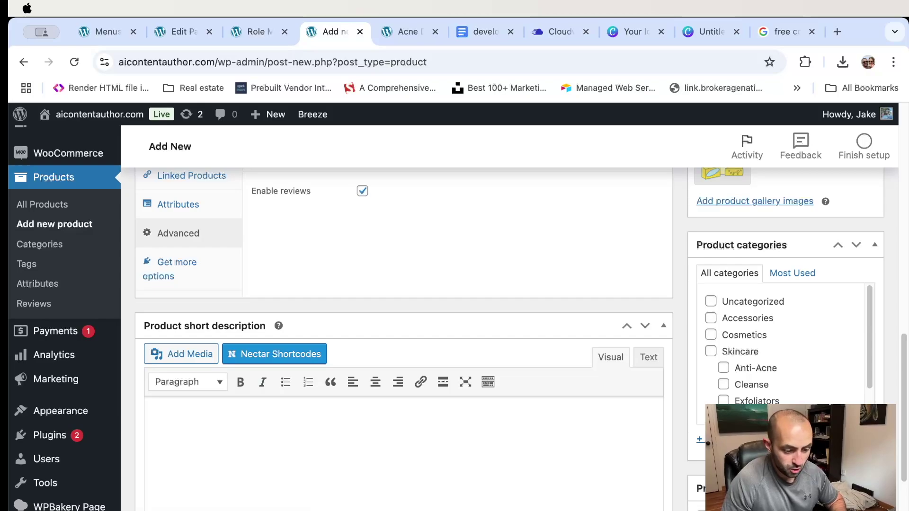
- Tick the Skin Stuff and Accessories product categories
click(703, 440)
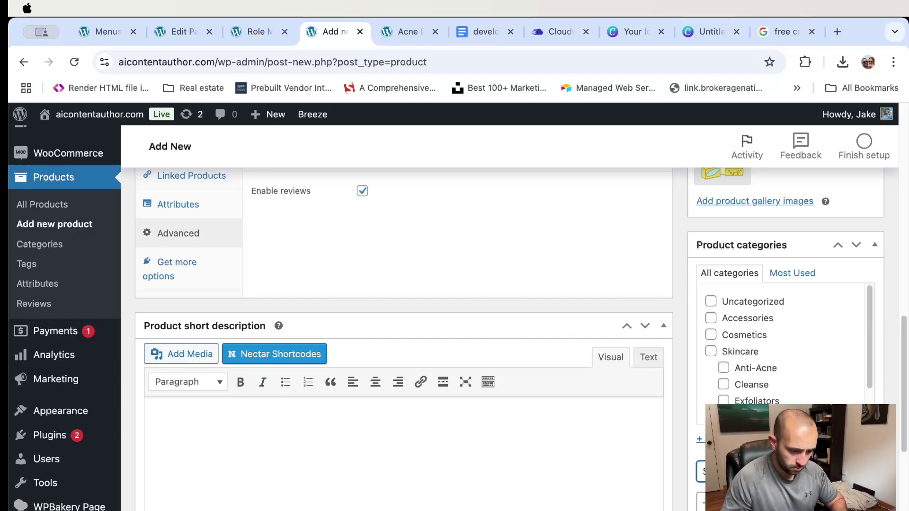
scroll(814, 391, down, 2)
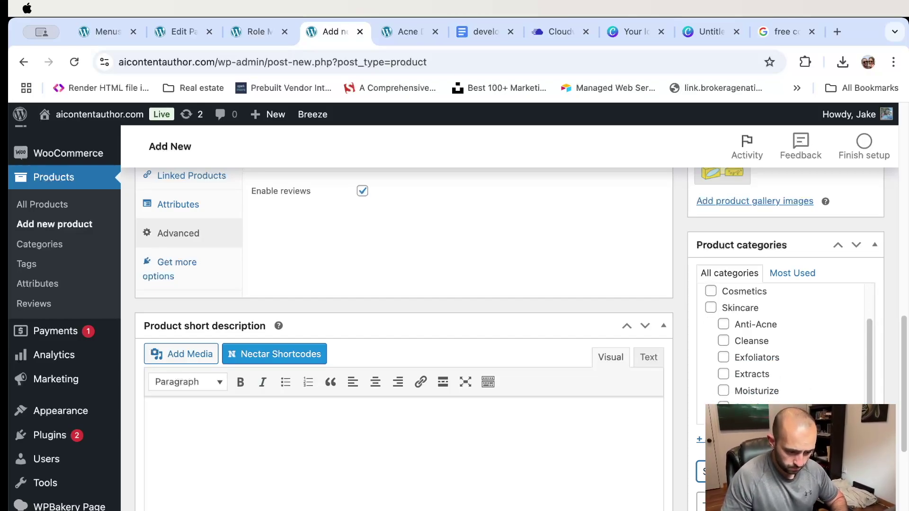
scroll(767, 363, down, 2)
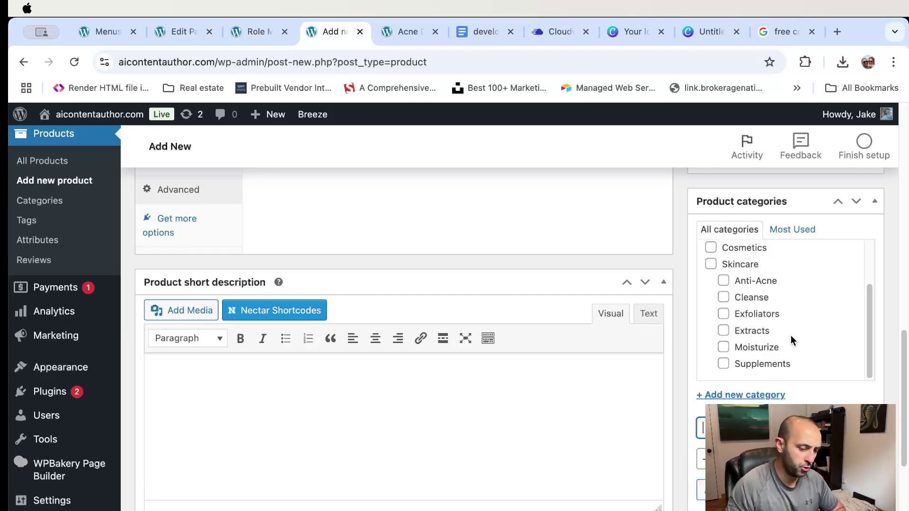
scroll(794, 328, down, 3)
scroll(784, 277, up, 3)
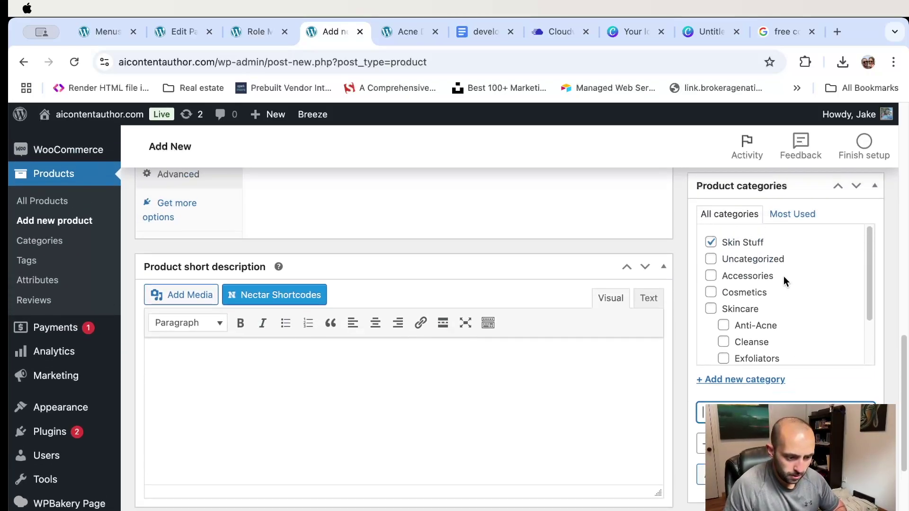
click(710, 243)
click(711, 276)
- Begin a product tag by typing 'b'
scroll(855, 374, down, 2)
scroll(847, 374, up, 3)
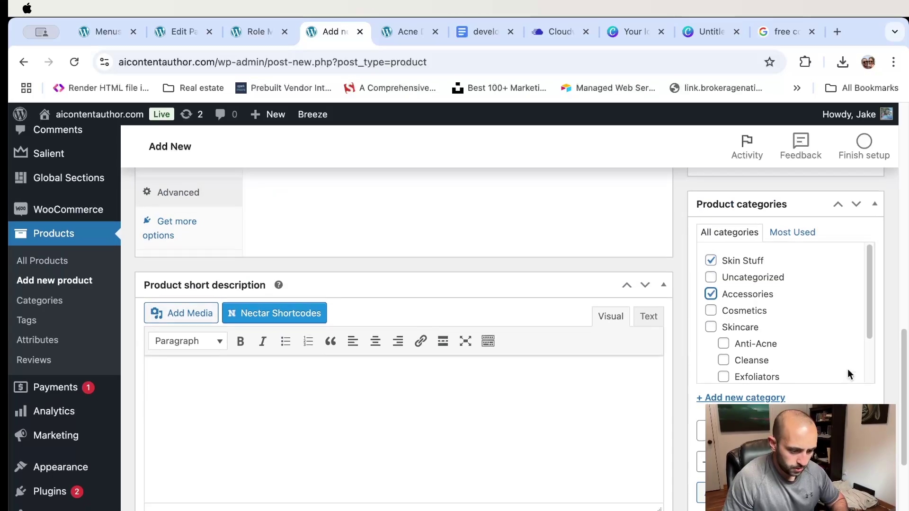
scroll(848, 374, down, 4)
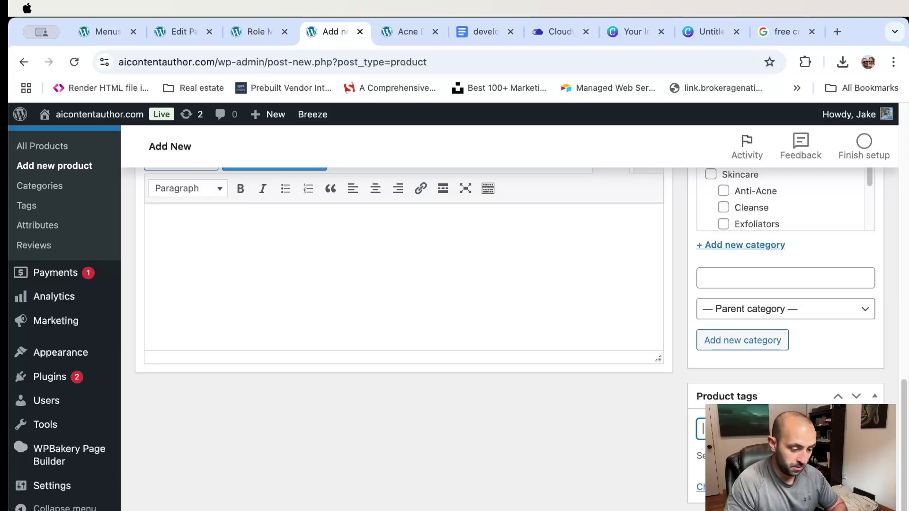
text(b)
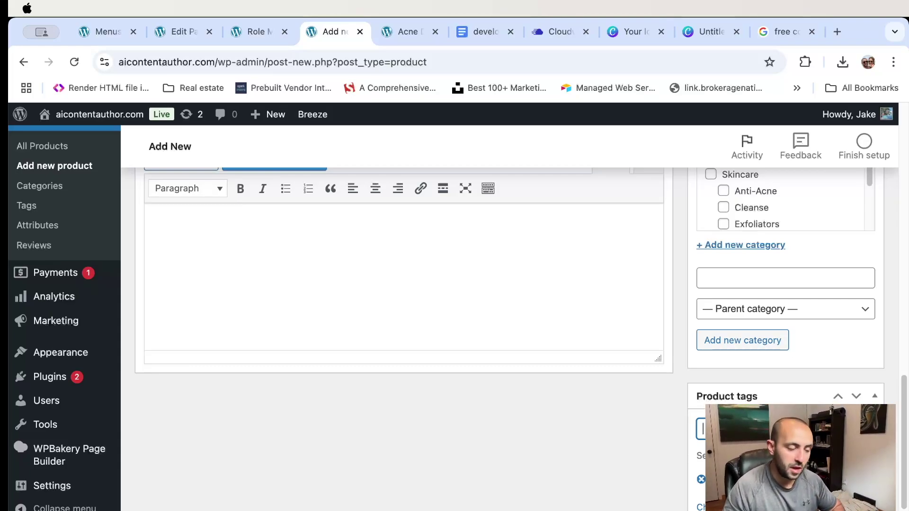
scroll(560, 387, up, 3)
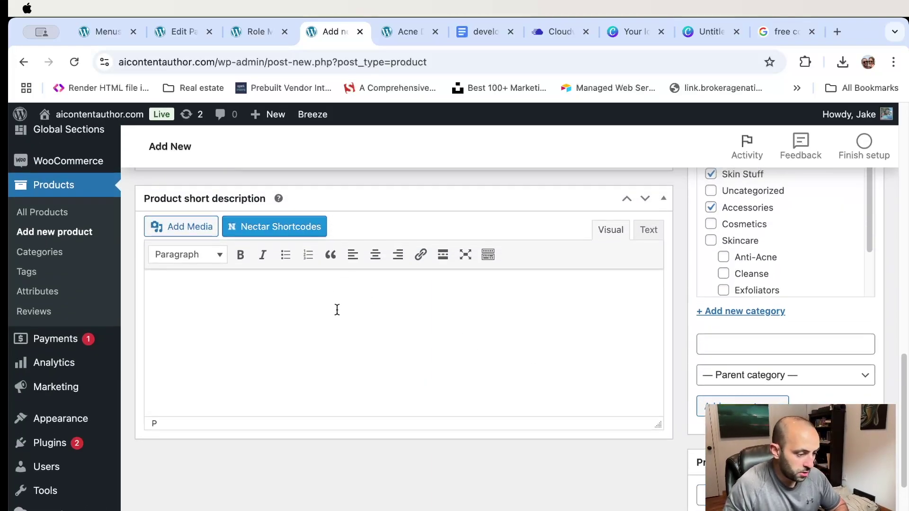
- Paste the makeup-removing wash blurb into the short description, comparing it with the Acne Defense Cleanser page
click(337, 310)
text(Take off the day with our new makeup removing wash. Our ingredients ensure that your makeup comes off easily , without drying your skin.)
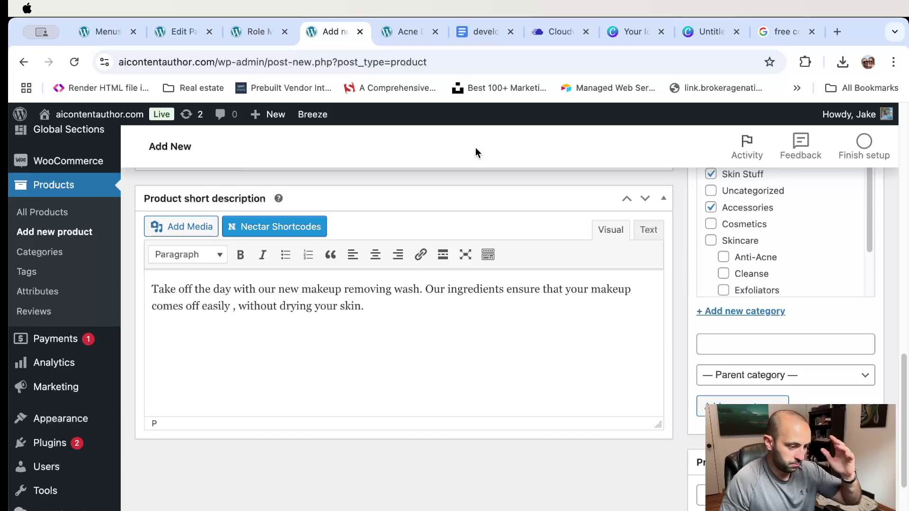
click(408, 32)
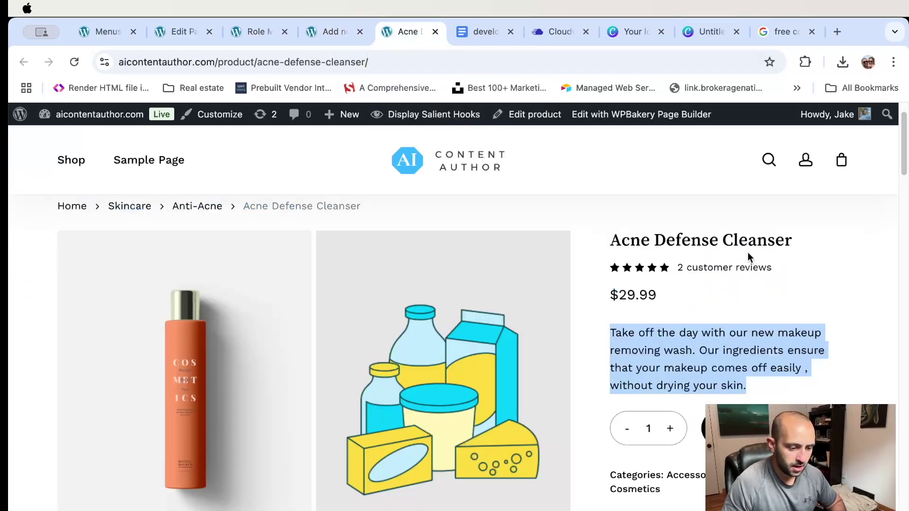
scroll(746, 265, down, 4)
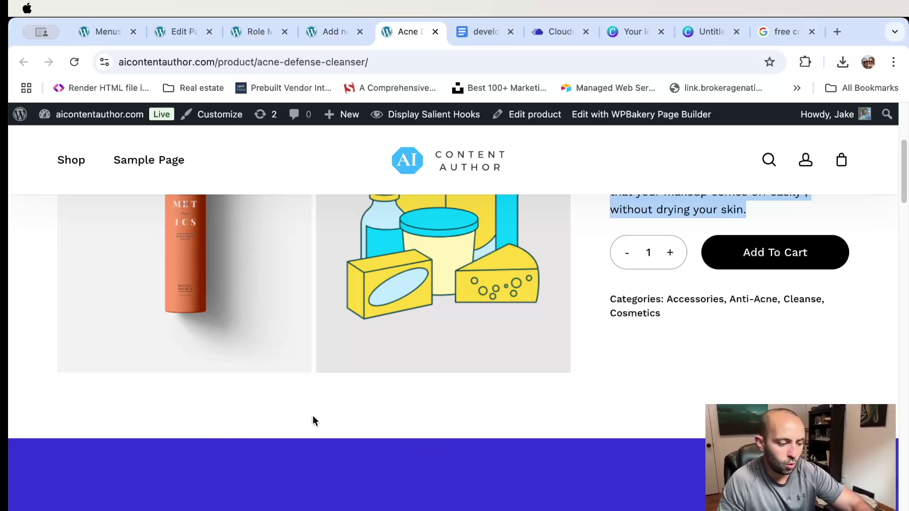
scroll(673, 321, up, 4)
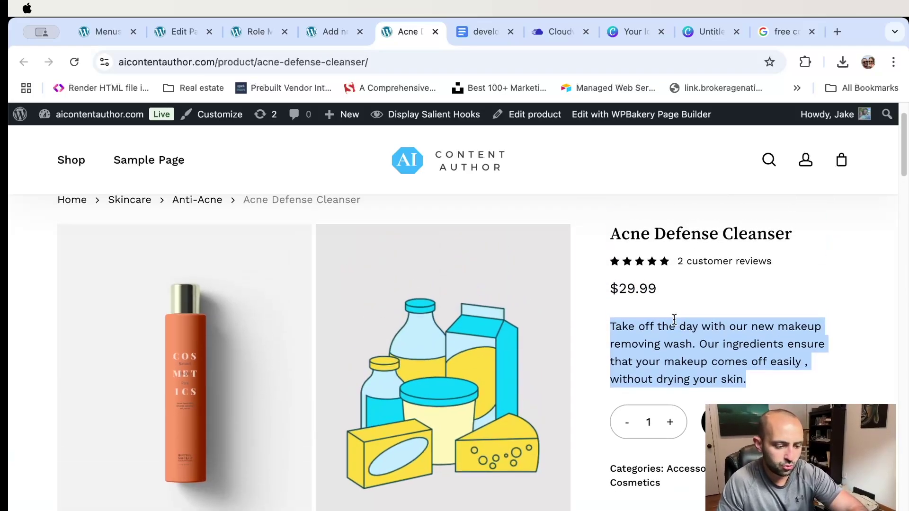
scroll(698, 351, down, 8)
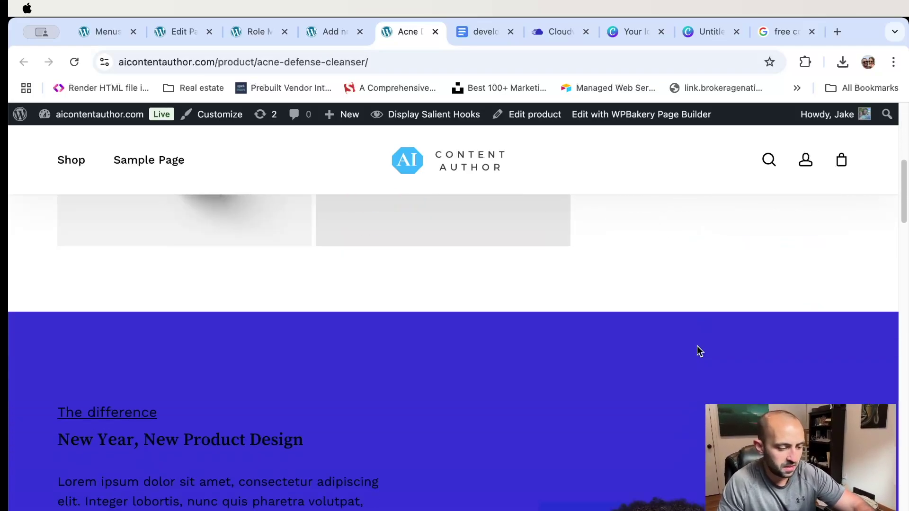
scroll(365, 349, down, 3)
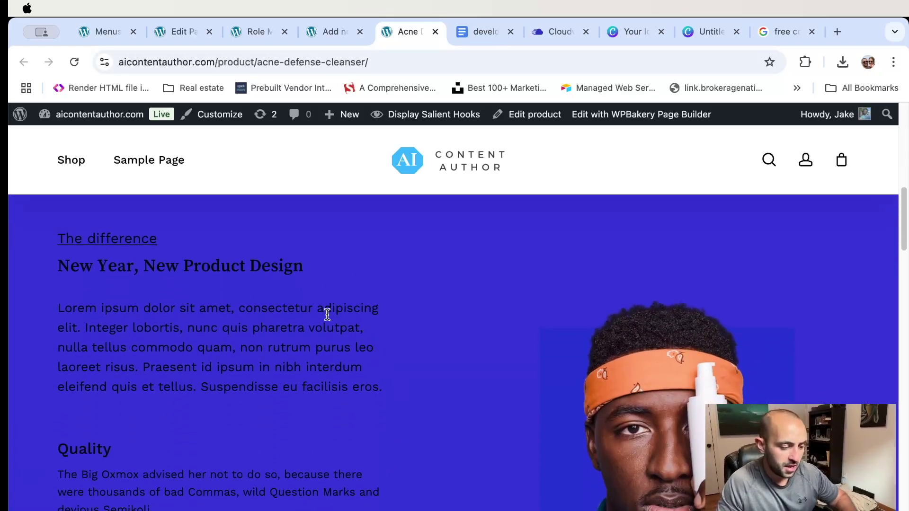
click(330, 31)
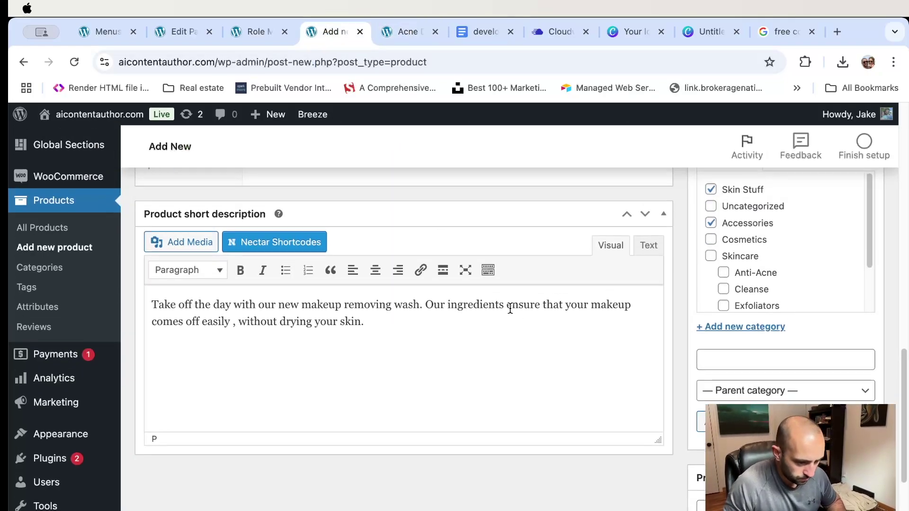
- Review the General tab pricing and keep the product type as Simple product
scroll(509, 308, up, 5)
scroll(510, 308, down, 6)
scroll(508, 308, up, 9)
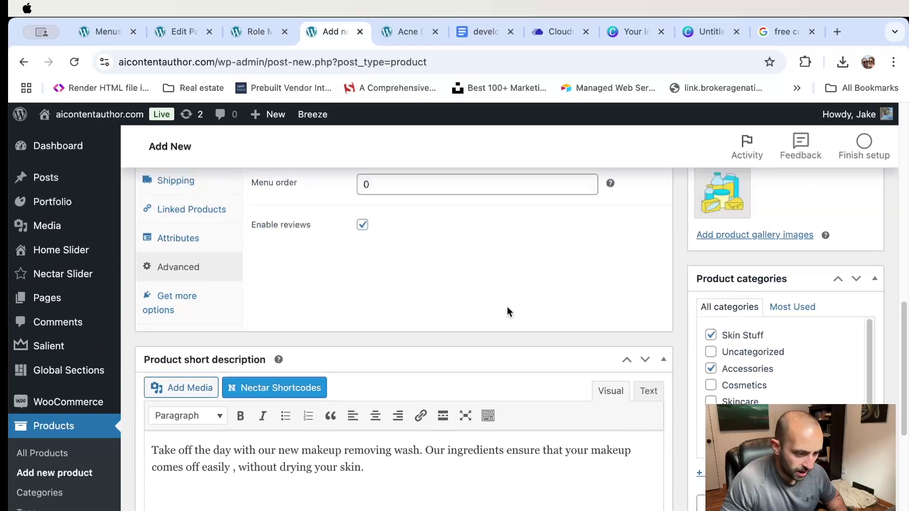
scroll(507, 307, up, 10)
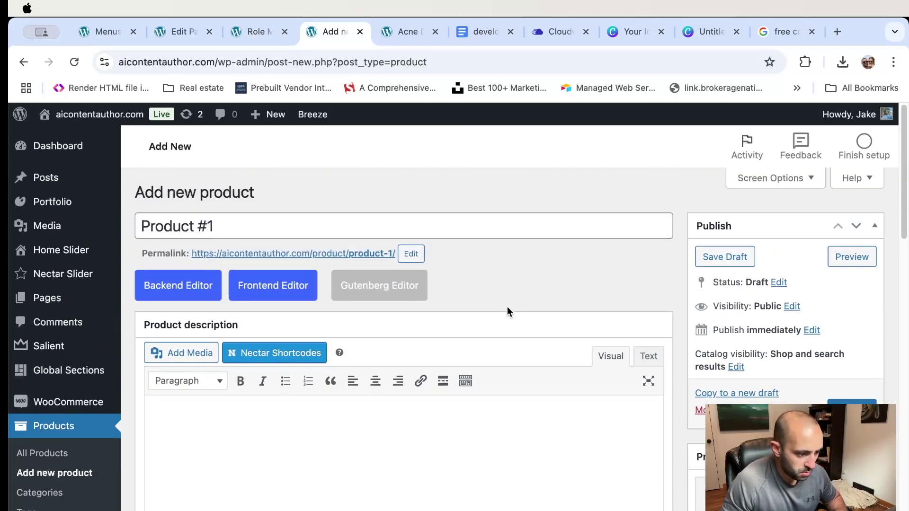
scroll(507, 307, down, 3)
scroll(507, 307, up, 3)
scroll(507, 307, down, 1)
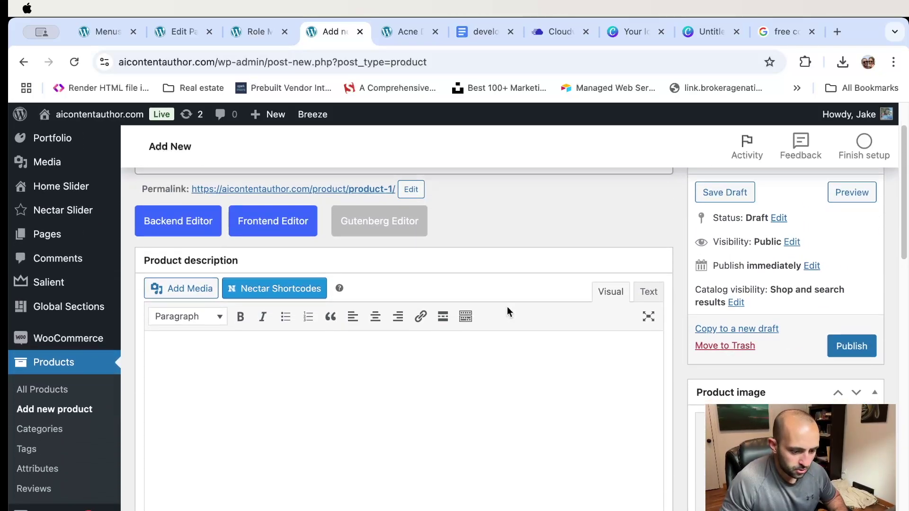
scroll(507, 307, up, 1)
scroll(761, 401, down, 4)
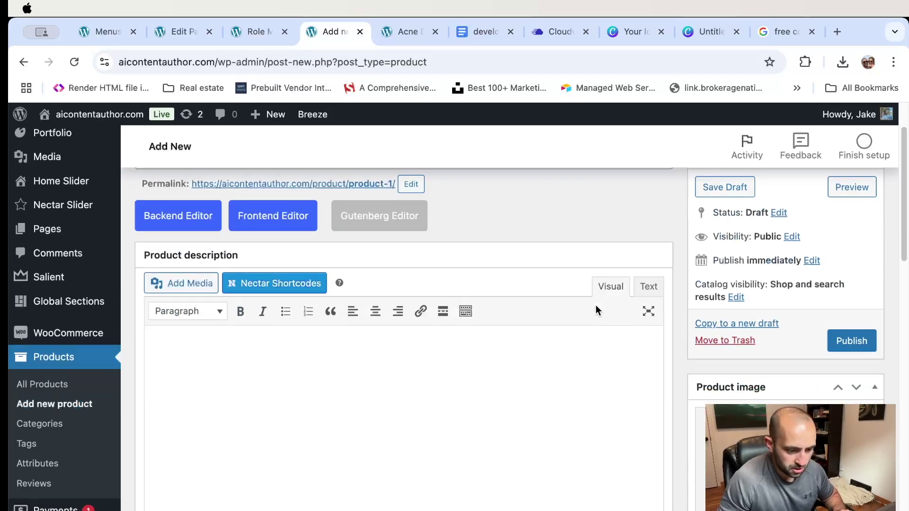
scroll(739, 345, down, 5)
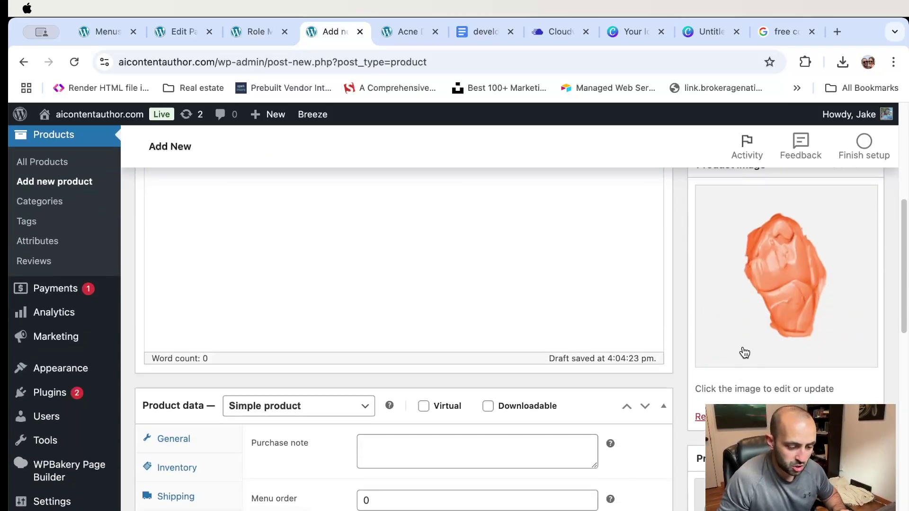
scroll(744, 346, down, 2)
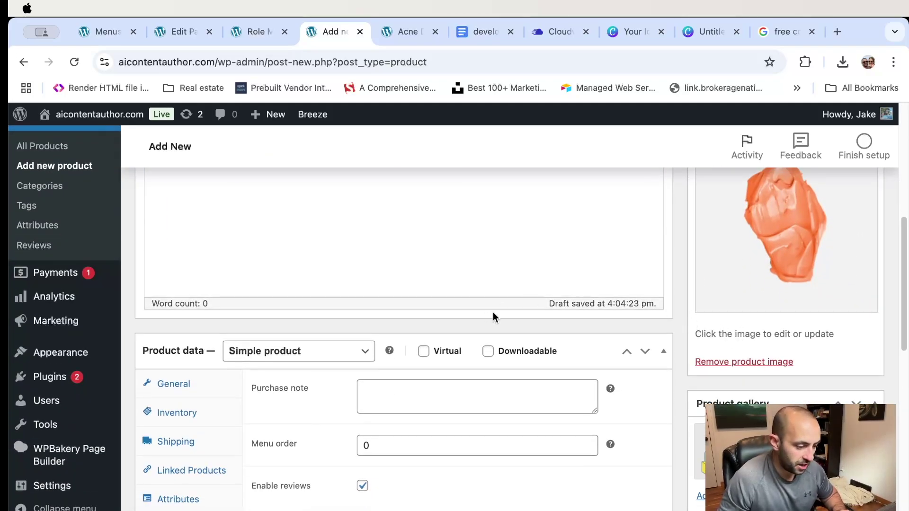
click(175, 392)
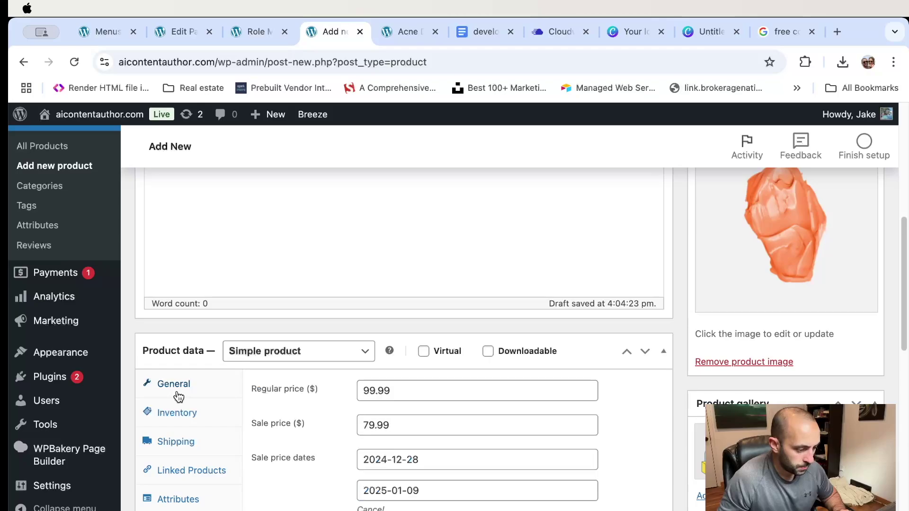
click(295, 359)
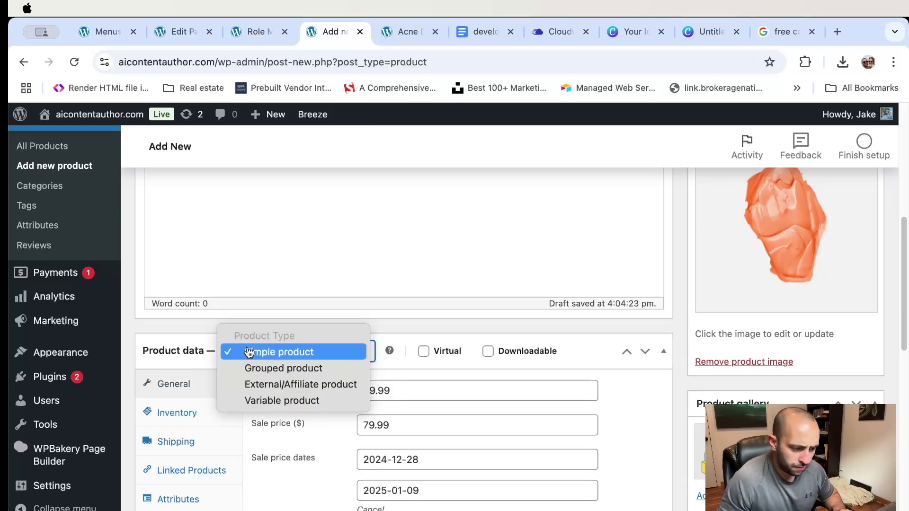
click(493, 354)
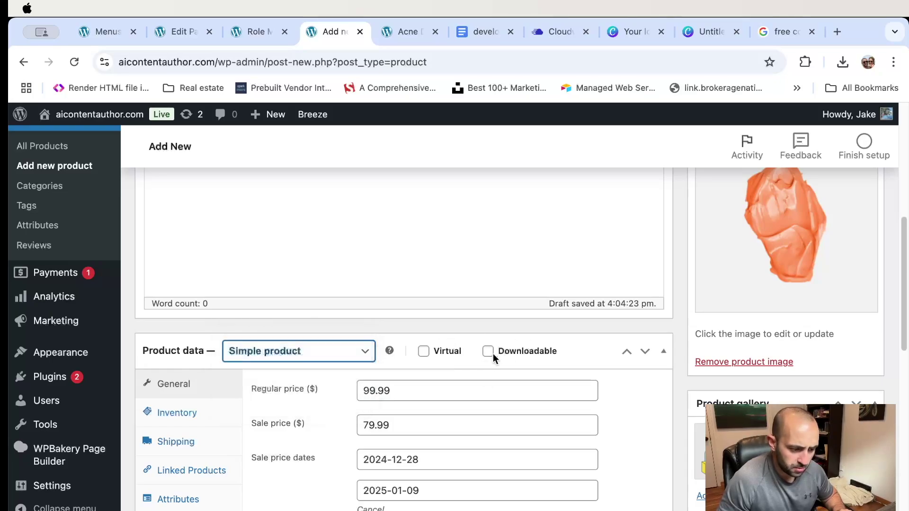
- Submit Product #1 to publish it
scroll(441, 328, down, 1)
scroll(442, 328, down, 3)
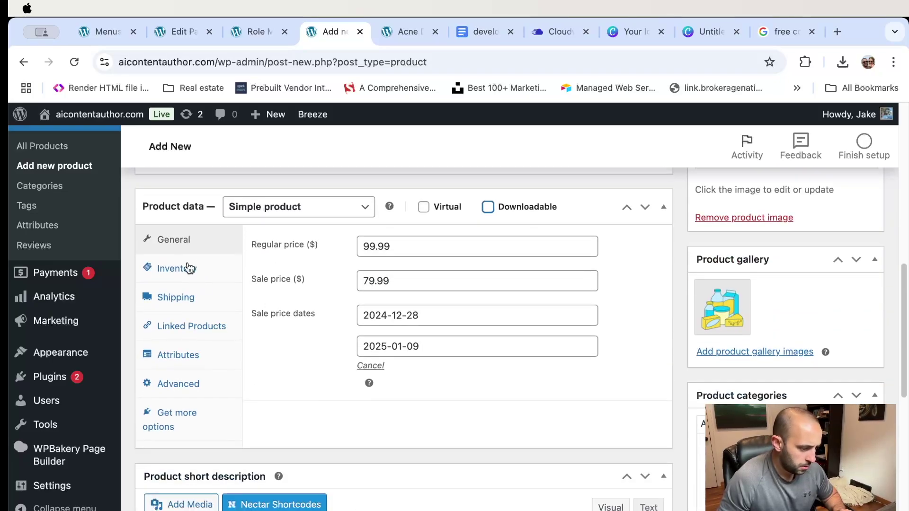
scroll(257, 398, down, 4)
scroll(324, 413, up, 12)
scroll(325, 416, down, 1)
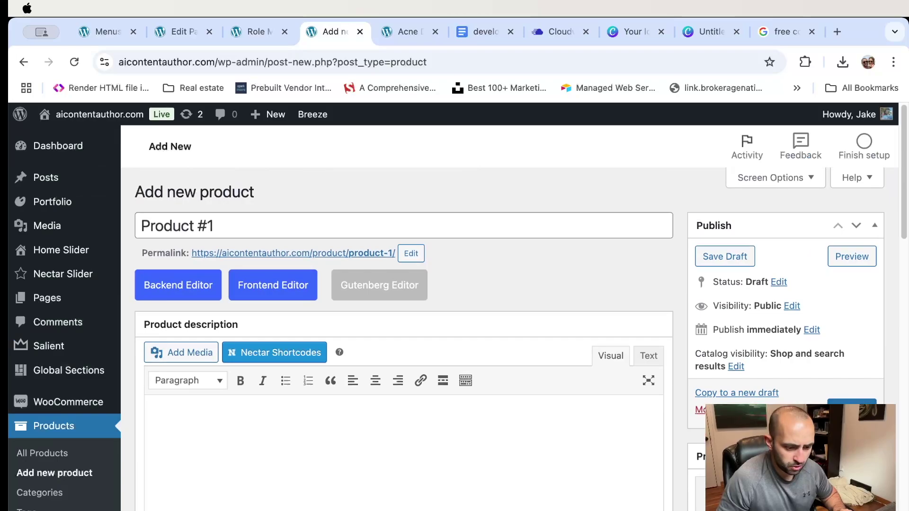
key(super+r)
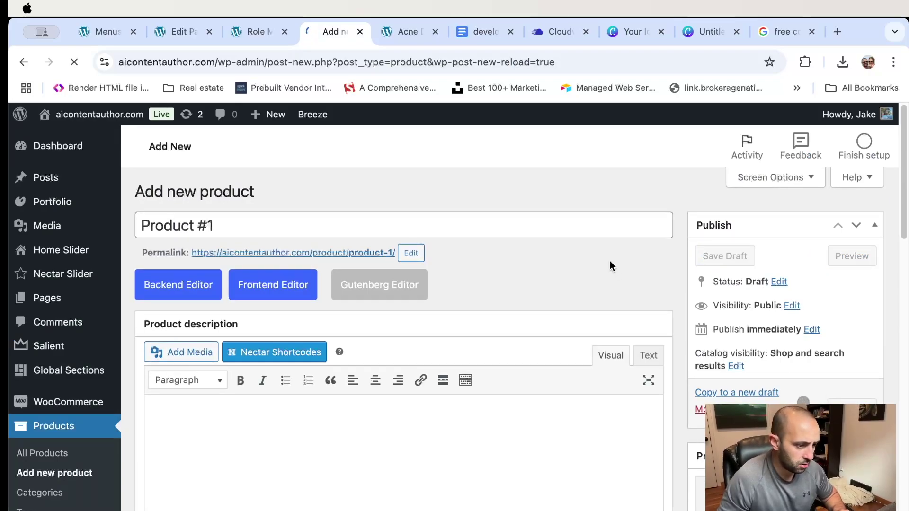
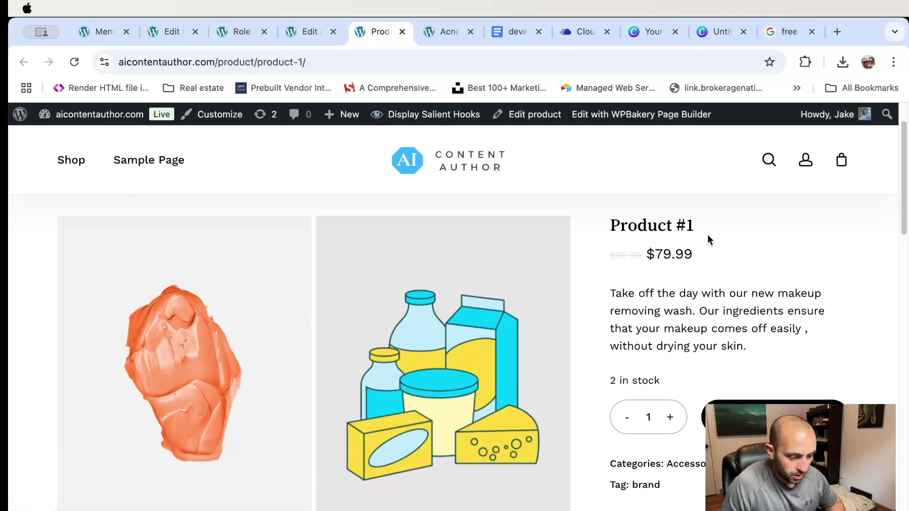
- Check Product #1's storefront page with its $79.99 sale price, then return to WooCommerce Site visibility settings
scroll(696, 234, down, 4)
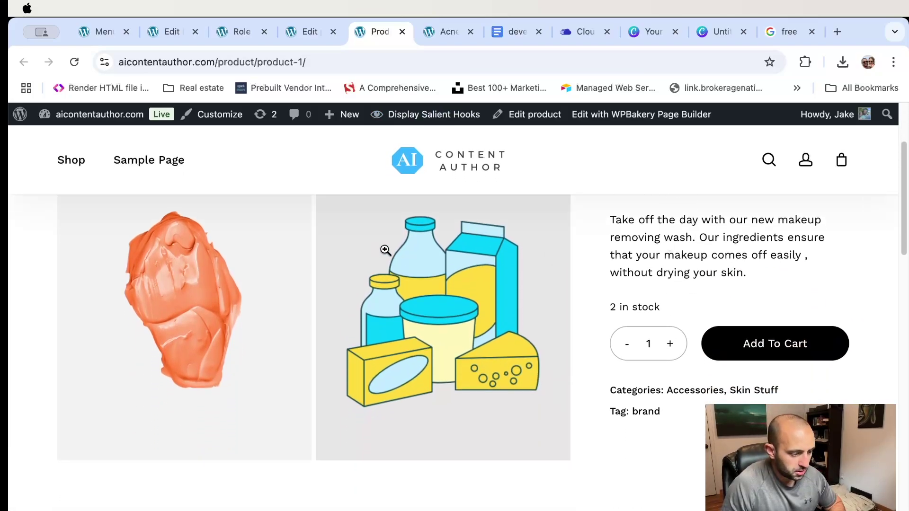
scroll(237, 254, up, 3)
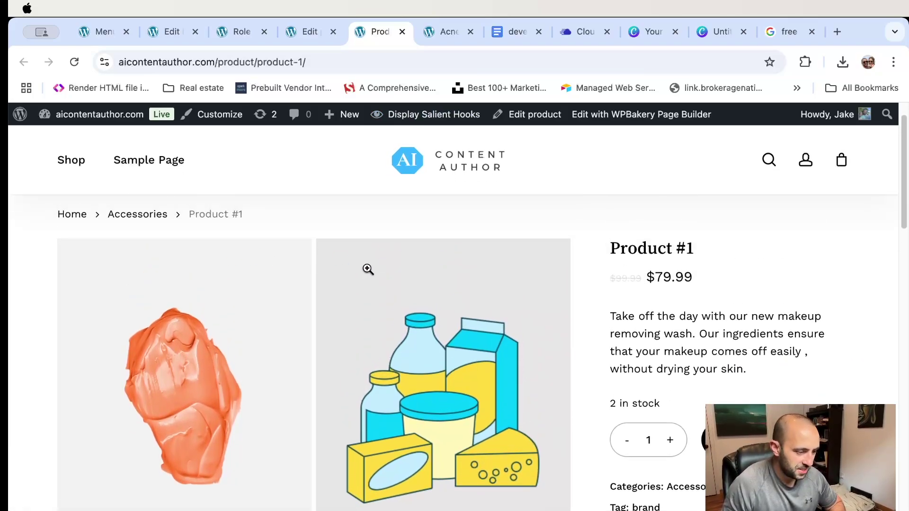
scroll(354, 280, up, 2)
scroll(444, 294, down, 5)
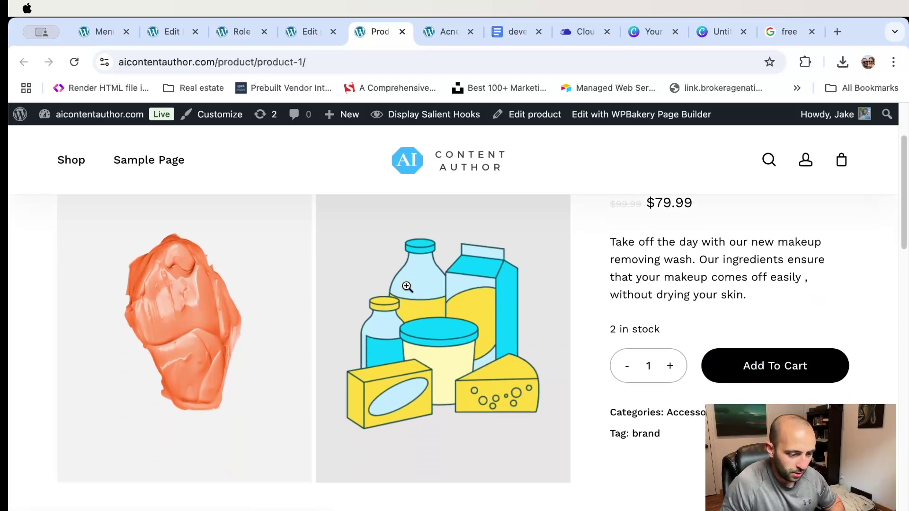
scroll(408, 286, up, 3)
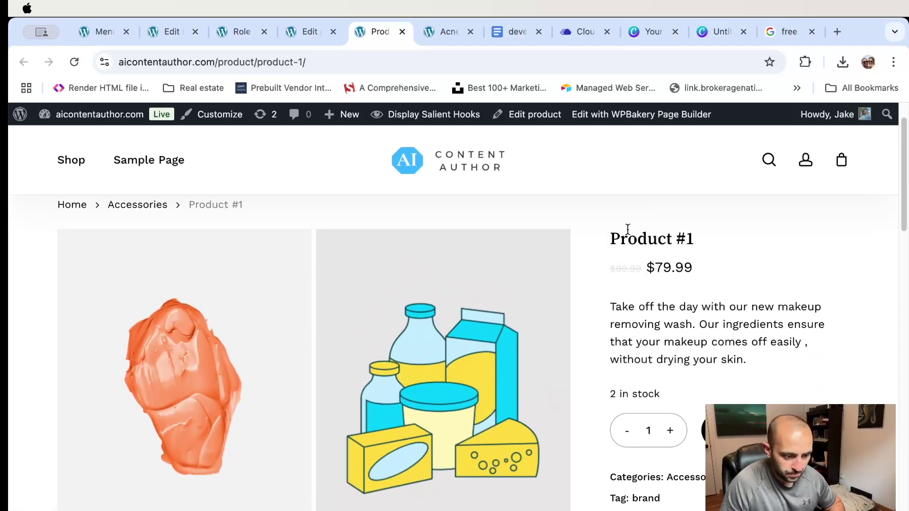
drag(609, 239, 728, 279)
drag(654, 268, 731, 274)
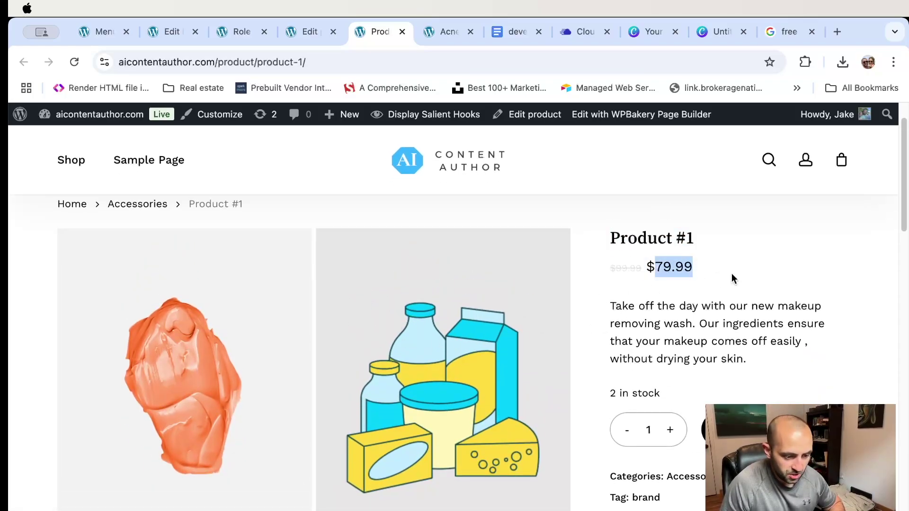
scroll(776, 280, down, 2)
scroll(776, 280, down, 10)
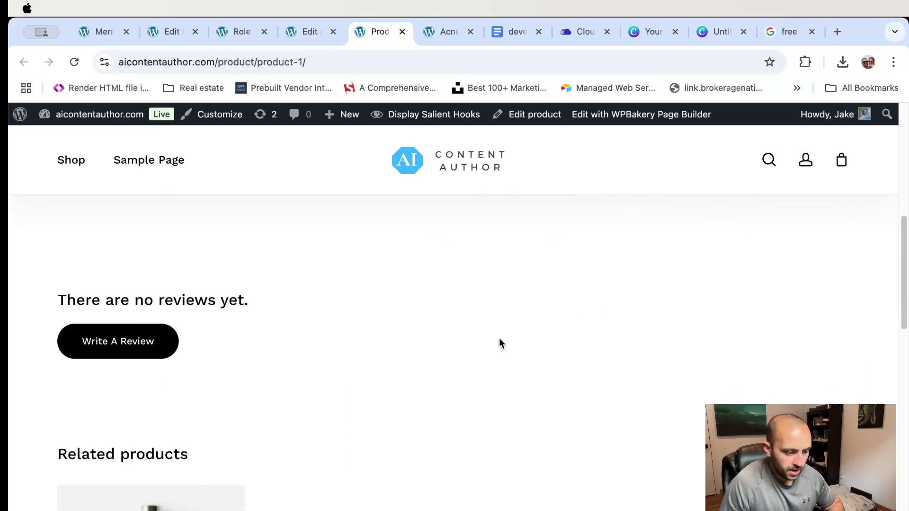
scroll(433, 298, up, 5)
key(super+grave)
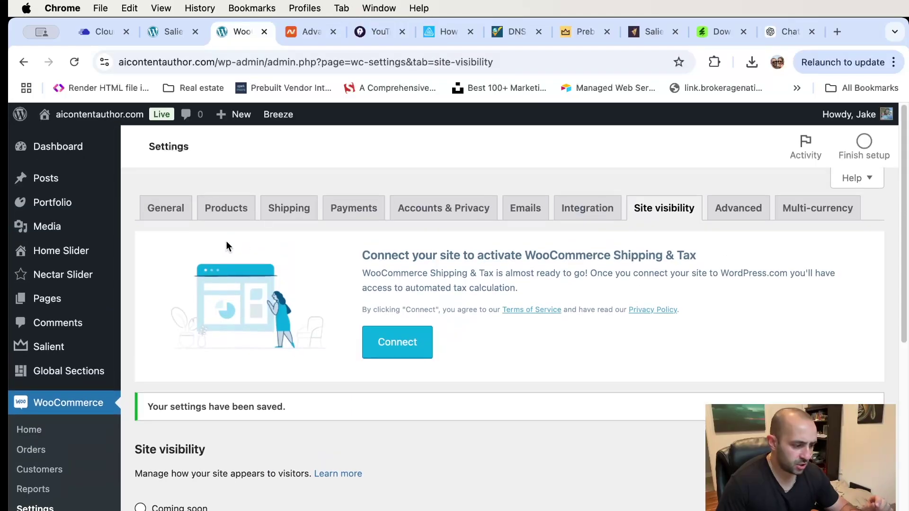
- Review the General tab's store address and the selling and shipping location choices, leaving them unchanged
click(172, 208)
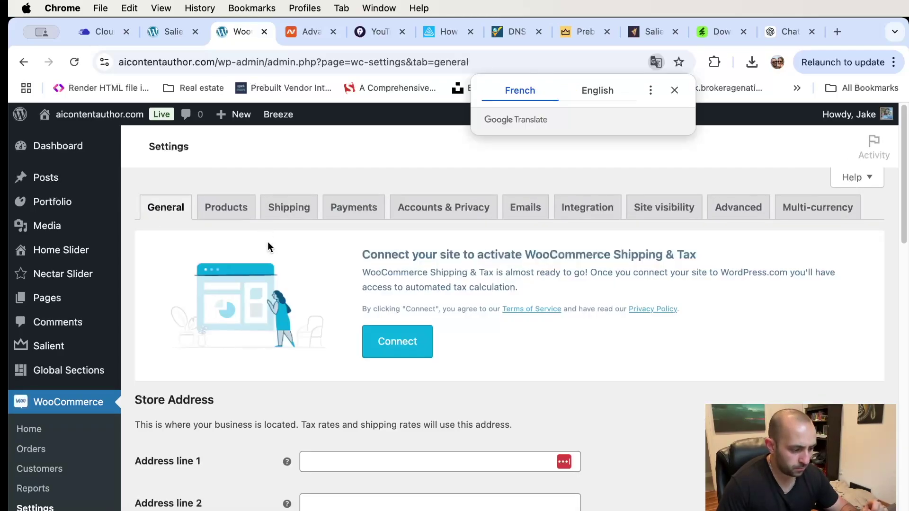
scroll(268, 241, down, 3)
click(389, 331)
scroll(501, 308, down, 1)
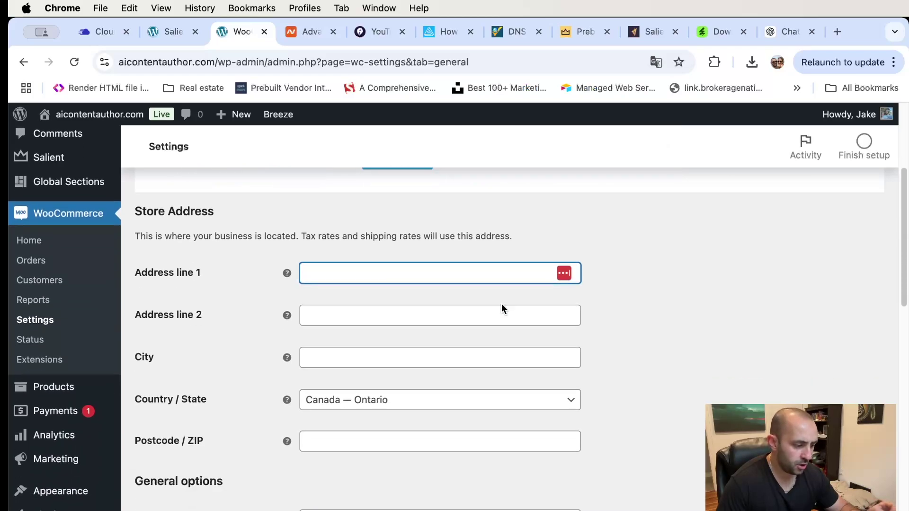
scroll(303, 278, down, 2)
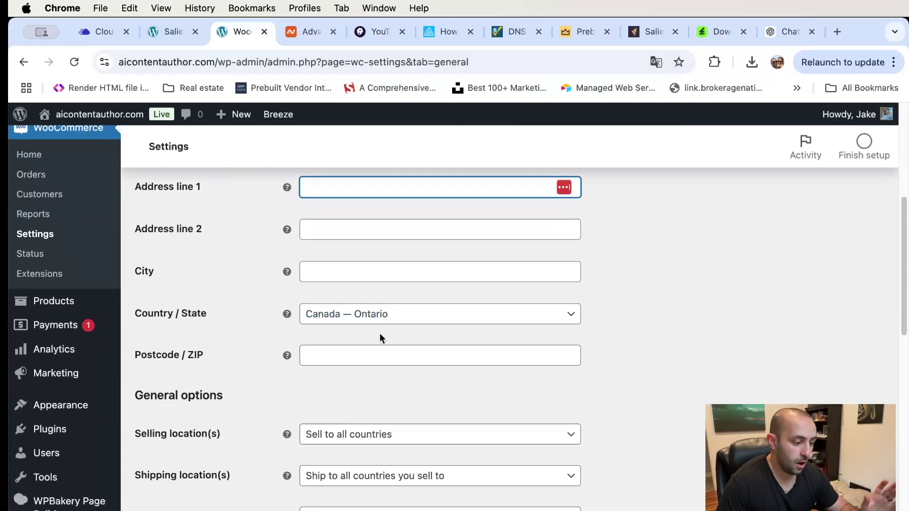
scroll(375, 328, down, 3)
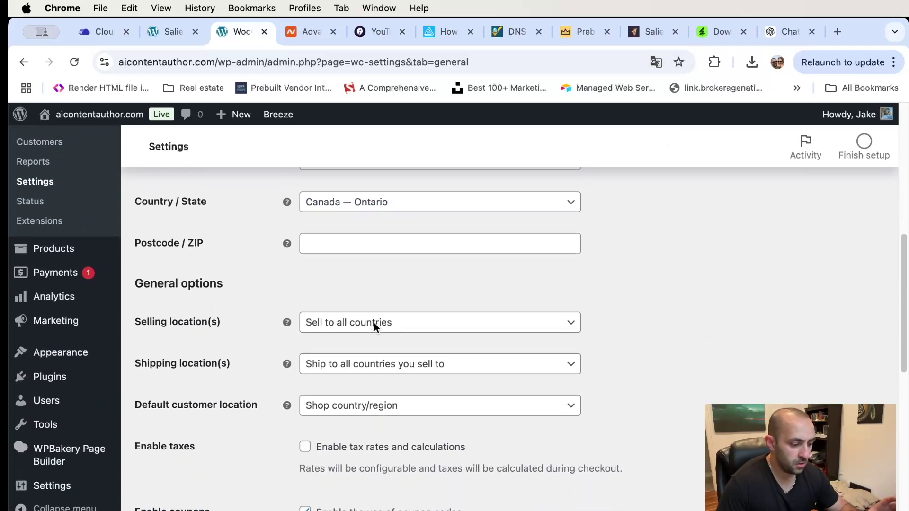
click(375, 322)
click(375, 326)
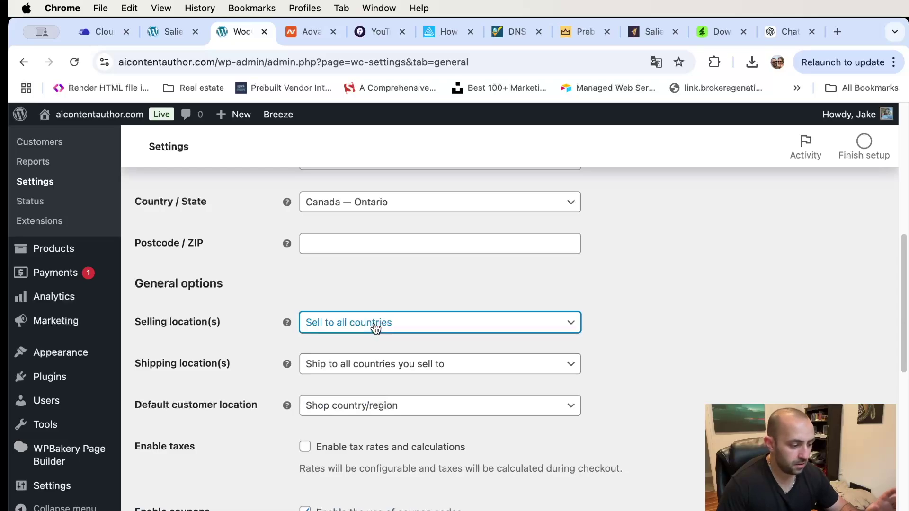
click(371, 364)
click(512, 365)
- Check the currency options, set to Canadian dollar, then move to the Products settings
scroll(512, 334, down, 1)
scroll(362, 362, down, 1)
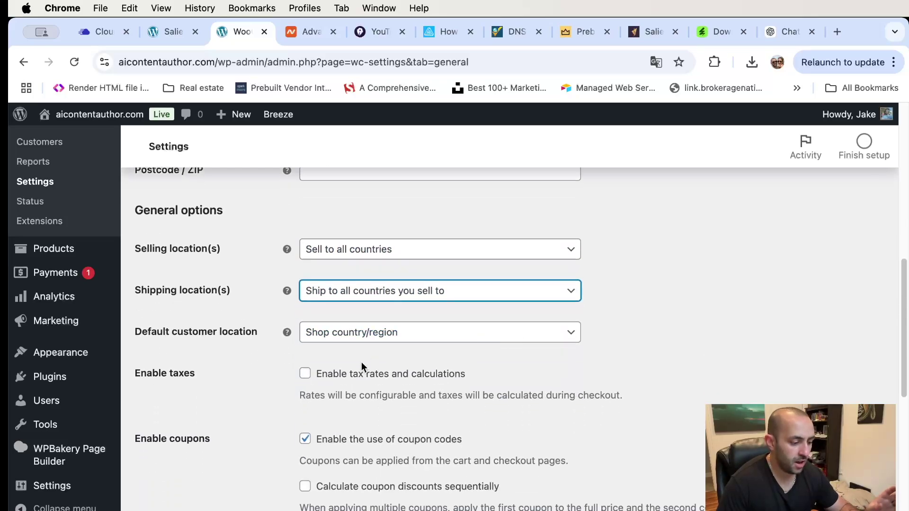
scroll(354, 364, down, 2)
scroll(355, 368, down, 1)
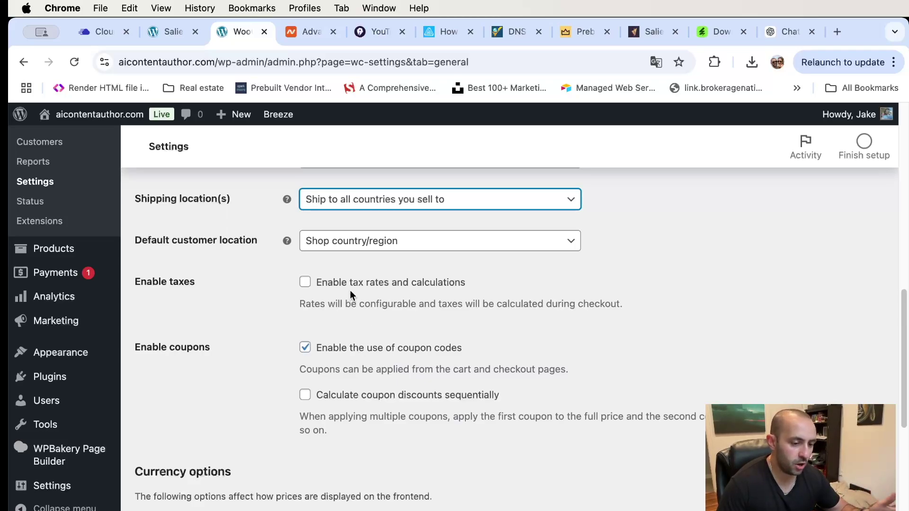
scroll(490, 332, down, 5)
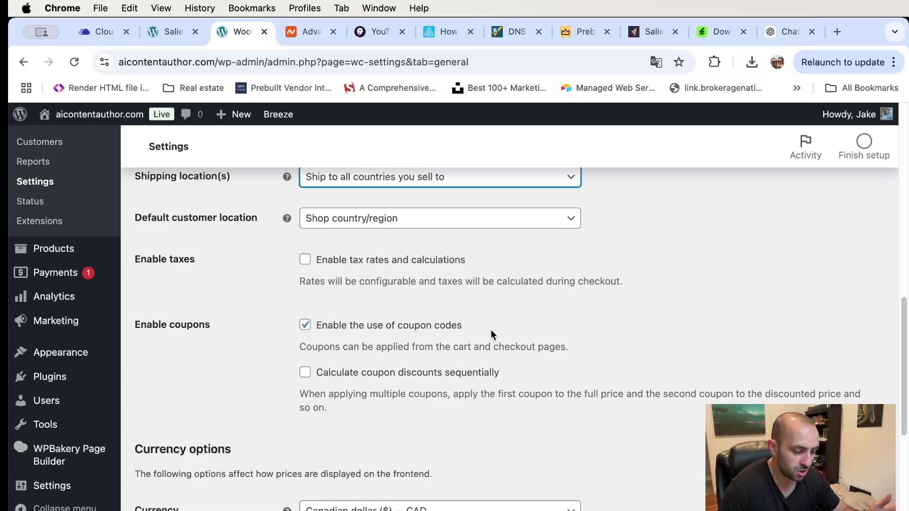
scroll(401, 337, down, 3)
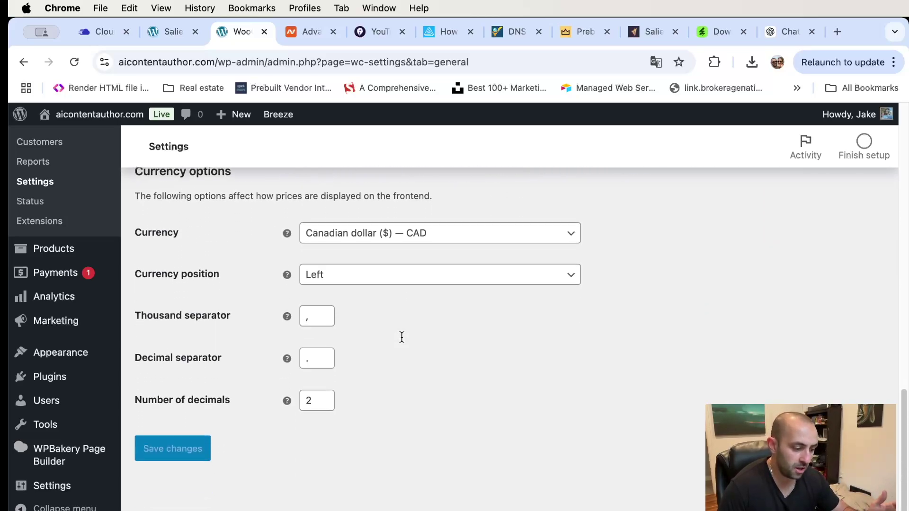
scroll(402, 337, up, 12)
scroll(401, 337, up, 2)
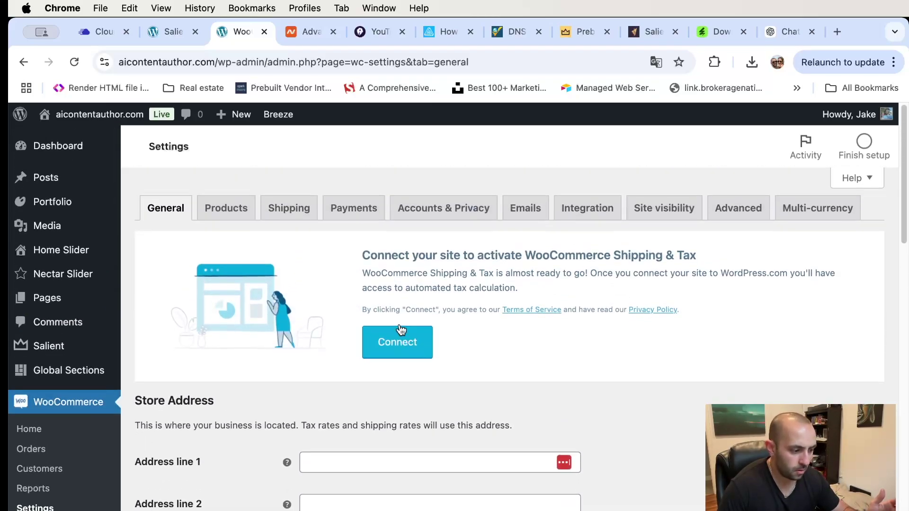
click(234, 207)
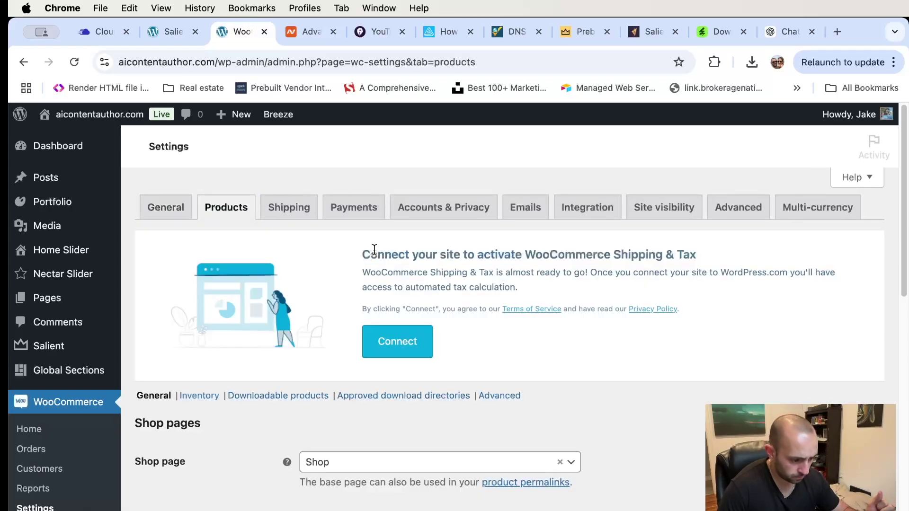
- Set the weight unit to lbs and dimensions unit to in, save, then go to Inventory
scroll(374, 251, down, 5)
scroll(374, 249, down, 5)
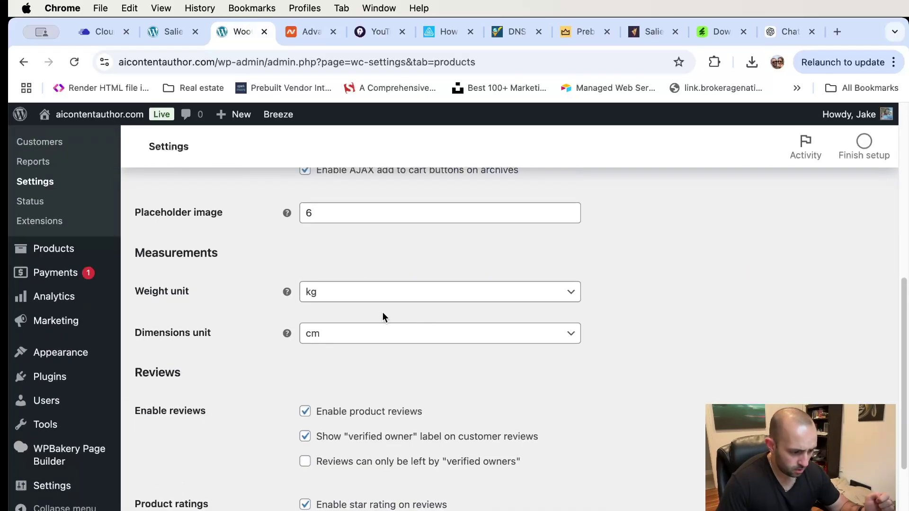
click(382, 295)
click(368, 368)
click(386, 335)
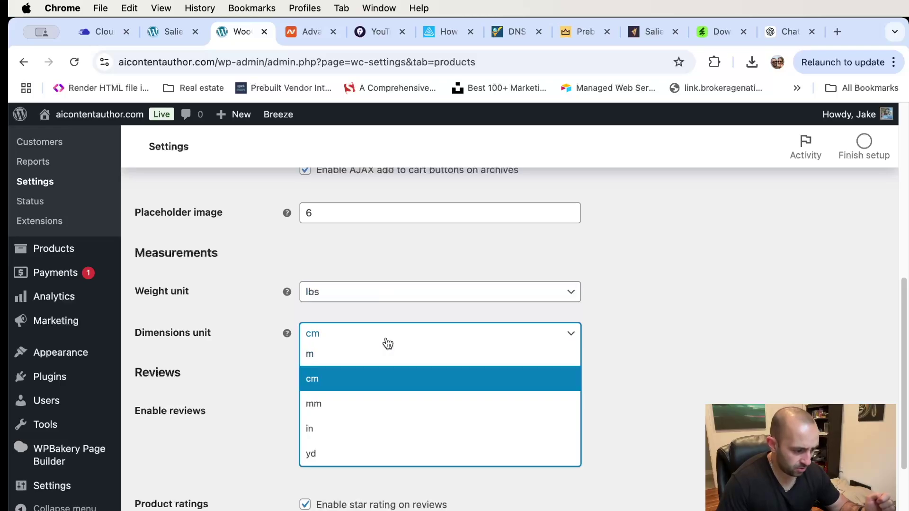
click(350, 433)
scroll(695, 322, down, 3)
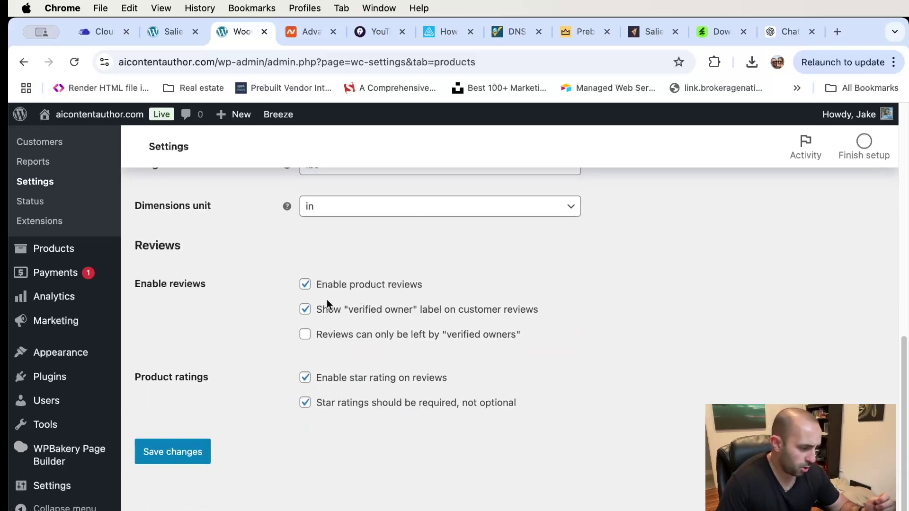
scroll(323, 322, up, 10)
scroll(323, 322, down, 10)
click(171, 452)
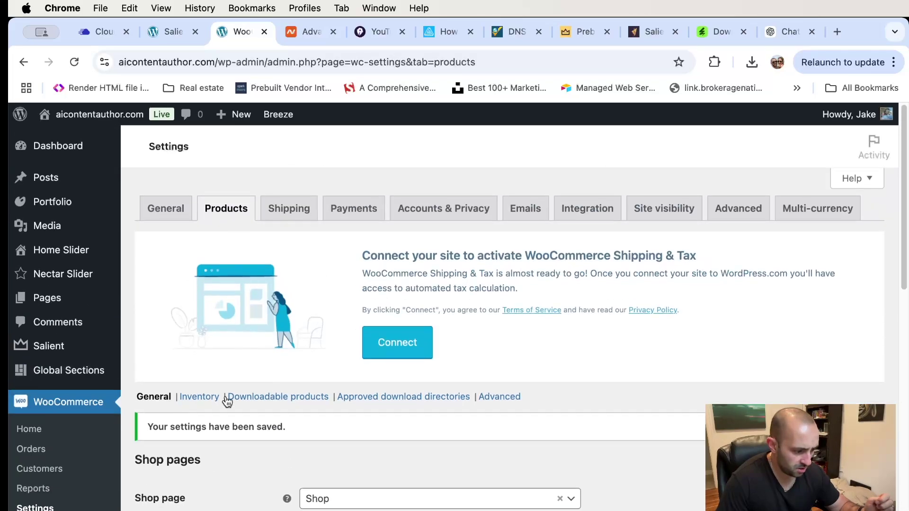
click(198, 397)
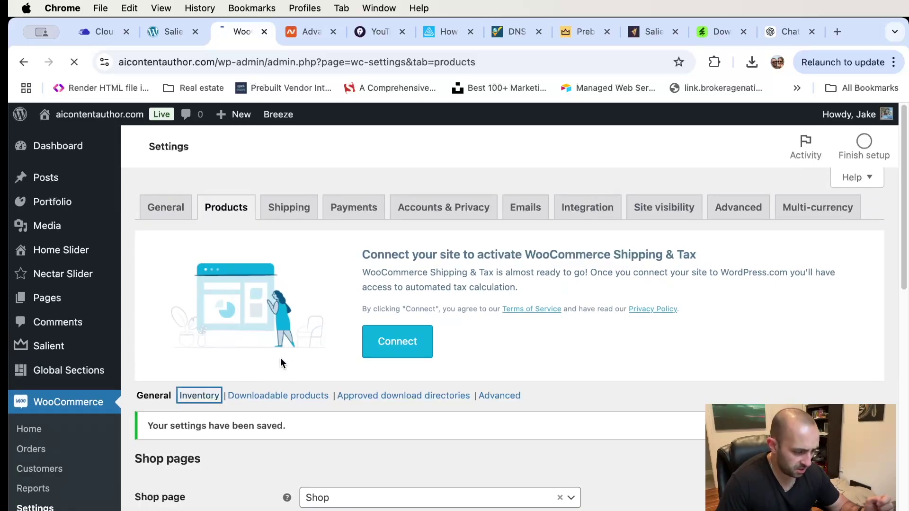
- Look over the Inventory settings, then the Downloadable products settings
scroll(276, 367, down, 3)
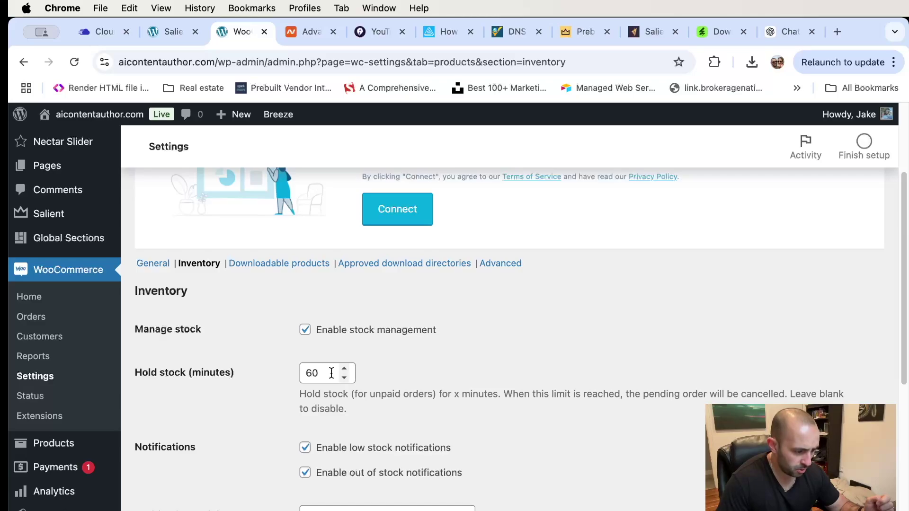
scroll(330, 374, down, 3)
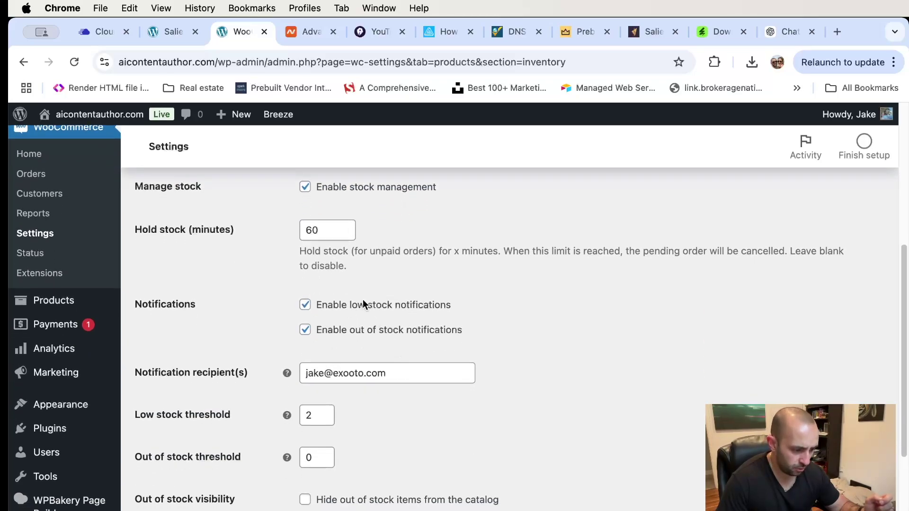
scroll(381, 353, down, 3)
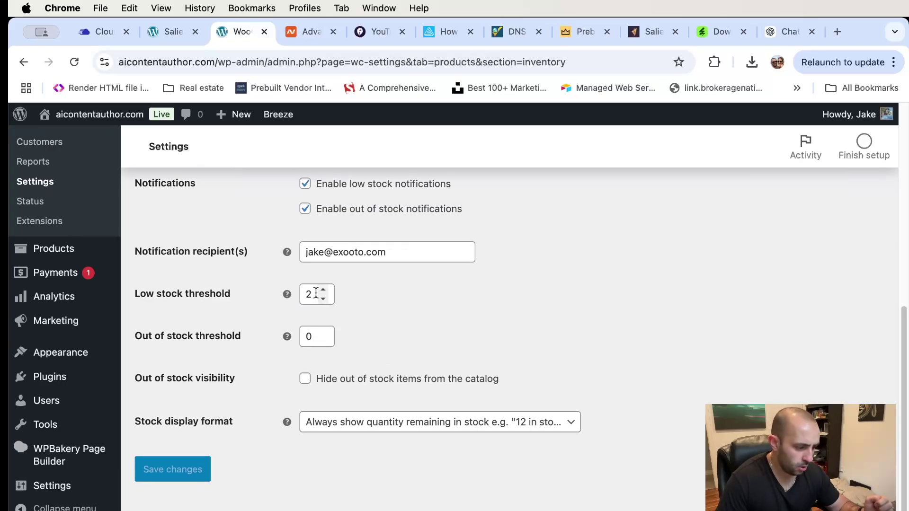
scroll(261, 384, up, 10)
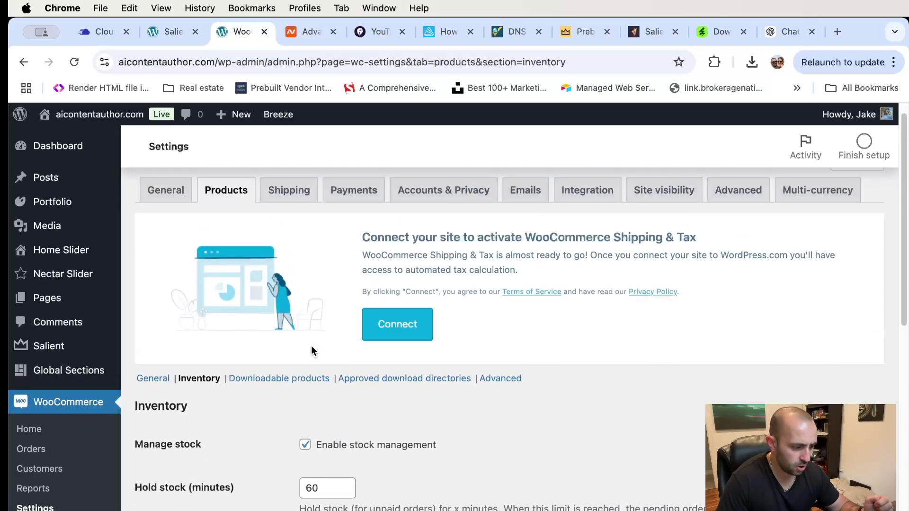
click(284, 395)
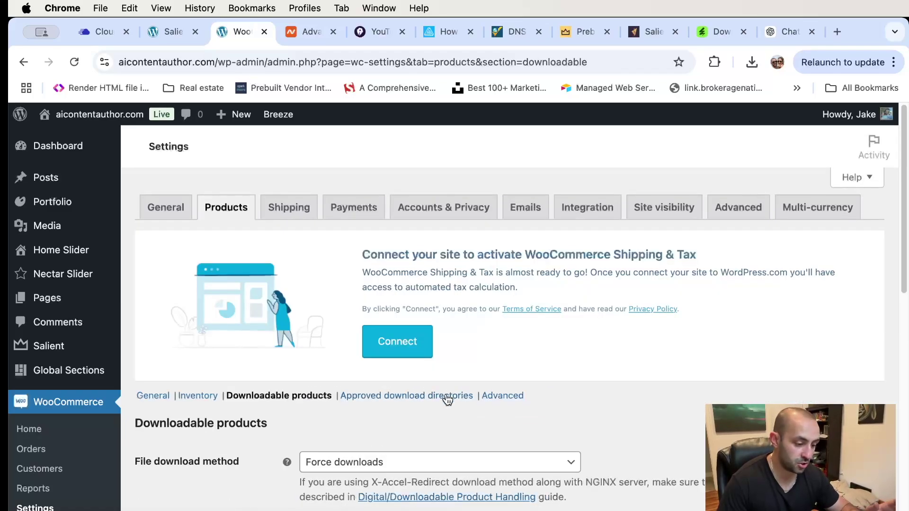
scroll(485, 447, down, 1)
scroll(485, 448, down, 10)
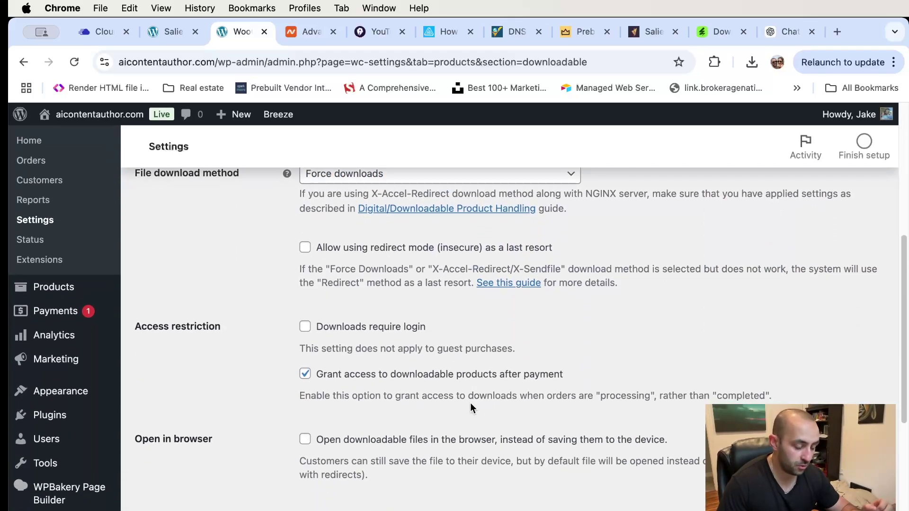
scroll(471, 402, down, 3)
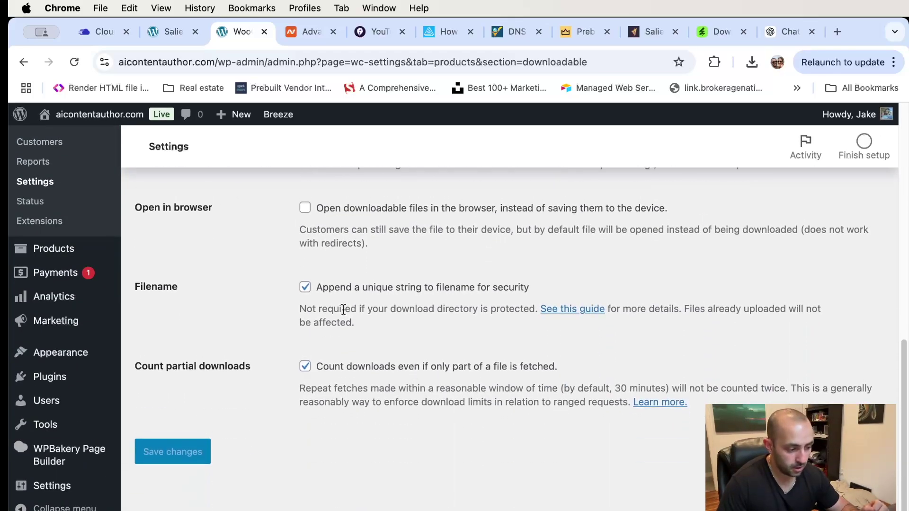
scroll(351, 277, up, 12)
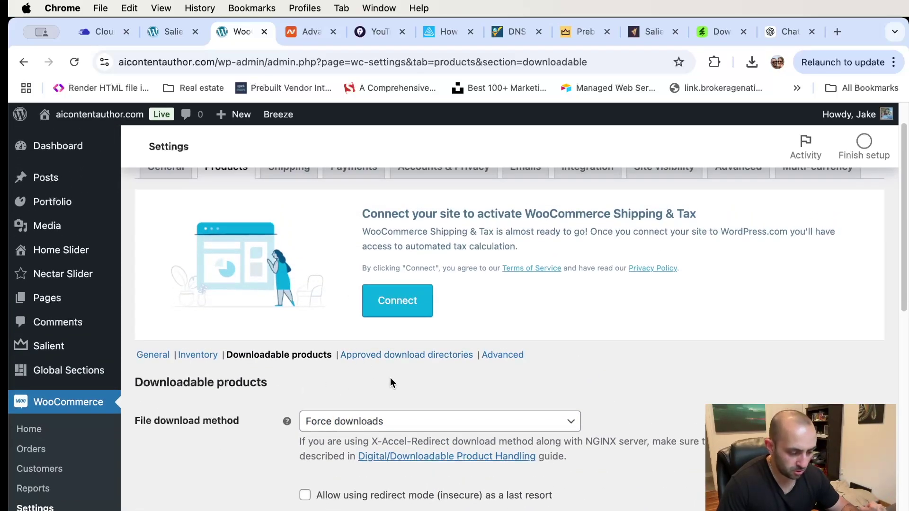
scroll(411, 364, up, 1)
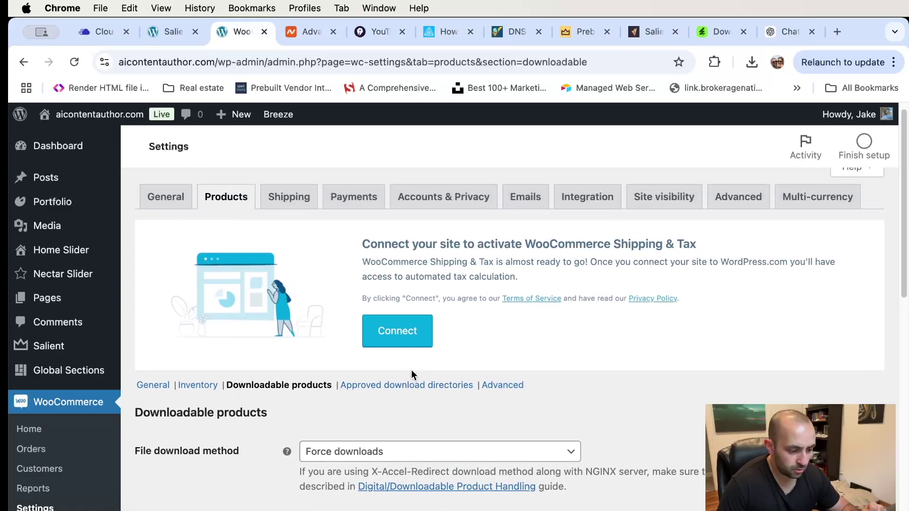
- Check the Advanced product settings, where all attributes lookup table options are unchecked
click(501, 387)
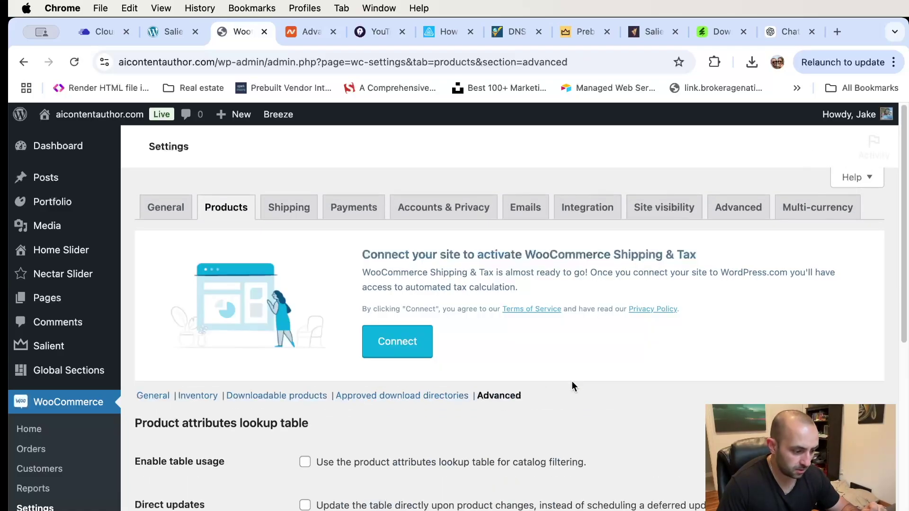
scroll(426, 355, down, 3)
scroll(358, 403, down, 2)
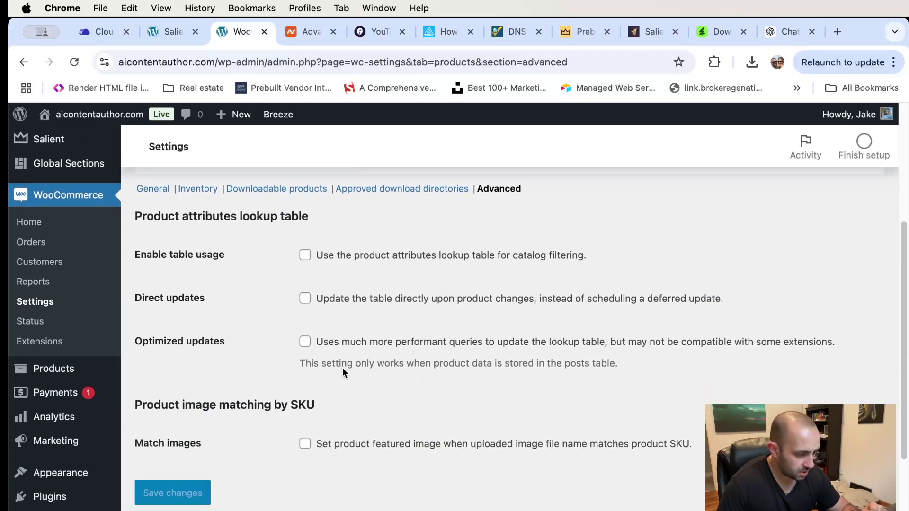
scroll(341, 369, up, 5)
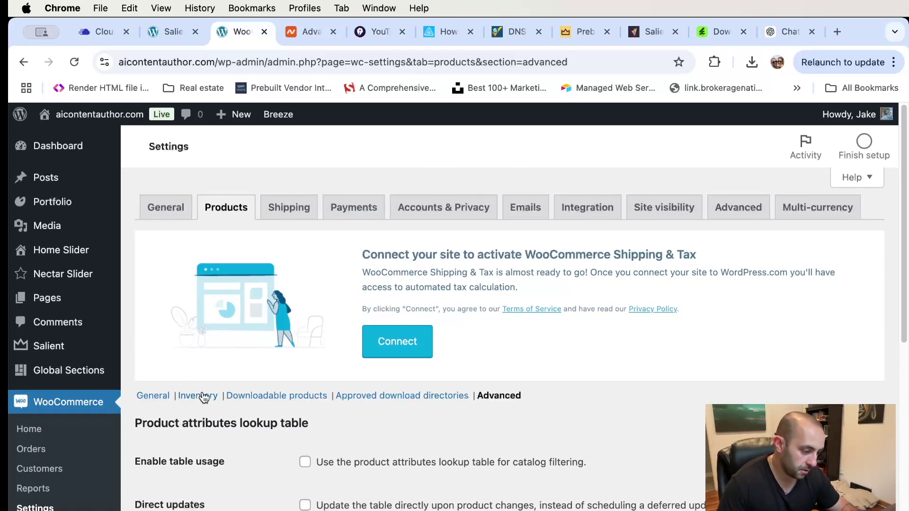
- Review the Shipping zones list: no zones yet, and Rest of the world has no methods
click(290, 215)
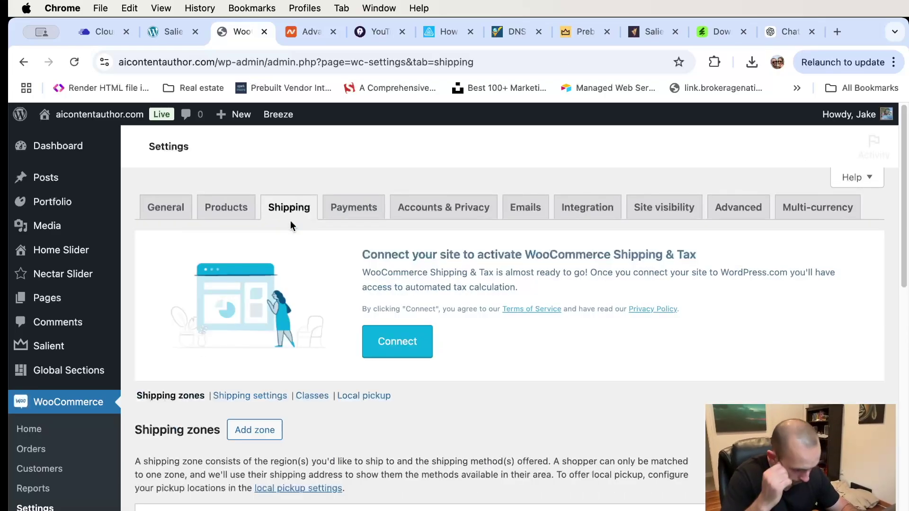
scroll(417, 327, down, 6)
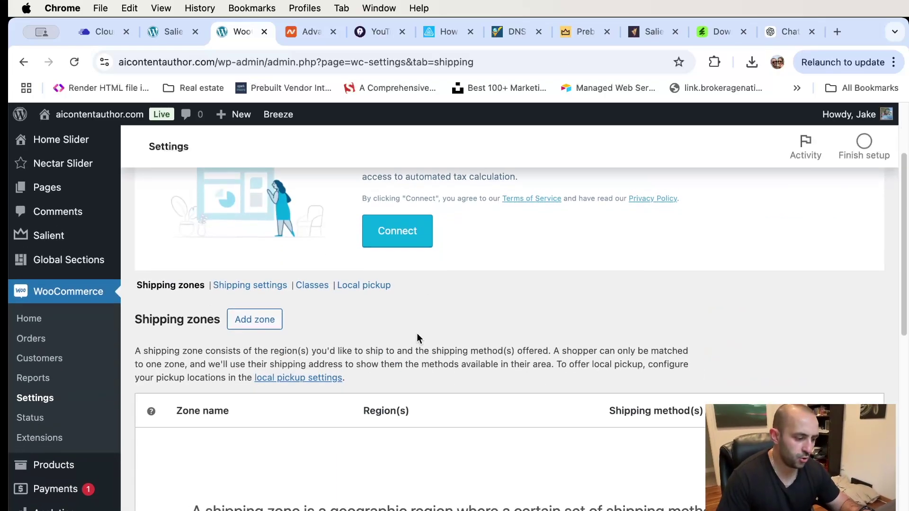
scroll(416, 325, down, 4)
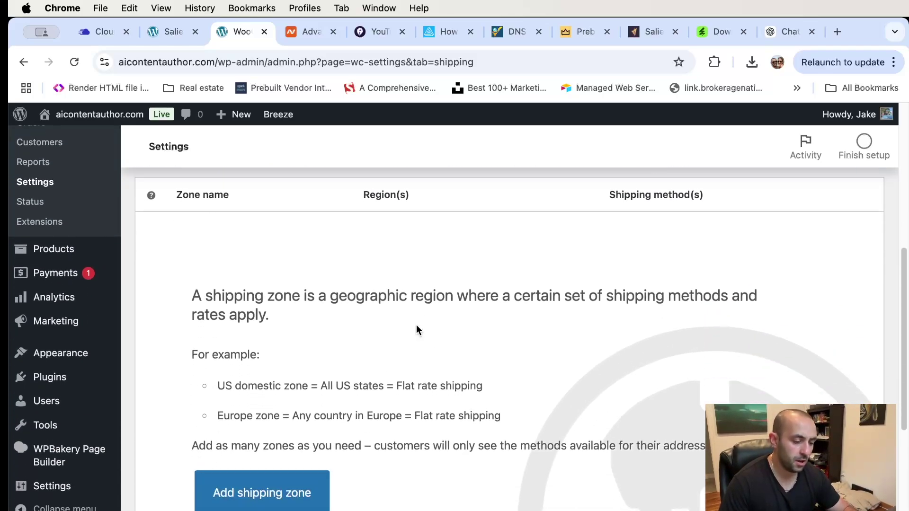
scroll(416, 325, up, 4)
scroll(416, 325, up, 4)
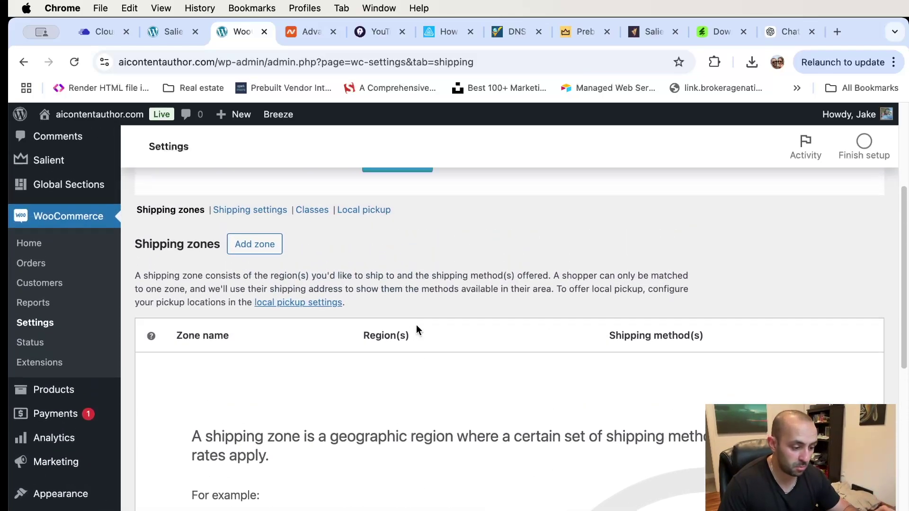
scroll(417, 330, down, 10)
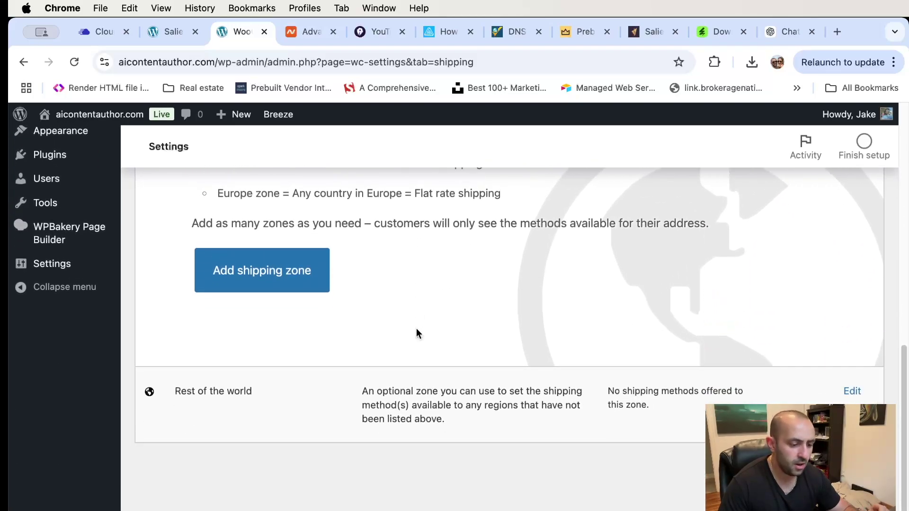
scroll(416, 332, up, 6)
scroll(416, 333, up, 3)
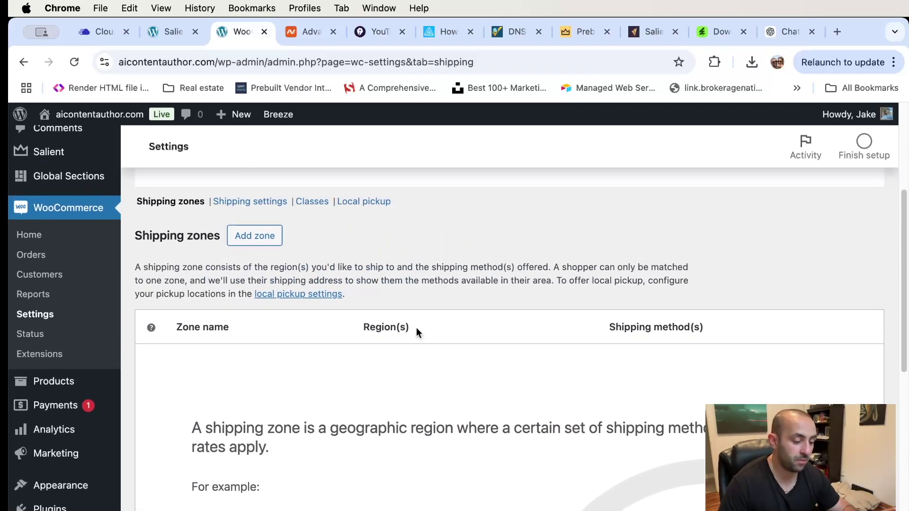
scroll(291, 330, down, 4)
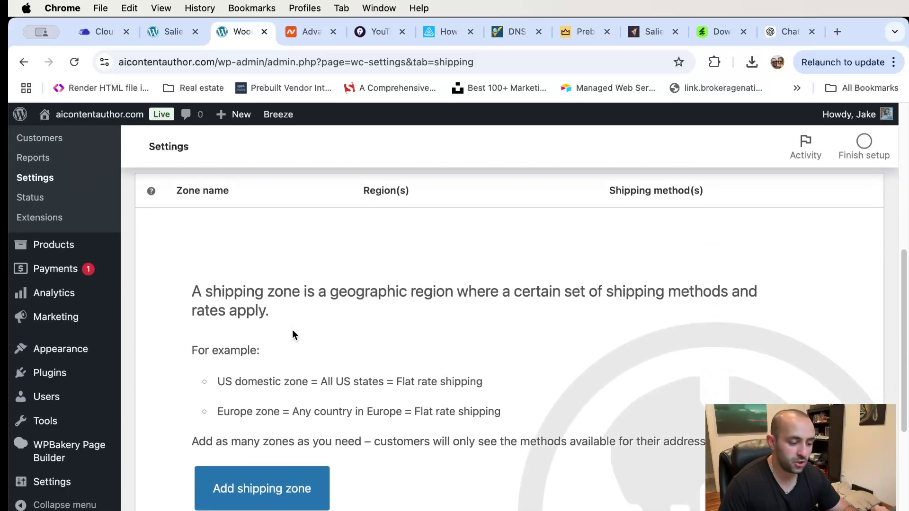
scroll(292, 329, down, 2)
scroll(292, 332, down, 1)
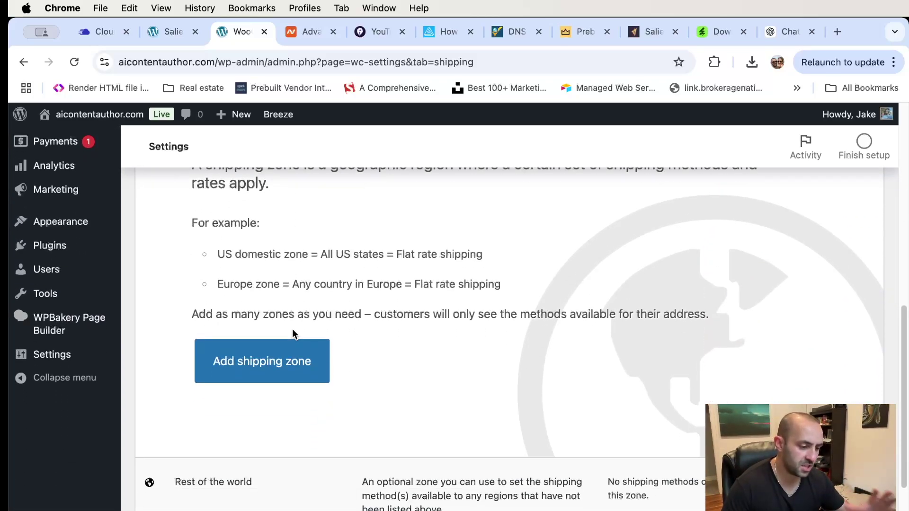
- Add a shipping zone named Zone 1 with Arizona, United States (US) as its region
click(268, 360)
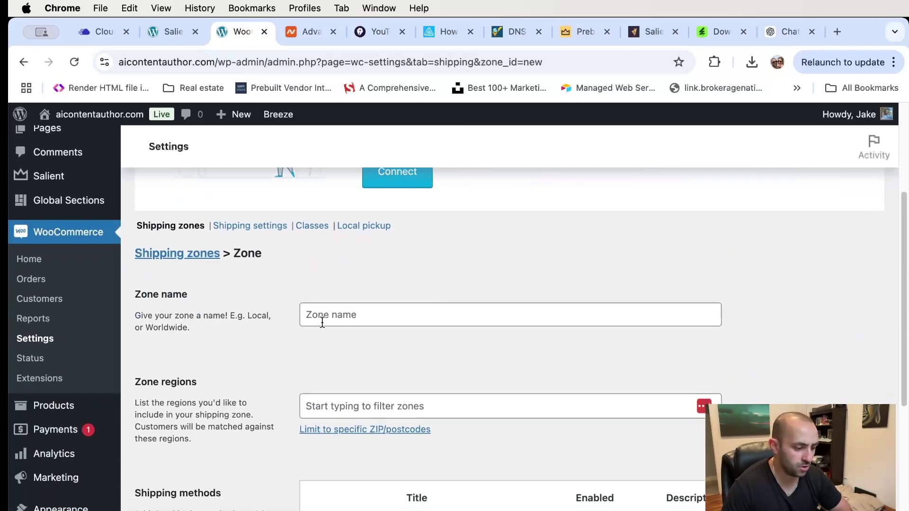
text(Zone 1)
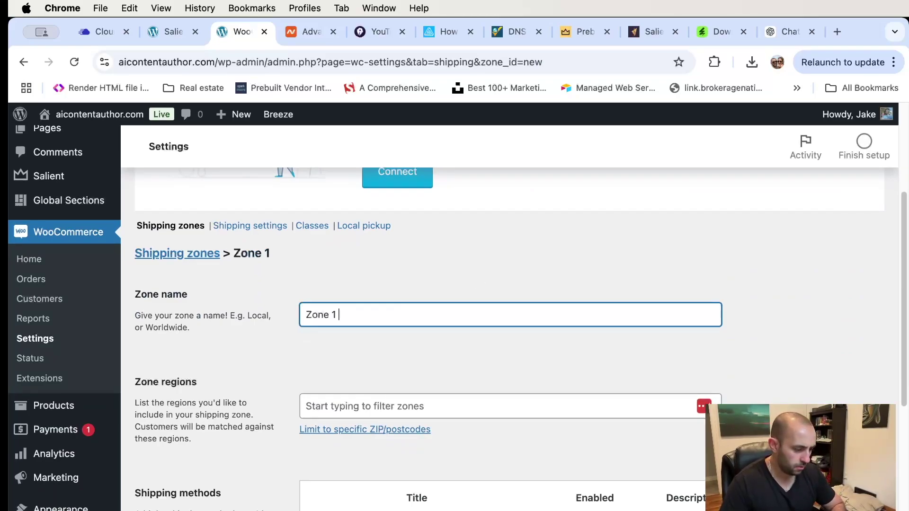
scroll(601, 260, down, 5)
click(405, 278)
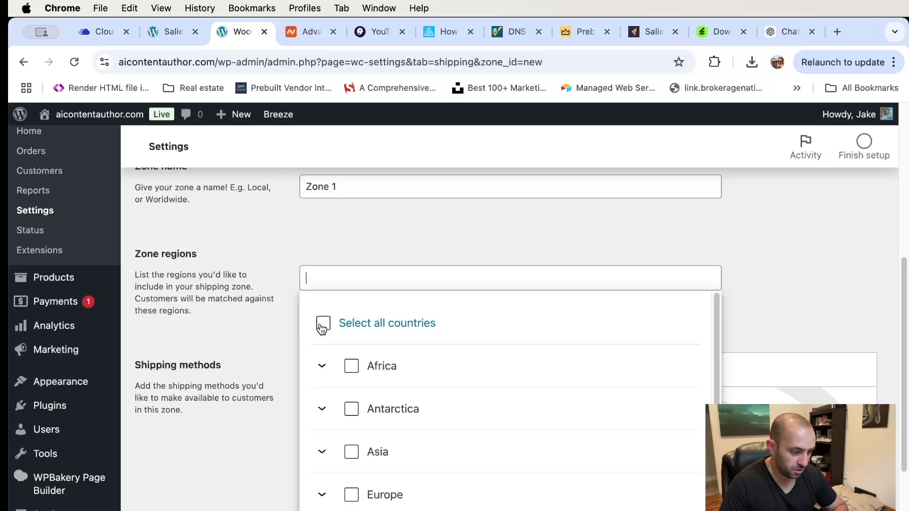
text(united states)
scroll(483, 422, down, 5)
scroll(445, 387, down, 1)
click(397, 326)
click(746, 240)
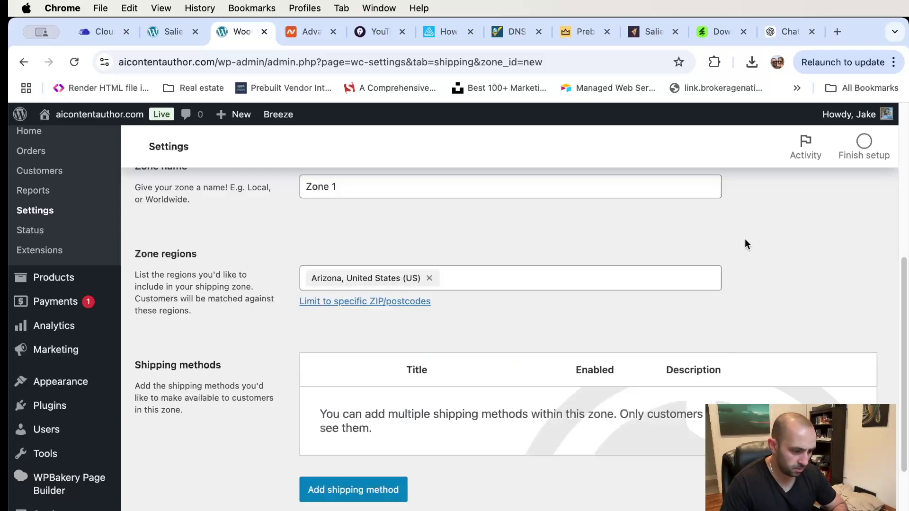
scroll(424, 308, down, 1)
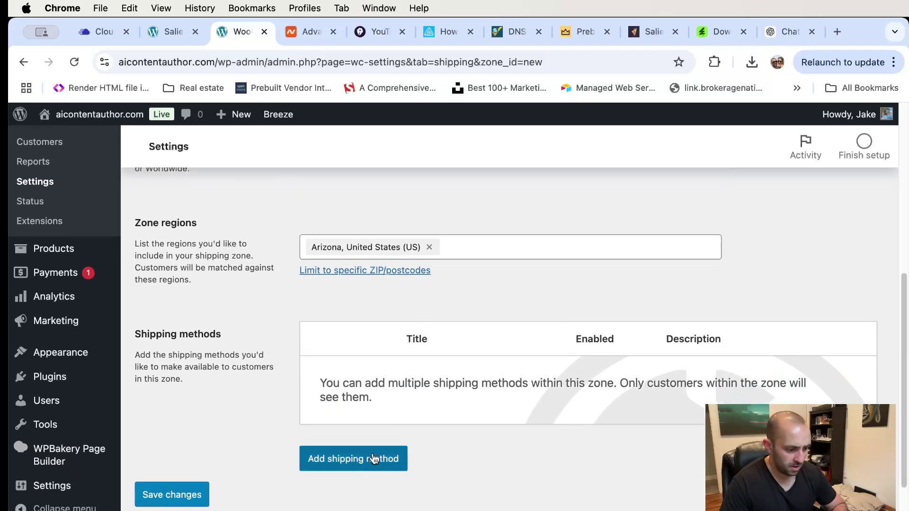
- Add an enabled Flat rate method to Zone 1 costing $14.99 with tax status Taxable
click(377, 458)
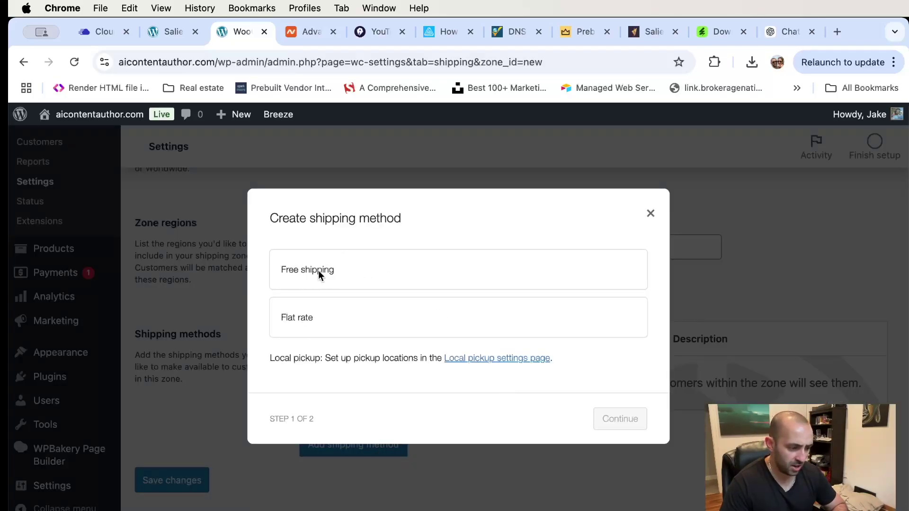
click(299, 320)
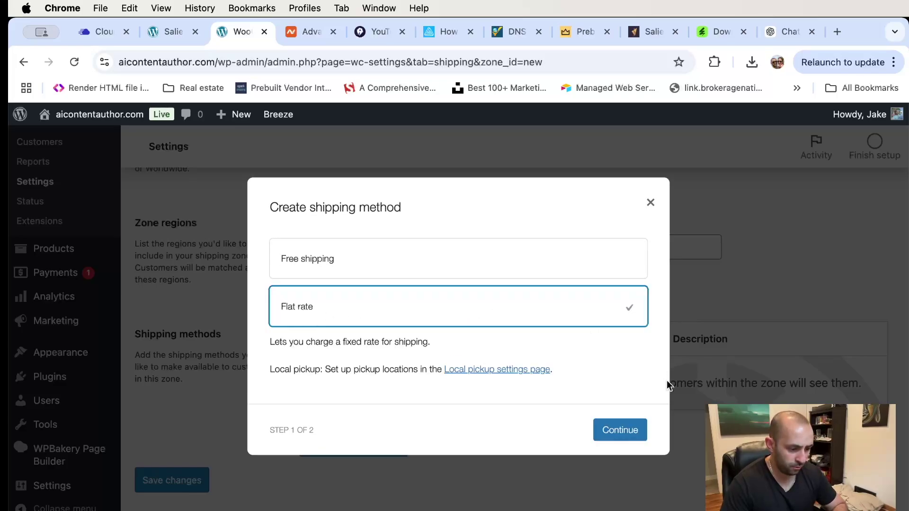
click(625, 431)
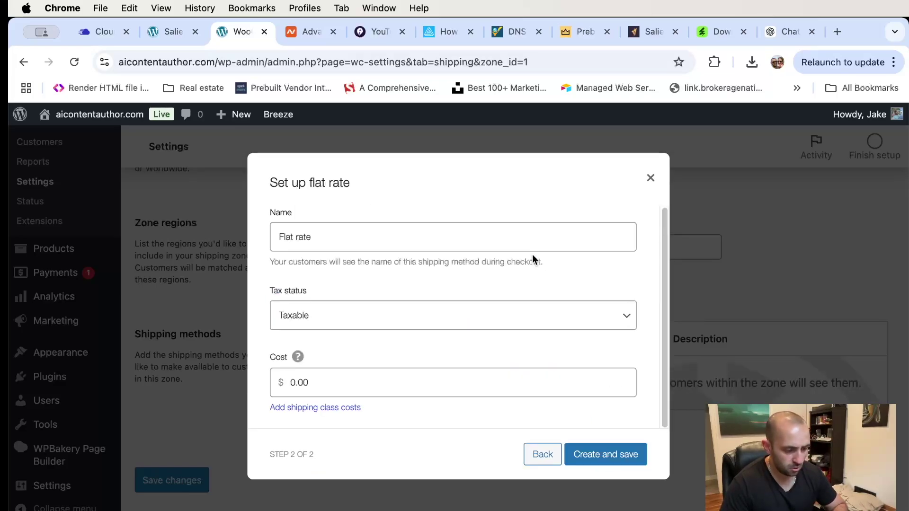
click(332, 383)
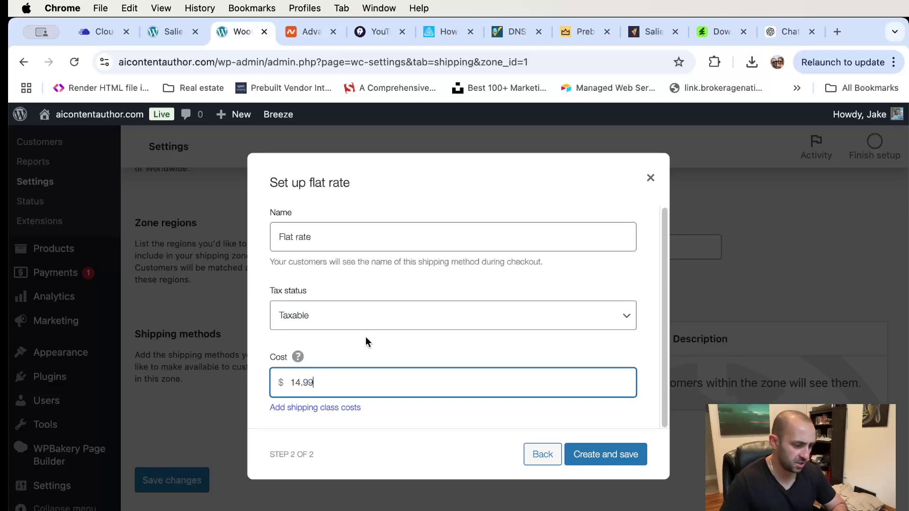
click(349, 316)
click(346, 320)
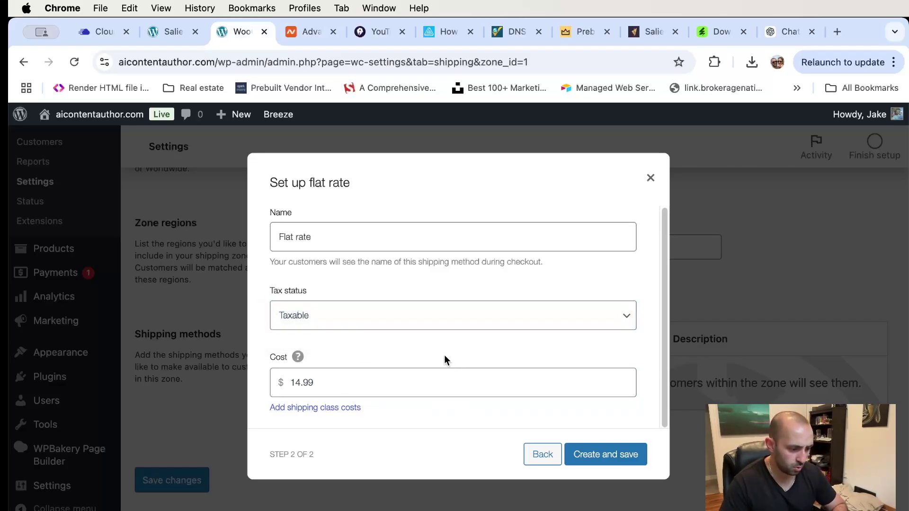
click(607, 452)
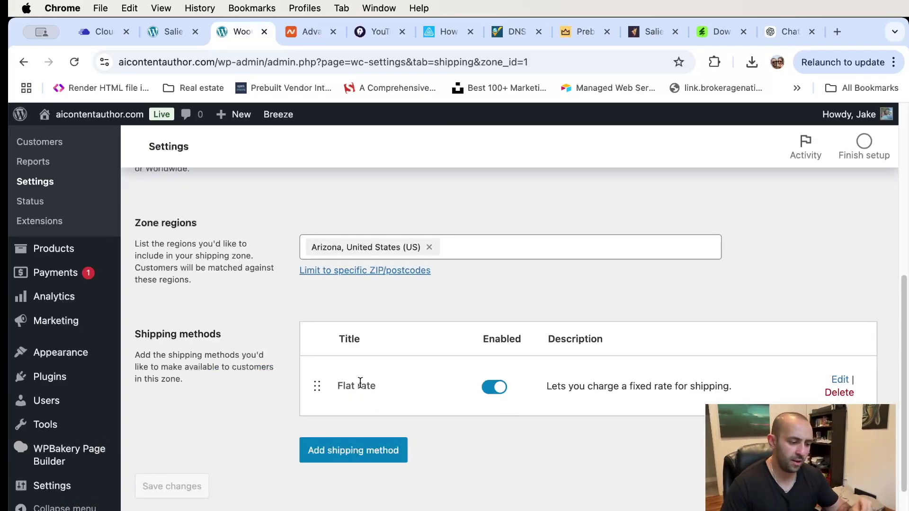
- Add Free shipping to Zone 1, requiring a minimum order amount of 100
click(366, 450)
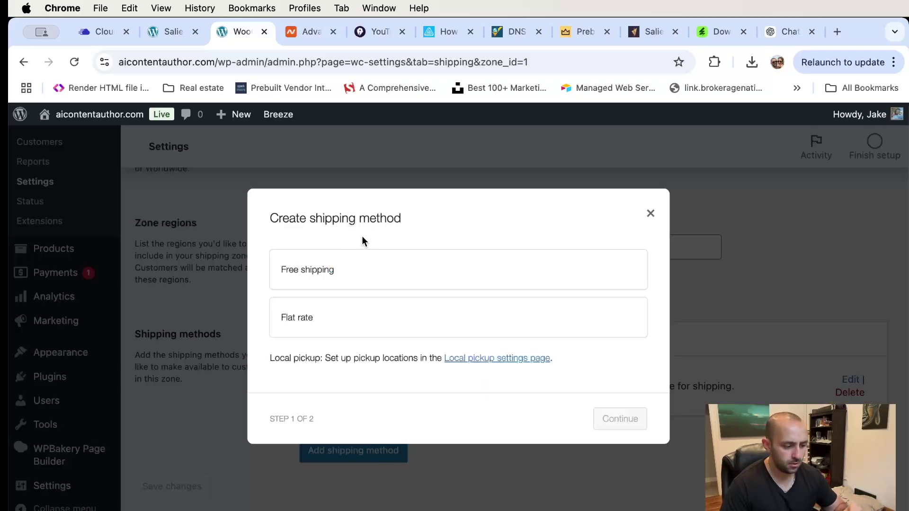
click(359, 274)
click(628, 426)
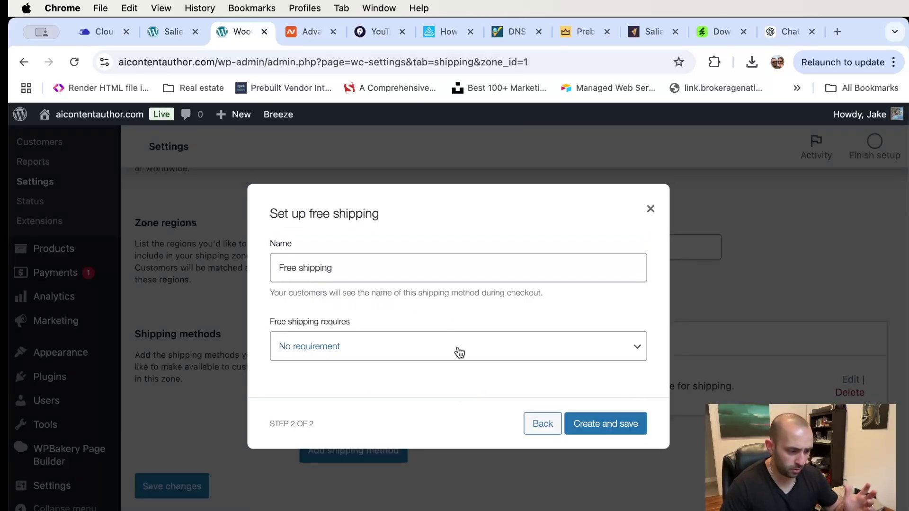
click(466, 353)
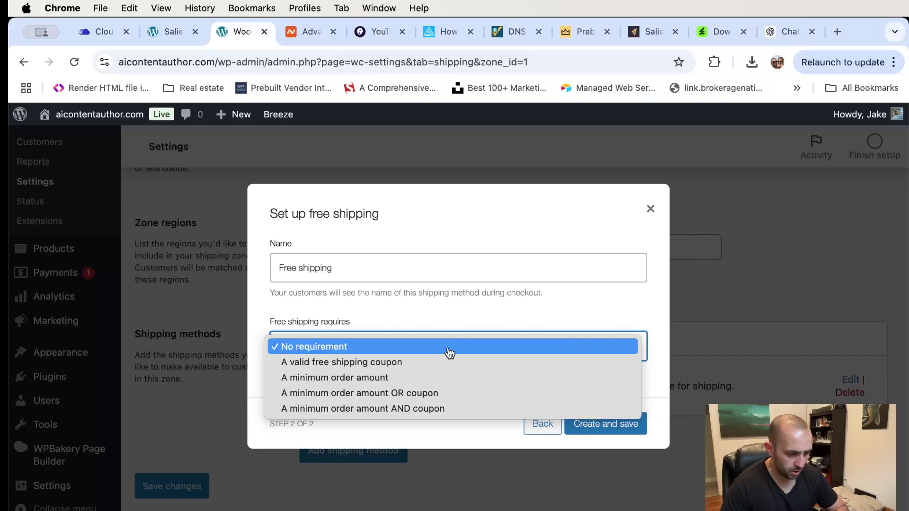
click(429, 378)
click(330, 360)
text(100)
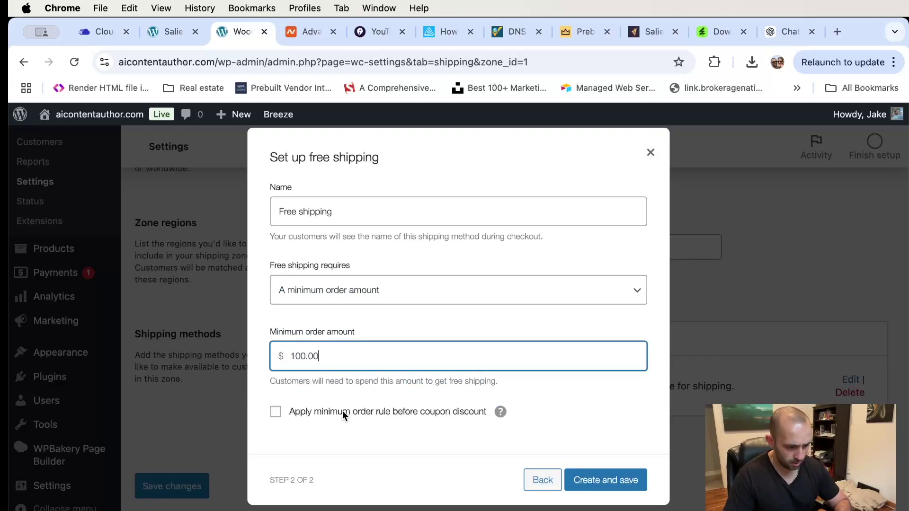
click(609, 479)
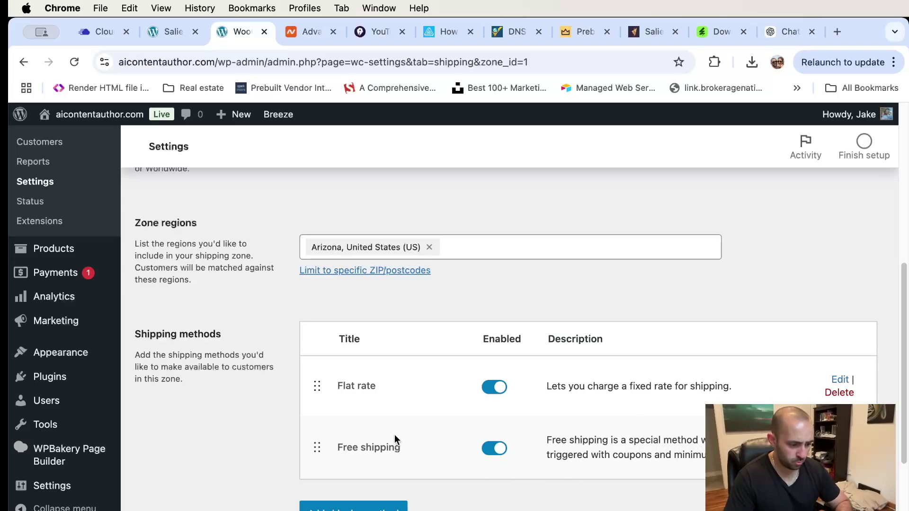
scroll(432, 433, up, 10)
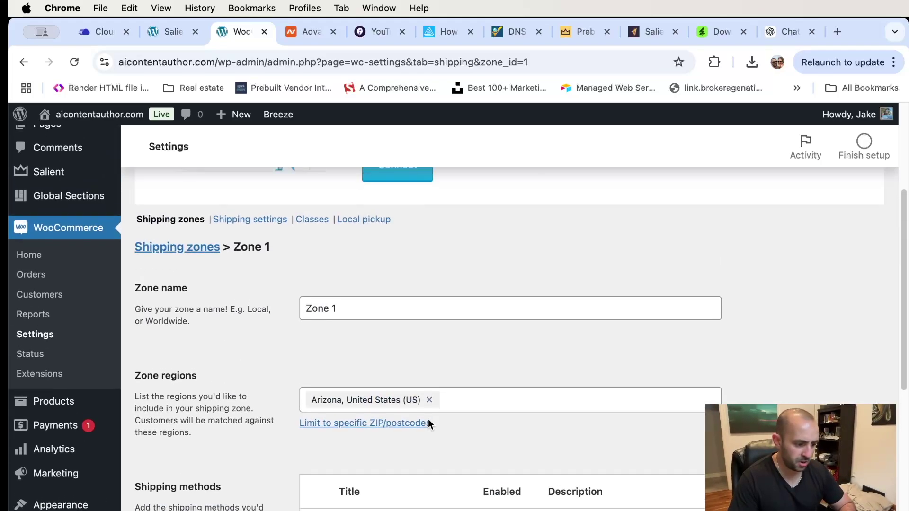
scroll(402, 416, down, 10)
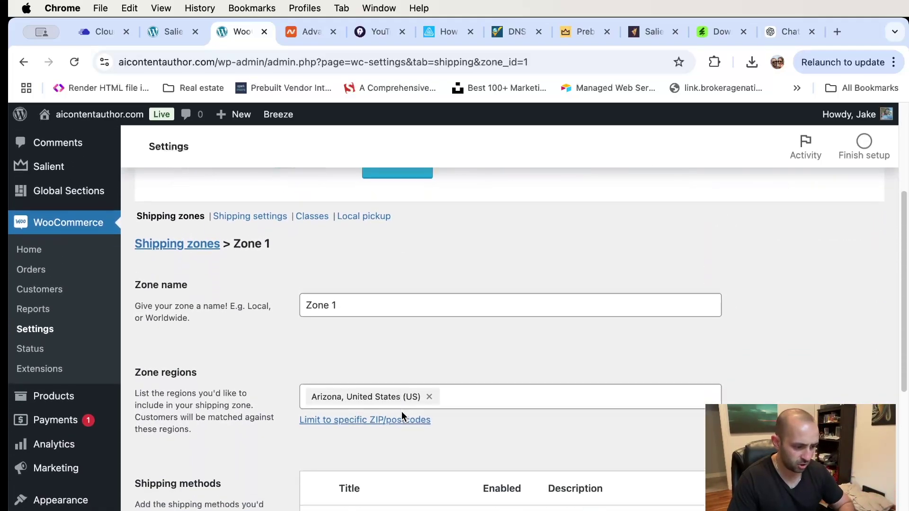
scroll(394, 422, up, 6)
scroll(340, 402, up, 2)
- Review shipping calculations, billing-address default destination and debug mode in Shipping settings
click(251, 336)
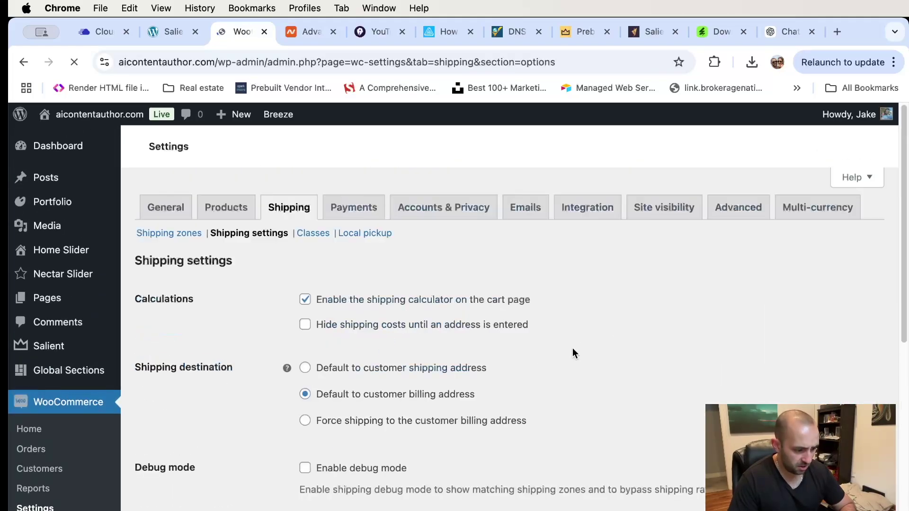
scroll(569, 355, down, 4)
scroll(538, 320, down, 1)
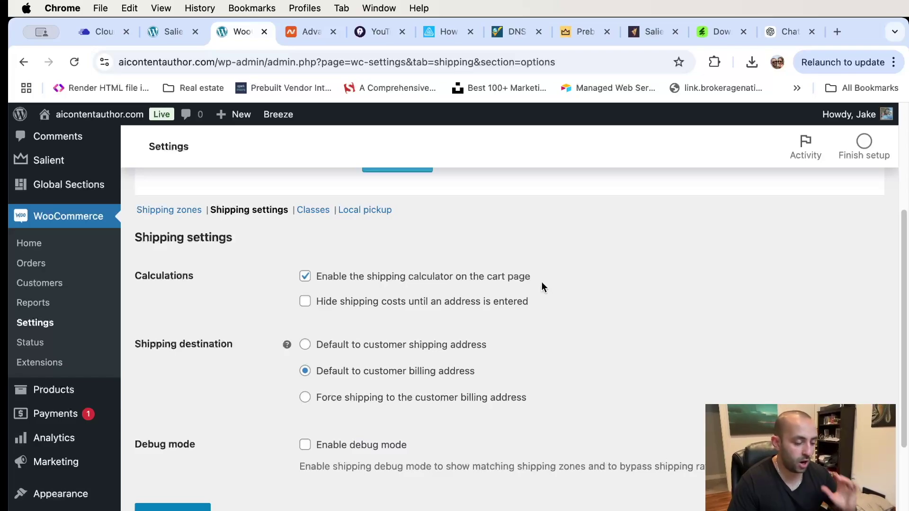
scroll(542, 283, down, 1)
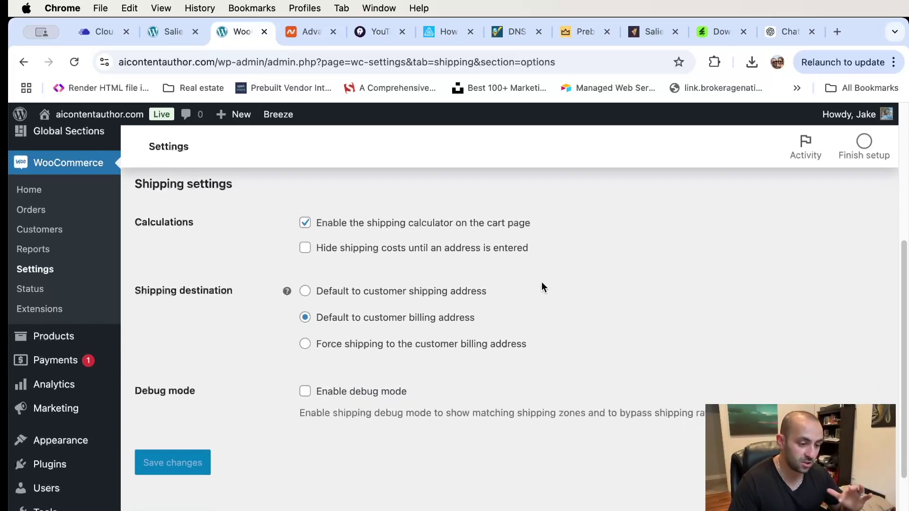
scroll(564, 295, down, 1)
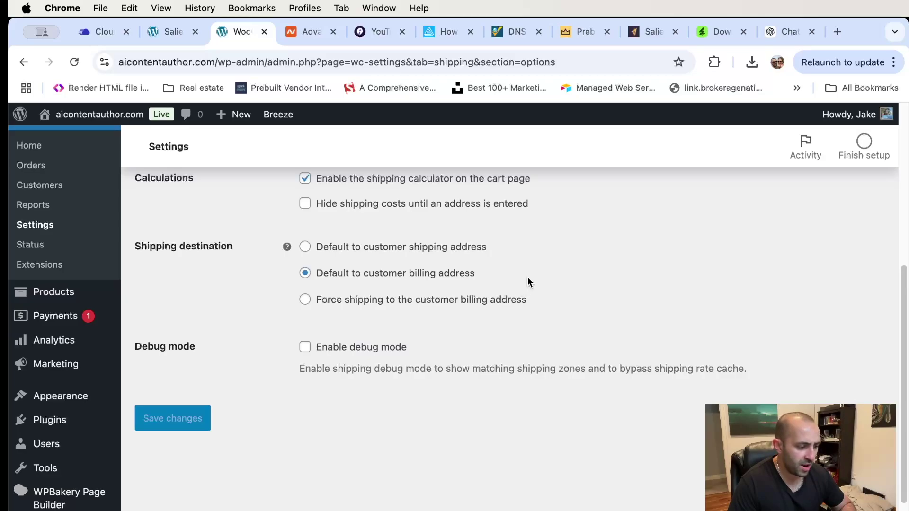
scroll(527, 282, down, 1)
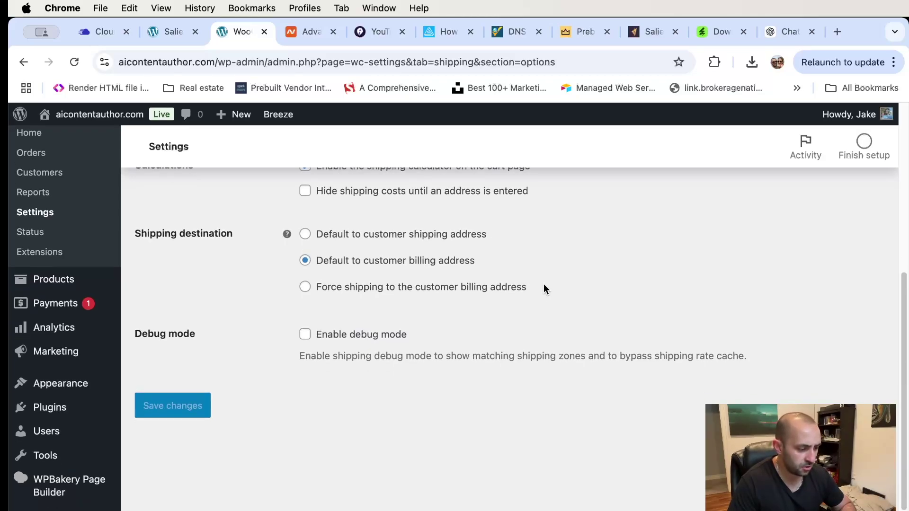
scroll(334, 328, up, 1)
scroll(333, 327, up, 5)
scroll(334, 327, down, 2)
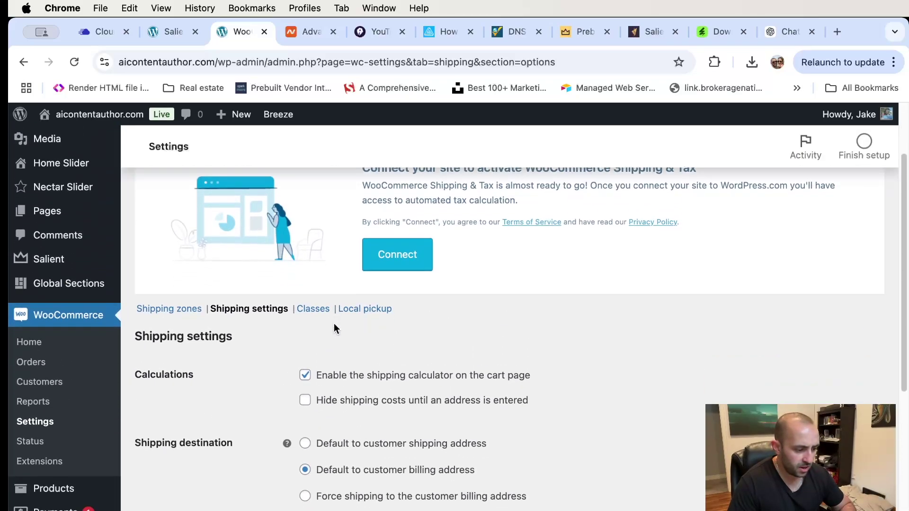
- Check the empty shipping classes list, then view payment methods, with bank transfer, check and COD disabled
click(312, 309)
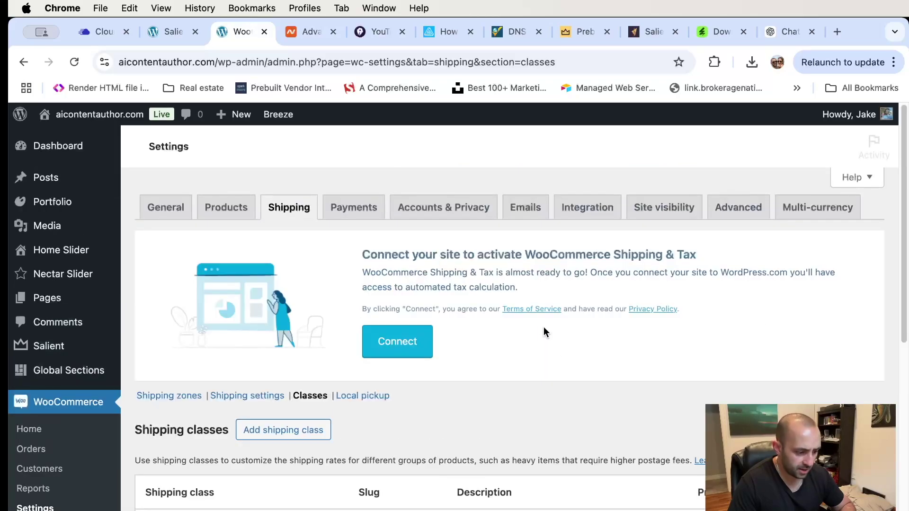
scroll(566, 380, down, 4)
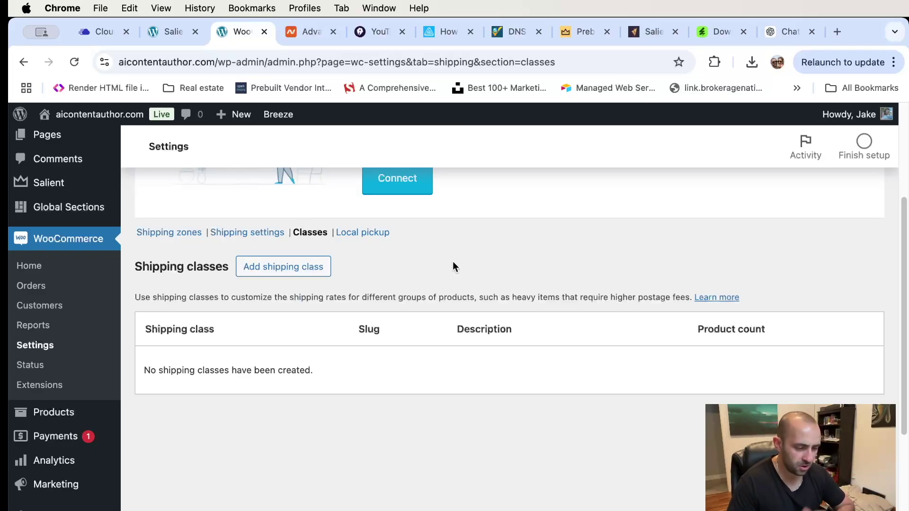
scroll(452, 262, up, 5)
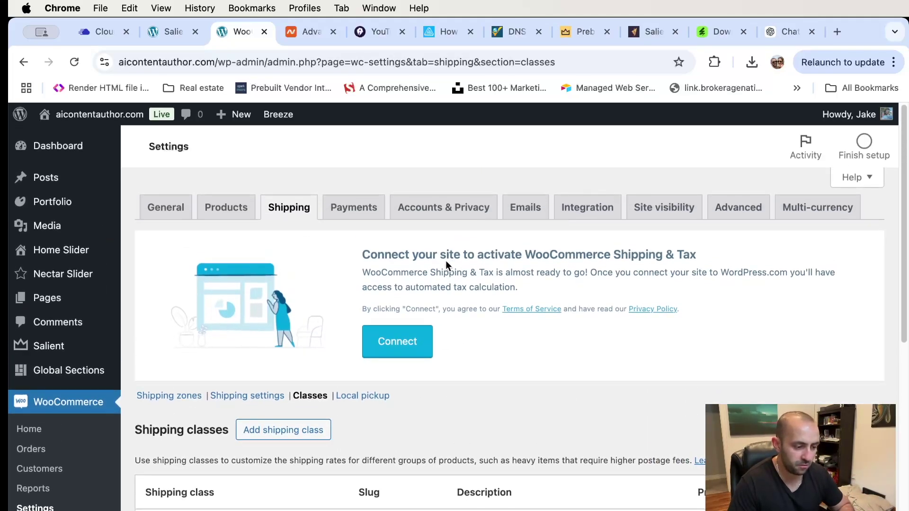
scroll(371, 242, down, 2)
scroll(371, 243, up, 2)
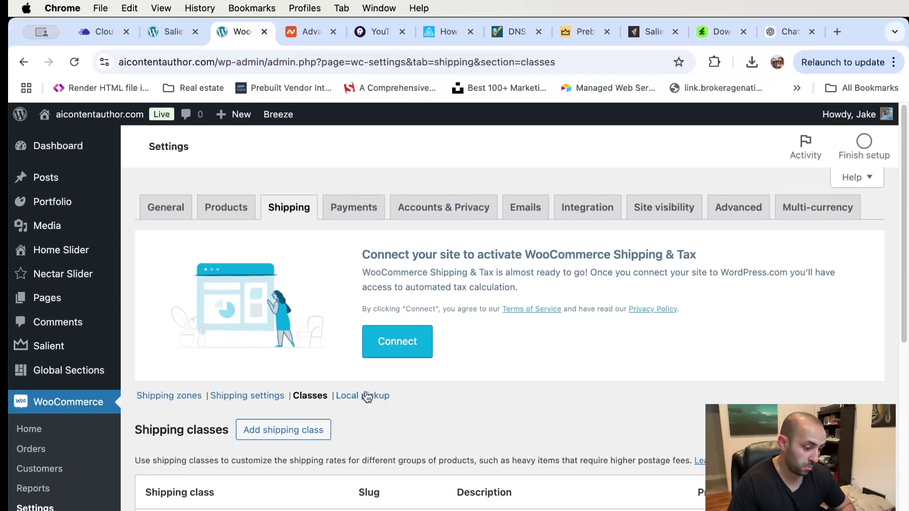
click(357, 208)
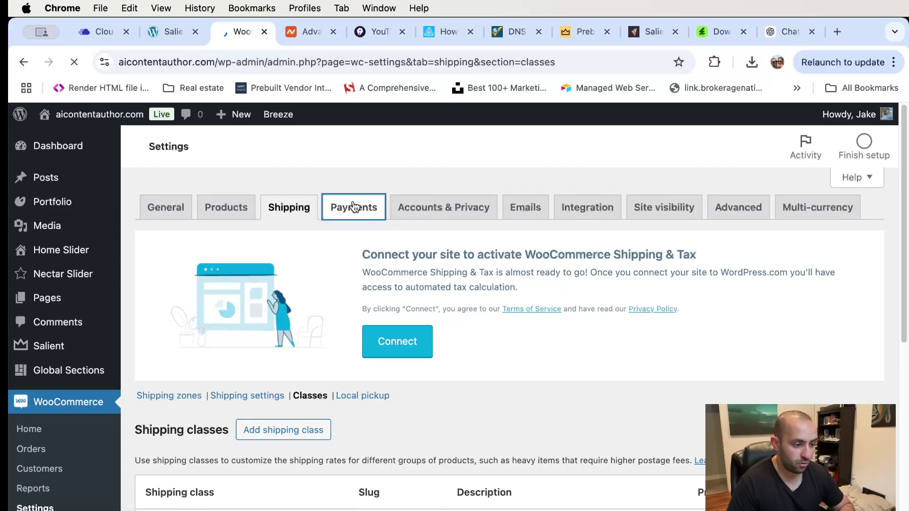
scroll(428, 297, down, 10)
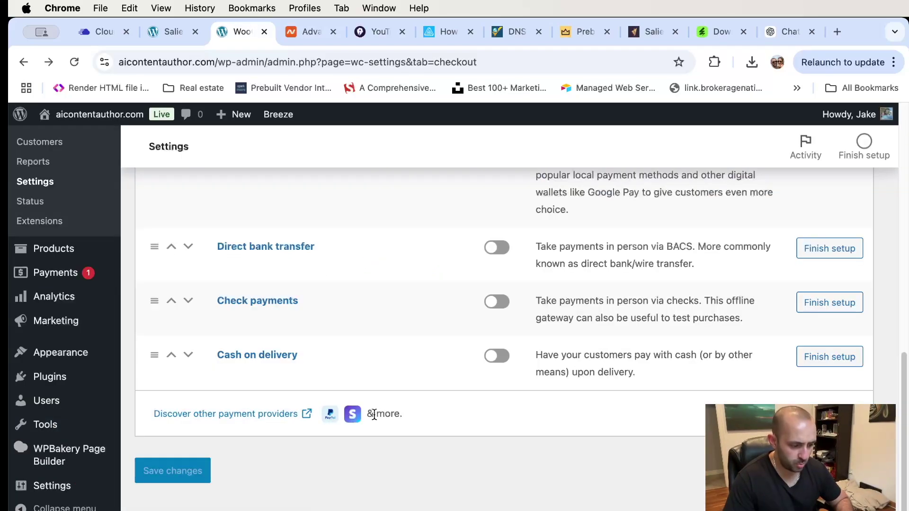
- Browse the other payment providers in the WooCommerce.com marketplace
click(251, 420)
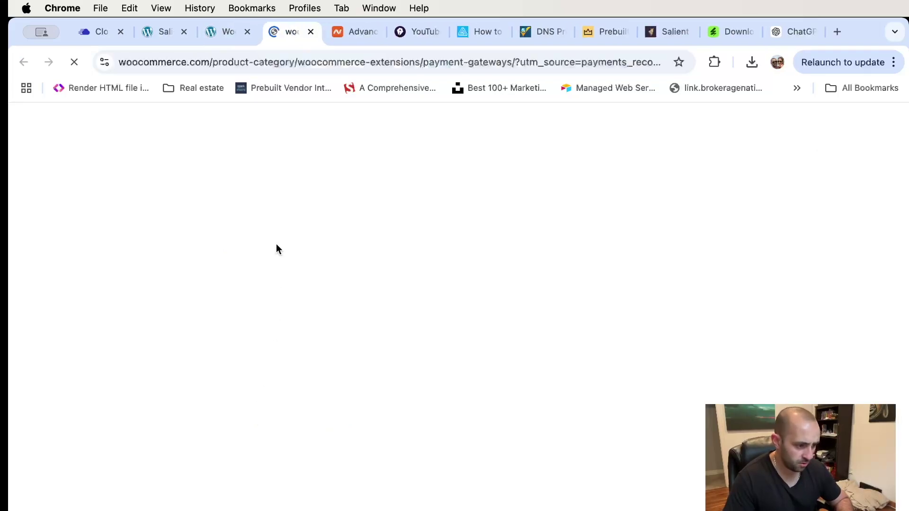
scroll(386, 286, down, 5)
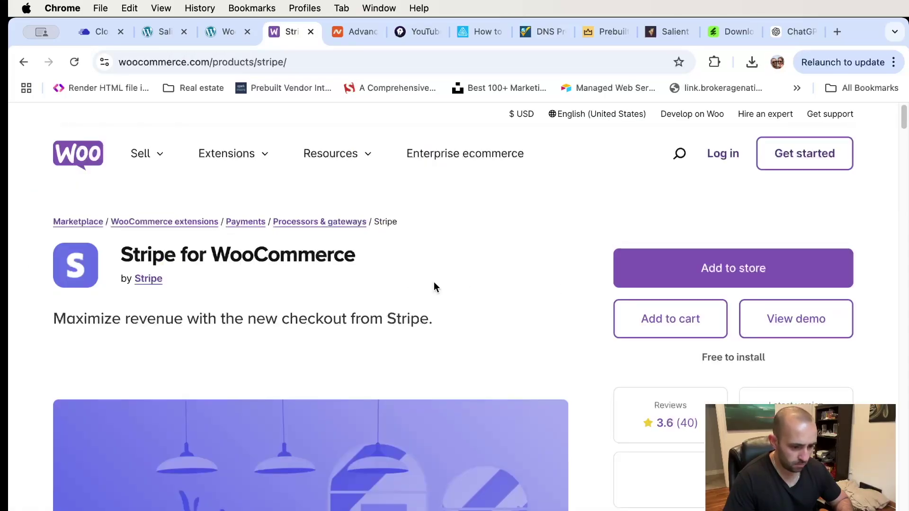
scroll(550, 286, down, 4)
scroll(550, 287, up, 2)
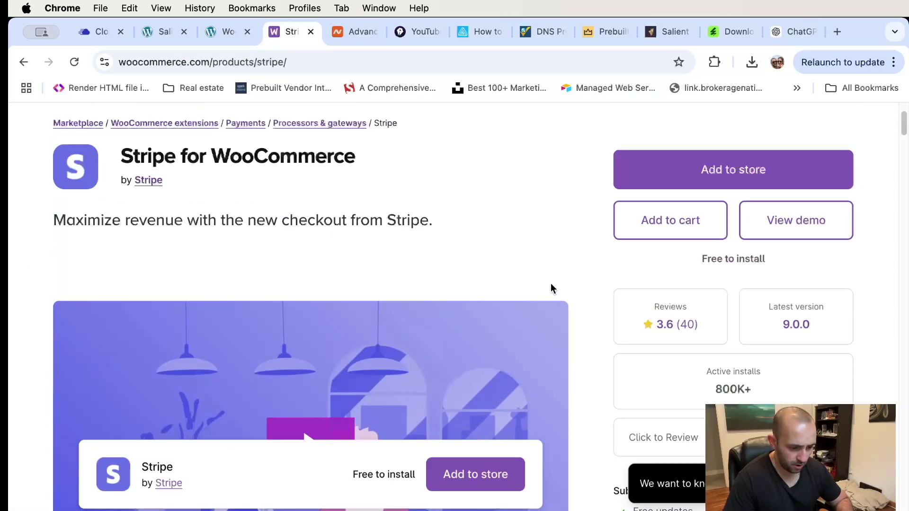
scroll(550, 287, up, 2)
- Add the free Stripe extension and review its $0.00 checkout page
click(731, 276)
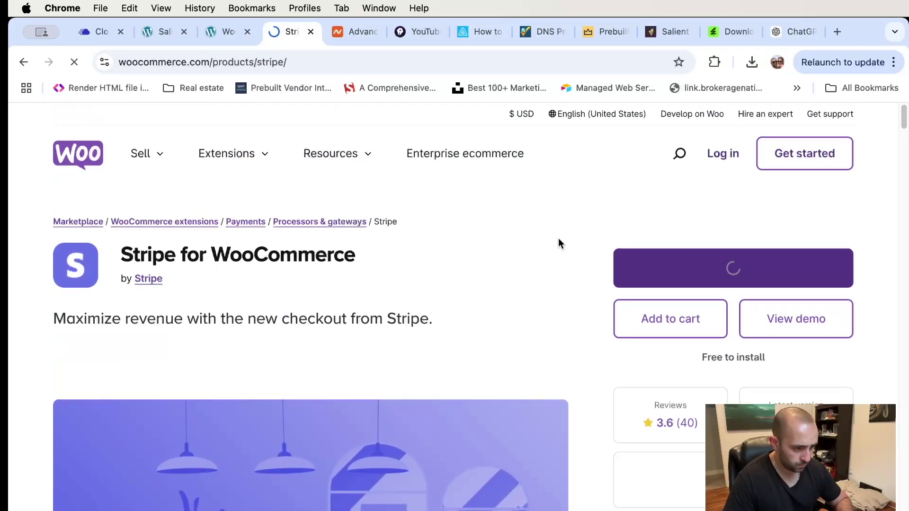
scroll(430, 237, down, 2)
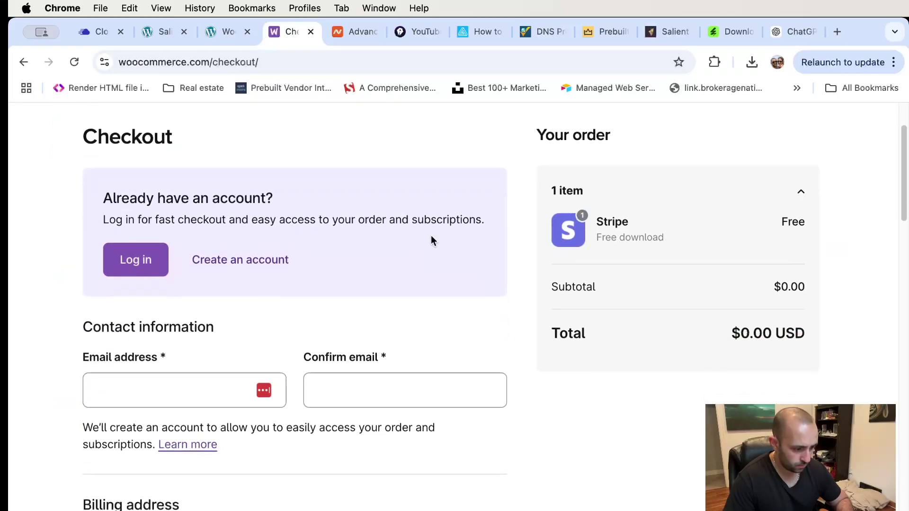
scroll(431, 237, down, 12)
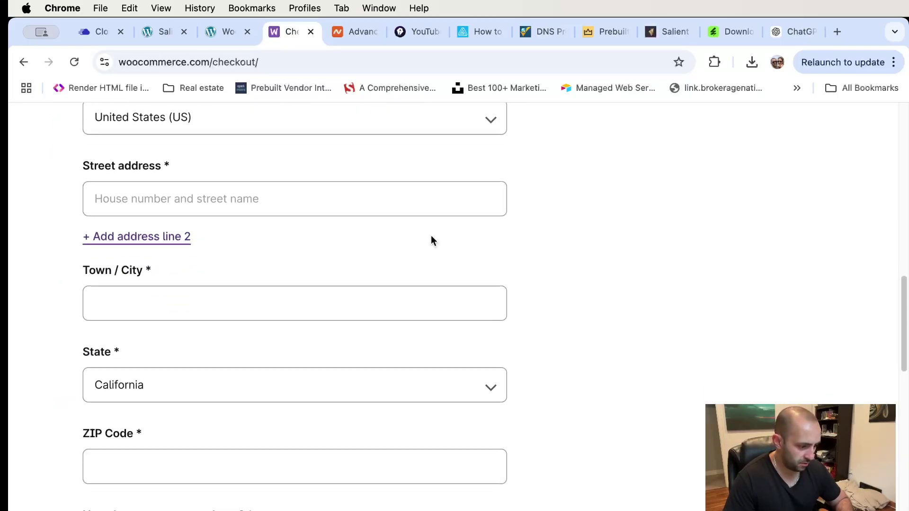
scroll(431, 241, down, 7)
scroll(431, 240, up, 3)
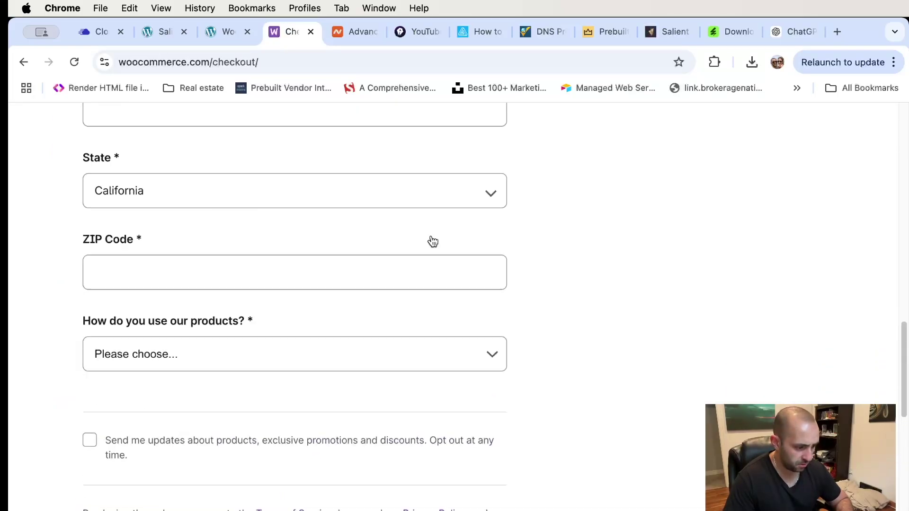
scroll(431, 240, up, 18)
scroll(204, 324, down, 3)
- Enter the contact e-mail address on the checkout form and confirm it
click(158, 346)
key(Tab)
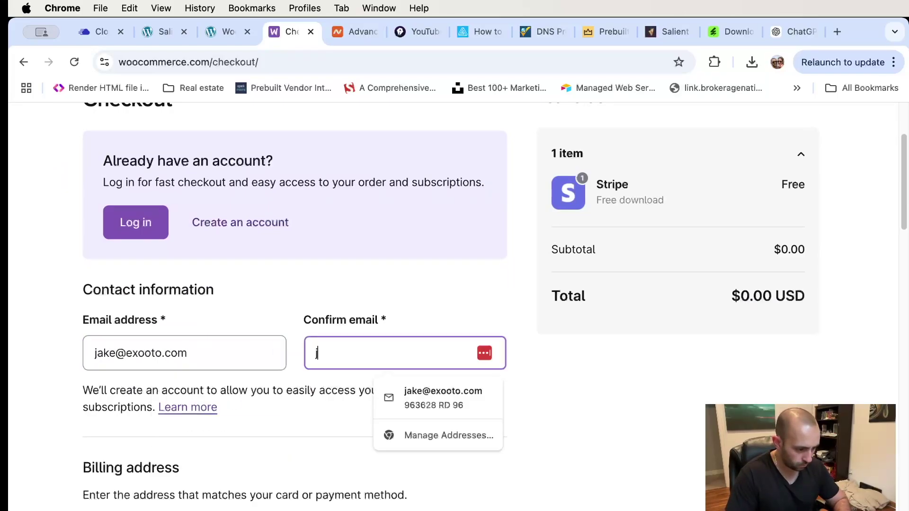
key(Tab)
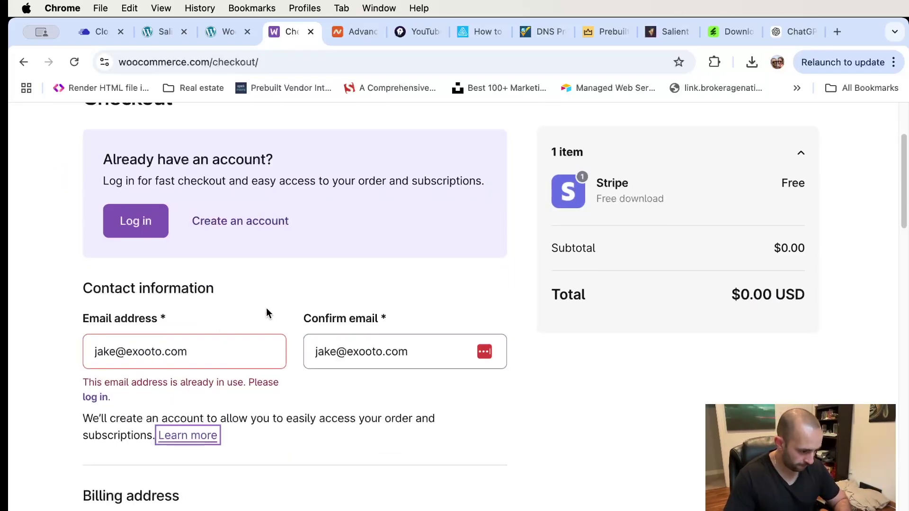
scroll(265, 310, down, 7)
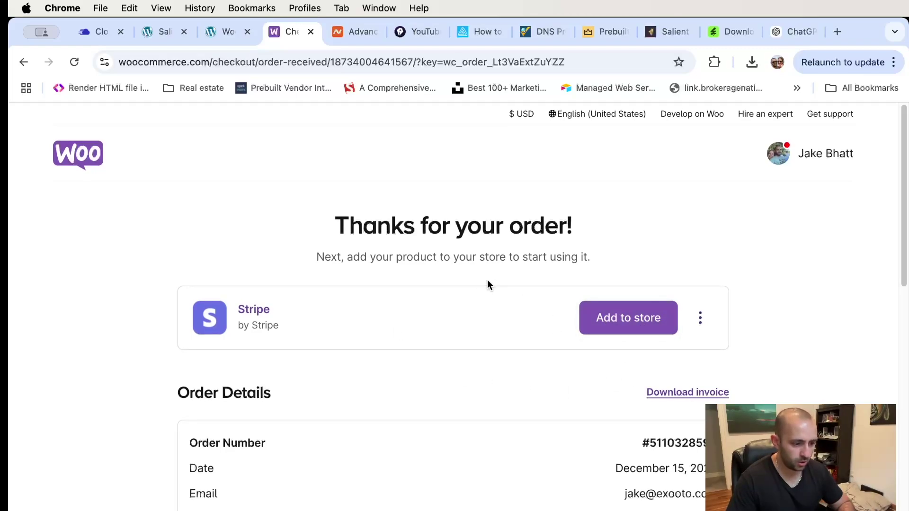
- Add Stripe to the aicontentauthor.com store by entering its URL, then authorize the connection
scroll(629, 375, down, 1)
click(615, 302)
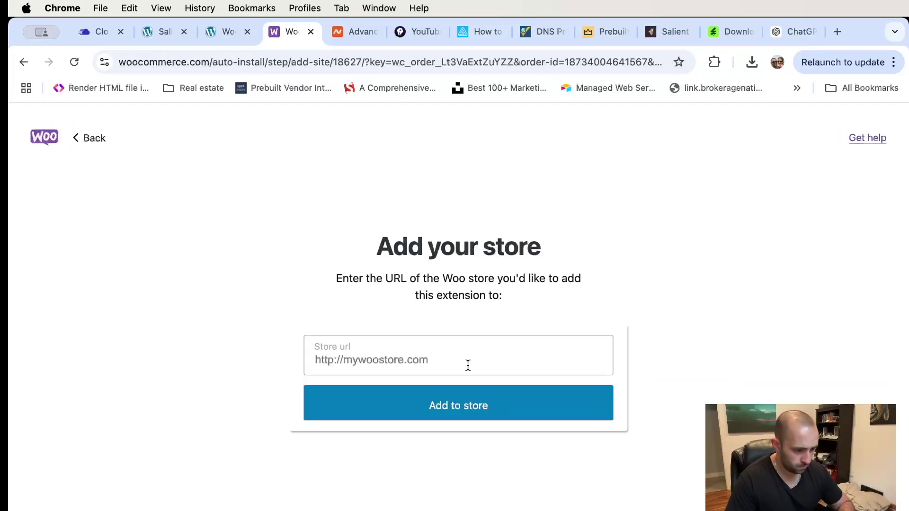
click(452, 364)
text(a)
key(BackSpace)
text(https://aicontentauthor.com)
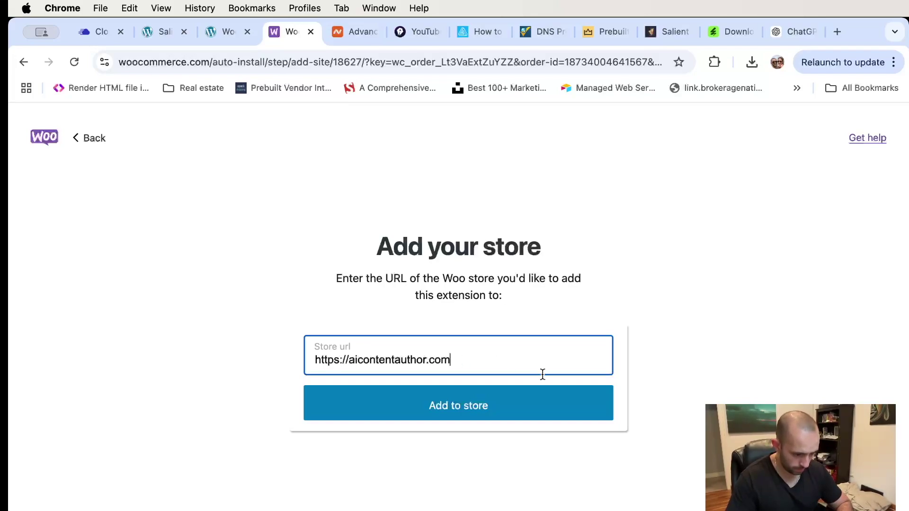
click(508, 402)
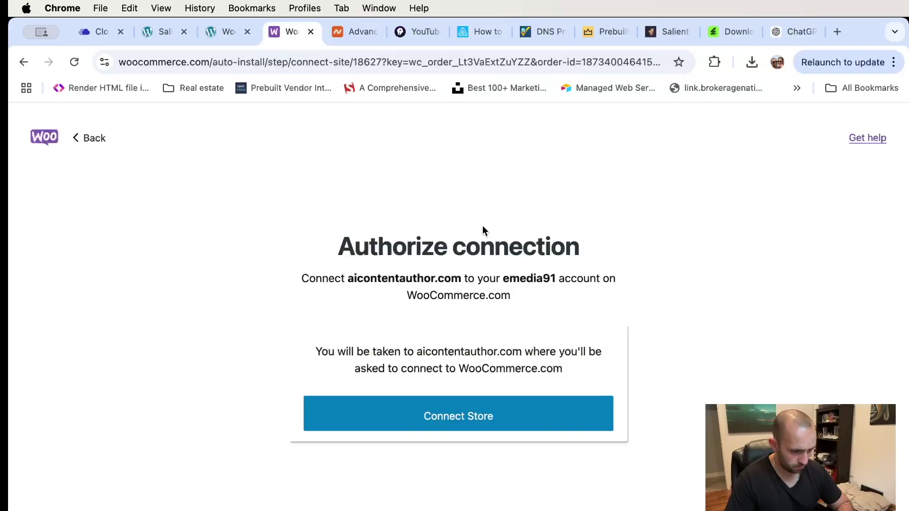
click(460, 426)
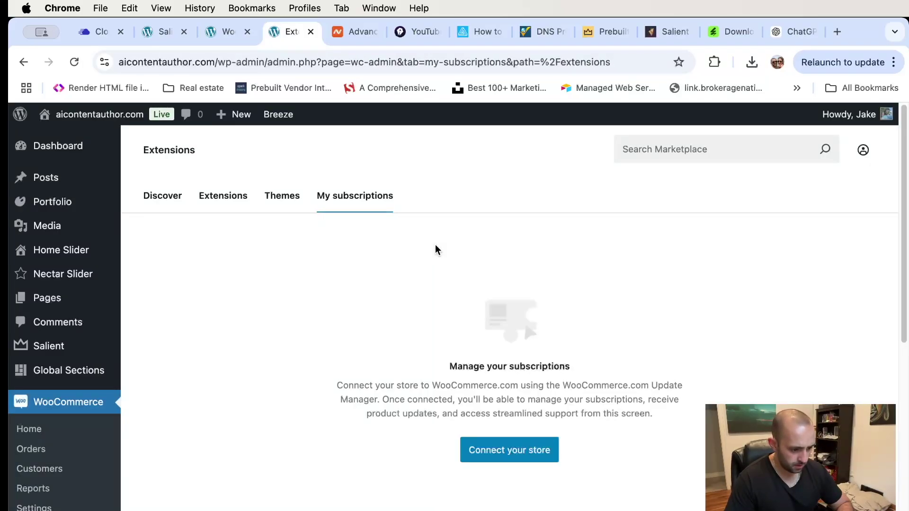
- Connect the store from My subscriptions and review the WooCommerce.com authorization page
scroll(476, 337, down, 1)
scroll(476, 333, down, 1)
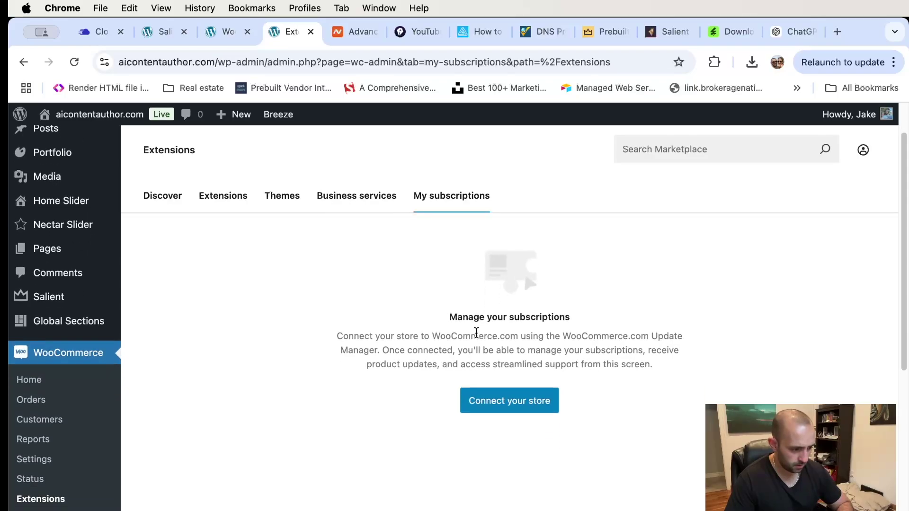
click(511, 409)
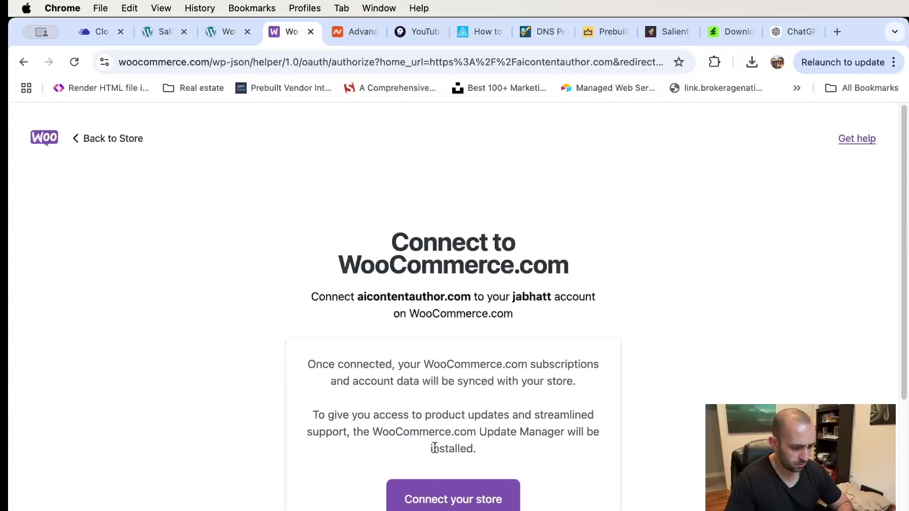
scroll(472, 428, down, 3)
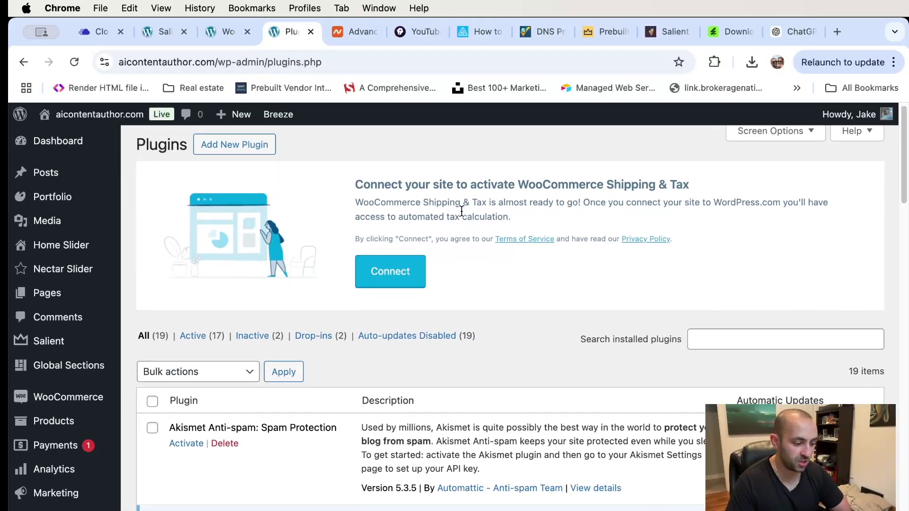
- Scroll through the installed plugins list, then go to WooCommerce Settings
scroll(462, 210, down, 10)
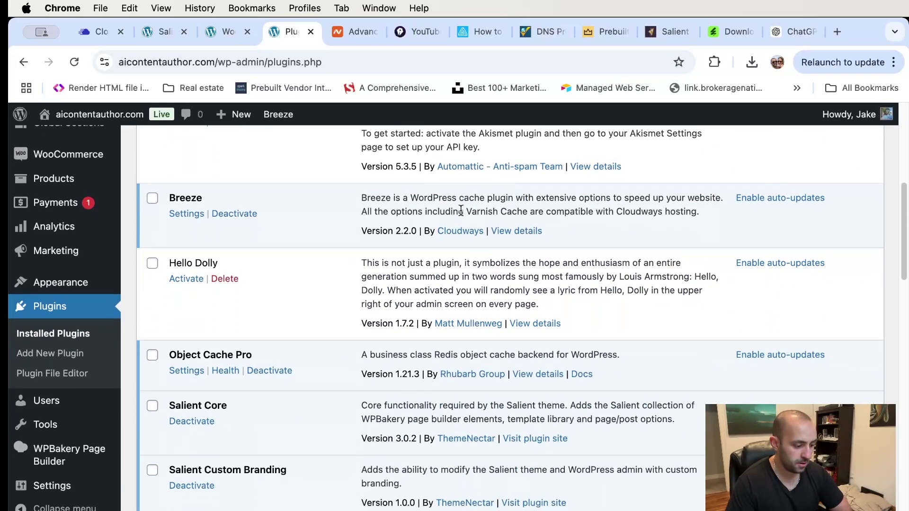
scroll(460, 209, down, 3)
scroll(79, 297, up, 3)
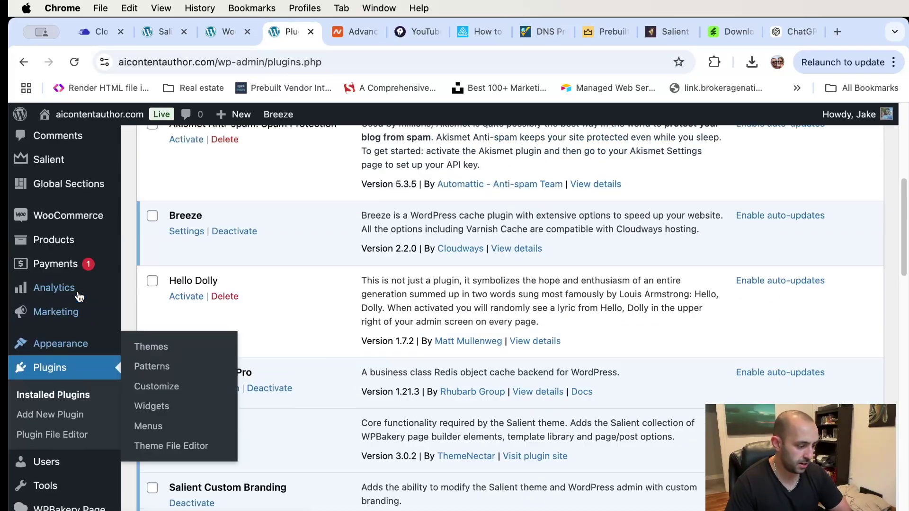
scroll(79, 296, up, 3)
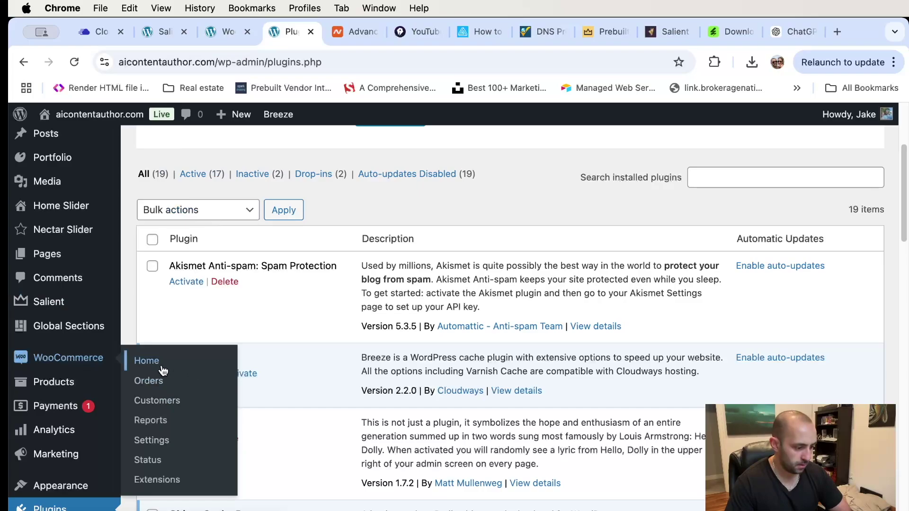
click(157, 442)
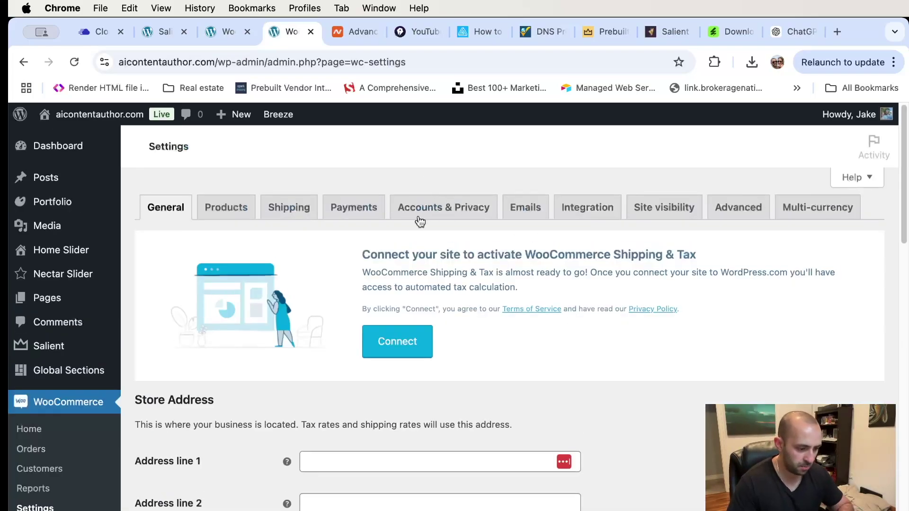
- In the Payments settings, choose to create or connect a Stripe account
click(369, 214)
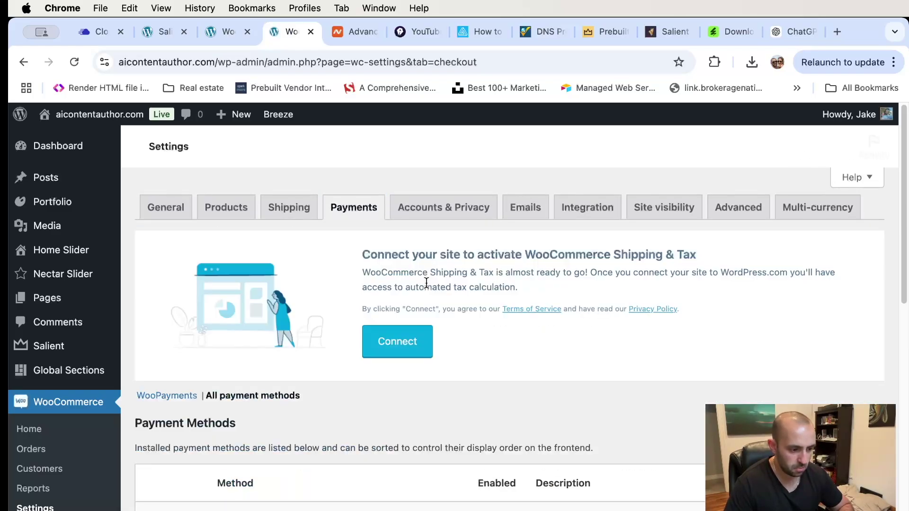
scroll(440, 290, down, 5)
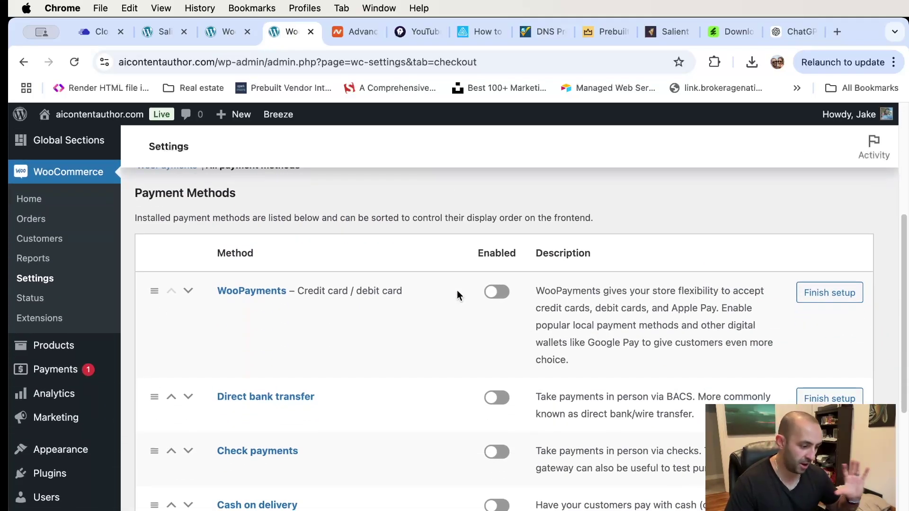
scroll(457, 290, down, 4)
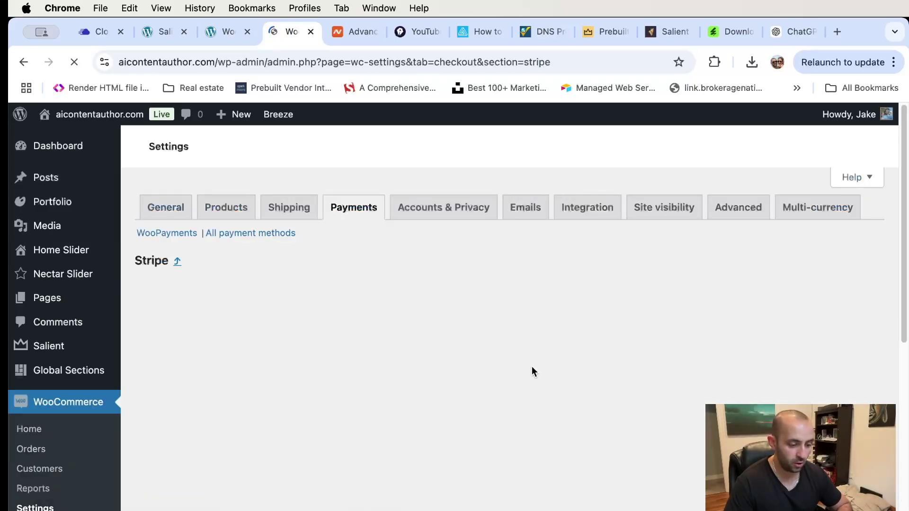
scroll(520, 379, down, 4)
scroll(518, 378, down, 3)
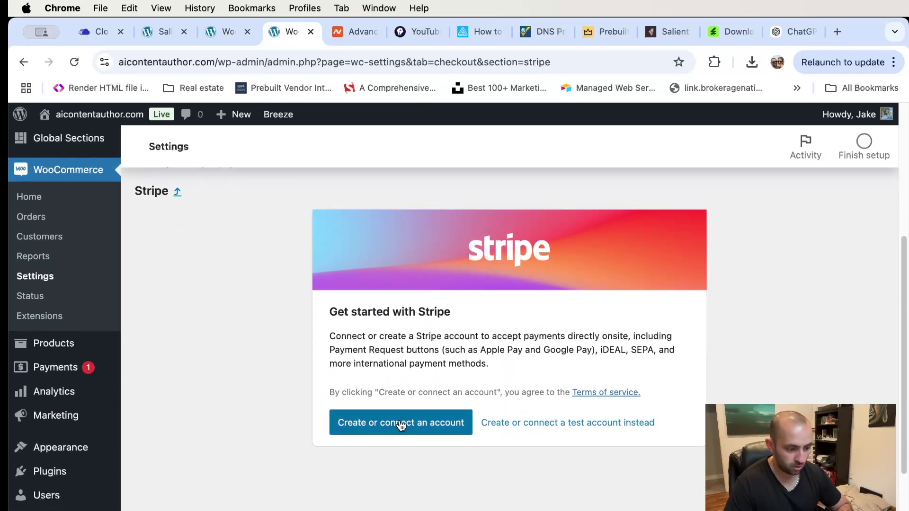
click(400, 423)
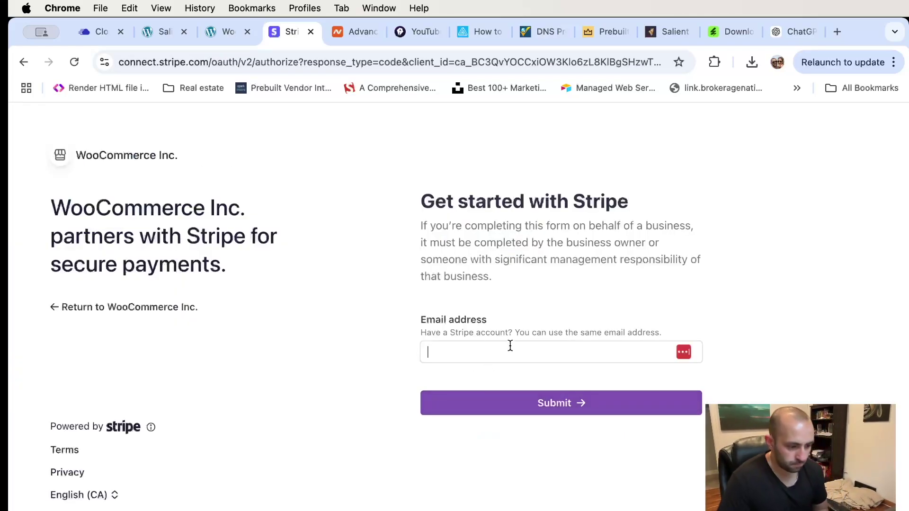
click(510, 346)
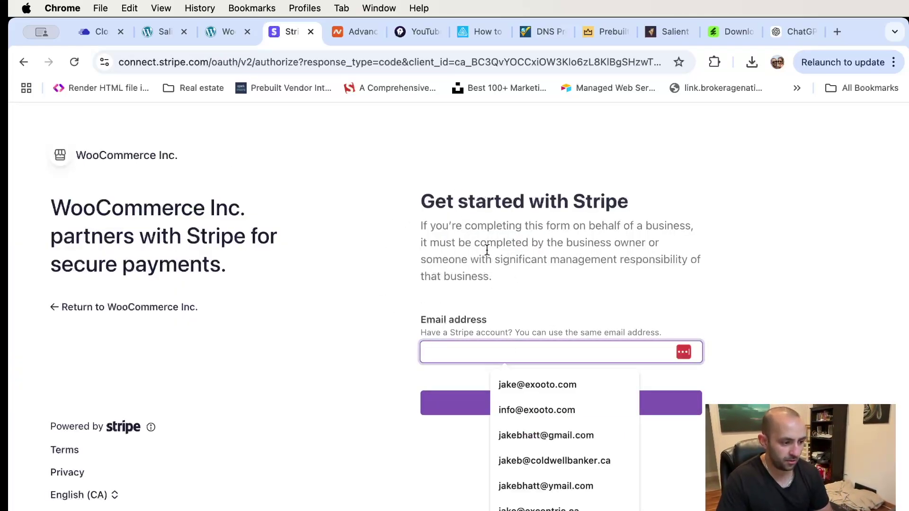
click(562, 308)
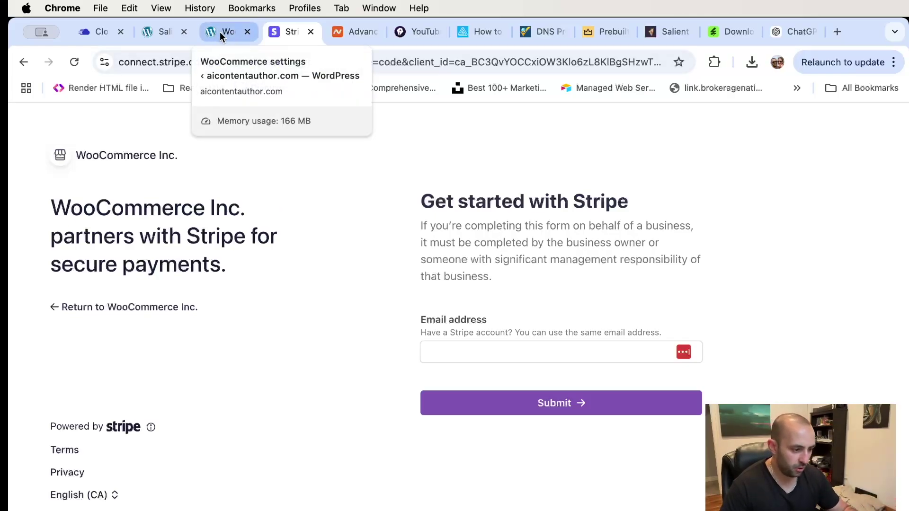
click(219, 32)
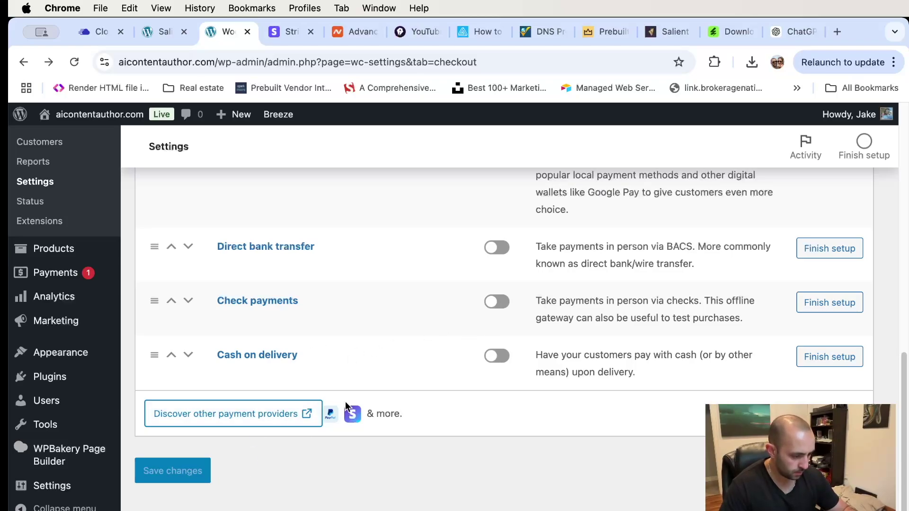
- Review the Accounts & Privacy settings: guest checkout enabled, data retention periods all N/A
scroll(345, 402, up, 15)
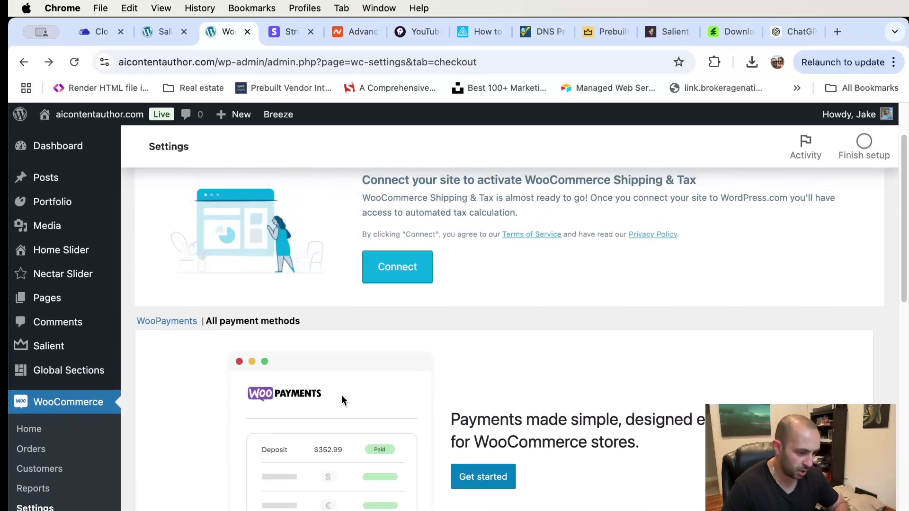
scroll(332, 402, up, 3)
click(452, 212)
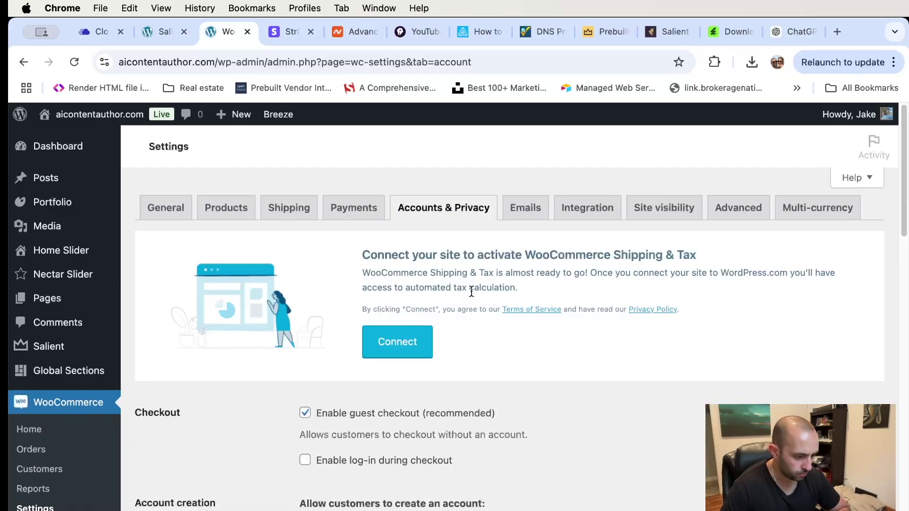
scroll(472, 291, down, 1)
scroll(471, 291, down, 2)
scroll(383, 299, down, 7)
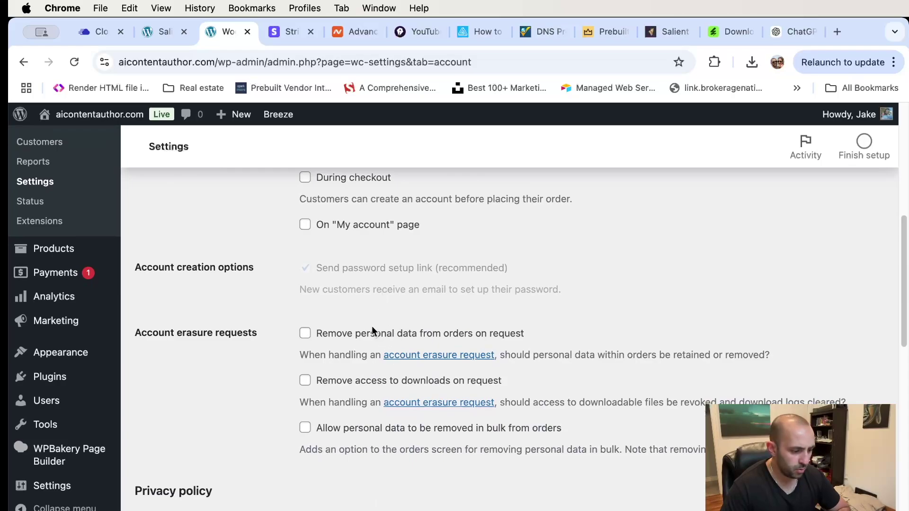
scroll(373, 327, down, 3)
scroll(341, 303, down, 5)
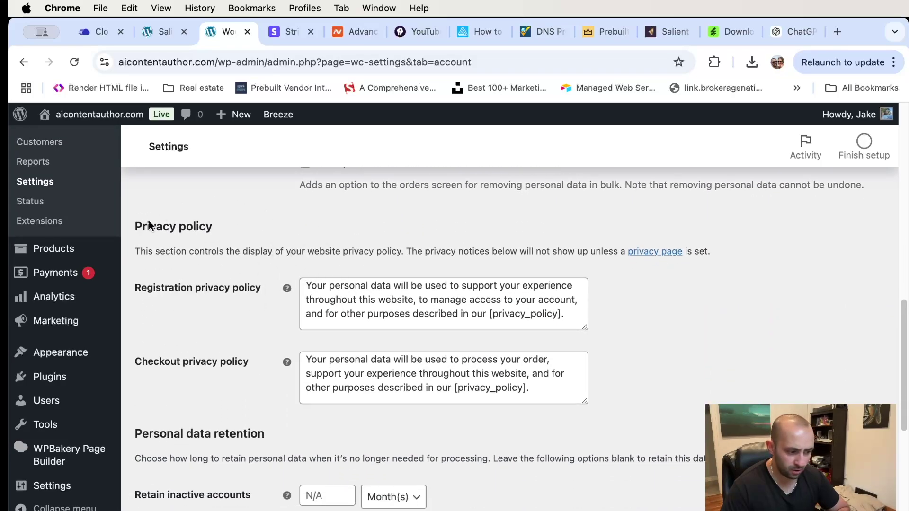
scroll(225, 260, down, 5)
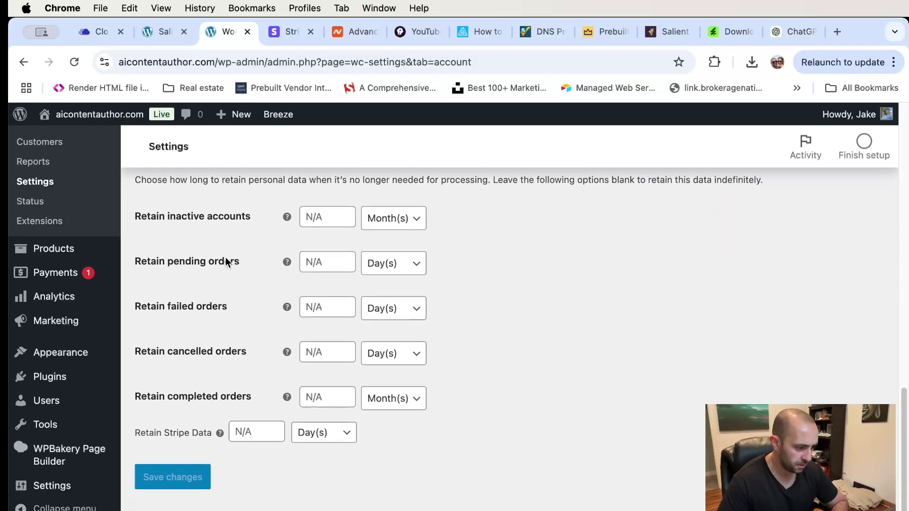
scroll(225, 259, up, 15)
scroll(225, 262, up, 3)
- Review the store's email notification settings
click(509, 218)
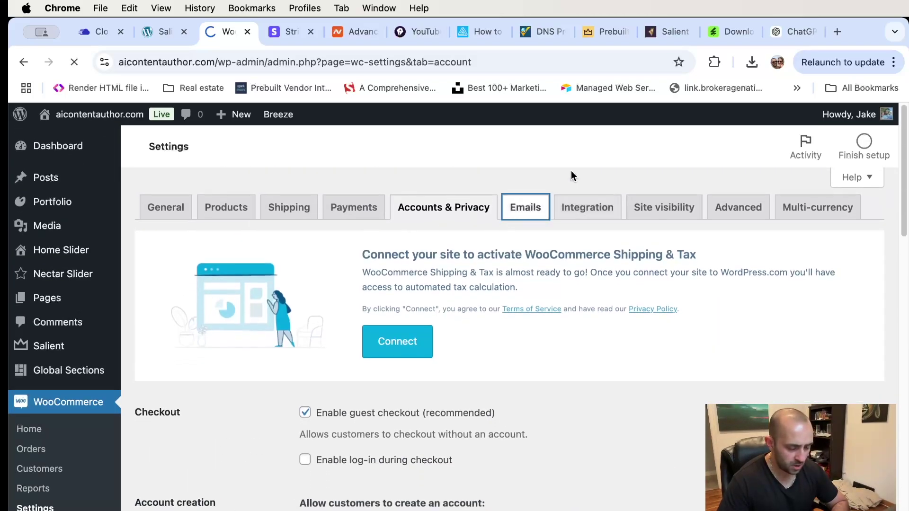
scroll(556, 245, down, 5)
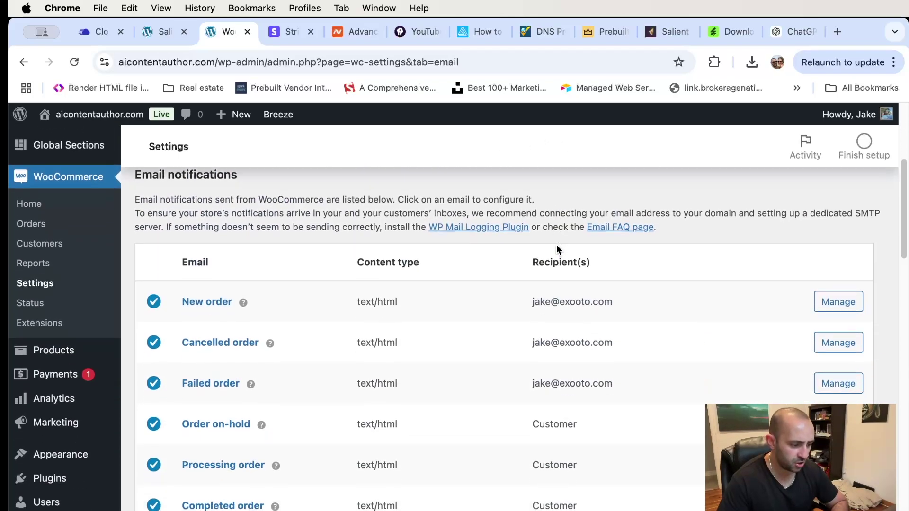
scroll(556, 247, down, 1)
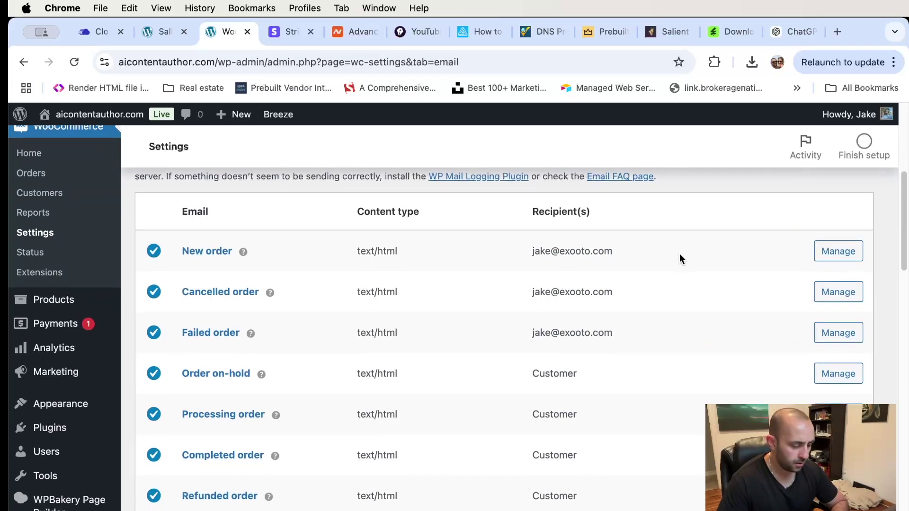
scroll(680, 258, down, 4)
scroll(680, 258, down, 2)
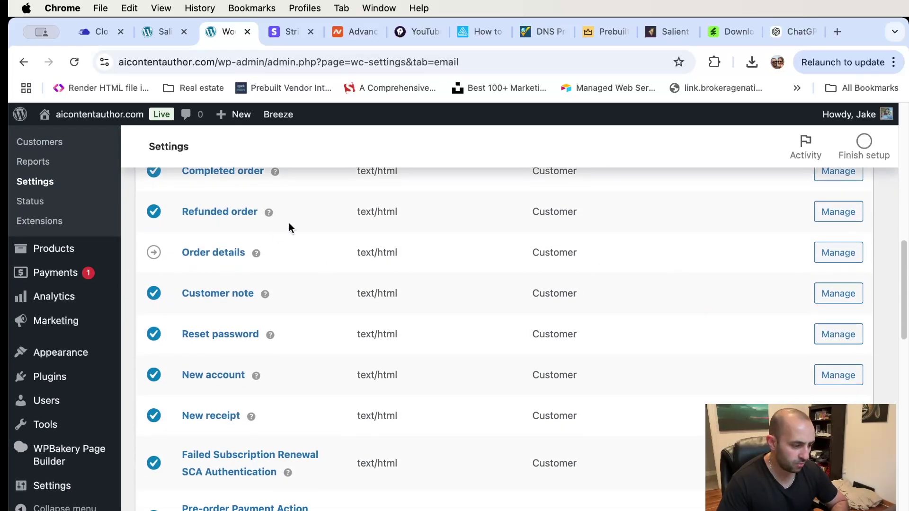
scroll(309, 315, down, 4)
scroll(445, 276, up, 15)
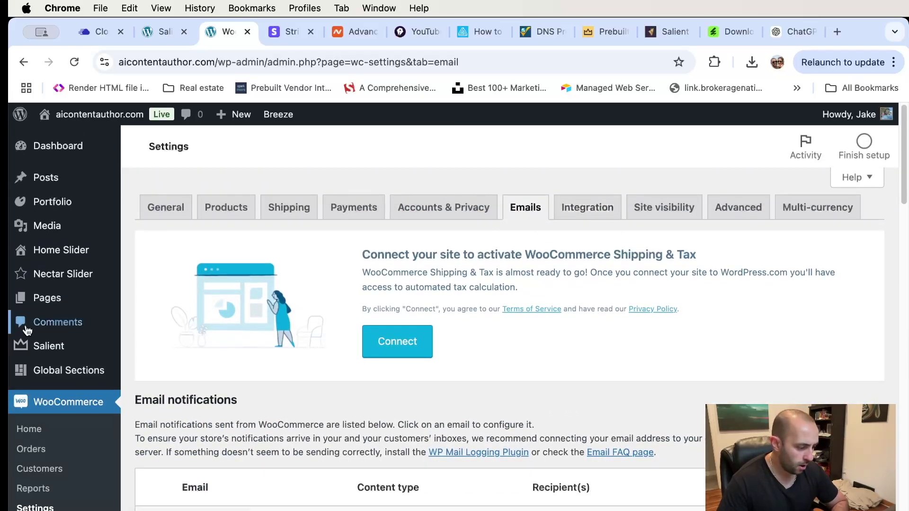
scroll(283, 365, down, 1)
scroll(426, 284, up, 1)
- Look over the Integration and Advanced page-setup settings
click(575, 216)
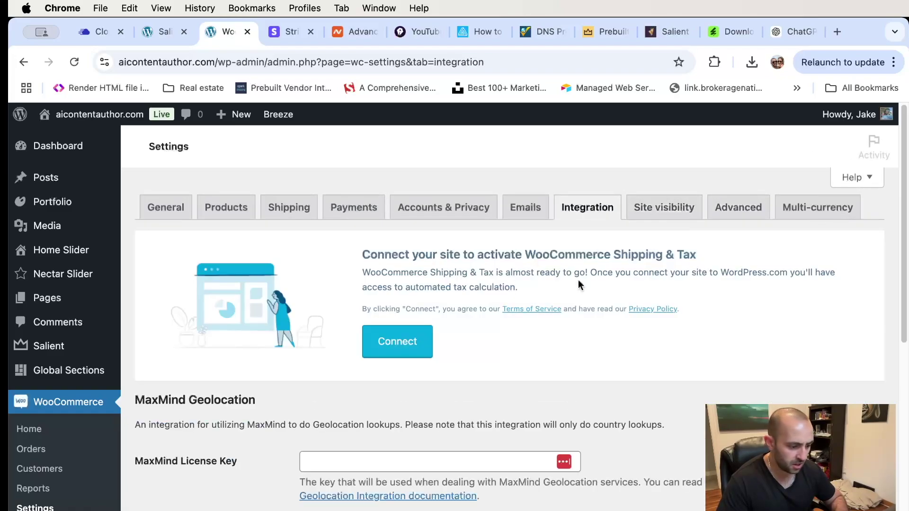
scroll(568, 291, down, 5)
scroll(663, 236, up, 5)
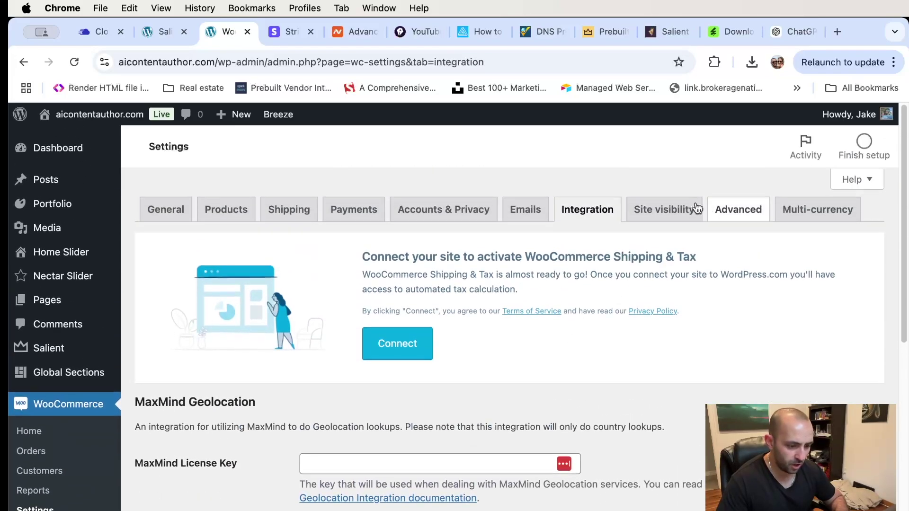
click(720, 213)
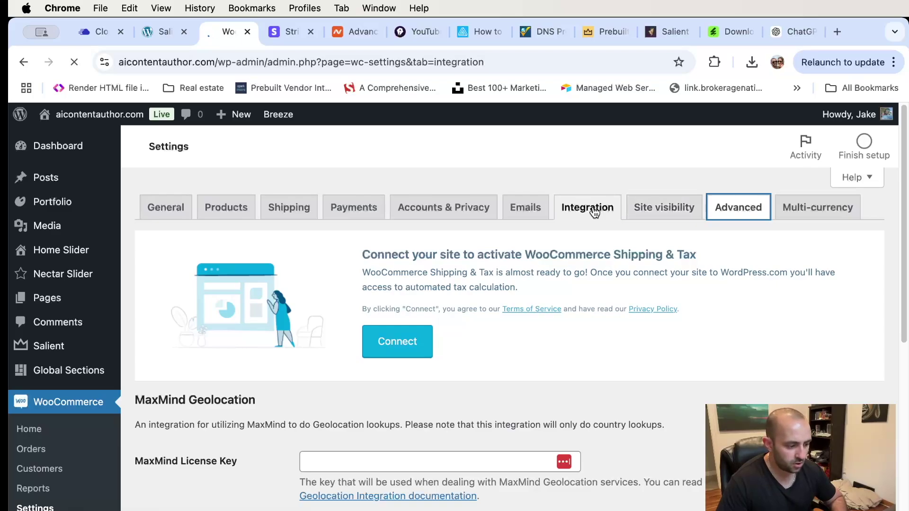
scroll(707, 325, down, 4)
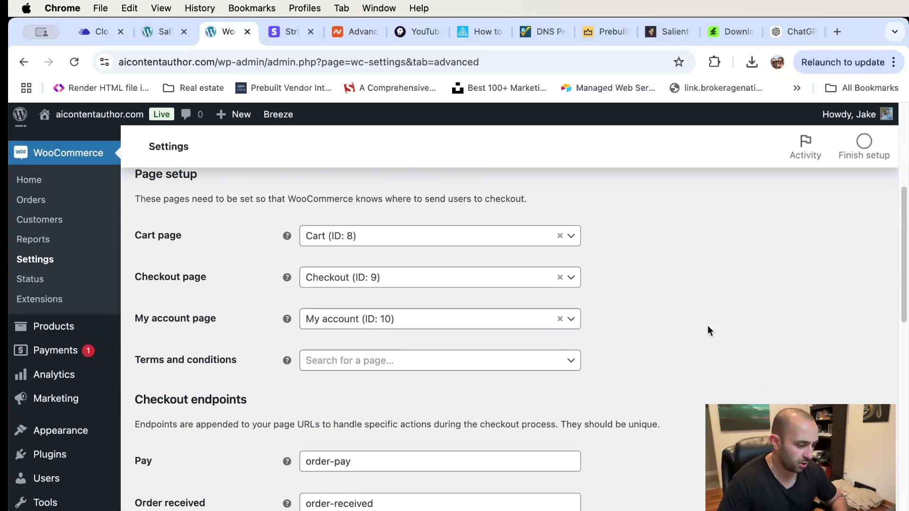
scroll(706, 324, up, 3)
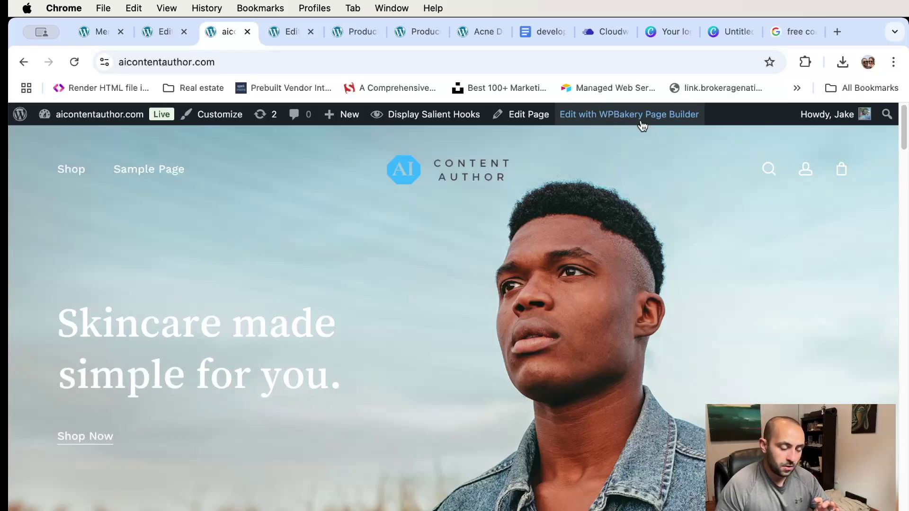
mouse_move(331, 123)
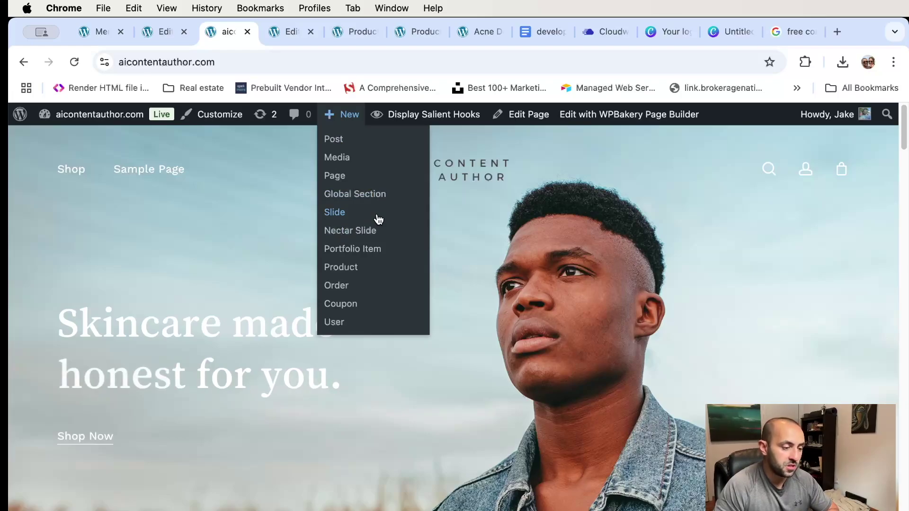
scroll(189, 274, down, 5)
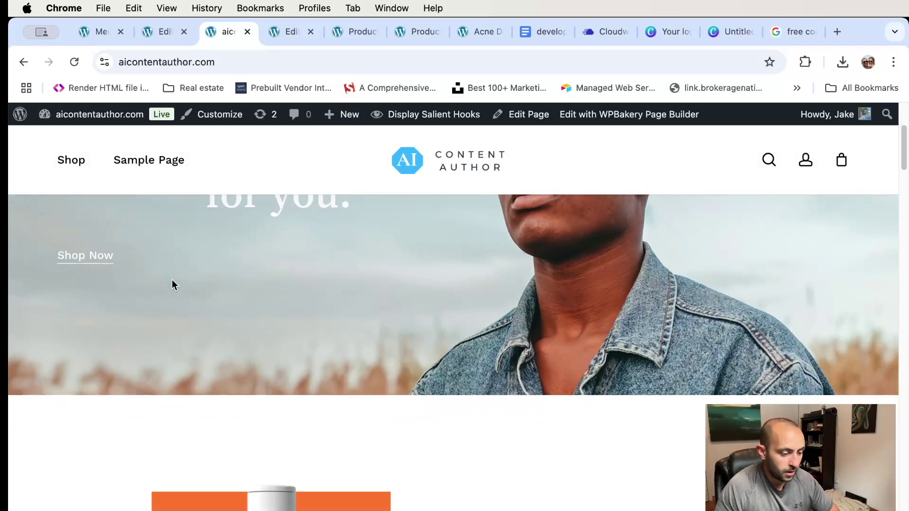
scroll(172, 280, up, 5)
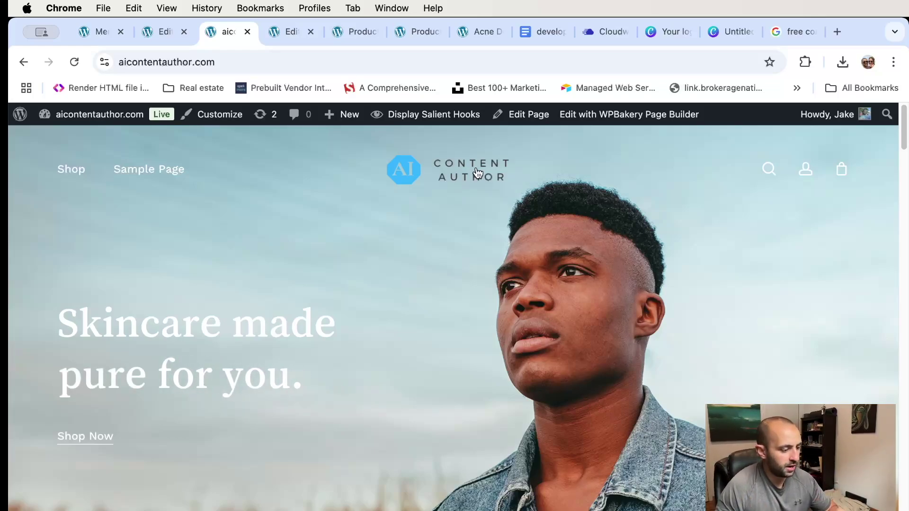
scroll(487, 233, down, 10)
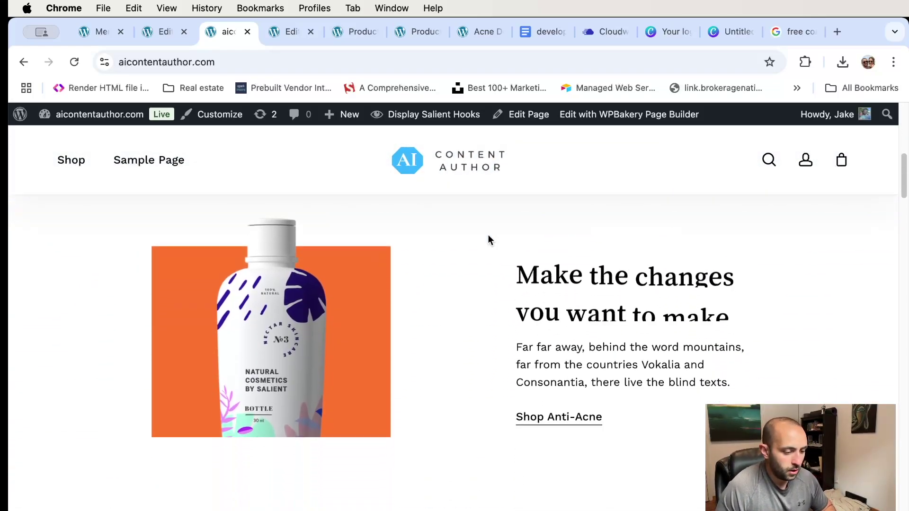
scroll(488, 234, up, 5)
scroll(490, 237, up, 5)
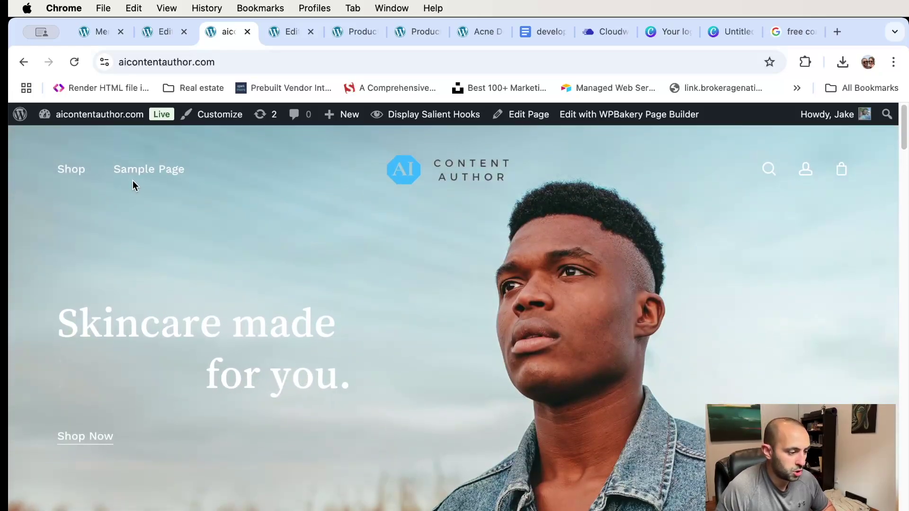
mouse_move(74, 179)
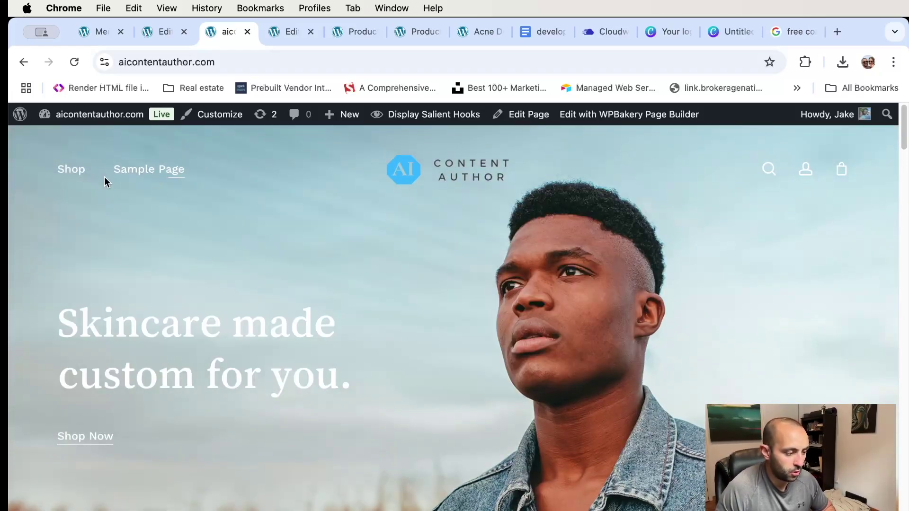
mouse_move(74, 173)
click(147, 235)
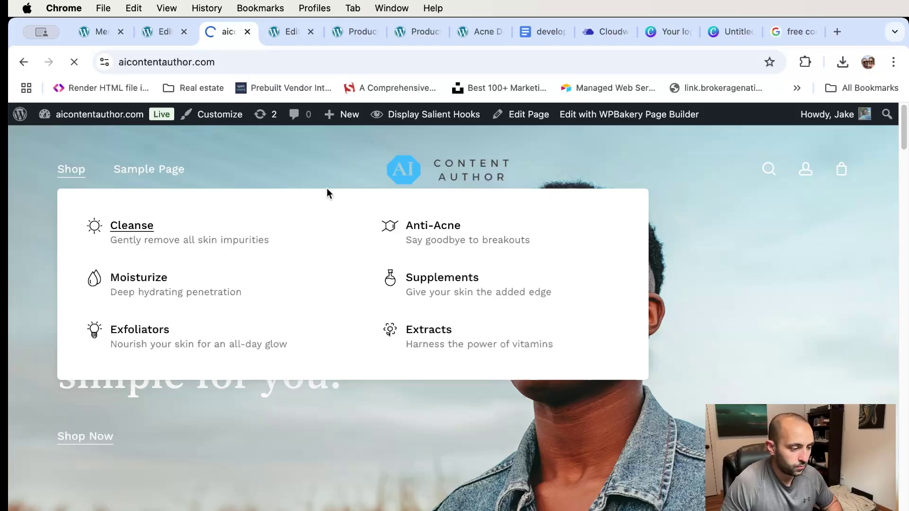
scroll(352, 209, down, 6)
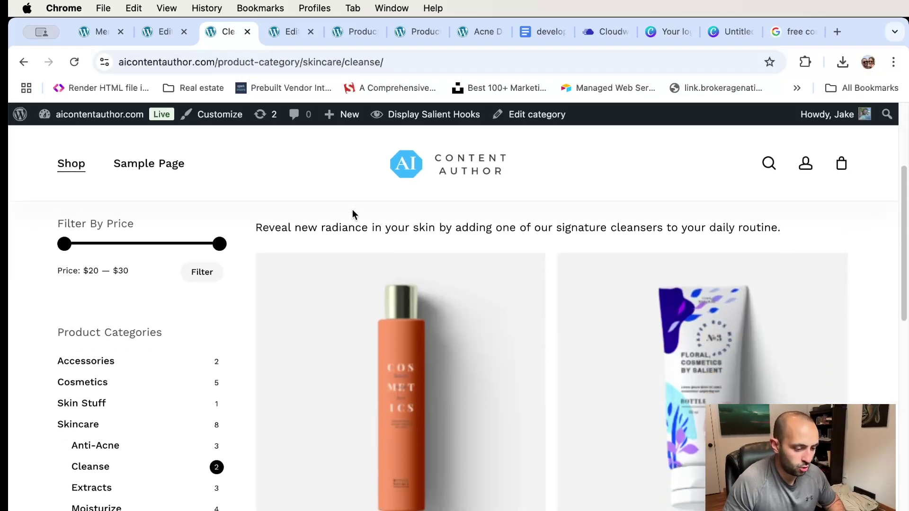
scroll(421, 297, up, 5)
scroll(419, 303, down, 2)
scroll(415, 315, down, 2)
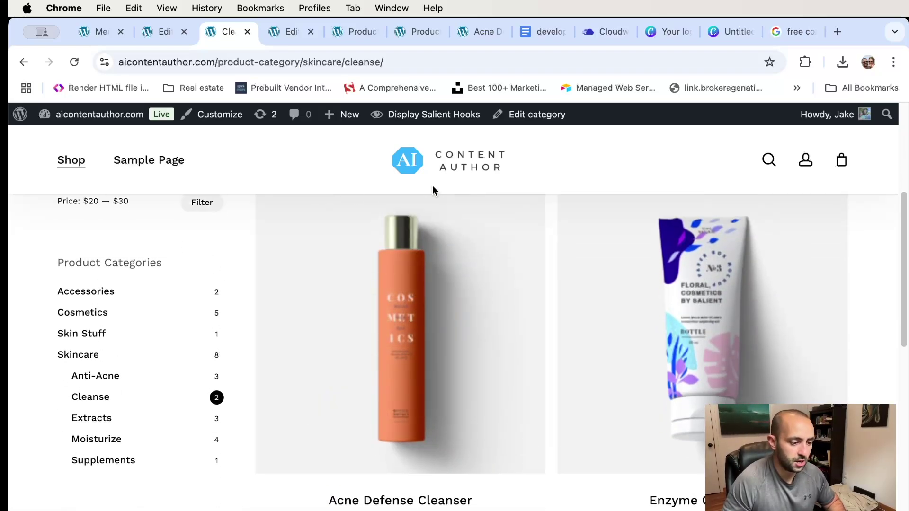
scroll(502, 182, up, 5)
click(769, 170)
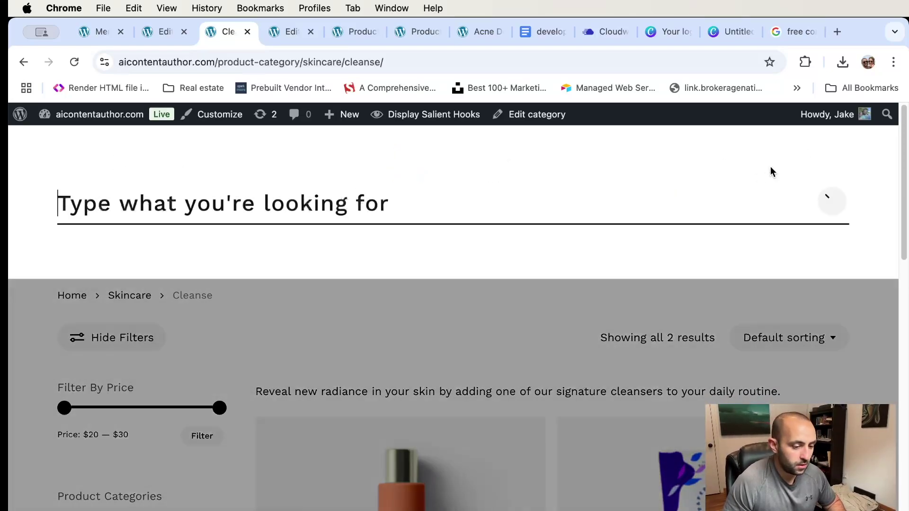
click(828, 200)
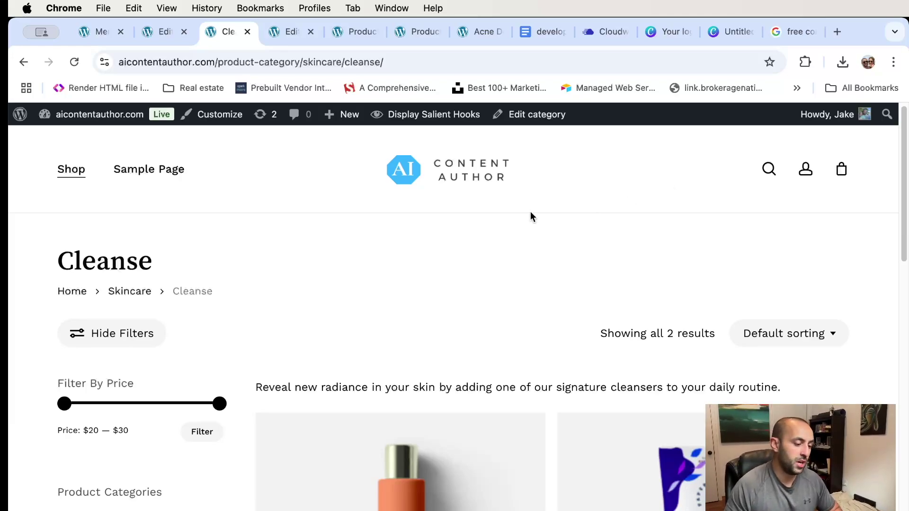
key(super+r)
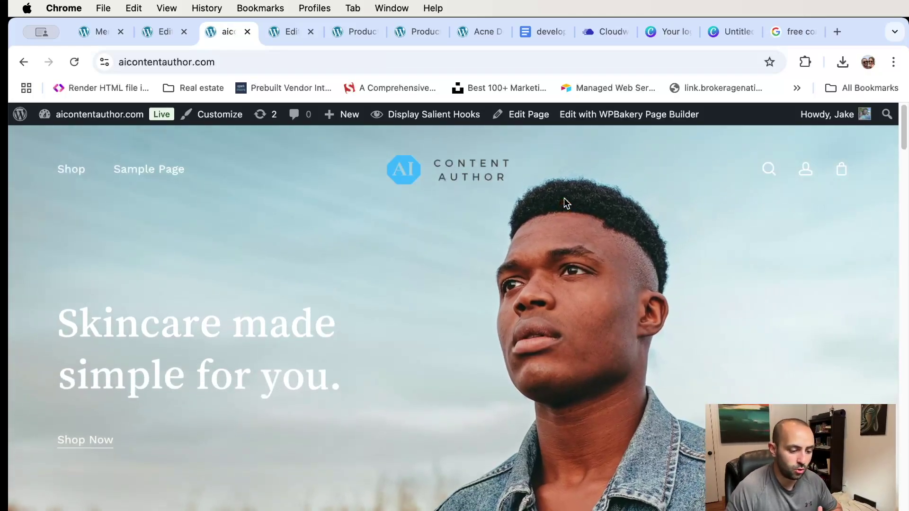
scroll(561, 206, down, 5)
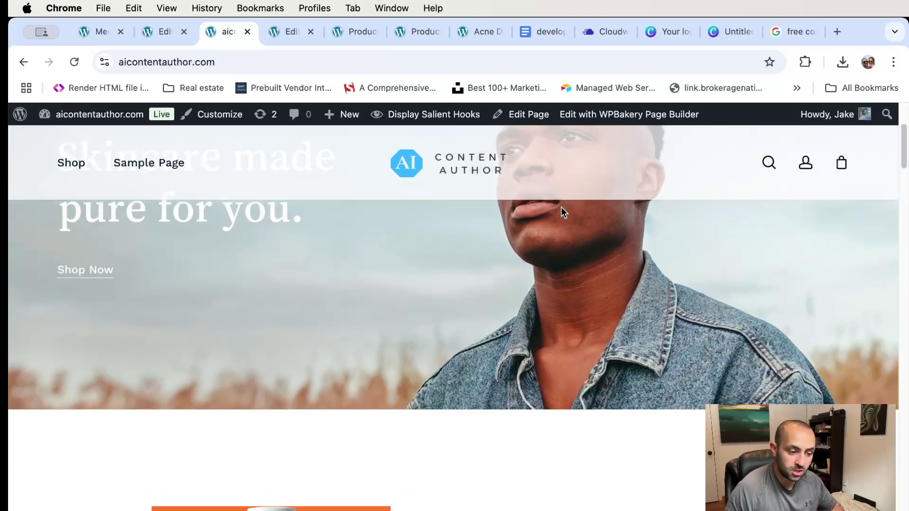
scroll(561, 212, down, 10)
scroll(561, 212, up, 8)
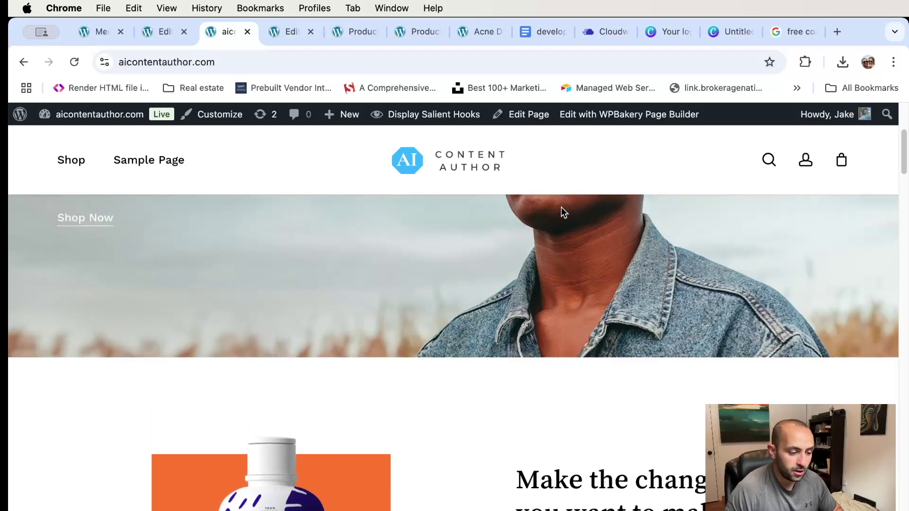
scroll(561, 208, up, 4)
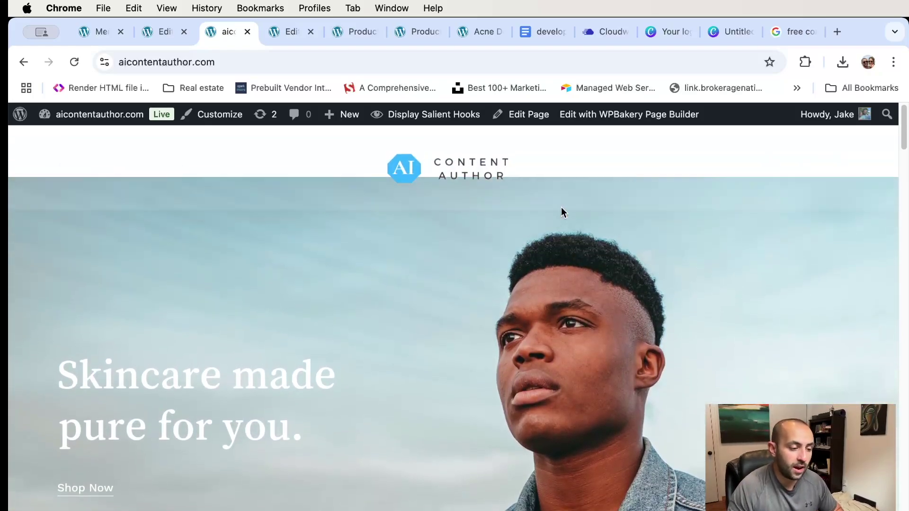